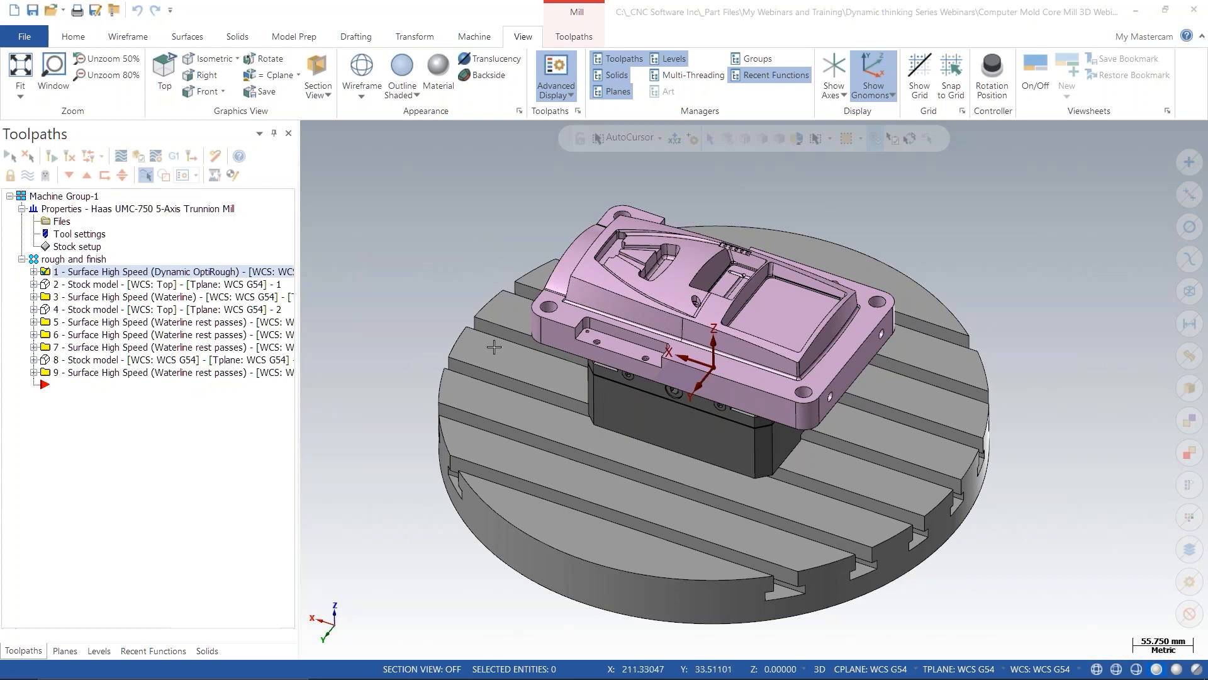
- Display the stock model of operation 2 to inspect the material left on the mold core after OptiRough
scroll(525, 230, "up", 3)
scroll(511, 352, "down", 5)
middle_click_drag(571, 324, 582, 271)
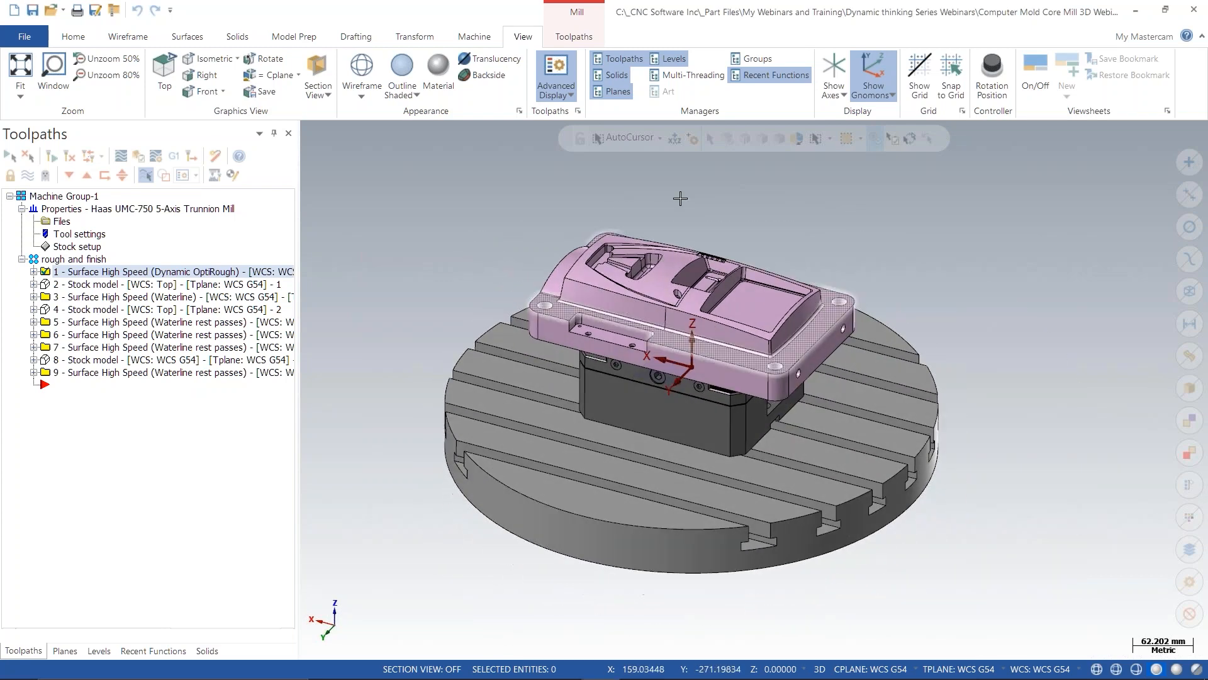
scroll(595, 194, "up", 5)
middle_click_drag(594, 195, 584, 248)
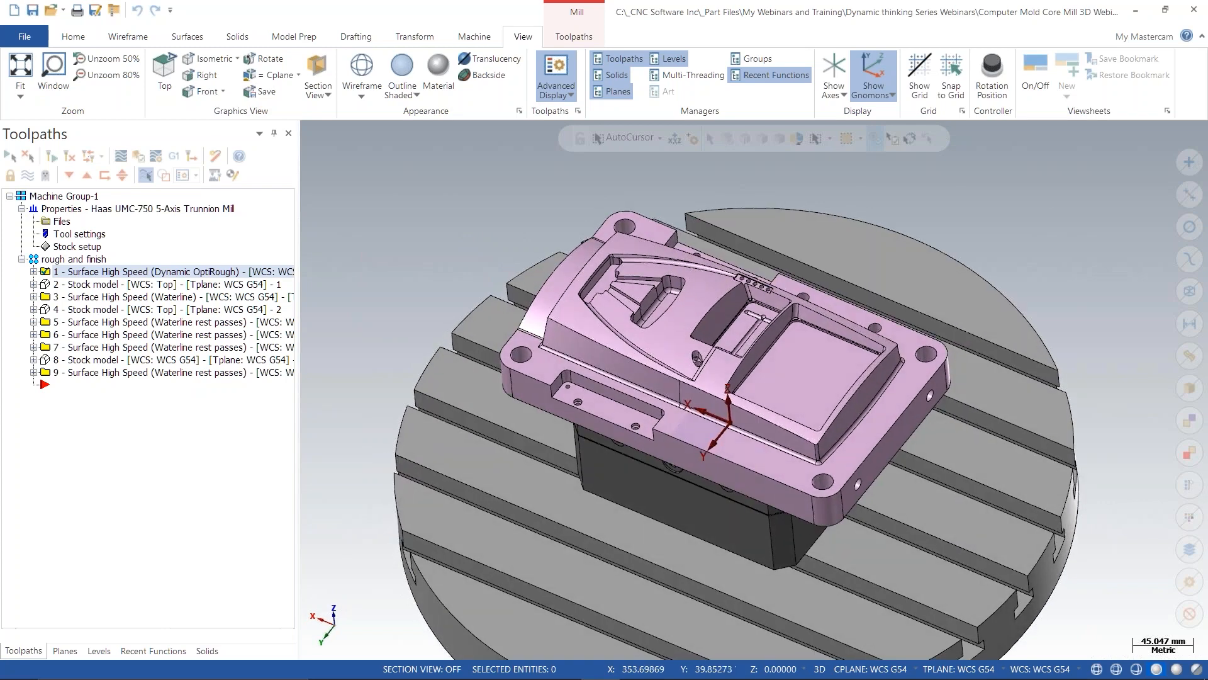
left_click(103, 279)
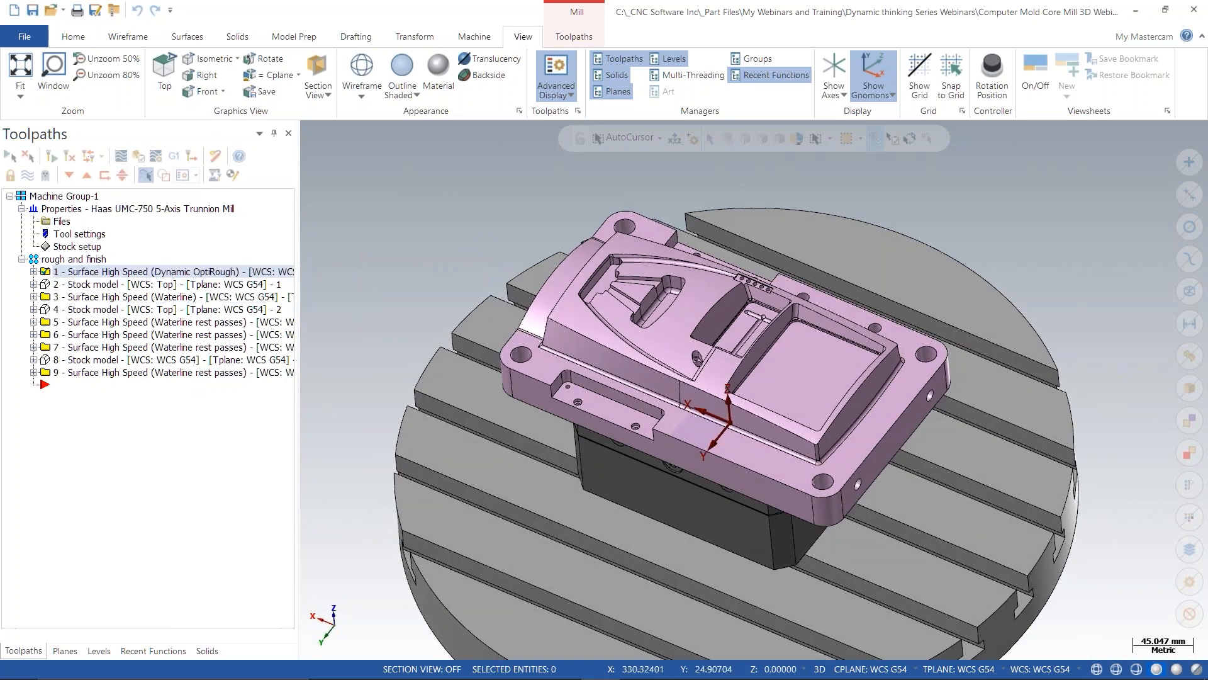
left_click(103, 285)
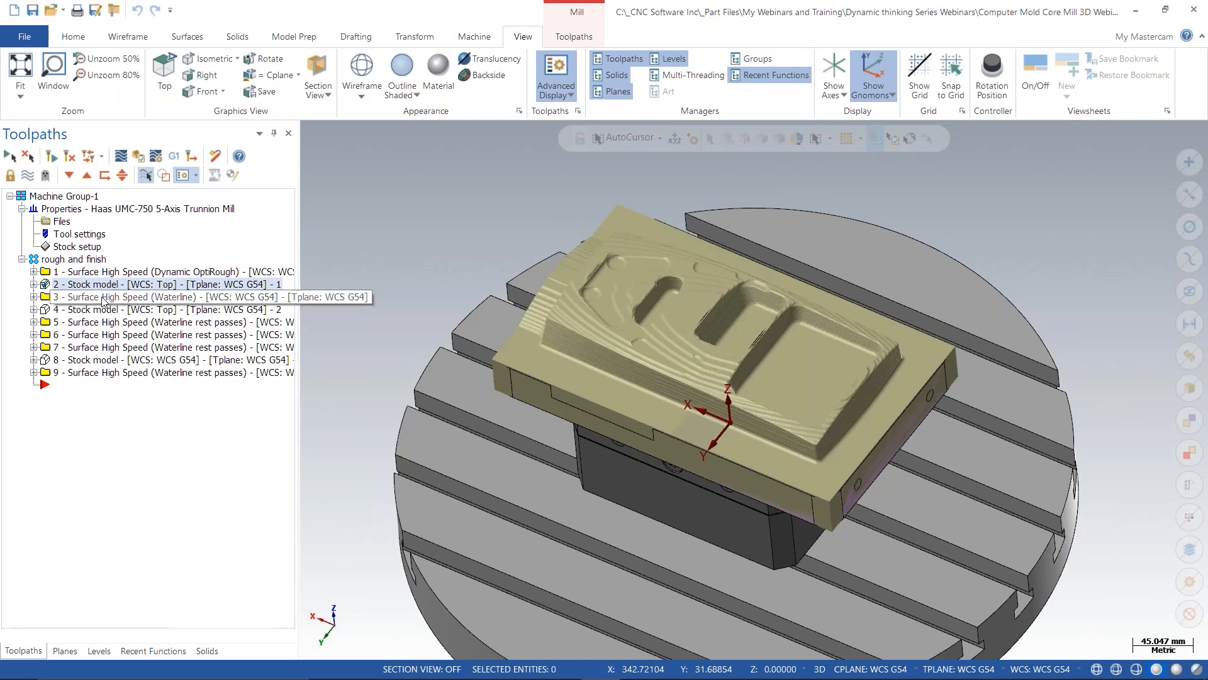
- Display the Waterline toolpath of operation 3 and examine it closely inside the rectangular pocket
left_click(103, 298)
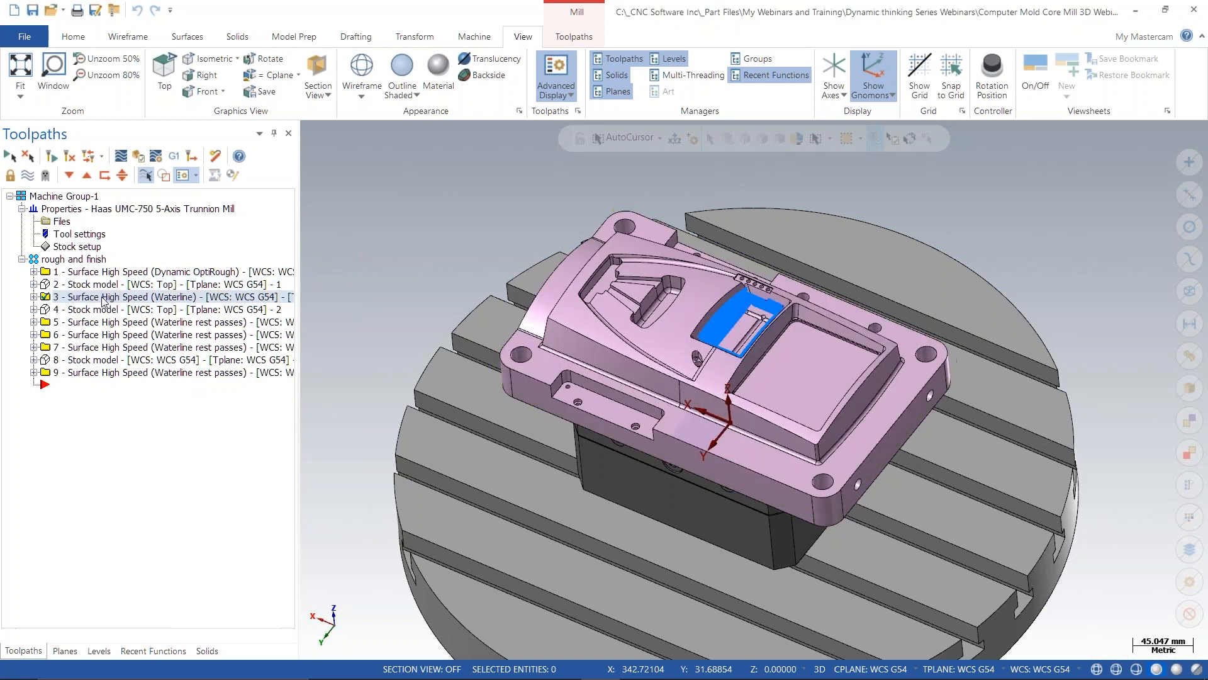
scroll(776, 327, "up", 2)
scroll(776, 328, "up", 5)
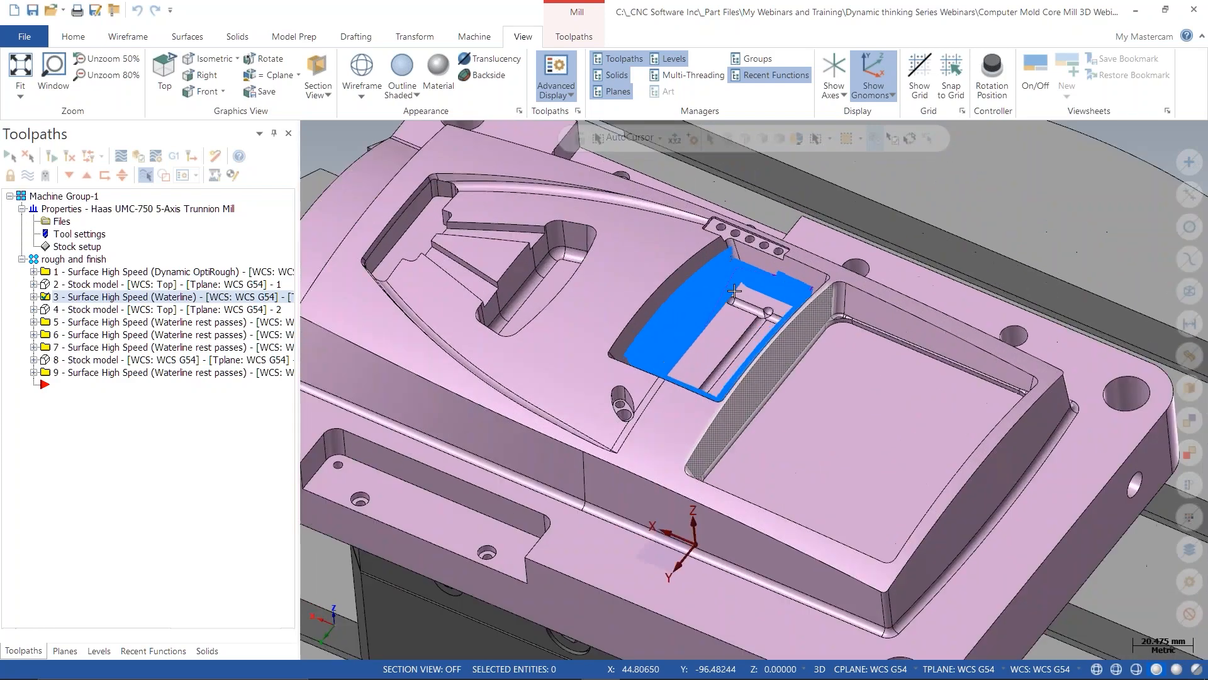
scroll(744, 309, "up", 2)
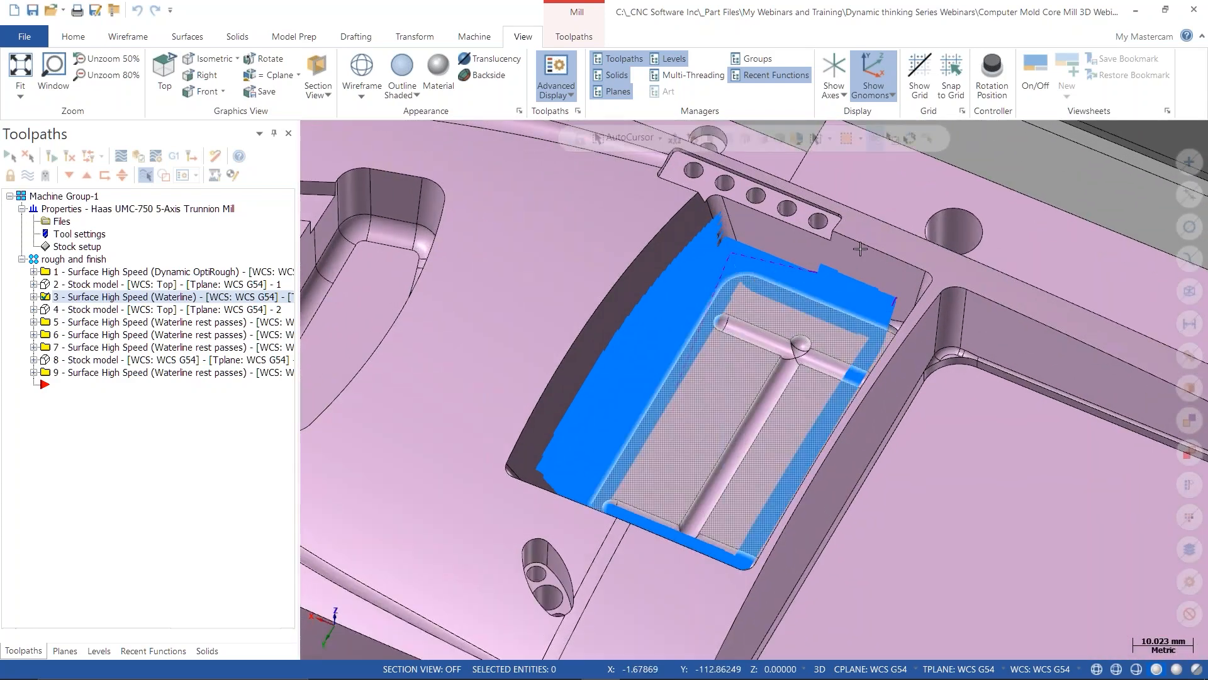
- Inspect the pocket's remaining material in stock model operation 4, and the rest passes of operation 5
left_click(87, 310)
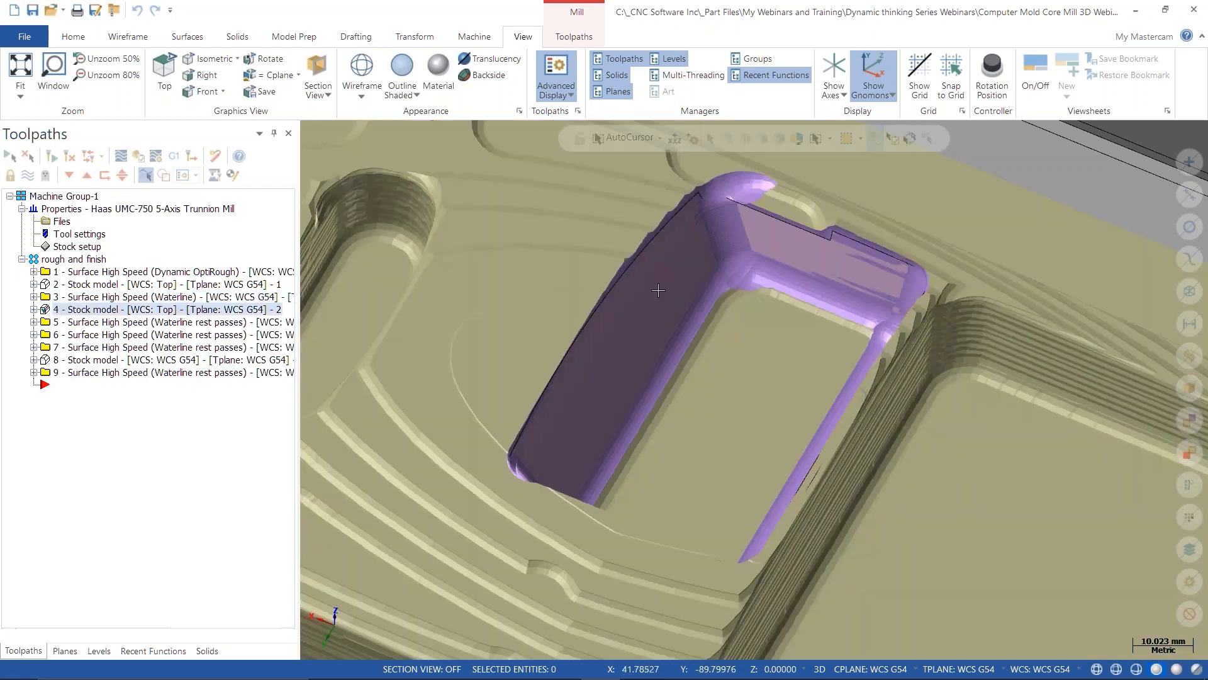
middle_click_drag(725, 290, 746, 251)
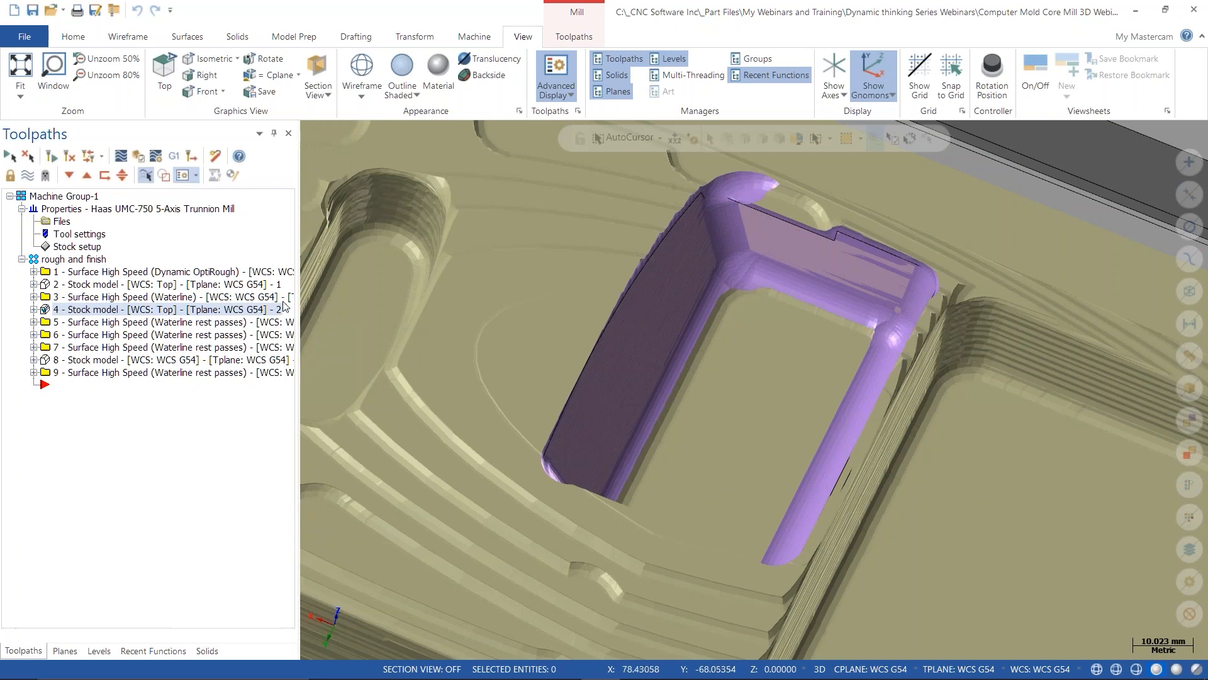
left_click(71, 326)
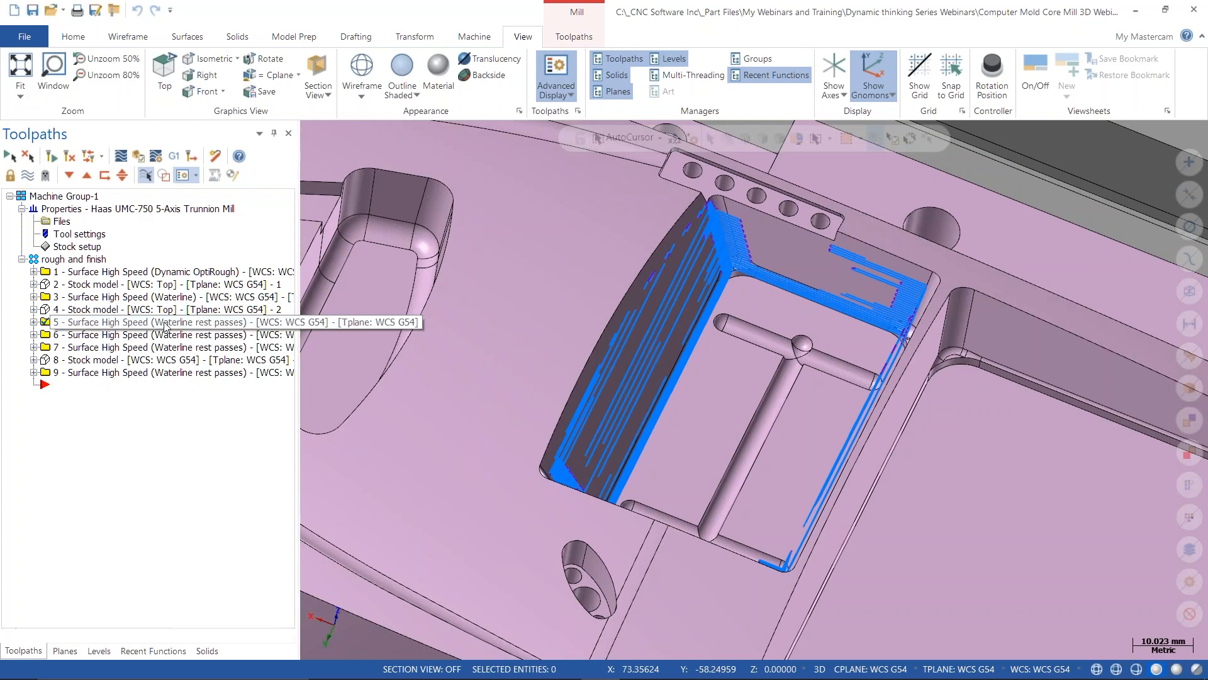
mouse_move(526, 364)
middle_mouse_down()
mouse_move(447, 354)
mouse_move(509, 348)
middle_mouse_up()
scroll(856, 198, "up", 2)
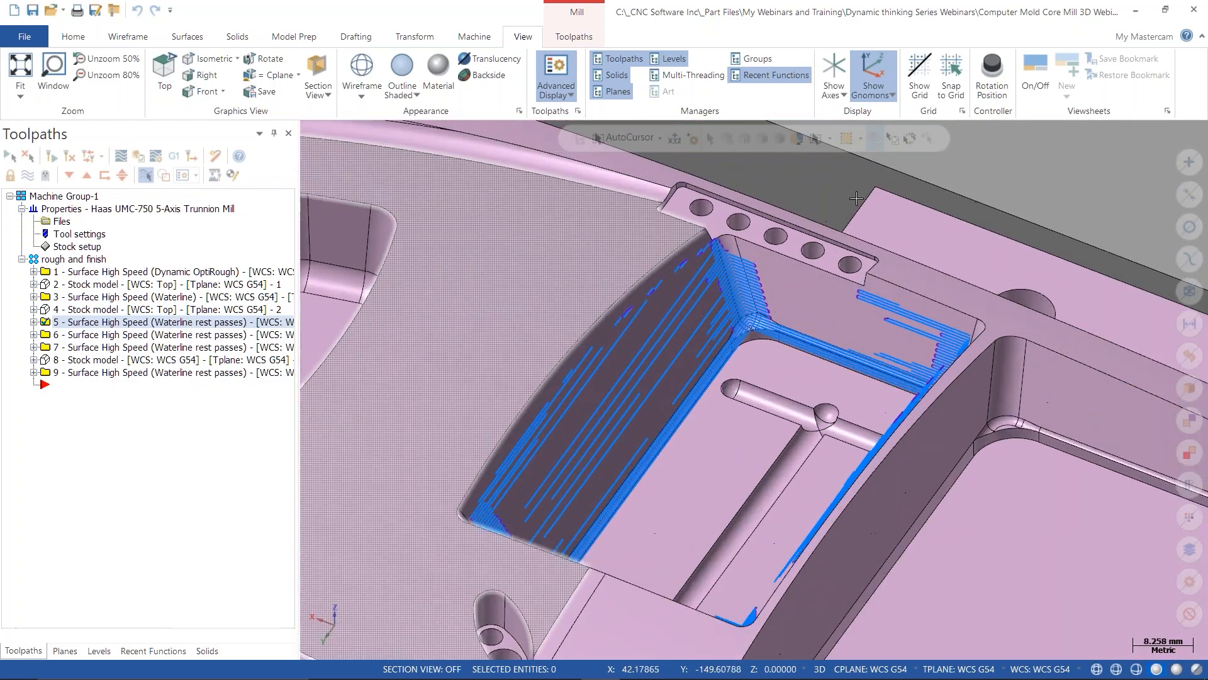
scroll(856, 198, "up", 2)
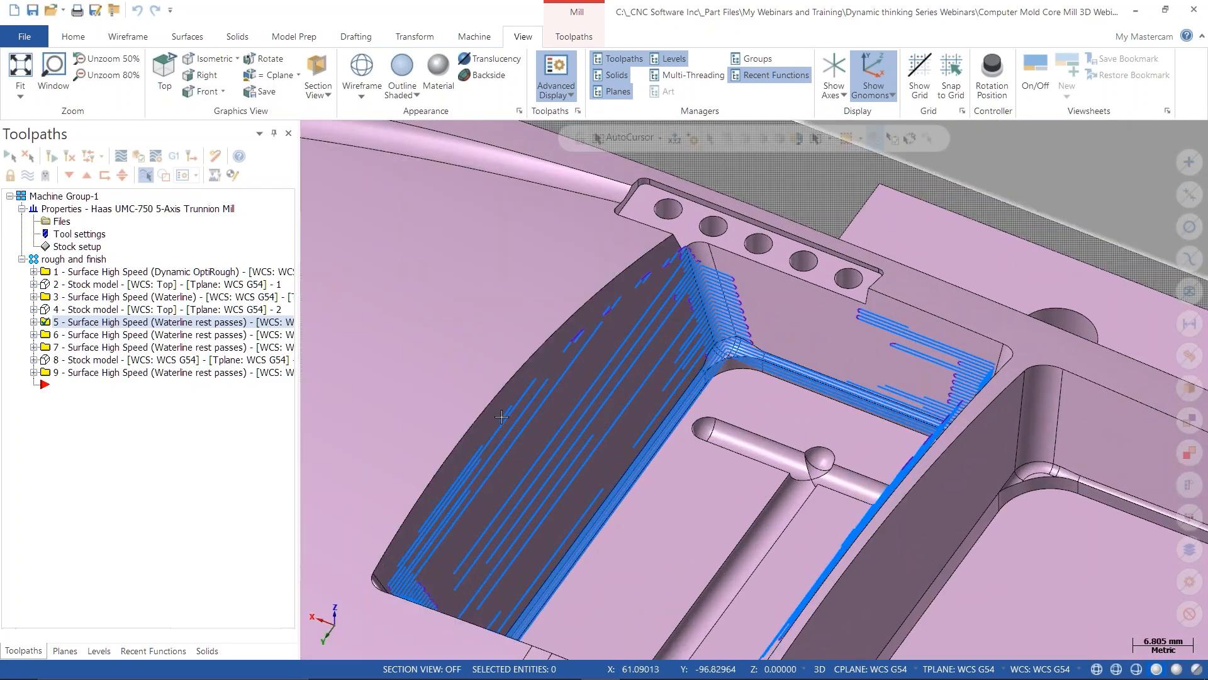
- Compare the leftover stock on the pocket walls in operation 4 with the Waterline rest passes of operation 5
left_click(101, 309)
mouse_move(573, 391)
middle_mouse_down()
mouse_move(596, 380)
mouse_move(508, 380)
mouse_move(518, 399)
middle_mouse_up()
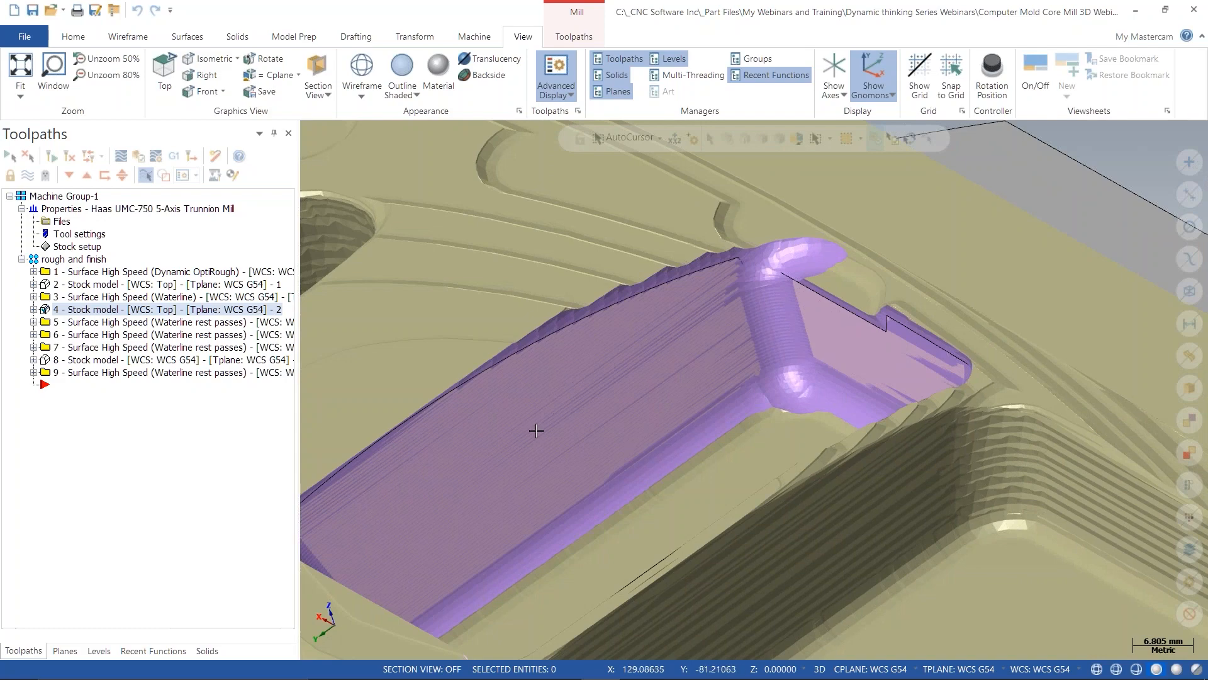
left_click(84, 326)
mouse_move(641, 347)
middle_mouse_down()
mouse_move(744, 340)
mouse_move(696, 394)
middle_mouse_up()
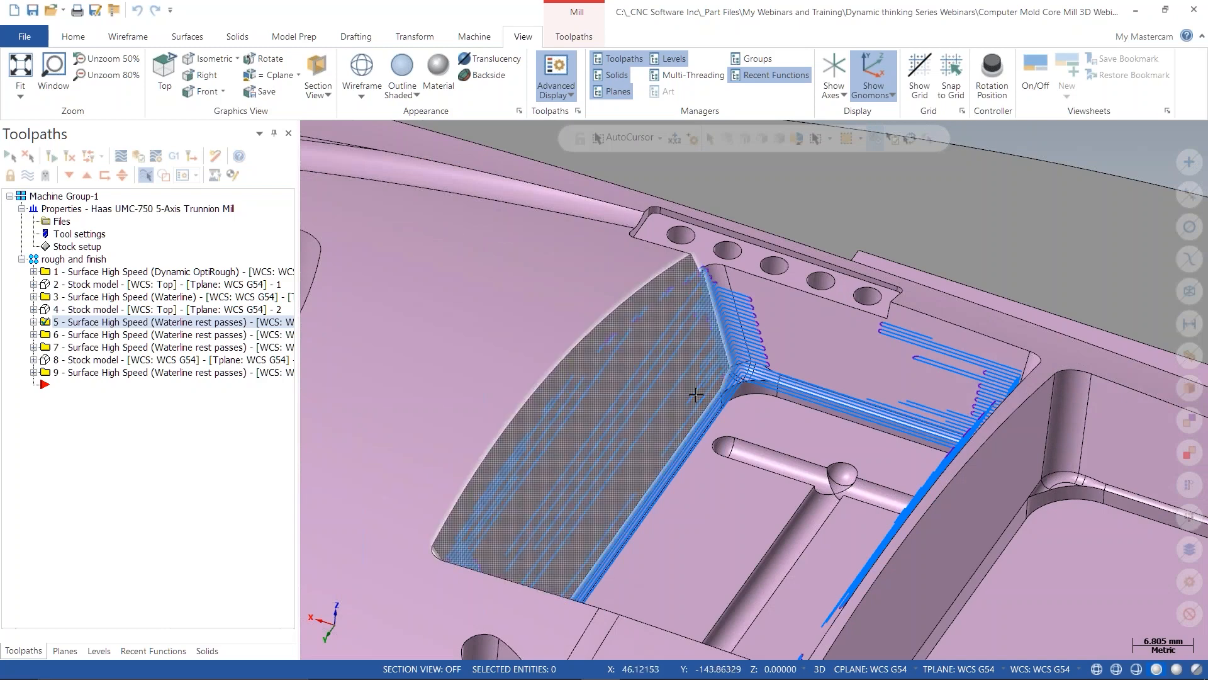
left_click(101, 310)
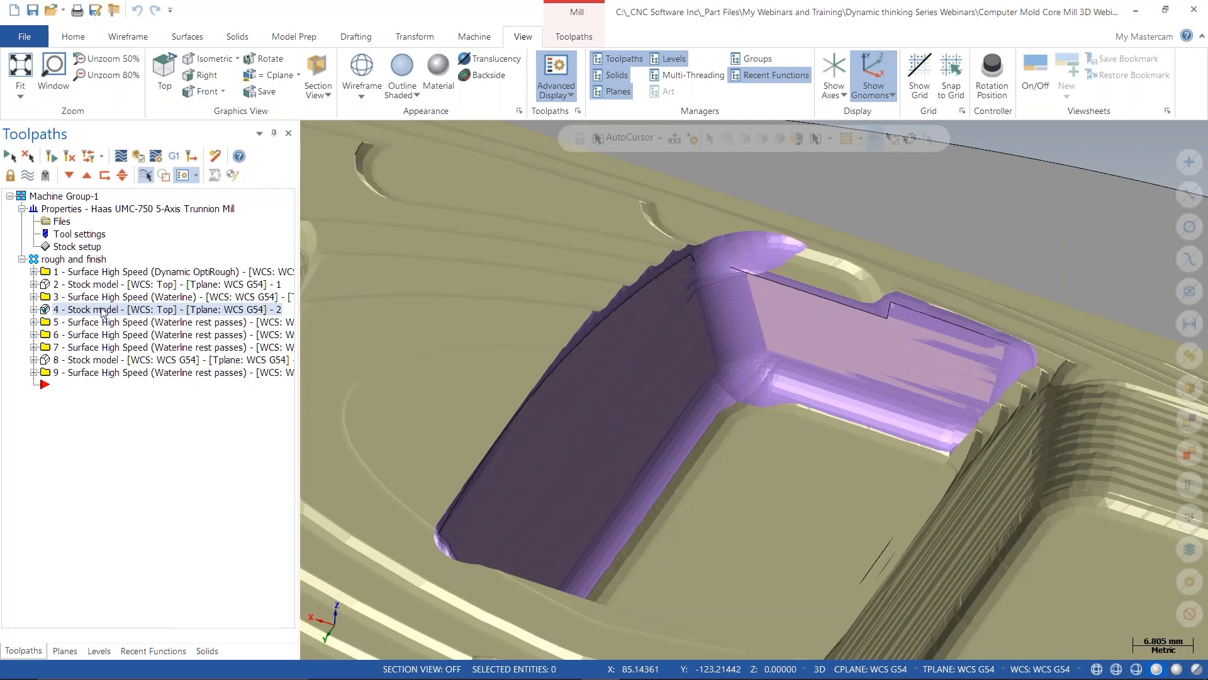
left_click(94, 323)
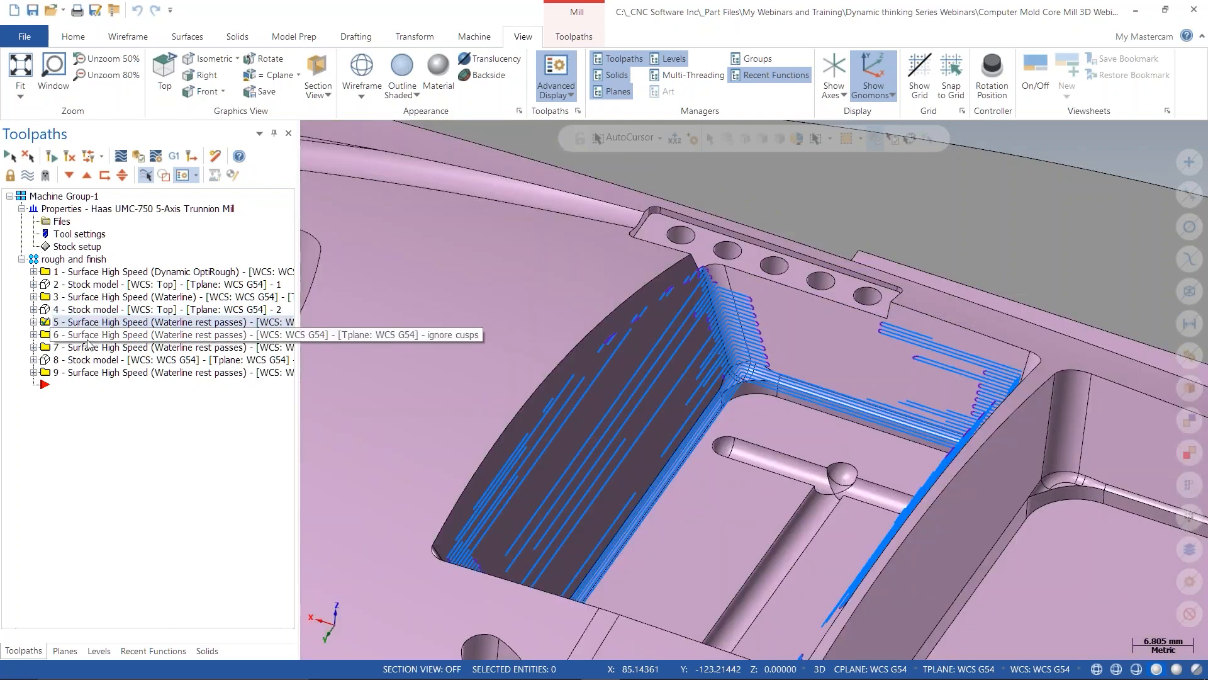
- Display the rest passes of operation 6 and open the Stock settings in its parameters
left_click(88, 340)
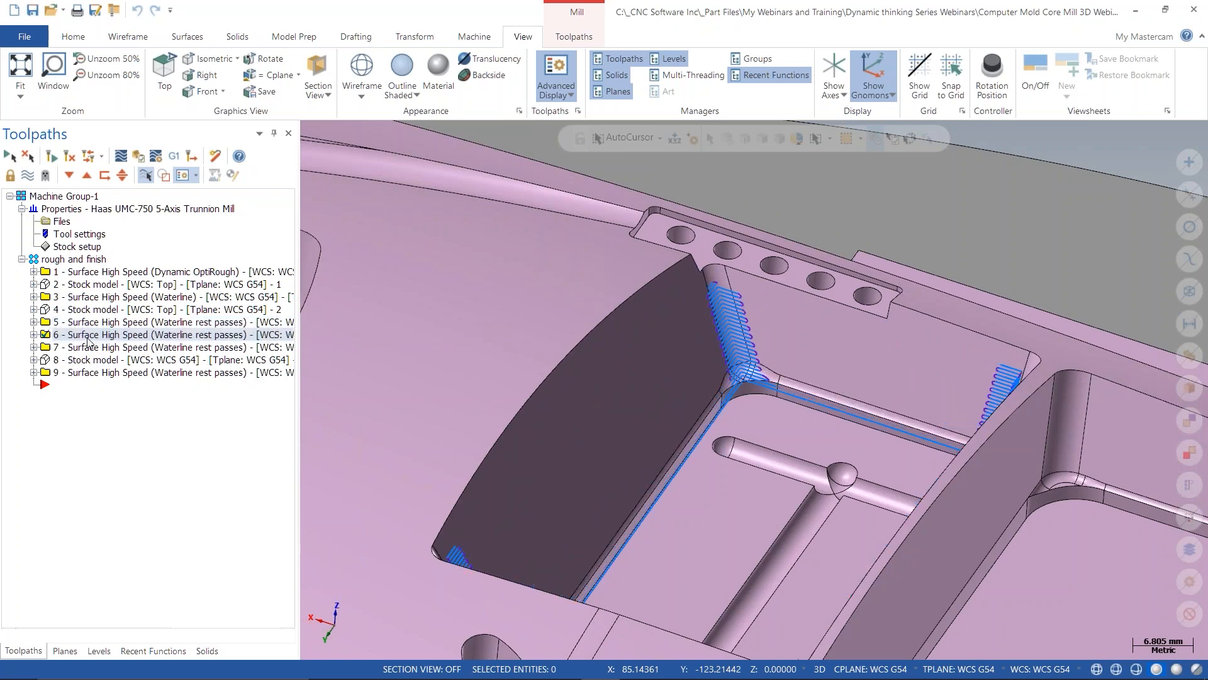
left_click(34, 335)
left_click(89, 347)
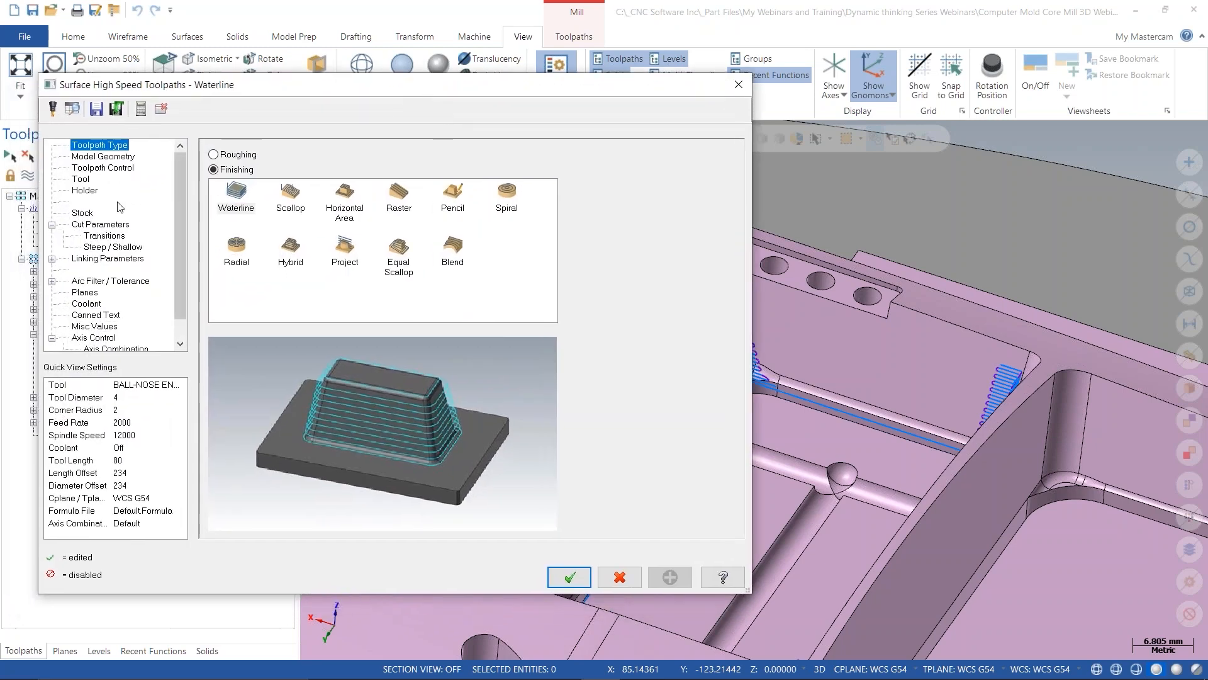
left_click(92, 213)
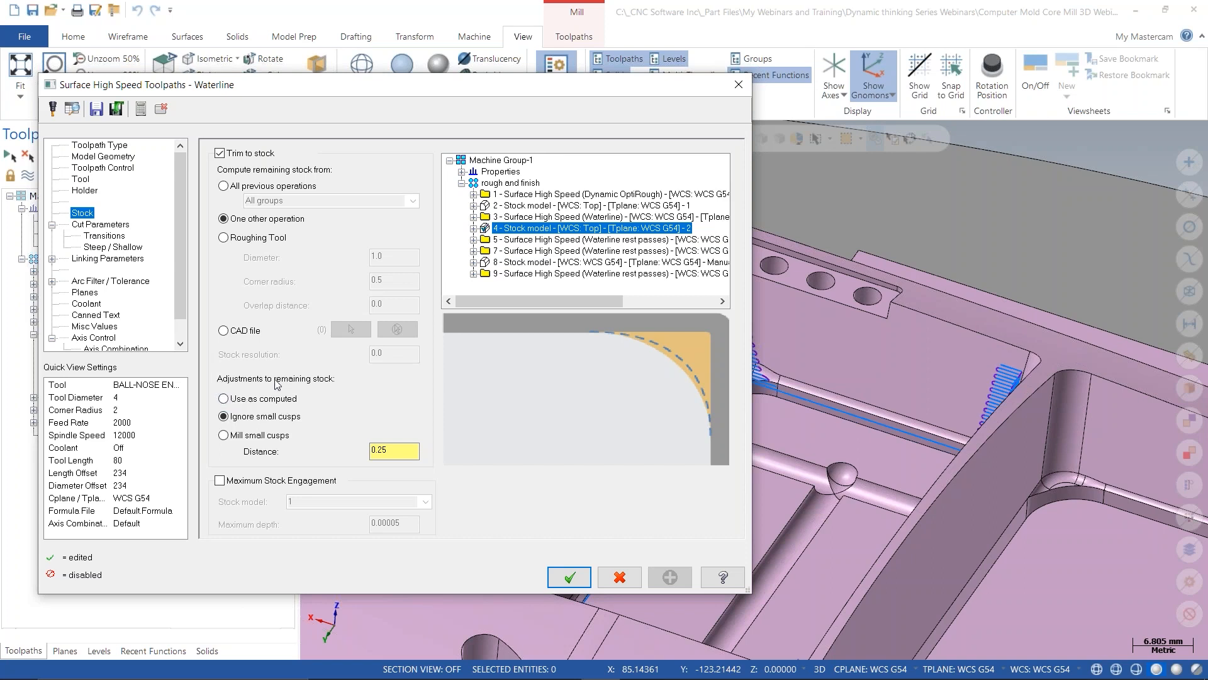
- Try the Use as computed stock adjustment, switch back to Ignore small cusps, and close the parameters without saving
left_click(224, 398)
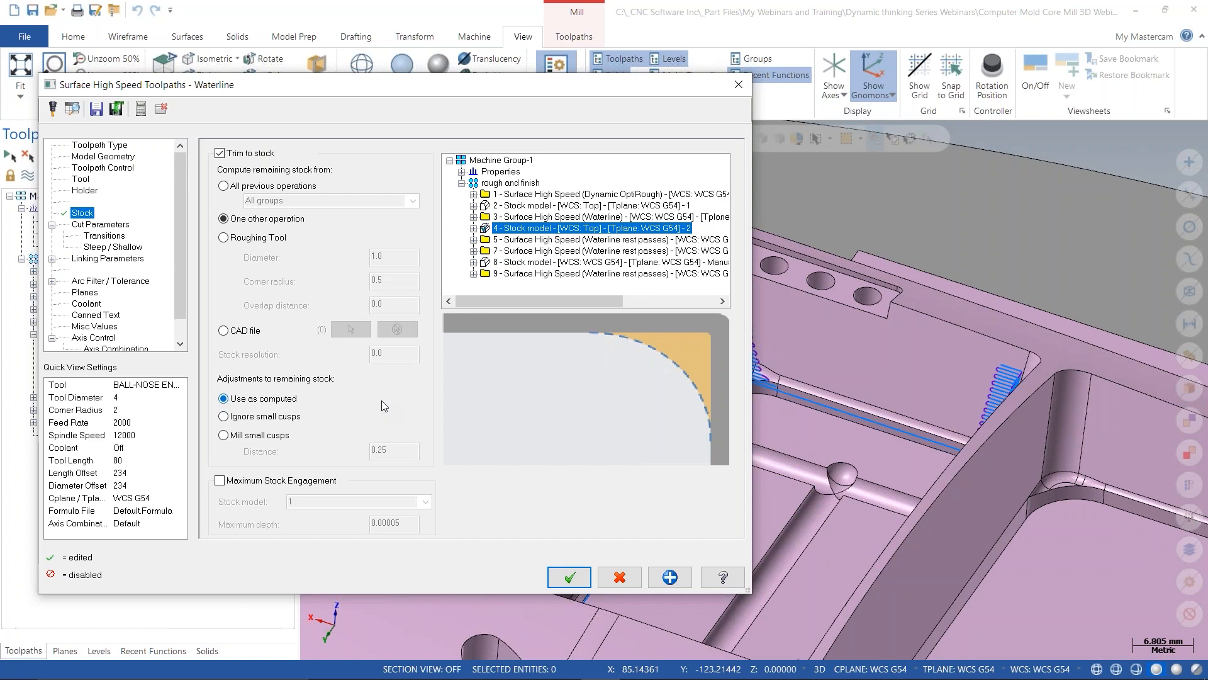
left_click(225, 416)
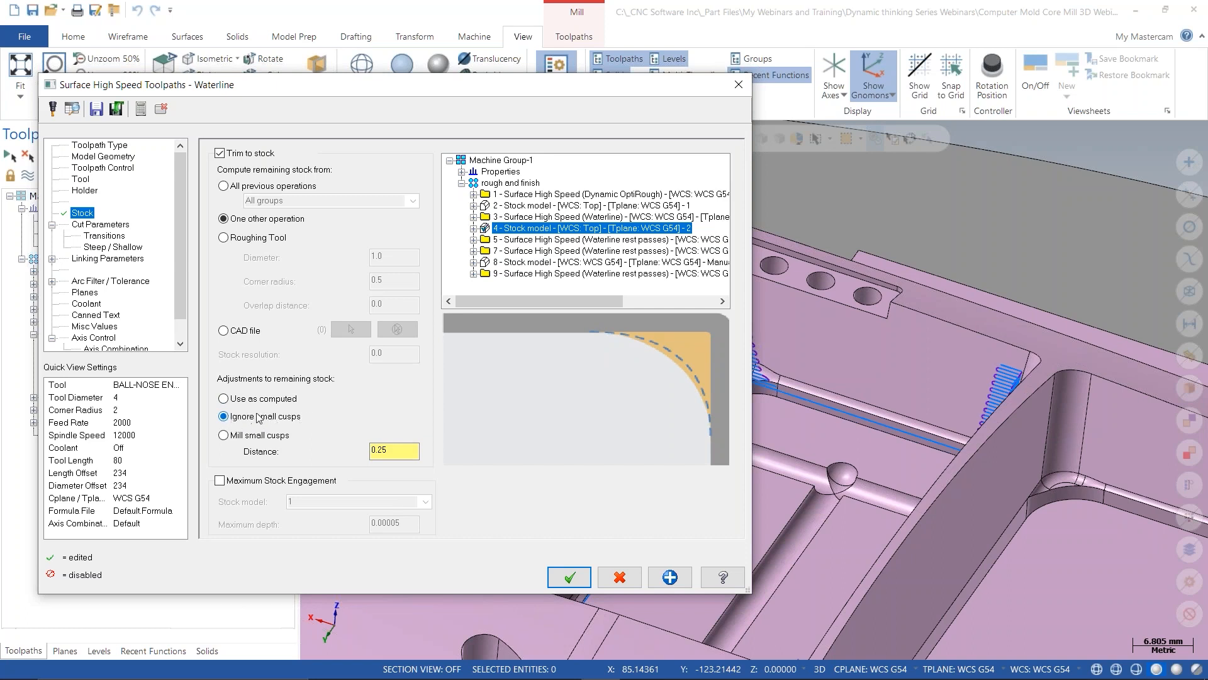
double_click(390, 449)
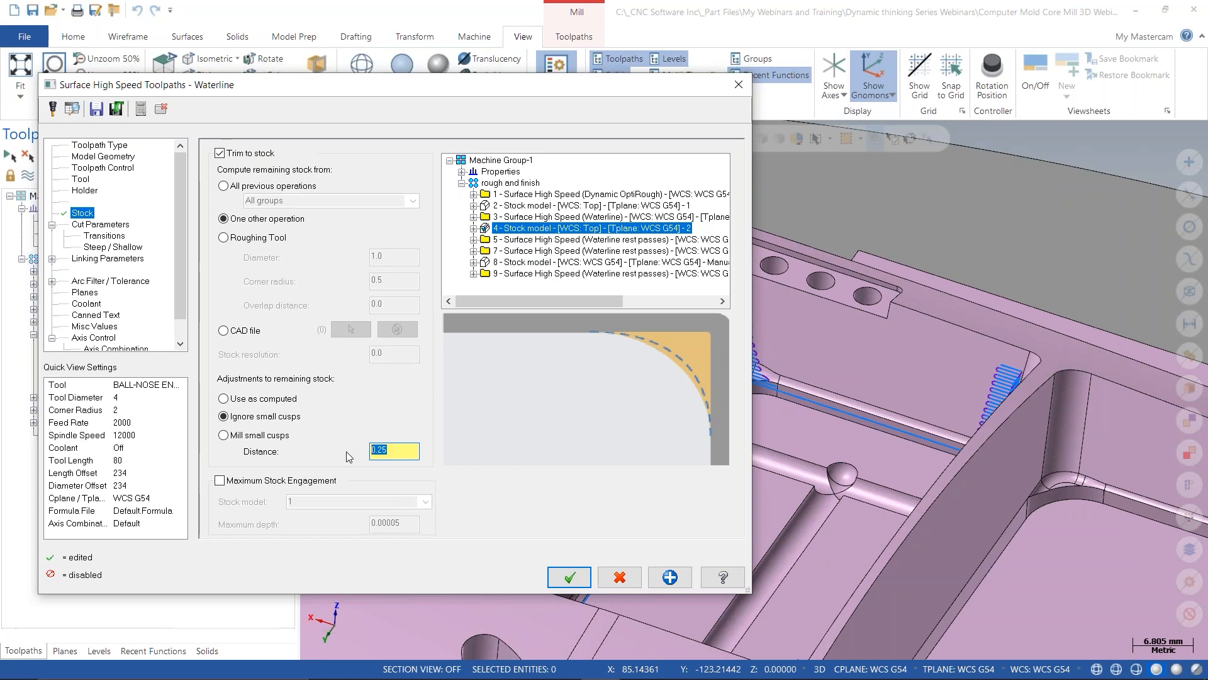
left_click(615, 577)
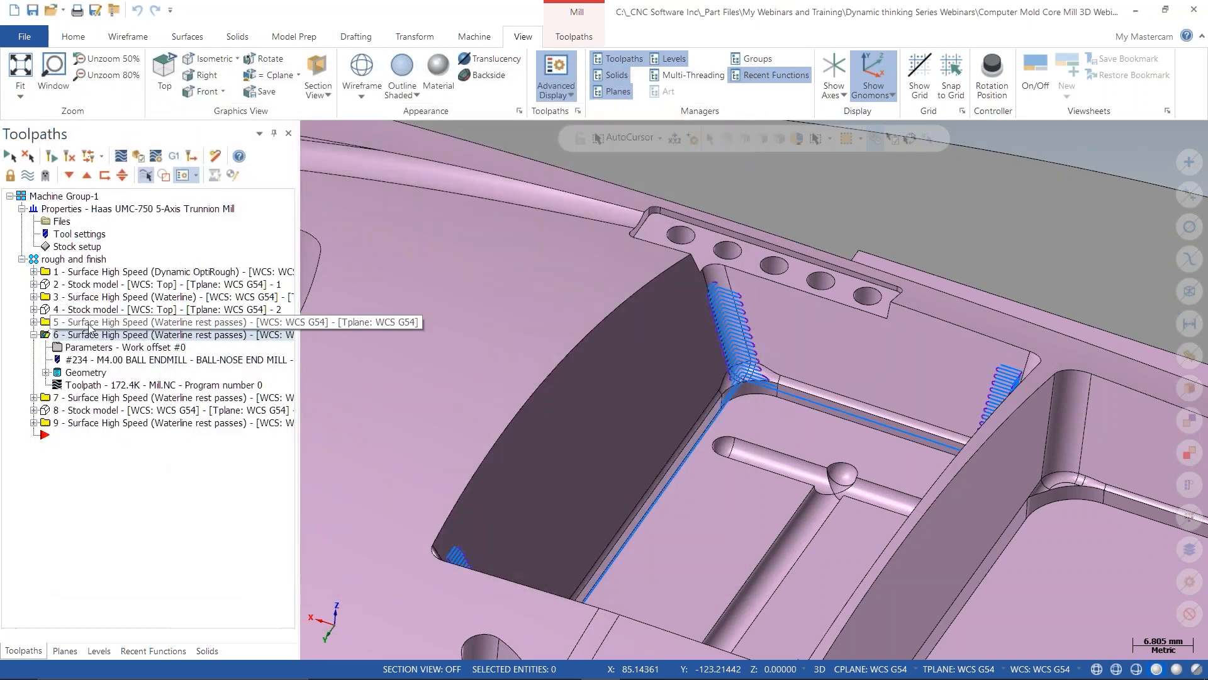
- Compare the pocket rest passes of operation 5 with those of operation 6, which ignores small cusps
left_click(171, 323)
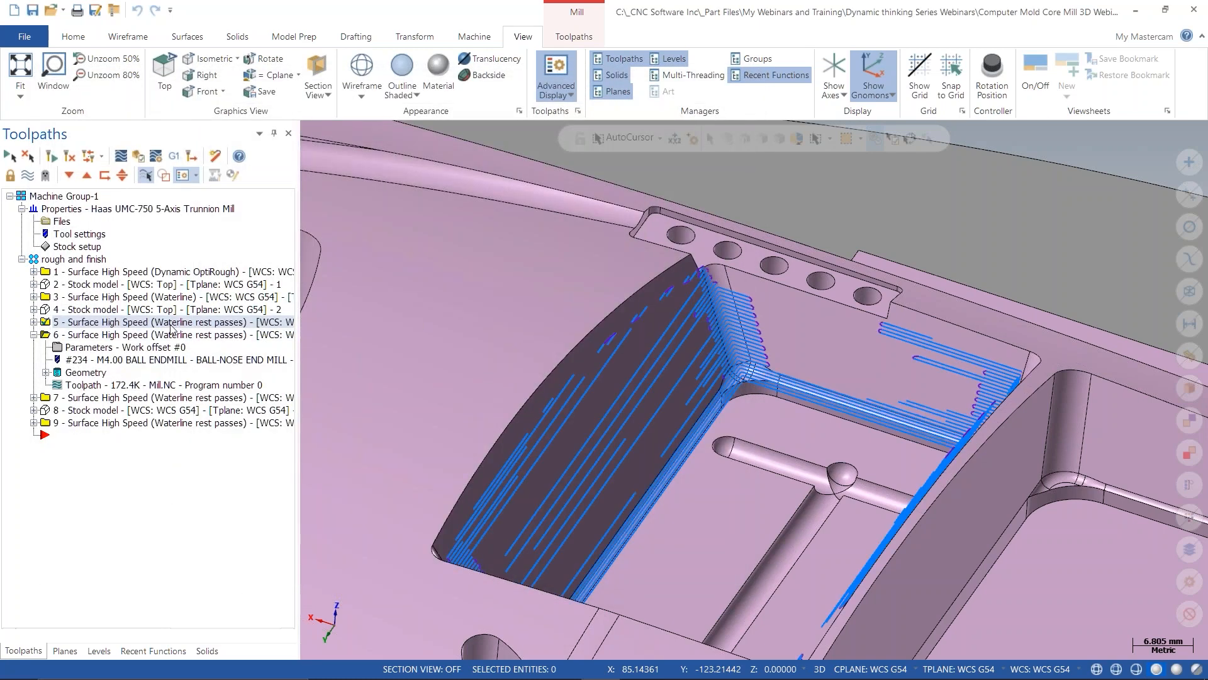
left_click(81, 338)
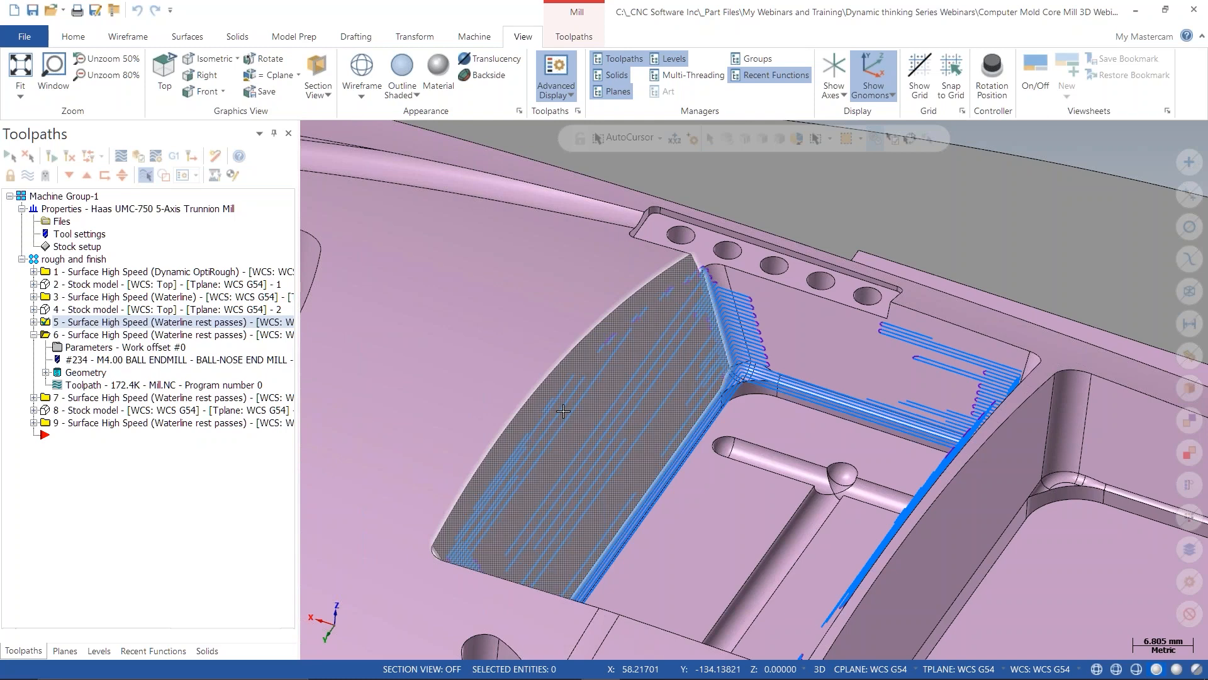
left_click(85, 334)
middle_click_drag(771, 350, 796, 335)
scroll(796, 336, "down", 2)
mouse_move(785, 397)
middle_mouse_down()
mouse_move(788, 450)
mouse_move(800, 390)
middle_mouse_up()
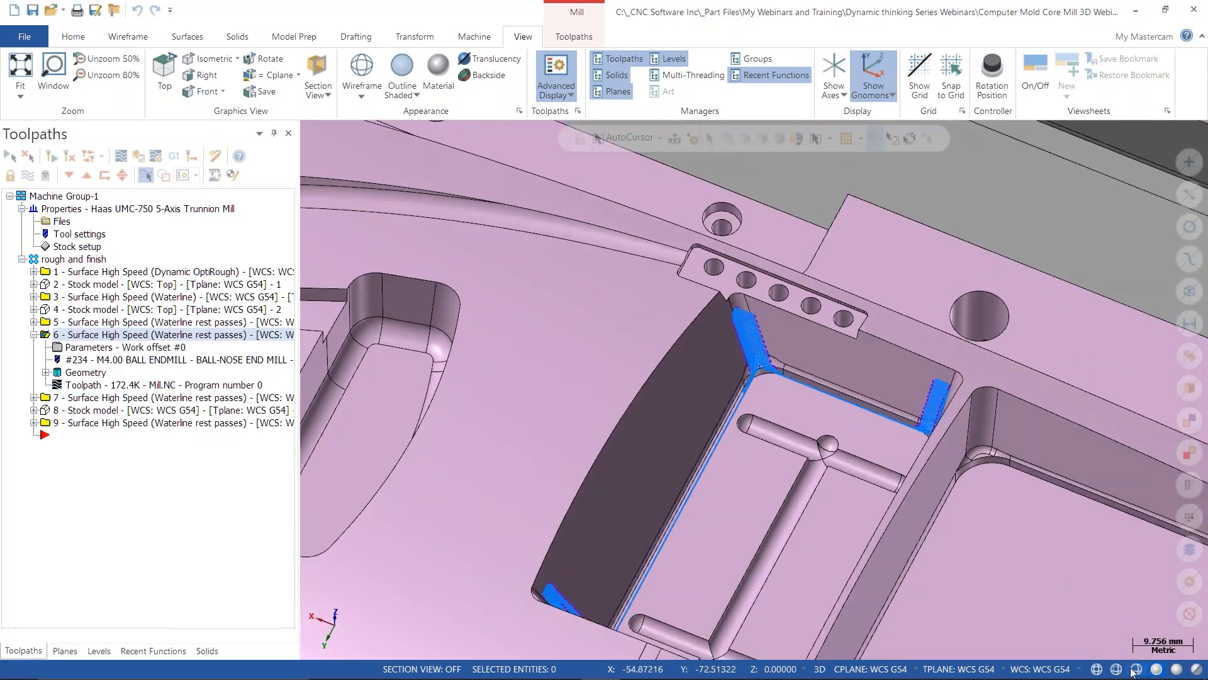
- Show the part in wireframe and examine the corner and bottom rest passes of operation 6
left_click(1136, 669)
scroll(771, 351, "up", 5)
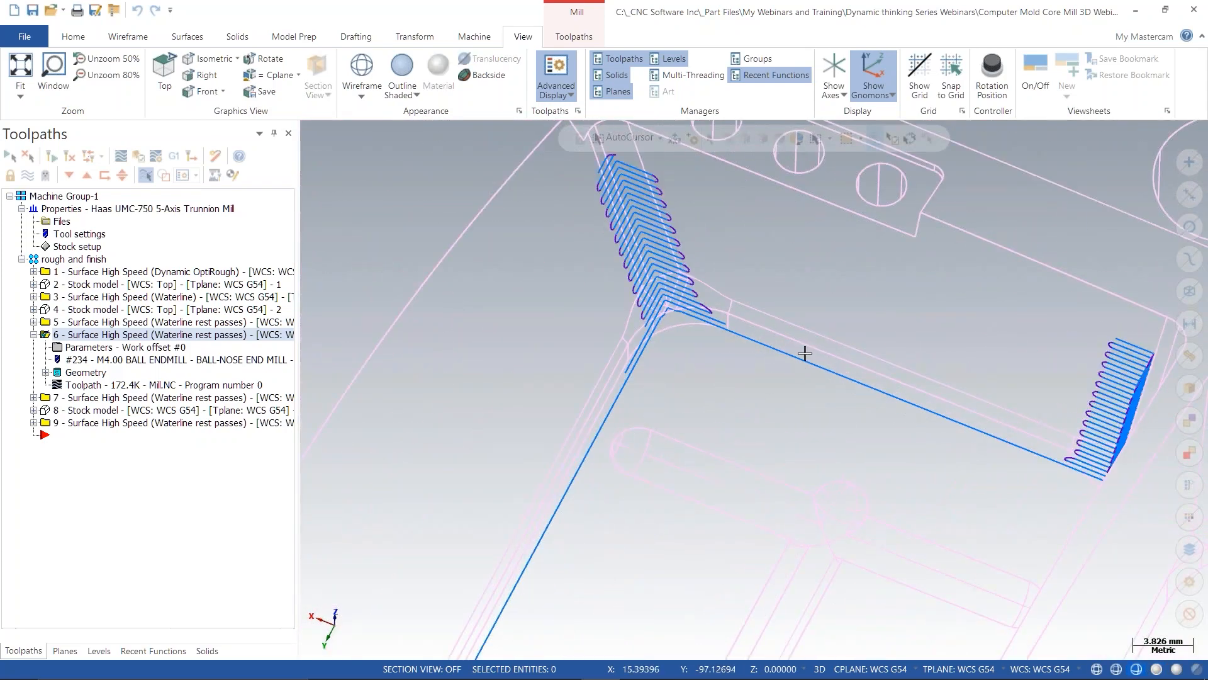
mouse_move(757, 383)
middle_mouse_down()
mouse_move(763, 353)
mouse_move(768, 384)
middle_mouse_up()
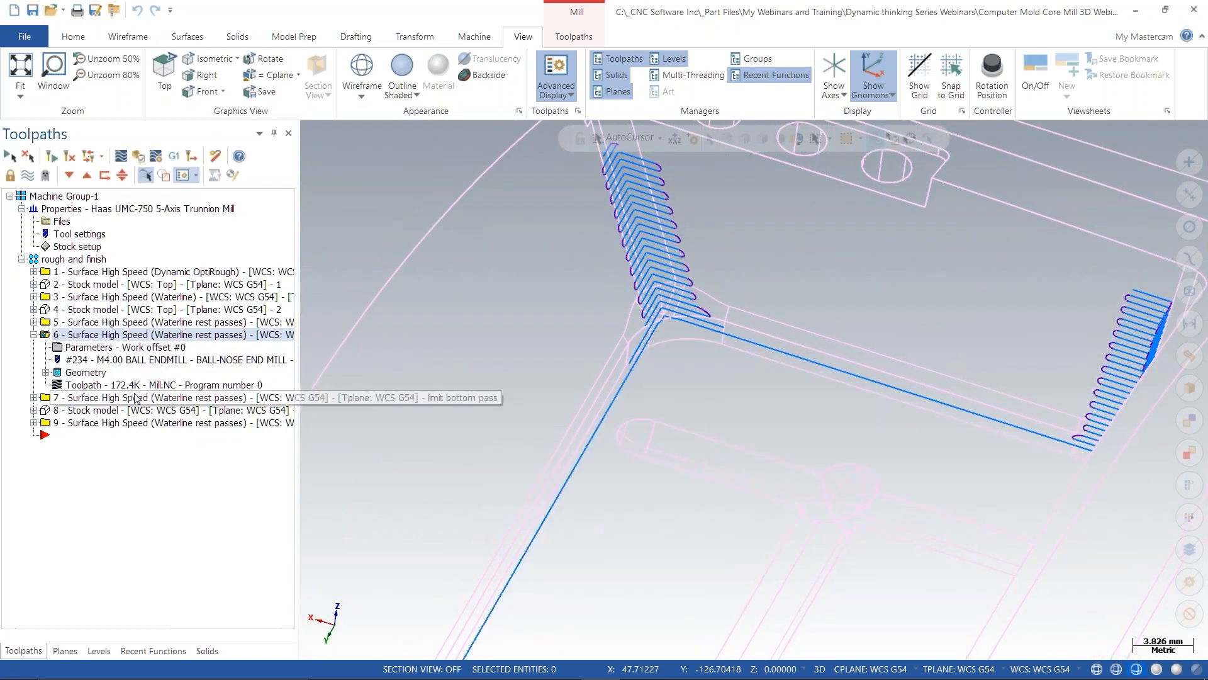
- Review the Steep / Shallow depth limits in the parameters of operation 7 and accept the dialog
left_click(34, 334)
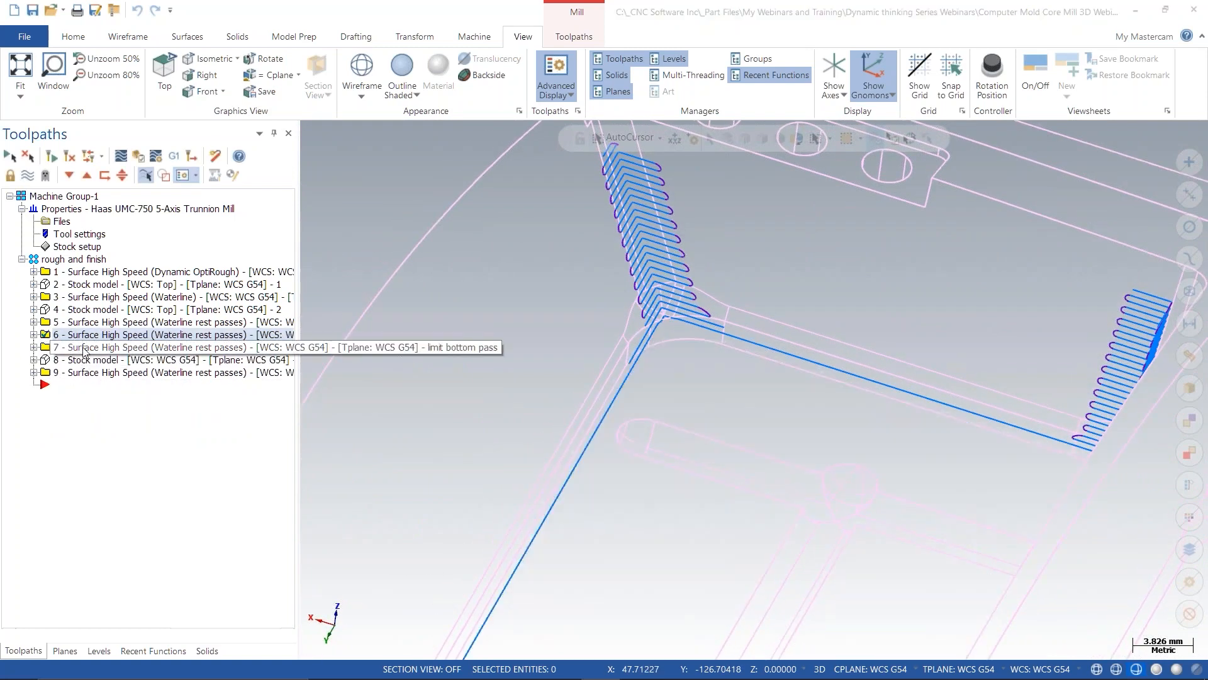
left_click(84, 350)
left_click(33, 347)
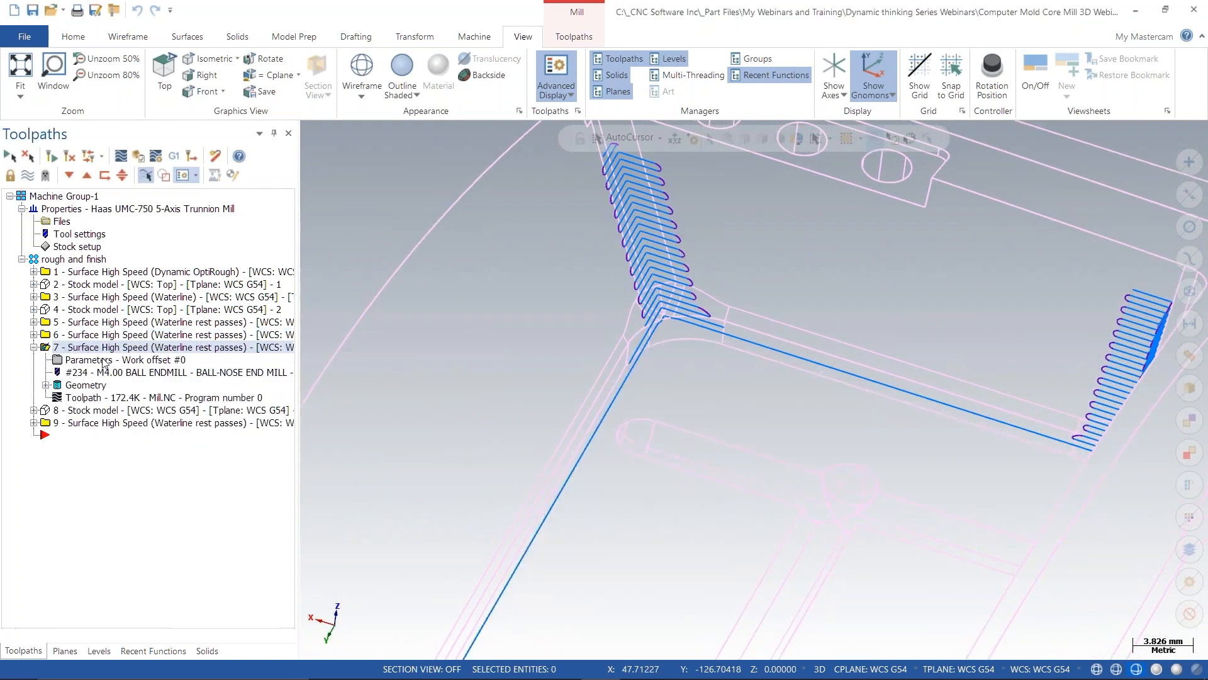
left_click(93, 363)
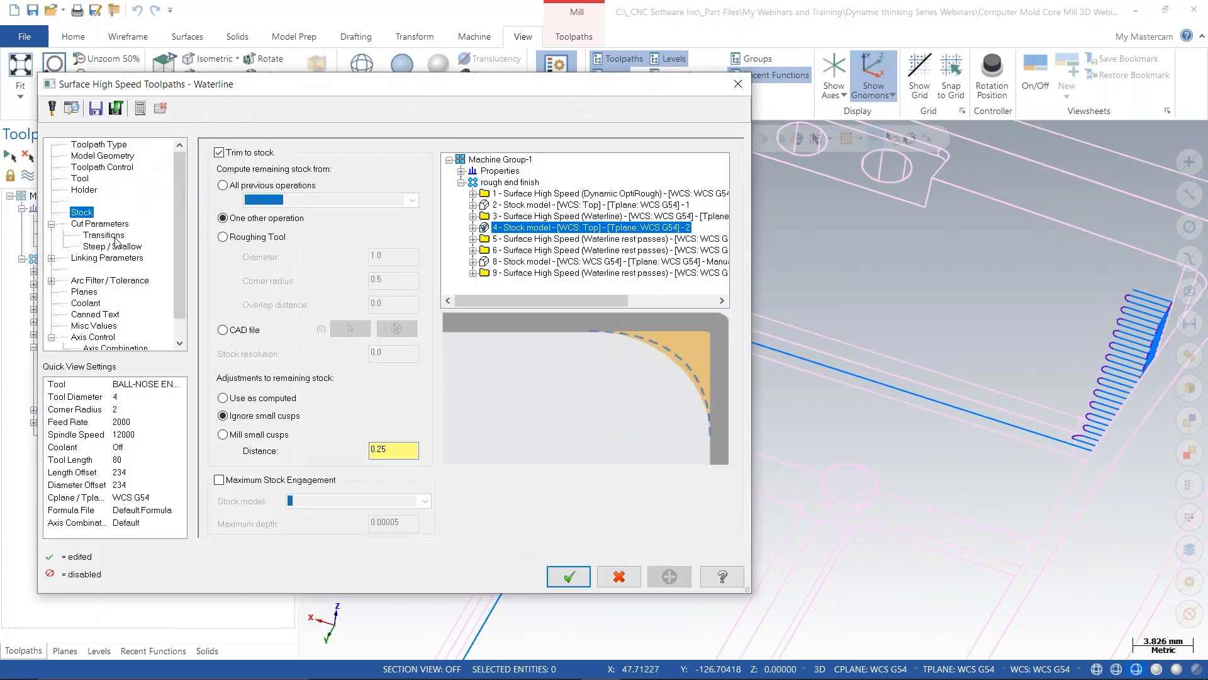
left_click(116, 246)
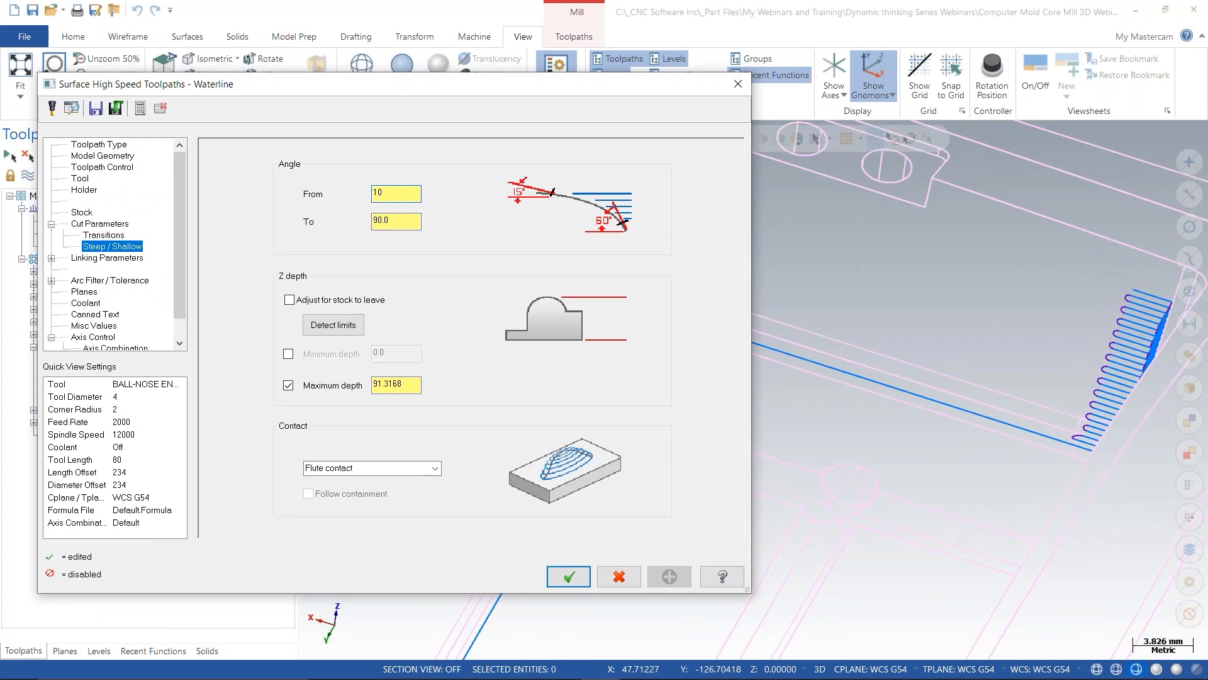
left_click(570, 575)
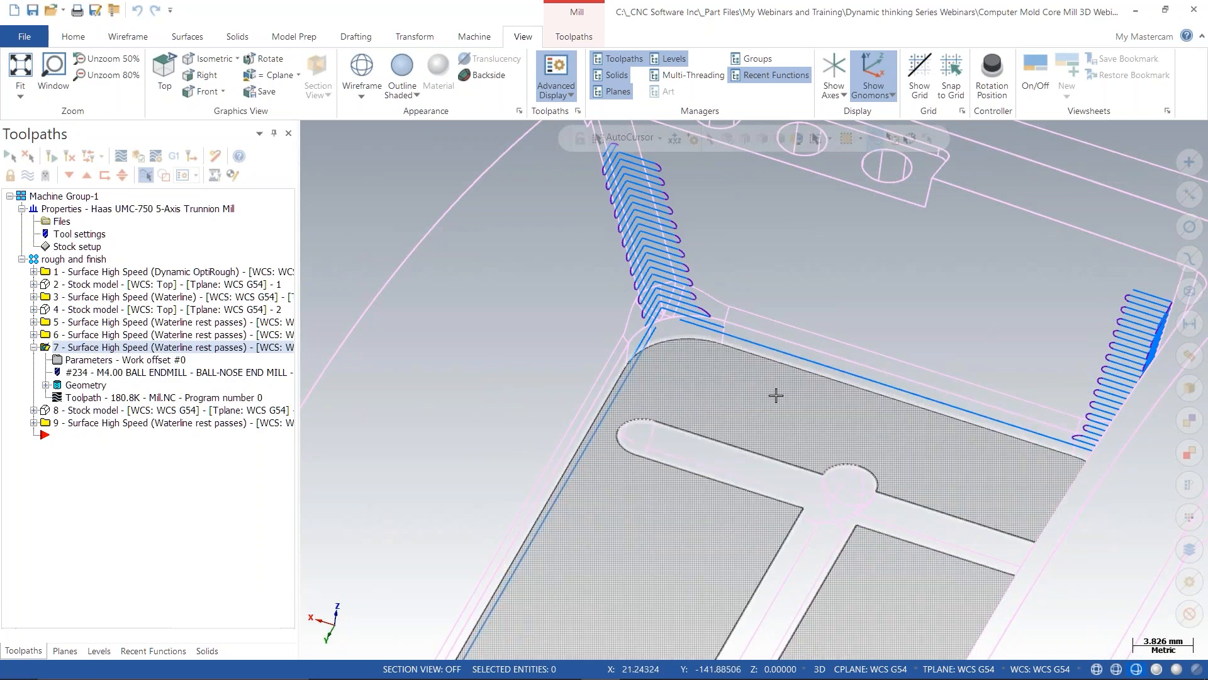
- Restore the shaded part display and examine the bottom pass of operation 7 around the pocket floor
key("alt+s")
scroll(776, 395, "up", 3)
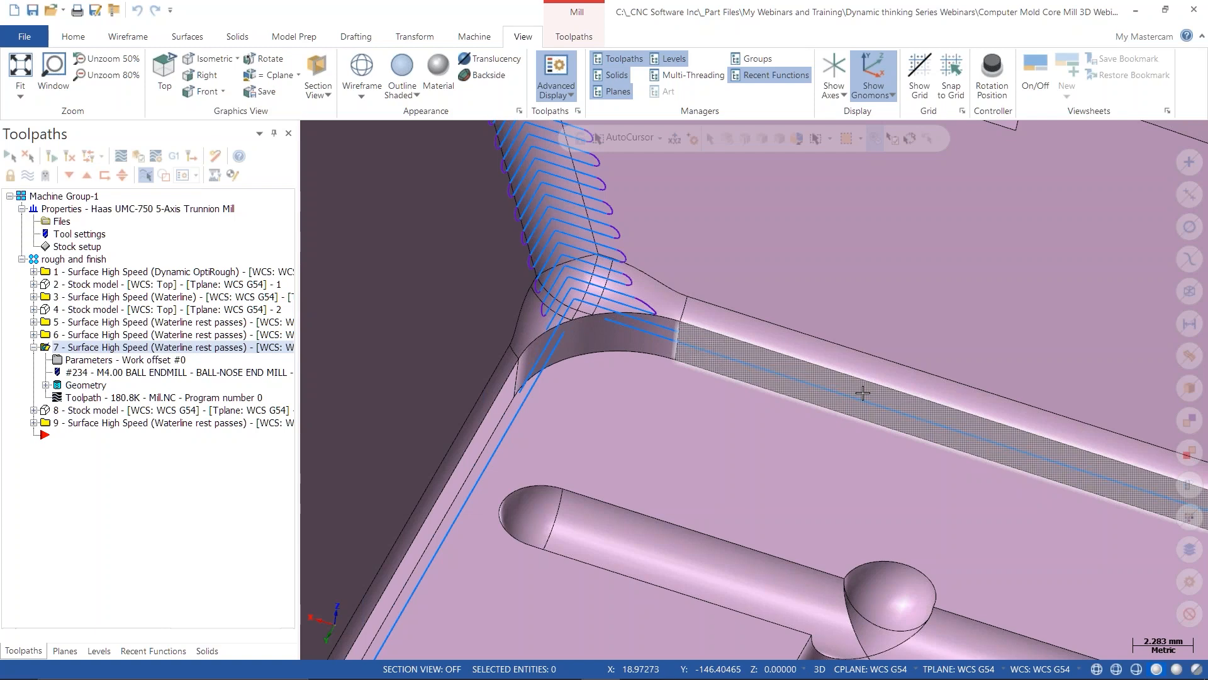
scroll(717, 346, "down", 3)
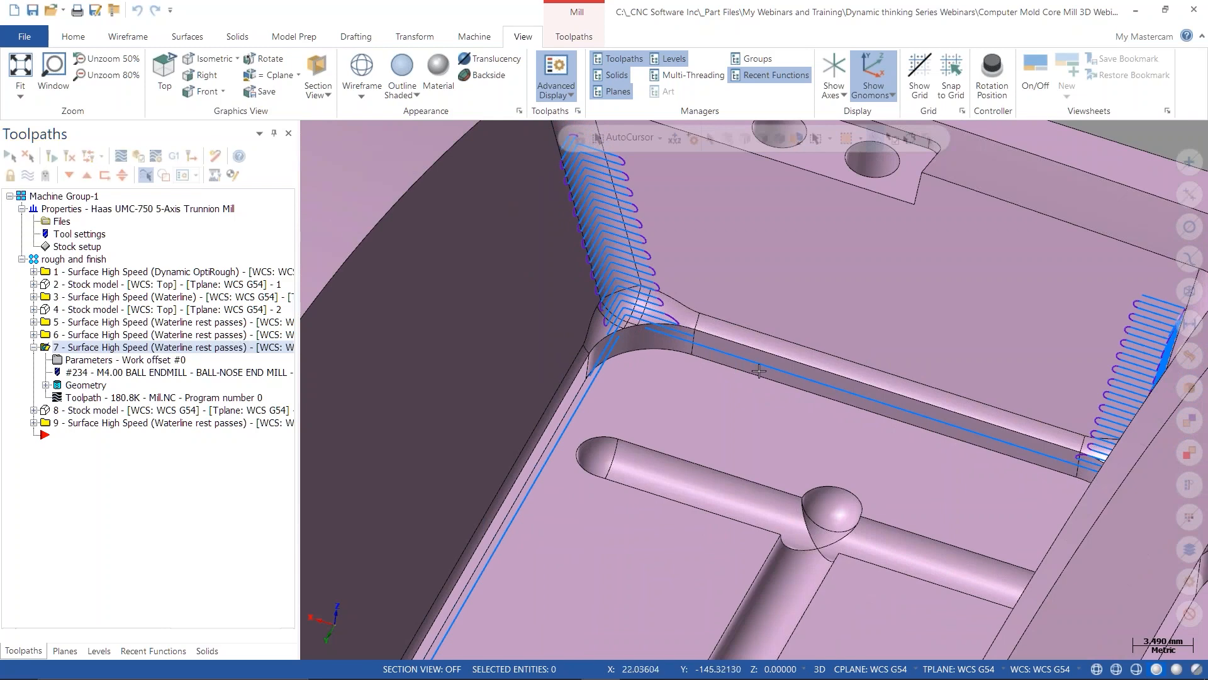
- In operation 7's Steep / Shallow settings, pick the fillet edge beside the pocket corner as maximum depth (91.693765) and set the From angle to 0
left_click(90, 361)
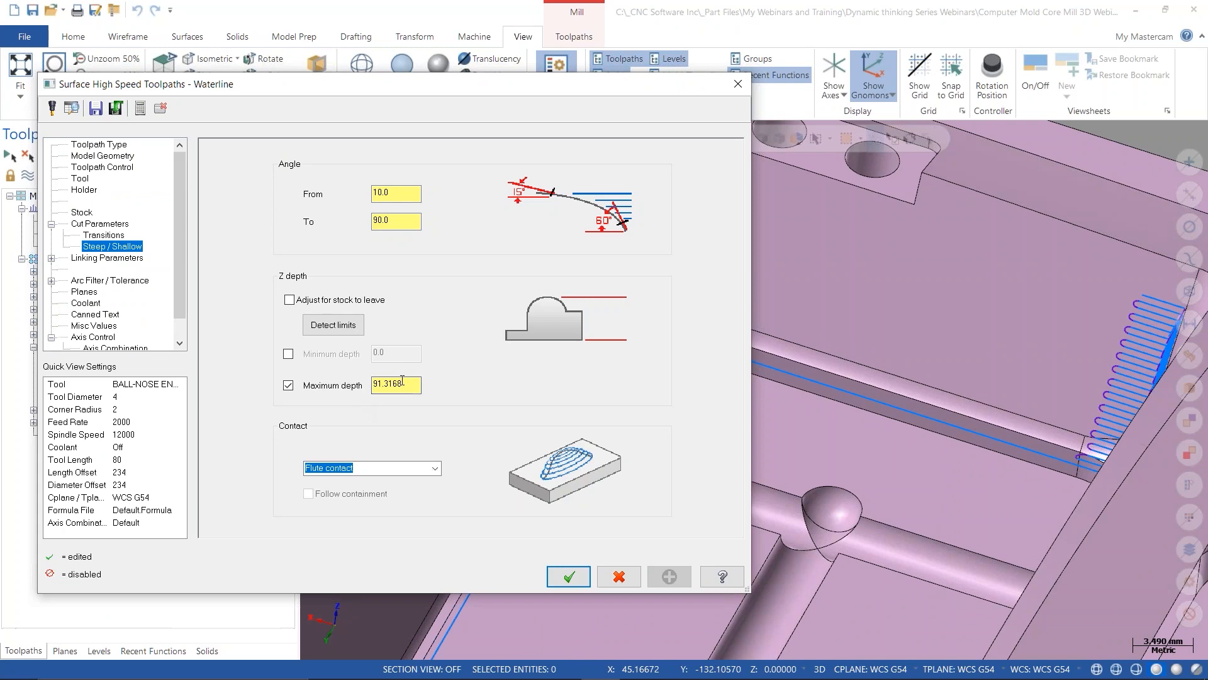
right_click(402, 383)
left_click(456, 421)
scroll(670, 319, "up", 2)
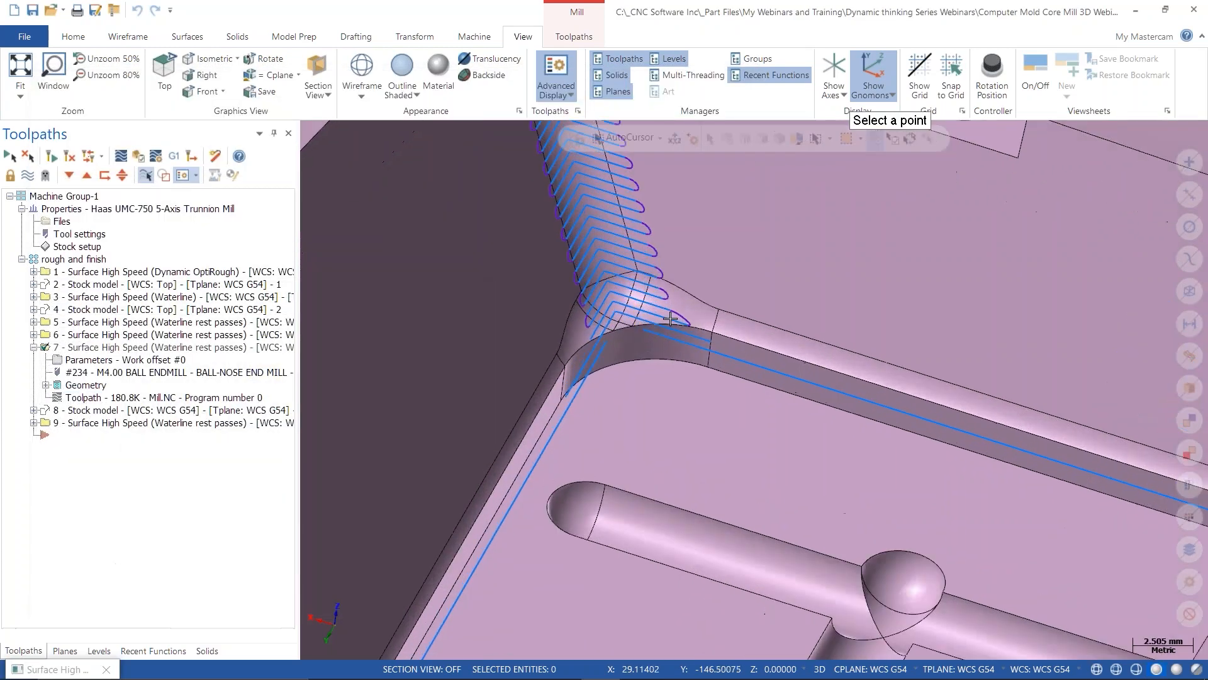
scroll(692, 315, "up", 6)
left_click(701, 304)
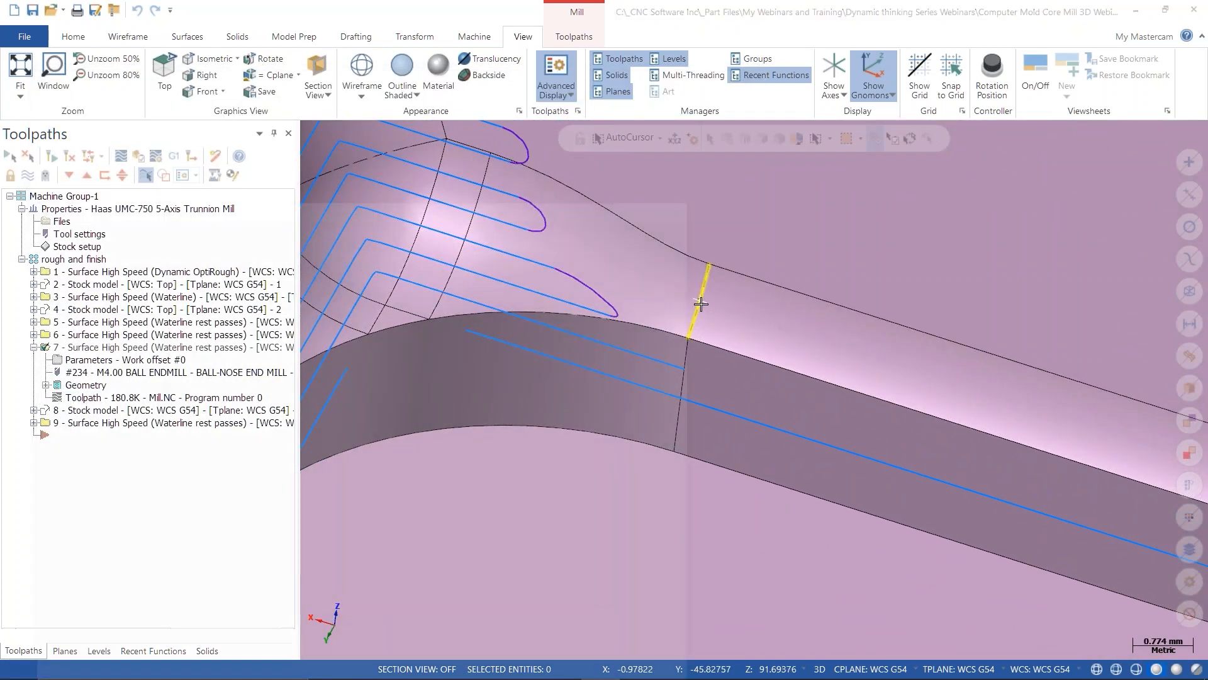
double_click(383, 193)
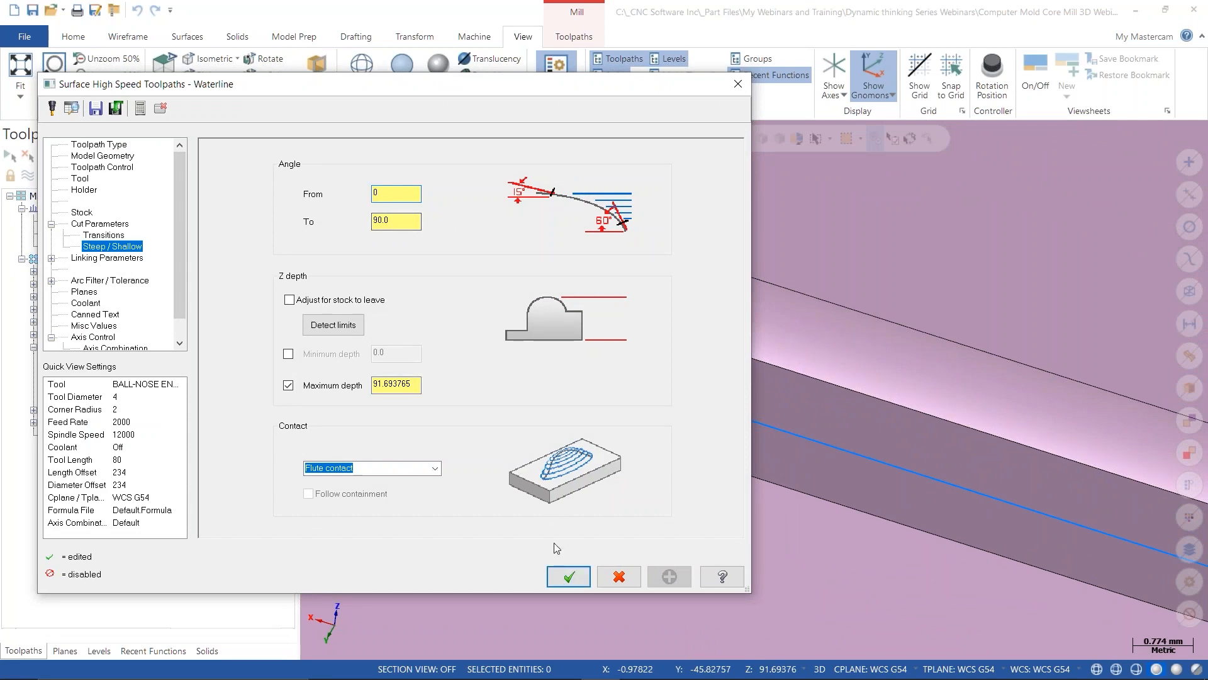
left_click(569, 577)
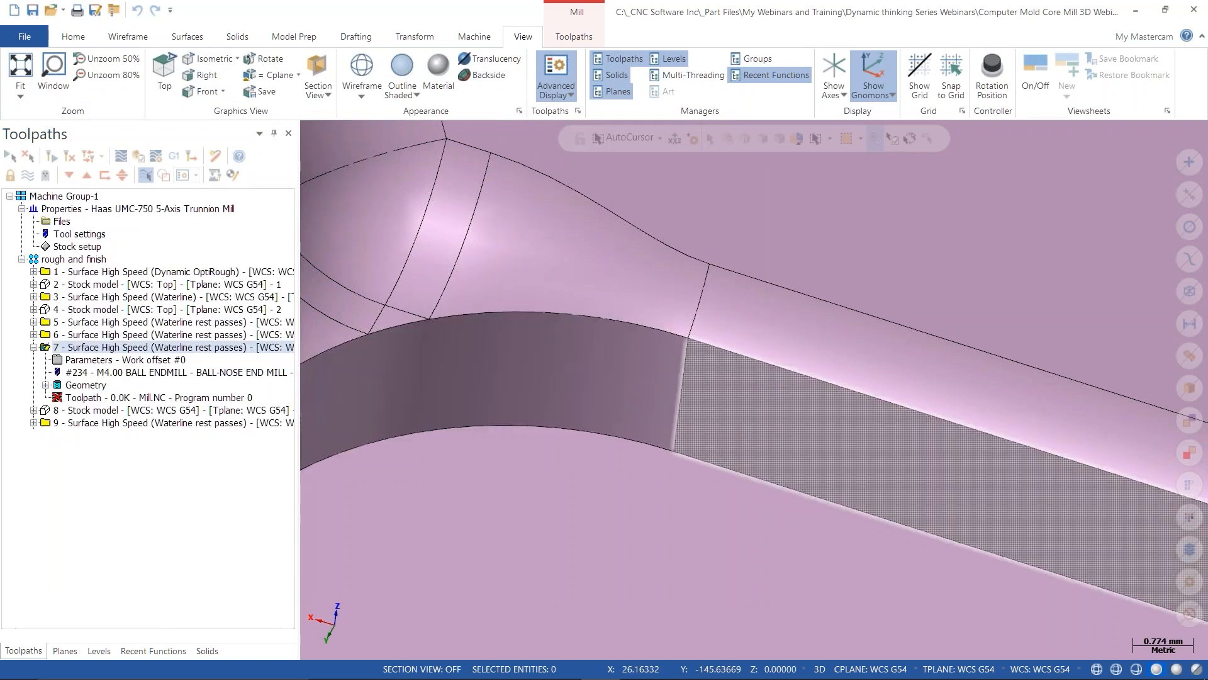
- Examine the regenerated corner passes of operation 7 and overlay the stock model of operation 4 on them
scroll(620, 385, "down", 5)
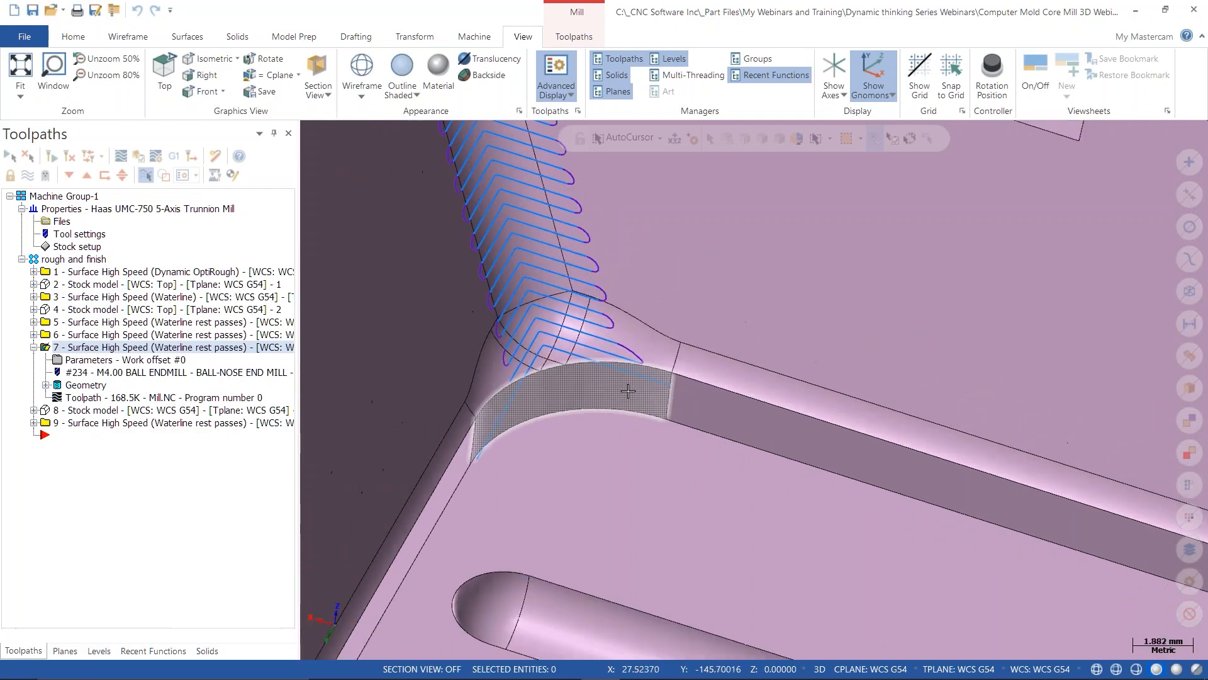
scroll(620, 385, "down", 4)
middle_click_drag(632, 469, 653, 415)
scroll(653, 415, "down", 2)
scroll(636, 368, "up", 5)
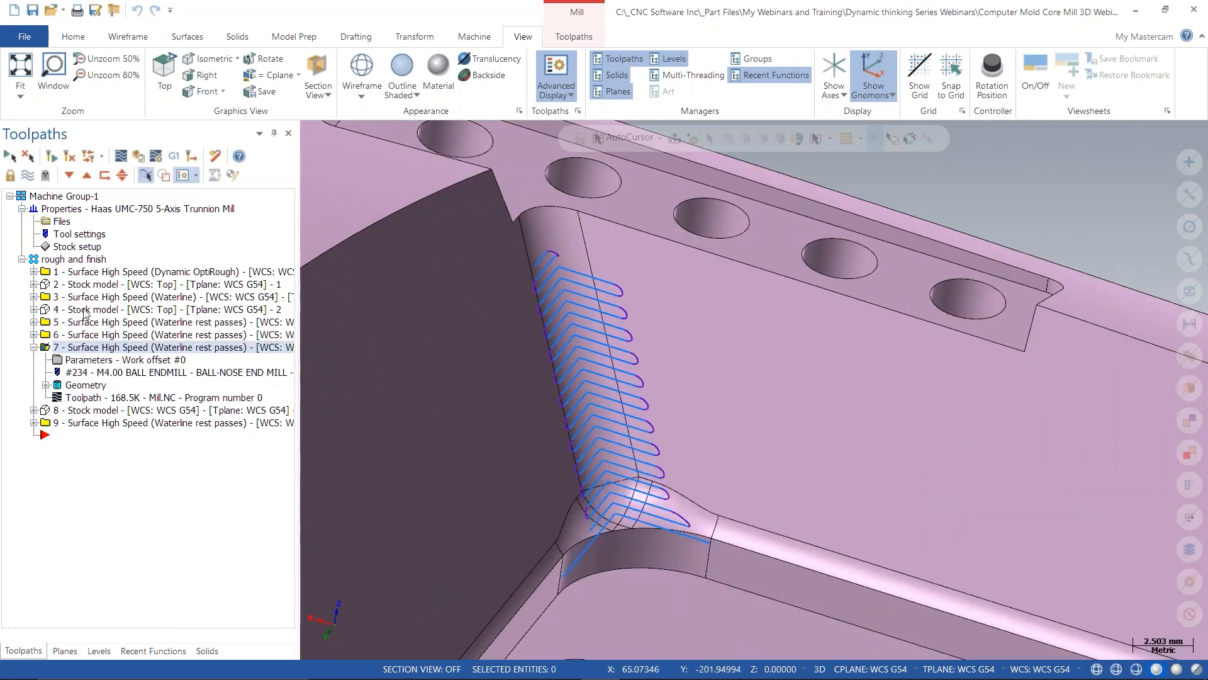
left_click(251, 309)
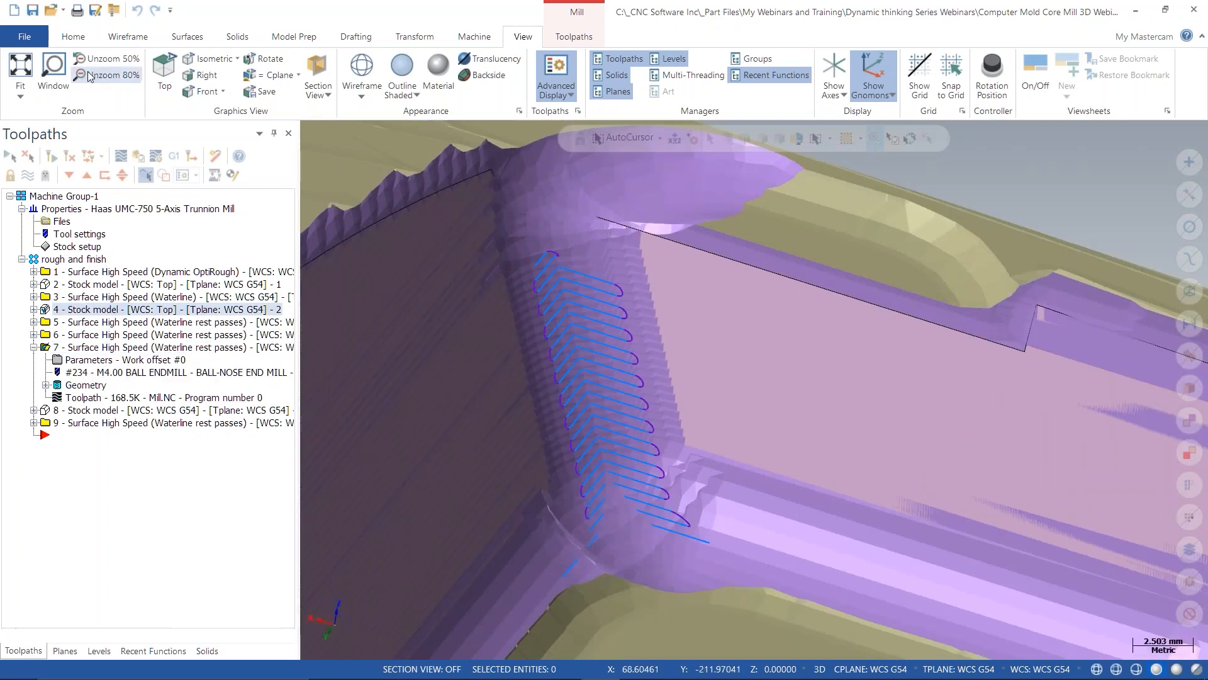
- Analyze the toolpath of operation 7 with the shaded tool shown along the corner passes against the remaining stock
left_click(72, 38)
left_click(709, 77)
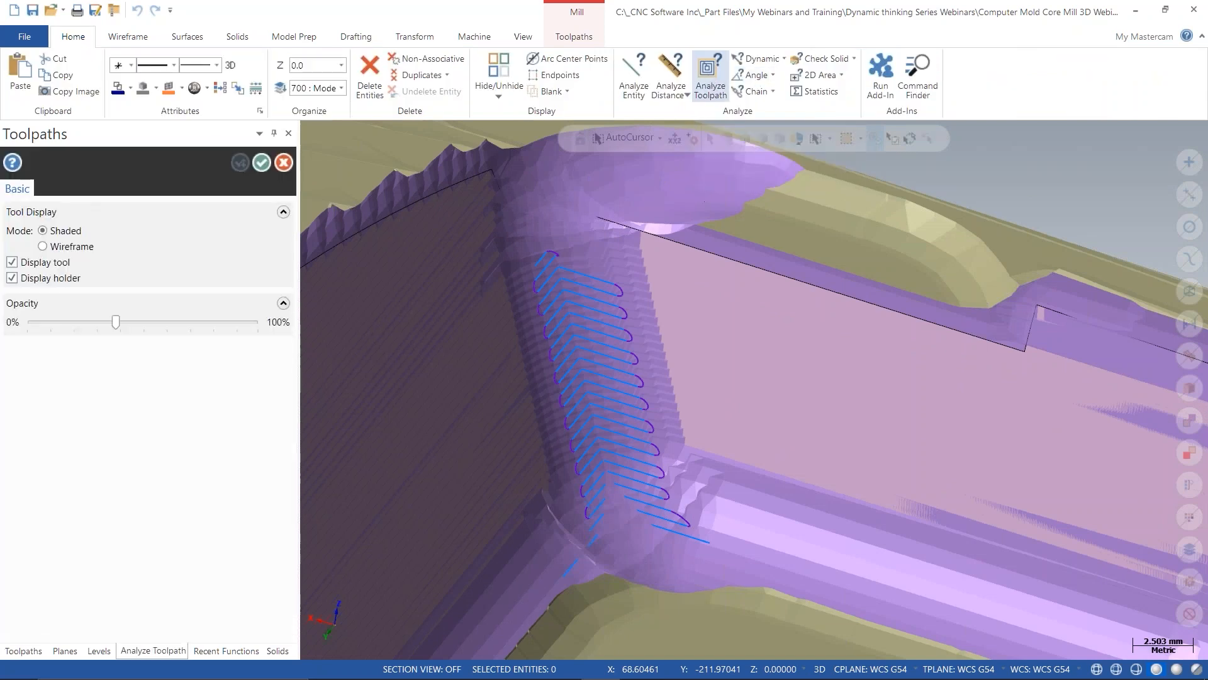
scroll(635, 372, "up", 8)
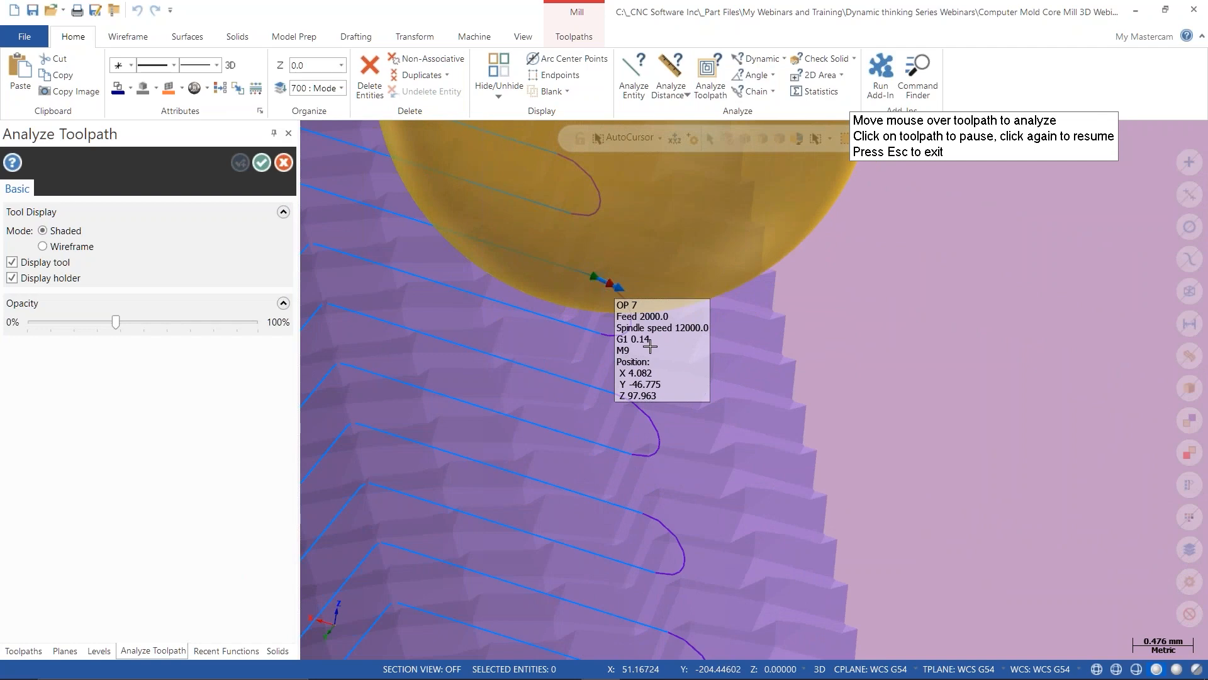
middle_click_drag(689, 388, 704, 288)
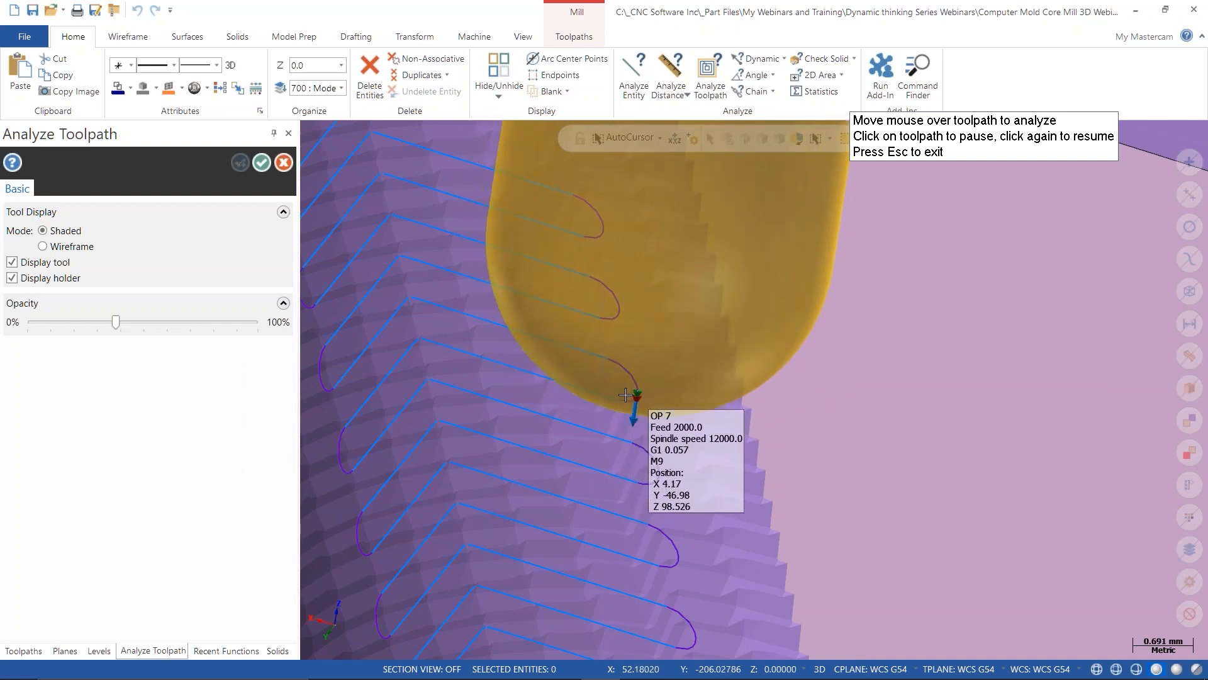
scroll(653, 365, "down", 3)
key("Escape")
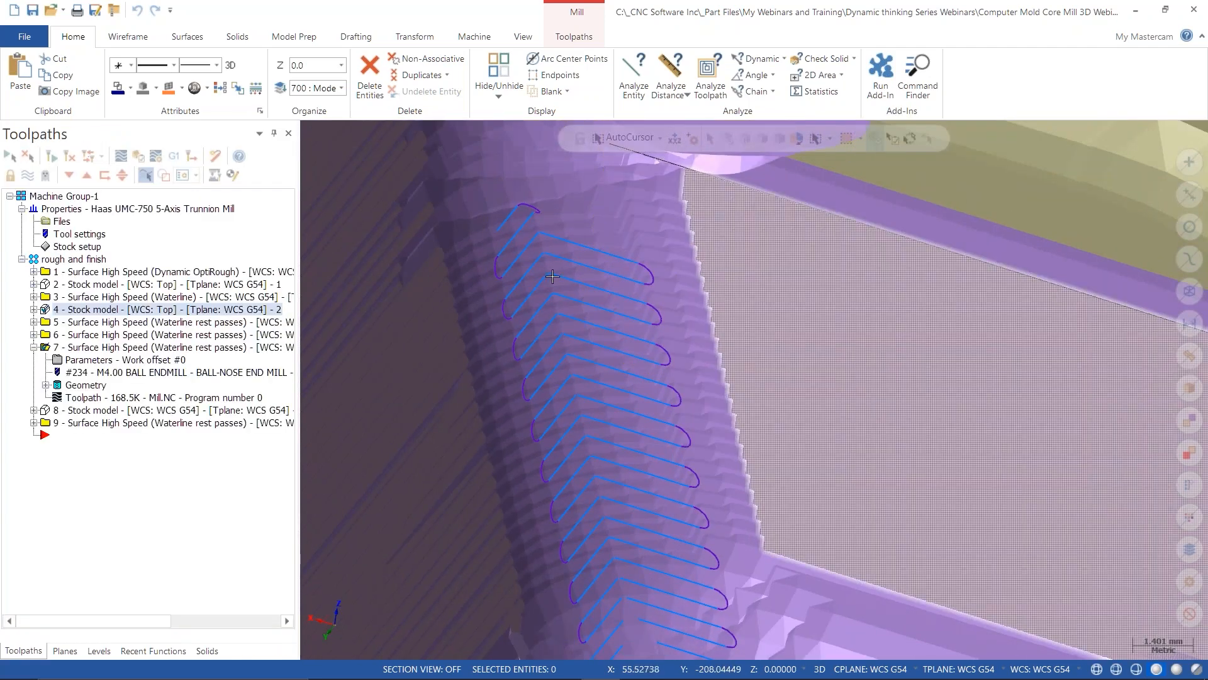
scroll(621, 291, "down", 3)
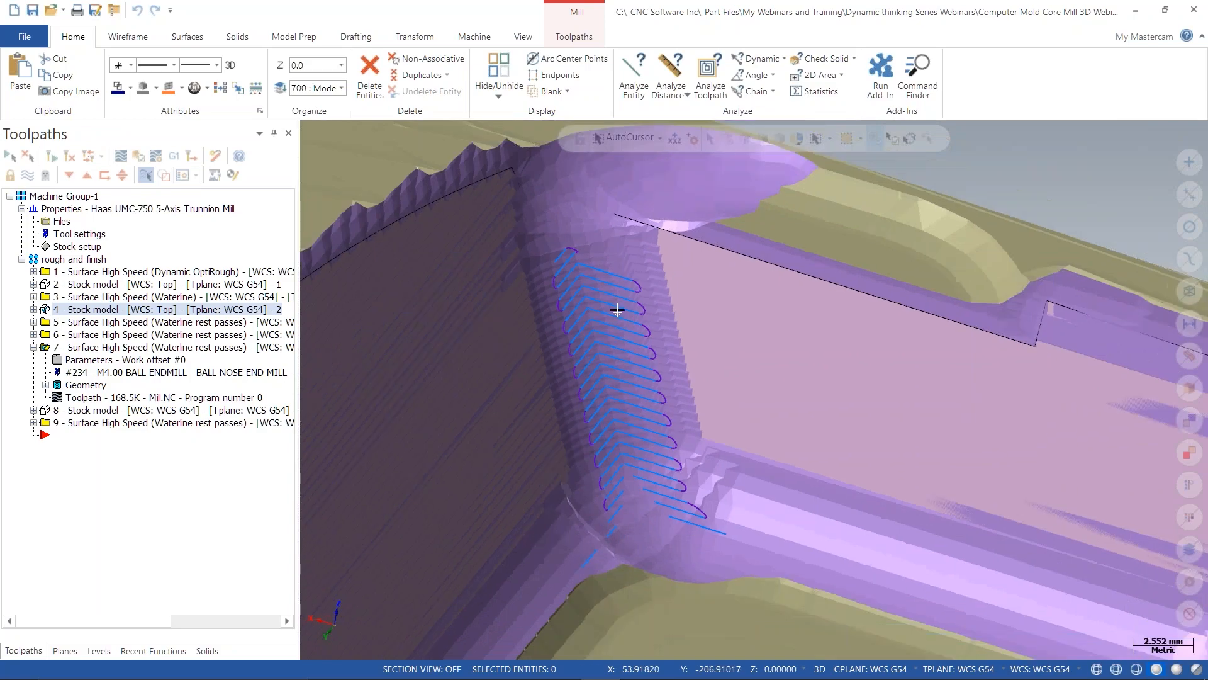
scroll(620, 310, "down", 3)
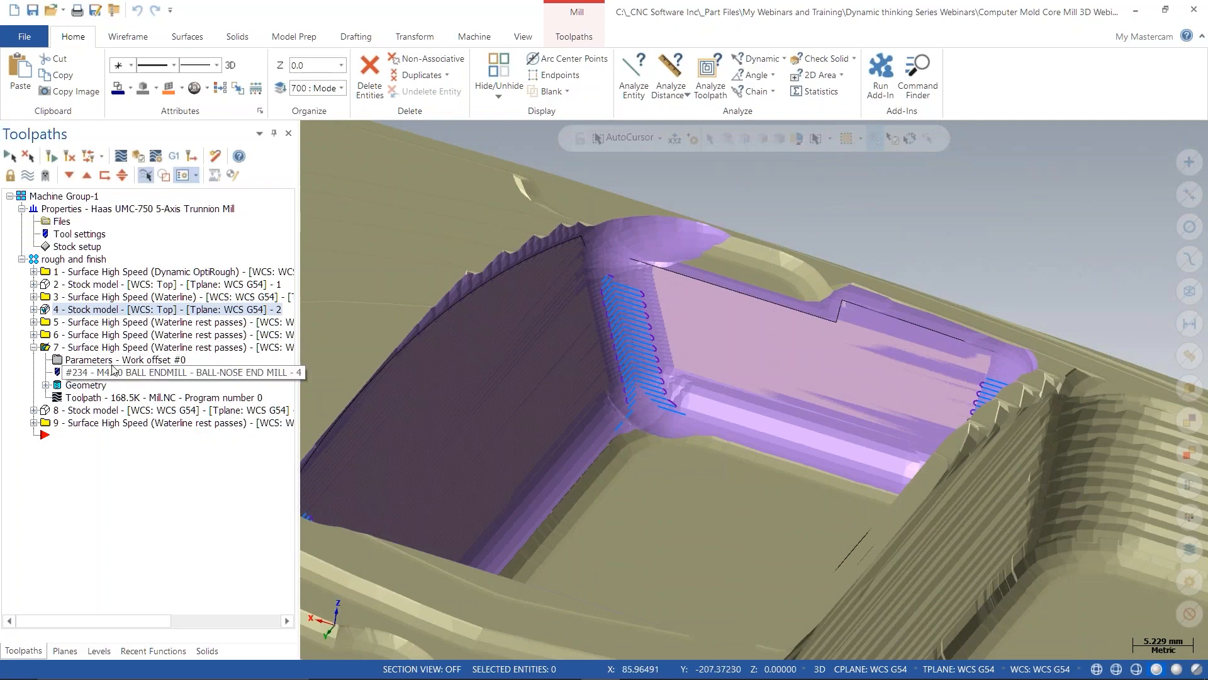
- Review the Stock settings of operation 7, including its stock source and small cusp adjustment, and accept the dialog
left_click(86, 363)
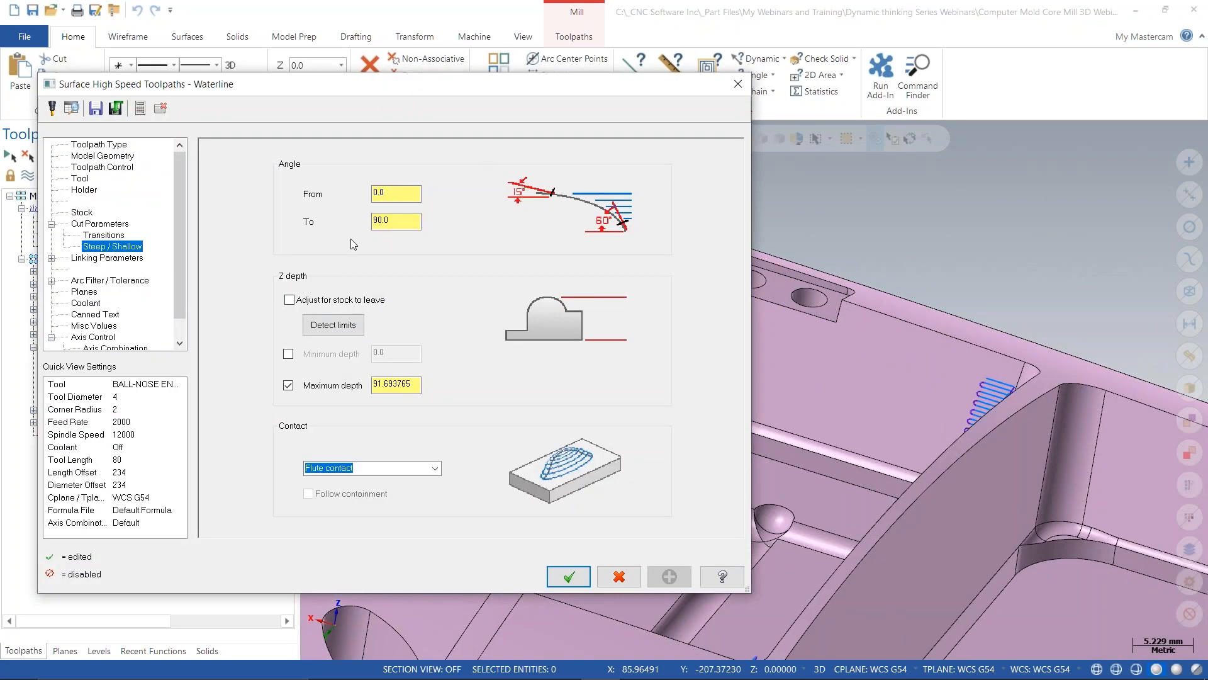
left_click(81, 213)
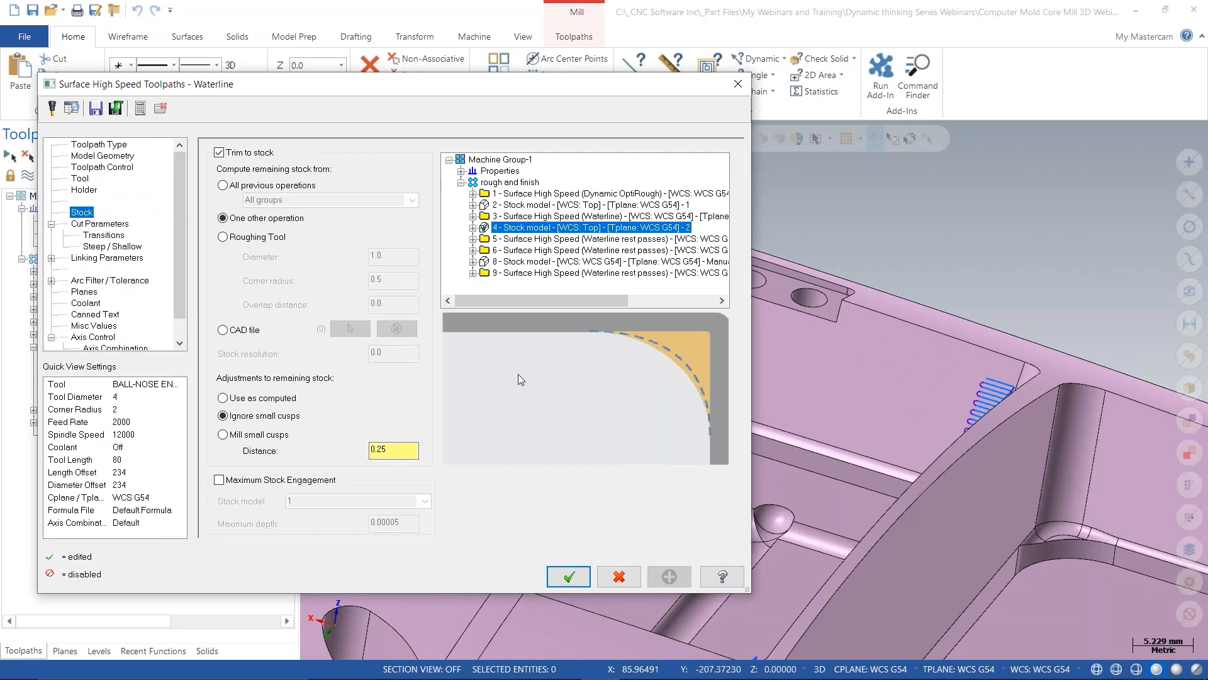
left_click(569, 576)
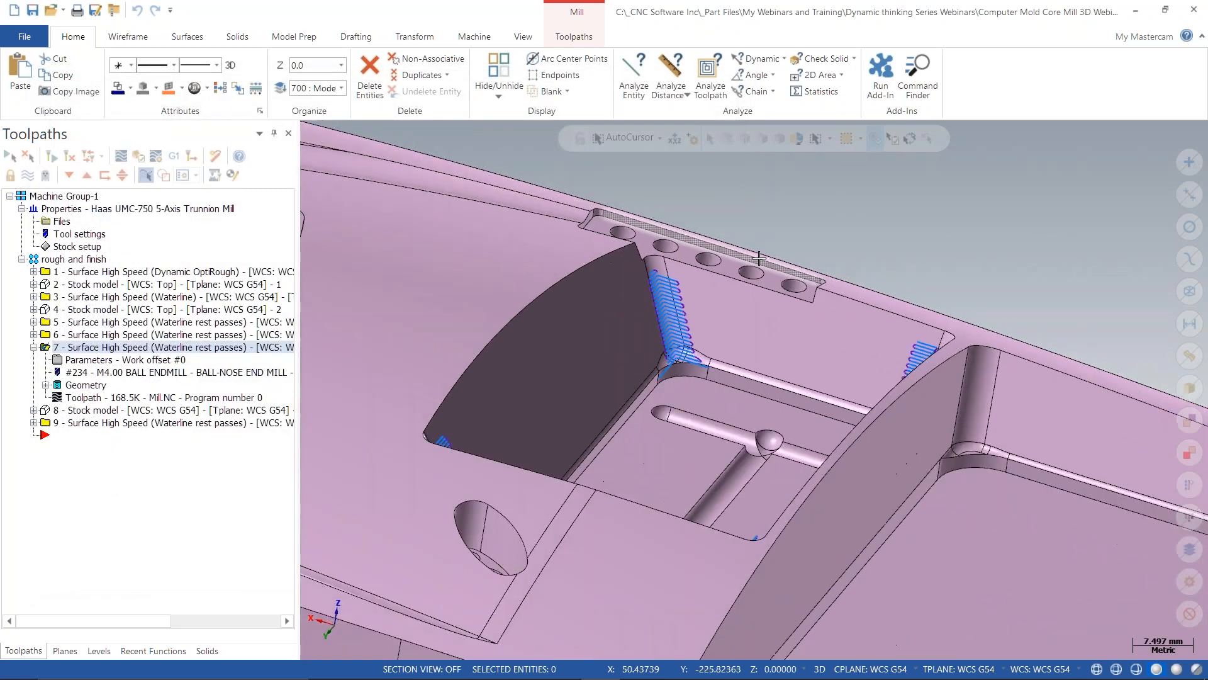
- Compare the bottom passes of operation 6 with those of operation 7 around the pocket and collapse operation 7
middle_click_drag(740, 285, 735, 317)
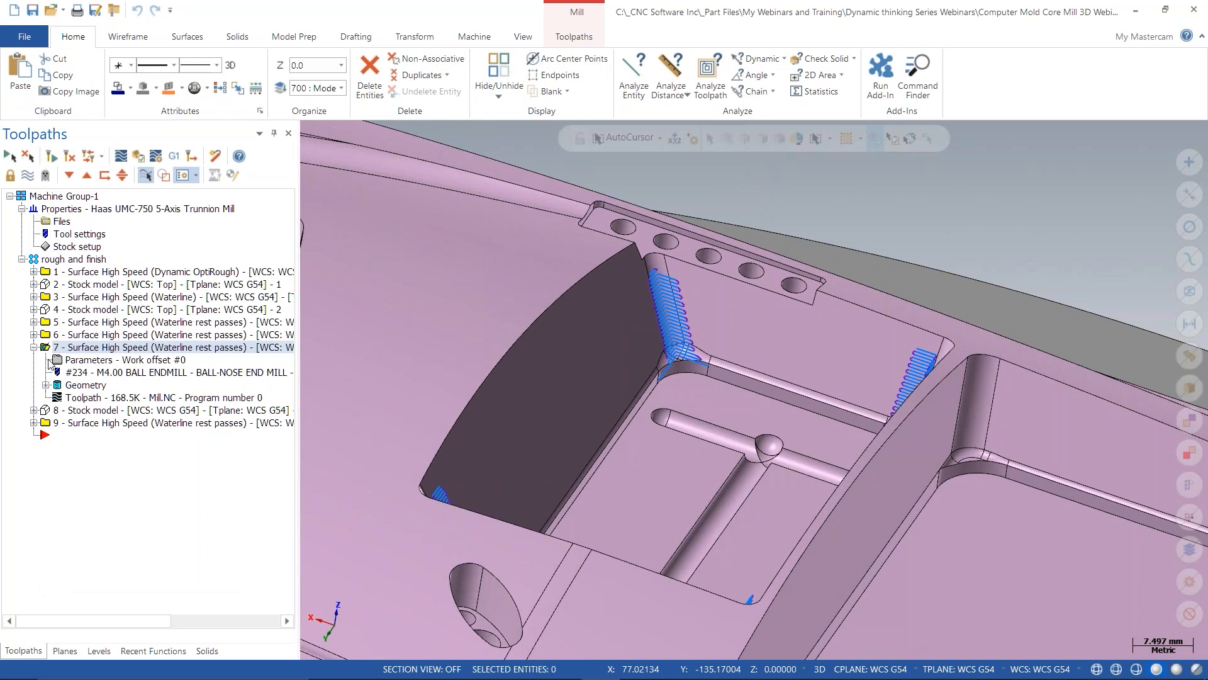
left_click(81, 336)
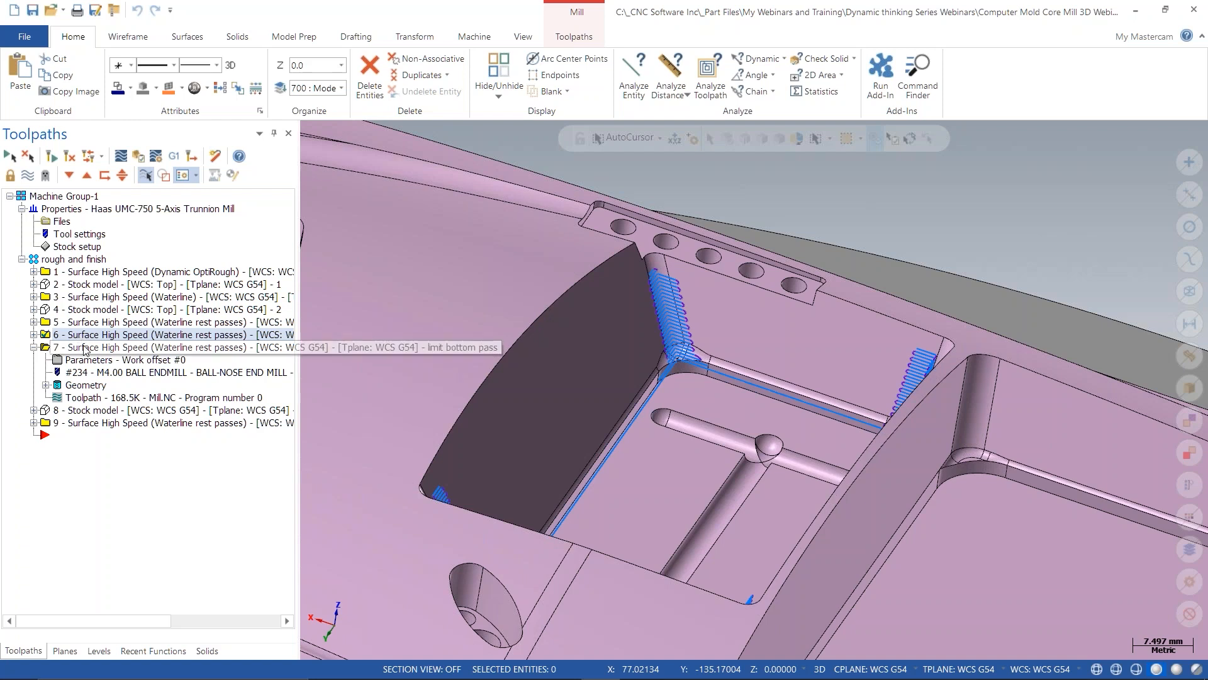
left_click(83, 348)
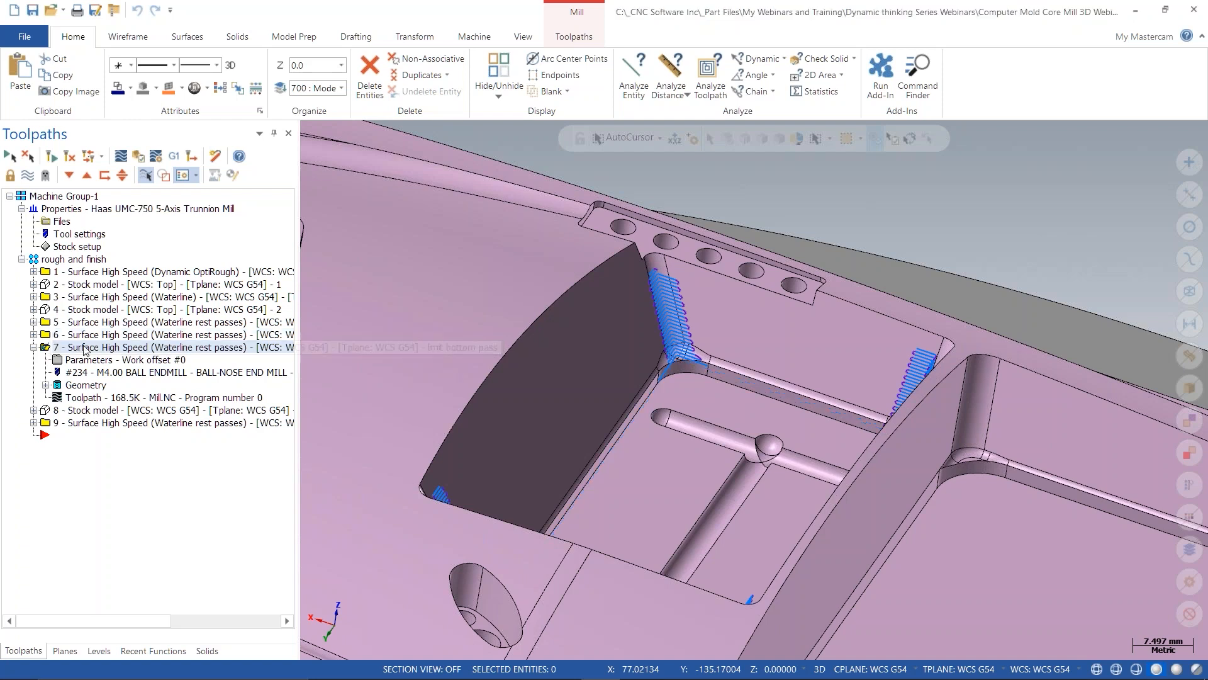
left_click(35, 347)
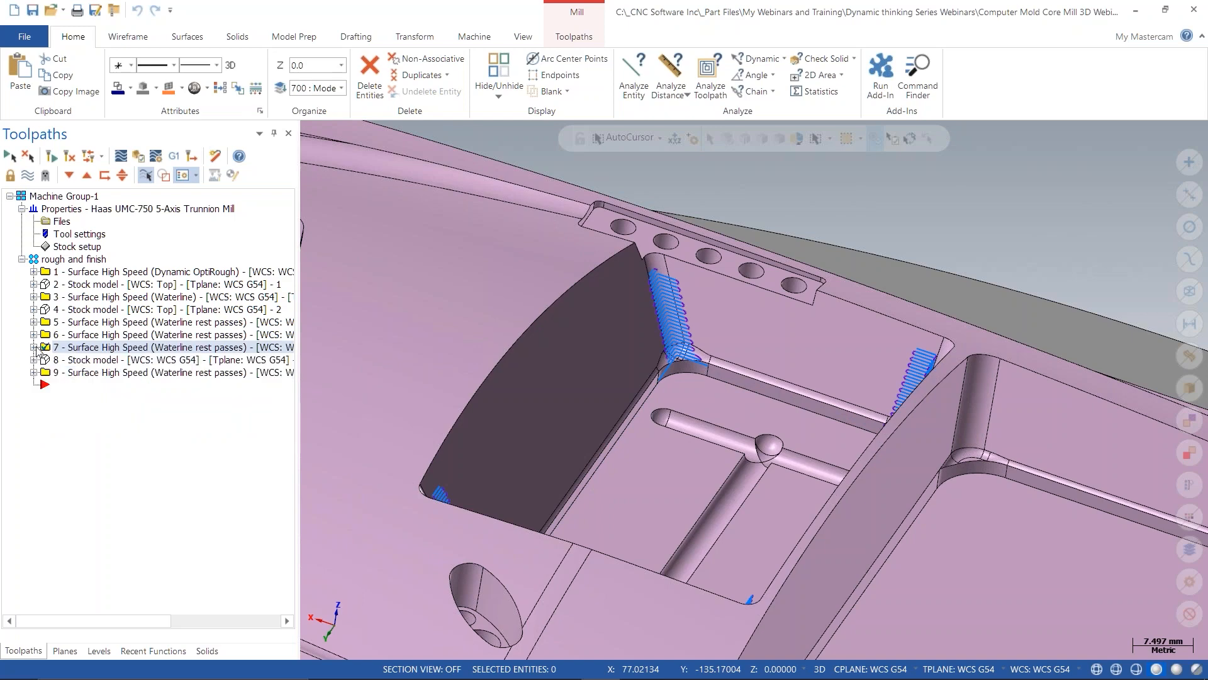
- Display the rest passes of operation 9 and examine them in the pocket's vertical corner
left_click(87, 374)
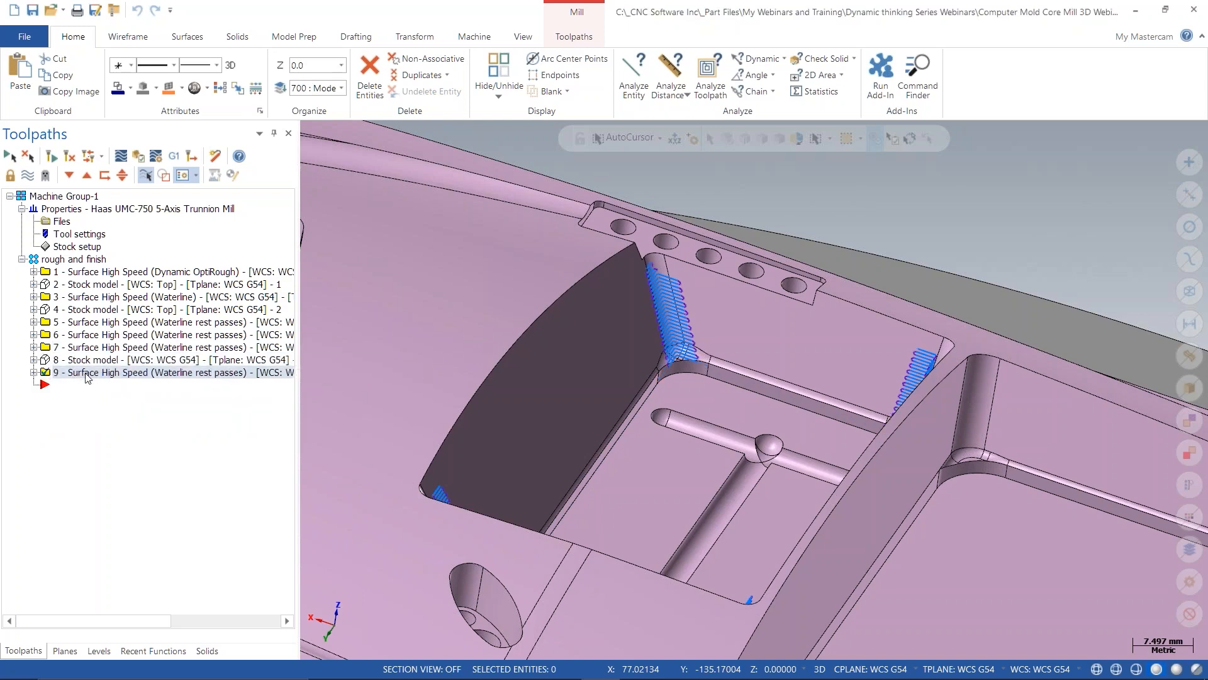
scroll(691, 296, "up", 5)
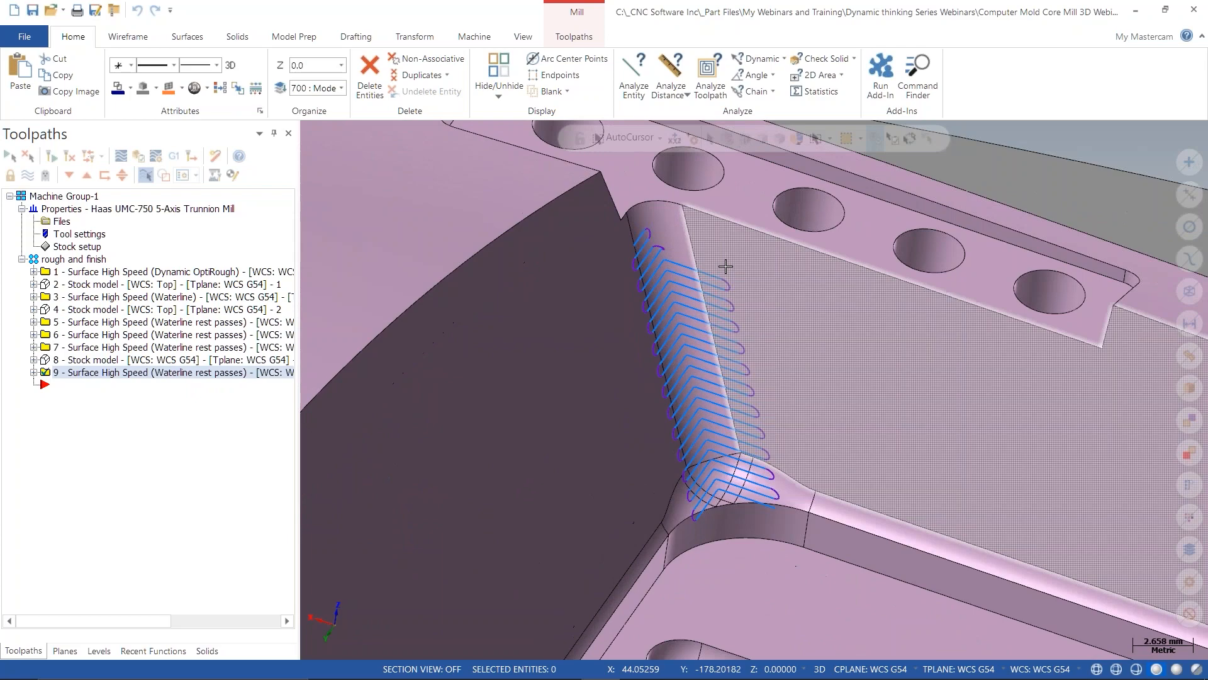
middle_click_drag(691, 296, 718, 439)
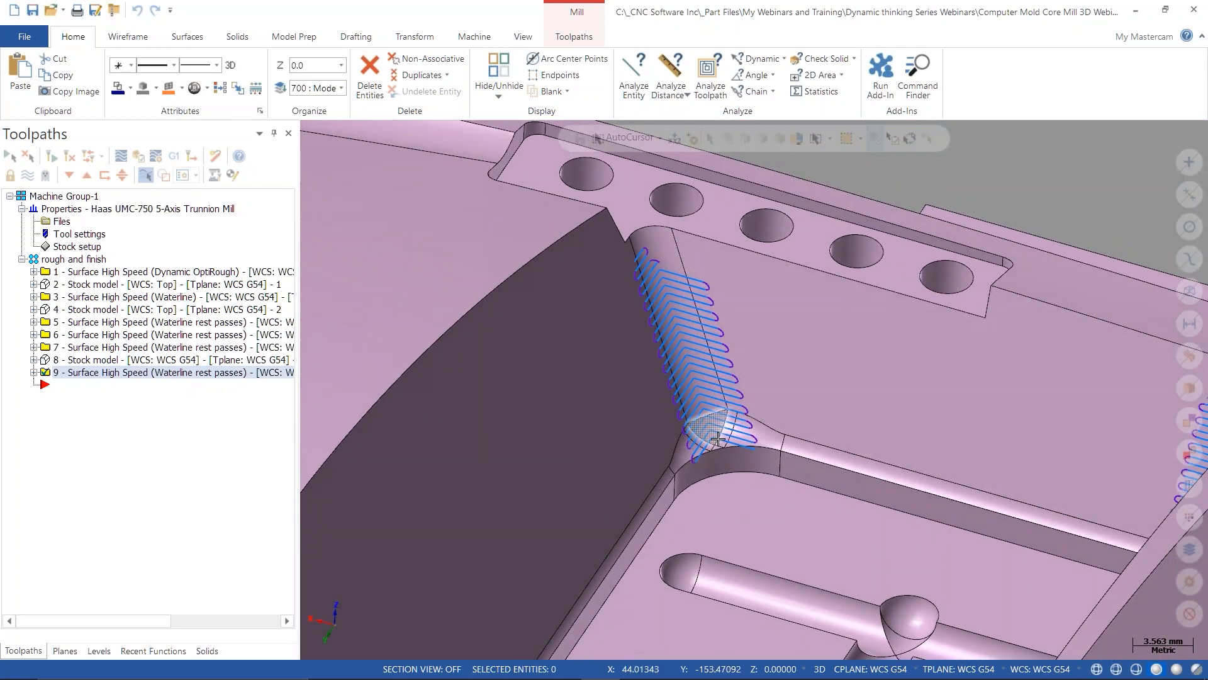
scroll(718, 438, "down", 4)
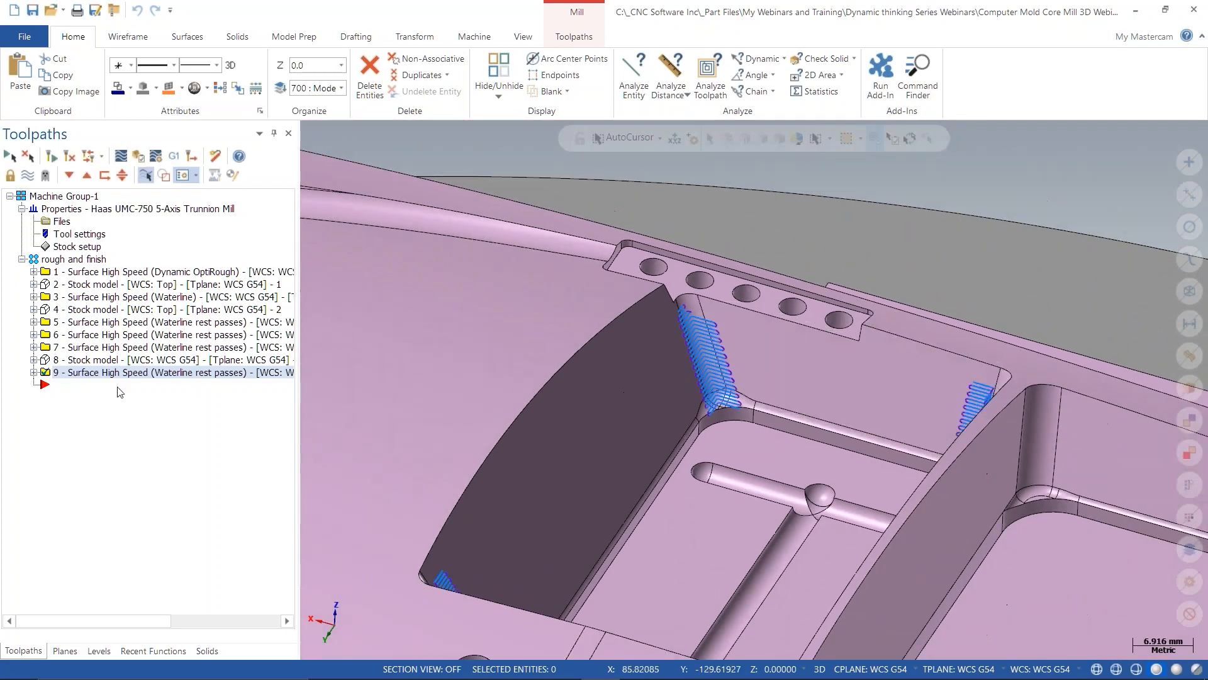
- Display the stock model of operation 8 and examine its manual stock in the pocket corners
left_click(98, 362)
mouse_move(674, 376)
middle_mouse_down()
mouse_move(653, 436)
mouse_move(666, 391)
middle_mouse_up()
scroll(730, 370, "down", 4)
mouse_move(793, 400)
middle_mouse_down()
mouse_move(689, 466)
mouse_move(696, 432)
mouse_move(943, 392)
mouse_move(982, 497)
mouse_move(1001, 434)
mouse_move(998, 447)
middle_mouse_up()
scroll(733, 321, "up", 7)
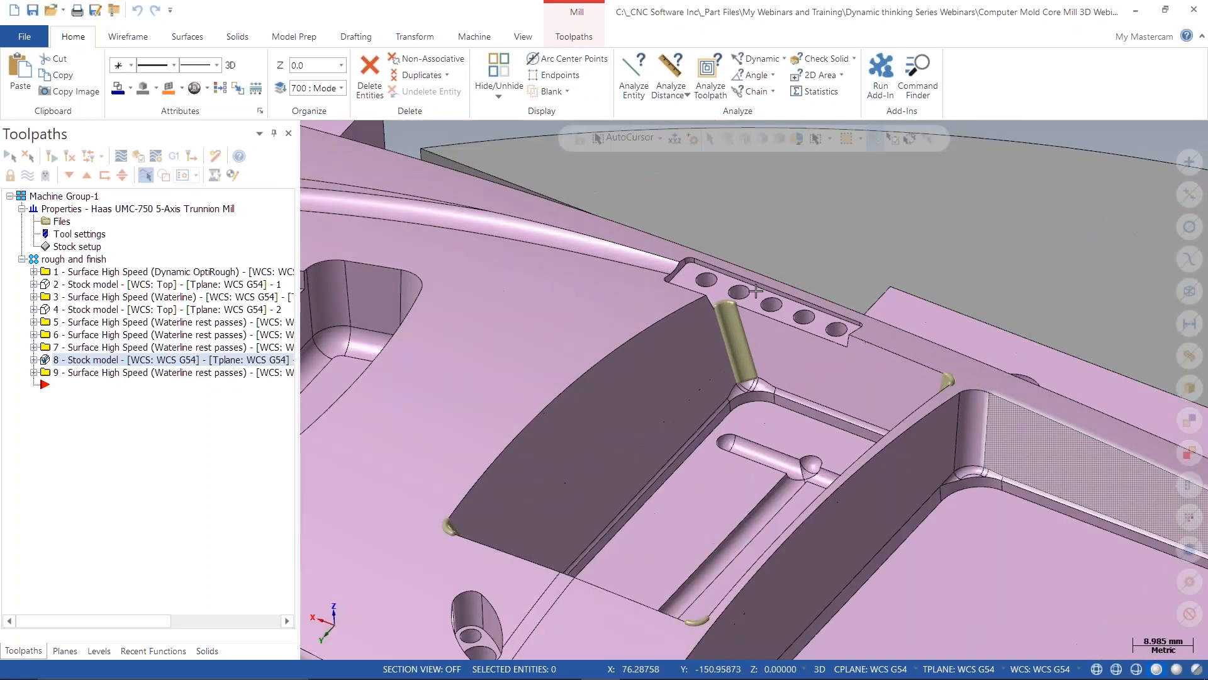
- Make the surfaces level visible and active, hide the Model and fixturing levels, and return to the toolpath list
left_click(99, 651)
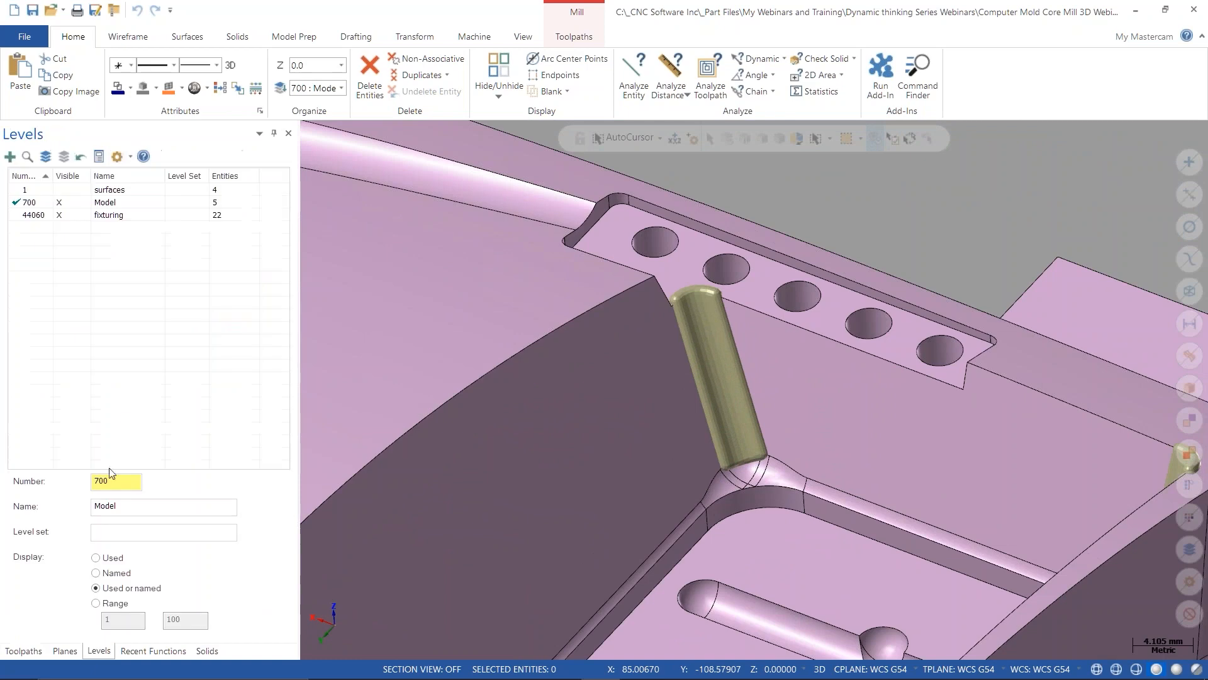
left_click(59, 190)
left_click(22, 195)
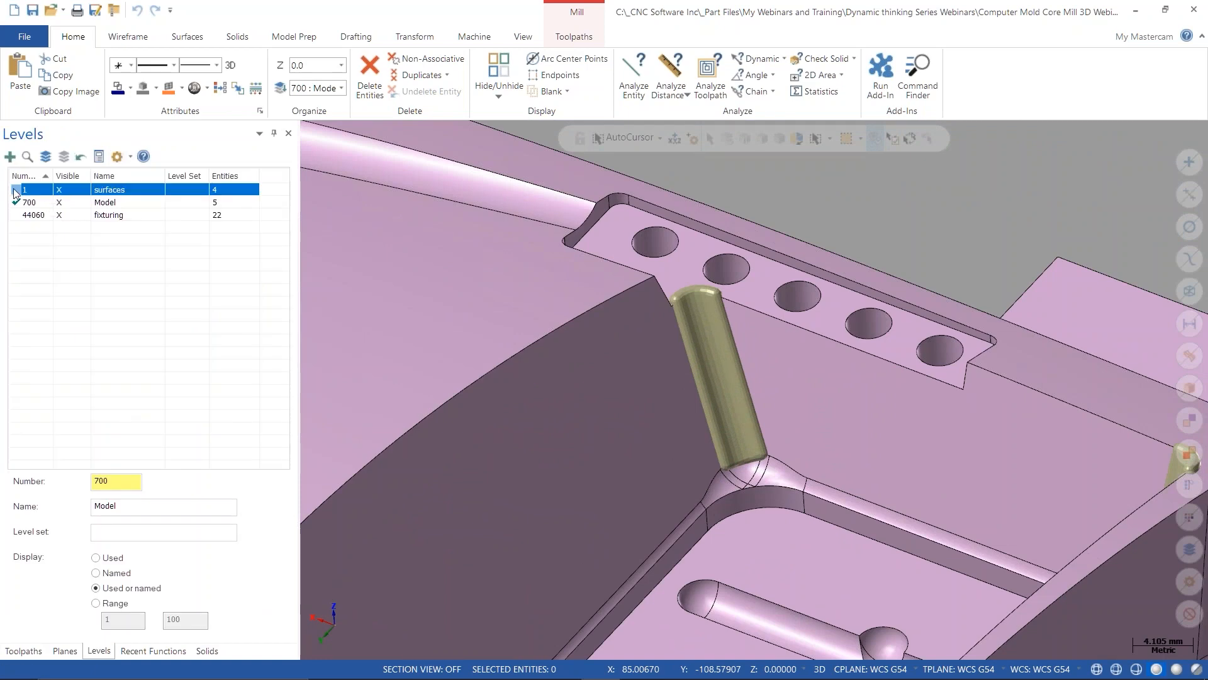
left_click(17, 189)
left_click(60, 202)
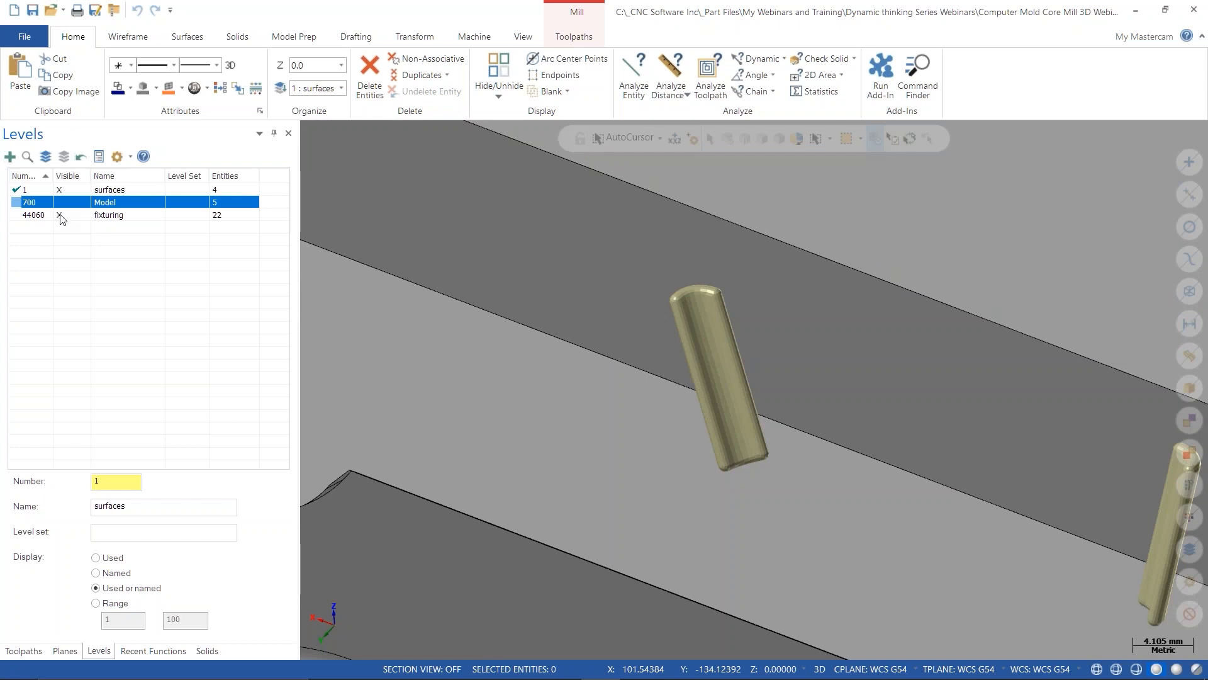
left_click(59, 215)
left_click(39, 651)
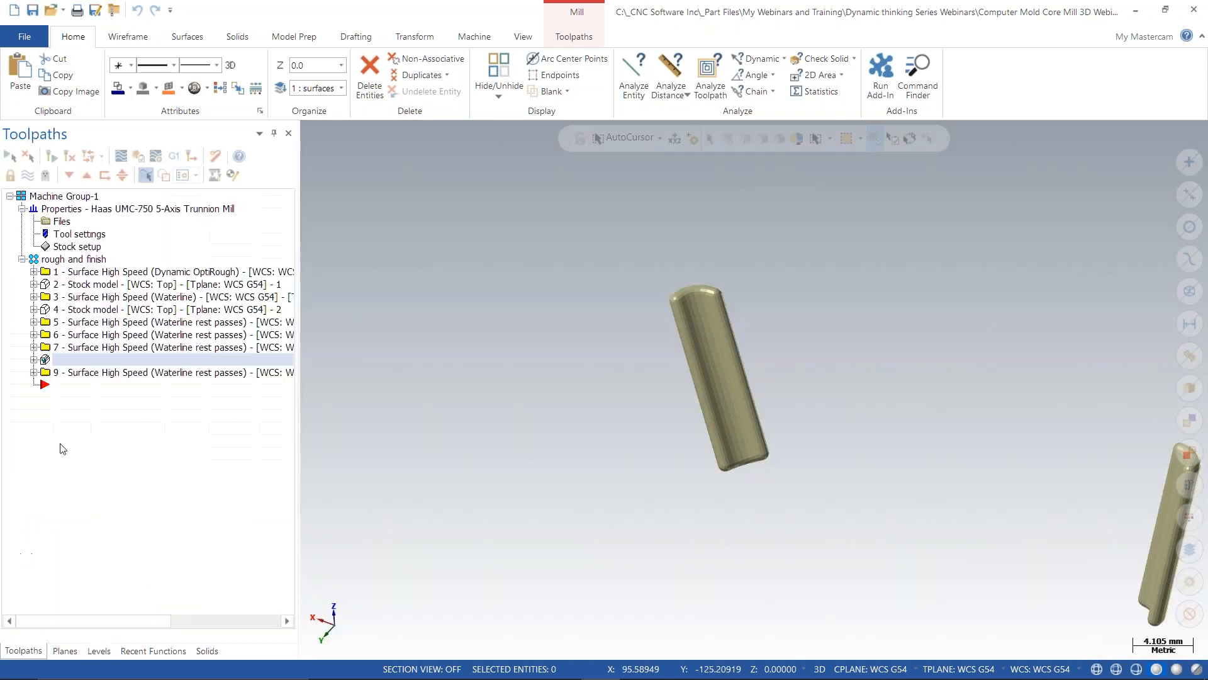
- Toggle the display of operation 8's stock model to inspect the corner surfaces it is built from
left_click(28, 175)
scroll(631, 315, "down", 12)
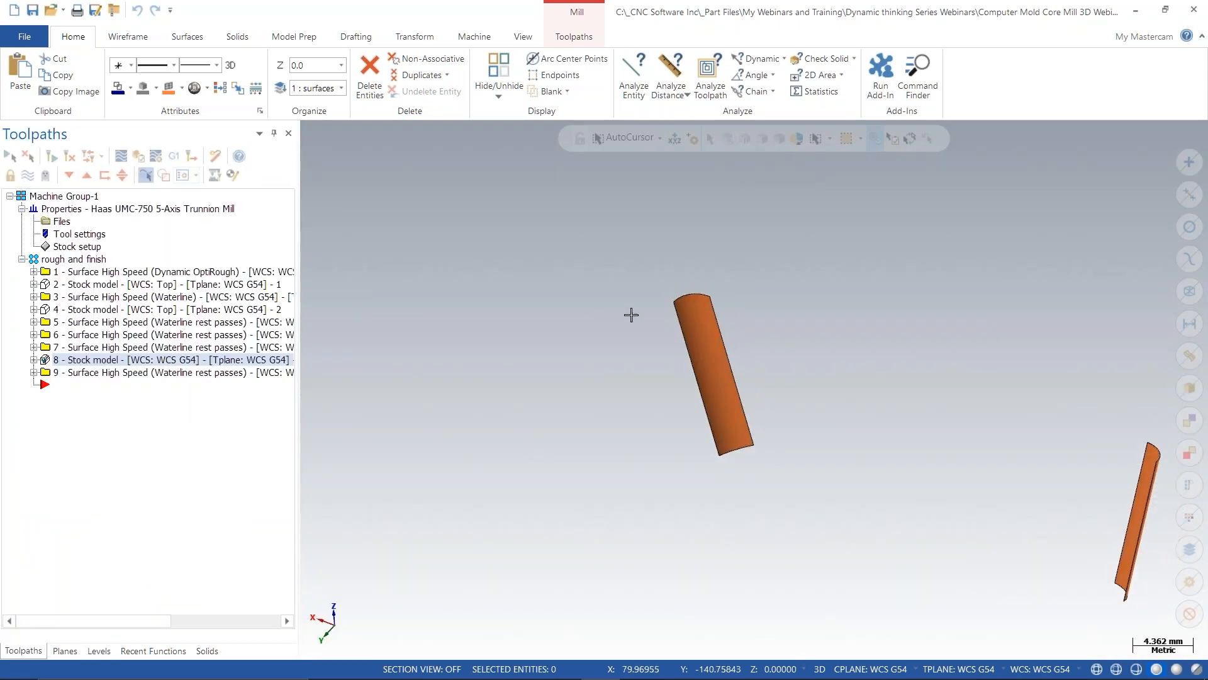
scroll(810, 292, "down", 6)
mouse_move(779, 345)
middle_mouse_down()
mouse_move(601, 351)
mouse_move(821, 341)
middle_mouse_up()
- Review the stock definition and additional offset of the Manual corner stock model in operation 8, and cancel the dialog
left_click(33, 360)
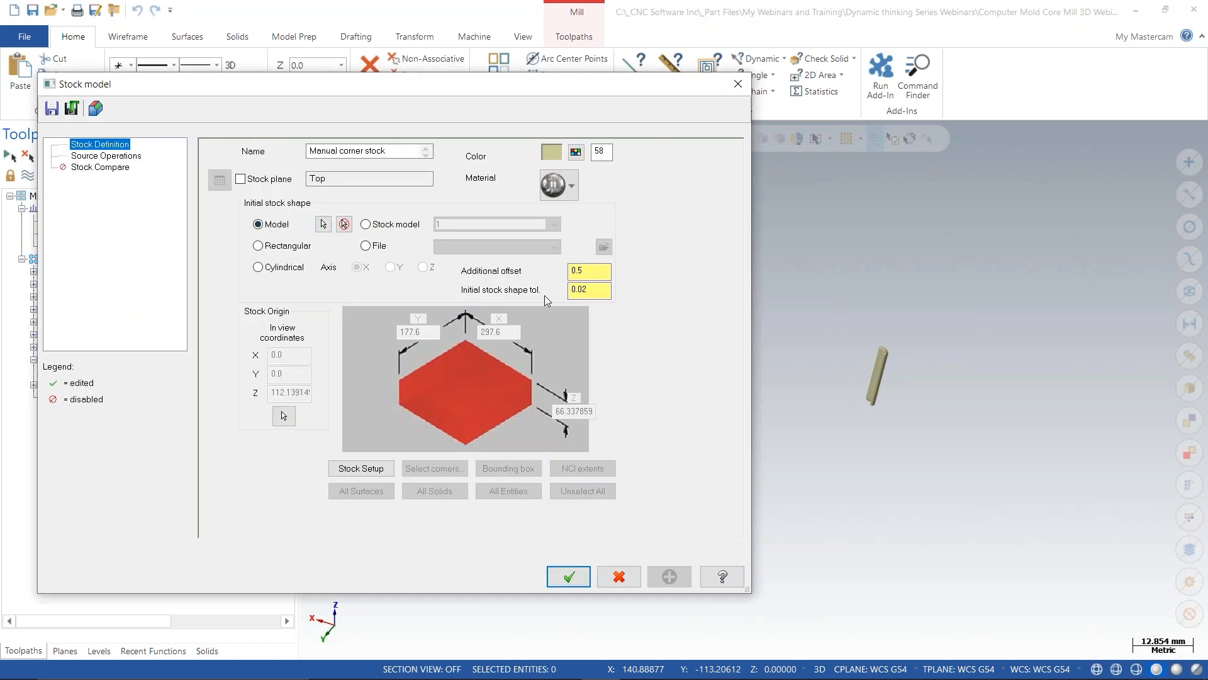
left_click(579, 270)
left_click(619, 577)
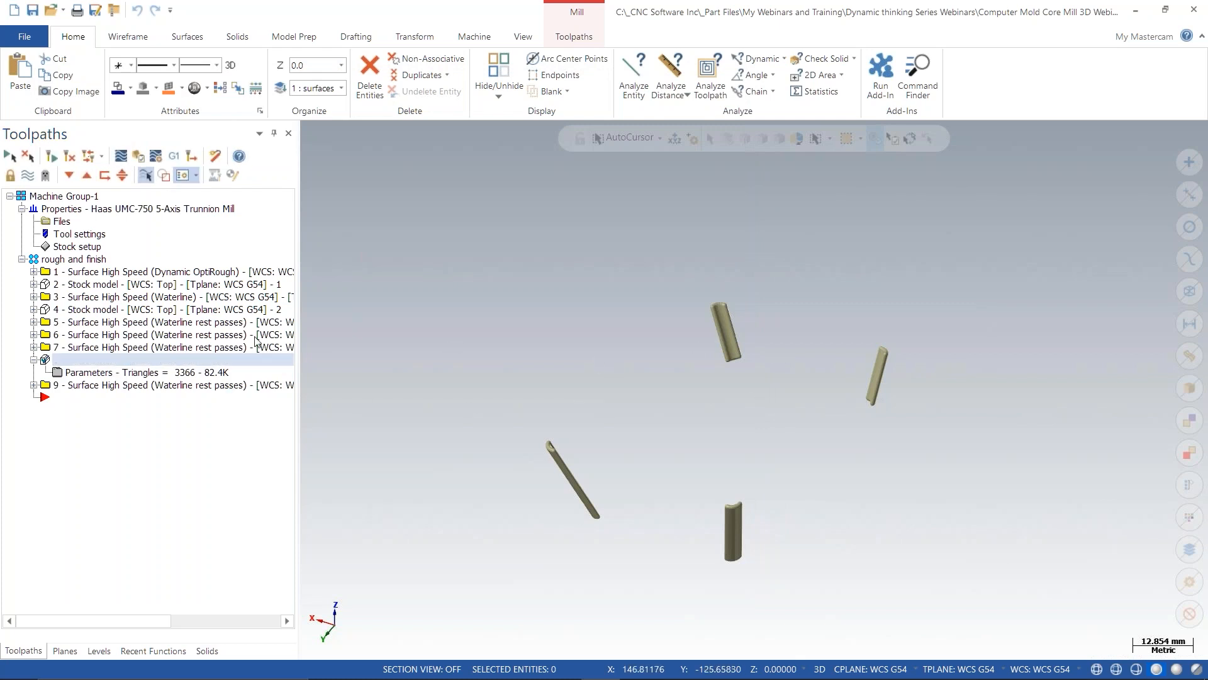
- Make the Model level visible alongside the surfaces level and return to the toolpath list
left_click(99, 651)
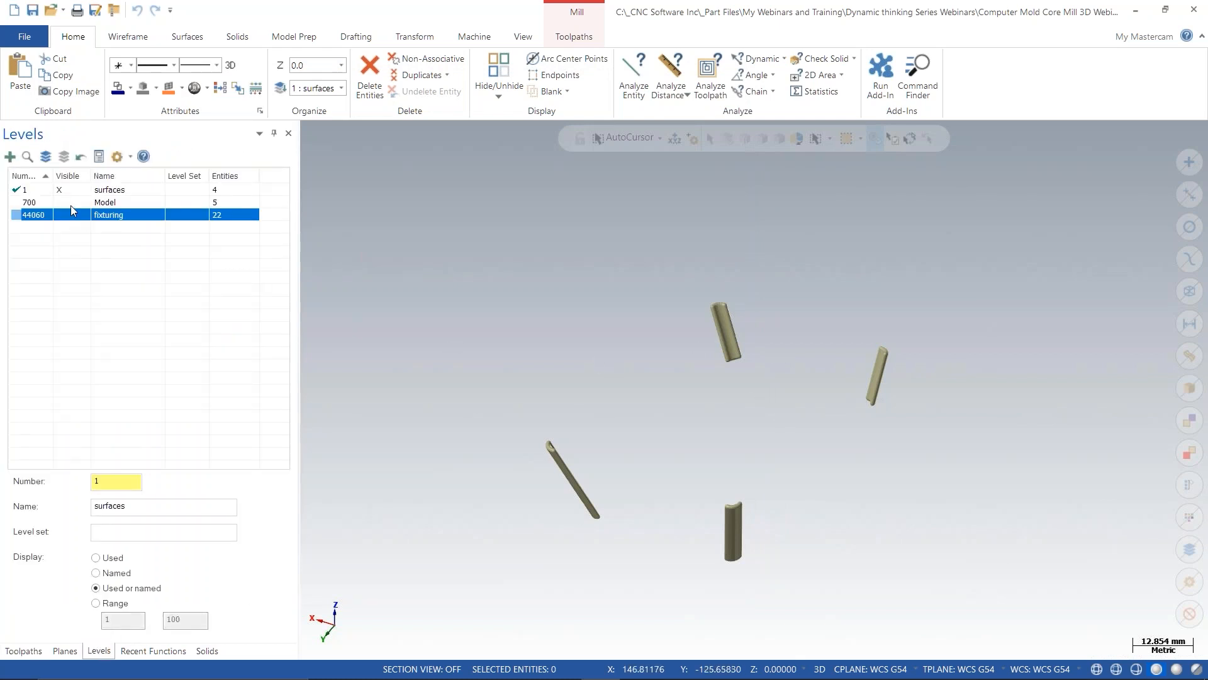
left_click(66, 202)
left_click(25, 651)
- Review the stock settings of Waterline operation 9, including operation 8 as the remaining-stock source, and cancel the dialog
left_click(86, 384)
left_click(34, 384)
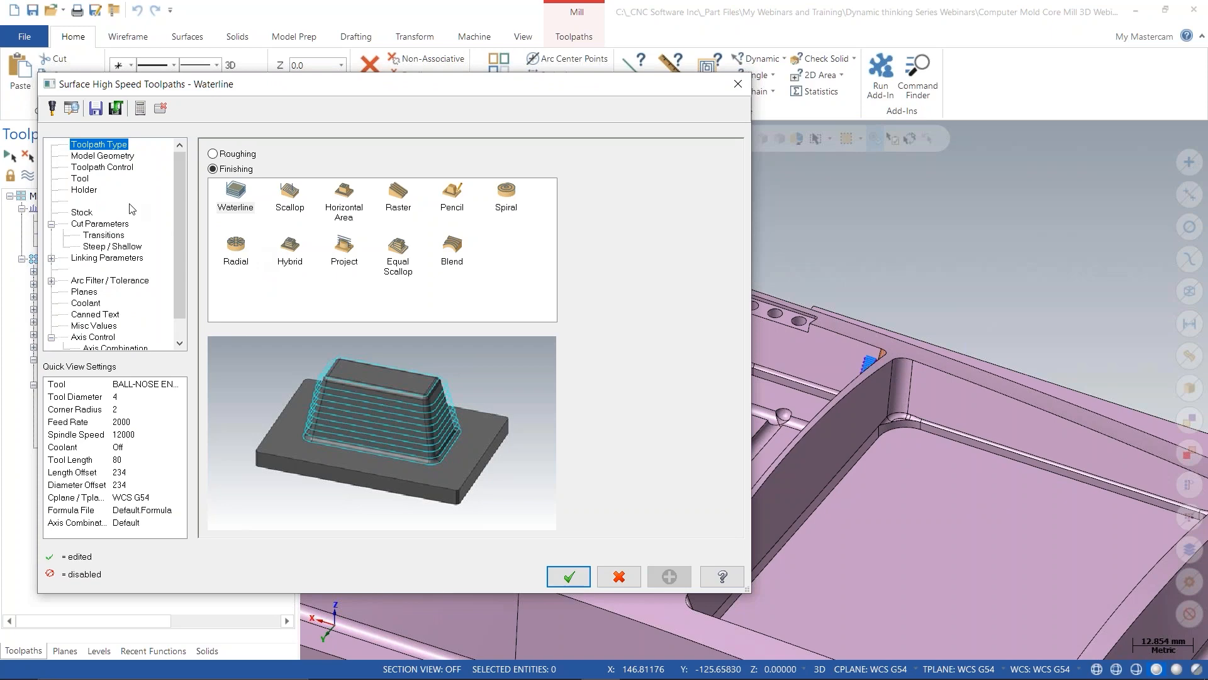
left_click(82, 213)
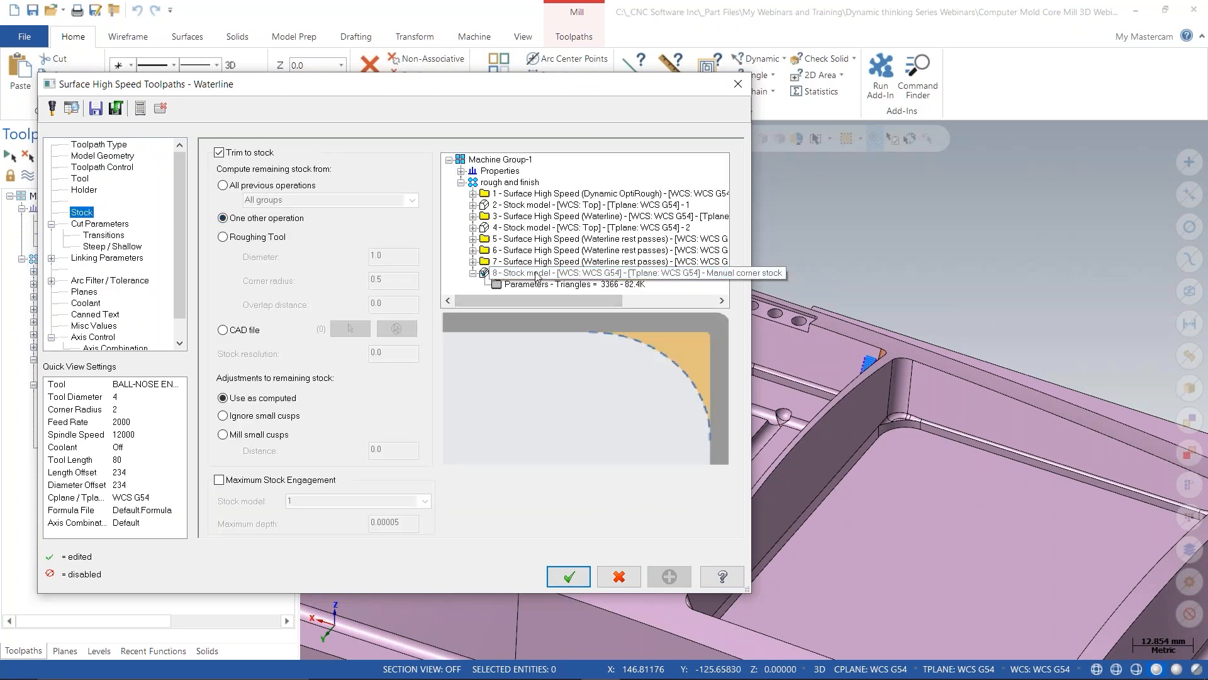
left_click(502, 273)
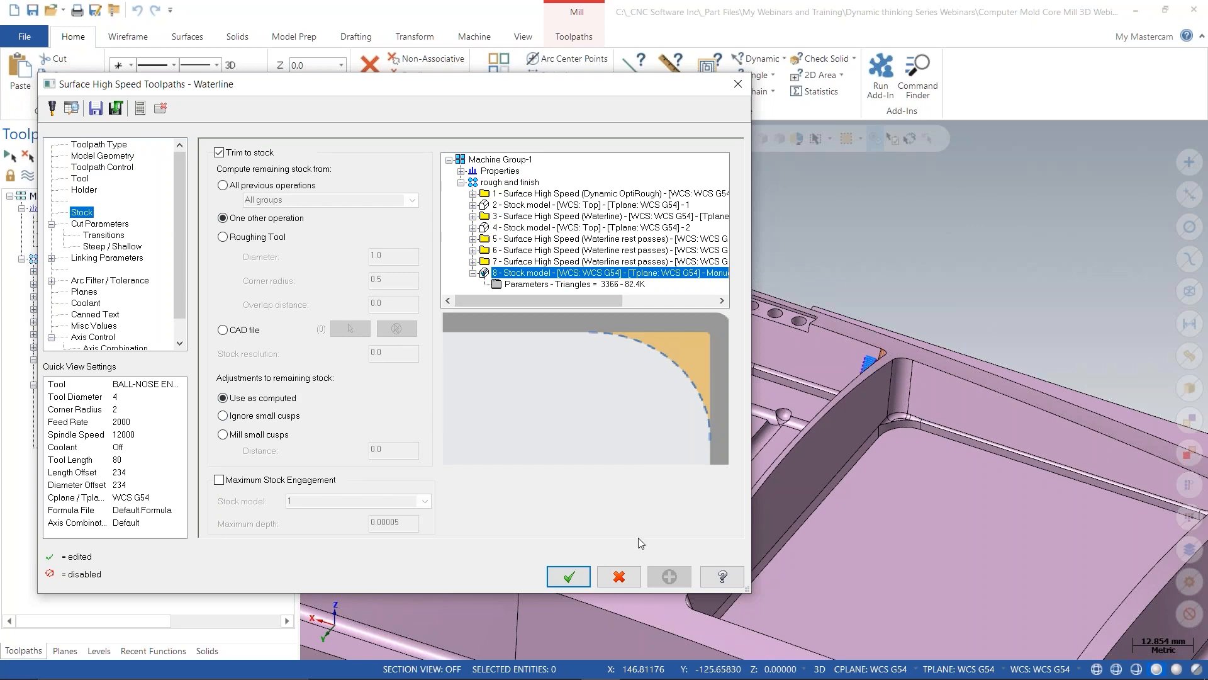
left_click(617, 576)
- Display the stock model of operation 4 and analyze operation 9's toolpath against the remaining corner stock
scroll(708, 281, "up", 8)
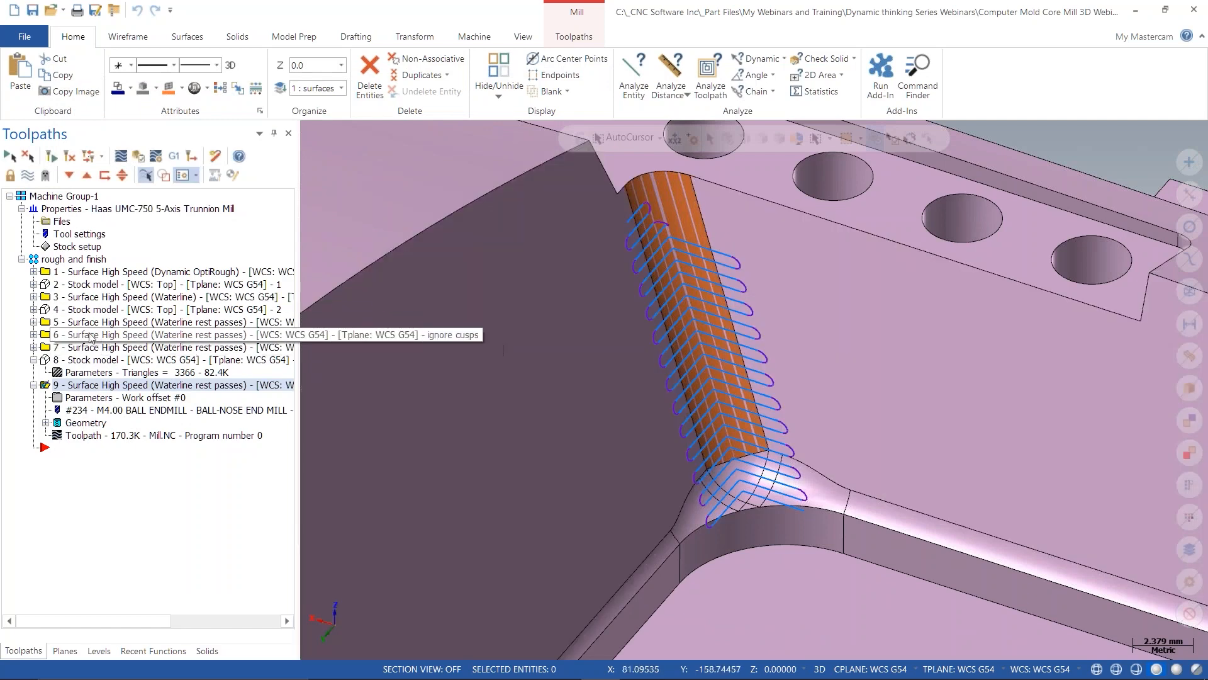
left_click(75, 310)
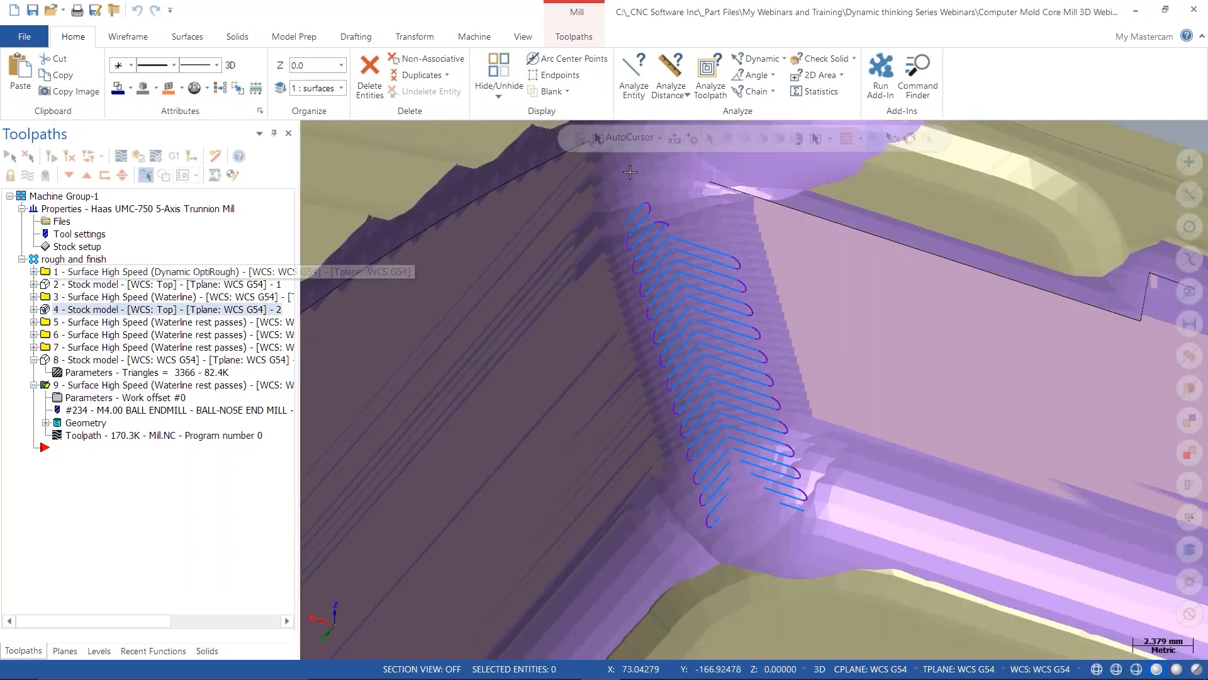
left_click(711, 74)
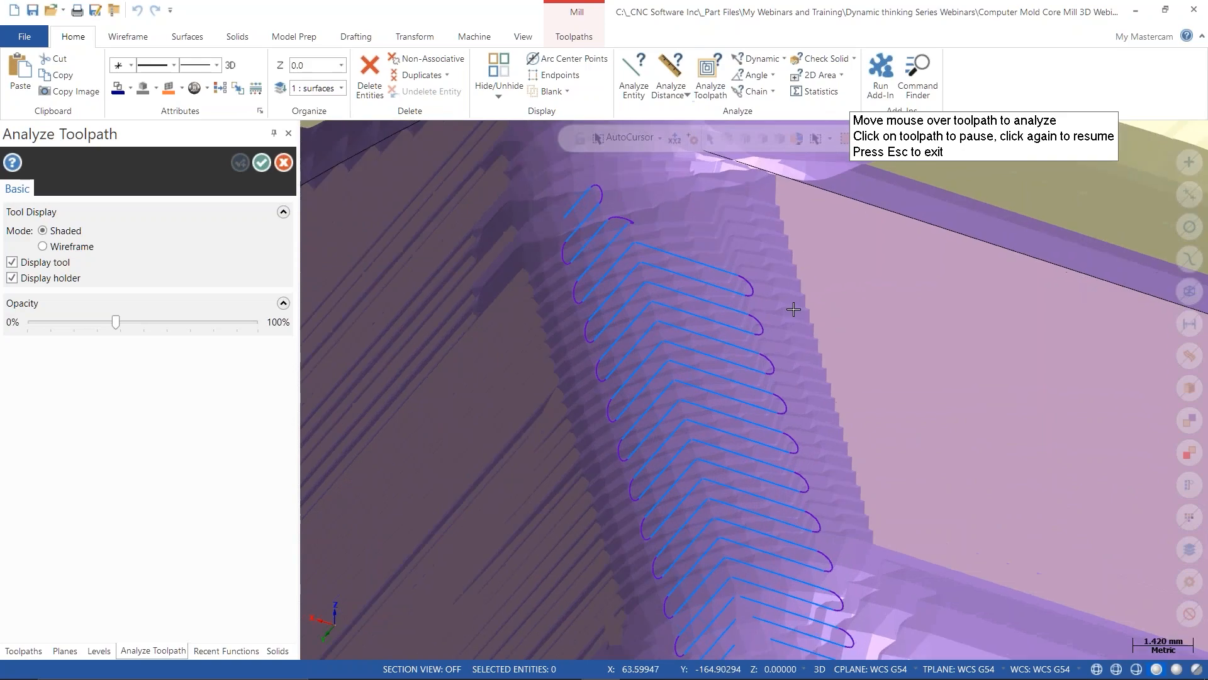
scroll(728, 343, "up", 2)
scroll(741, 299, "up", 2)
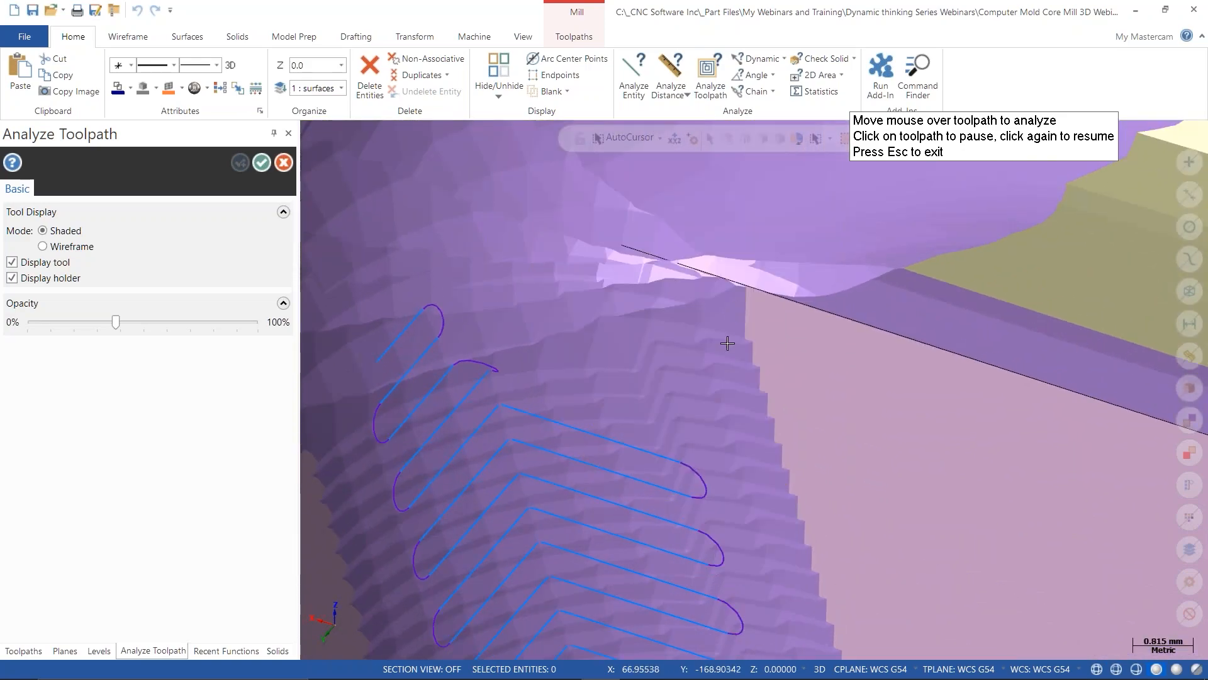
mouse_move(687, 454)
scroll(686, 334, "down", 2)
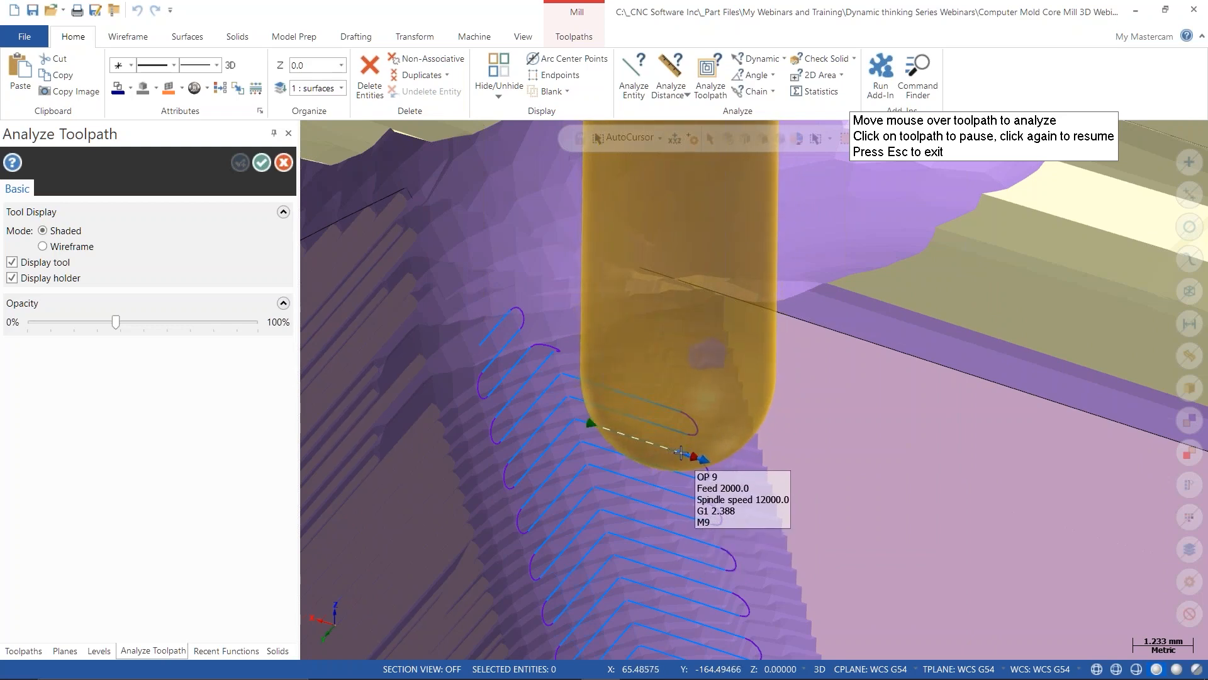
key("Escape")
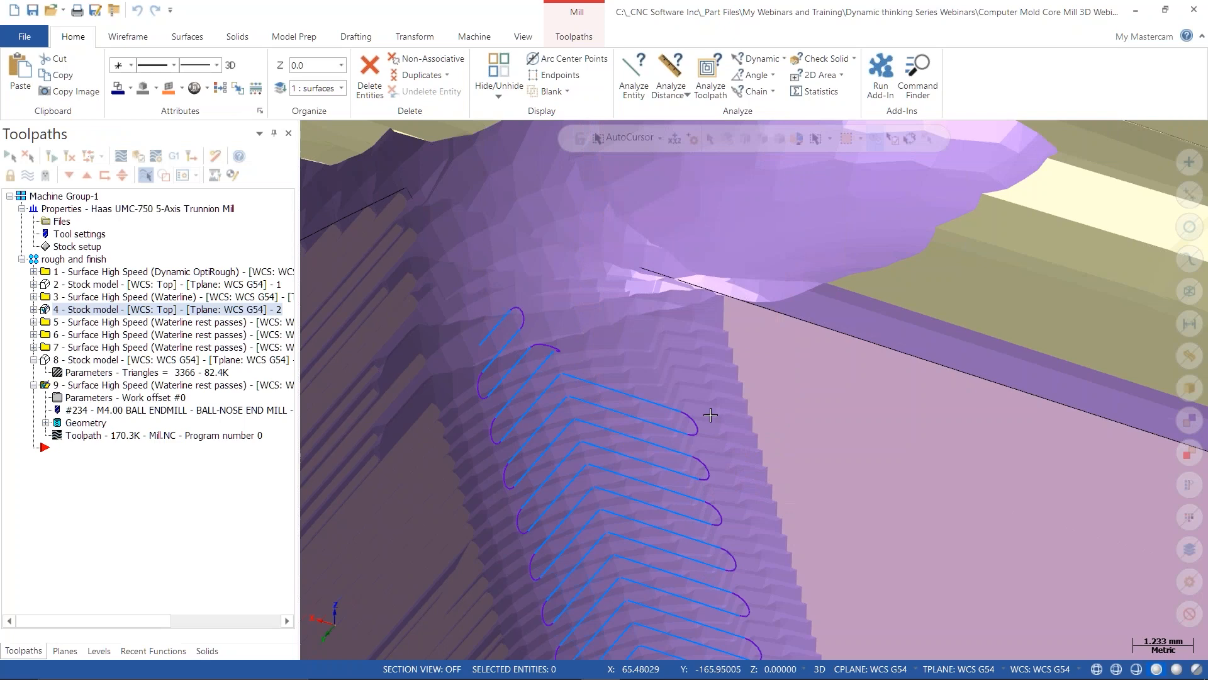
- Show operation 7's toolpath over the stock model of operation 4 and analyze its upper corner moves
left_click(77, 350)
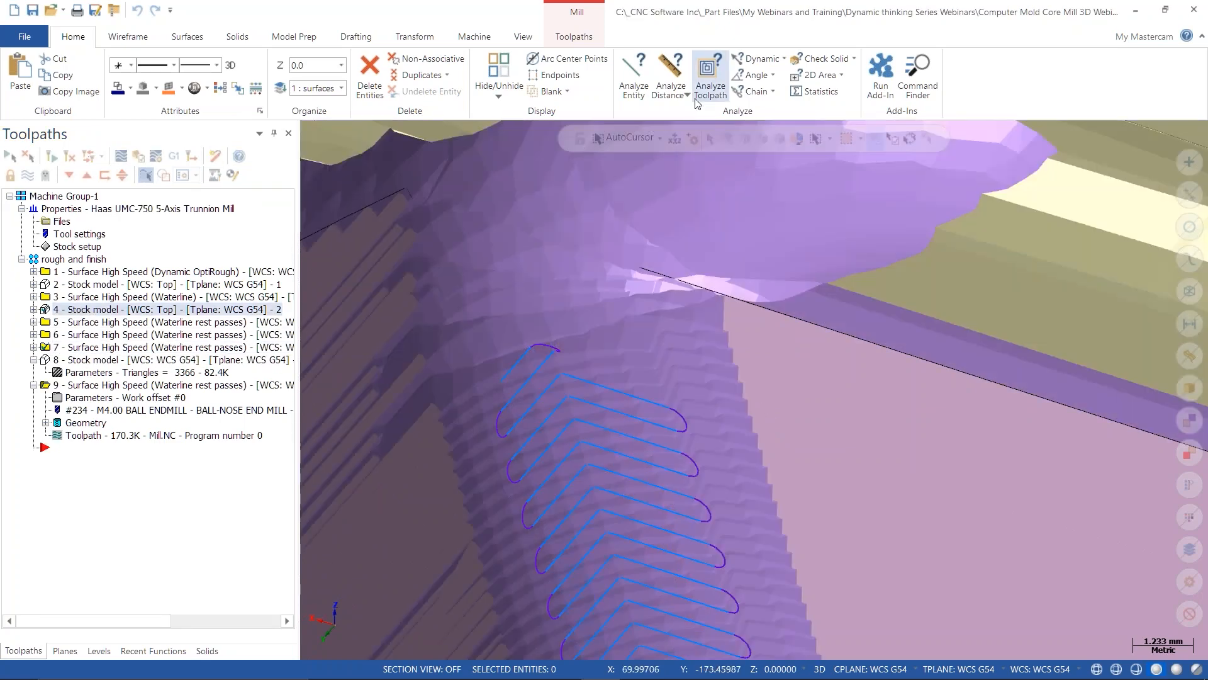
left_click(700, 94)
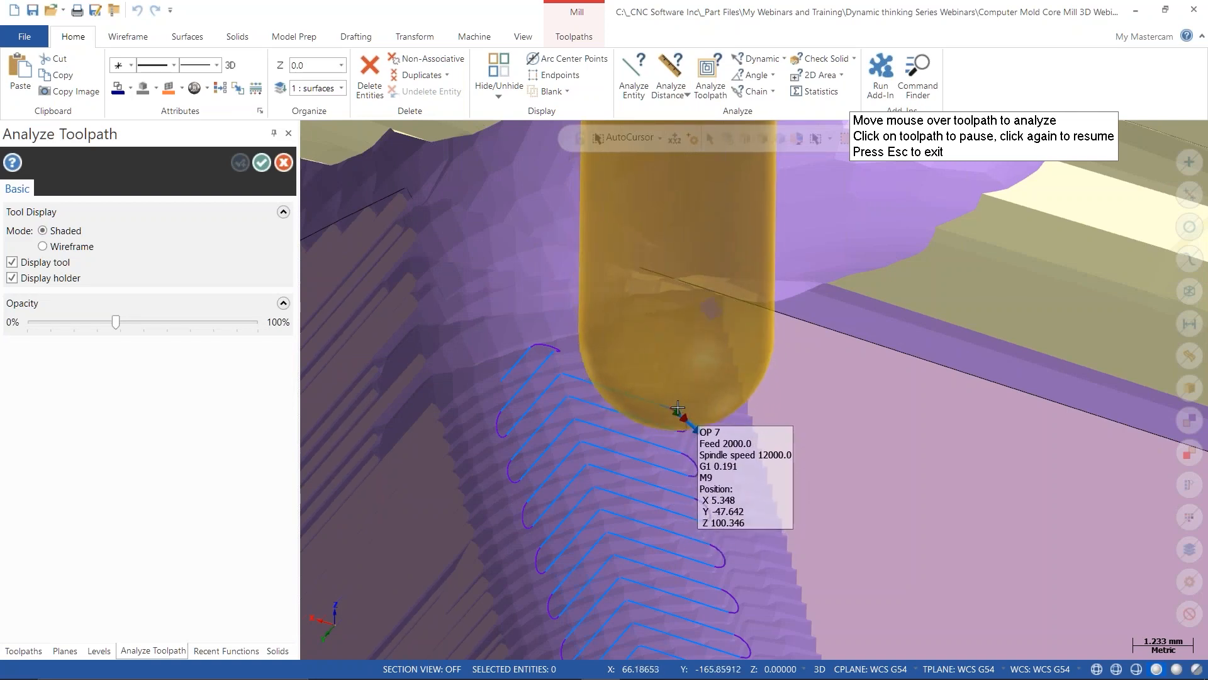
key("Escape")
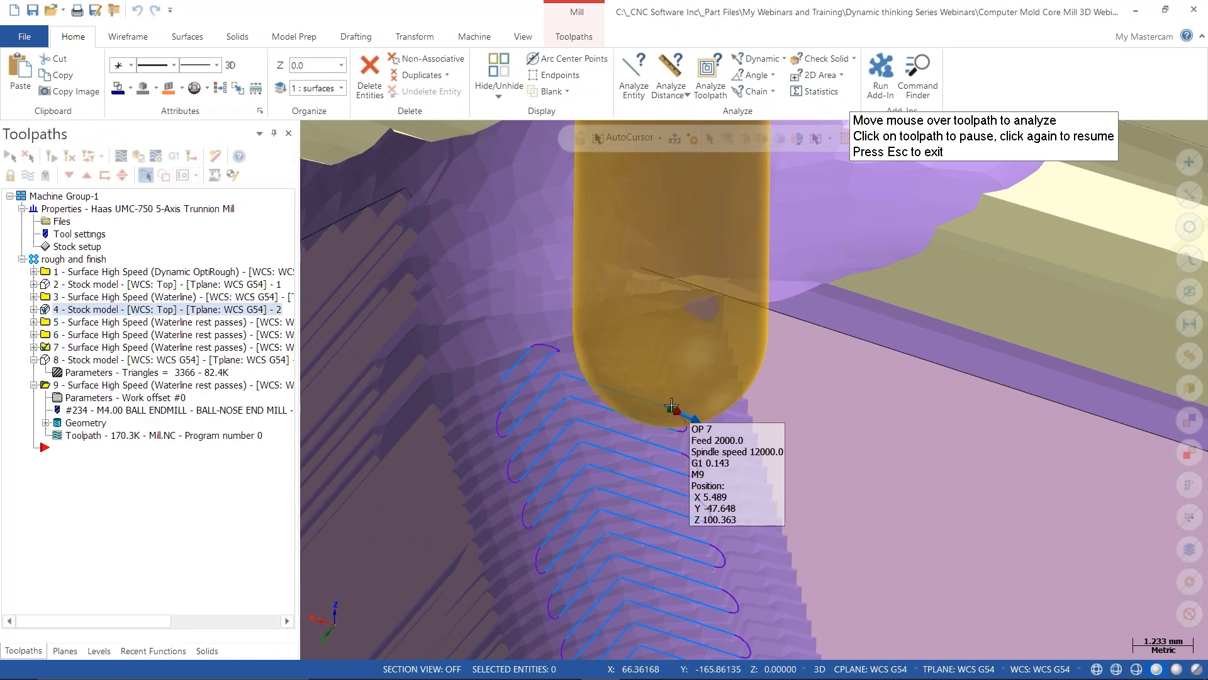
- Compare the corner passes of operations 9 and 7 with shading toggled off, ending on operation 9
left_click(90, 386)
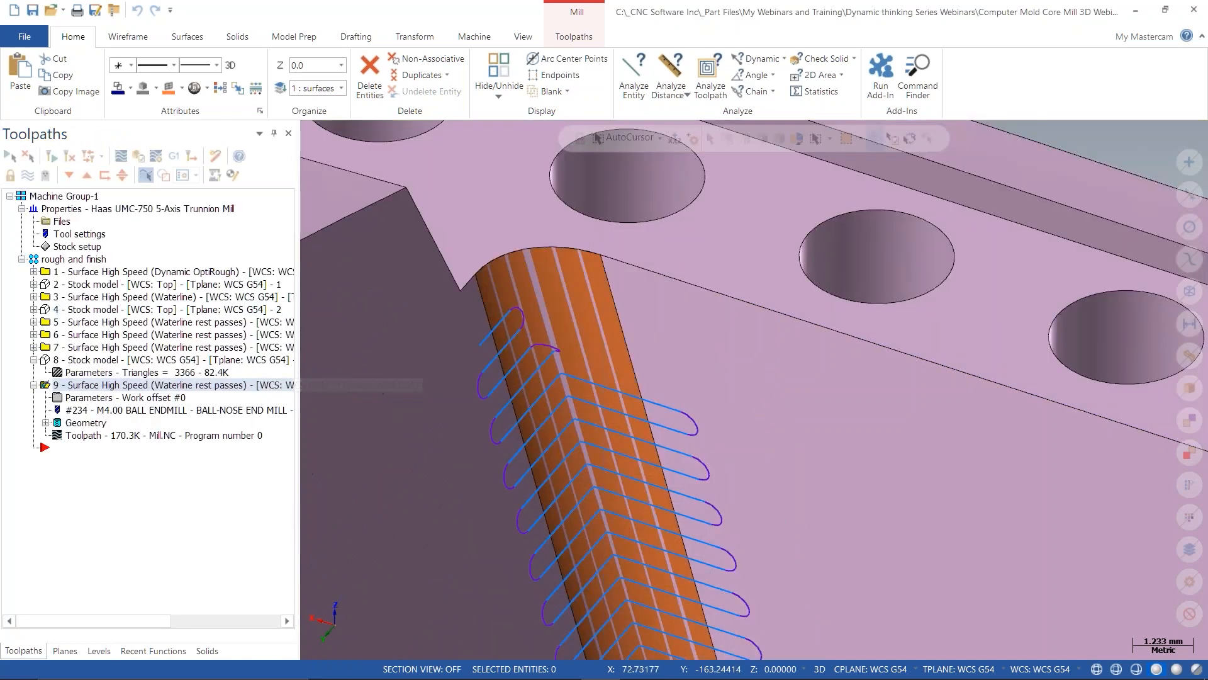
scroll(614, 434, "down", 5)
scroll(623, 496, "up", 4)
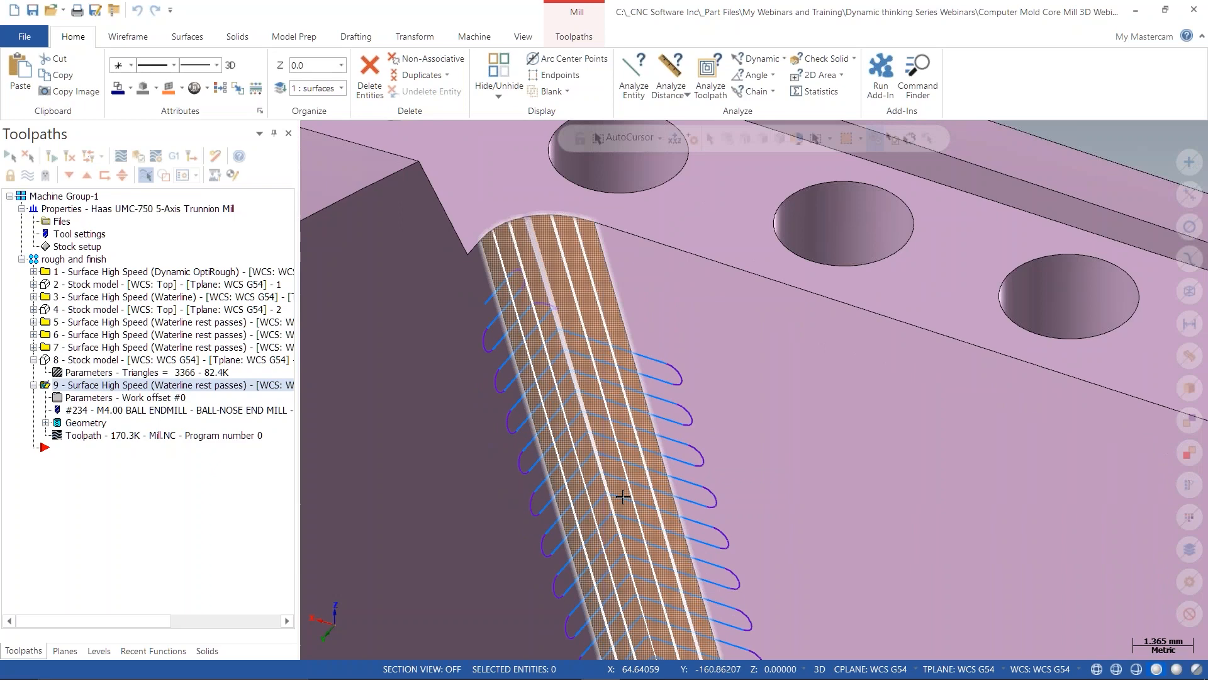
key("alt+s")
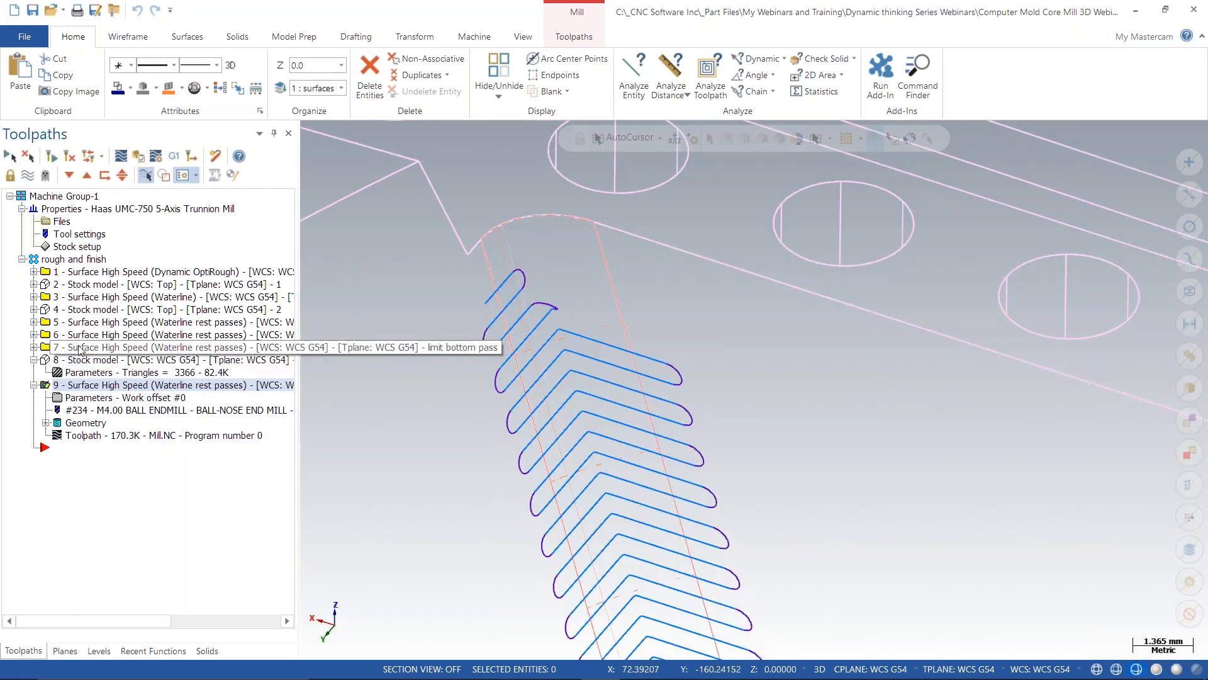
left_click(80, 351)
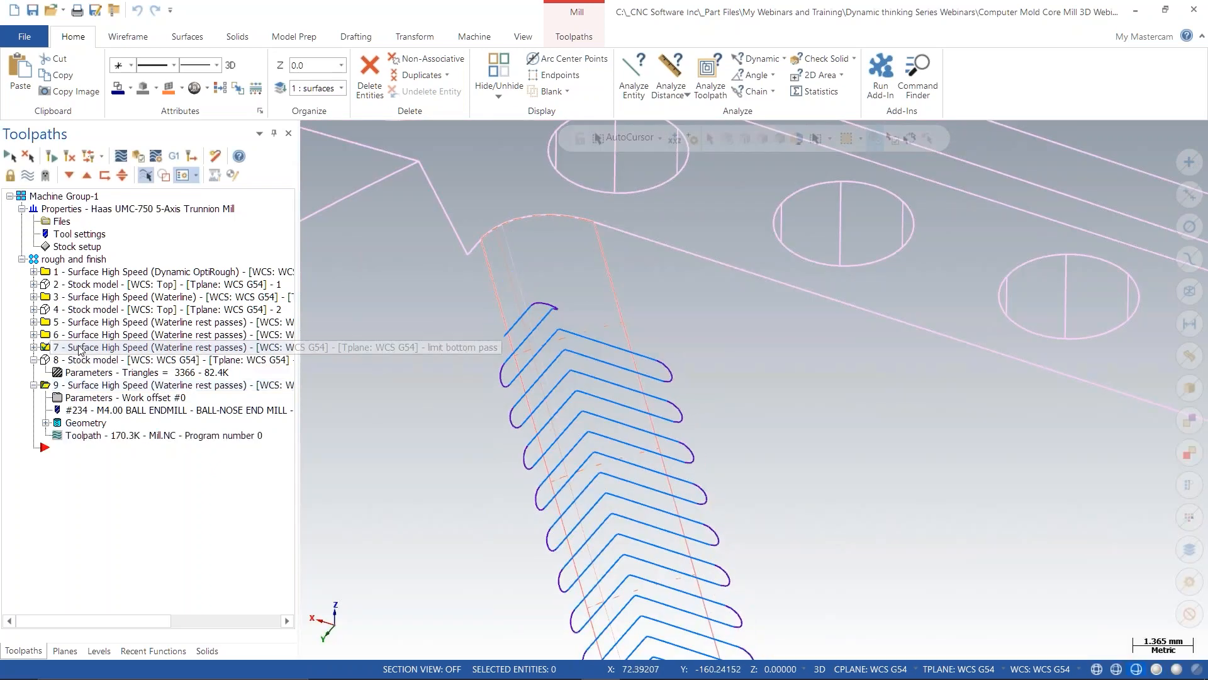
left_click(87, 384)
scroll(668, 333, "down", 2)
scroll(667, 334, "down", 5)
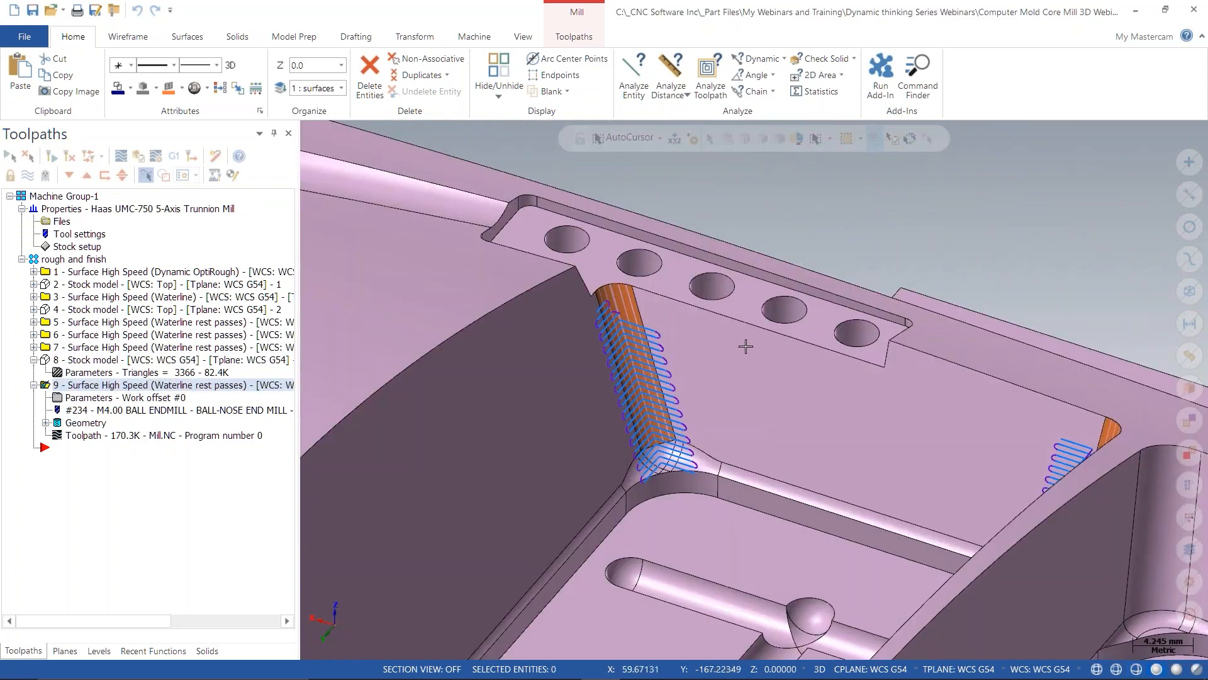
- Increase the additional offset of operation 8's Manual corner stock model and regenerate the affected operations
double_click(87, 373)
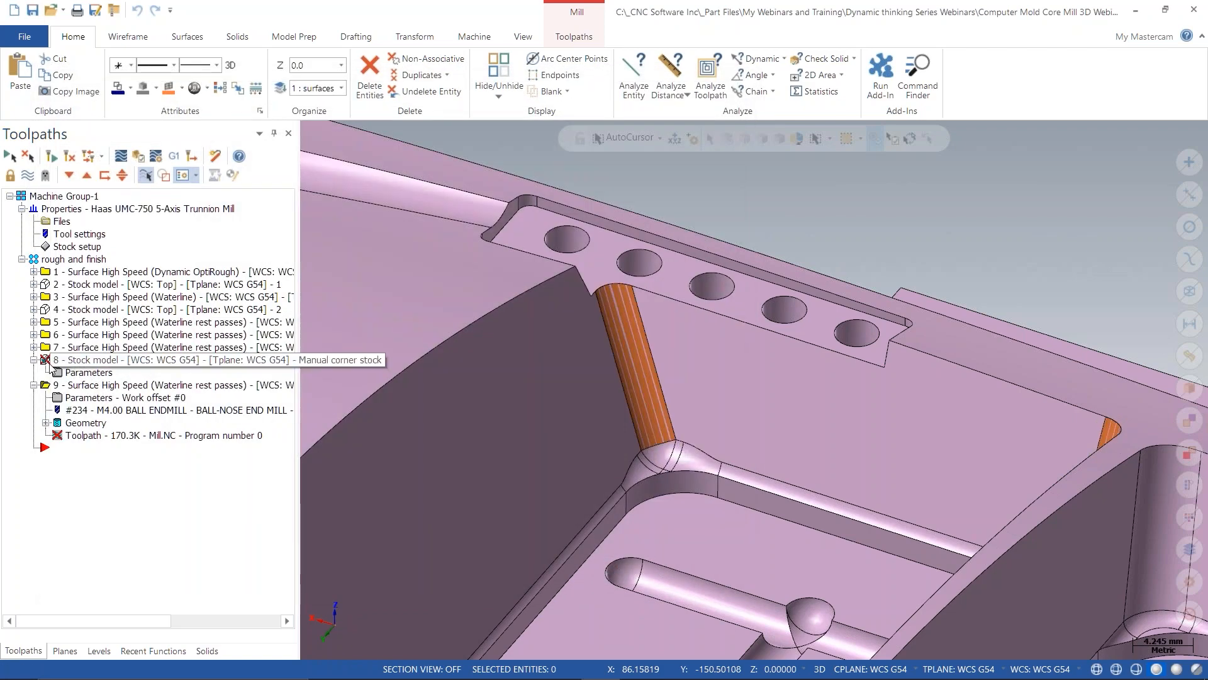
left_click(69, 156)
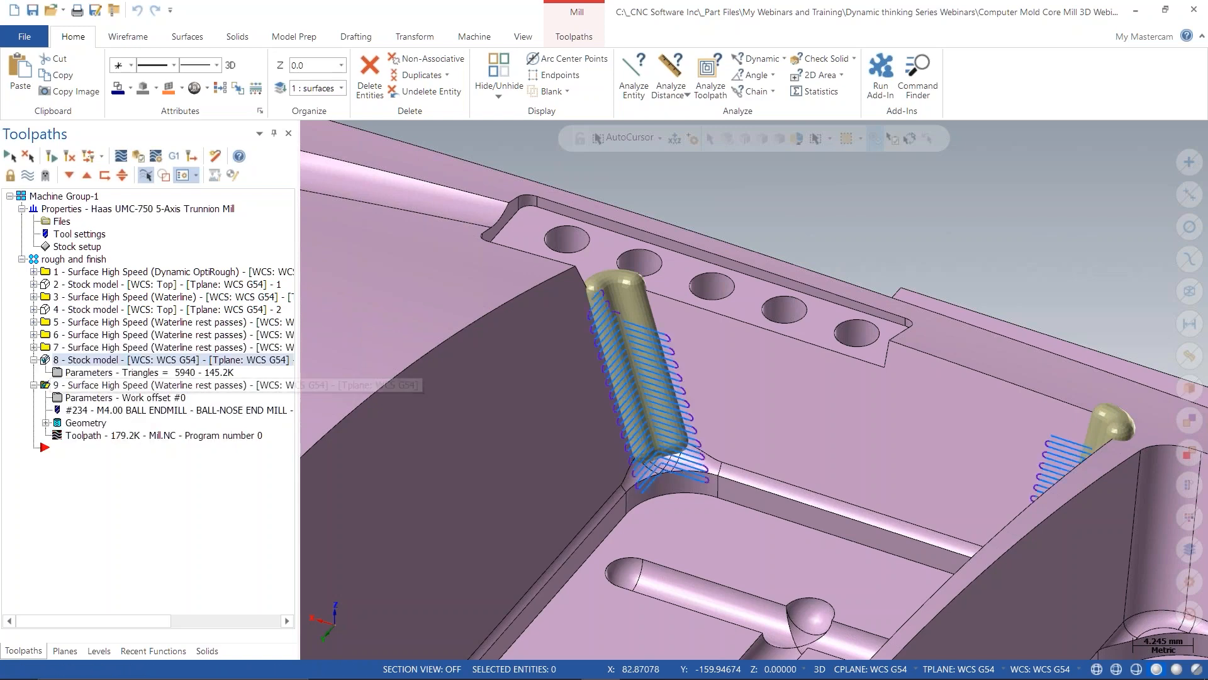
mouse_move(534, 320)
middle_mouse_down()
mouse_move(553, 343)
mouse_move(540, 338)
middle_mouse_up()
- Compare operation 7's corner passes in wireframe with the regenerated toolpath of operation 9
left_click(72, 348)
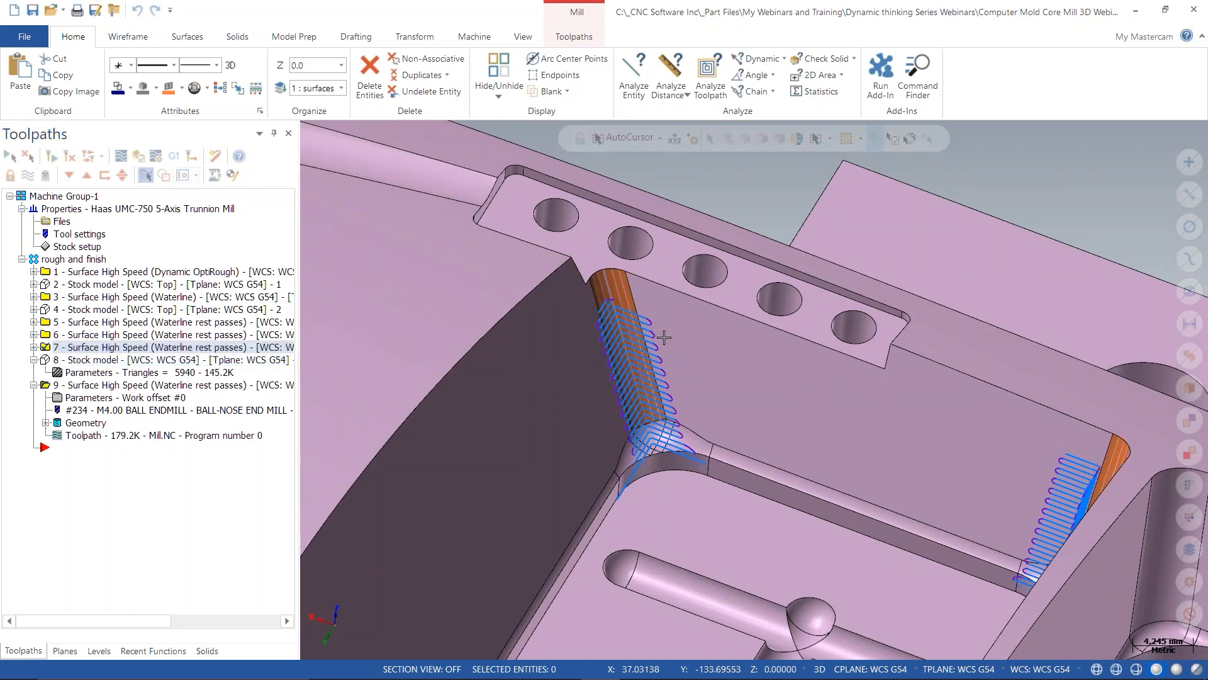
scroll(554, 338, "up", 5)
key("alt+s")
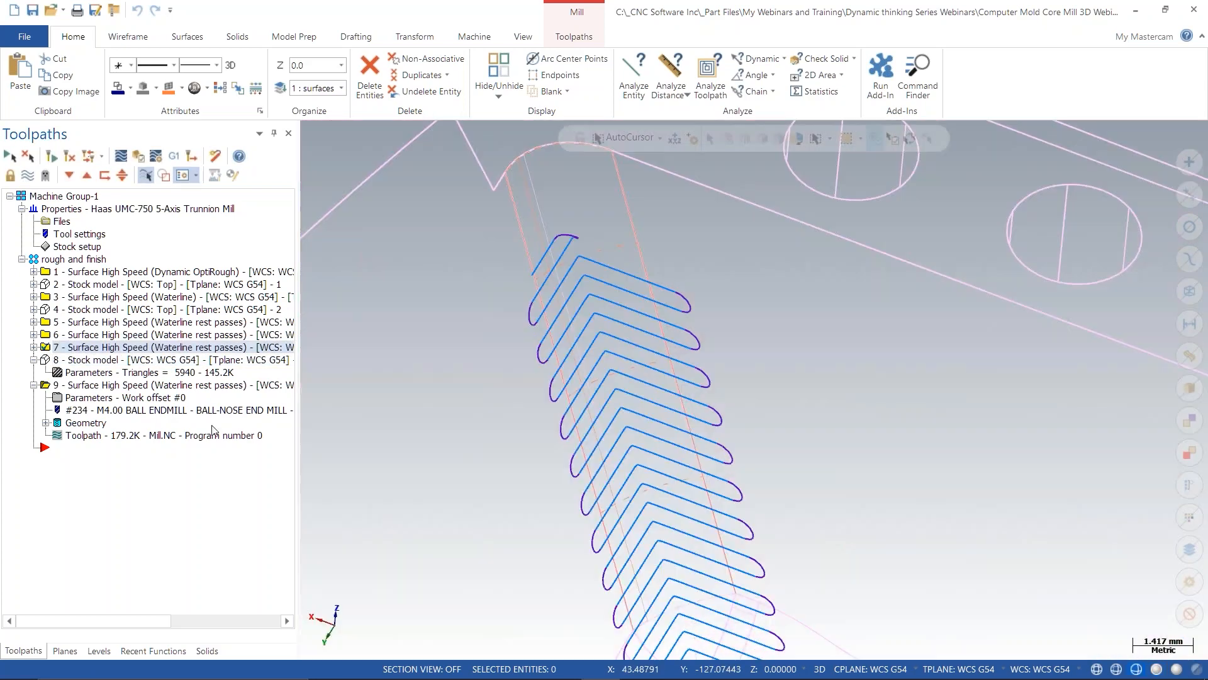
left_click(92, 385)
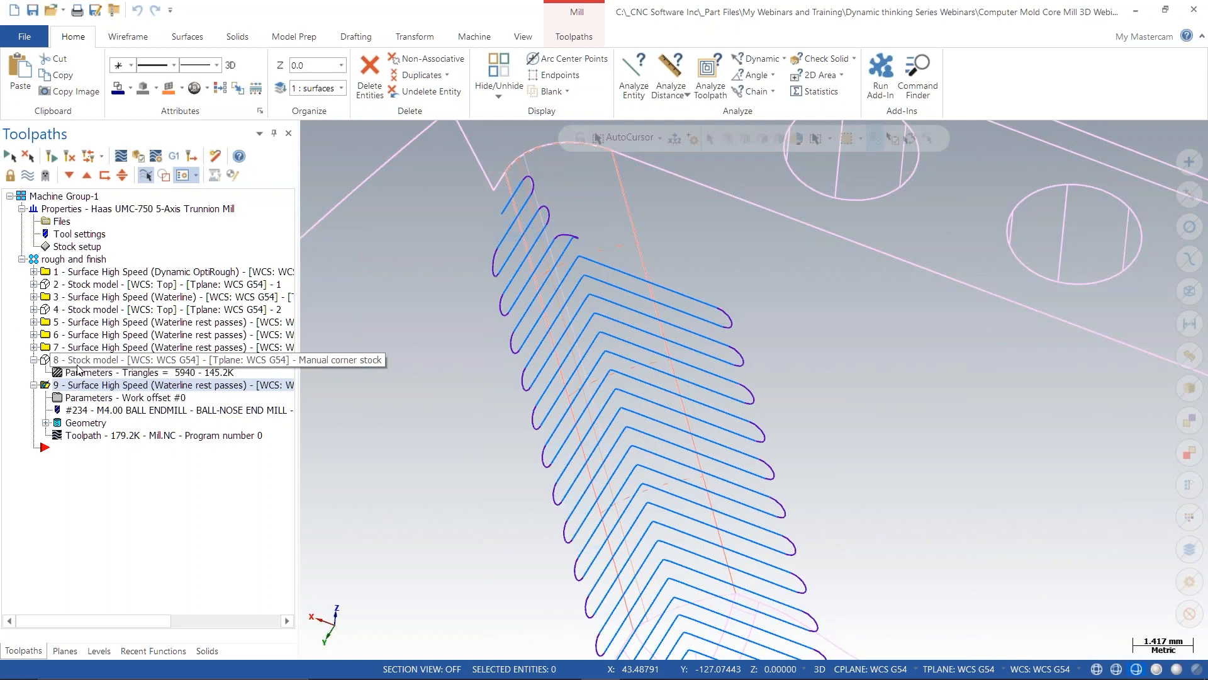
left_click(88, 348)
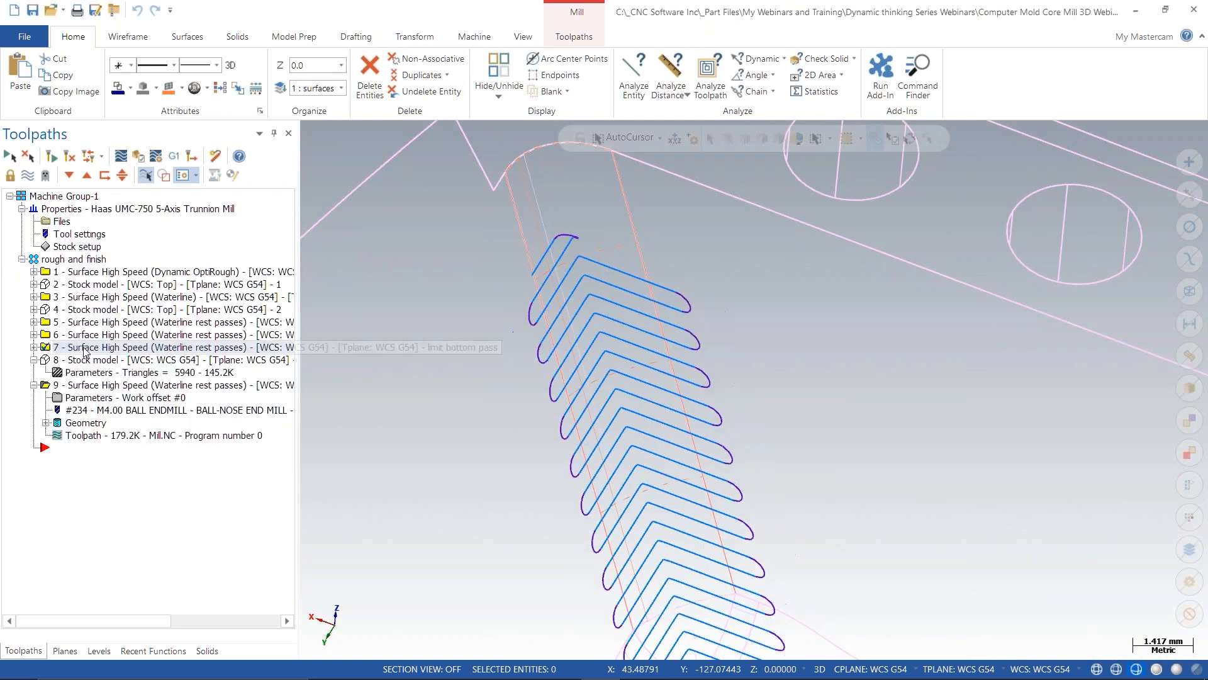
left_click(87, 387)
scroll(534, 378, "down", 5)
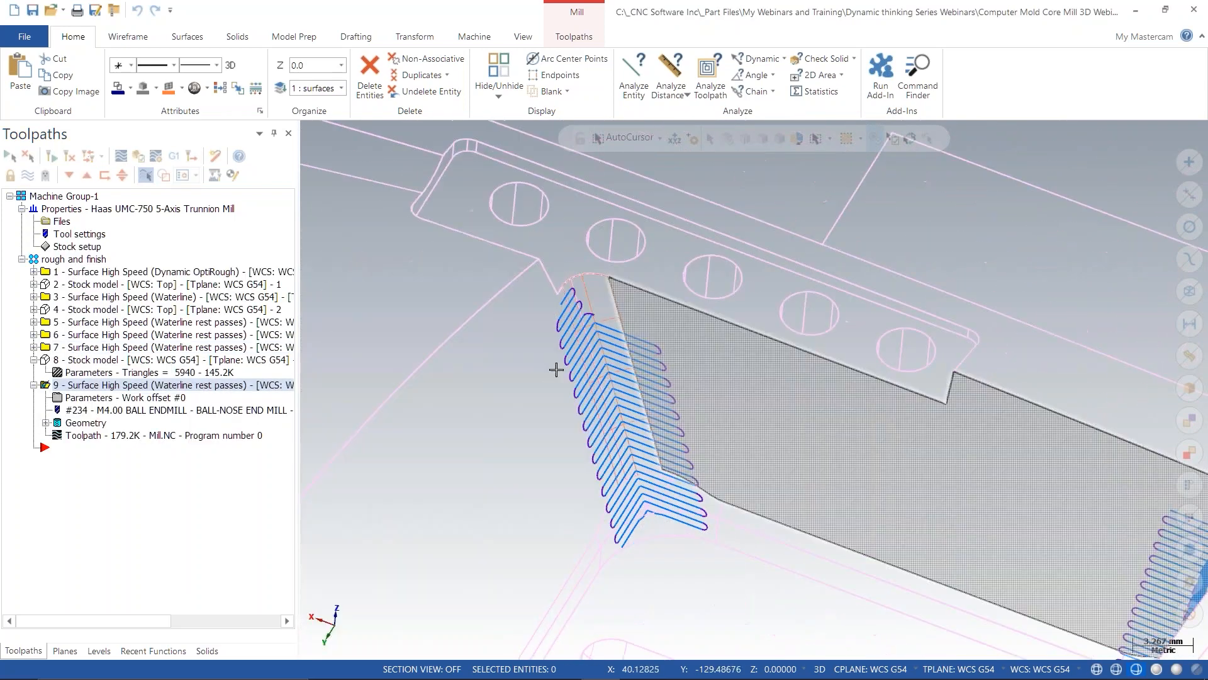
- Compare the toolpaths of operations 5, 6 and 9 in the pocket corners, examining operation 6 also from the Top (WCS) view
left_click(88, 321)
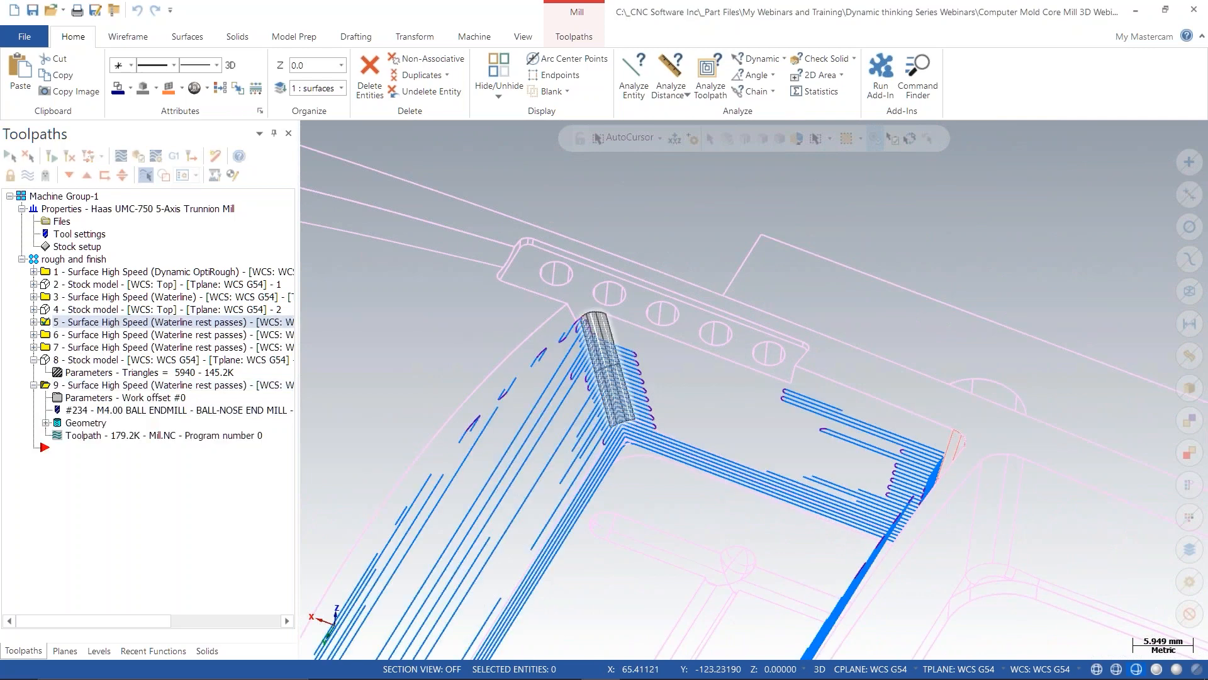
left_click(84, 337)
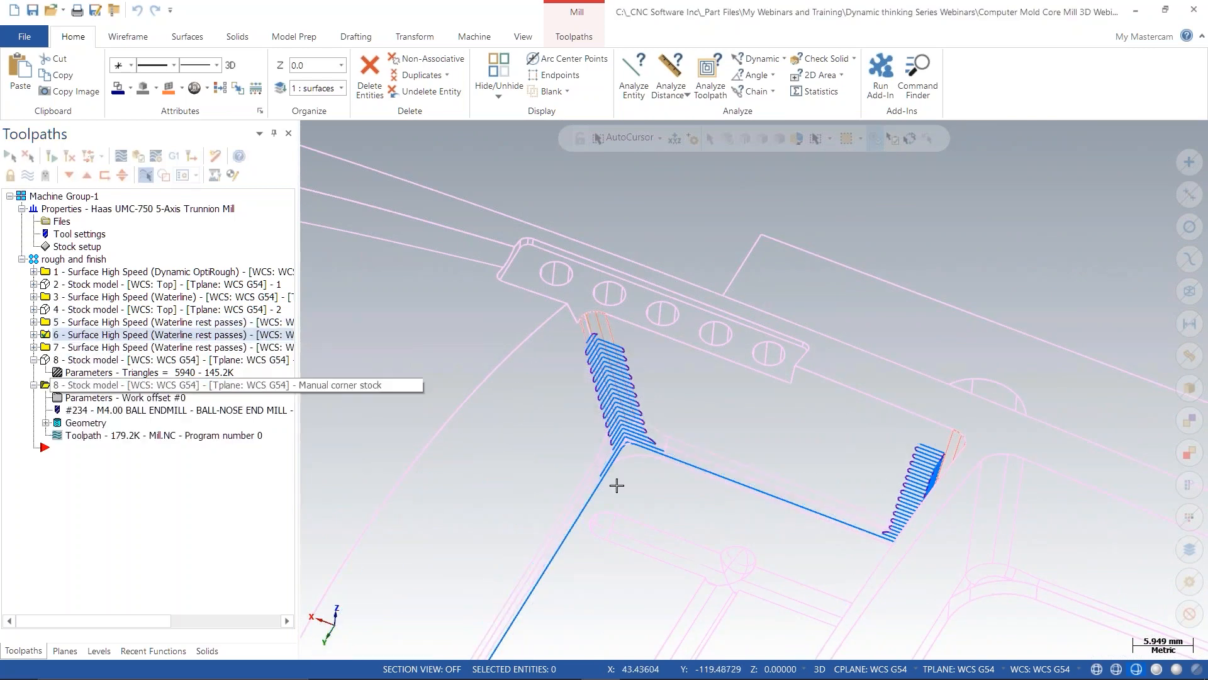
middle_click_drag(686, 411, 615, 481)
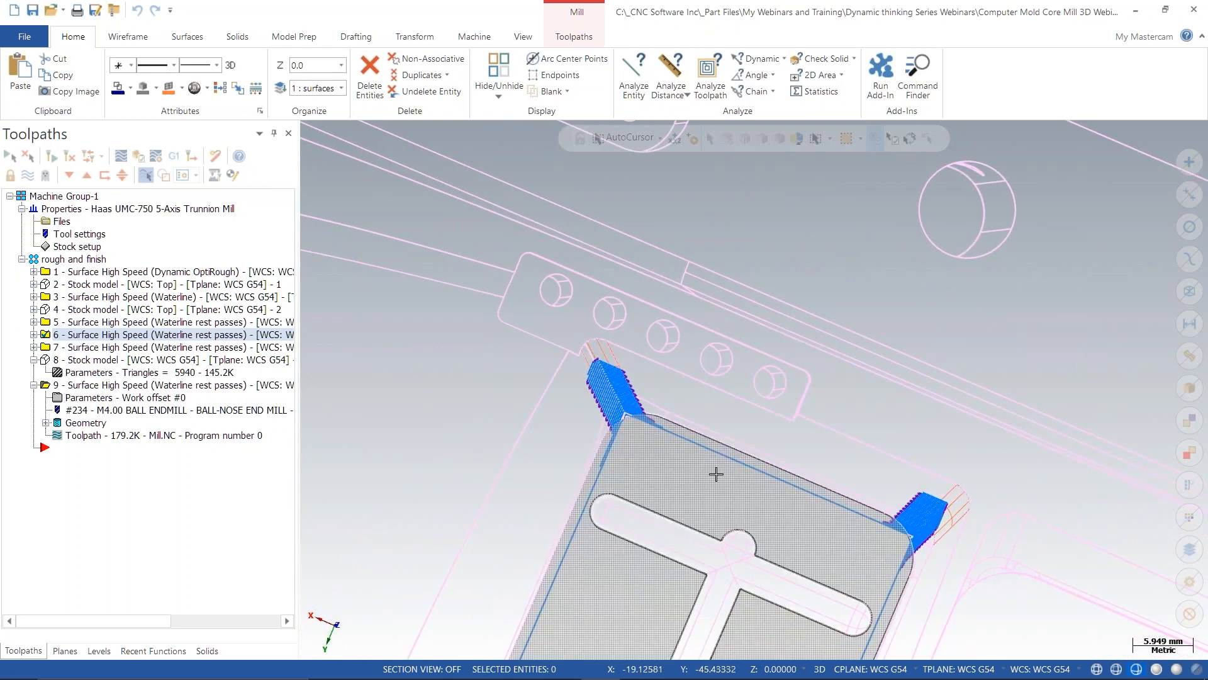
right_click(725, 376)
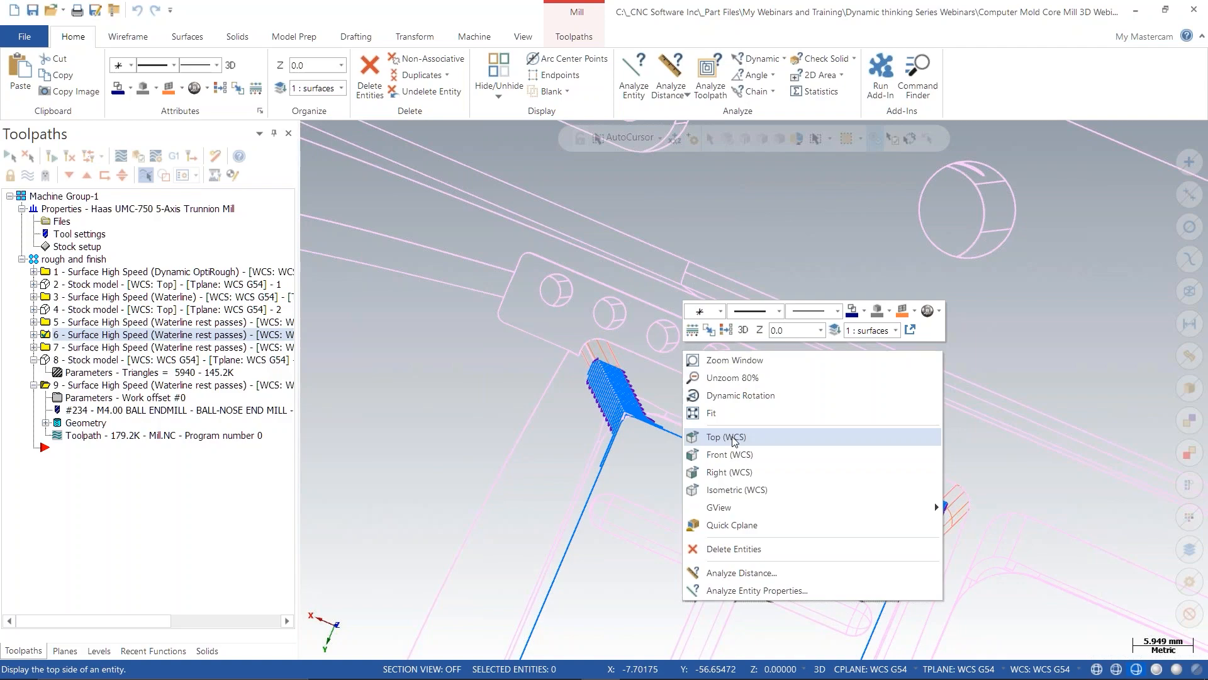
left_click(737, 430)
scroll(777, 531, "up", 5)
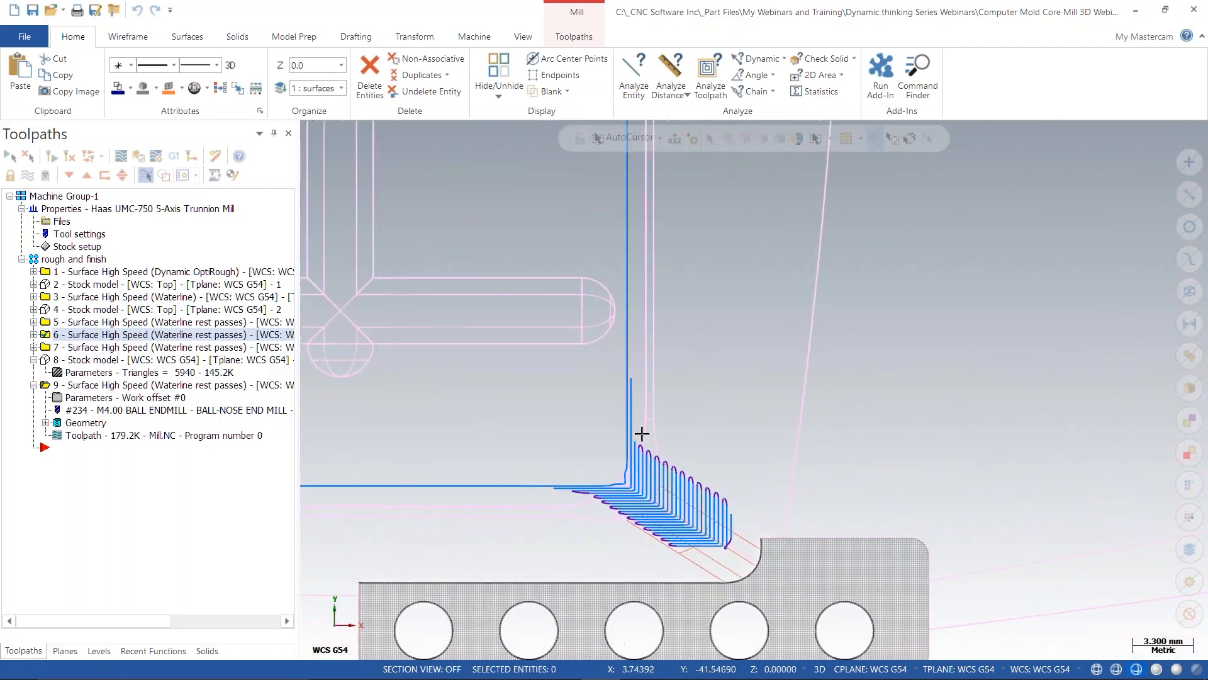
scroll(667, 450, "down", 5)
middle_click_drag(707, 548, 667, 340)
scroll(647, 360, "up", 2)
scroll(647, 361, "up", 2)
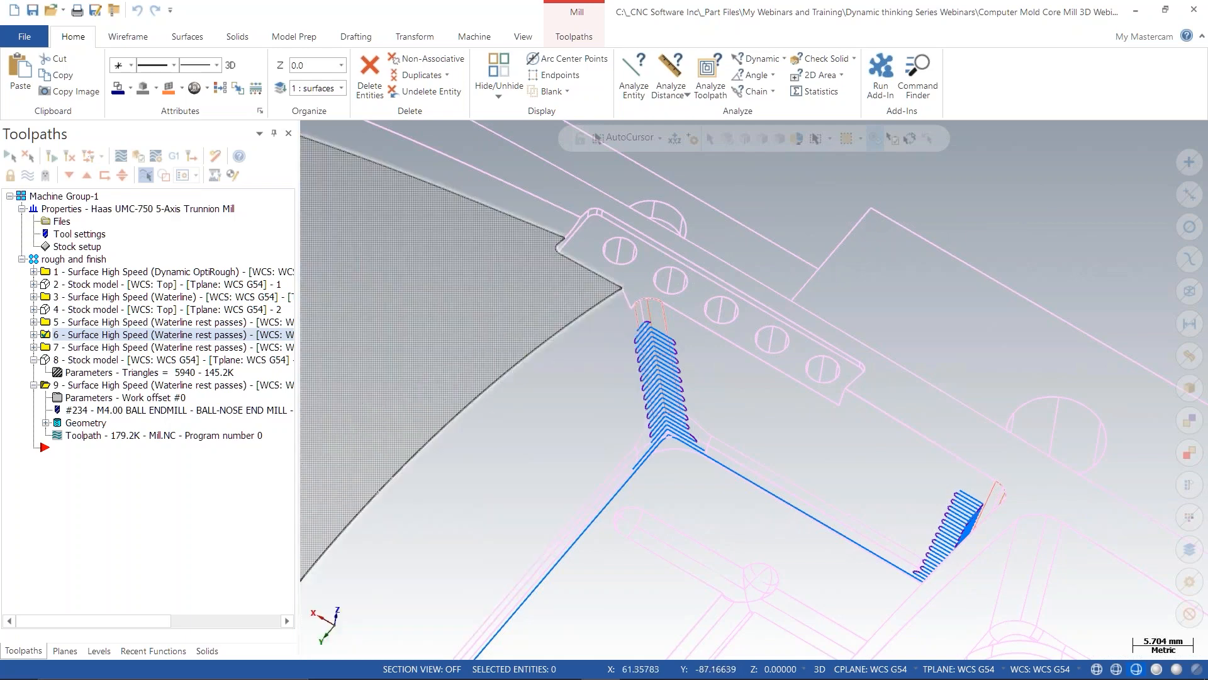
left_click(88, 385)
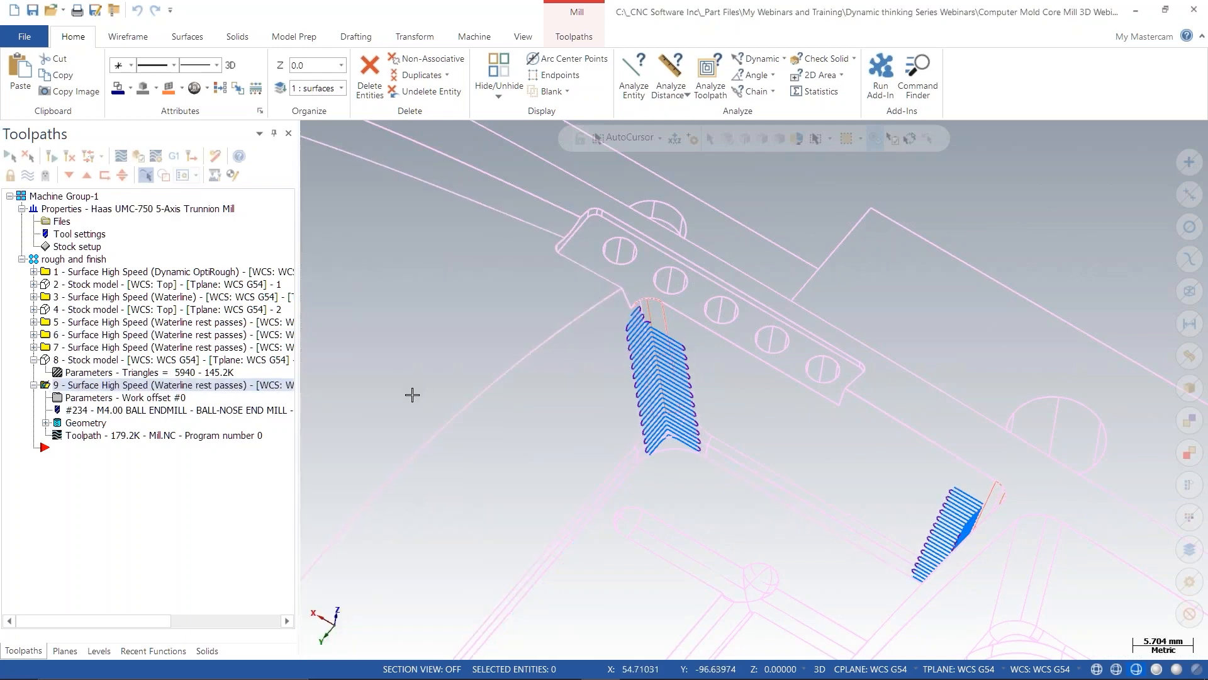
- Set the Manual corner stock model's additional offset to 3, regenerate the dirty operations and examine the enlarged corner stock
left_click(100, 373)
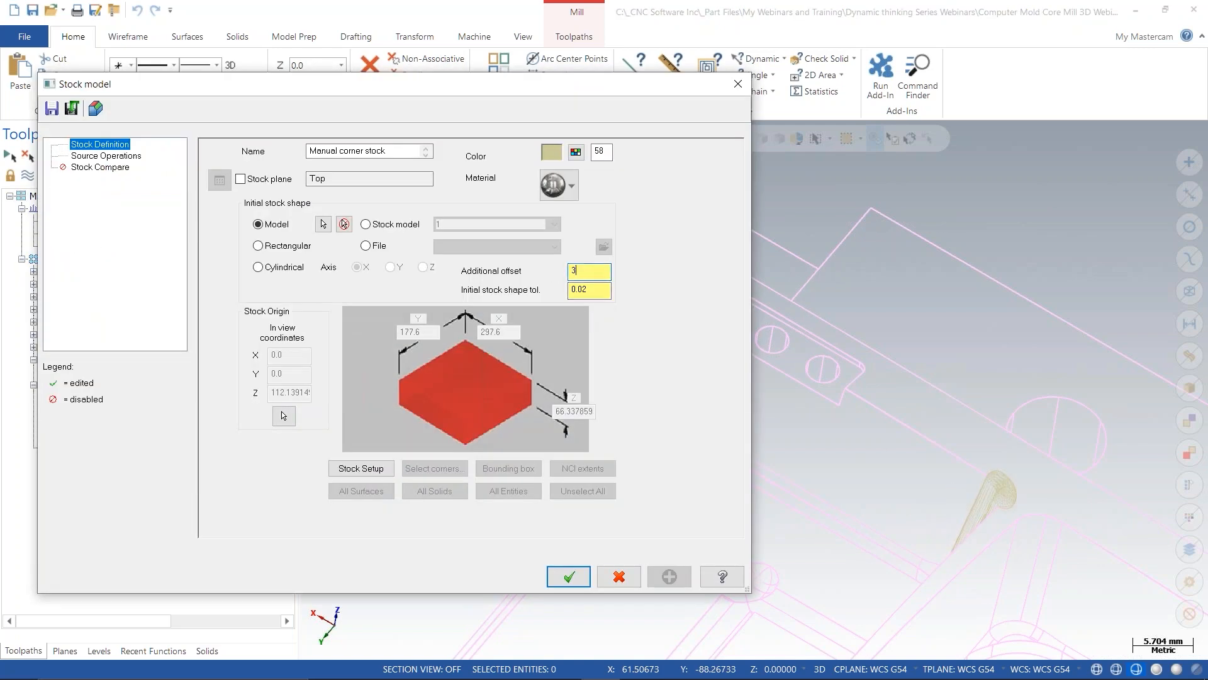
left_click(562, 571)
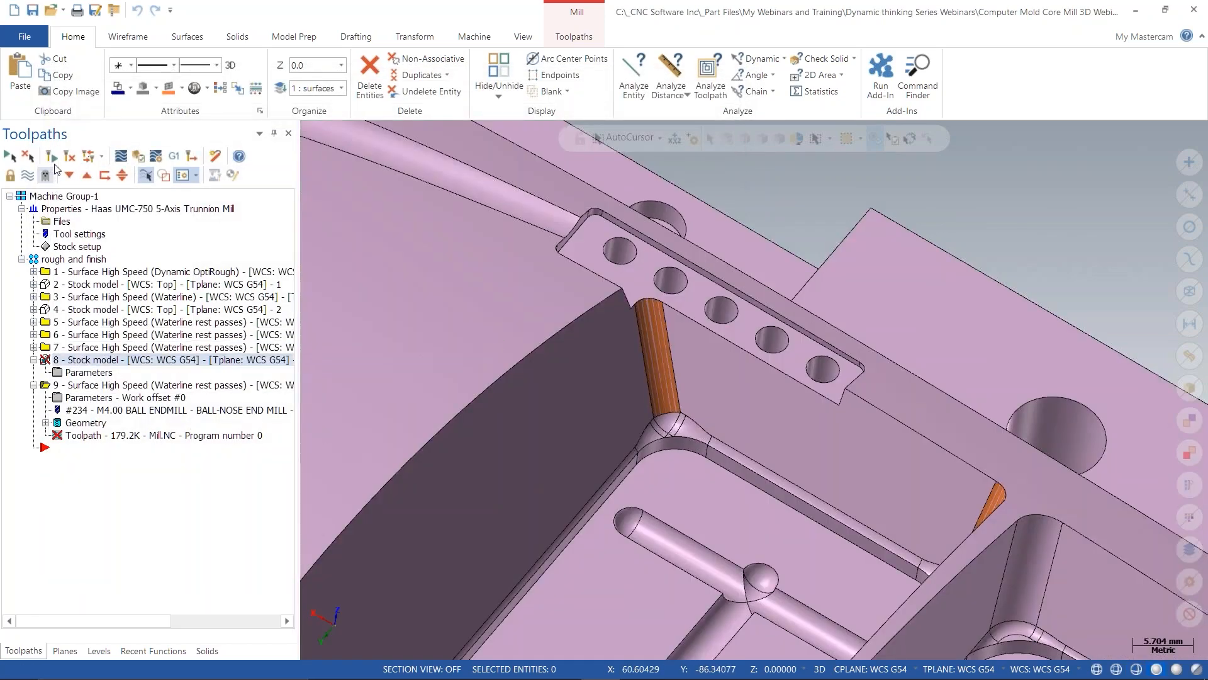
left_click(51, 156)
middle_click_drag(620, 370, 634, 267)
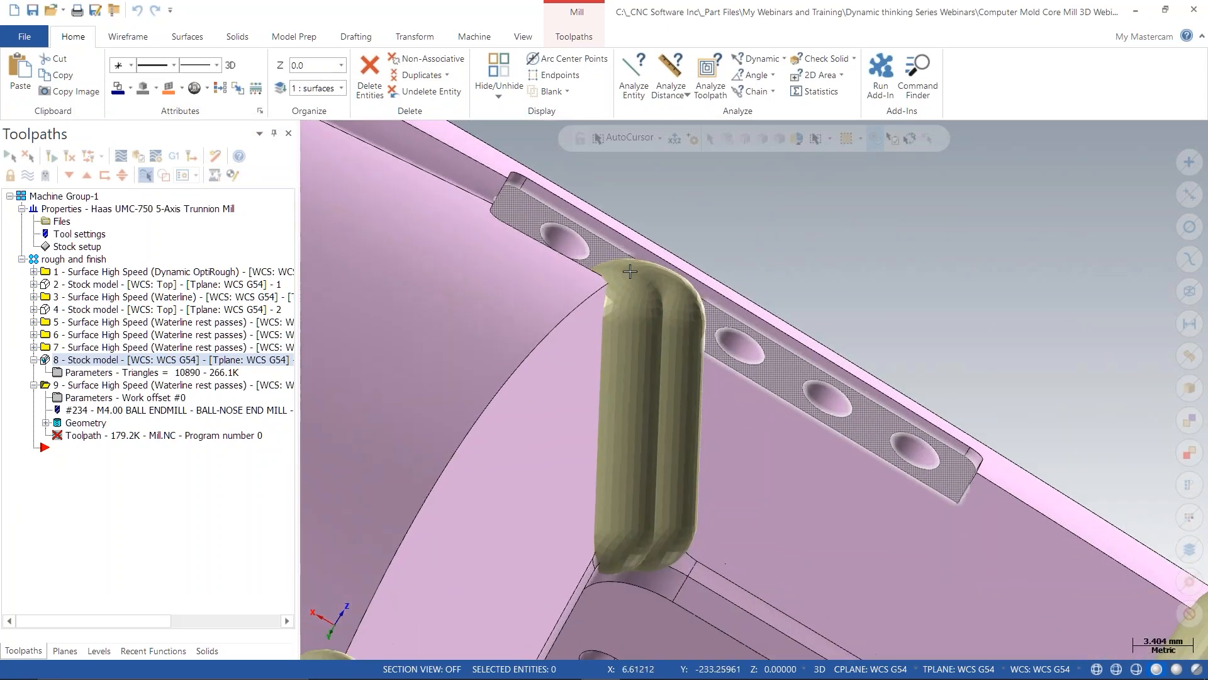
- Regenerate operation 9's Waterline rest passes and display operation 8's corner stock model together with the toolpath
scroll(642, 277, "down", 3)
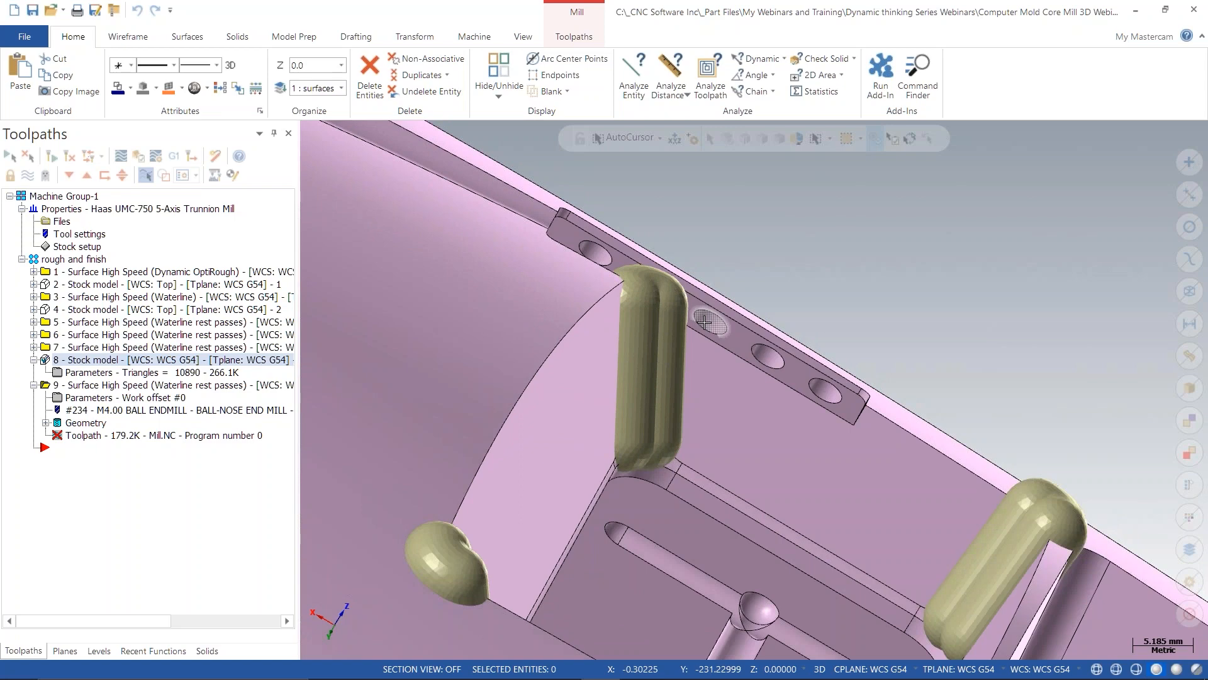
left_click(92, 386)
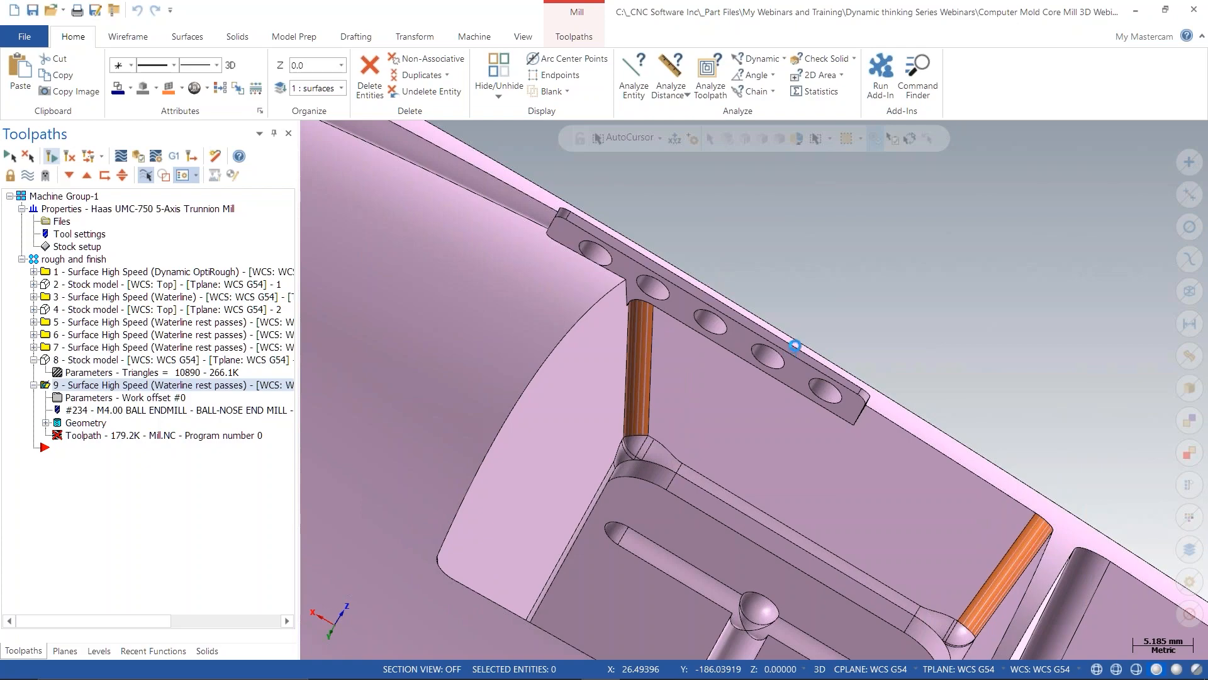
middle_click_drag(770, 335, 702, 372)
left_click(92, 361)
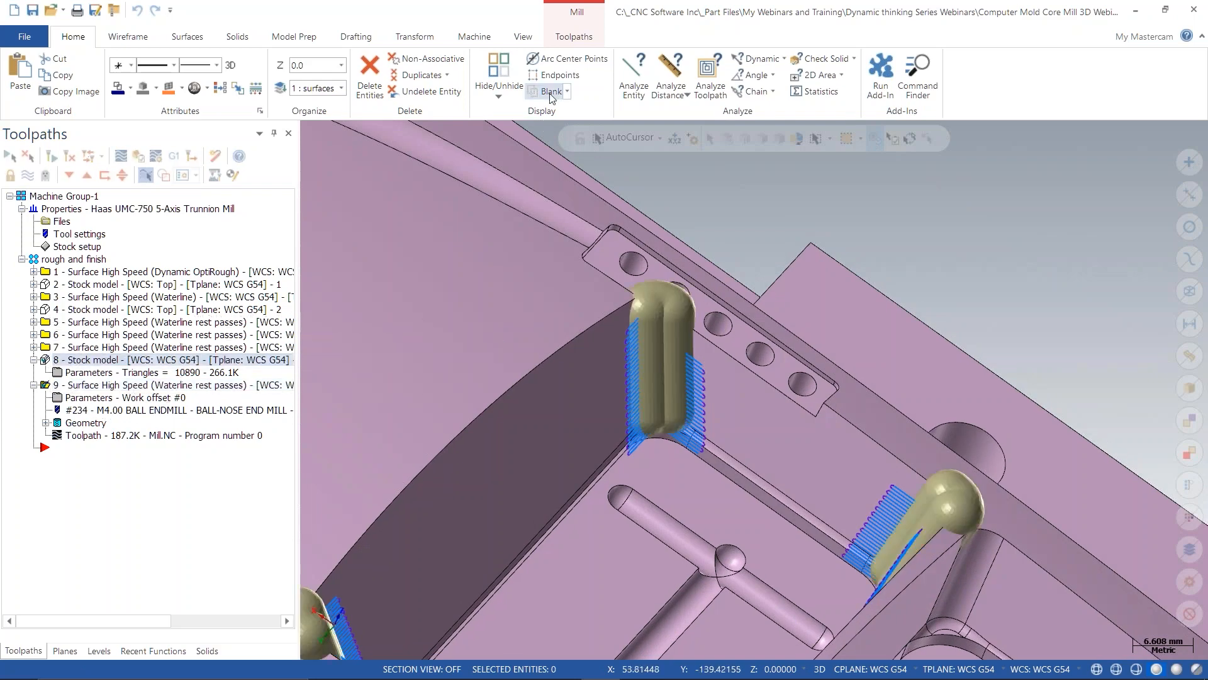
- Analyze operation 9's toolpath at the pocket corner, checking the tool position against the edge of the corner stock
left_click(711, 75)
scroll(711, 422, "up", 5)
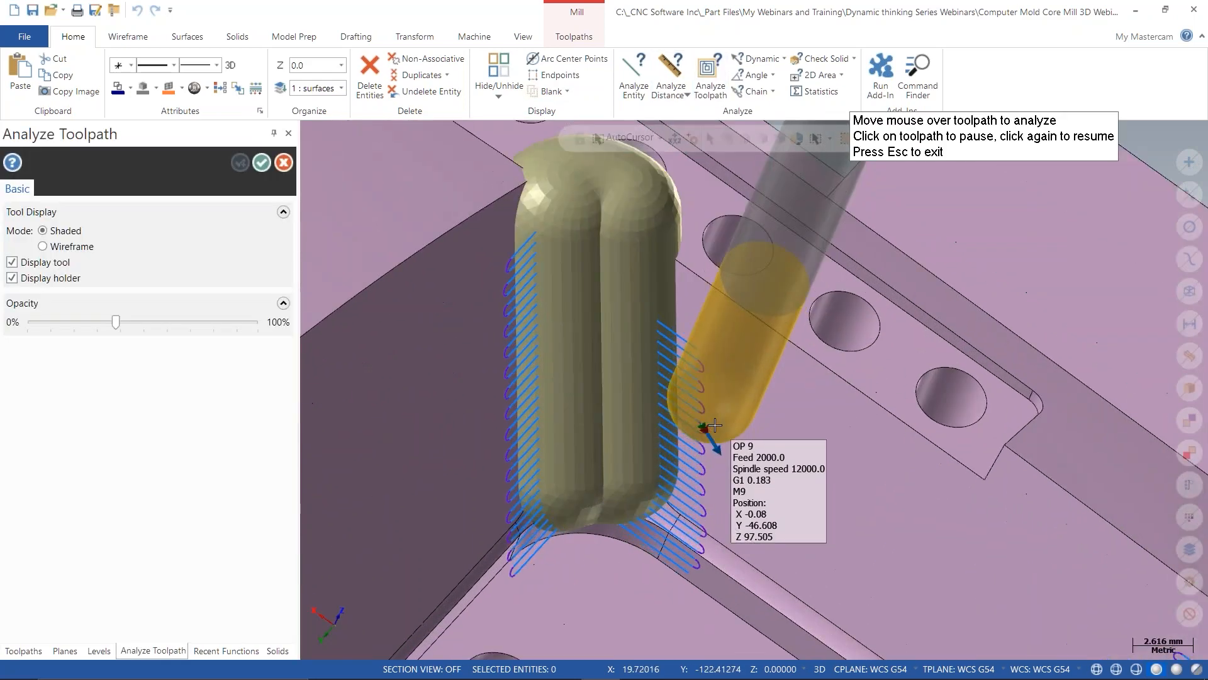
scroll(716, 426, "up", 3)
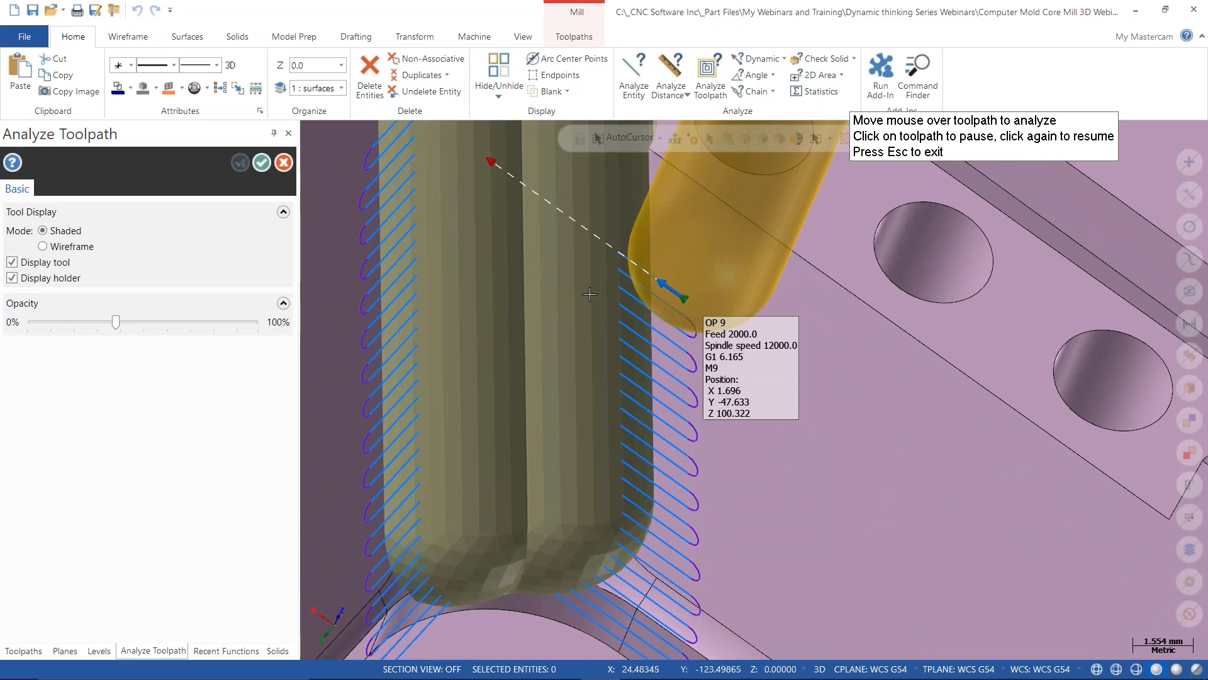
middle_click_drag(589, 294, 666, 214)
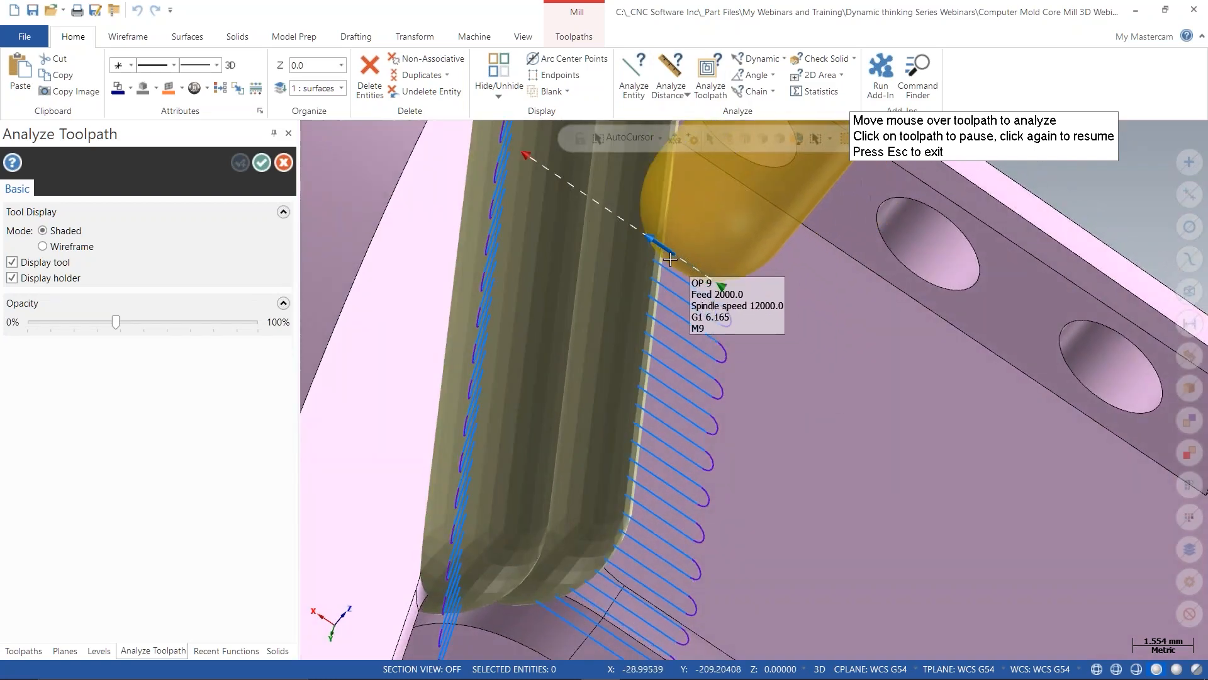
key("Escape")
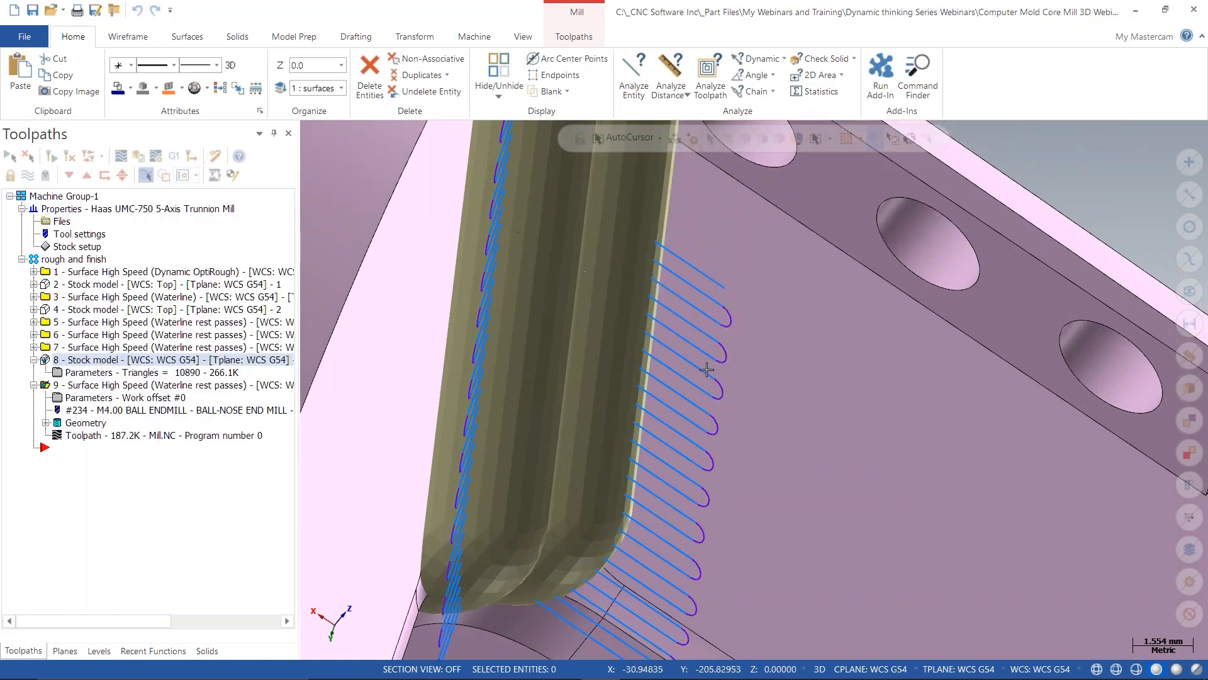
- Examine operation 9's toolpath in all pocket corners, first with and then without operation 8's stock model displayed
scroll(601, 411, "down", 5)
scroll(601, 411, "down", 3)
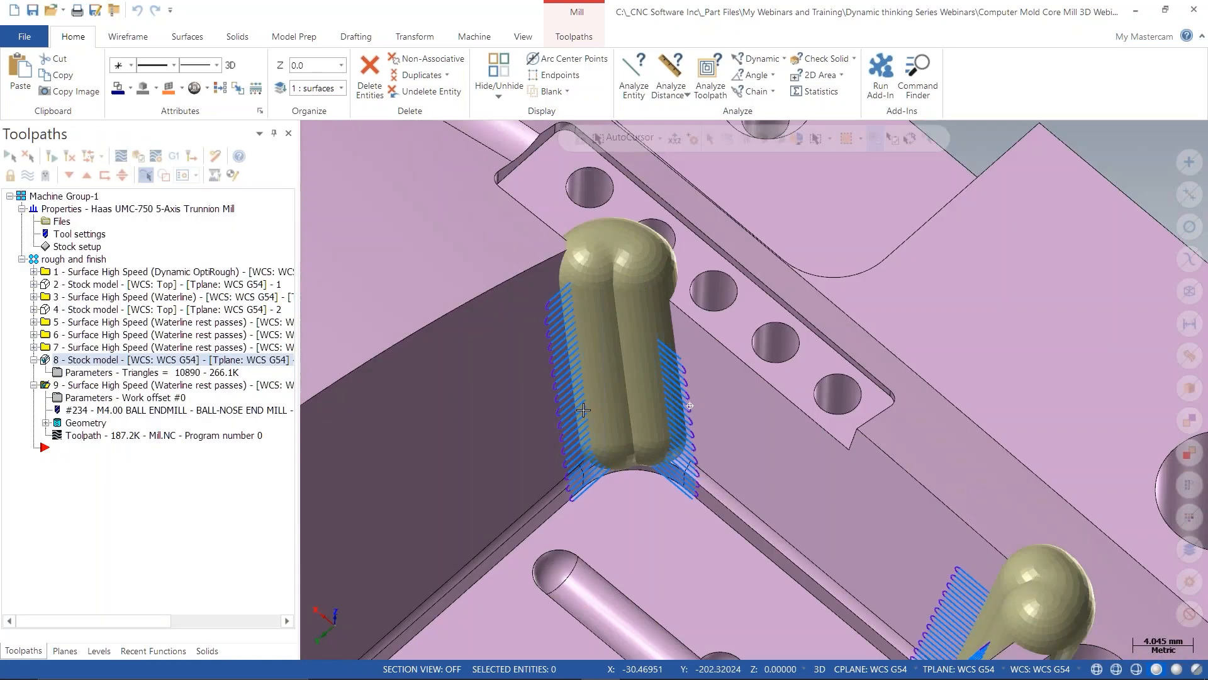
scroll(585, 379, "down", 2)
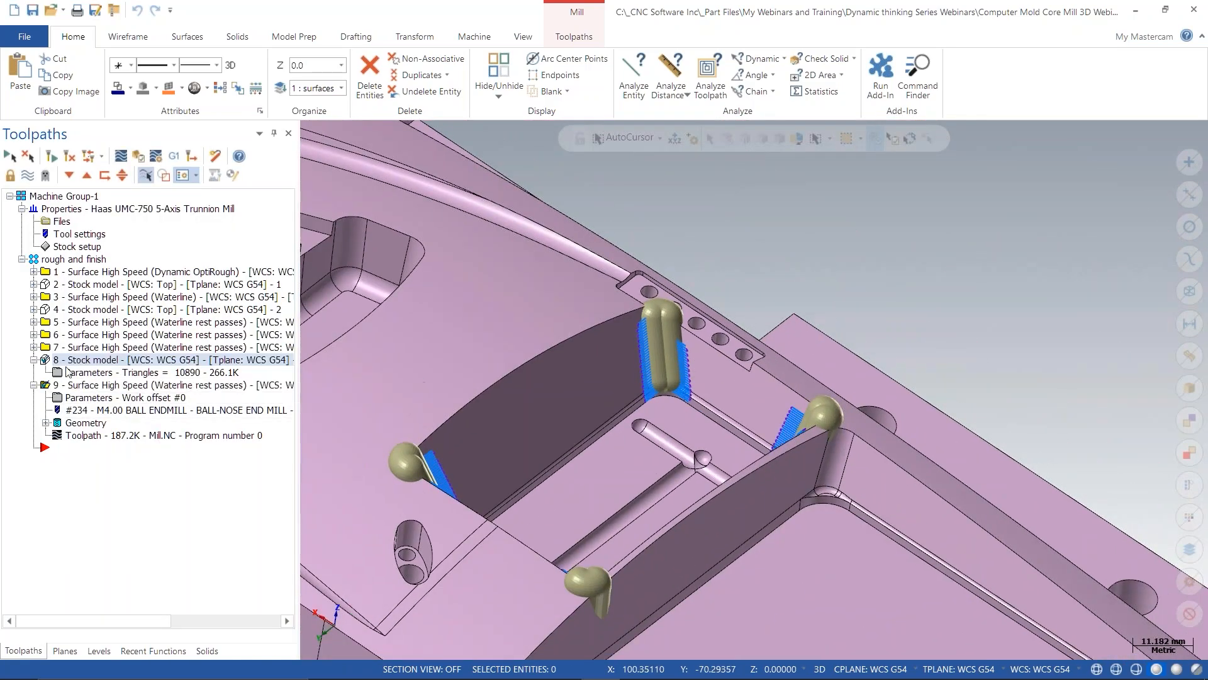
left_click(90, 386)
mouse_move(598, 362)
middle_mouse_down()
mouse_move(516, 325)
mouse_move(469, 439)
mouse_move(523, 340)
mouse_move(410, 421)
middle_mouse_up()
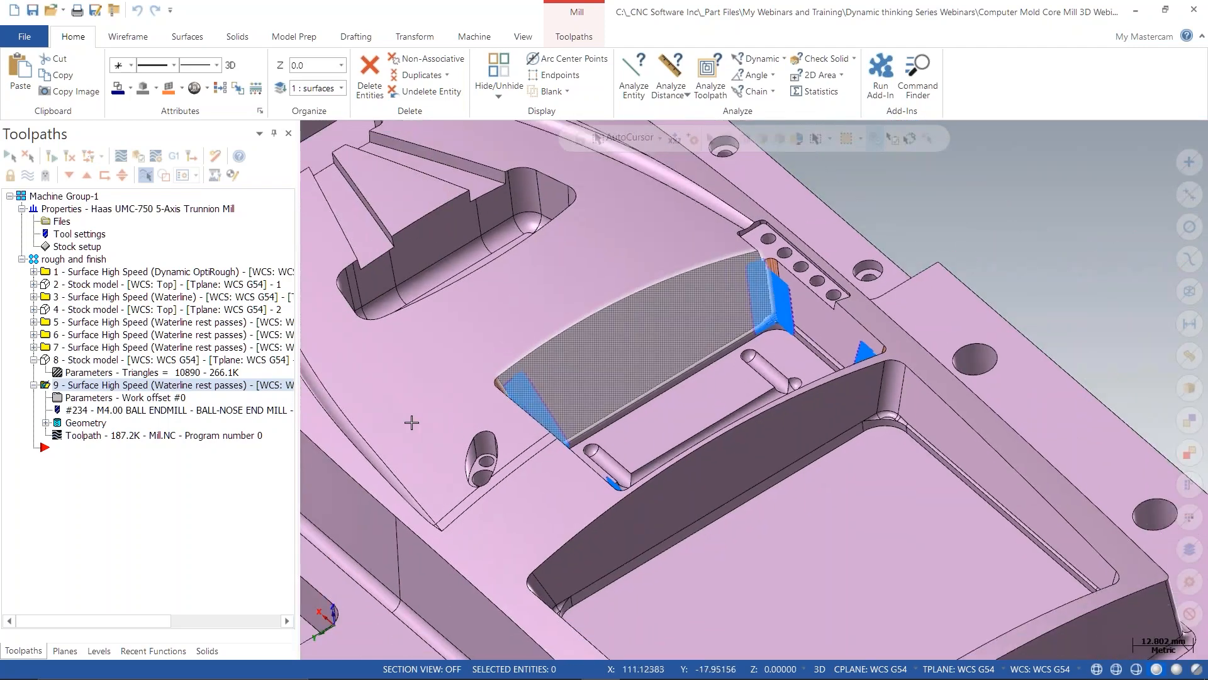
left_click(34, 360)
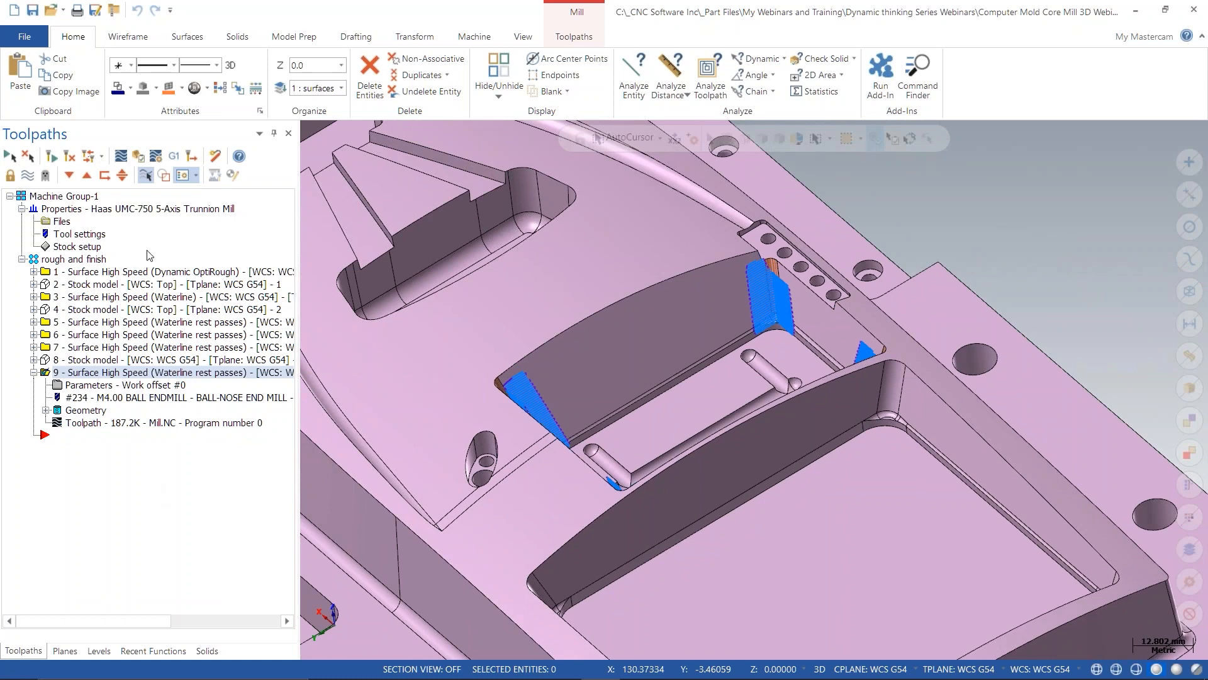
- Open 2 Pencil isolation.mcam without saving the changes to 1 Mold Core - 2a Mill 3D.mcam
left_click(52, 13)
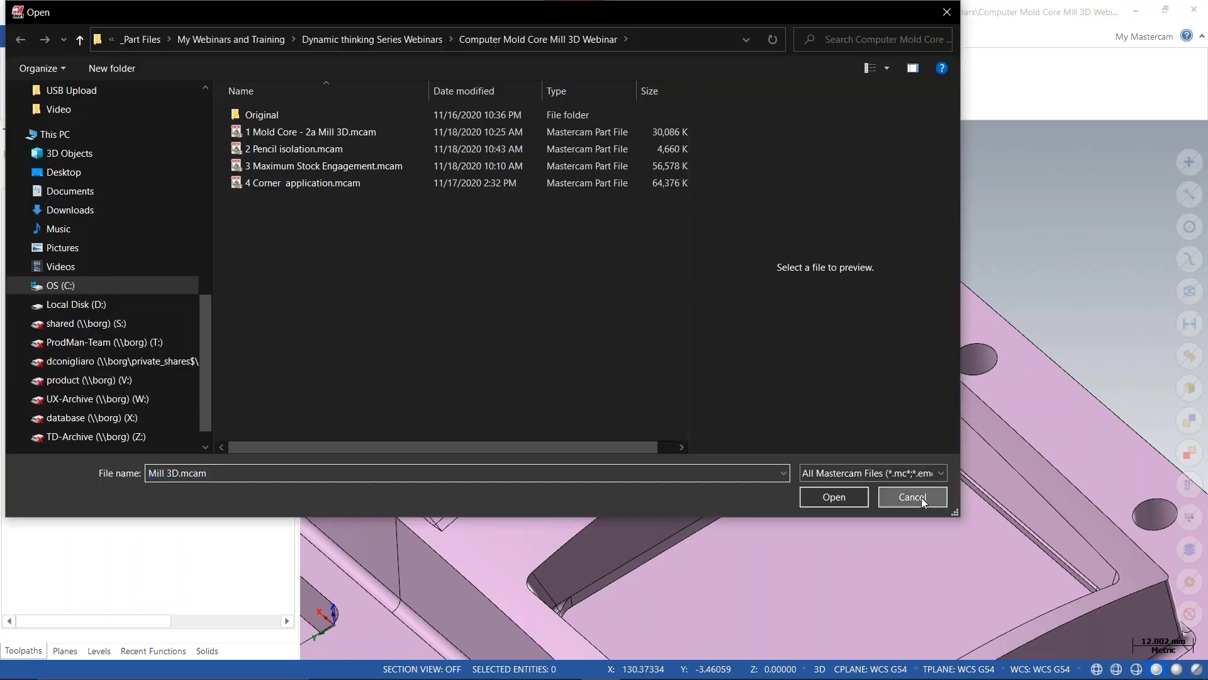
left_click(922, 497)
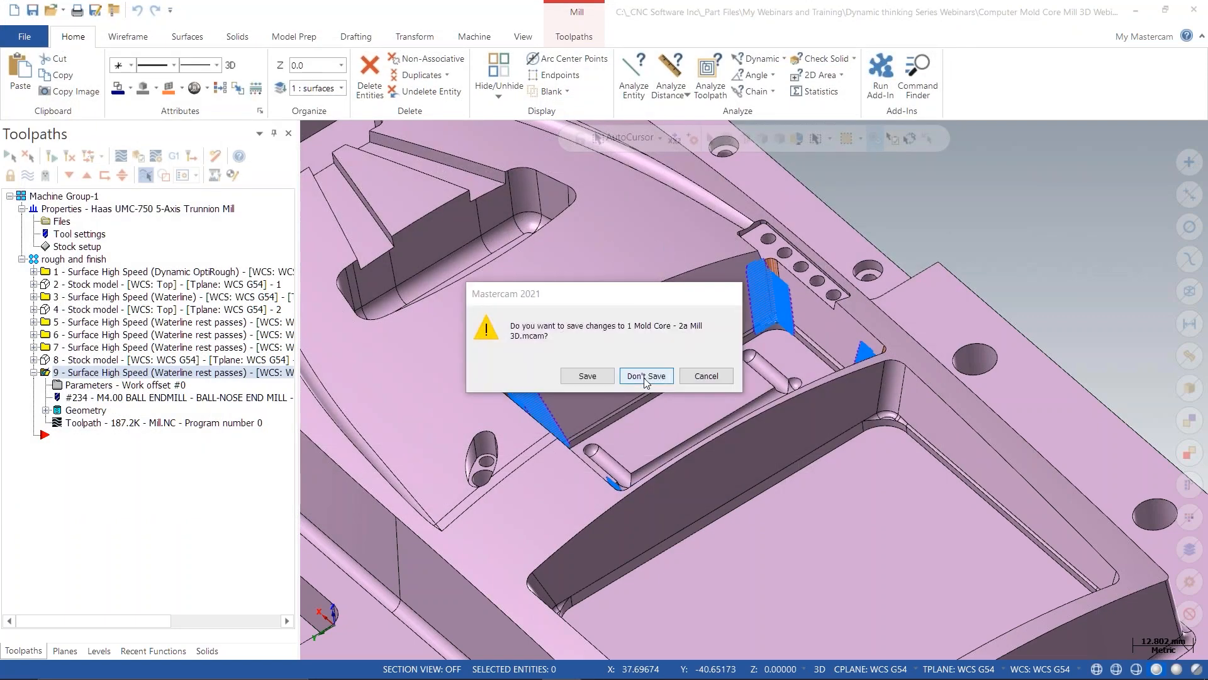
left_click(647, 376)
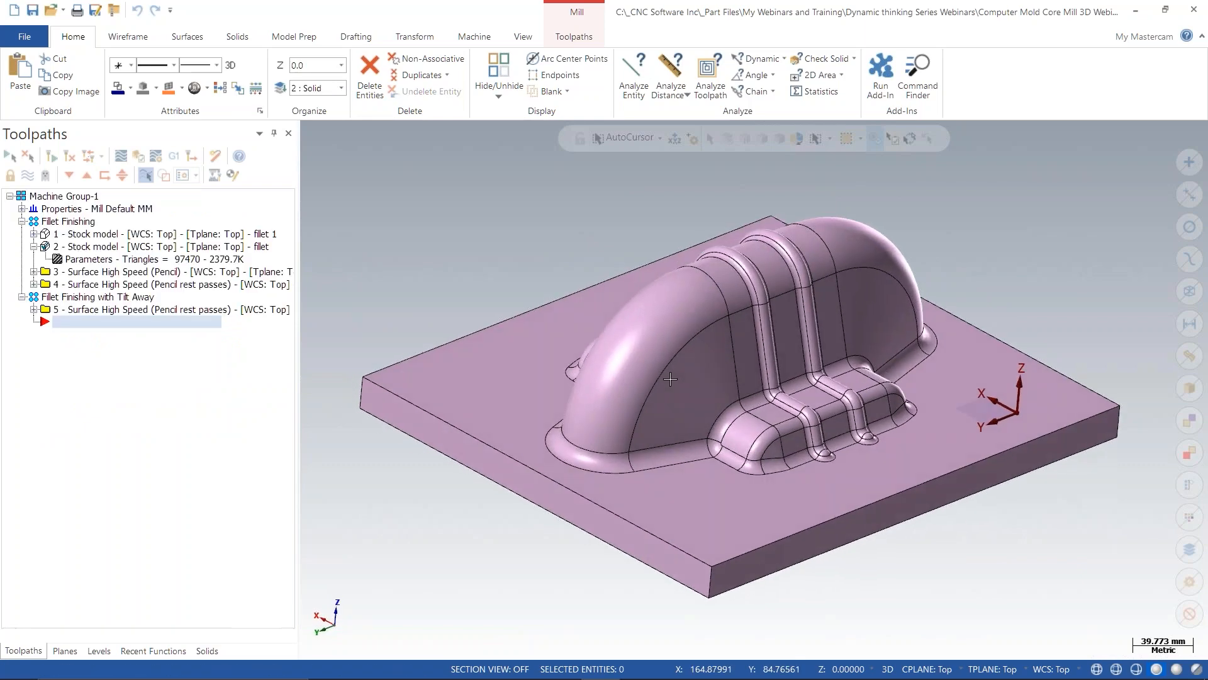
- Display operation 3's Pencil toolpath in wireframe and examine its isolated segments around the base fillet
key("alt+s")
scroll(911, 332, "up", 3)
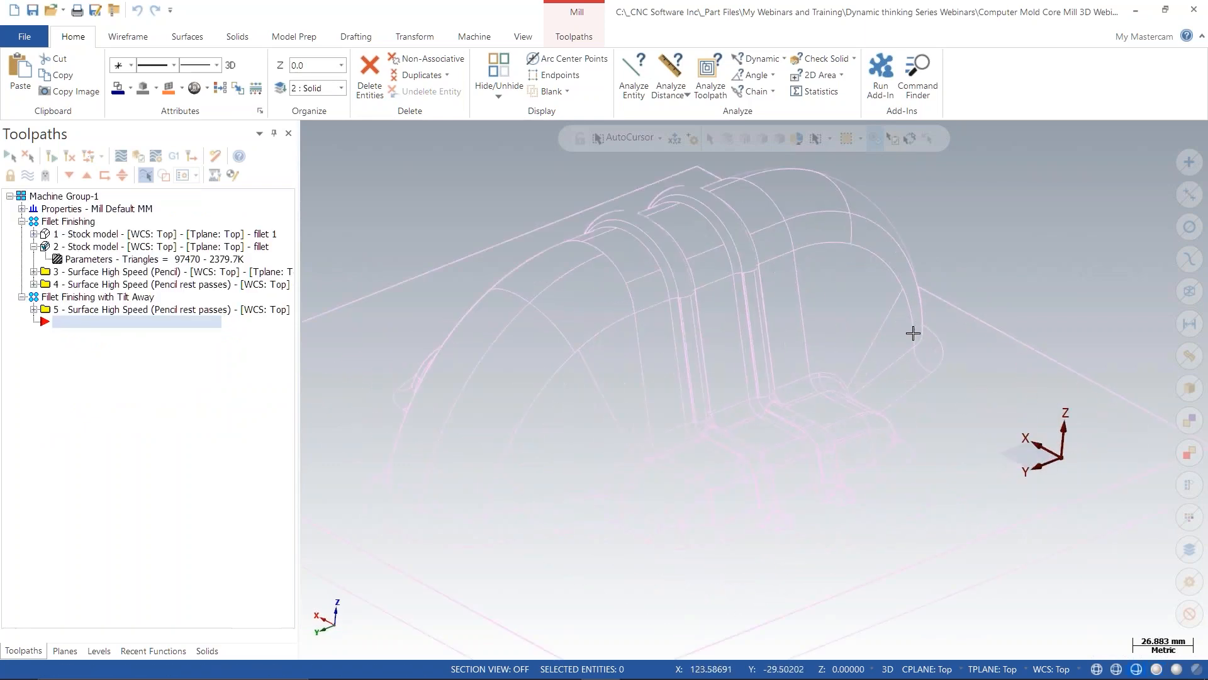
left_click(130, 272)
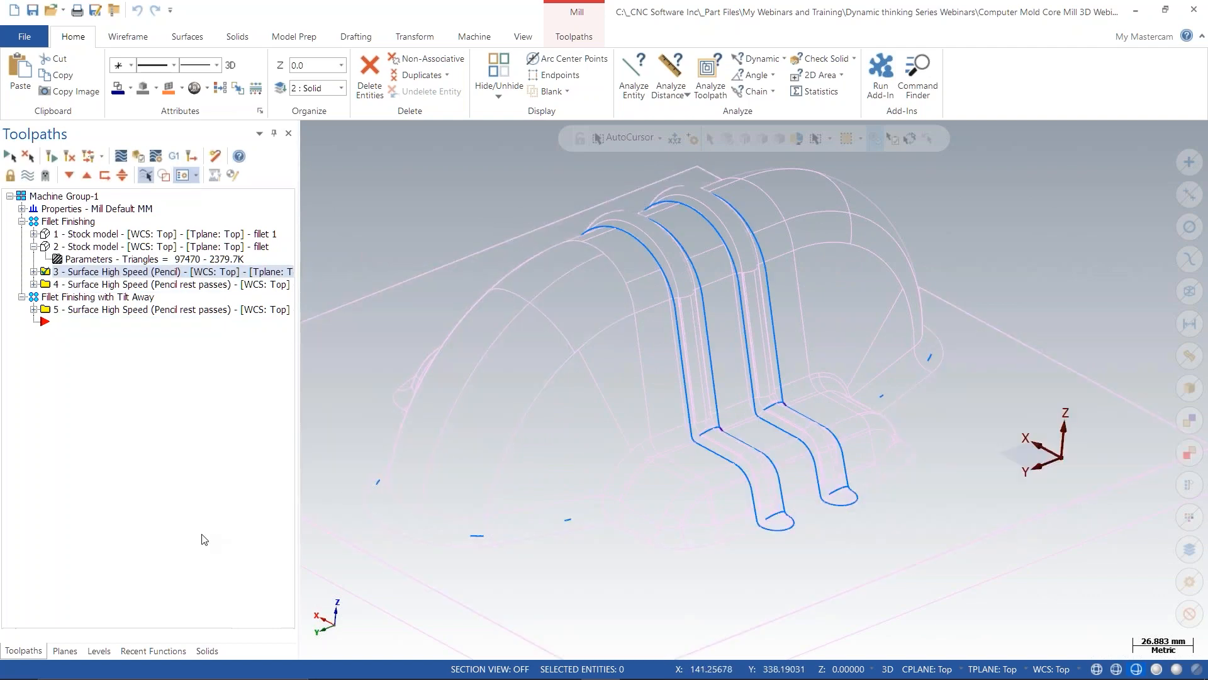
scroll(480, 572, "up", 4)
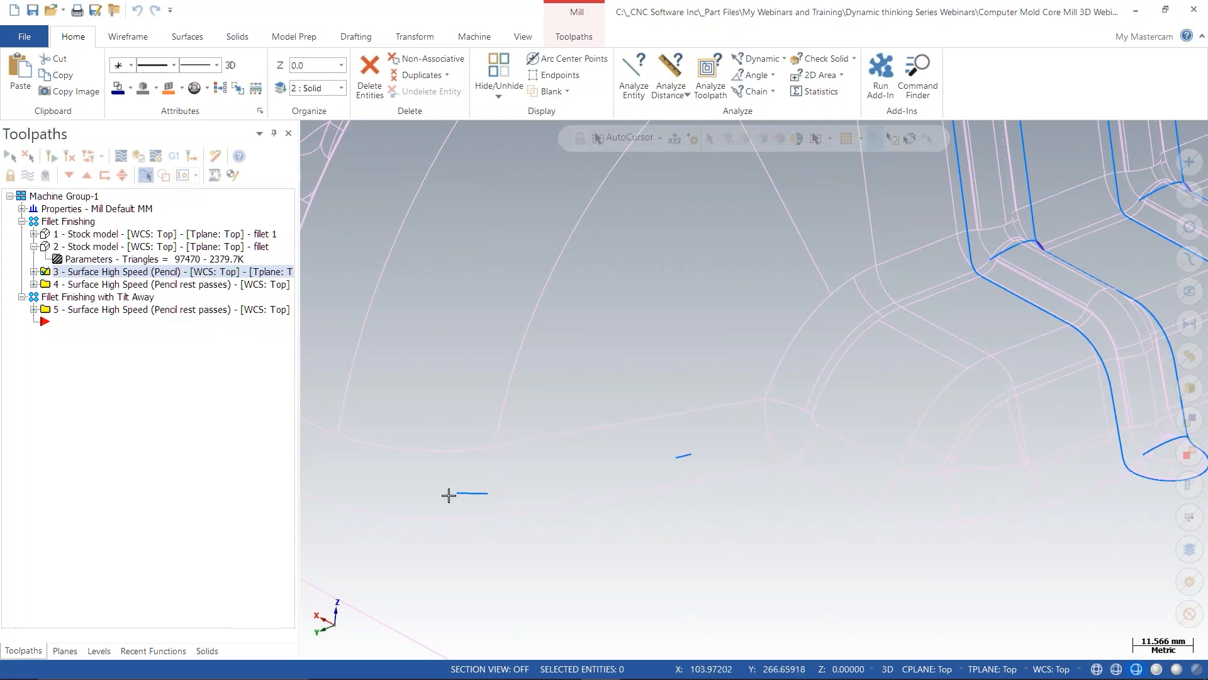
scroll(449, 495, "down", 4)
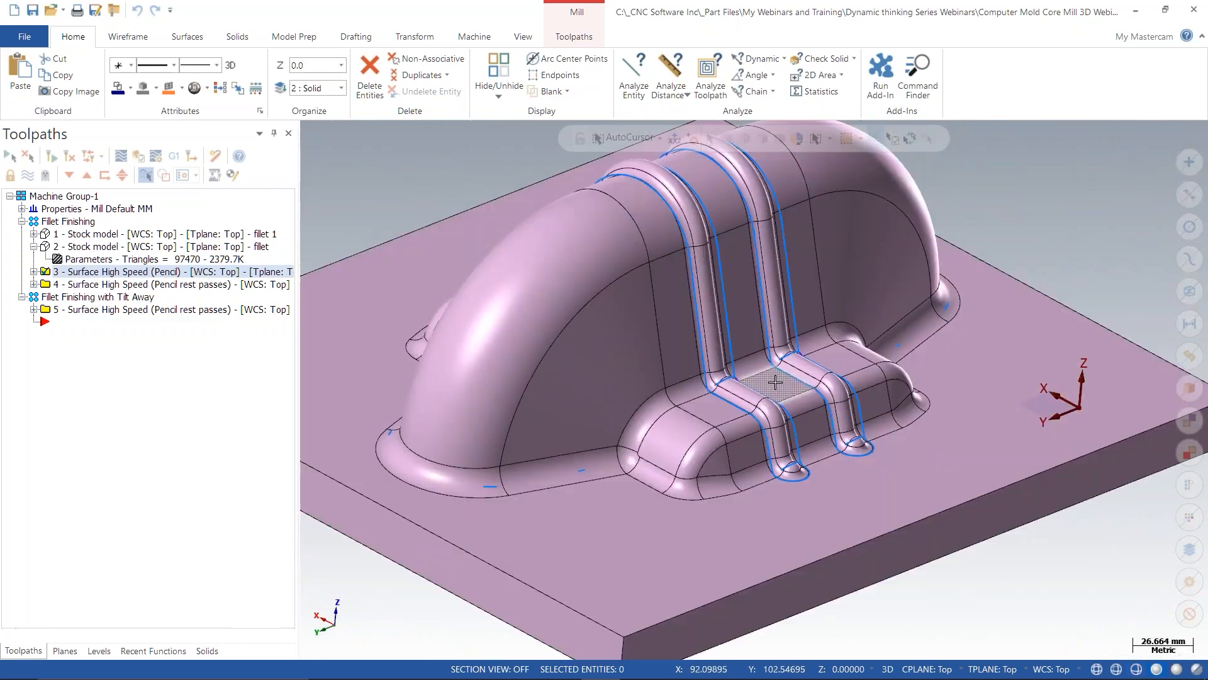
- Examine operation 3's Pencil passes at the inner rib corners in both wireframe and shaded display
scroll(747, 394, "up", 7)
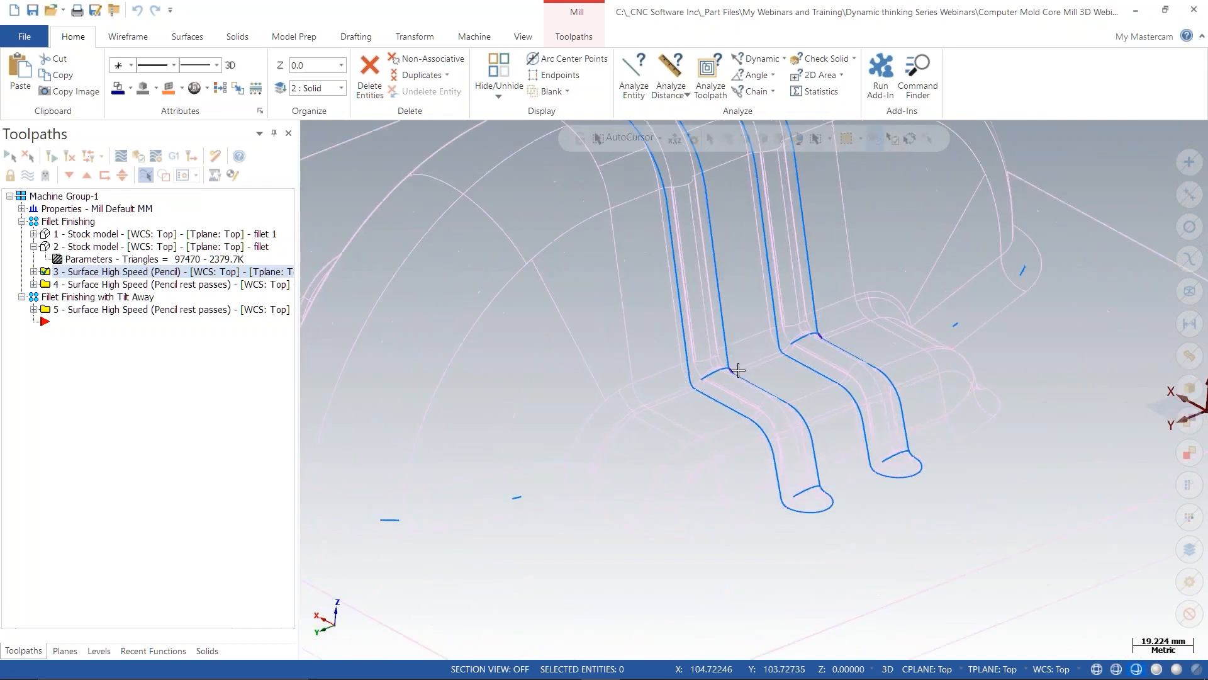
scroll(645, 380, "up", 2)
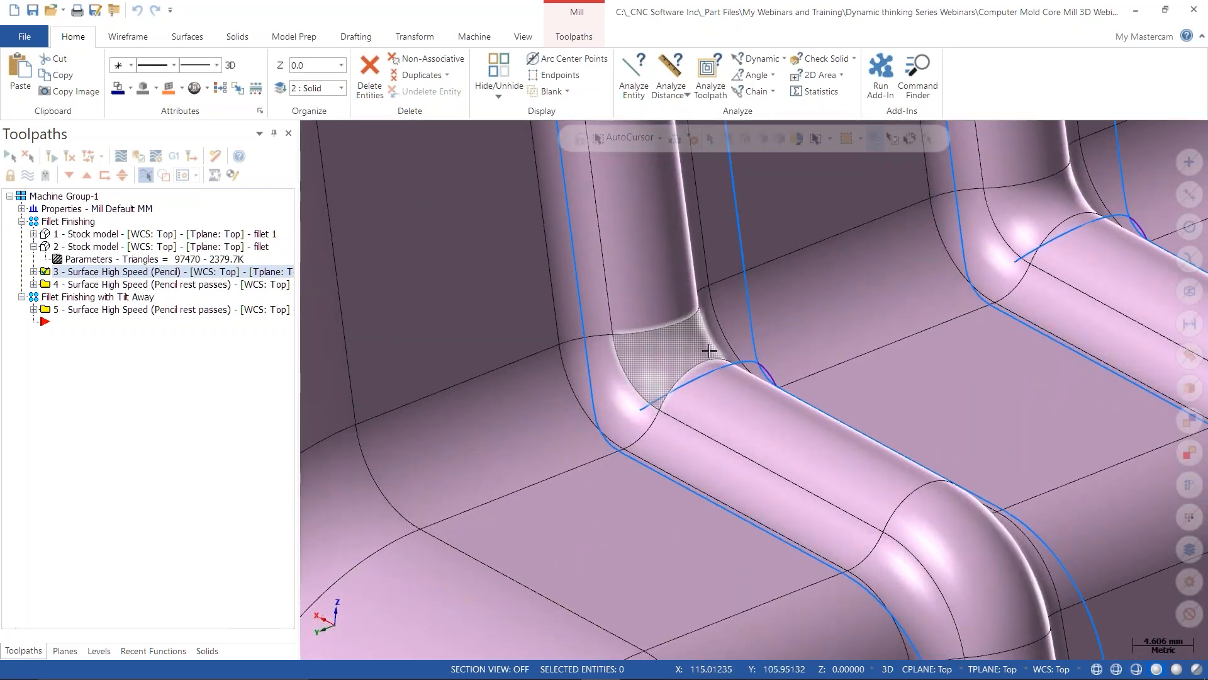
scroll(640, 315, "down", 3)
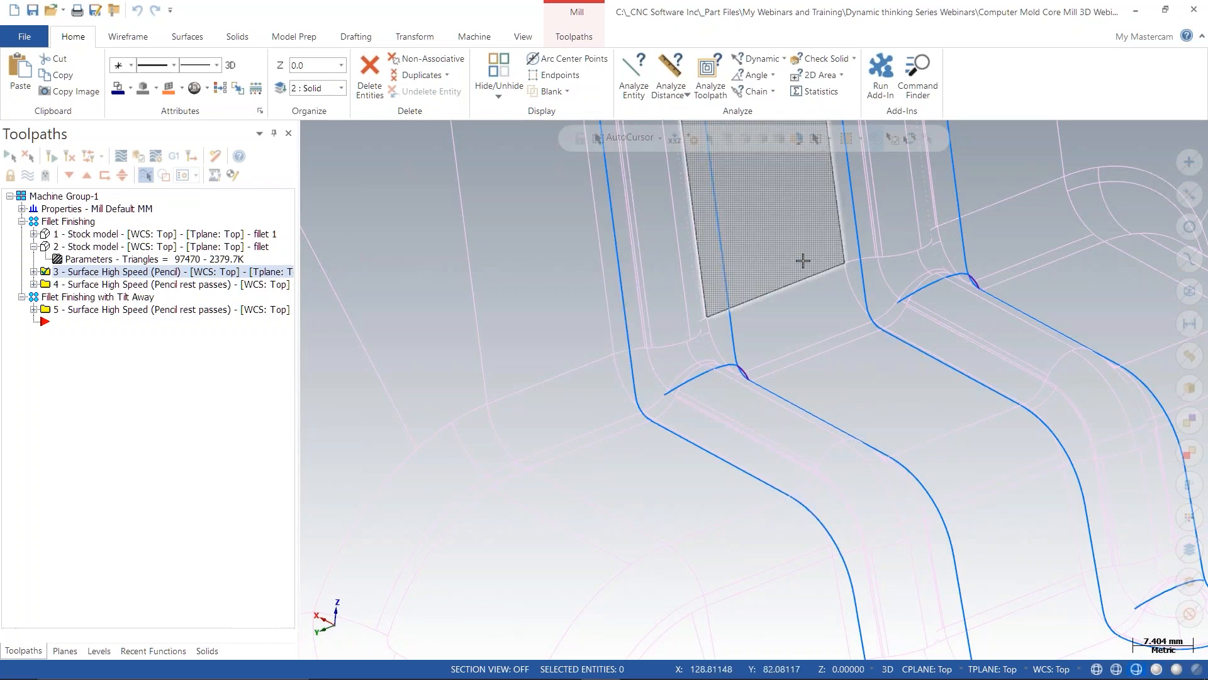
scroll(844, 369, "down", 4)
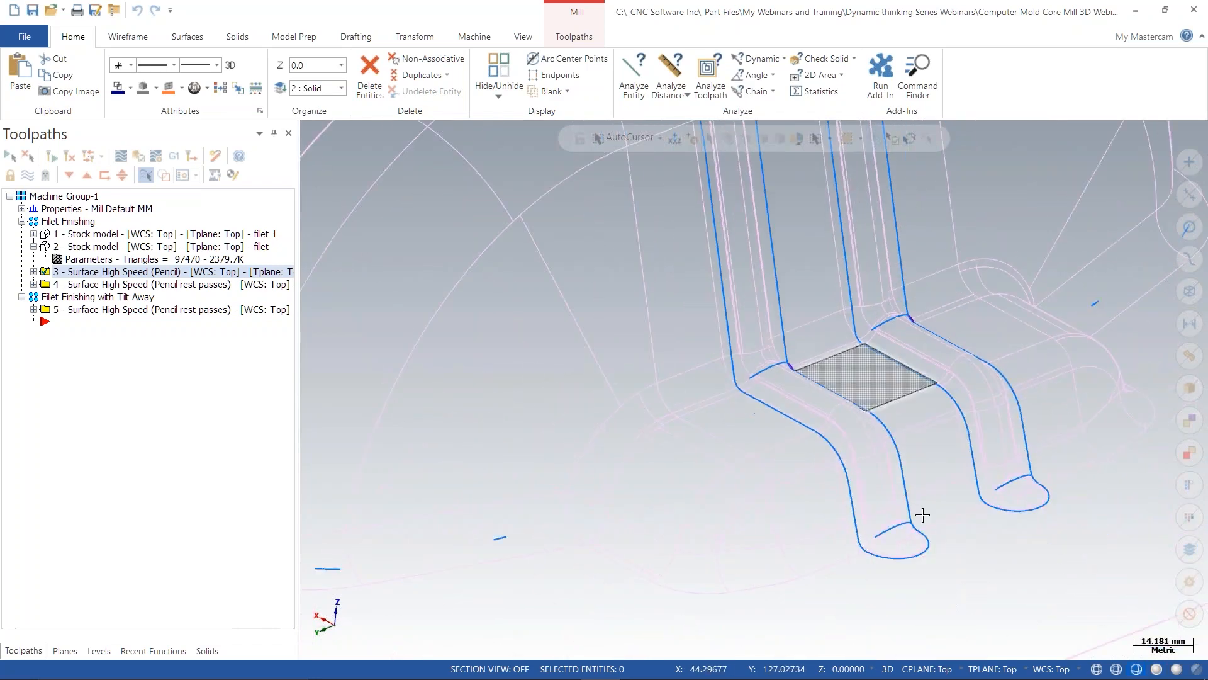
- Examine operation 3's Pencil passes along the full length of both ribs from several viewing angles
middle_click_drag(719, 431, 814, 340)
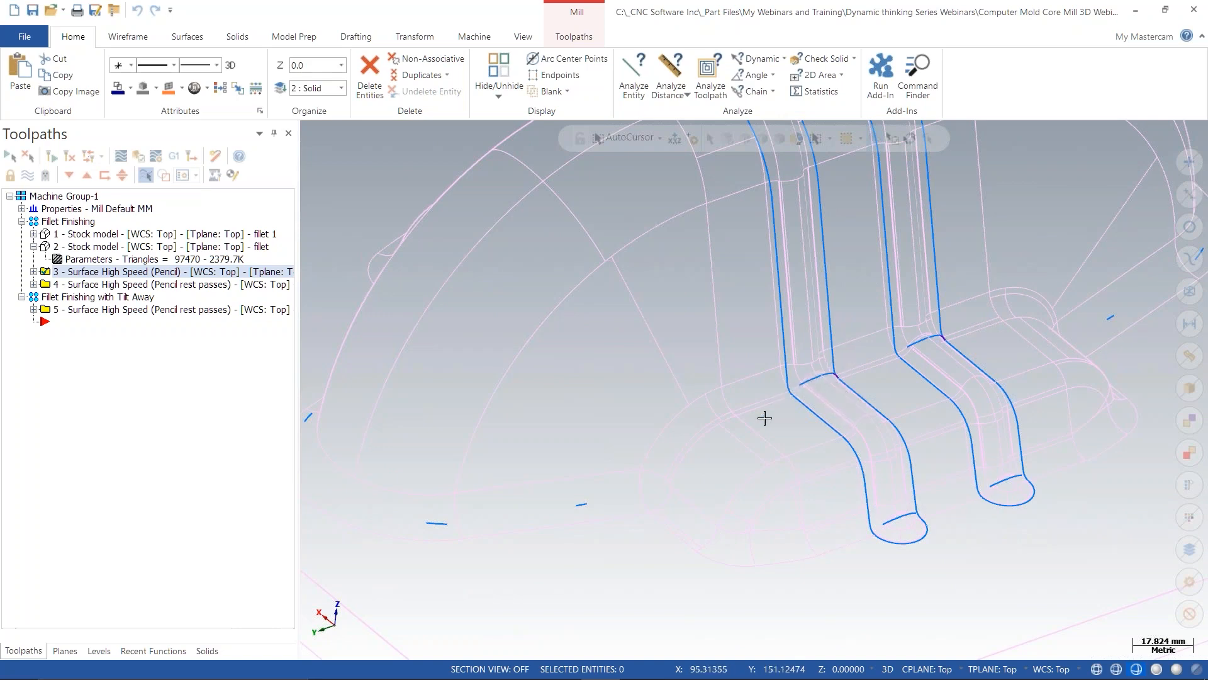
scroll(766, 418, "down", 3)
middle_click_drag(766, 418, 751, 413)
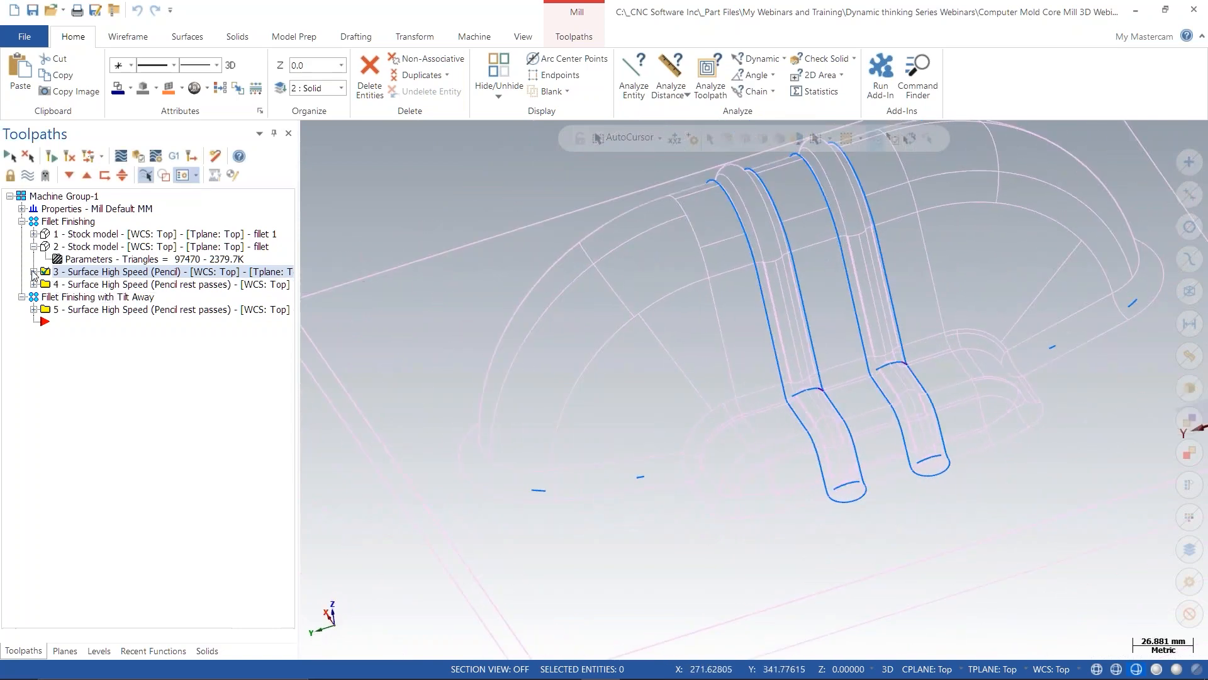
middle_click_drag(798, 430, 703, 433)
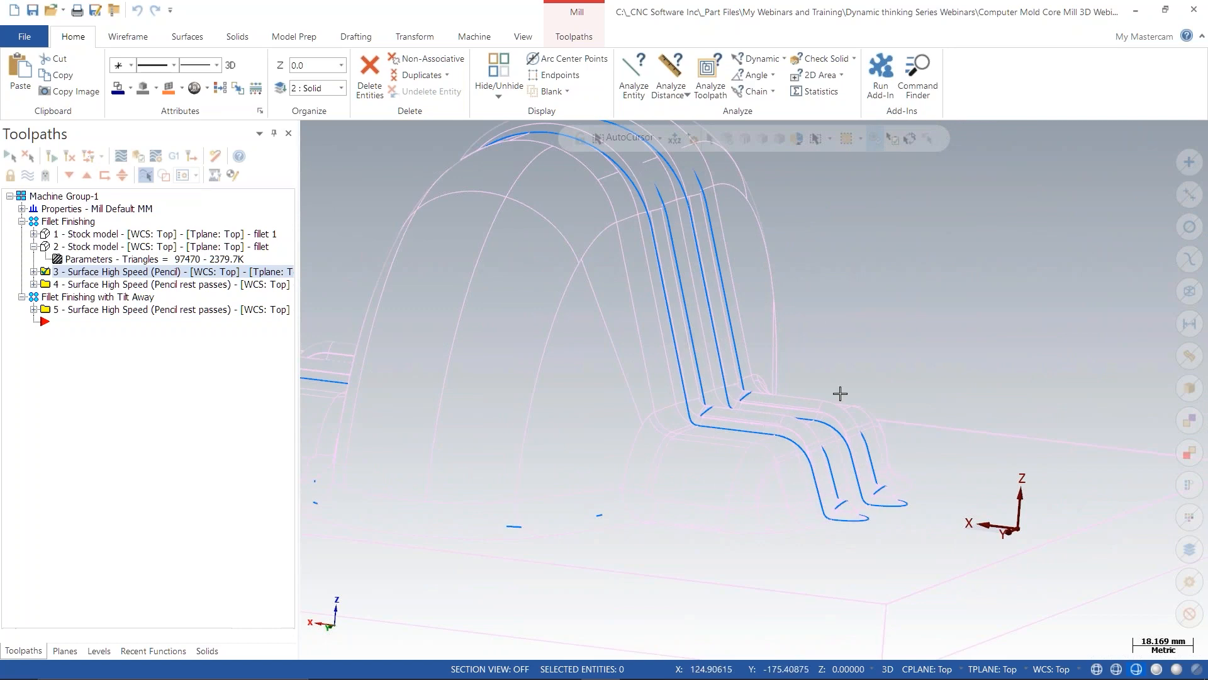
middle_click_drag(877, 380, 928, 319)
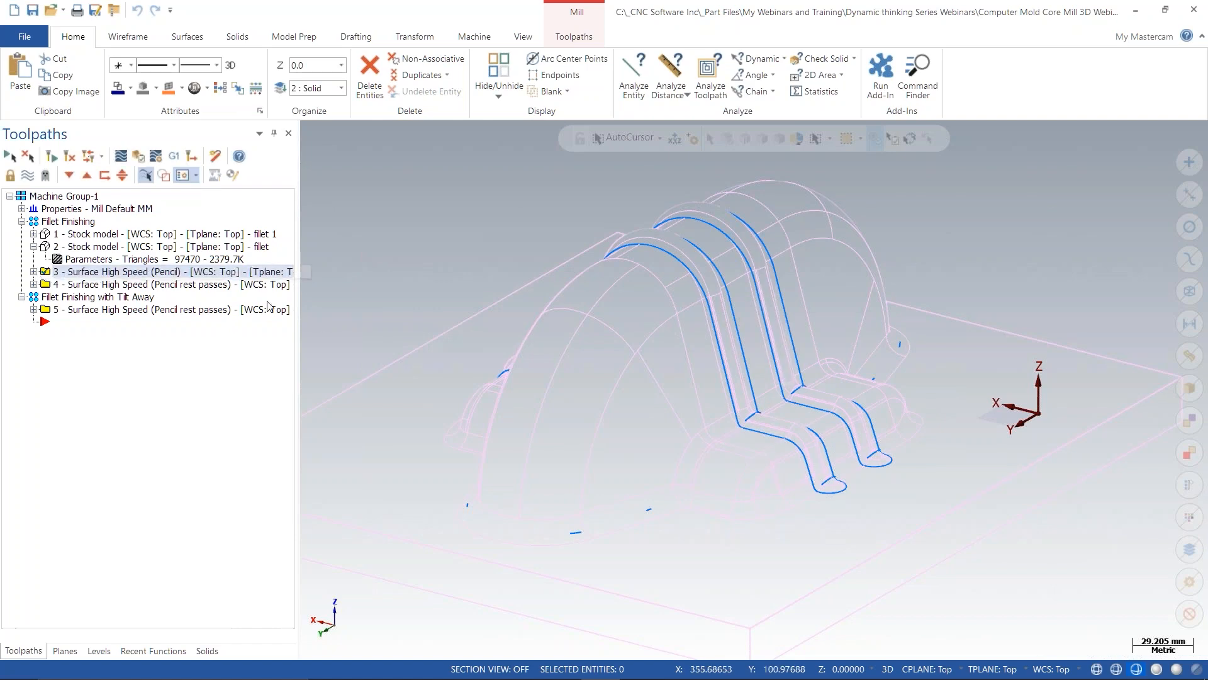
mouse_move(780, 385)
middle_mouse_down()
mouse_move(761, 459)
mouse_move(771, 472)
mouse_move(841, 418)
mouse_move(838, 395)
mouse_move(822, 405)
middle_mouse_up()
key("alt+s")
- Display operation 4's Pencil rest passes and examine how they follow the rib fillets
left_click(157, 285)
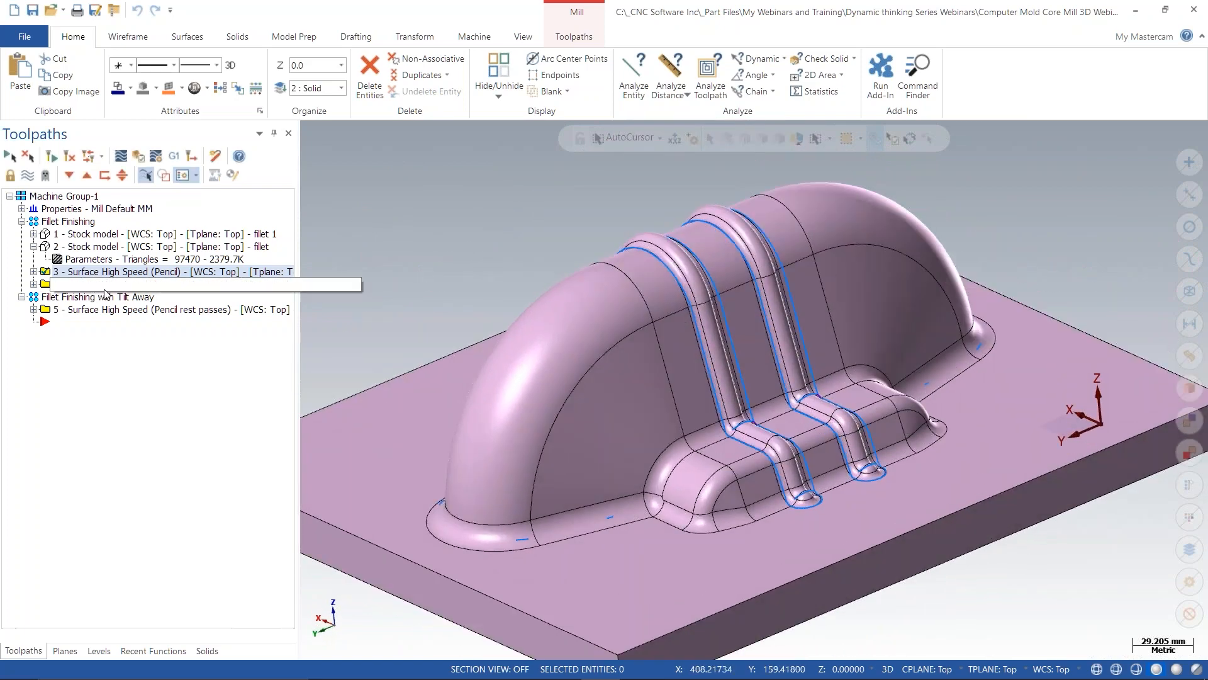
key("alt+s")
mouse_move(462, 321)
middle_mouse_down()
mouse_move(671, 350)
mouse_move(875, 399)
mouse_move(698, 394)
mouse_move(653, 470)
mouse_move(637, 475)
middle_mouse_up()
scroll(720, 286, "up", 5)
mouse_move(749, 322)
middle_mouse_down()
mouse_move(735, 331)
mouse_move(747, 331)
mouse_move(758, 245)
mouse_move(567, 284)
mouse_move(607, 277)
middle_mouse_up()
scroll(772, 496, "up", 6)
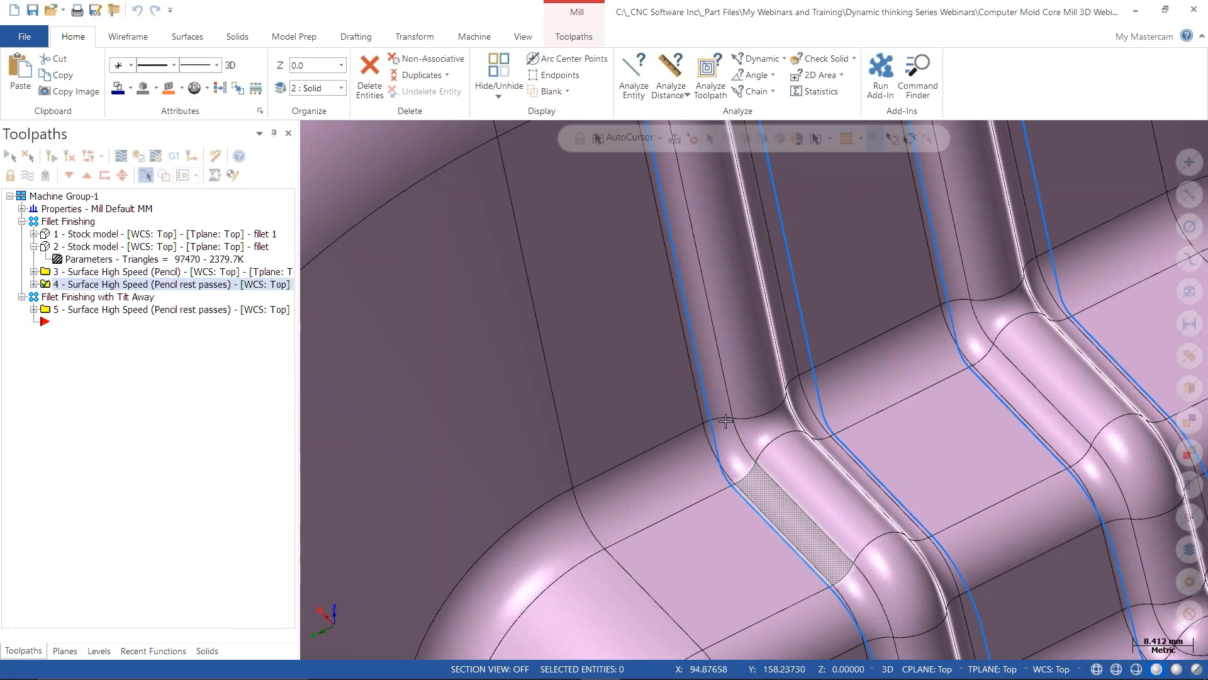
scroll(726, 420, "down", 5)
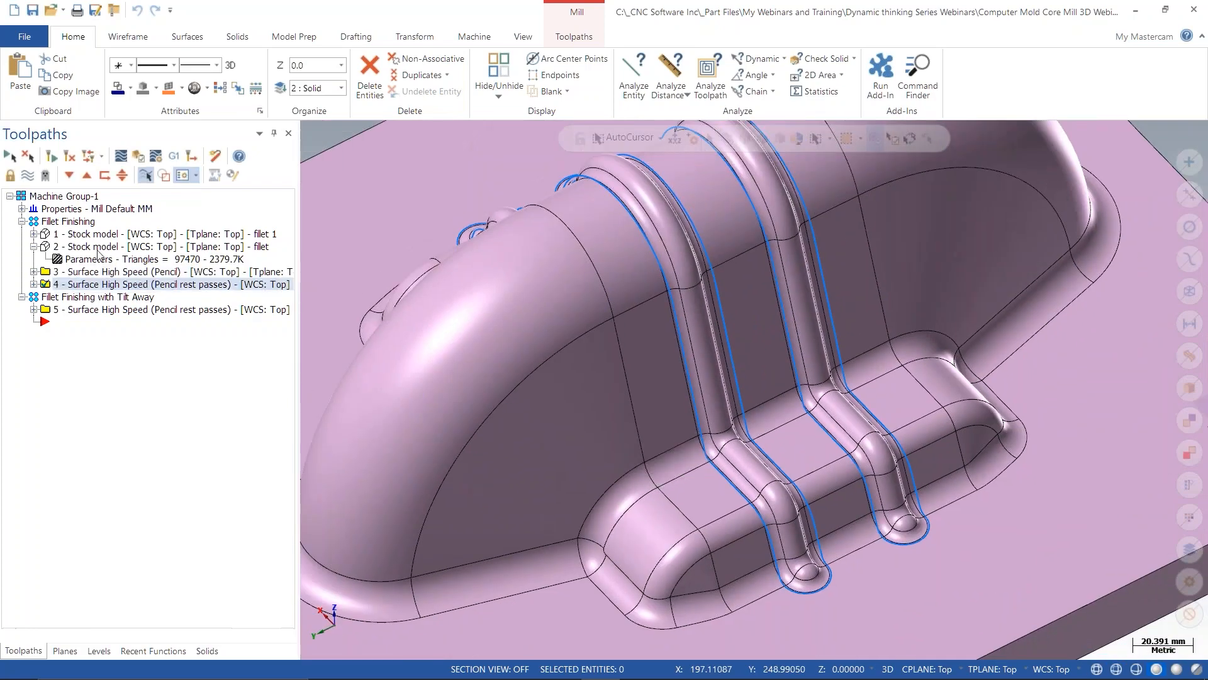
- Display operation 2's fillet stock model and examine the stock around the lower end of a rib
left_click(92, 234)
left_click(93, 247)
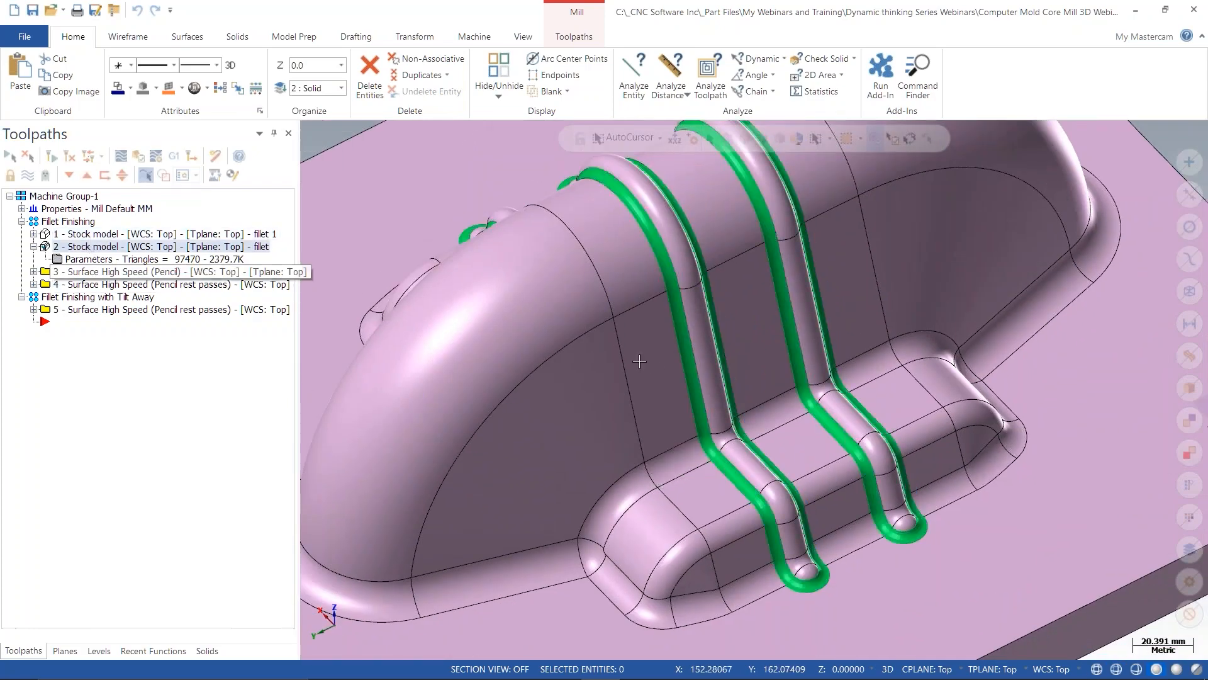
middle_click_drag(542, 372, 656, 380)
scroll(656, 380, "up", 10)
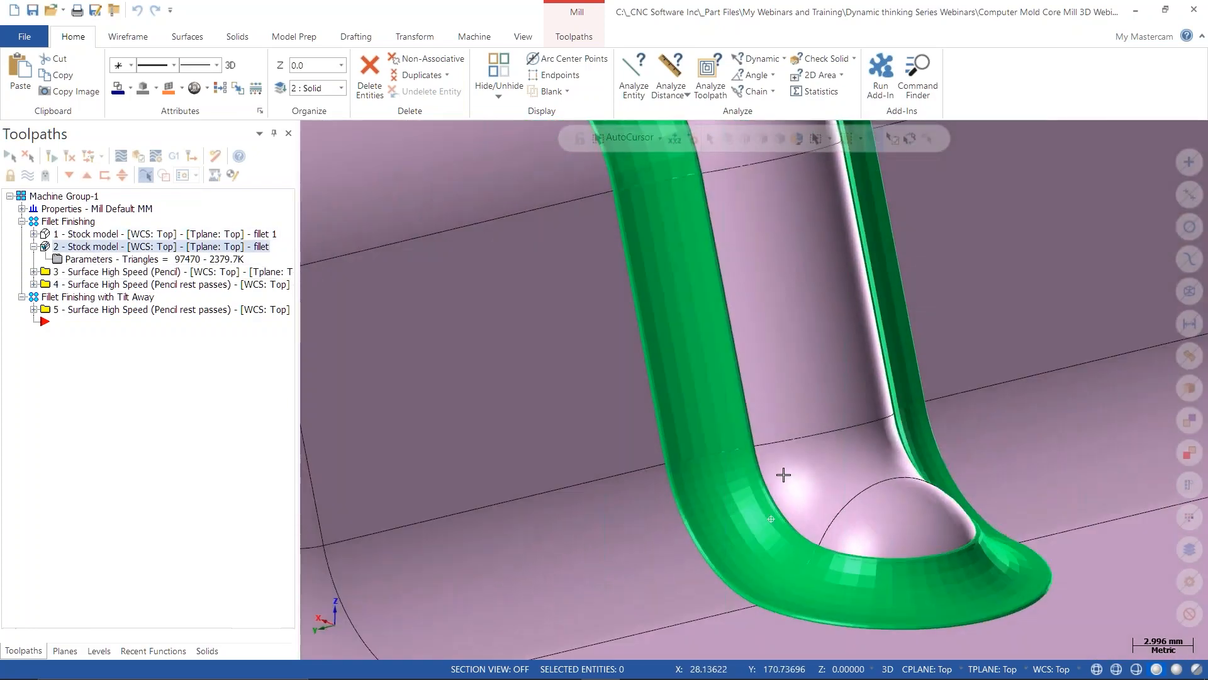
middle_click_drag(784, 475, 802, 515)
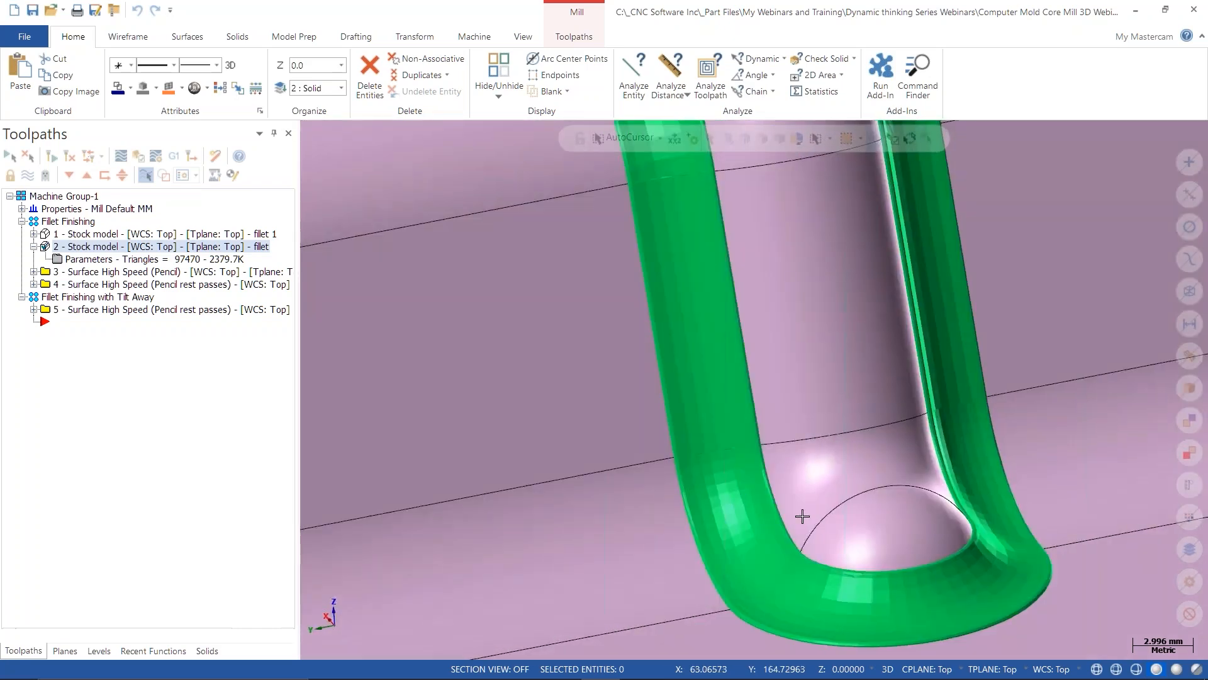
scroll(805, 516, "down", 3)
scroll(862, 552, "down", 3)
- Compare operation 4's Pencil rest passes in wireframe with operation 2's fillet stock model on the shaded part
left_click(100, 284)
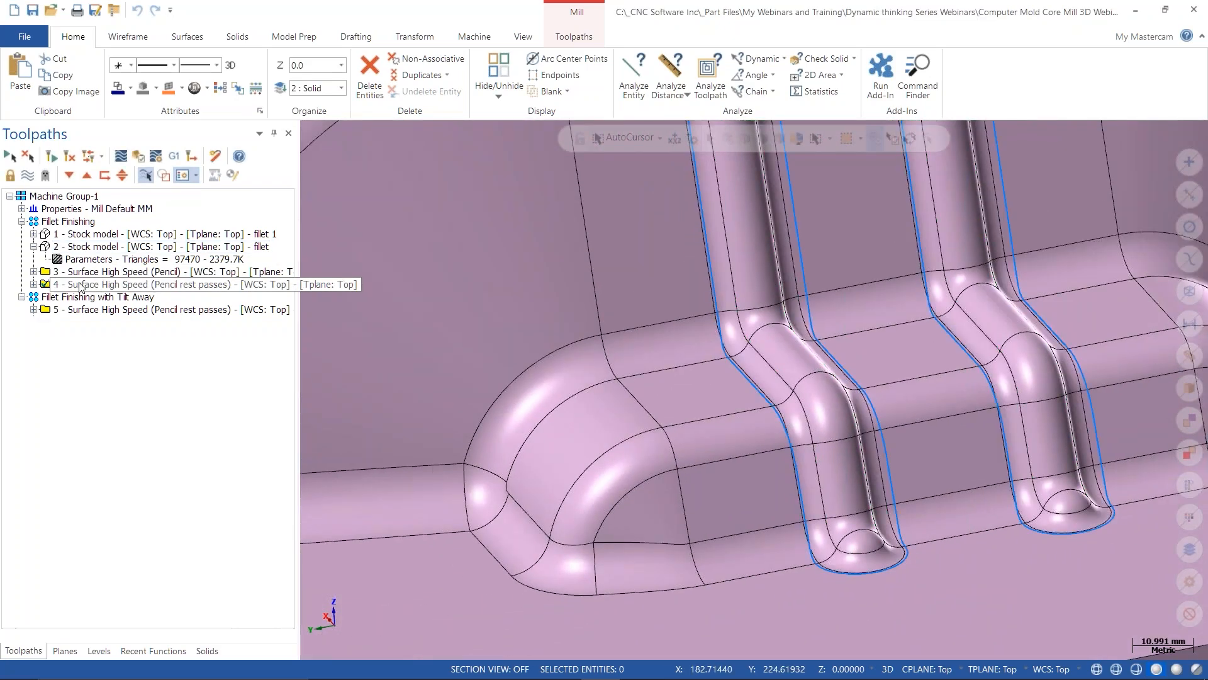
key("alt+s")
mouse_move(657, 363)
middle_mouse_down()
mouse_move(711, 378)
mouse_move(688, 390)
mouse_move(667, 378)
middle_mouse_up()
left_click(80, 247)
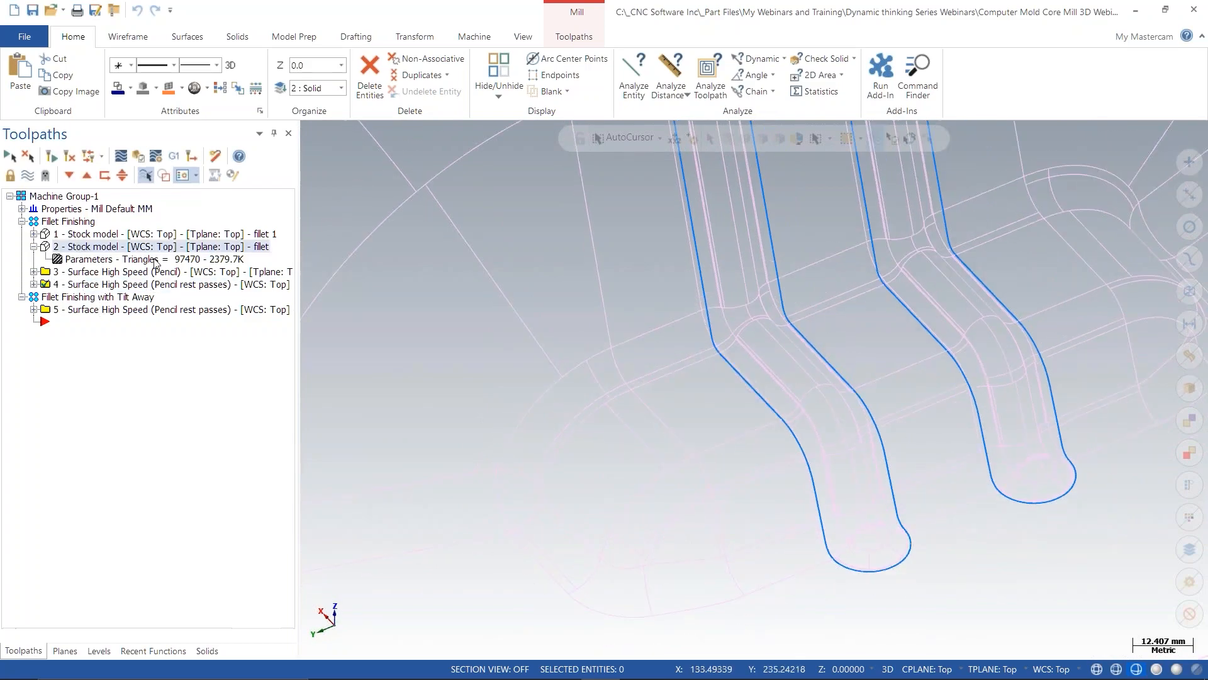
scroll(582, 410, "up", 3)
key("alt+s")
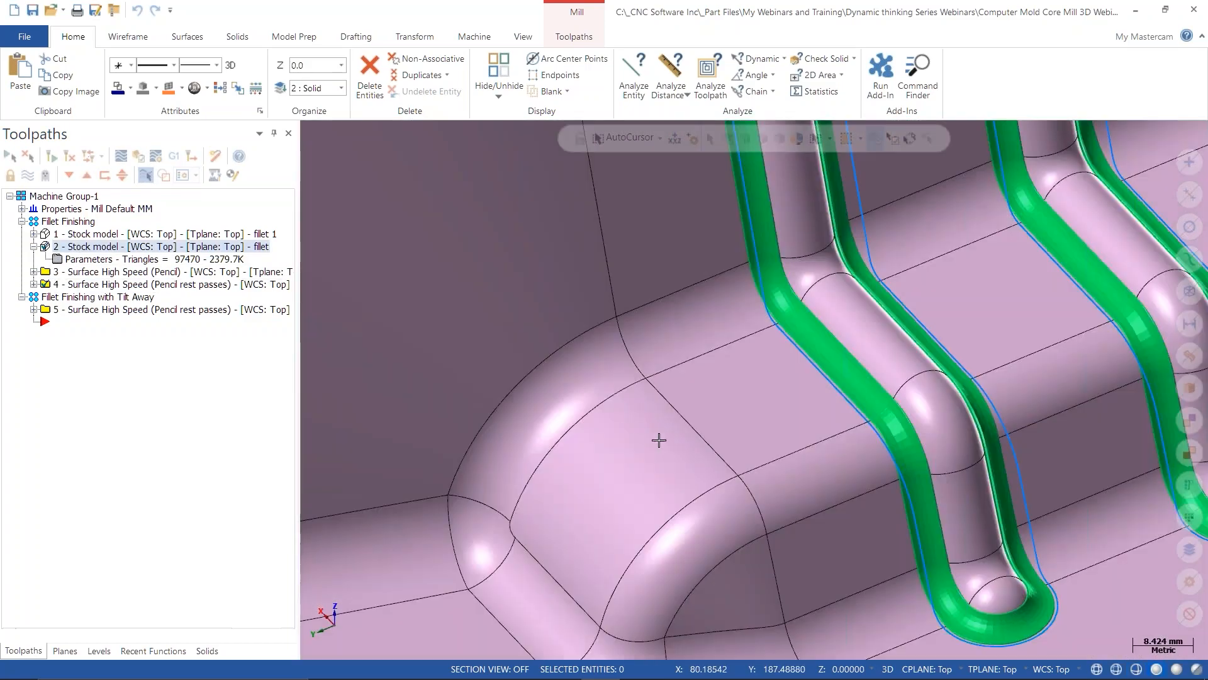
- Examine operation 2's fillet stock against the Pencil rest passes along both ribs, in wireframe and shaded, from several angles
middle_click_drag(732, 442, 850, 241)
scroll(851, 241, "up", 3)
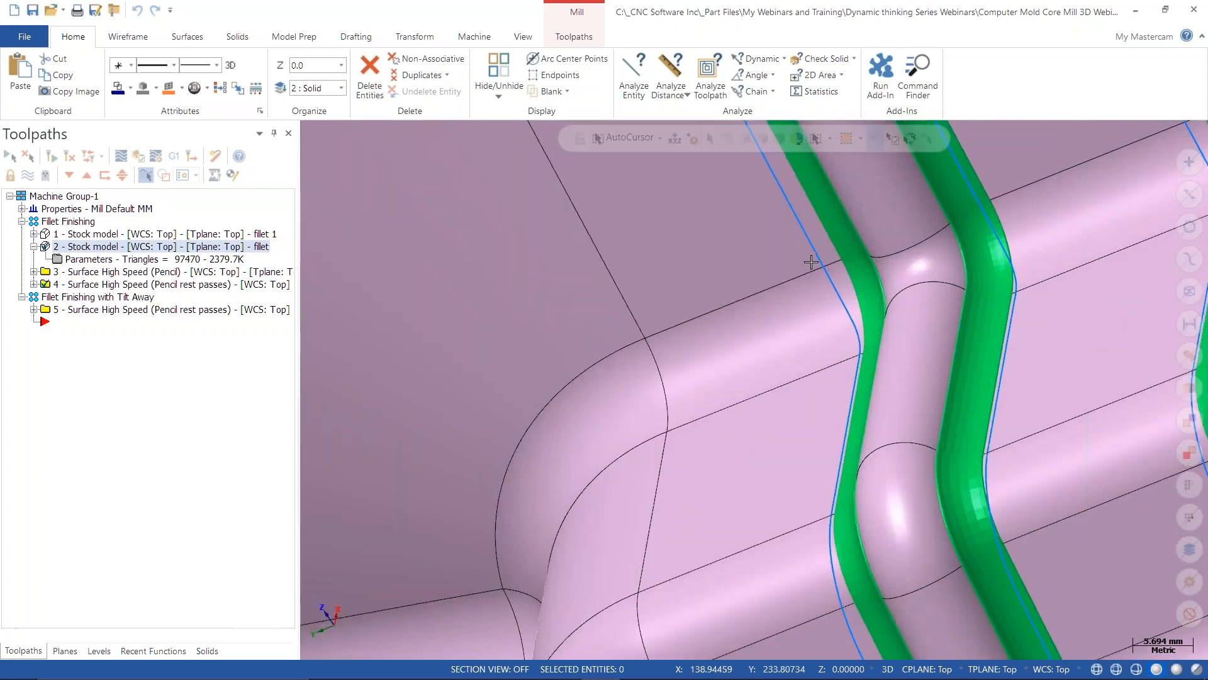
scroll(838, 257, "down", 2)
mouse_move(831, 329)
middle_mouse_down()
mouse_move(898, 311)
mouse_move(798, 378)
middle_mouse_up()
key("alt+s")
scroll(798, 378, "down", 7)
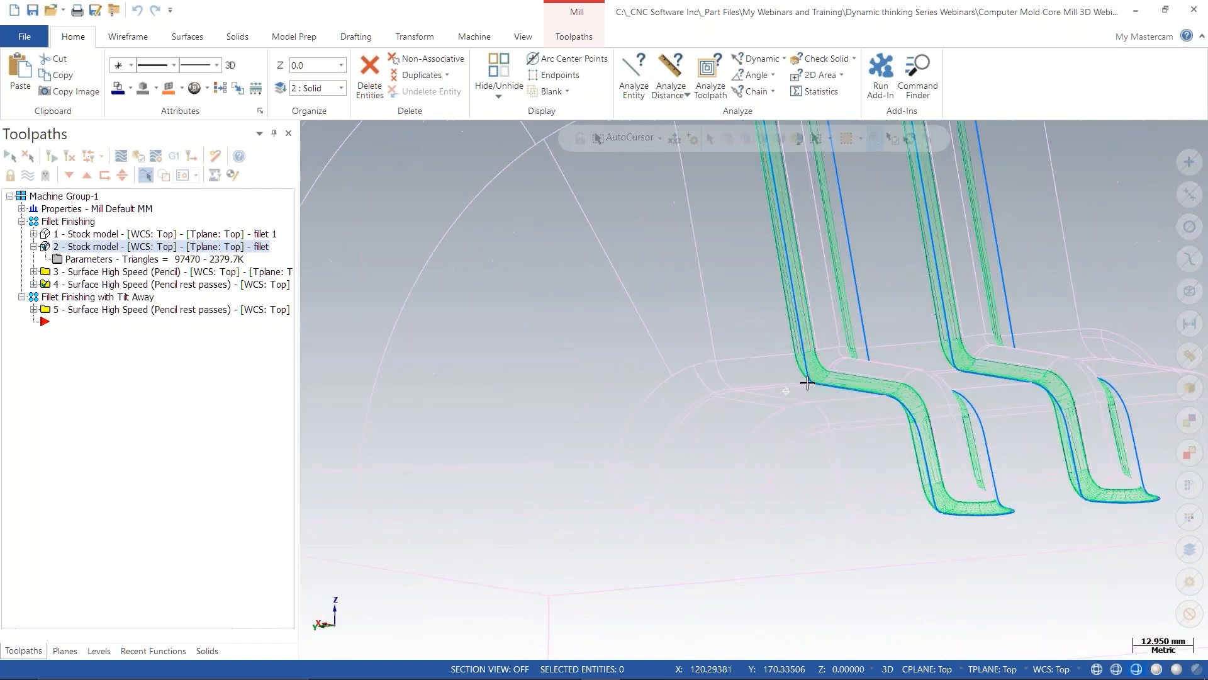
key("alt+s")
middle_click_drag(812, 435, 801, 423)
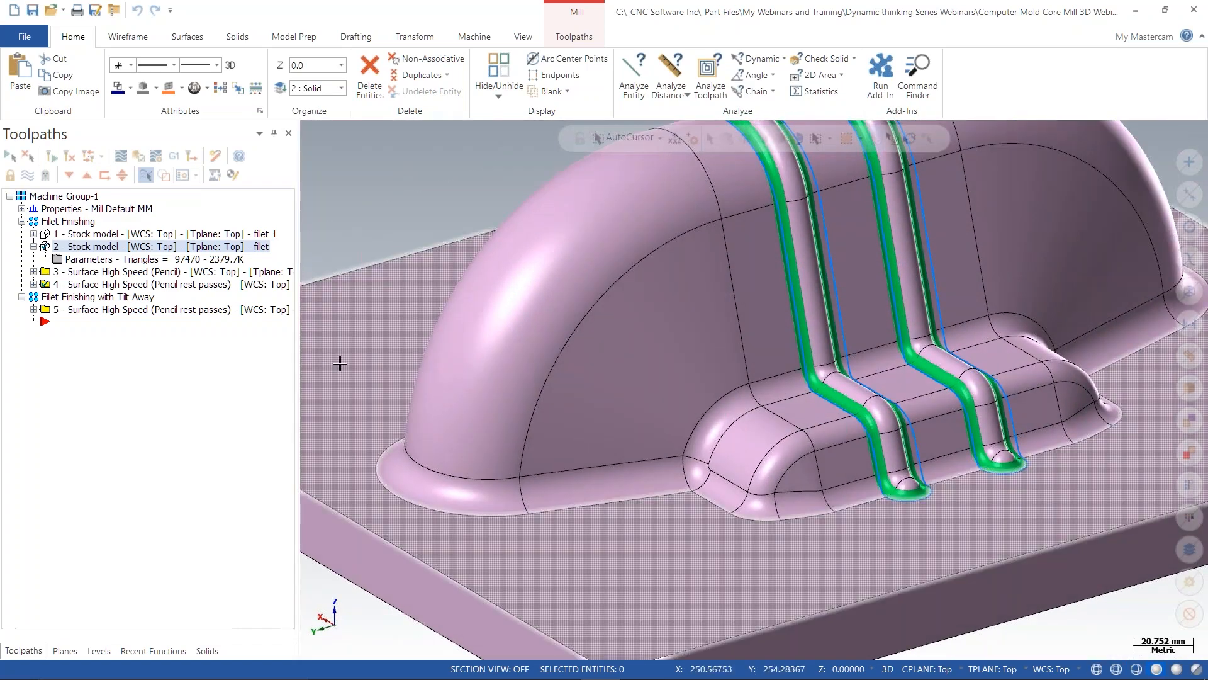
- Display operation 1's "fillet 1" stock model and examine the stock around the lower ends of both ribs
left_click(78, 235)
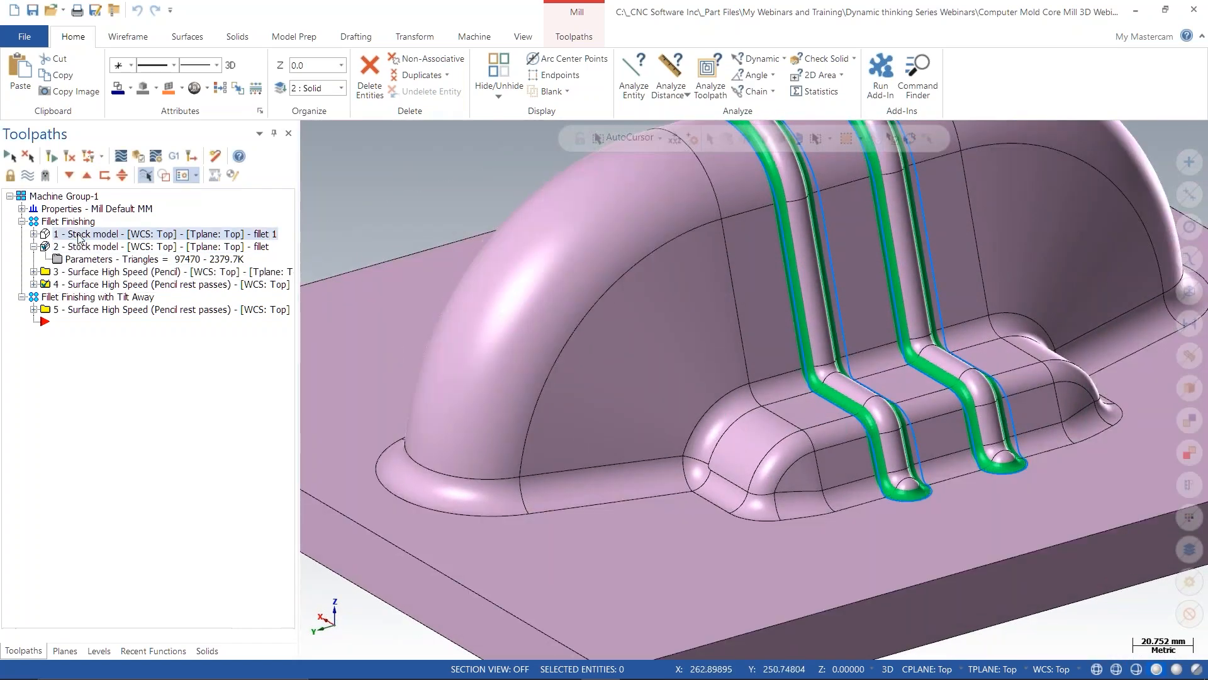
scroll(875, 450, "up", 5)
scroll(941, 456, "up", 2)
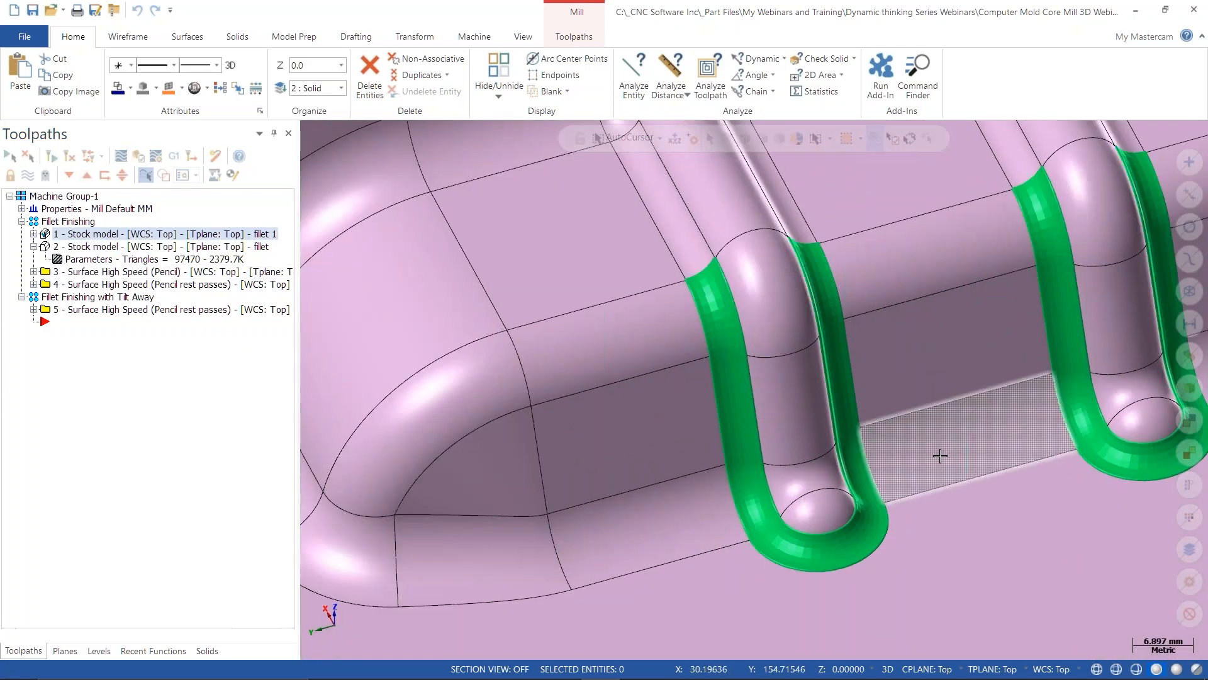
middle_click_drag(820, 465, 822, 442)
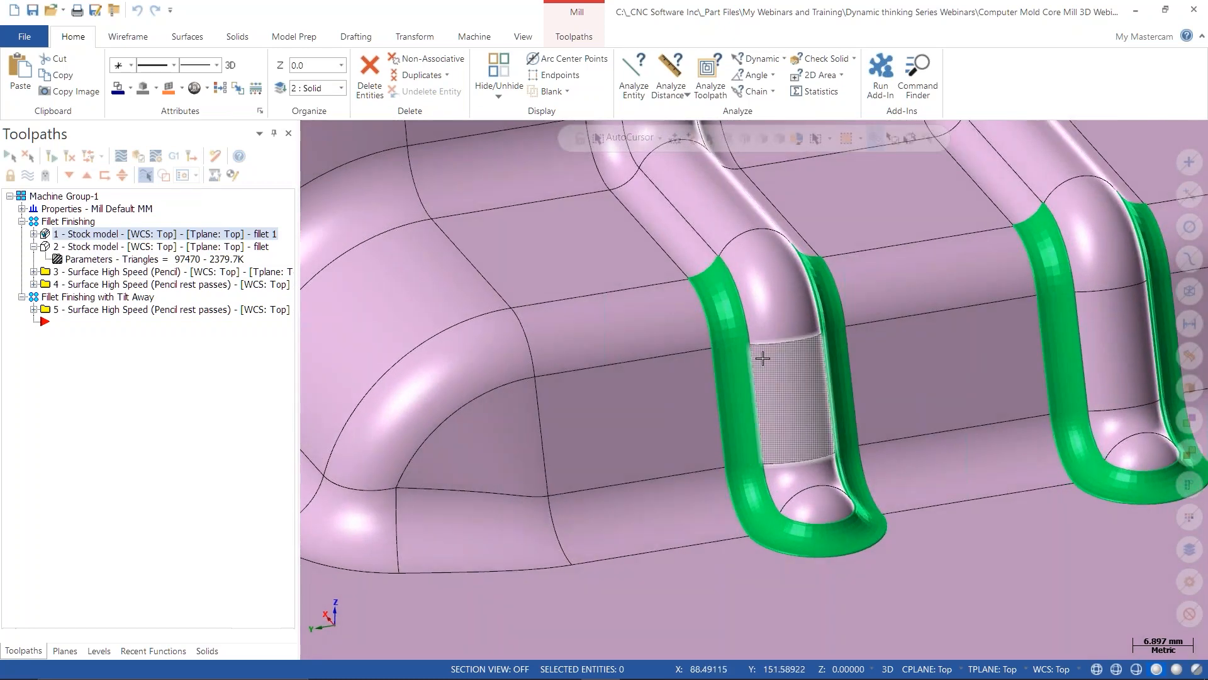
scroll(618, 429, "down", 3)
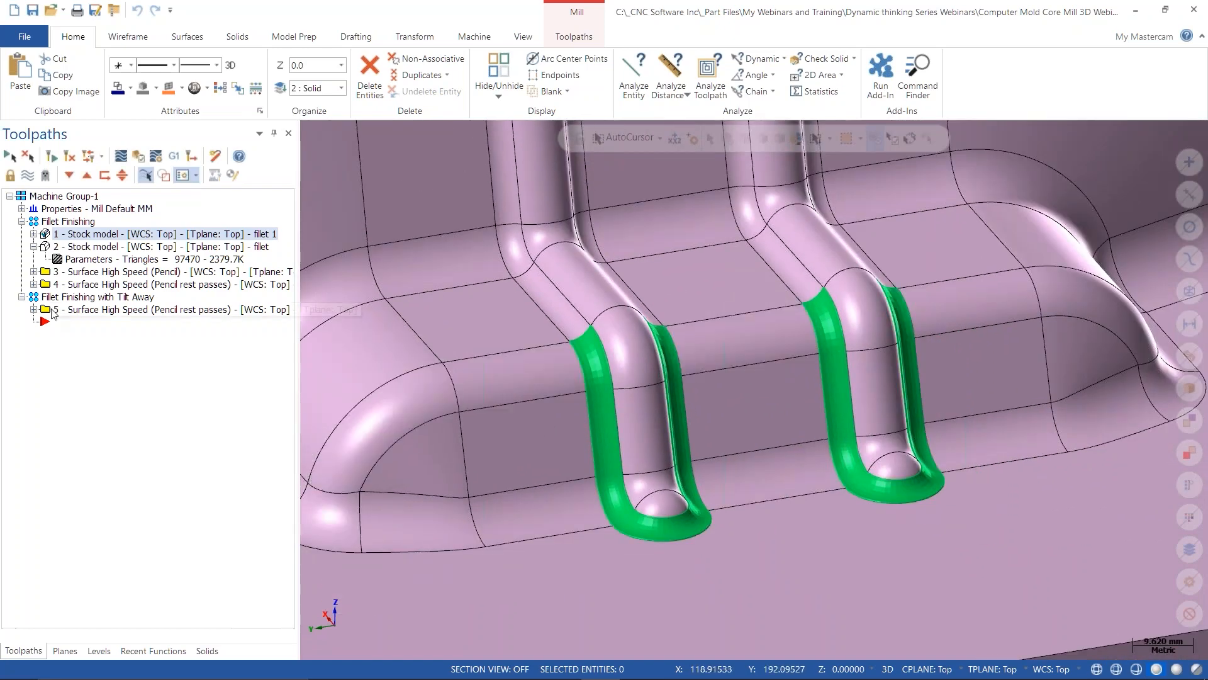
- Set operation 4's Pencil rest passes to compute remaining stock from operation 1's "fillet 1" stock model
left_click(34, 284)
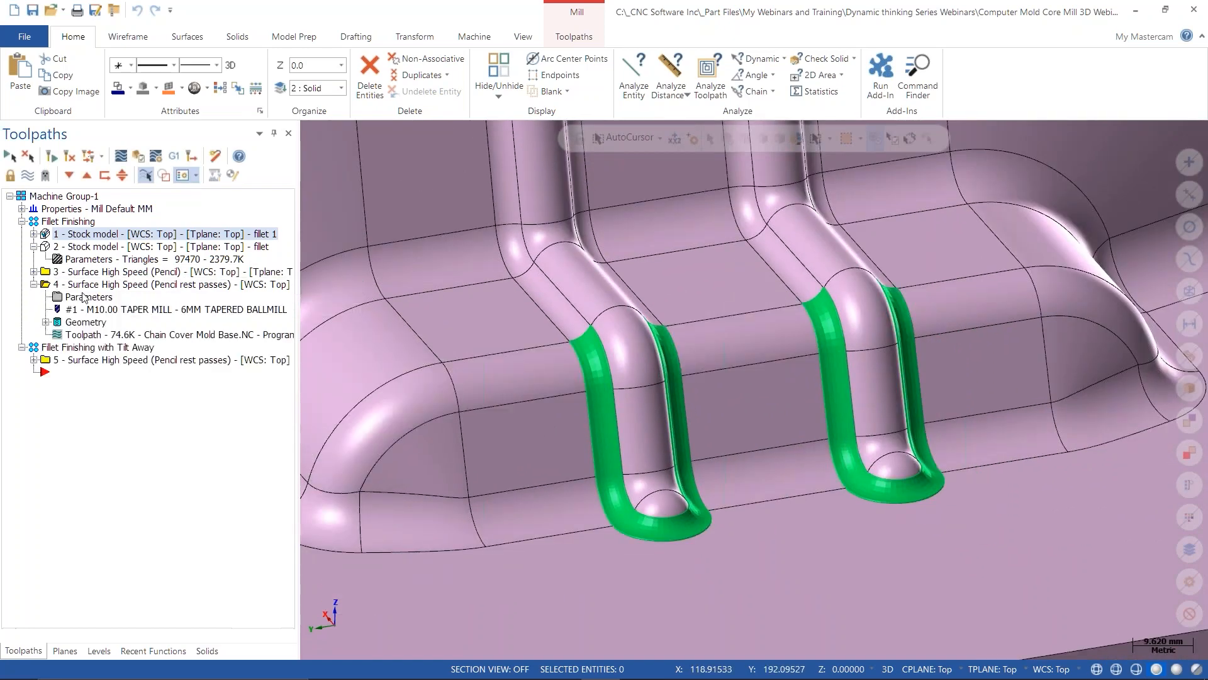
left_click(89, 296)
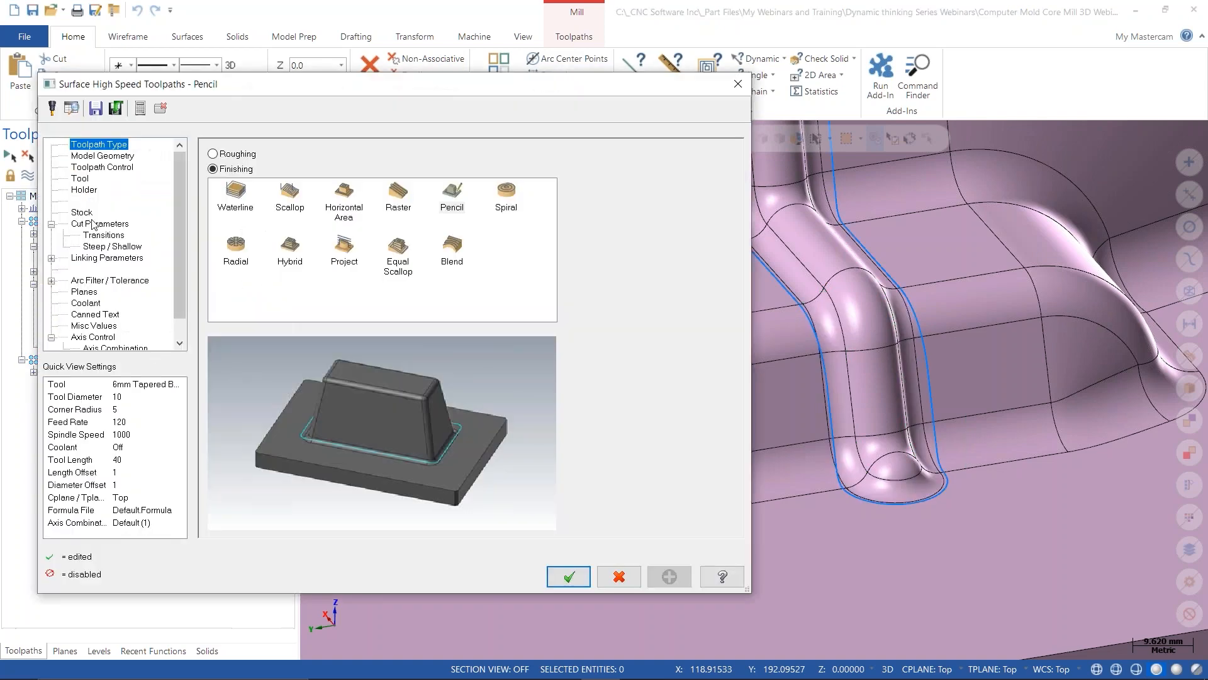
left_click(87, 213)
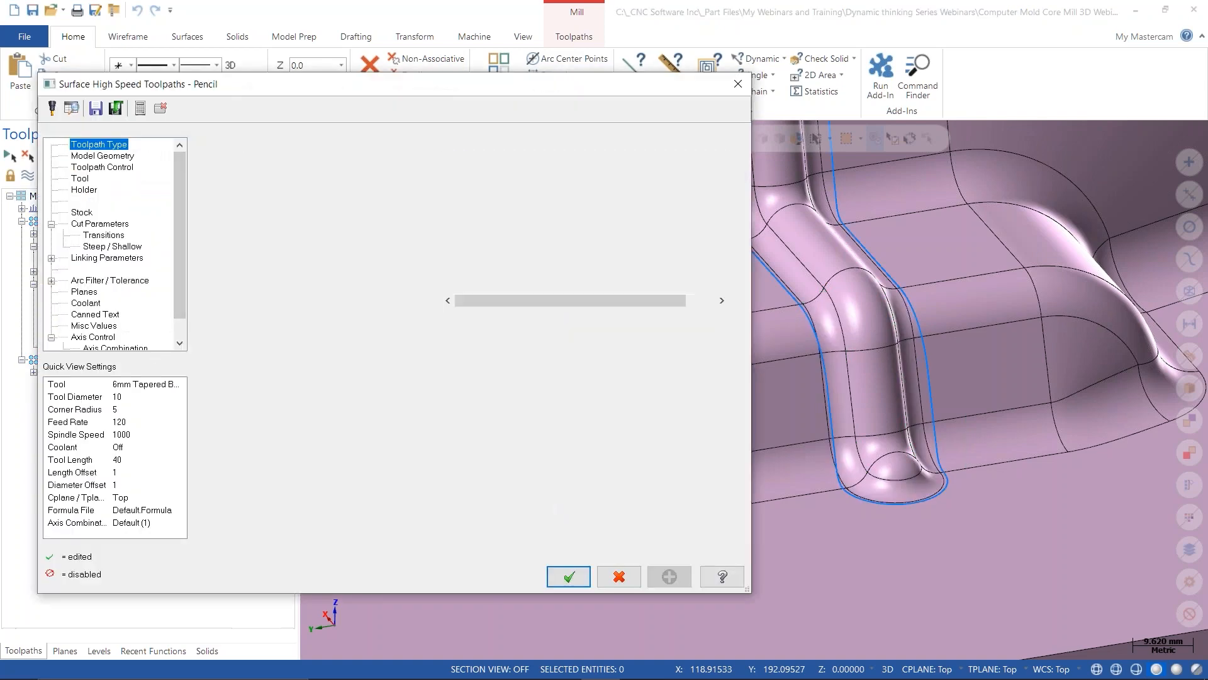
left_click(509, 195)
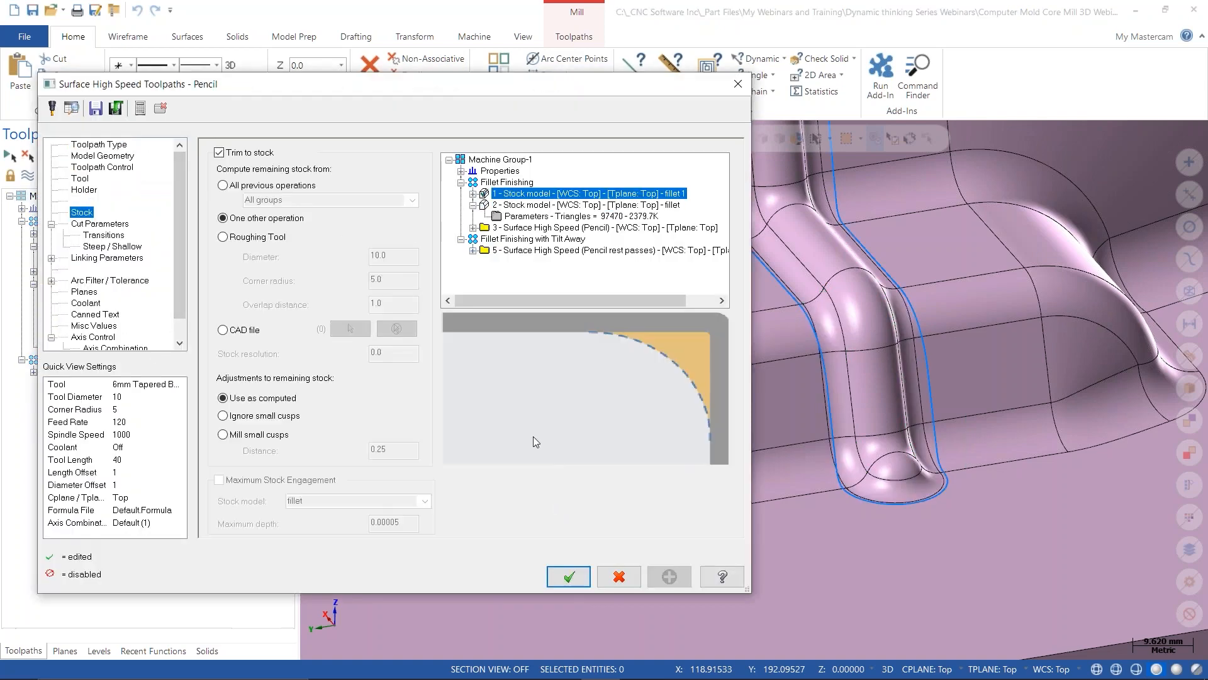
left_click(569, 582)
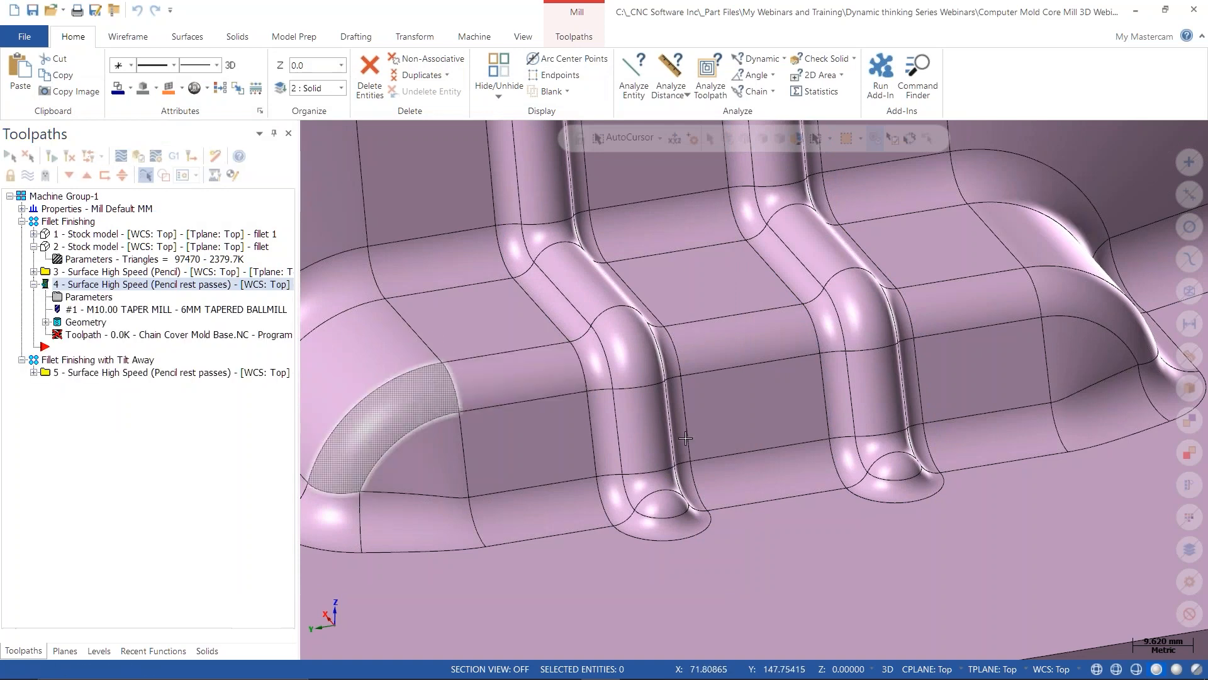
- Backplot operation 4's regenerated Pencil rest passes and examine the cuts around the lower rib fillets
scroll(661, 442, "up", 2)
mouse_move(552, 450)
middle_mouse_down()
mouse_move(648, 432)
mouse_move(491, 490)
mouse_move(519, 475)
middle_mouse_up()
left_click(120, 157)
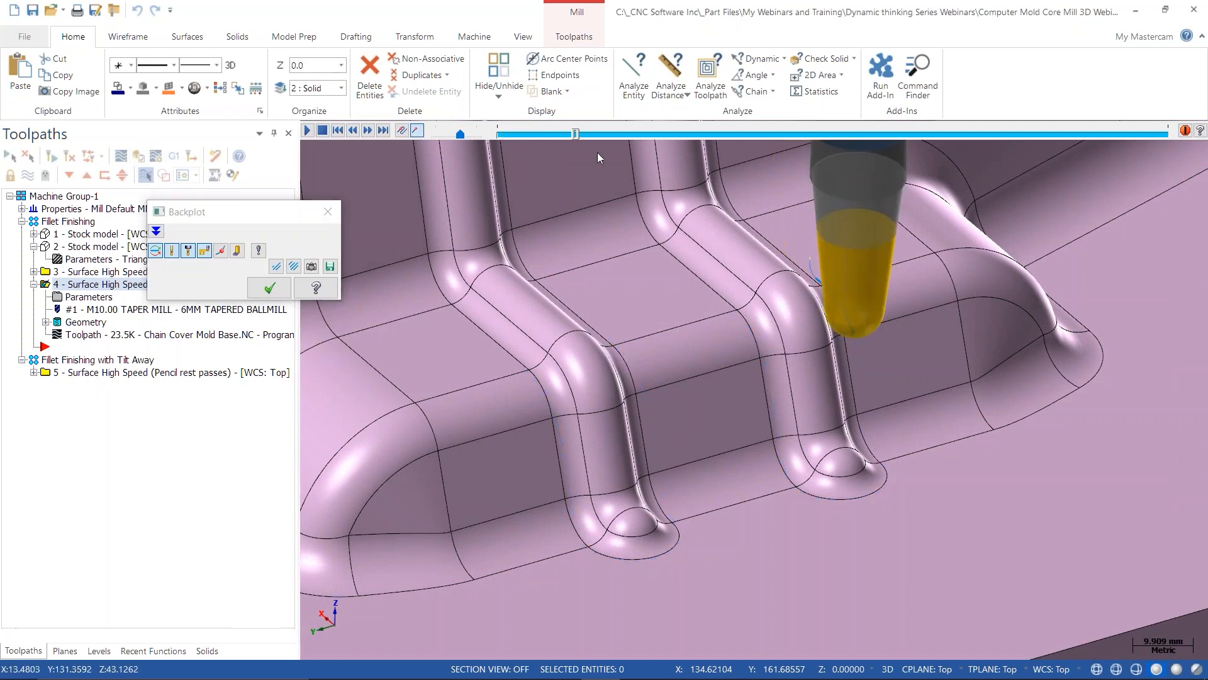
middle_click_drag(1172, 196, 828, 387)
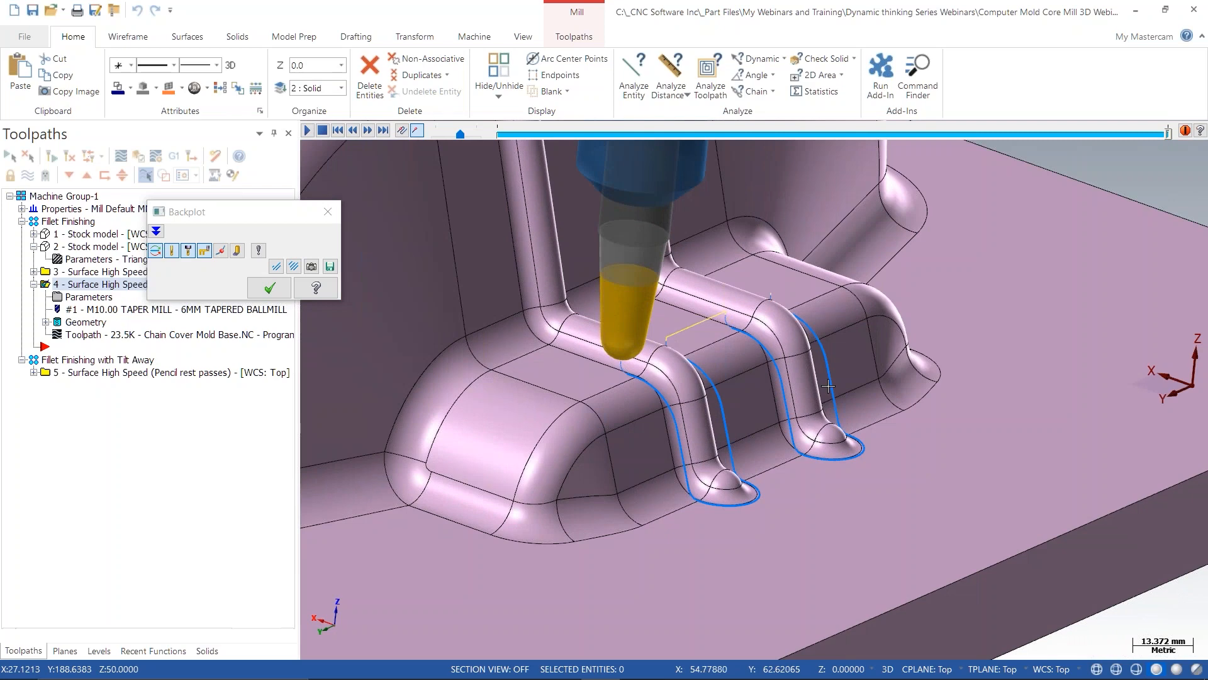
scroll(536, 479, "down", 6)
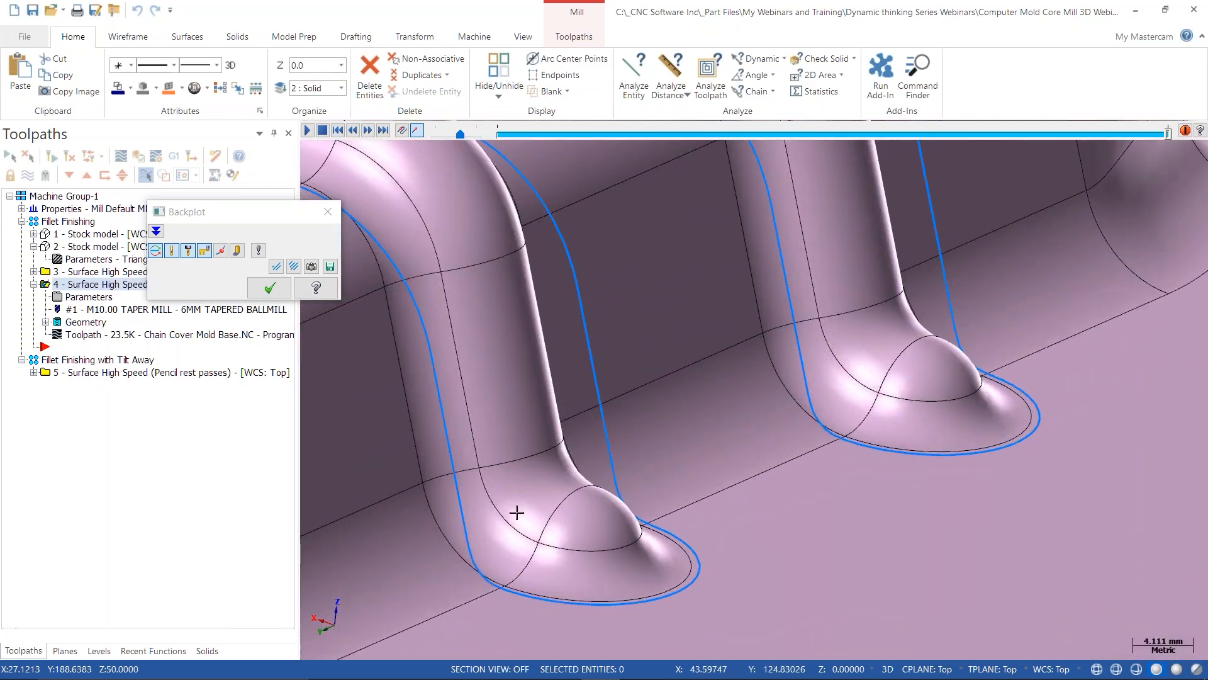
left_click(270, 288)
- Display operation 2's fillet stock model and examine its extent along the full length of the ribs
left_click(80, 273)
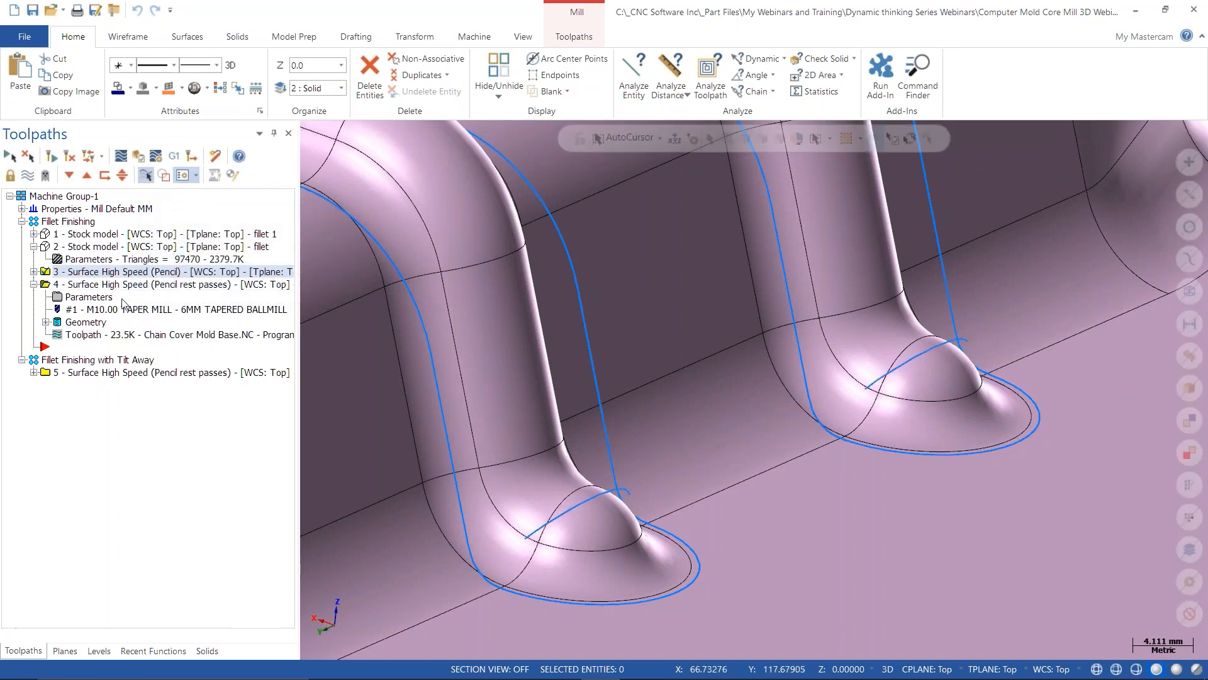
left_click(95, 246)
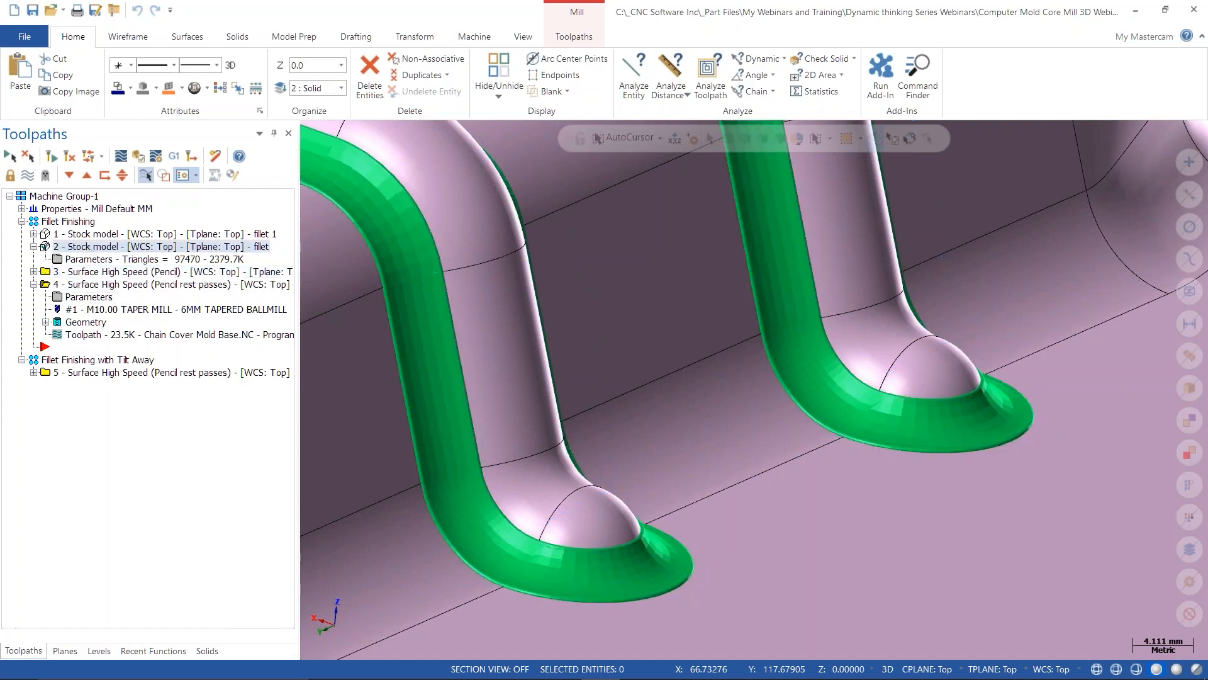
scroll(822, 434, "down", 1)
scroll(823, 434, "down", 5)
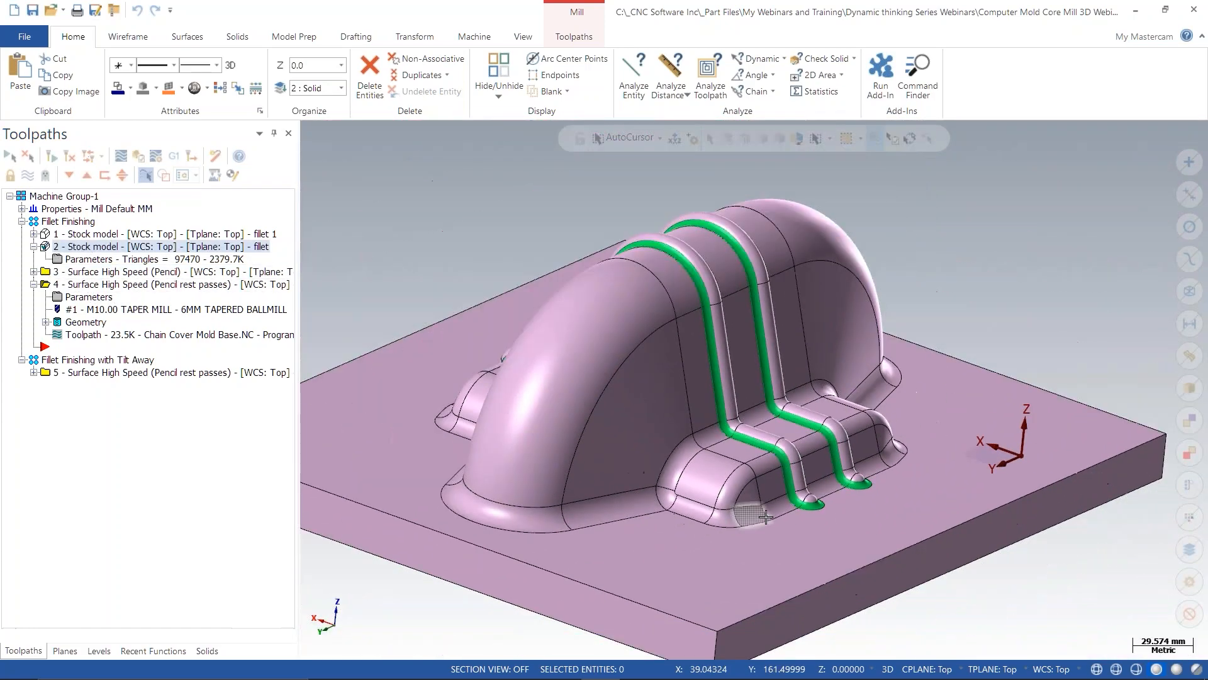
mouse_move(833, 481)
middle_mouse_down()
mouse_move(741, 502)
mouse_move(736, 470)
mouse_move(837, 475)
middle_mouse_up()
middle_click_drag(723, 359, 728, 343)
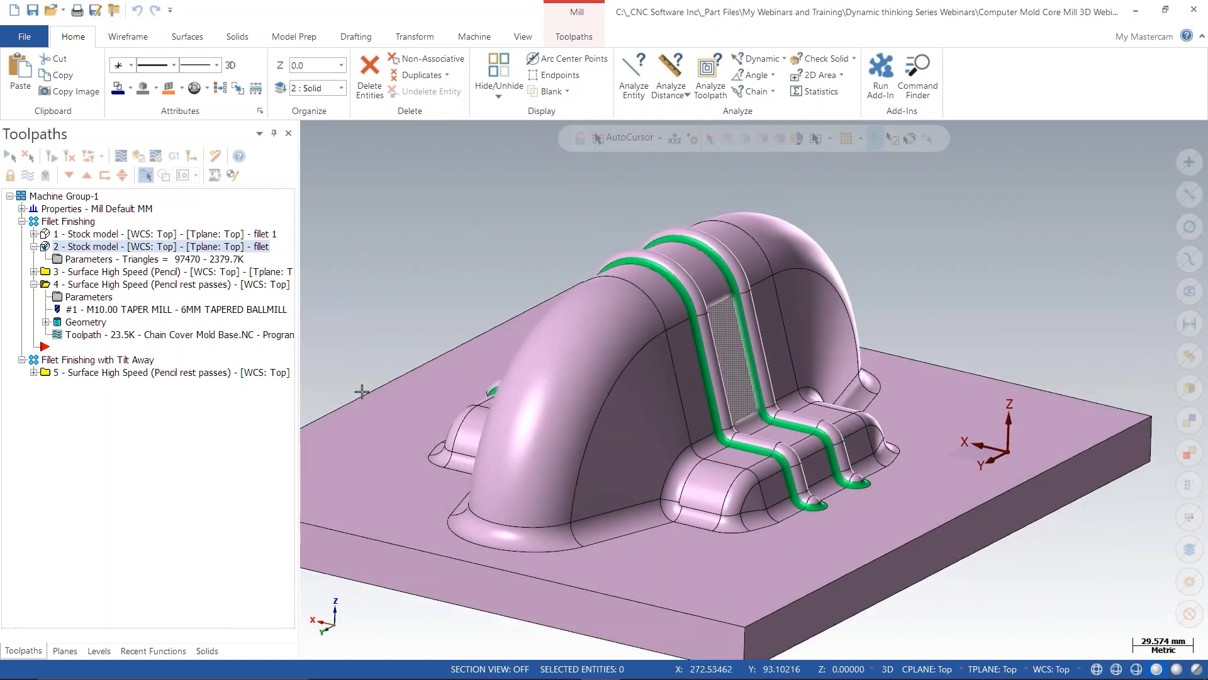
- Display operation 4's trimmed Pencil rest passes on the whole part and briefly start a backplot
left_click(34, 284)
left_click(76, 284)
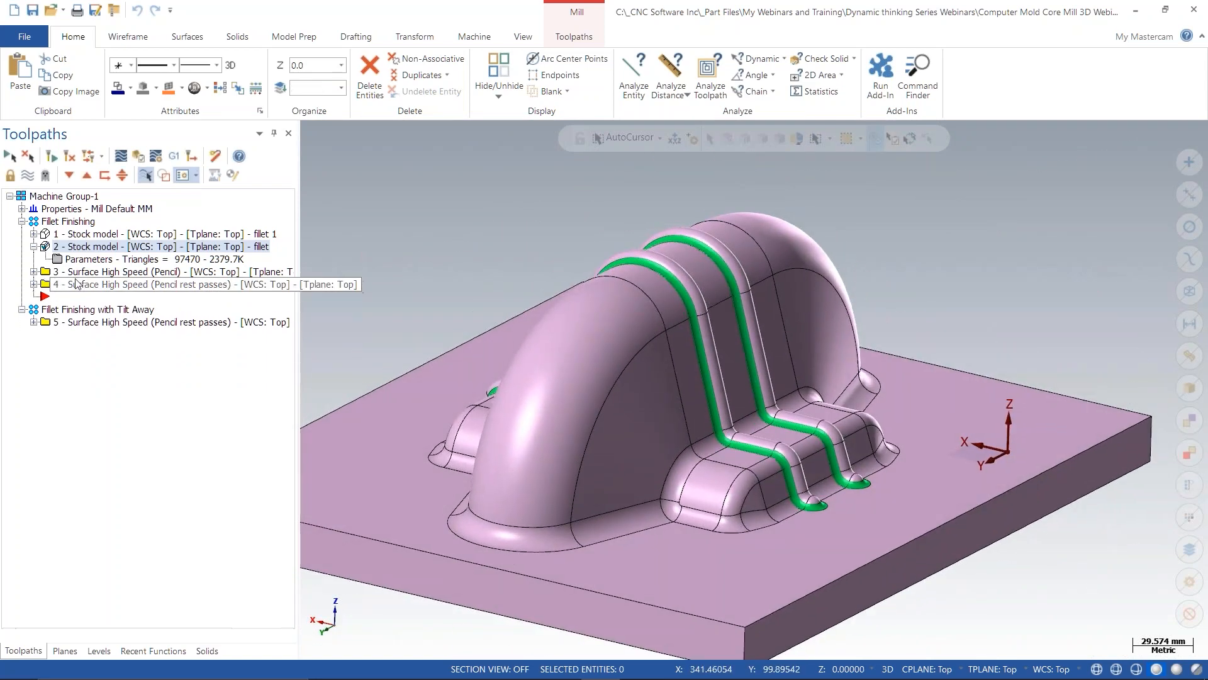
left_click(118, 159)
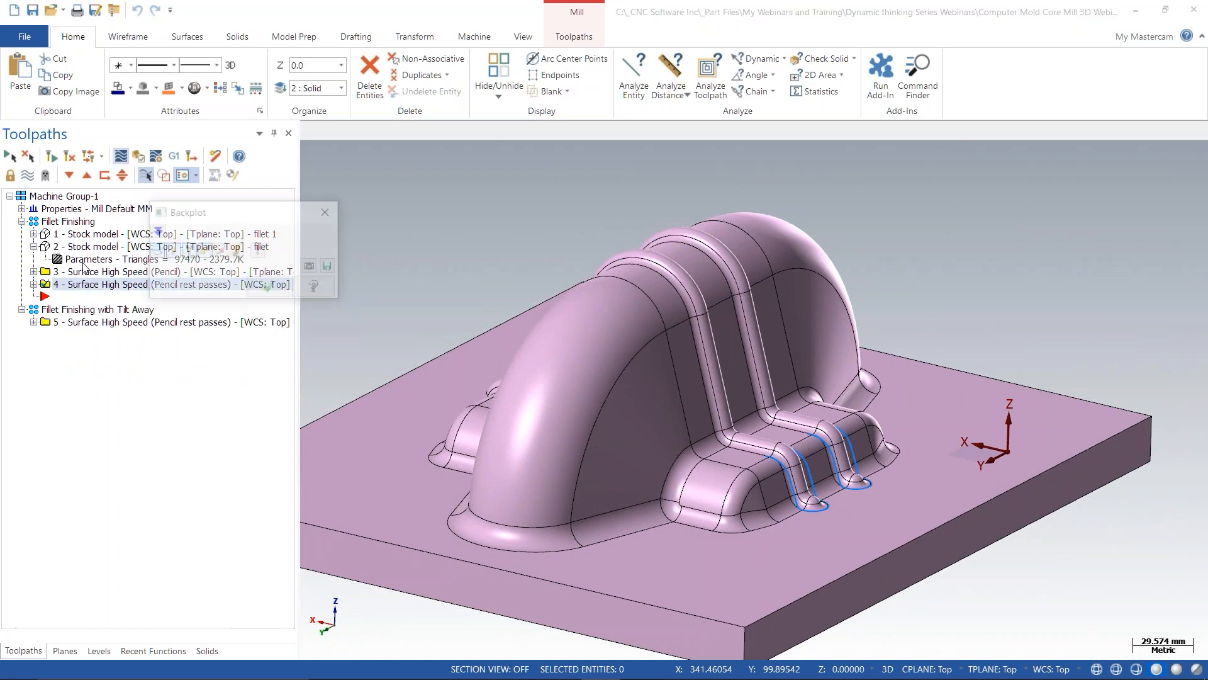
key("Escape")
- Reload the part file, discarding the unsaved changes to "2 Pencil isolation.mcam"
left_click(10, 156)
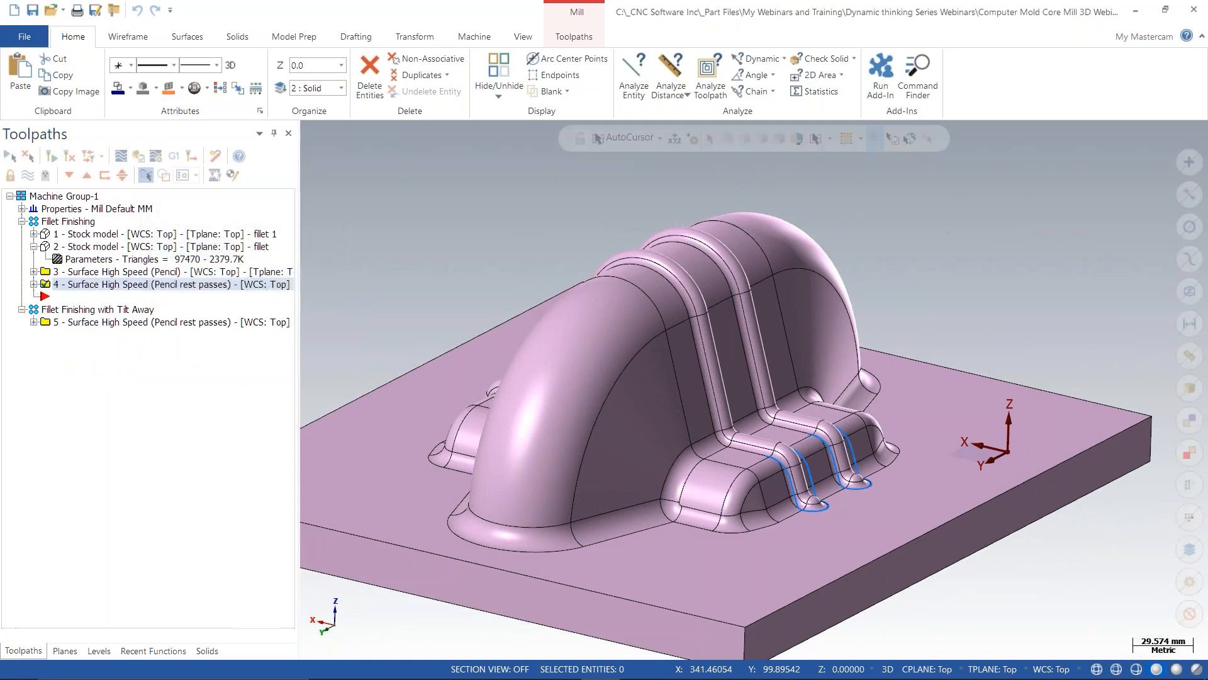
left_click_drag(2, 535, 705, 309)
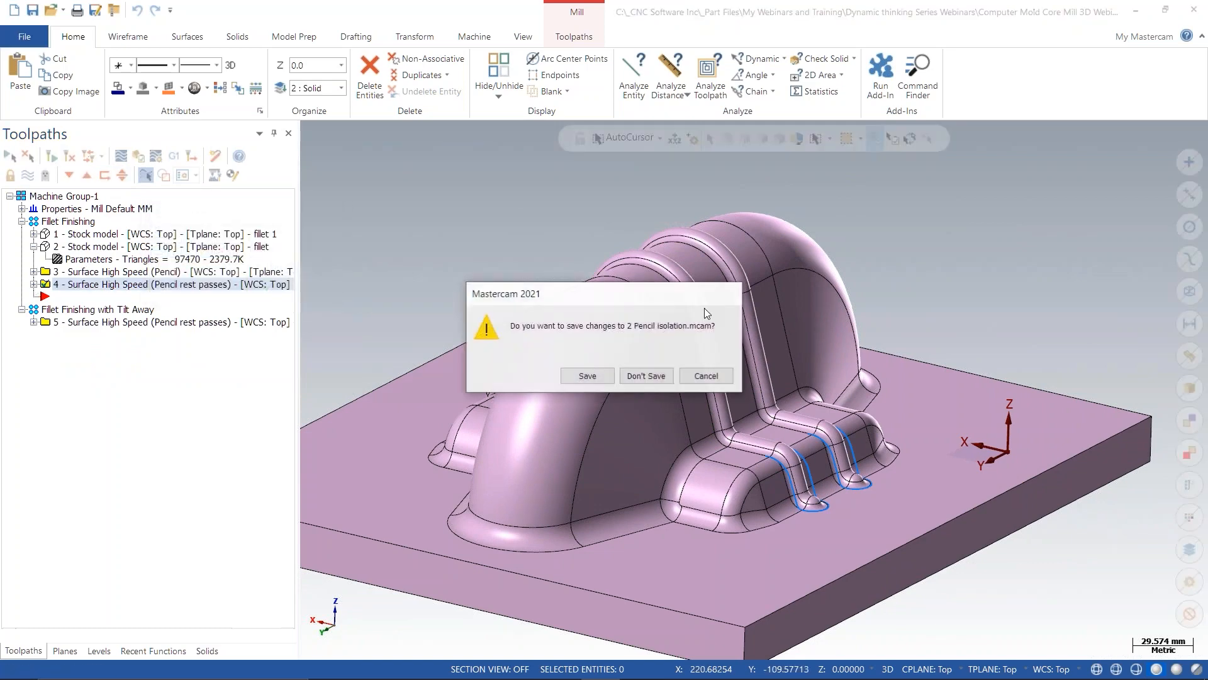
left_click(643, 376)
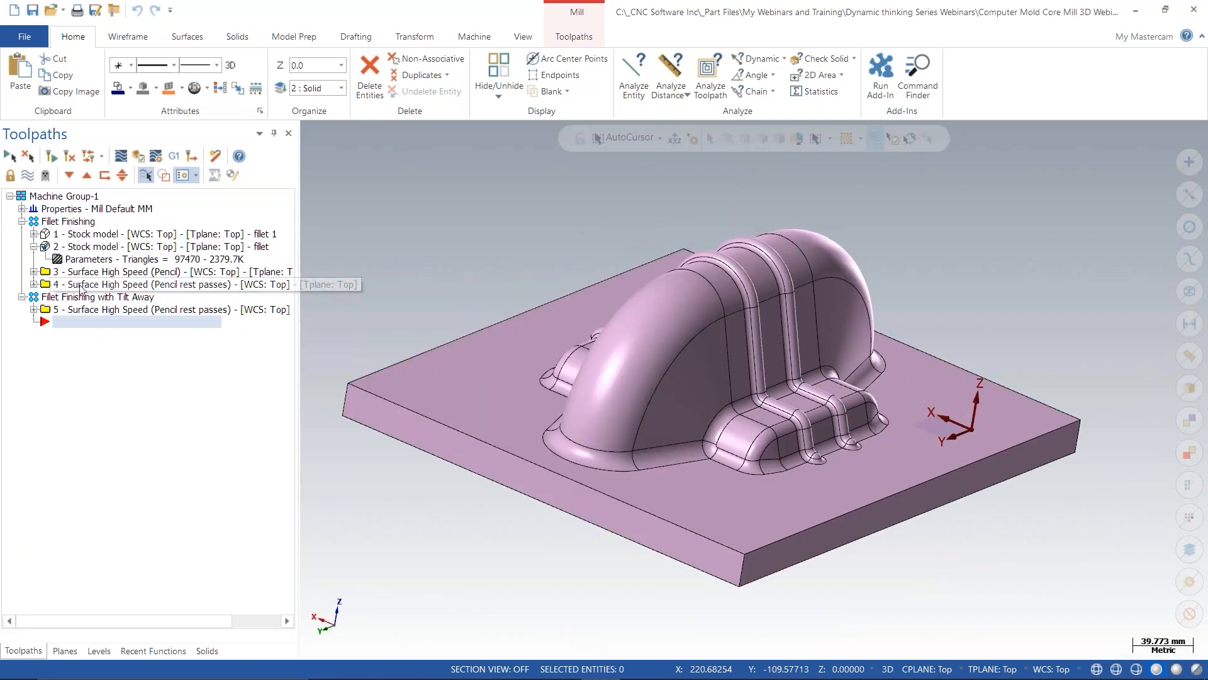
- Backplot operation 4's full Pencil rest passes and advance the tool to the steep rib wall
left_click(80, 287)
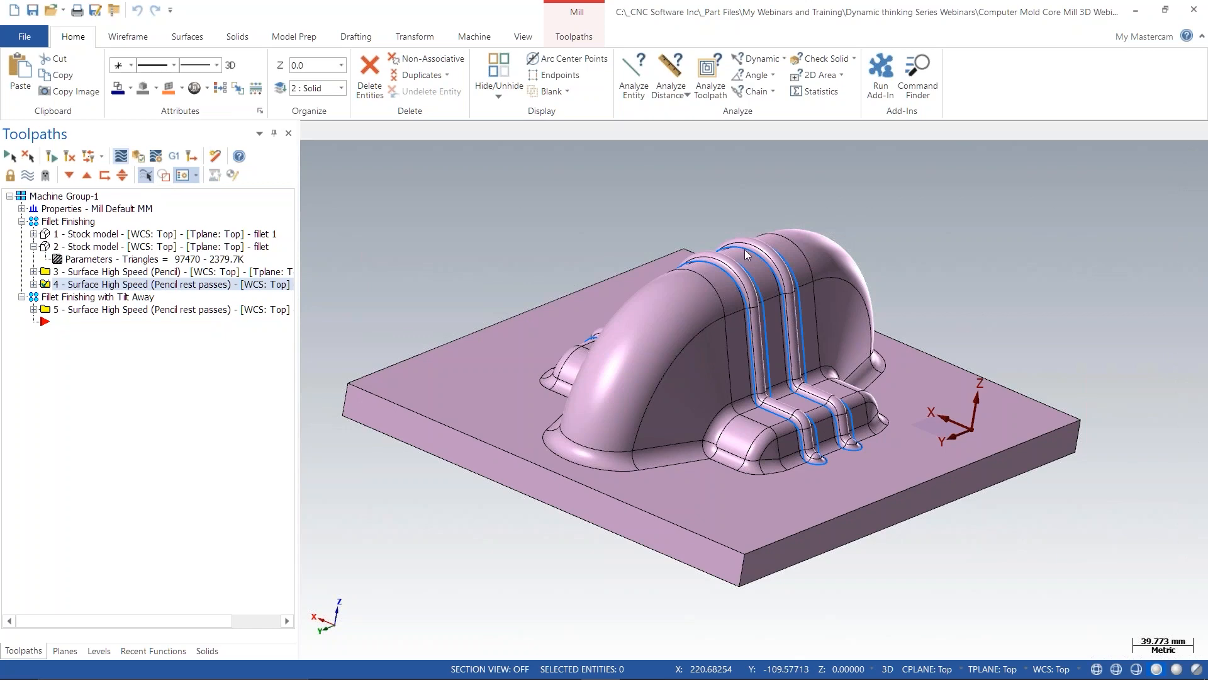
scroll(811, 245, "up", 5)
middle_click_drag(640, 284, 945, 519)
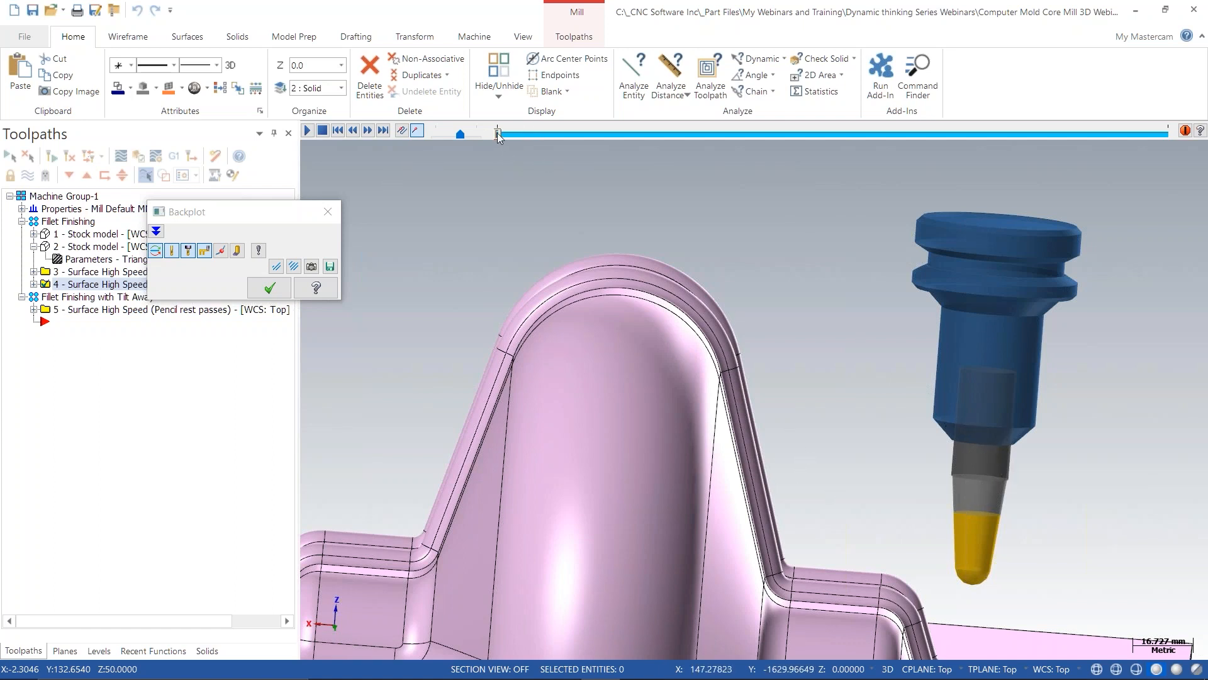
left_click_drag(504, 134, 551, 134)
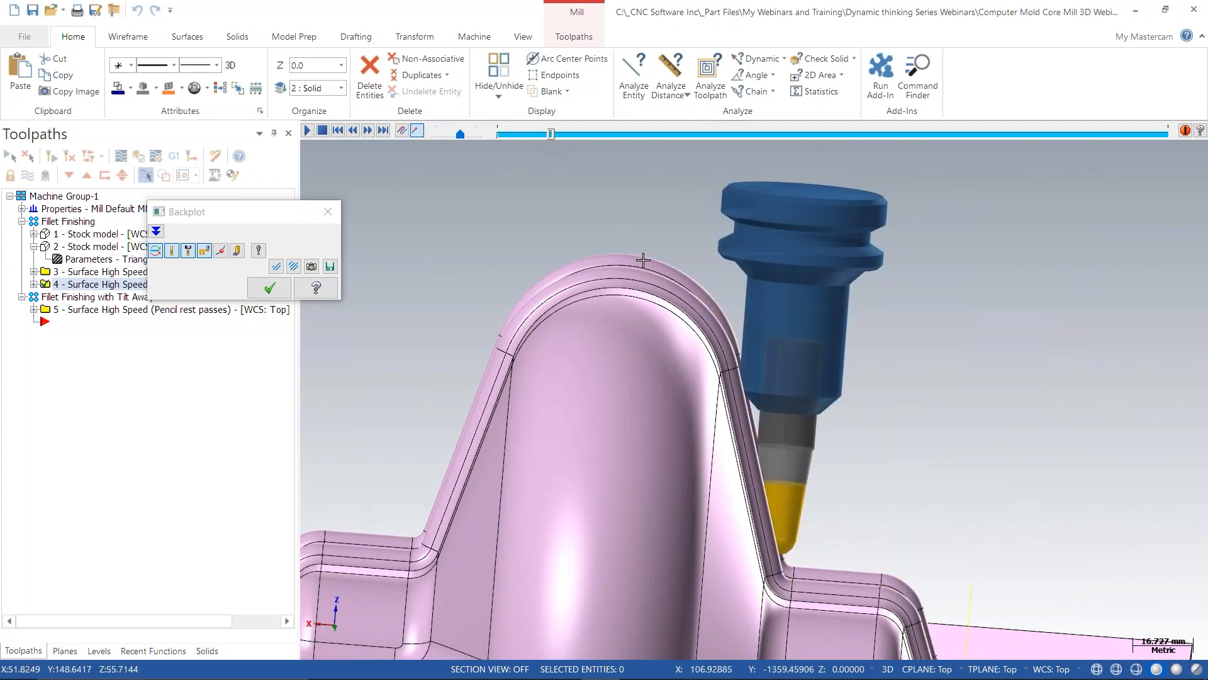
- Examine the tool holder's clearance to the steep ribs from several angles, and close the backplot
scroll(720, 394, "up", 2)
middle_click_drag(719, 394, 617, 391)
scroll(807, 407, "up", 2)
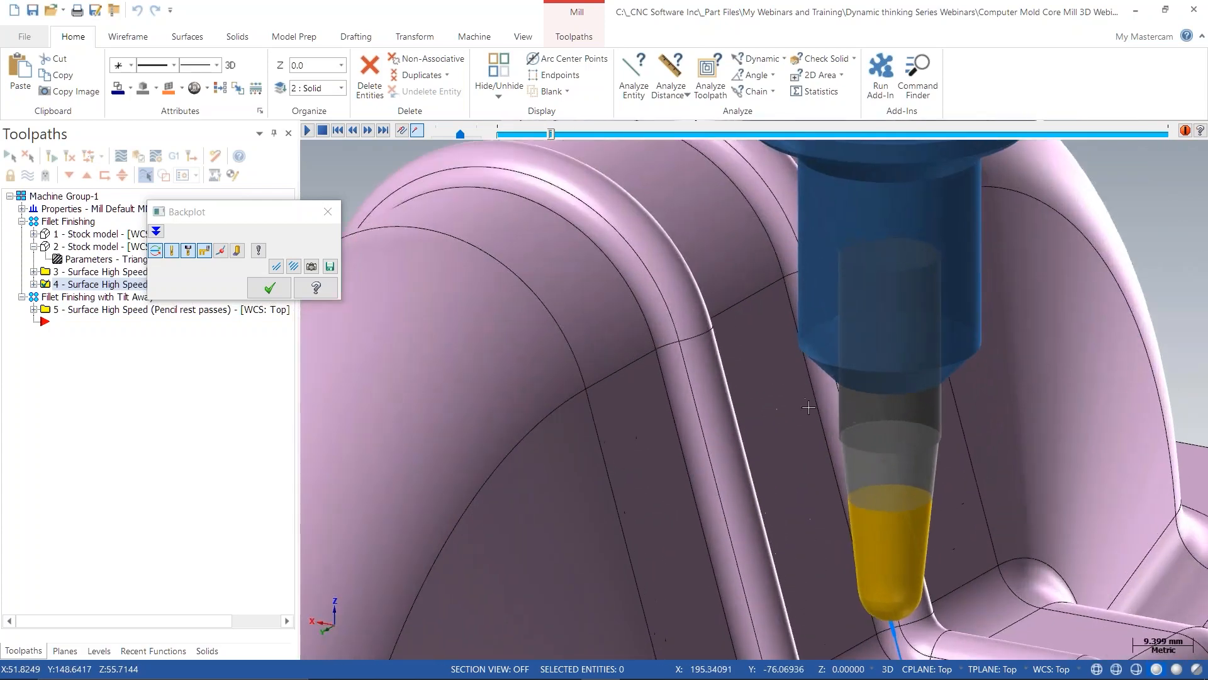
middle_click_drag(806, 407, 900, 312)
scroll(841, 296, "up", 8)
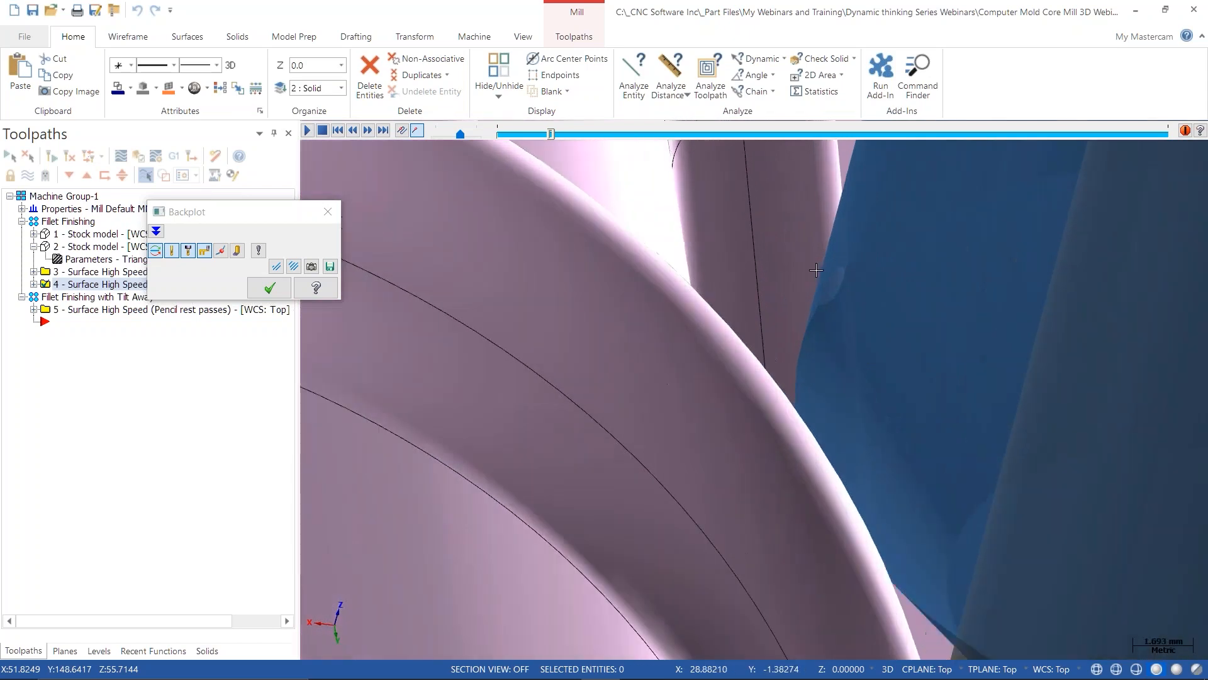
scroll(841, 296, "up", 3)
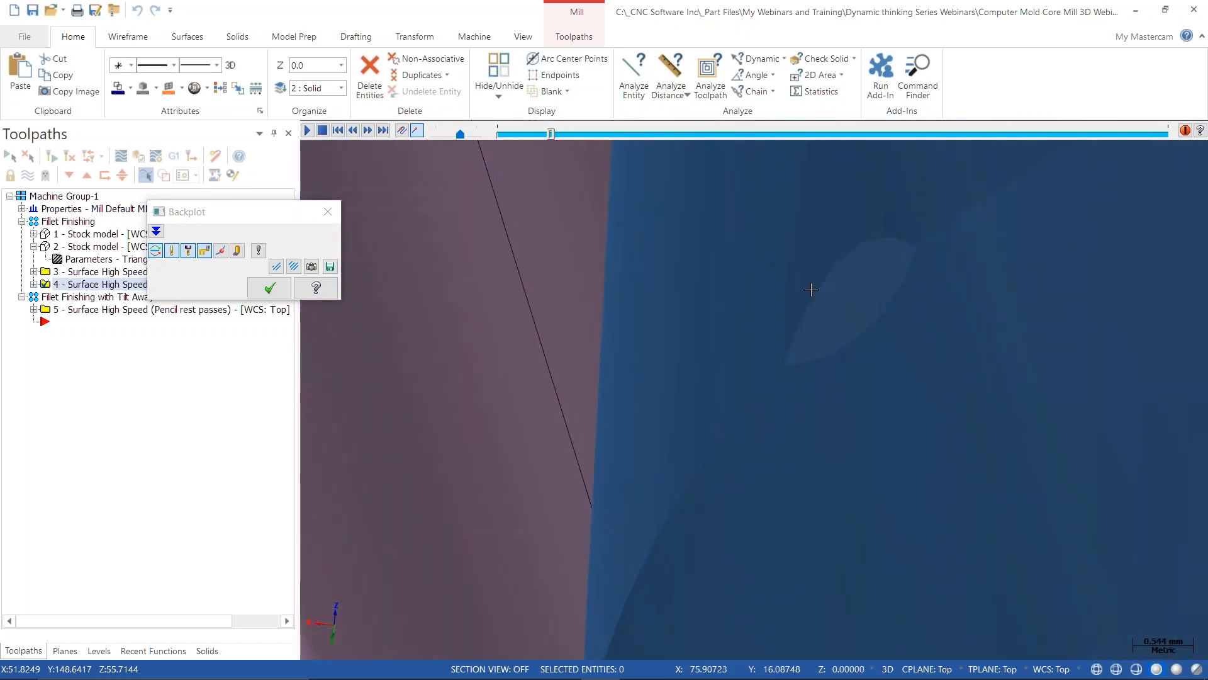
scroll(812, 312, "down", 11)
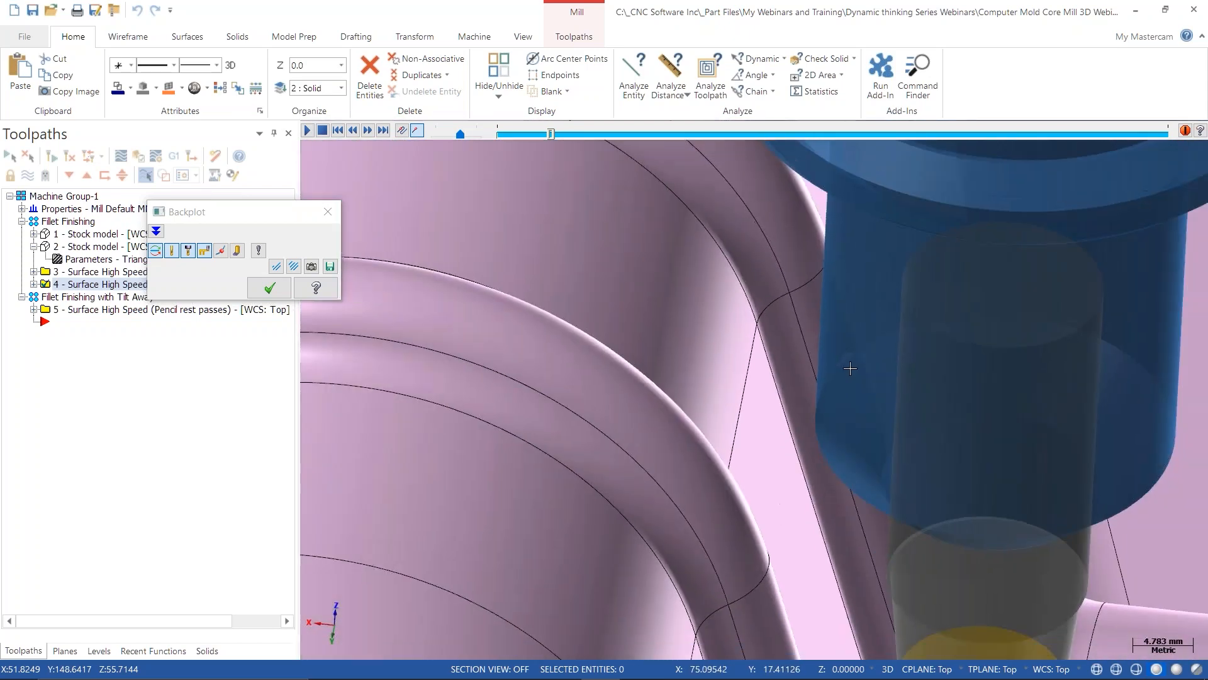
scroll(843, 356, "down", 4)
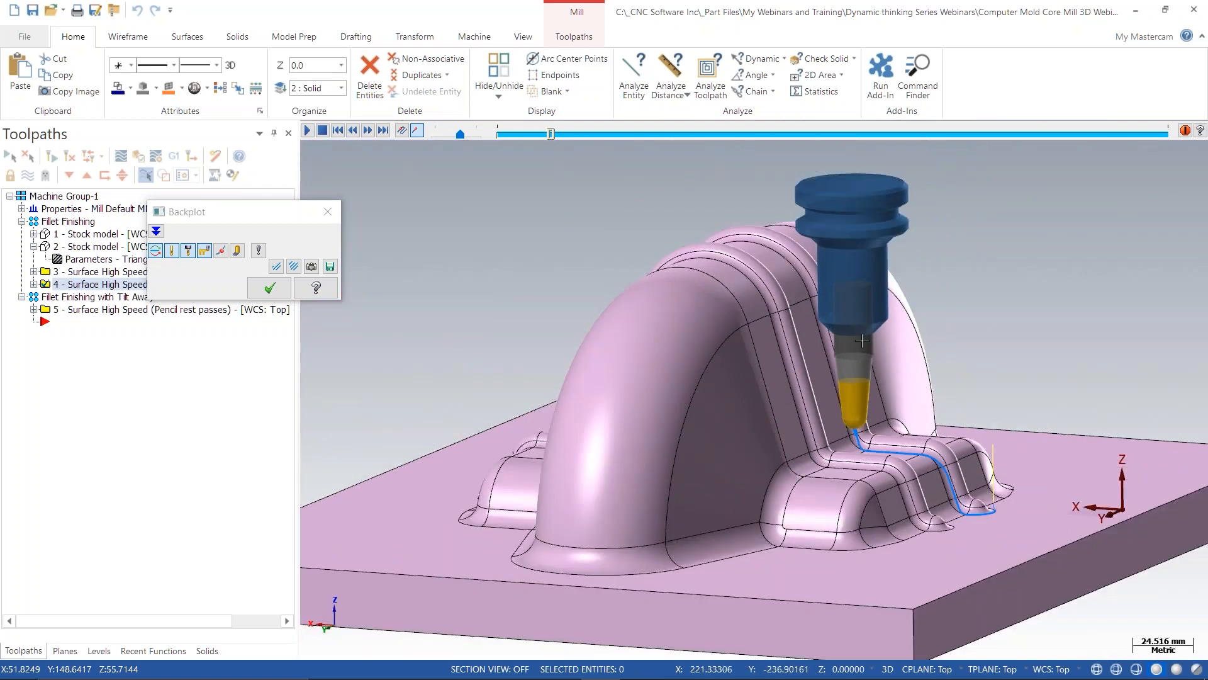
scroll(722, 357, "down", 4)
mouse_move(723, 357)
middle_mouse_down()
mouse_move(832, 357)
mouse_move(730, 362)
middle_mouse_up()
key("Escape")
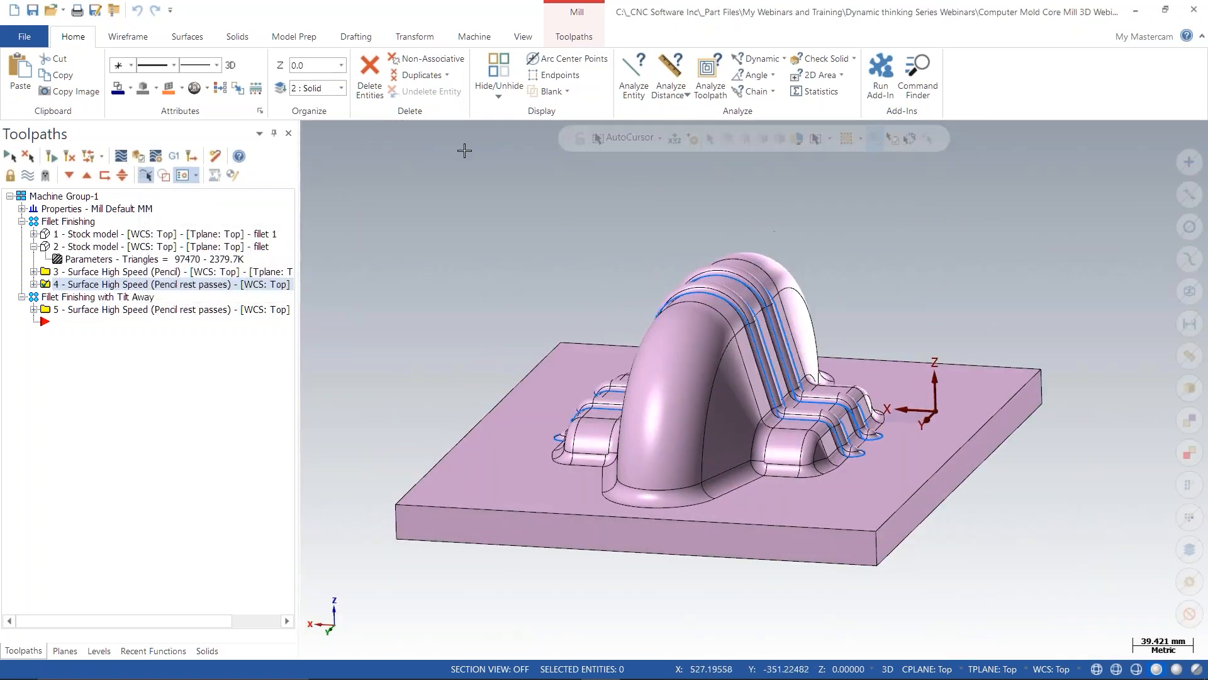
- Show the part from the front and turn on Vectors in the advanced toolpath display
right_click(509, 226)
left_click(558, 329)
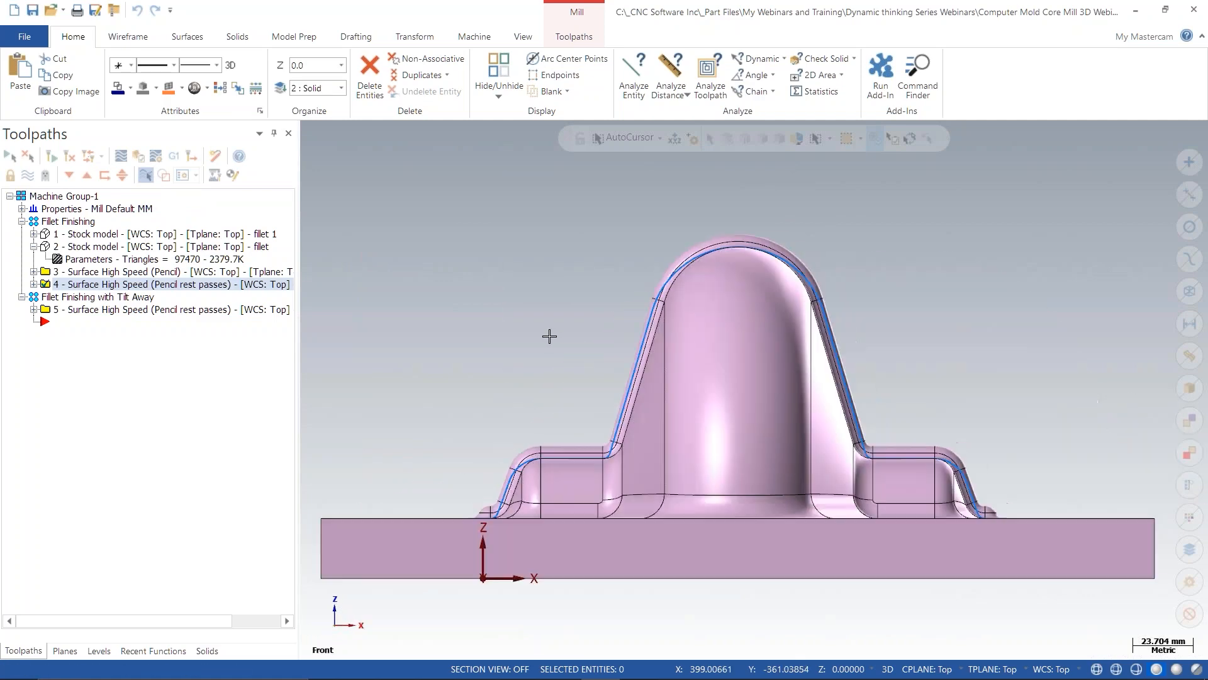
left_click(524, 37)
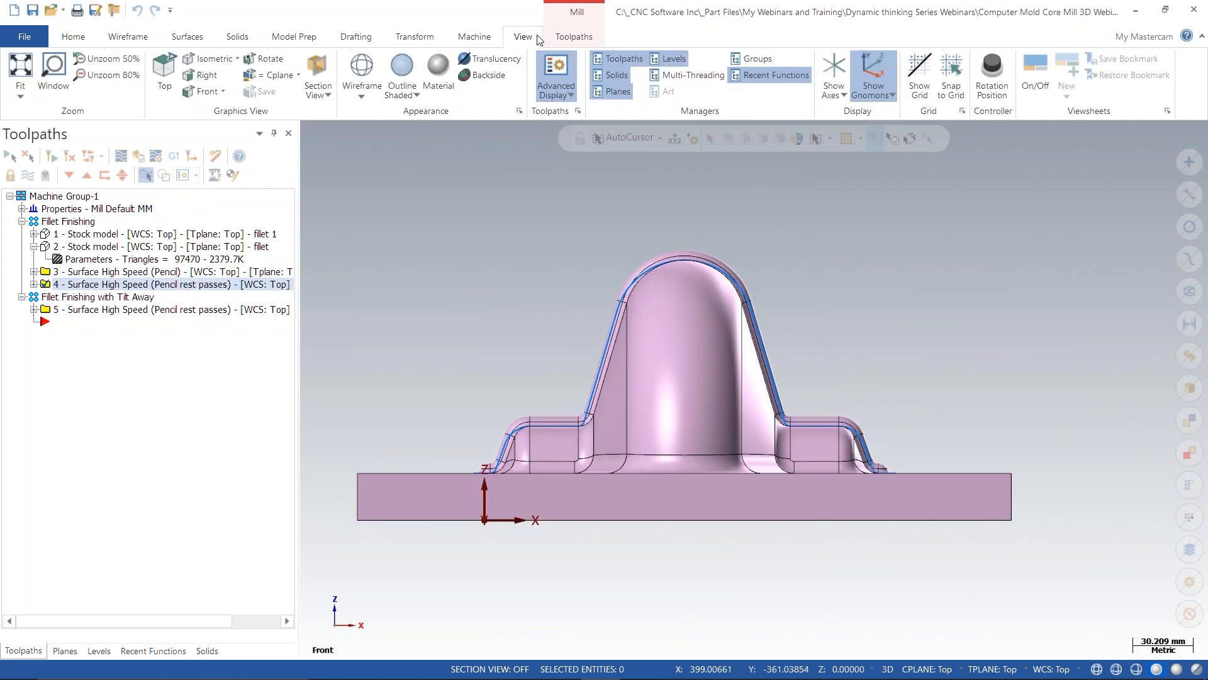
left_click(567, 100)
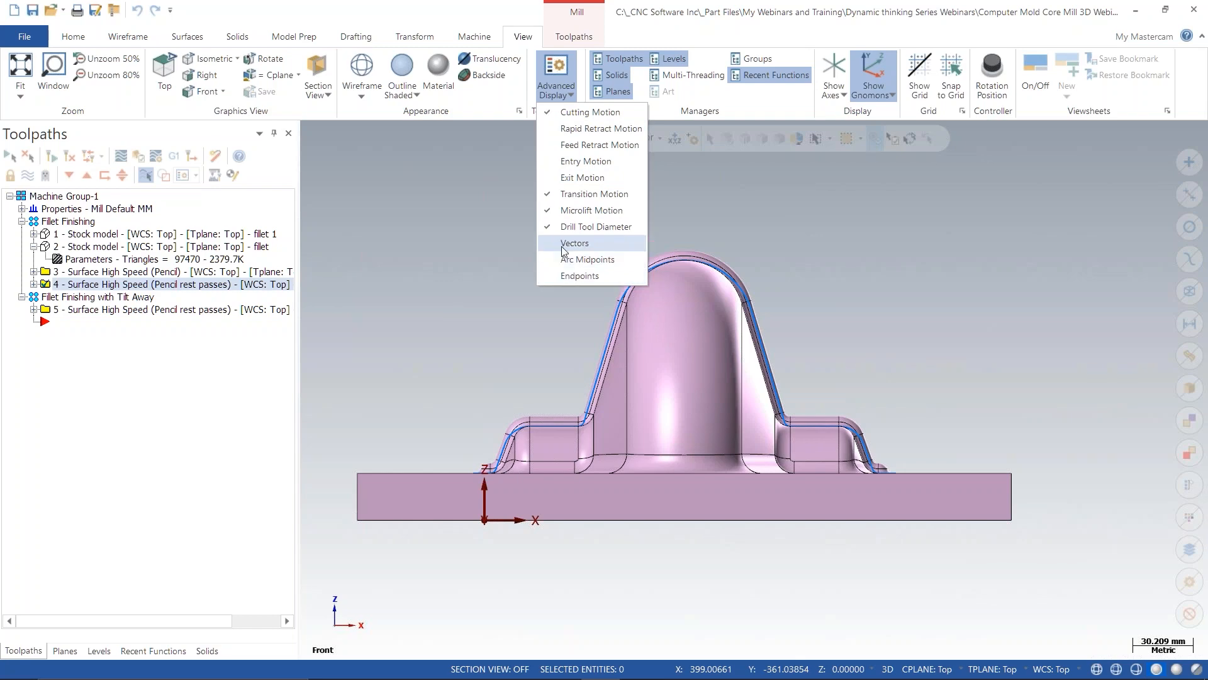
left_click(477, 293)
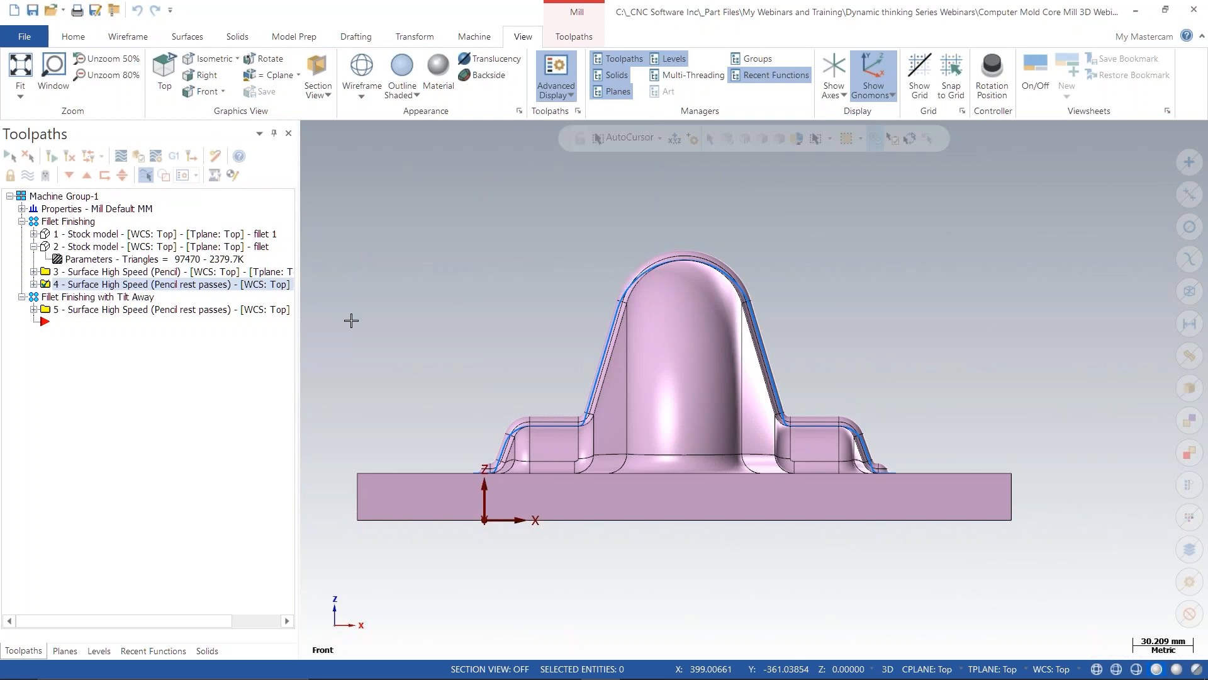
- Display operation 5's tilt-away Pencil rest passes and examine their tool vectors along the steep rib walls
left_click(103, 311)
scroll(631, 356, "up", 2)
scroll(569, 372, "up", 3)
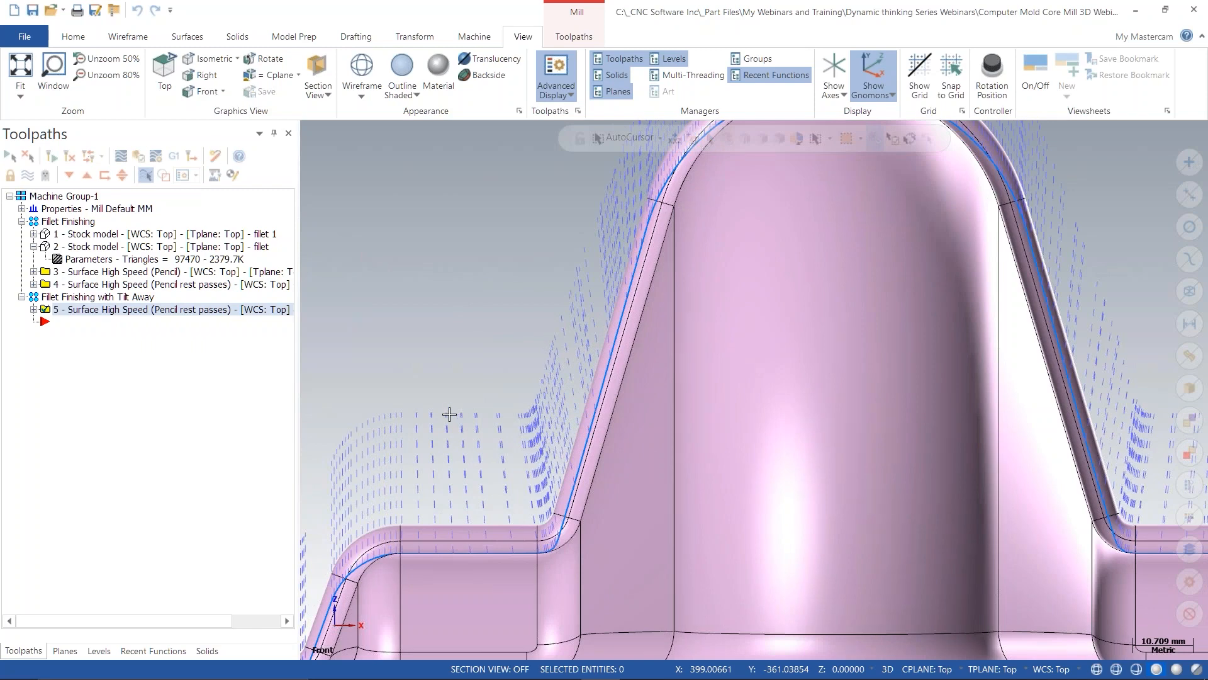
scroll(554, 469, "down", 4)
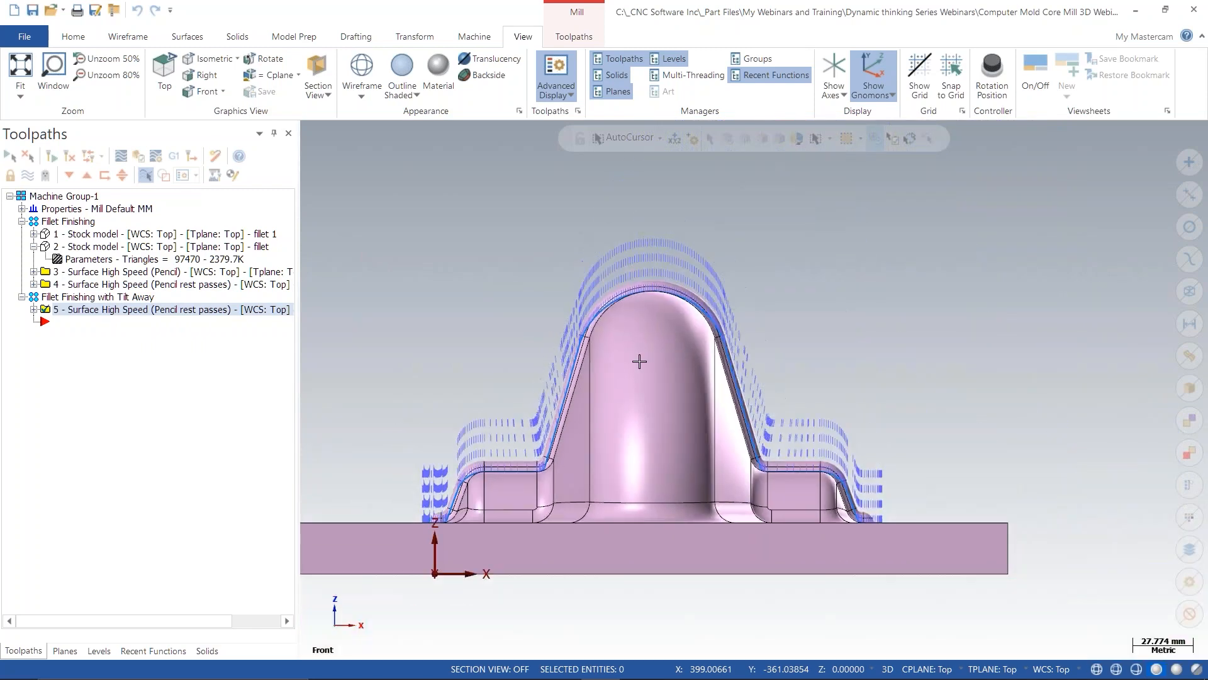
- Review the stock and holder tilt settings in operation 5's parameters, and close the dialog
left_click(34, 310)
left_click(89, 322)
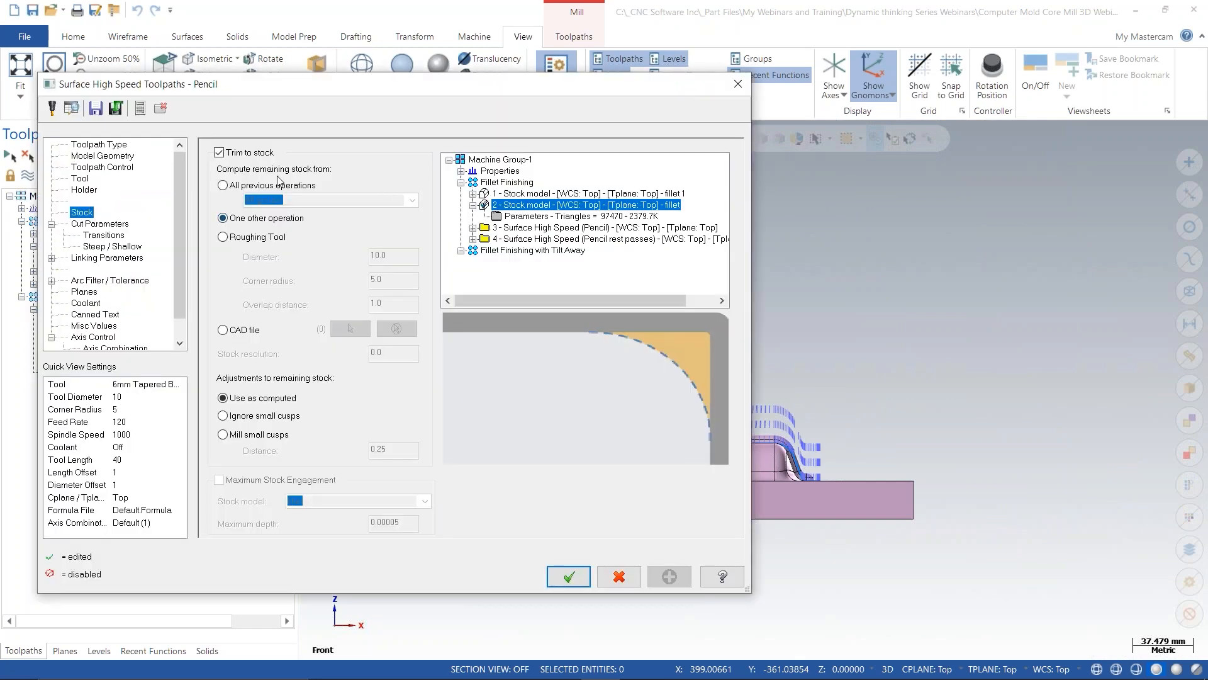
left_click(81, 189)
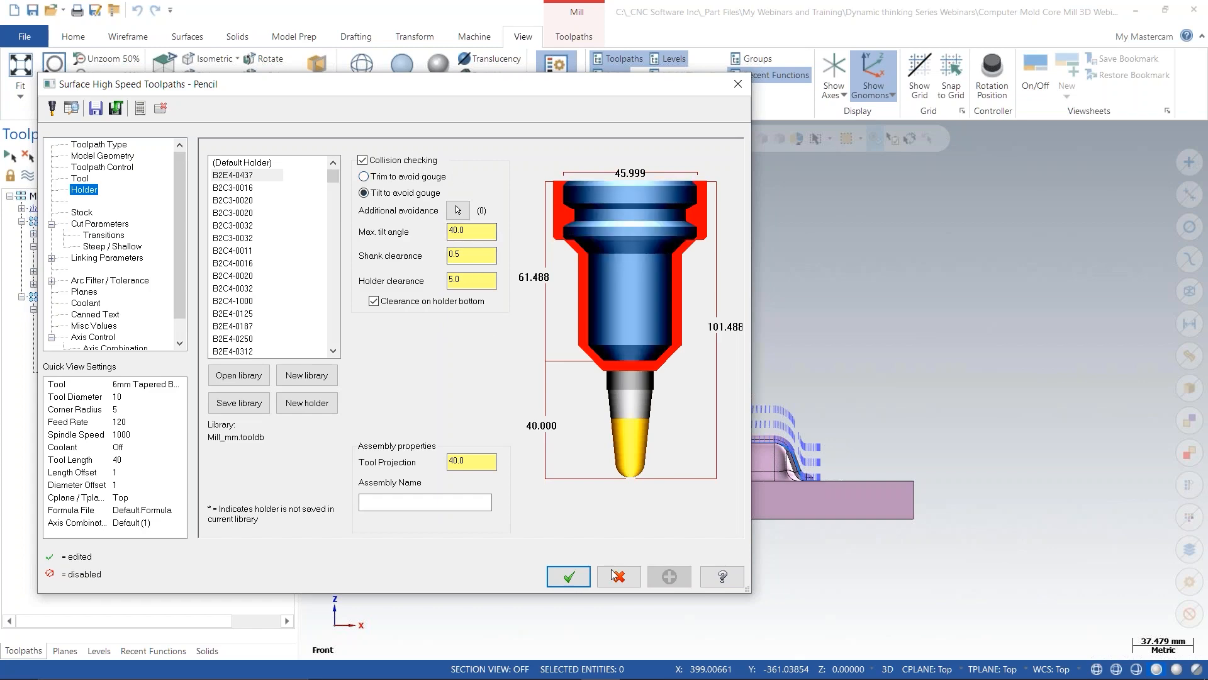
left_click(568, 577)
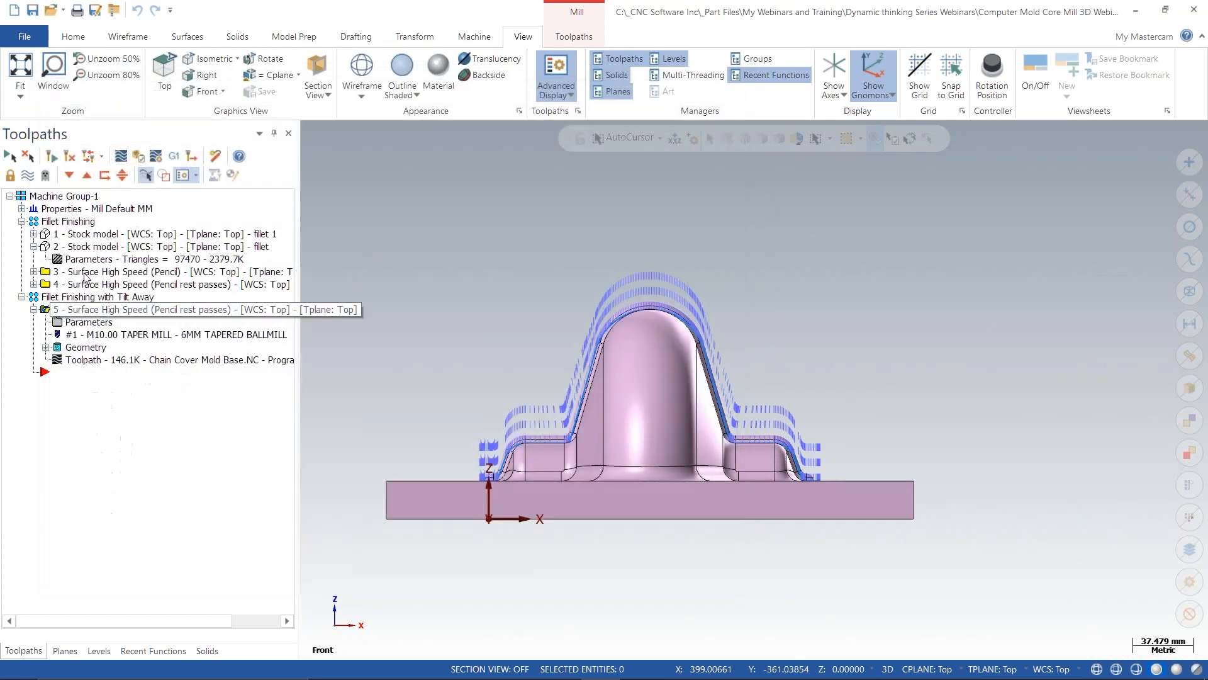
- Backplot operation 5 from the front to check how the holder tilts away from the ribs, and close the backplot
left_click(121, 156)
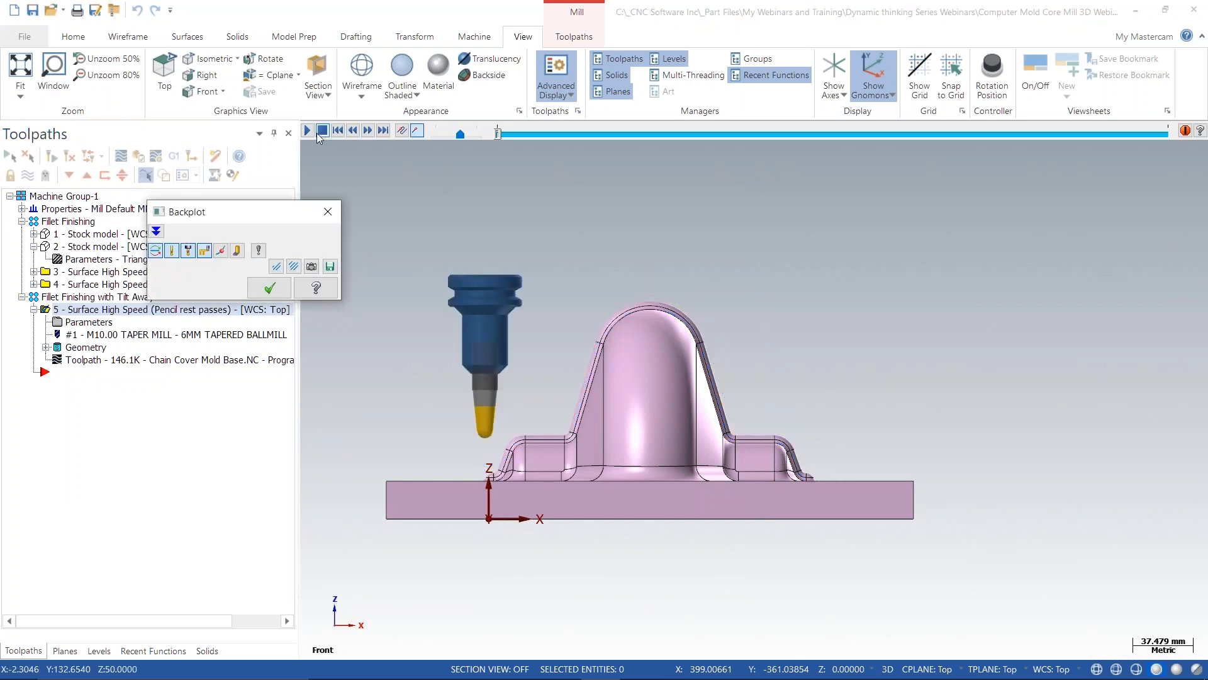
scroll(684, 289, "up", 2)
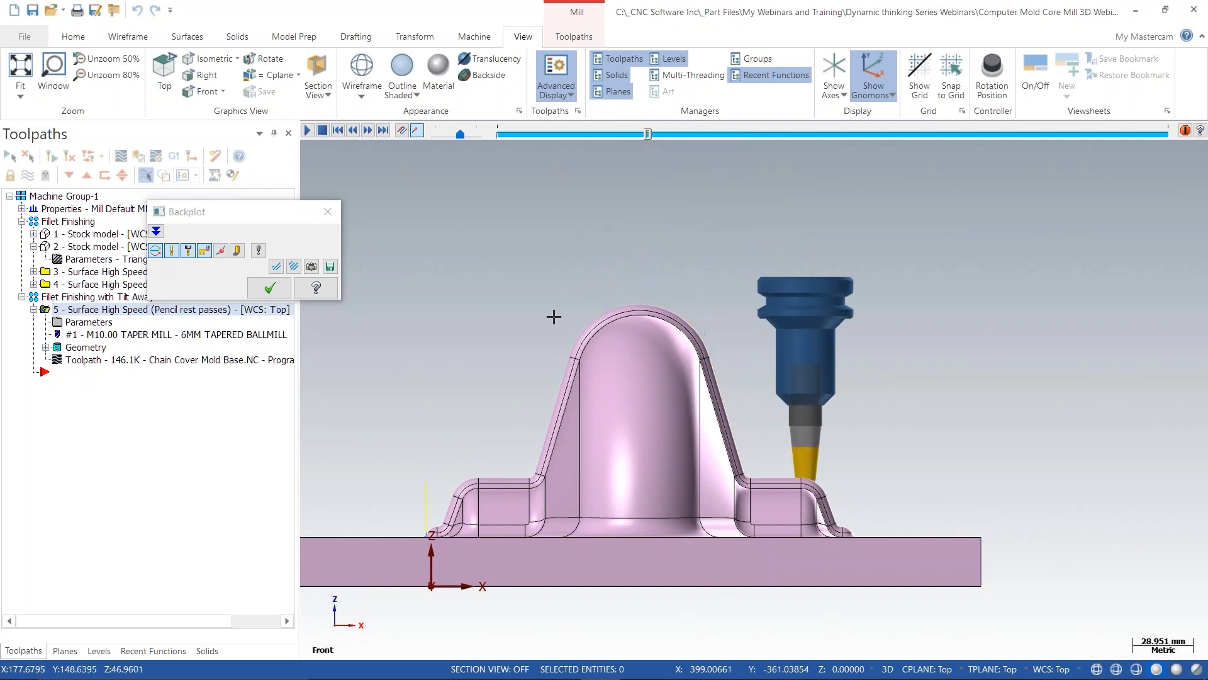
left_click(270, 289)
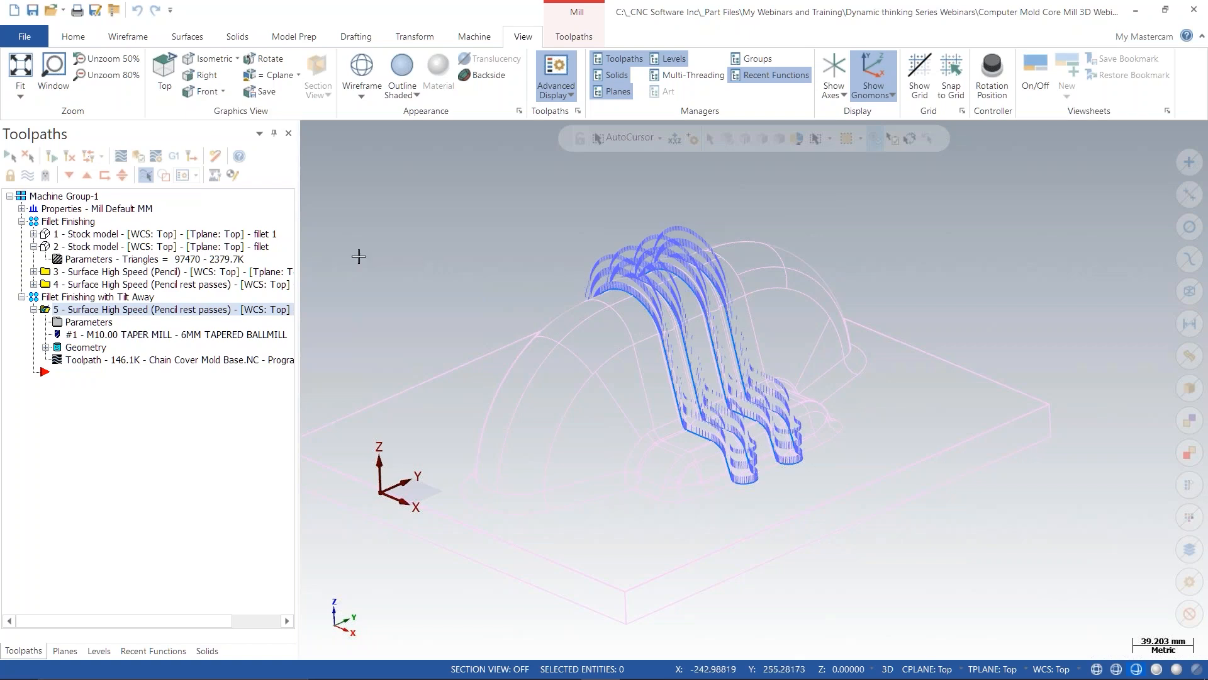
- Create a solid sphere overlapping the part's side wall and base plate
left_click(238, 37)
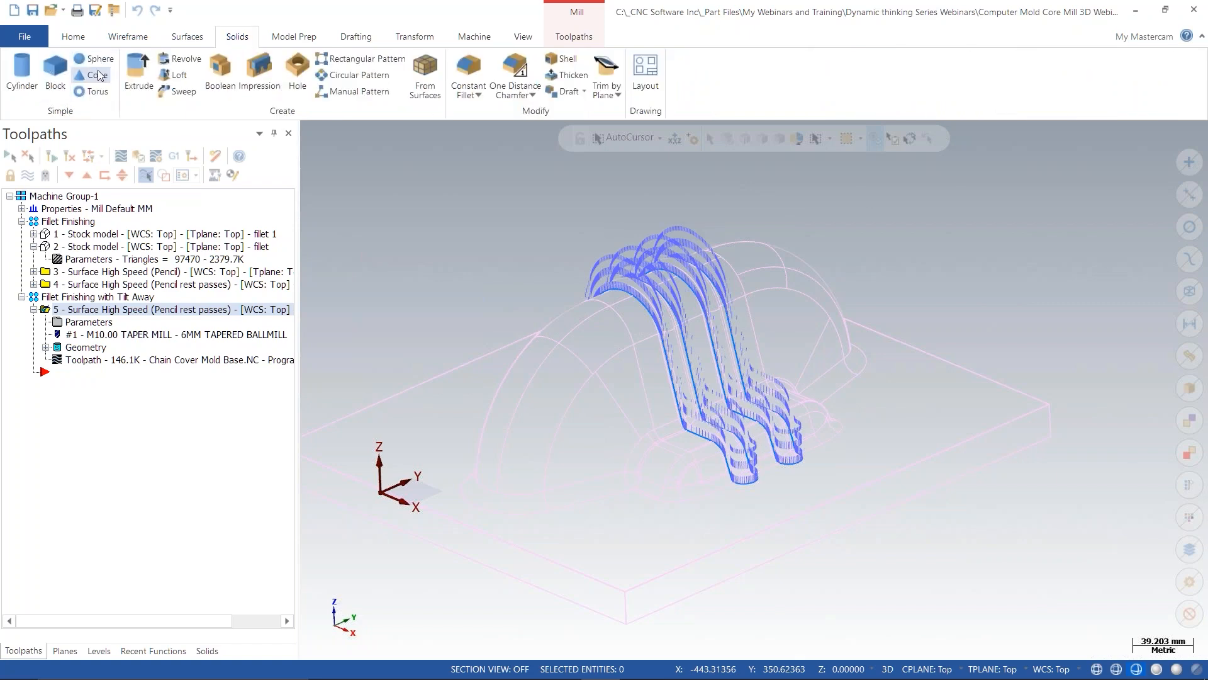
left_click(638, 463)
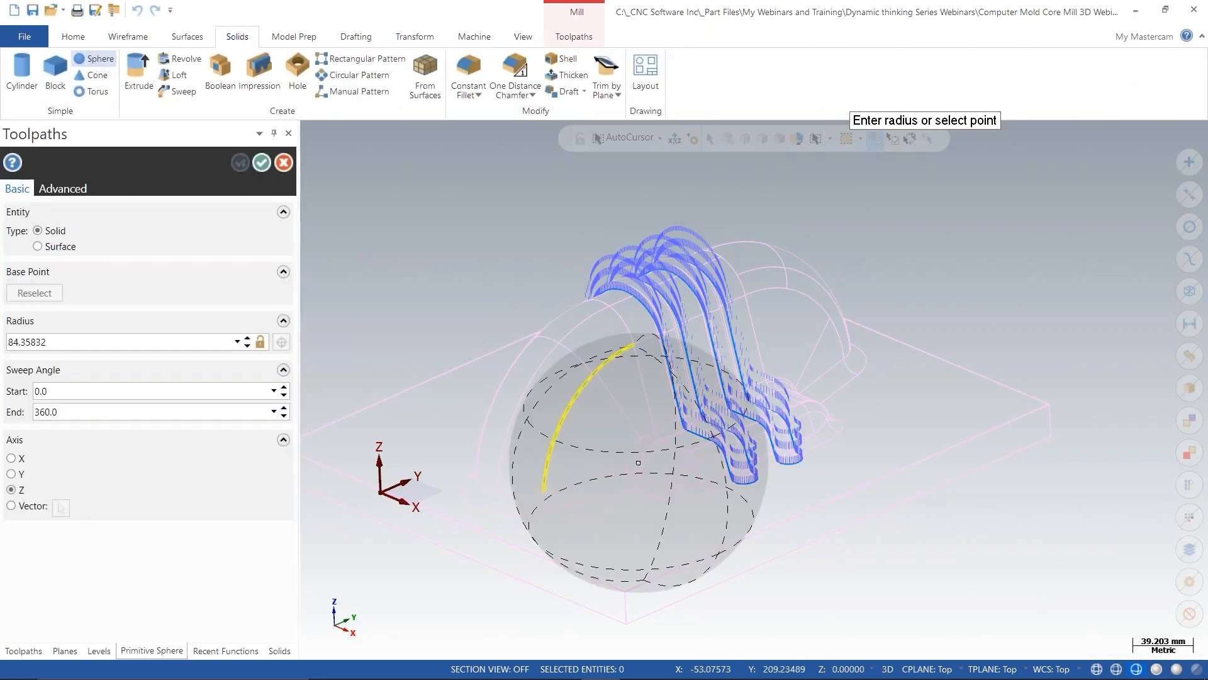
left_click(531, 348)
left_click(262, 163)
mouse_move(615, 327)
middle_mouse_down()
mouse_move(648, 340)
mouse_move(533, 451)
middle_mouse_up()
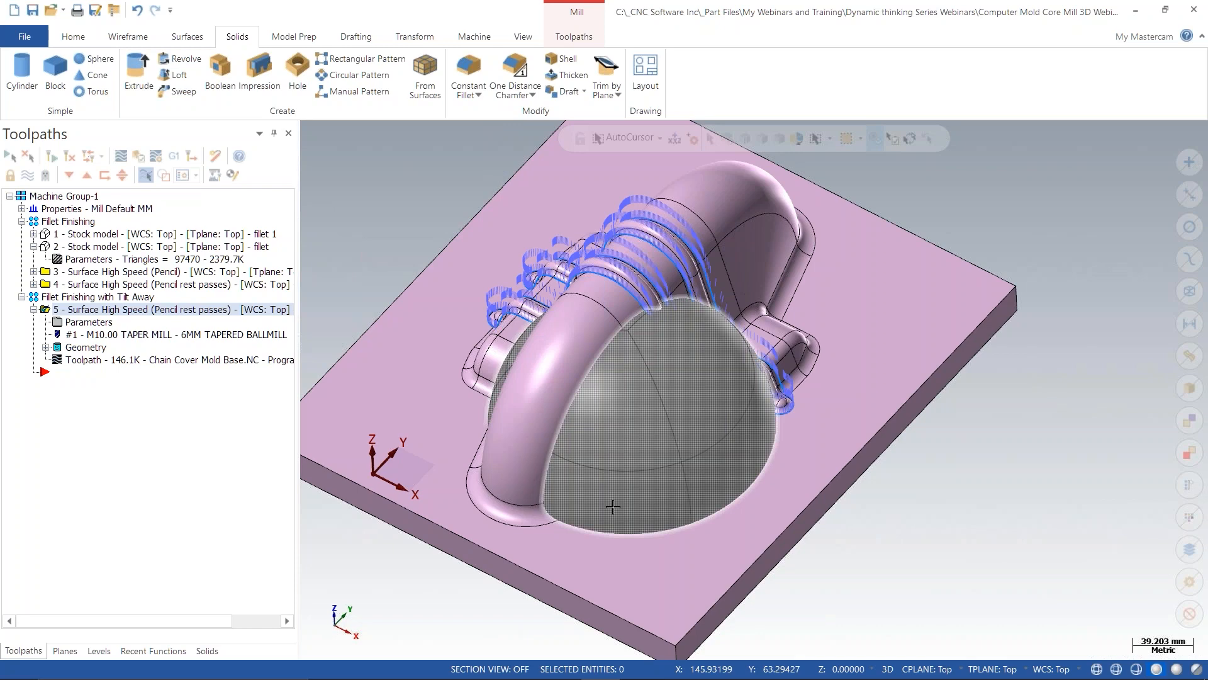
- Delete the solid sphere from the part
left_click(635, 451)
key("Delete")
middle_click_drag(727, 465, 700, 446)
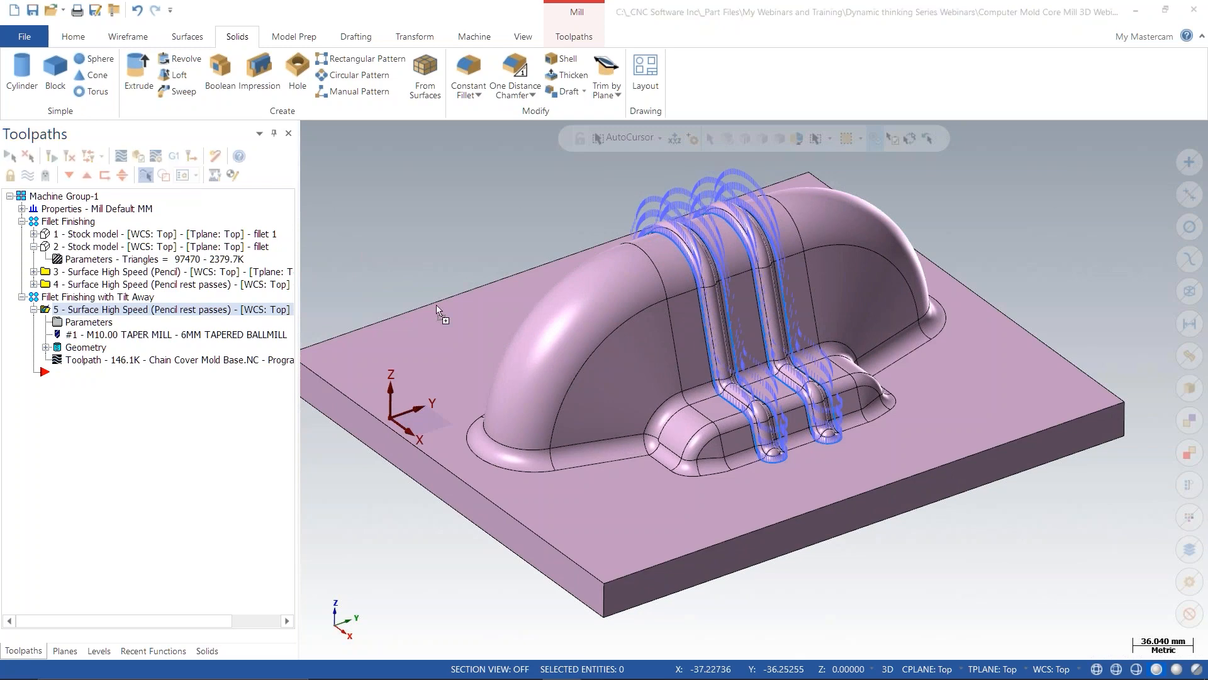
- Open the round mold core part with its OptiRough and Waterline operations, and collapse the Trim and Rest Plug groups
left_click(646, 375)
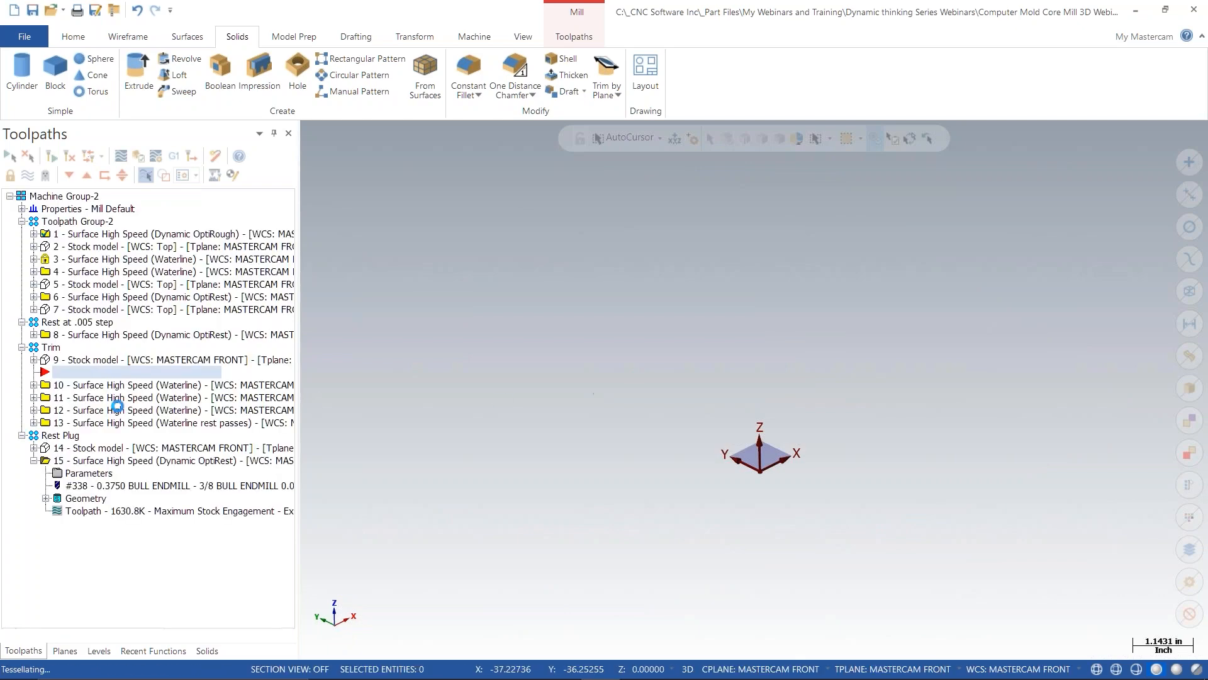
left_click(21, 347)
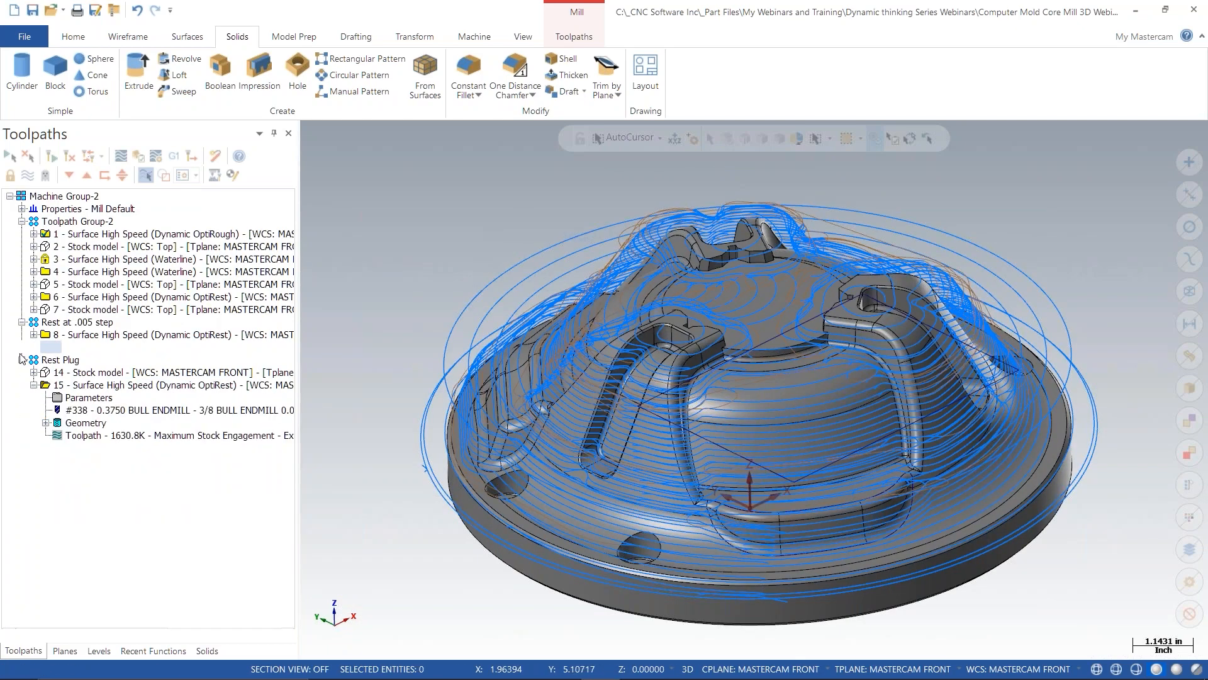
left_click(22, 360)
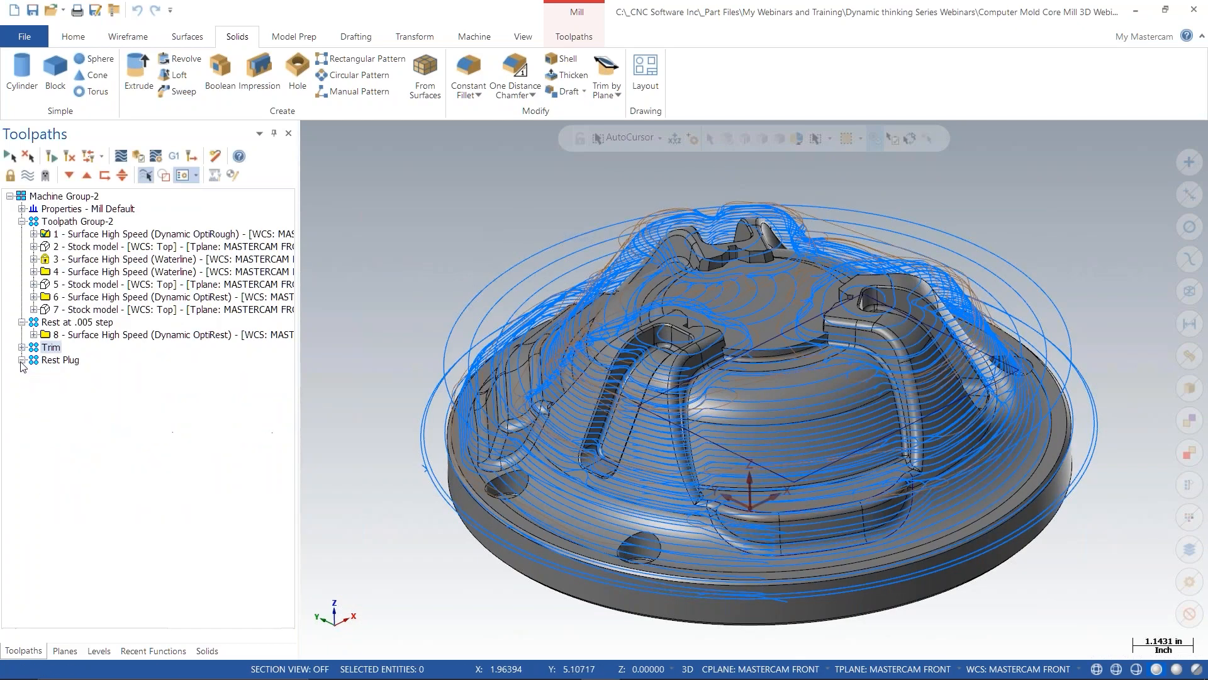
- Compare operation 1's Dynamic OptiRough passes with the Rough stock model around the slotted rib
left_click(100, 247)
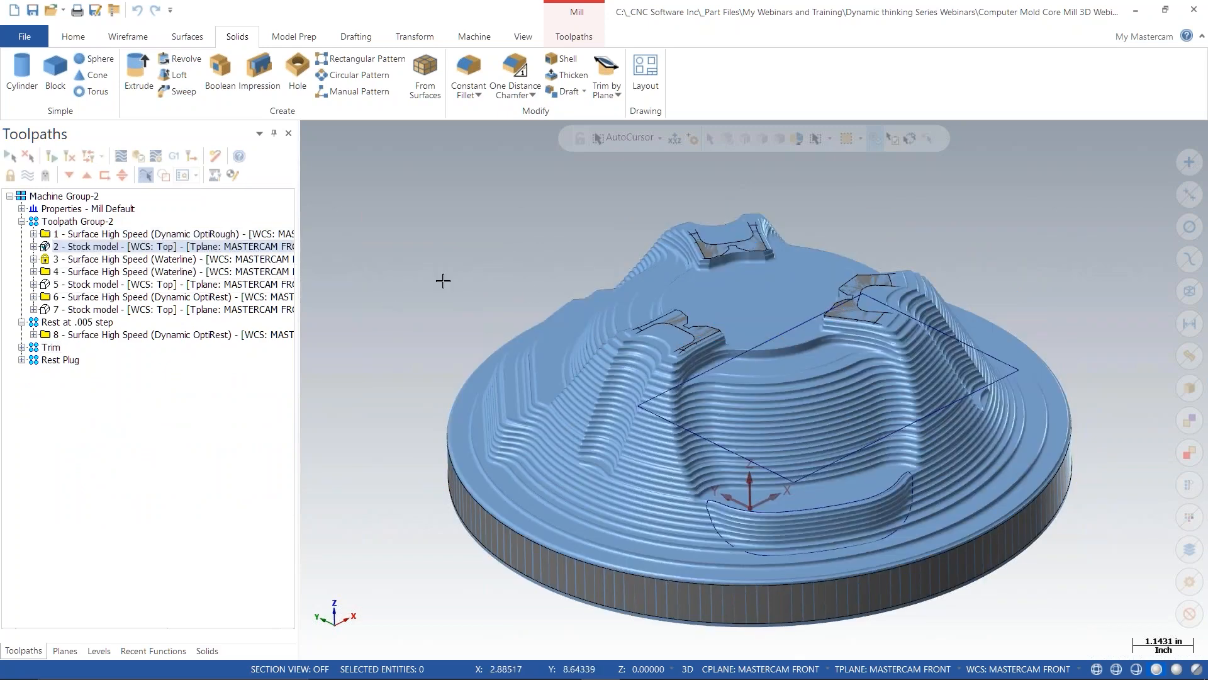
left_click(80, 238)
scroll(638, 387, "up", 6)
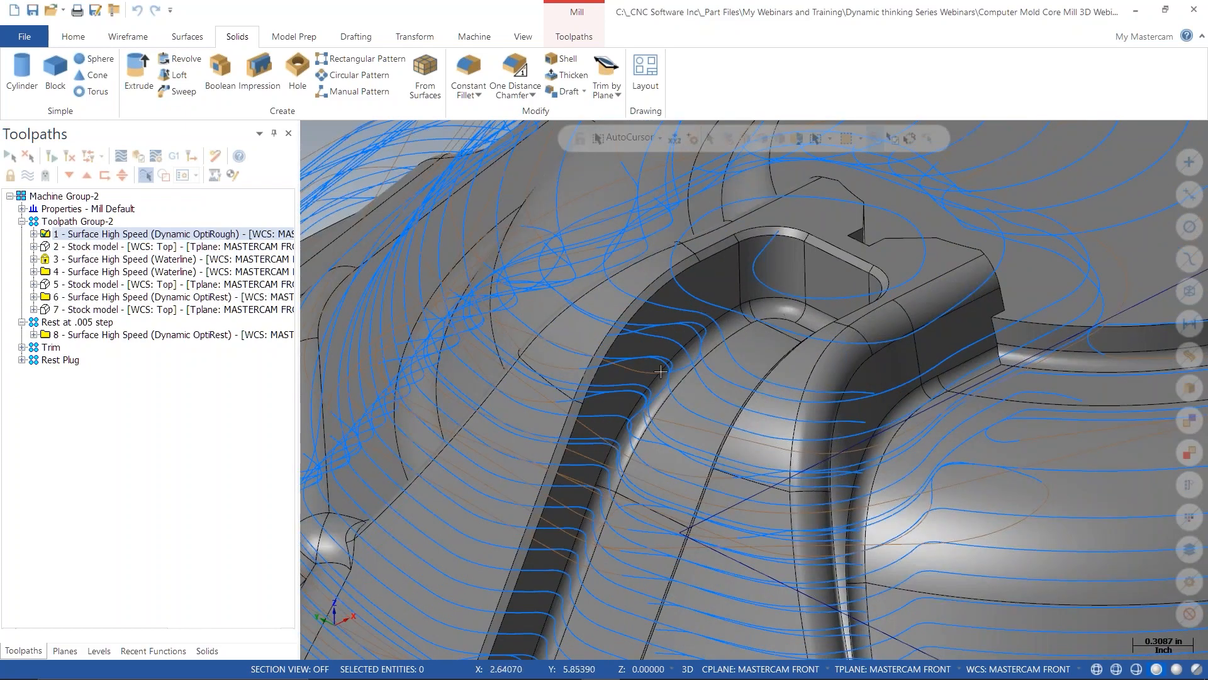
left_click(100, 246)
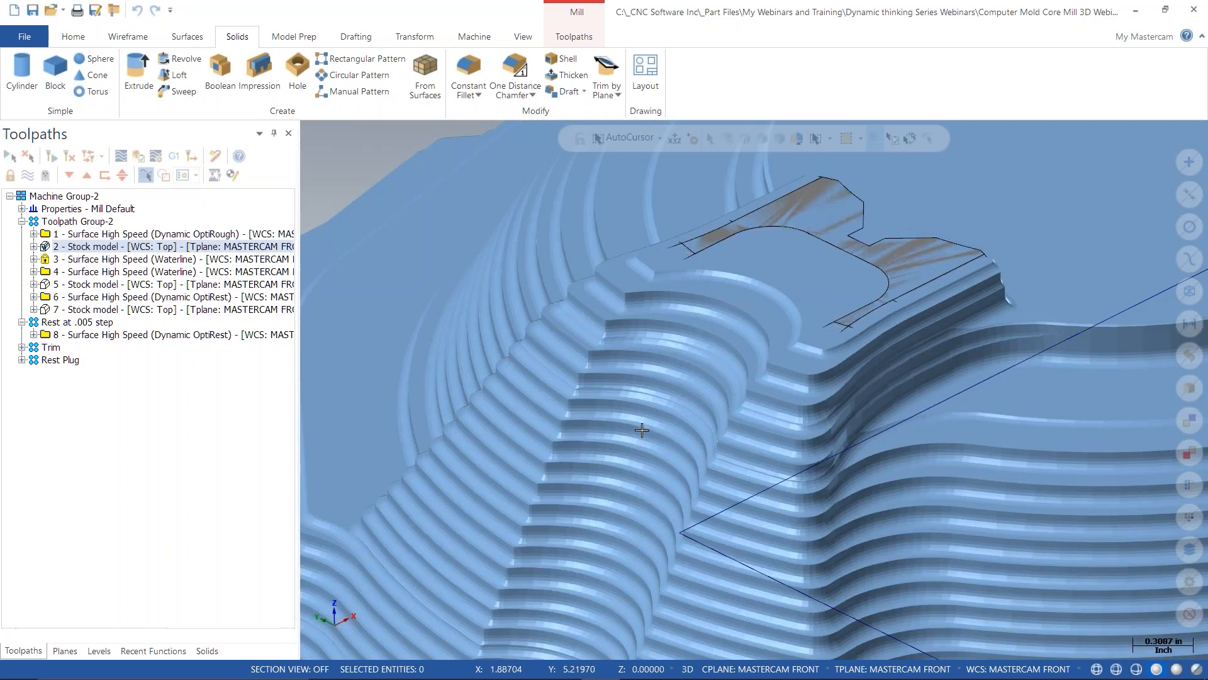
scroll(651, 434, "down", 3)
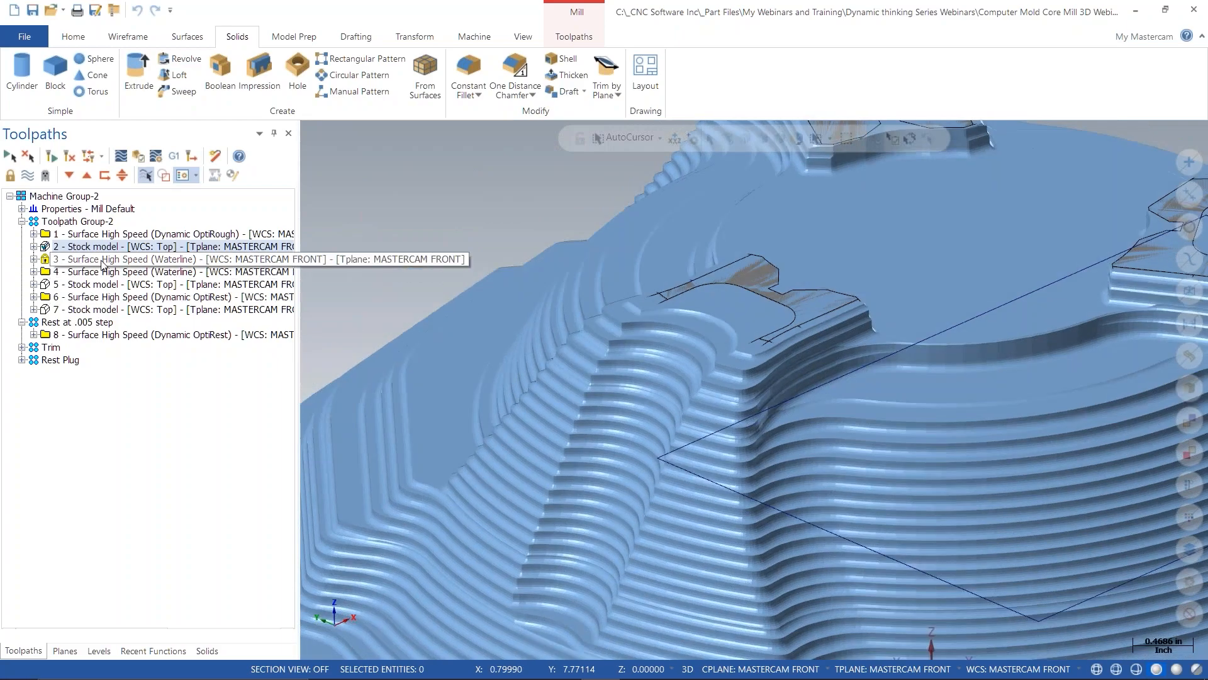
- Display operation 3's Waterline passes around the slotted rib and compare them with the Rough stock model overlaid
left_click(102, 260)
middle_click_drag(609, 318, 743, 323)
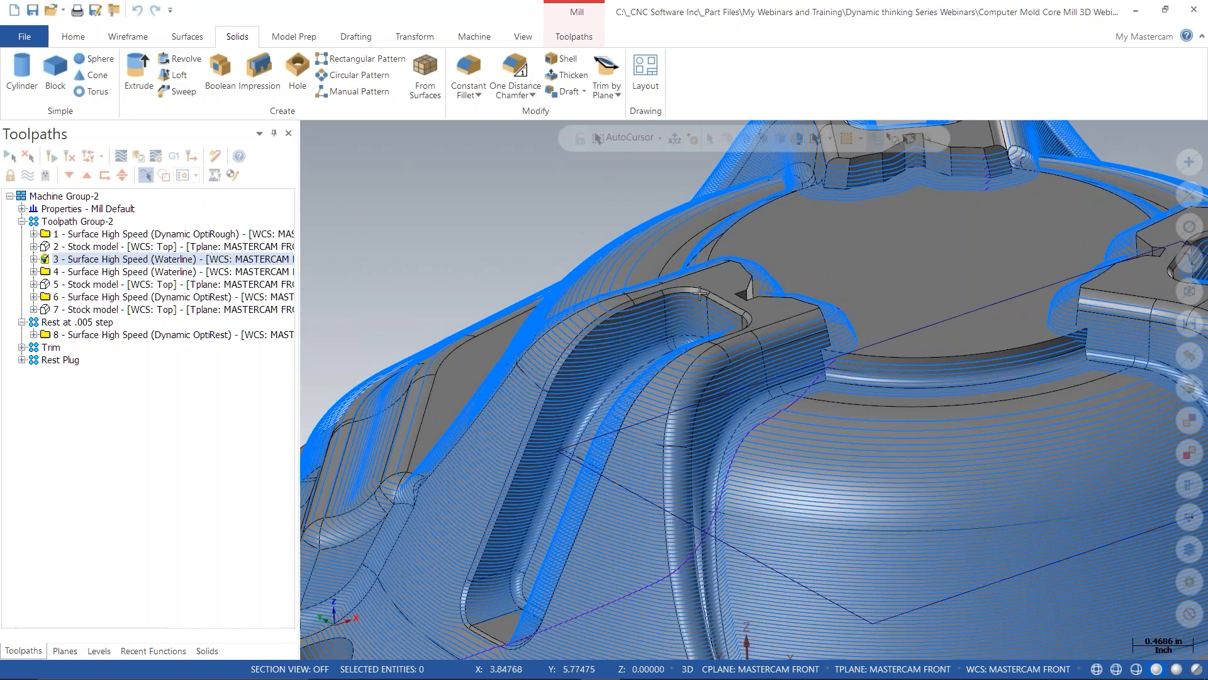
middle_click_drag(542, 406, 571, 393)
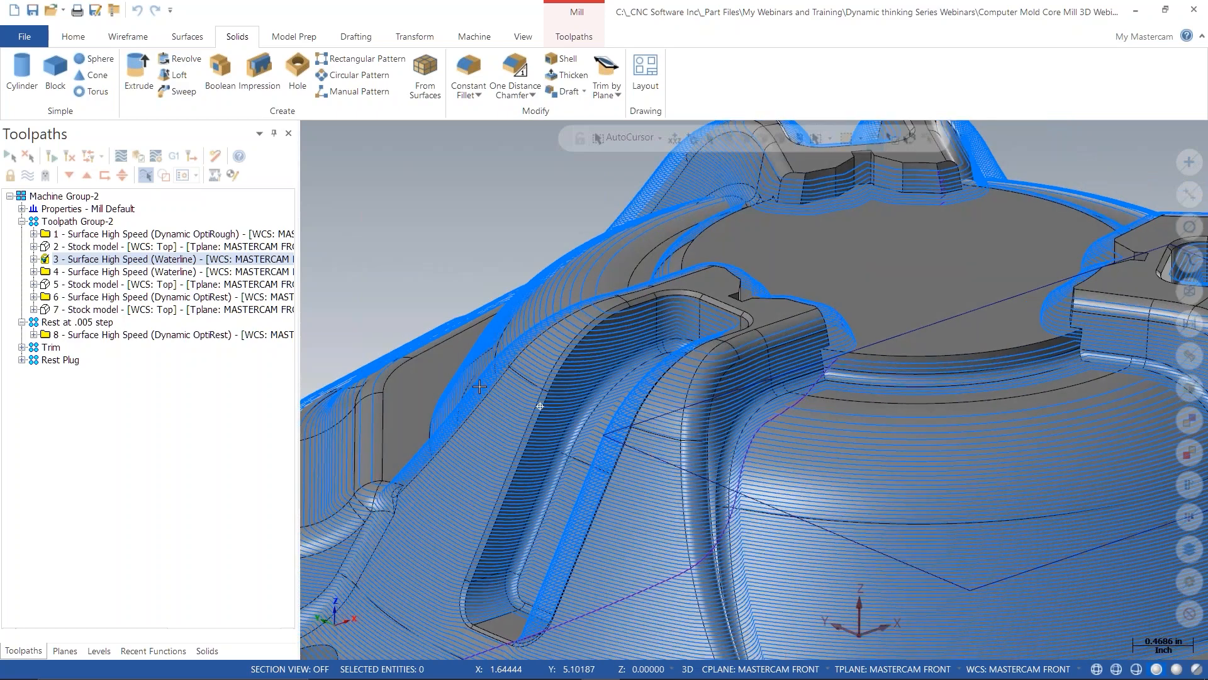
left_click(90, 247)
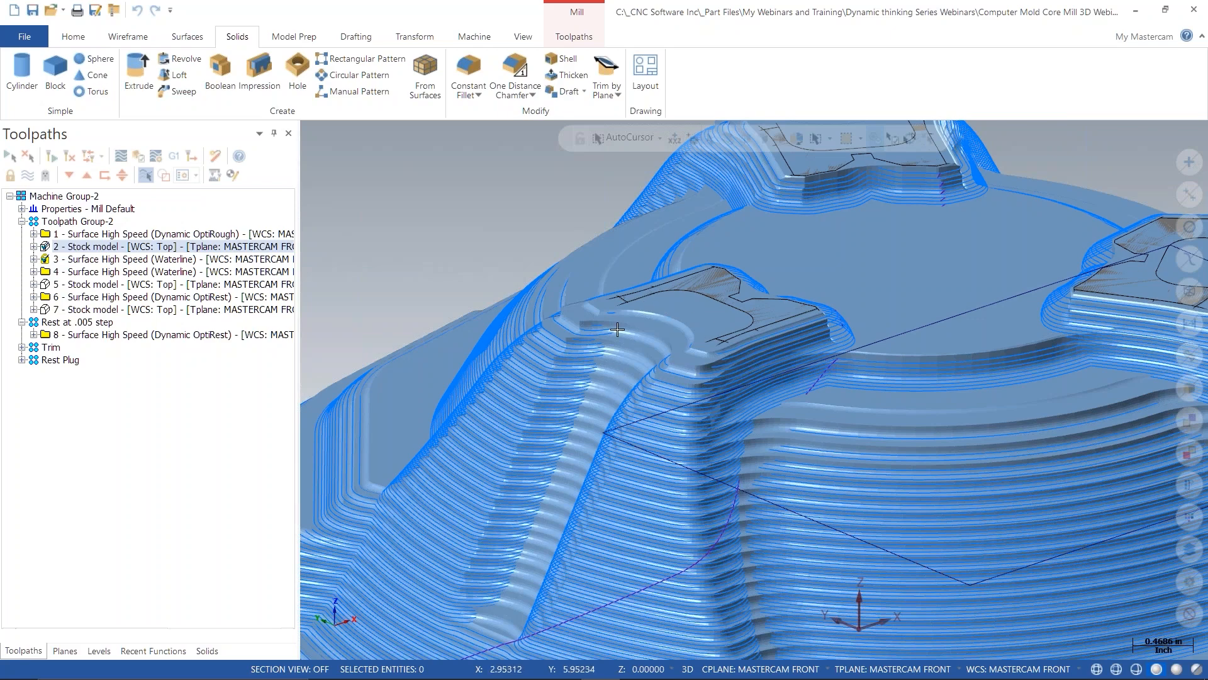
scroll(610, 360, "down", 4)
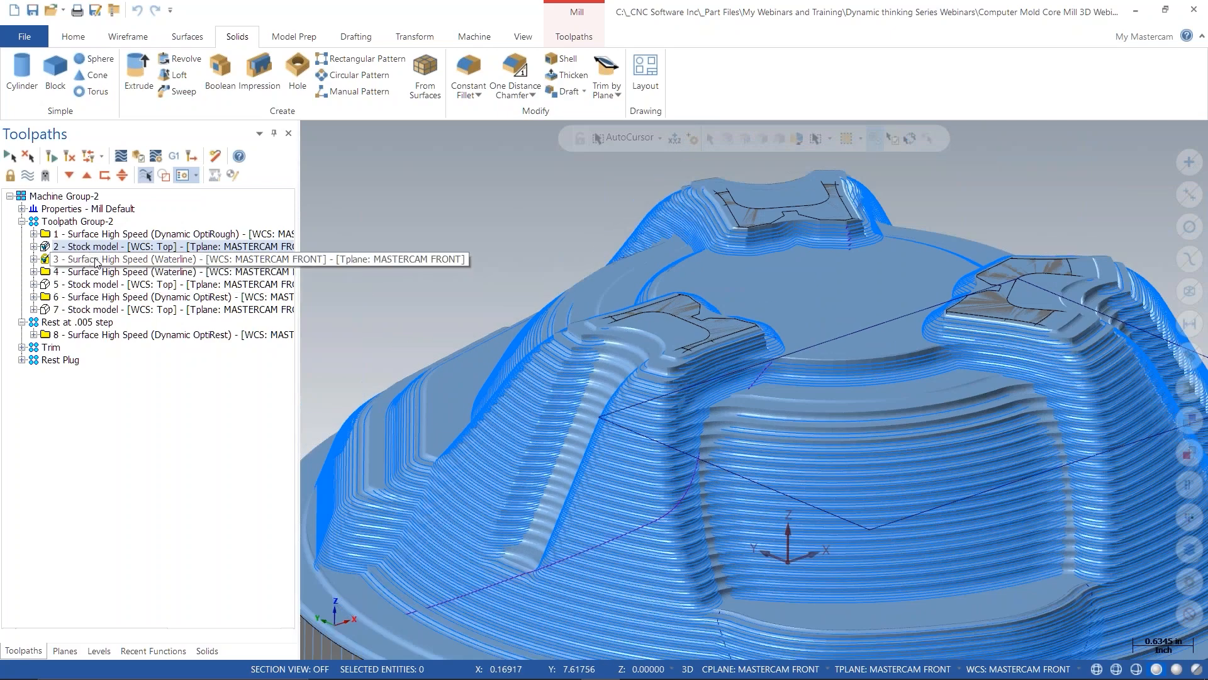
left_click(95, 262)
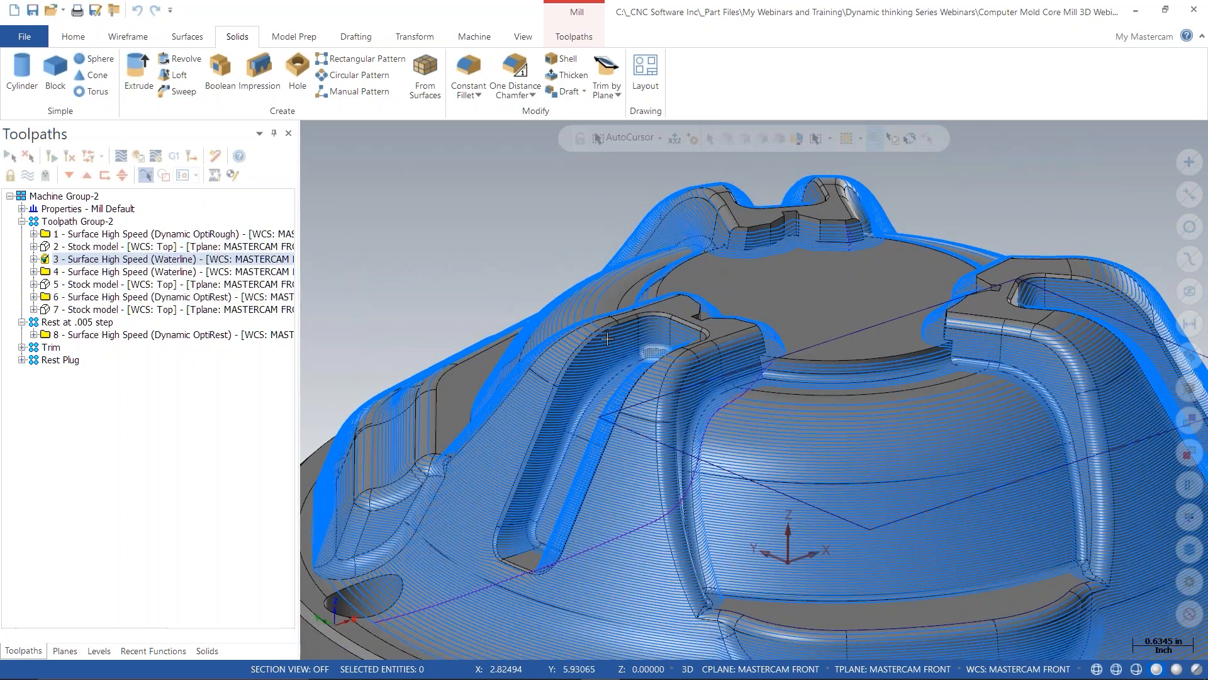
scroll(654, 352, "down", 3)
- Display only the Rough stock model and examine the steps left on the curved wall between the ribs
left_click(85, 249)
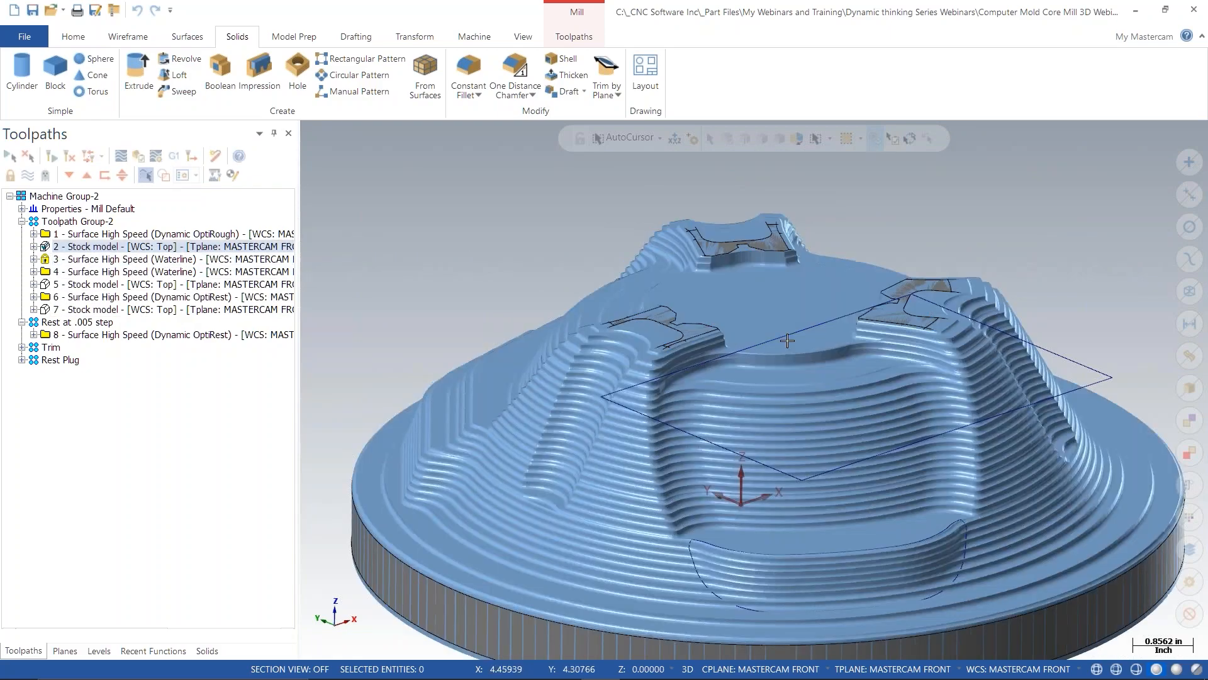
mouse_move(776, 337)
middle_mouse_down()
mouse_move(790, 378)
mouse_move(790, 358)
middle_mouse_up()
scroll(790, 358, "up", 5)
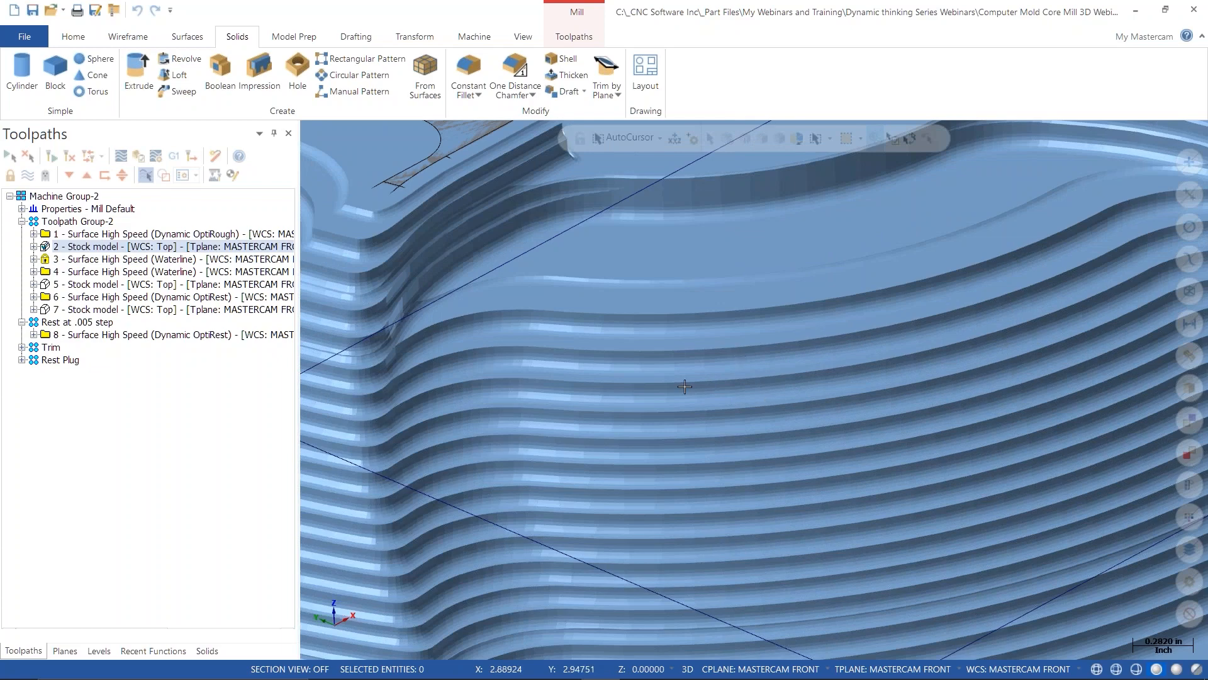
scroll(727, 370, "down", 5)
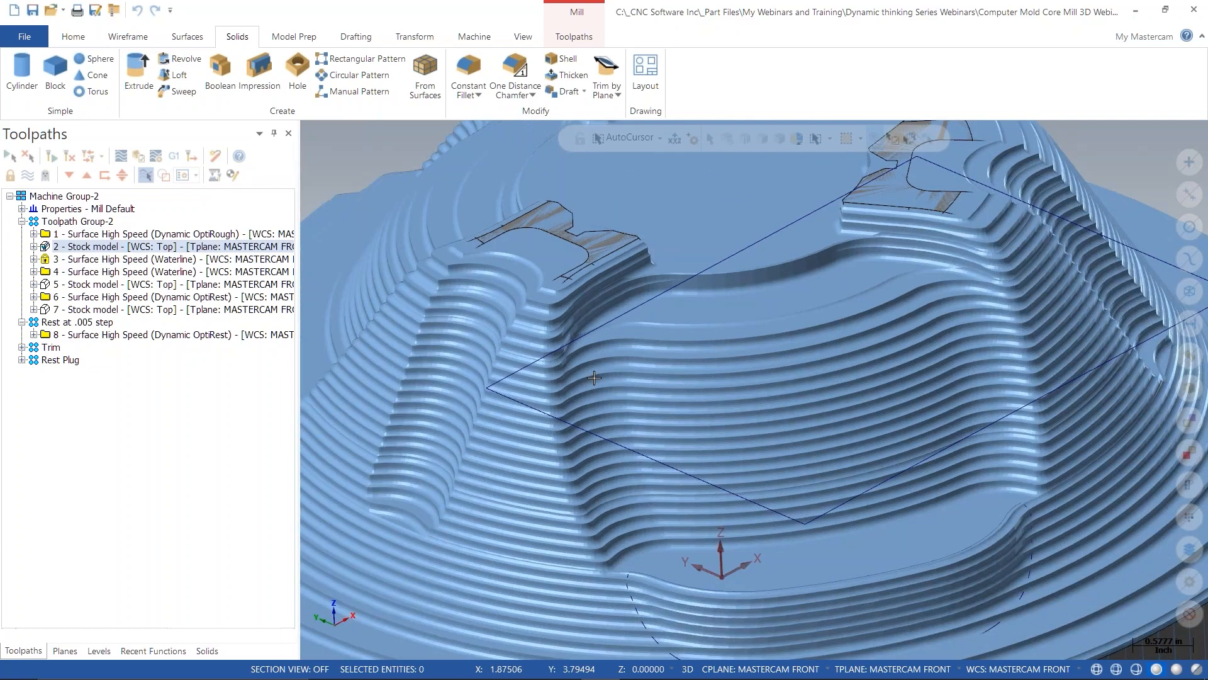
middle_click_drag(604, 376, 618, 359)
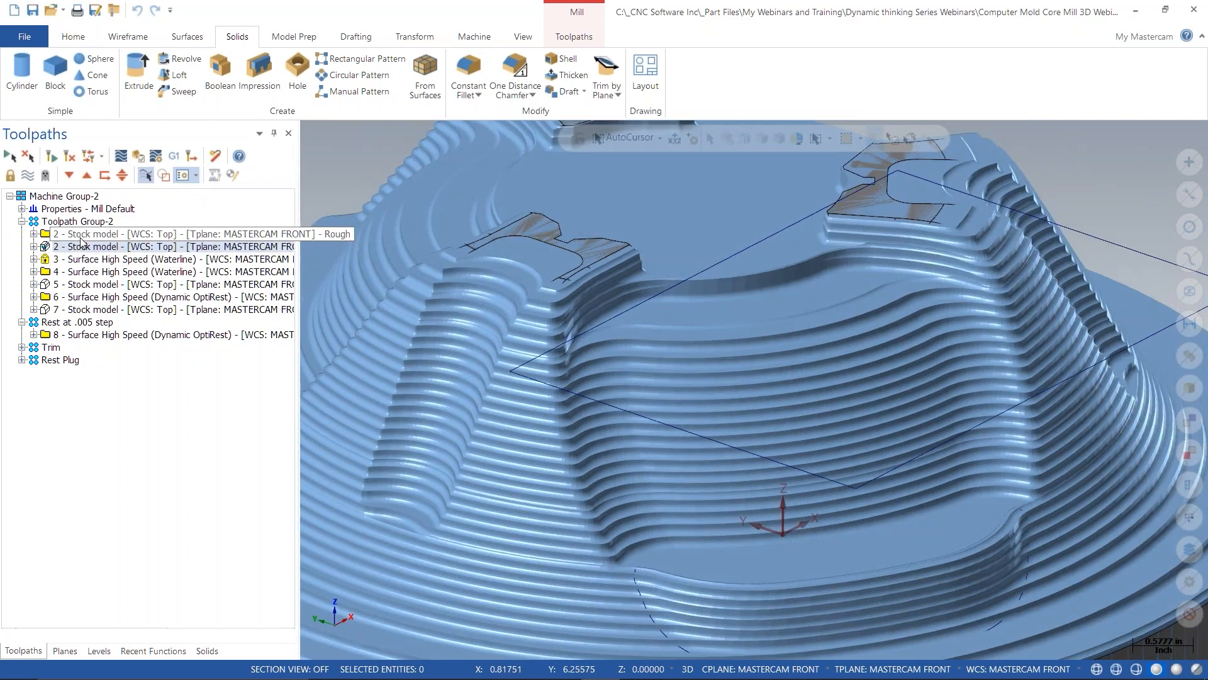
- Display operation 1's Dynamic OptiRough passes again, and return to the Rough stock model on the whole part
left_click(89, 234)
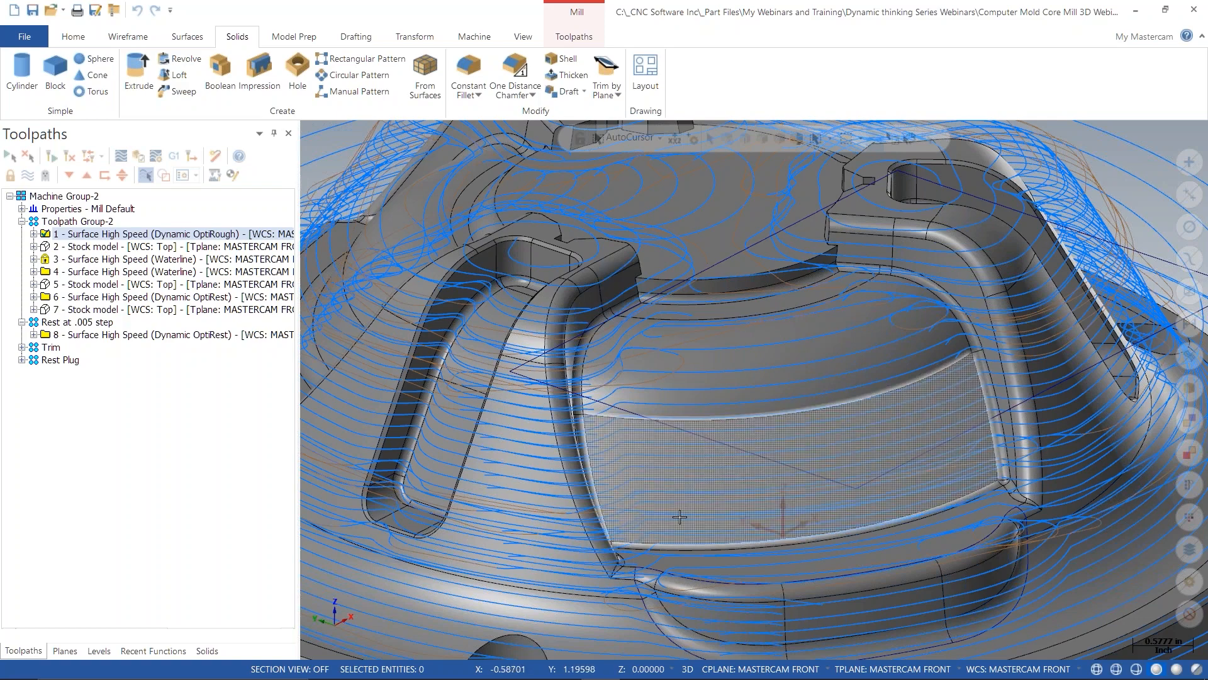
left_click(76, 246)
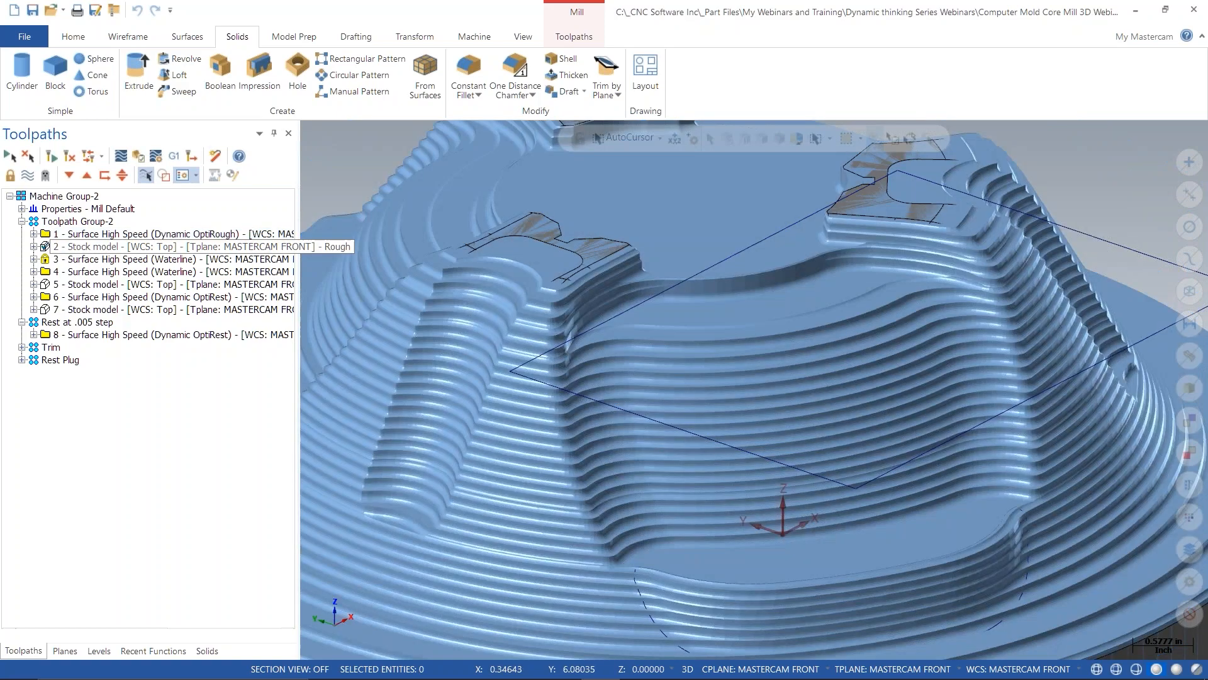
scroll(595, 455, "down", 5)
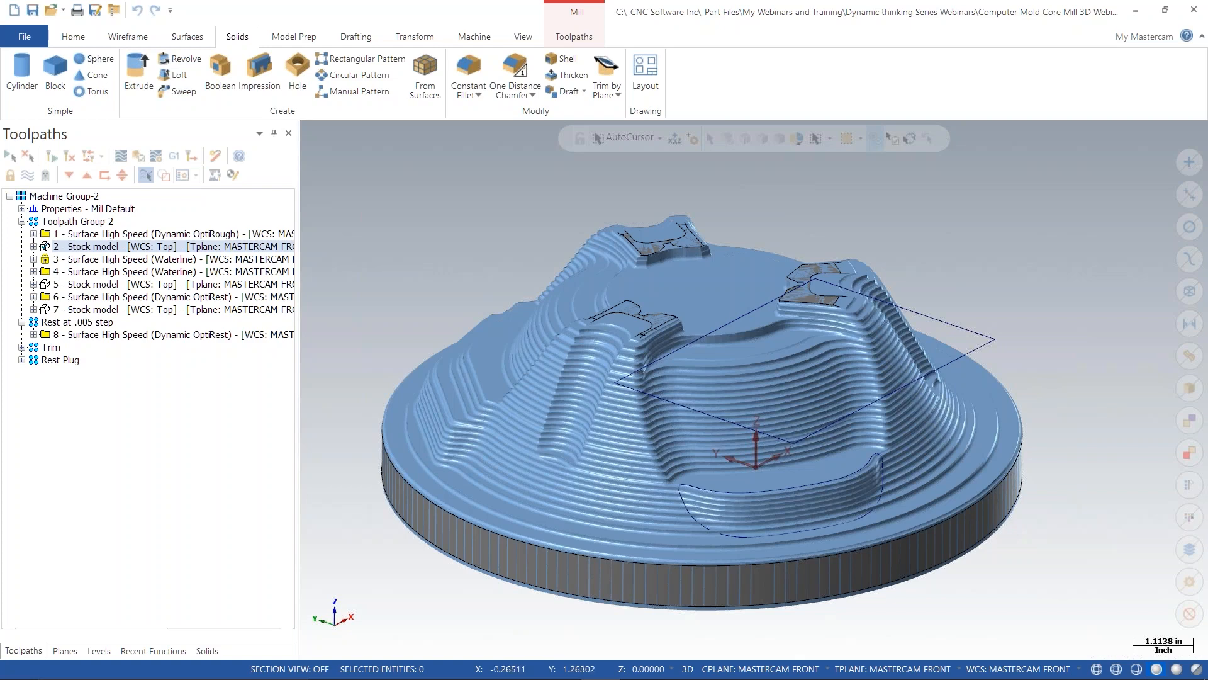
- Examine the steps left by roughing on the slotted ribs and the curved wall of the Rough stock model
middle_click_drag(686, 309, 542, 269)
scroll(725, 216, "up", 3)
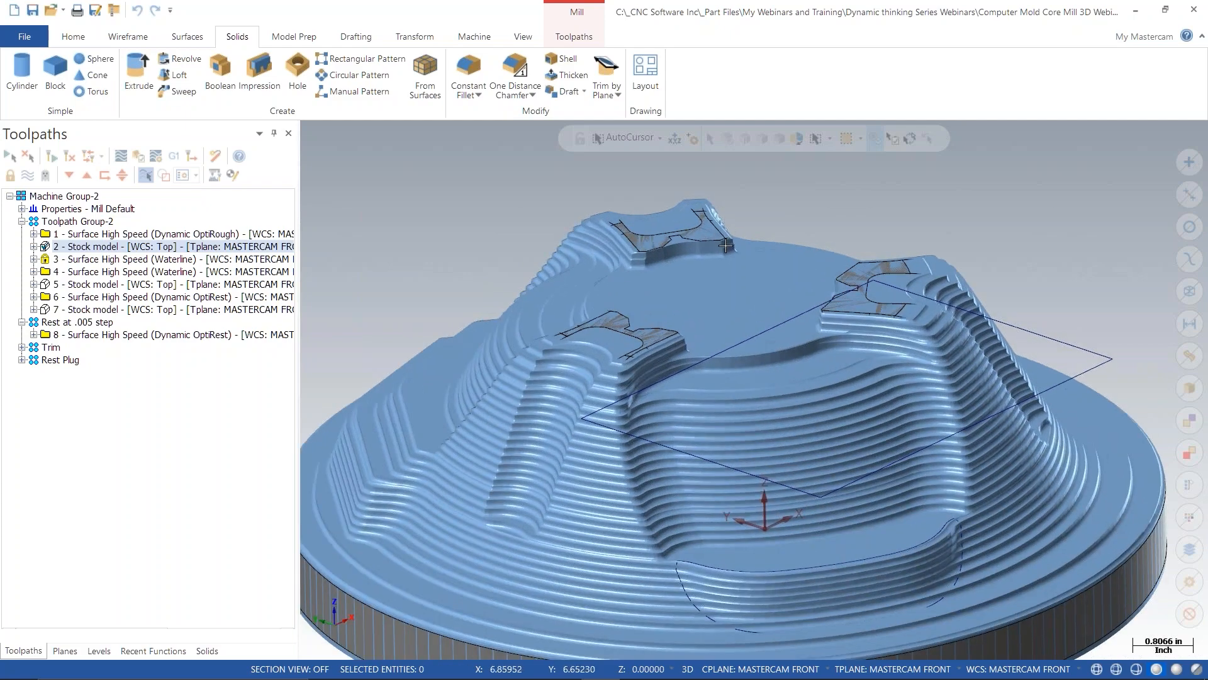
scroll(589, 406, "up", 4)
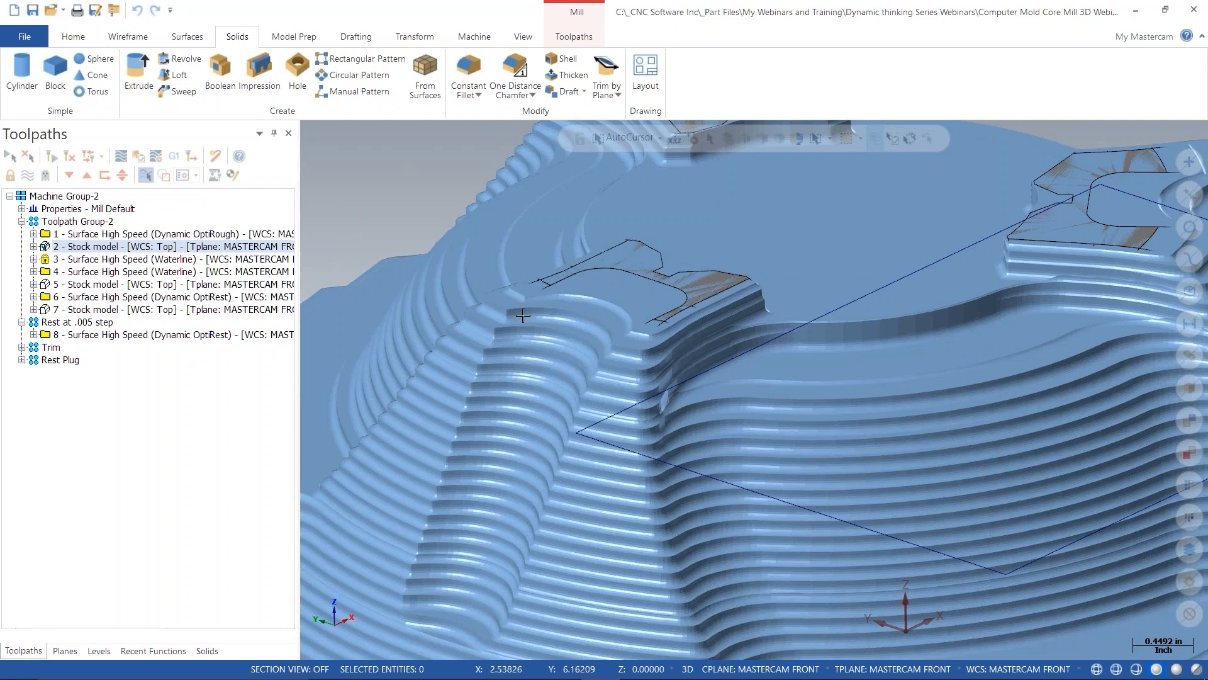
scroll(625, 379, "down", 4)
scroll(630, 387, "up", 3)
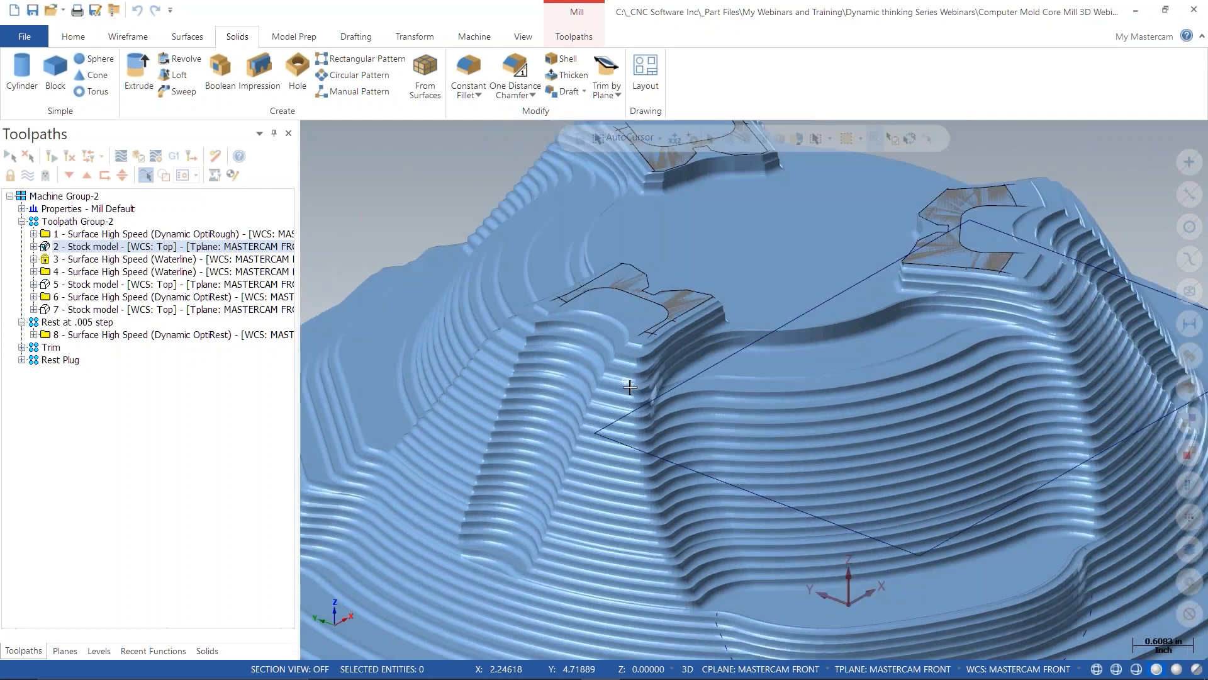
- Compare the Waterline passes of operations 4 and 3 inside the slot of the rib
left_click(157, 271)
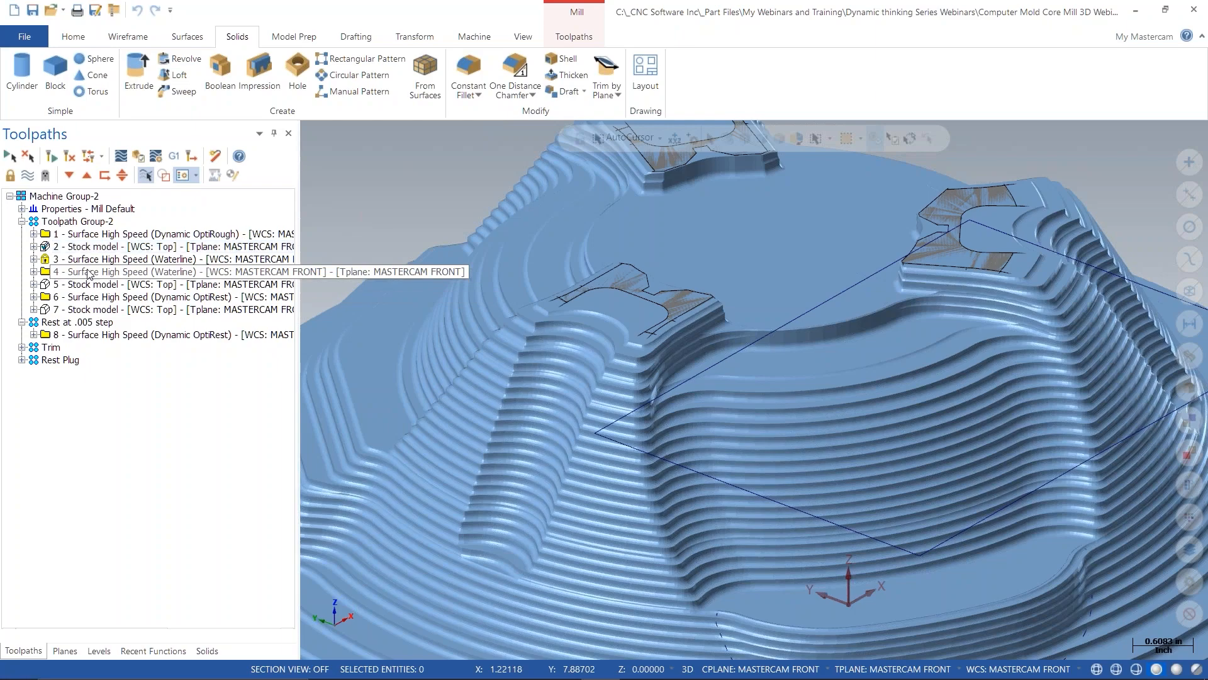
scroll(530, 409, "up", 6)
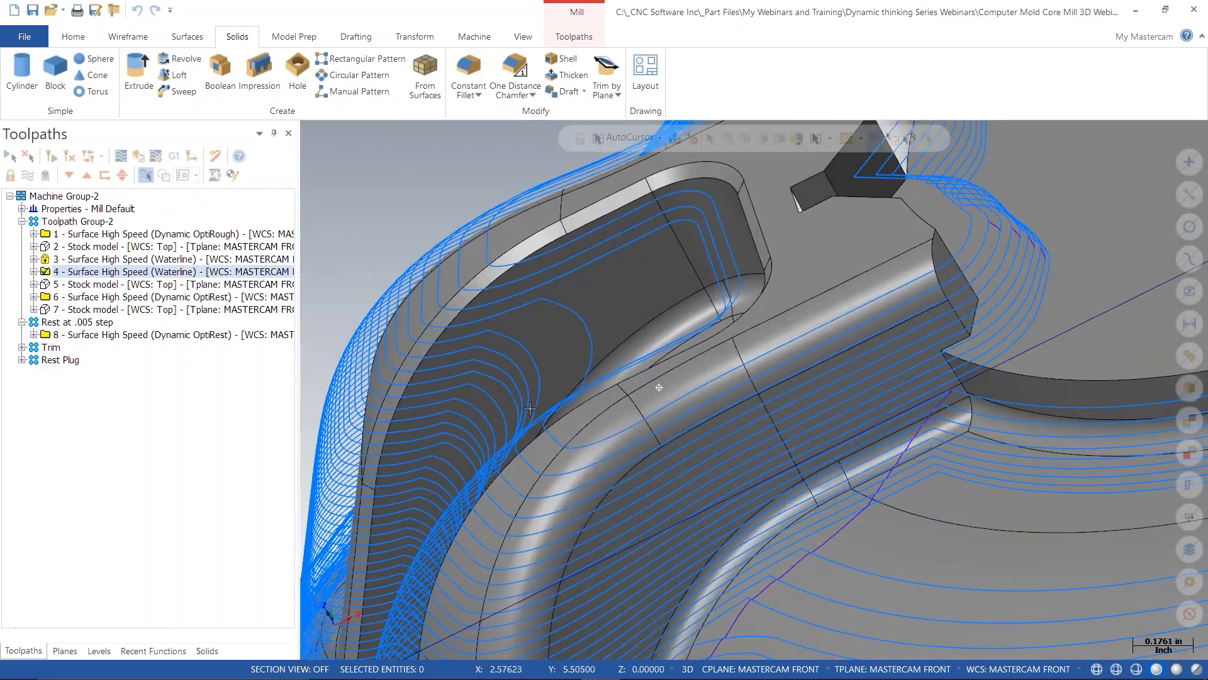
middle_click_drag(530, 409, 710, 376)
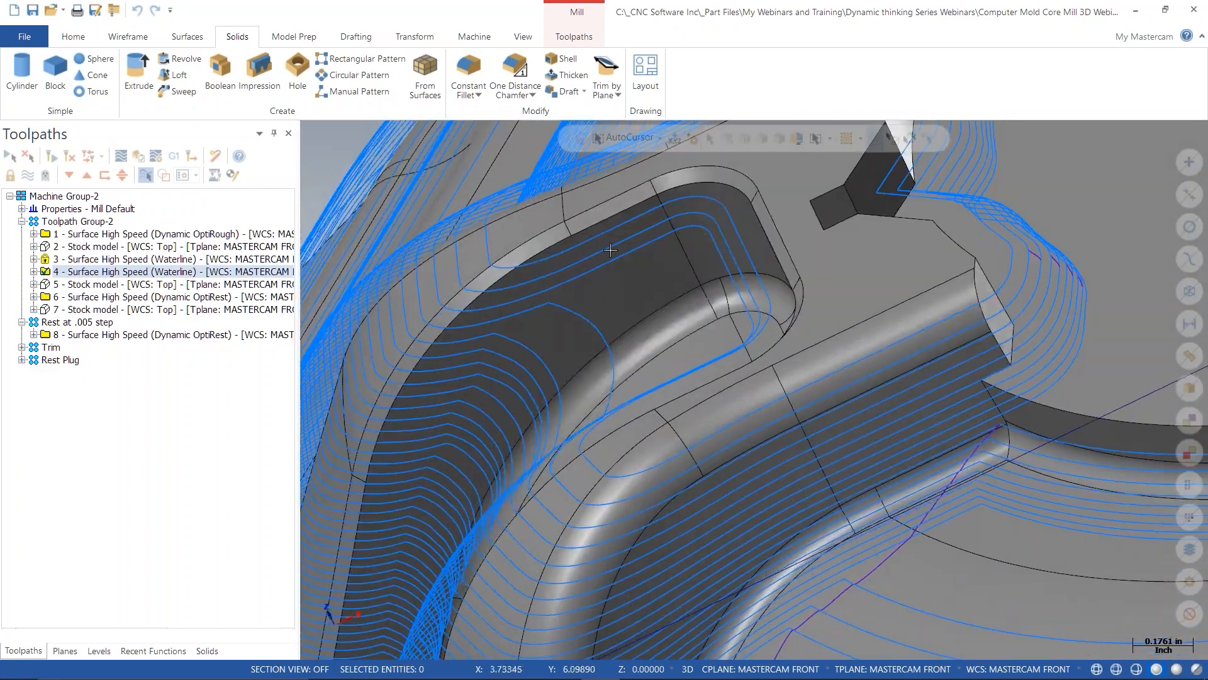
left_click(157, 258)
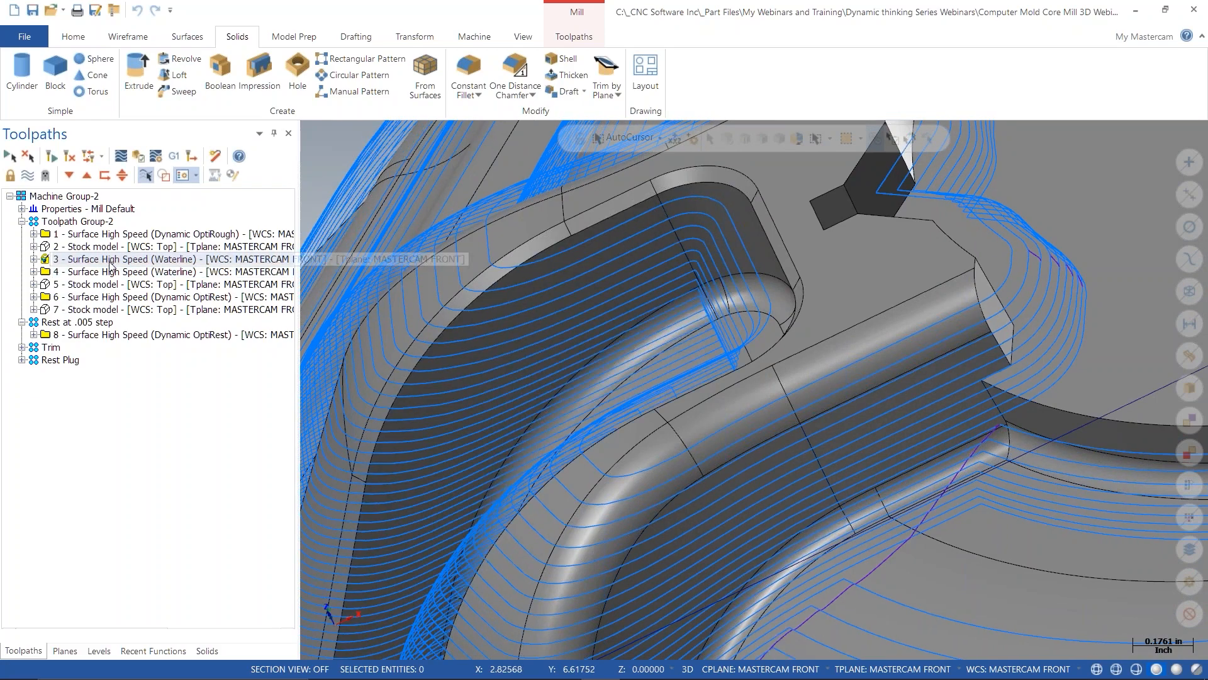
middle_click_drag(513, 301, 797, 426)
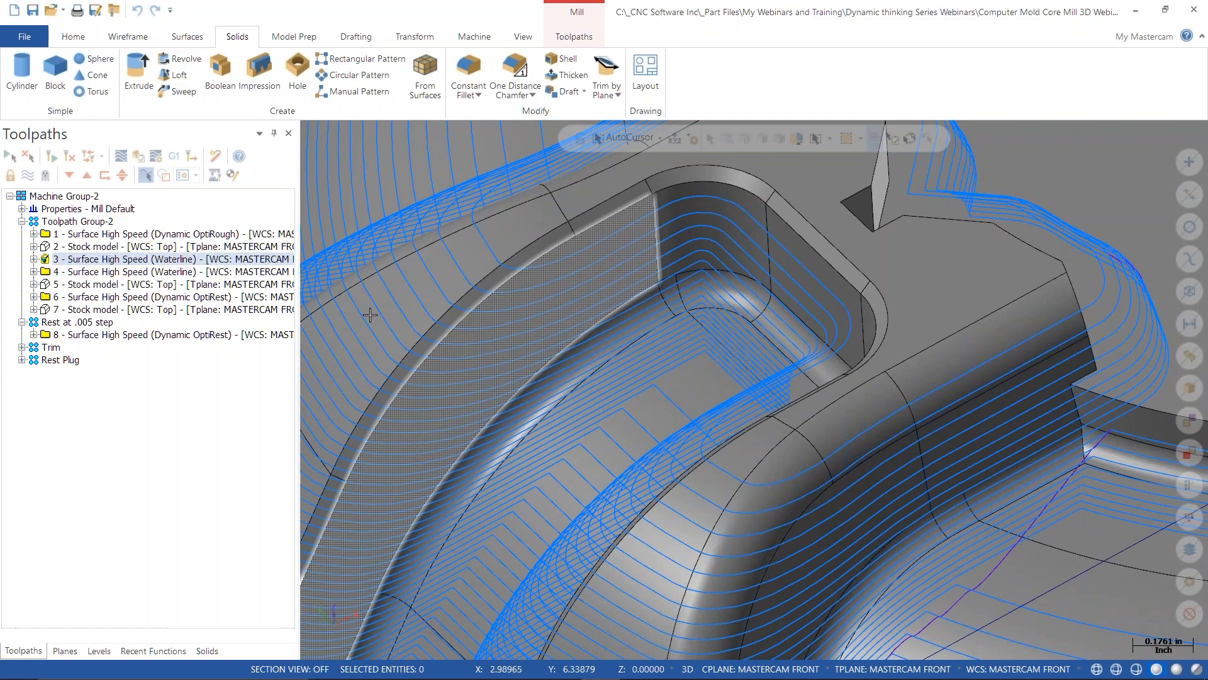
left_click(104, 273)
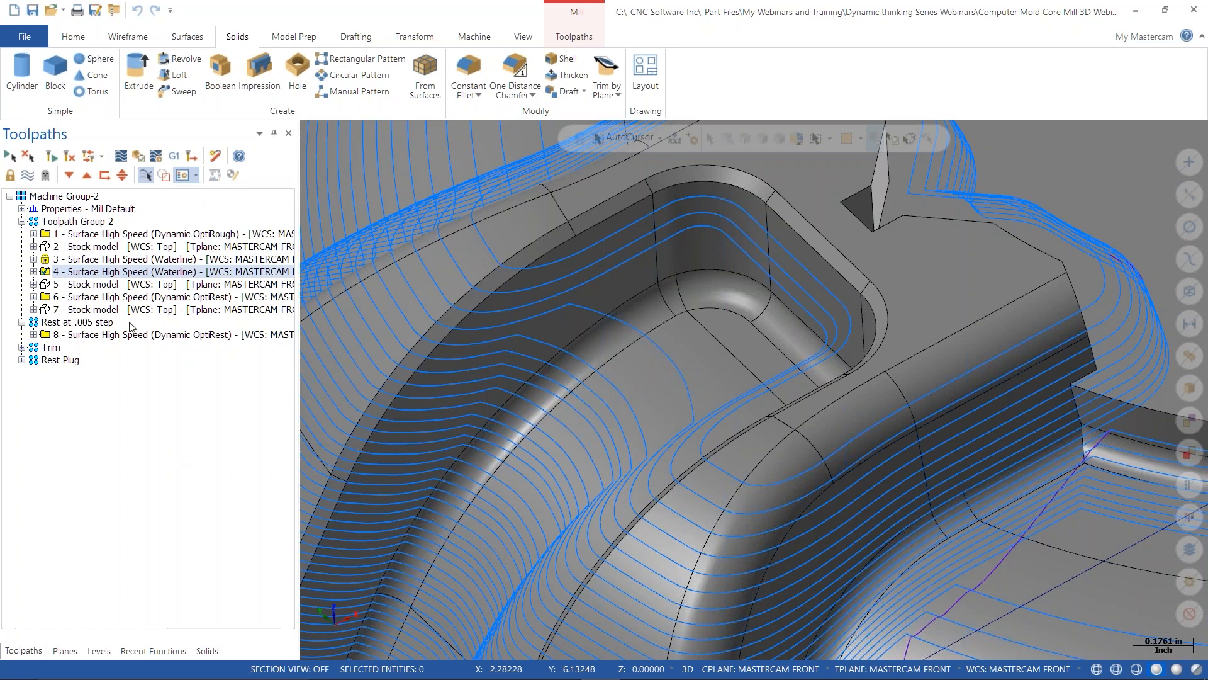
- Compare operation 5's stock model with the Rough stock model over the whole part
left_click(95, 288)
scroll(541, 349, "down", 8)
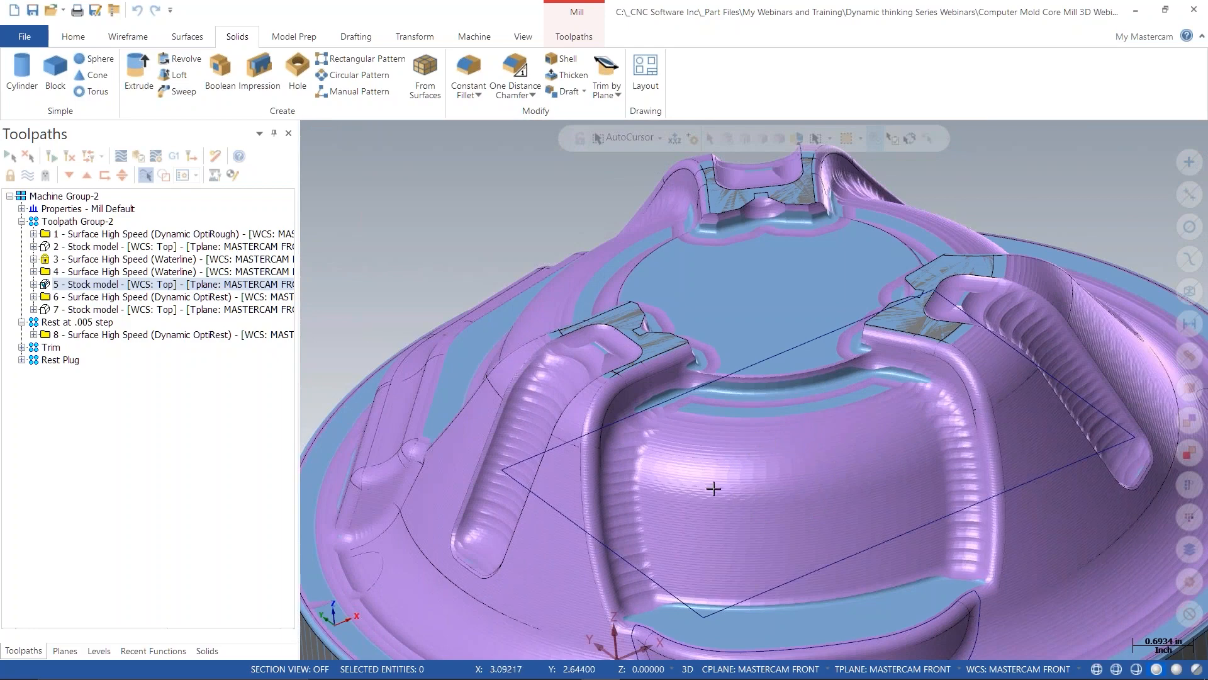
left_click(99, 250)
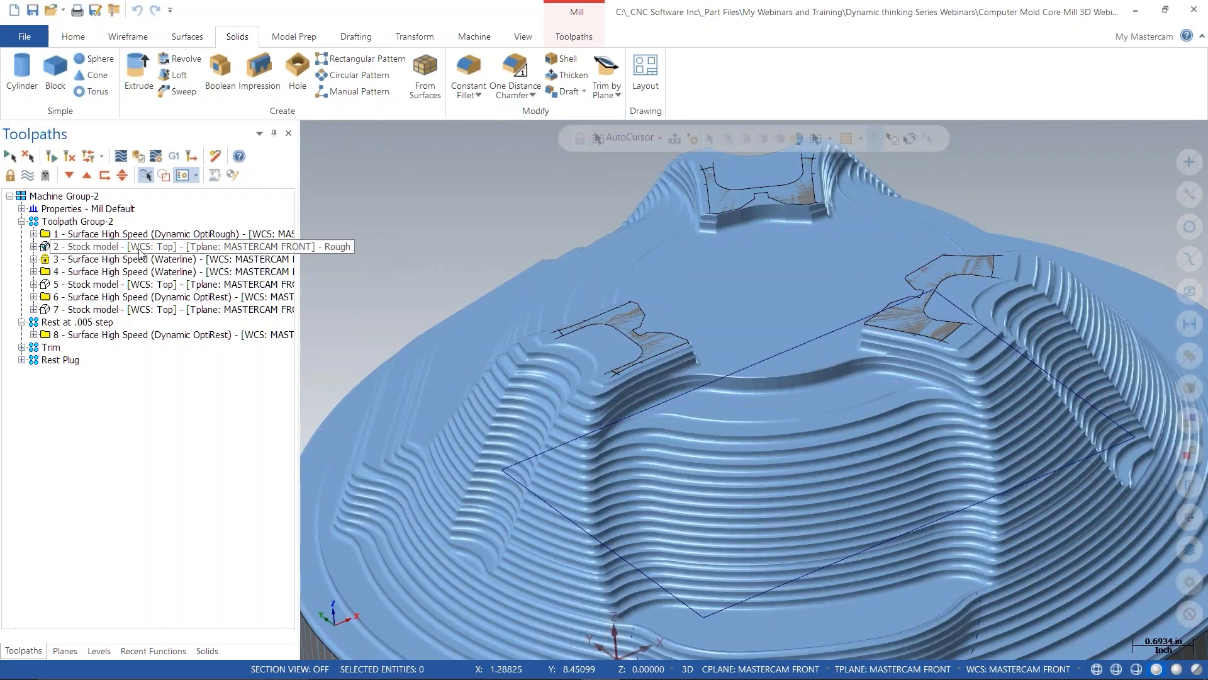
scroll(610, 304, "down", 3)
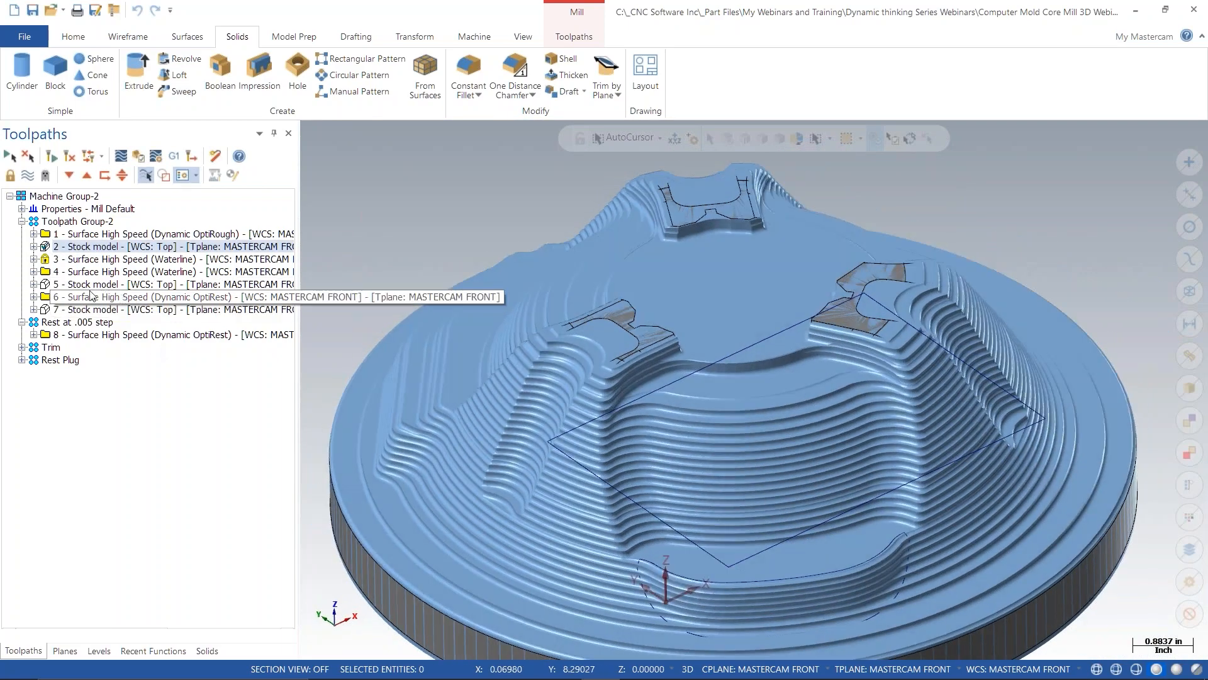
left_click(86, 288)
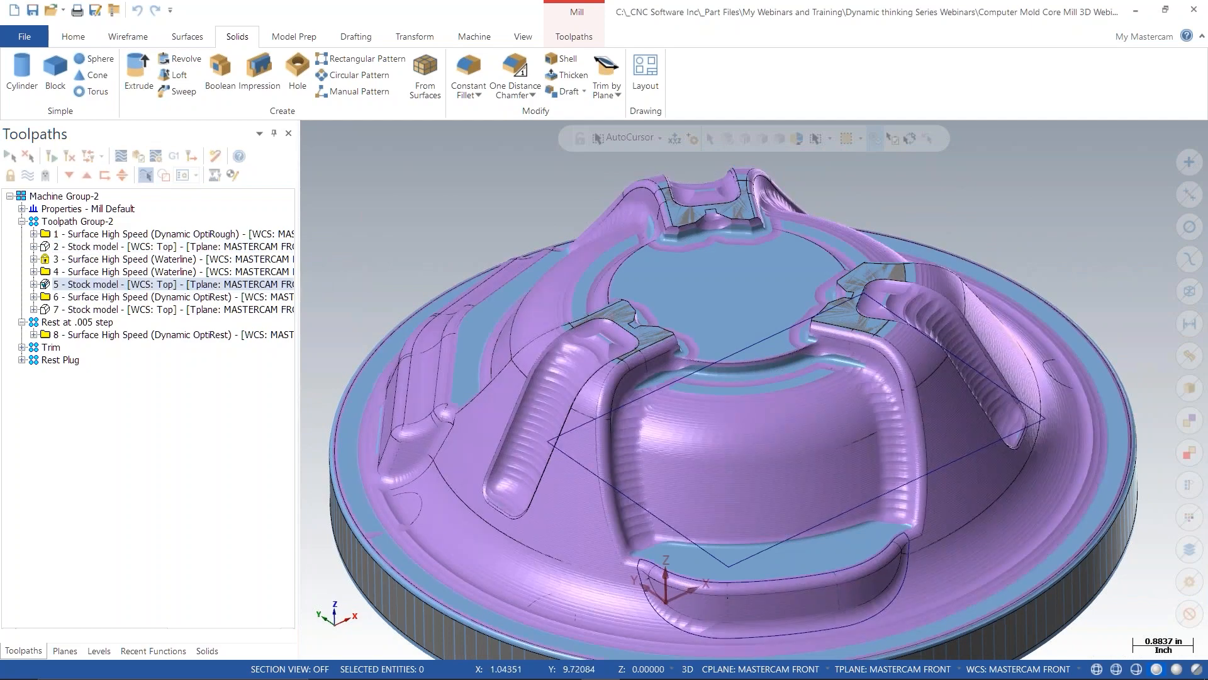
- Display operation 6's Dynamic OptiRest passes on the part in wireframe, and return the model to shaded display
left_click(308, 301)
mouse_move(658, 348)
middle_mouse_down()
mouse_move(720, 378)
mouse_move(675, 365)
mouse_move(656, 432)
mouse_move(674, 364)
mouse_move(650, 343)
middle_mouse_up()
key("alt+s")
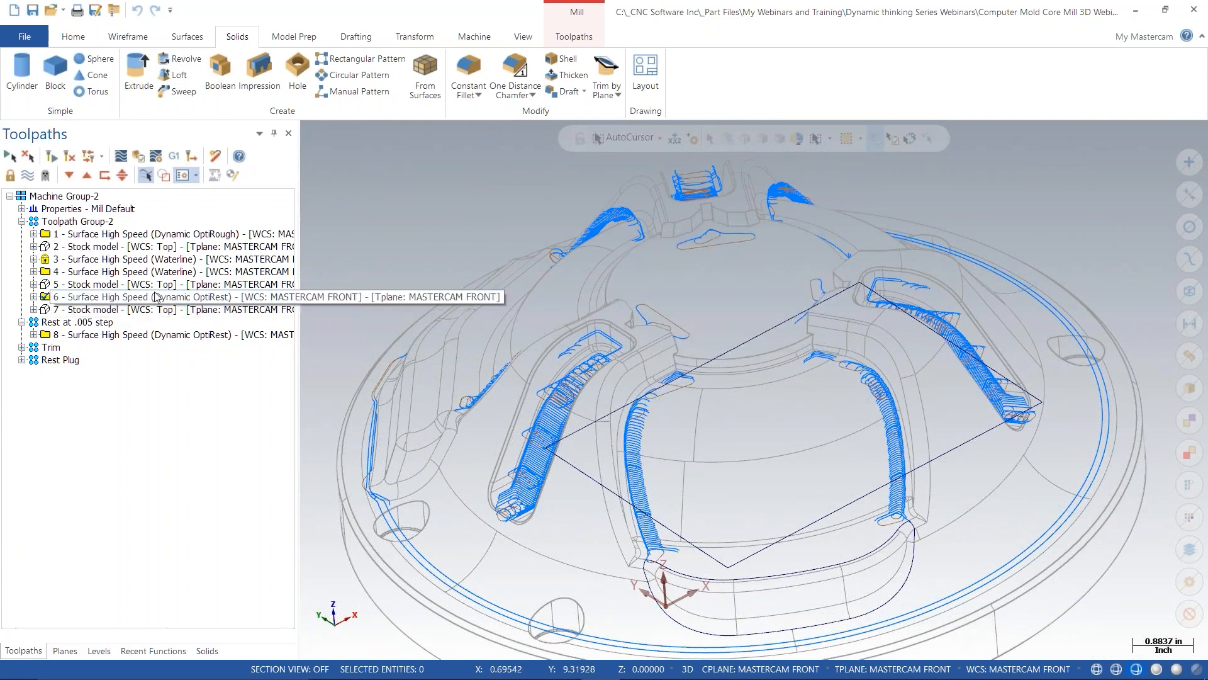
key("alt+s")
- Review the wall and floor stock in operation 1's Dynamic OptiRough model geometry, and leave the parameters unchanged
left_click(34, 234)
left_click(92, 252)
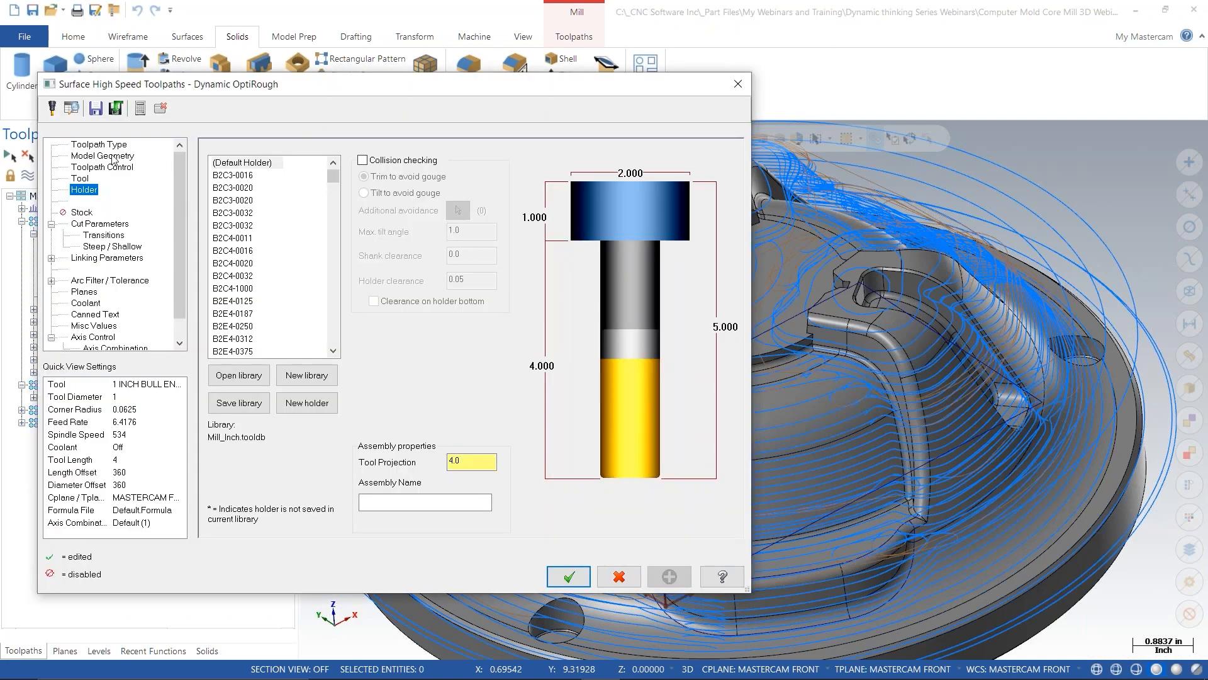
left_click(102, 155)
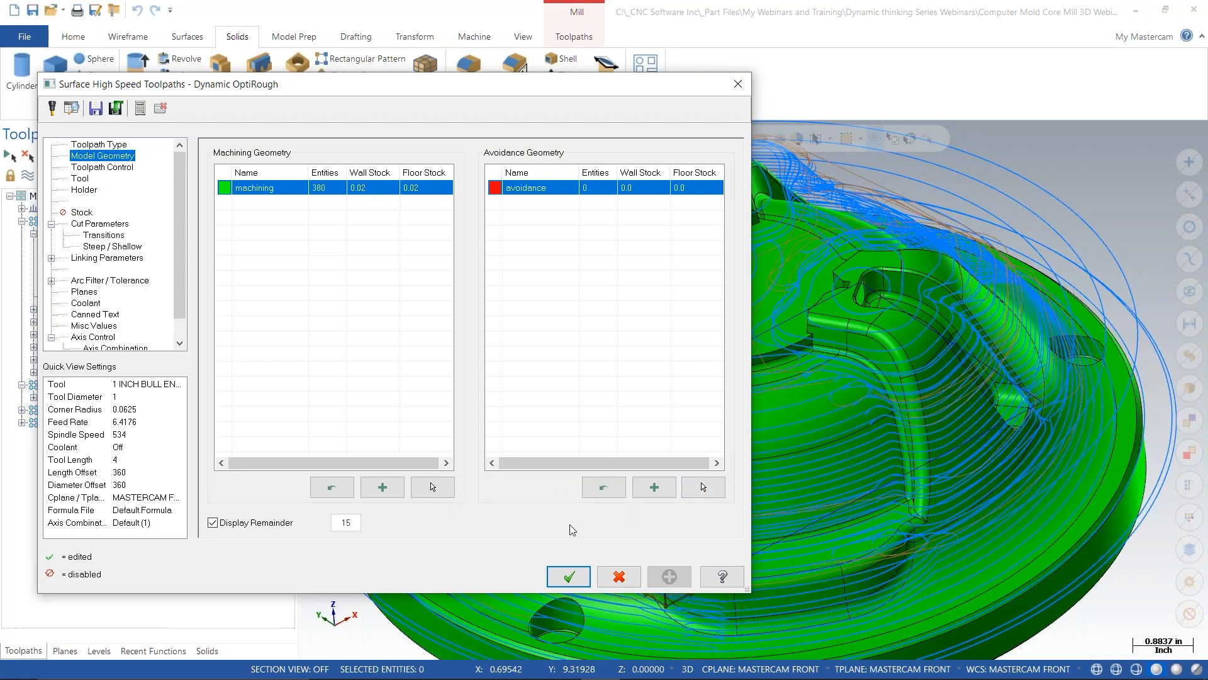
left_click(620, 577)
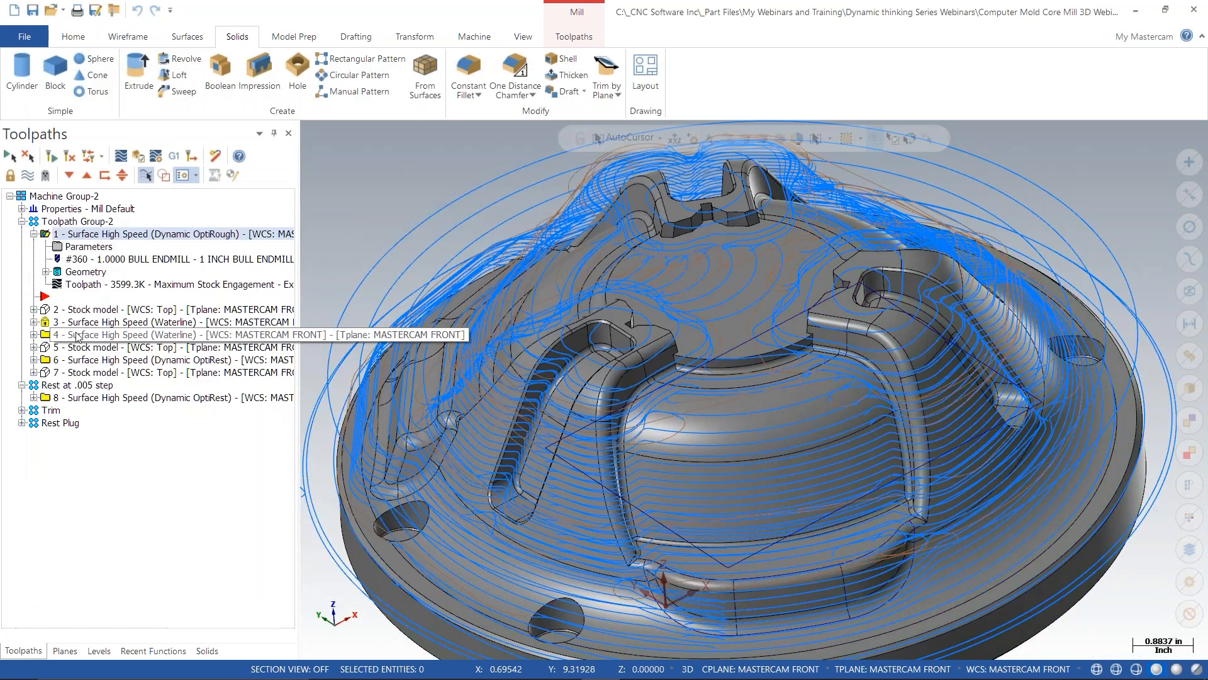
- Open operation 4's Waterline parameters and review its model geometry and stock settings
left_click(74, 331)
left_click(34, 335)
left_click(81, 348)
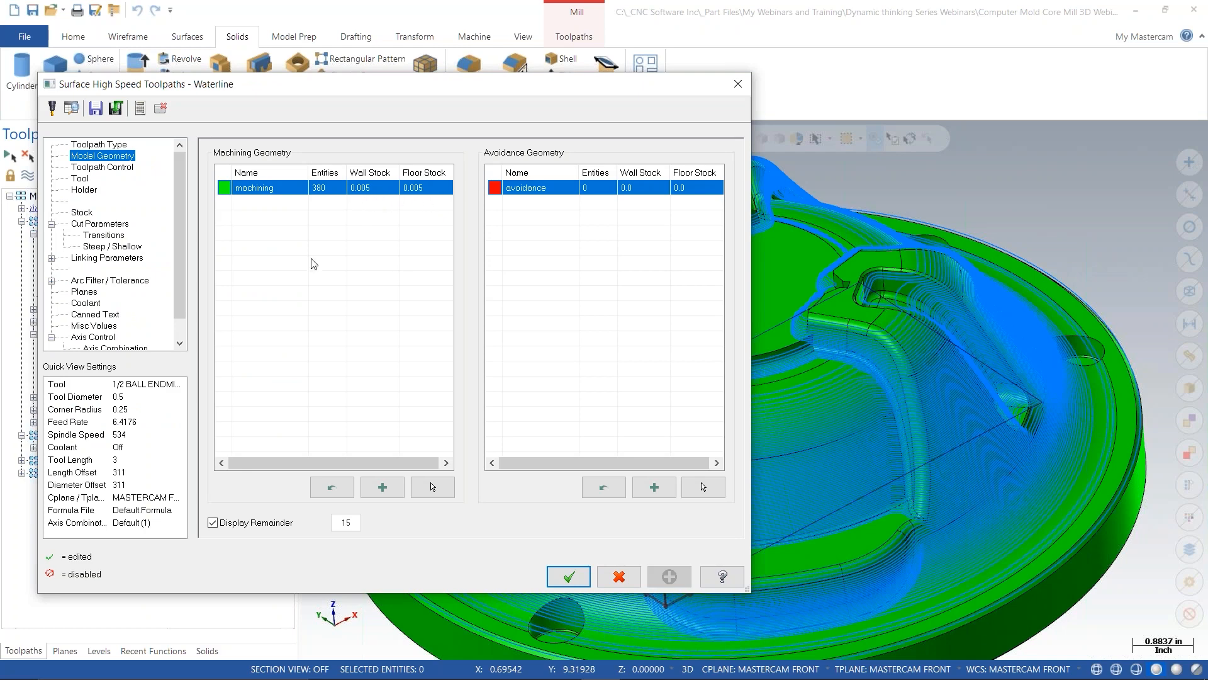
left_click(81, 213)
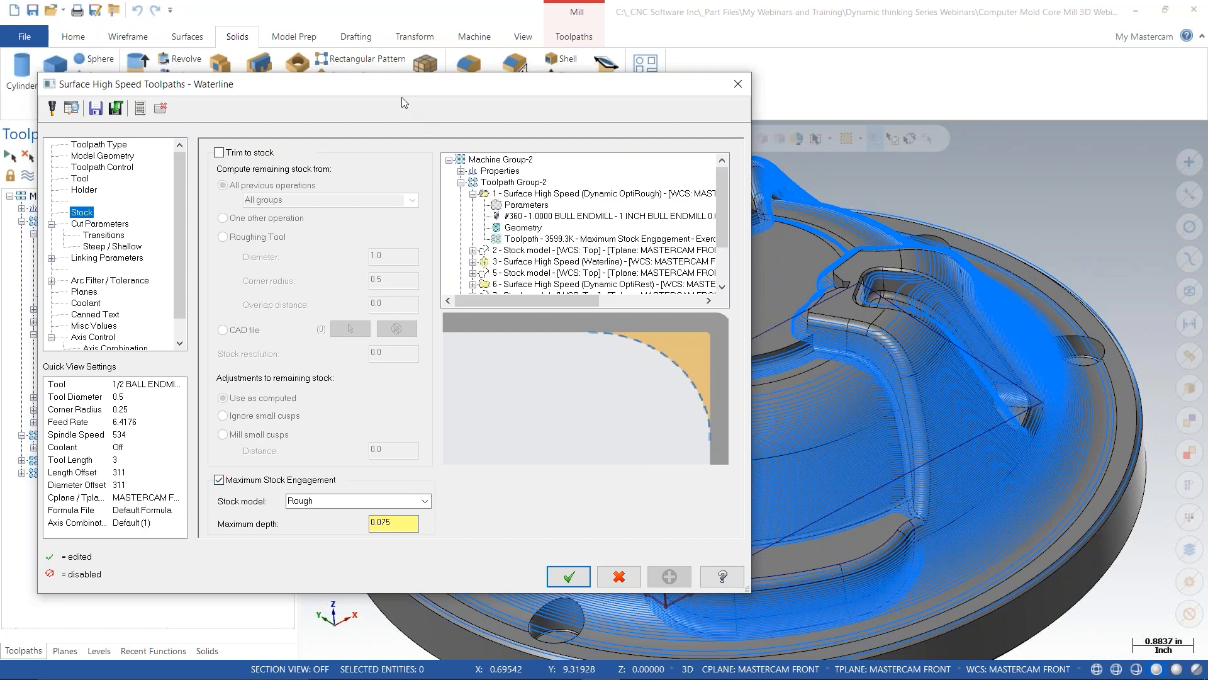
- Select Rough as operation 4's Maximum Stock Engagement stock model with a maximum depth of 0.075, and accept the parameters
left_click_drag(402, 97, 646, 94)
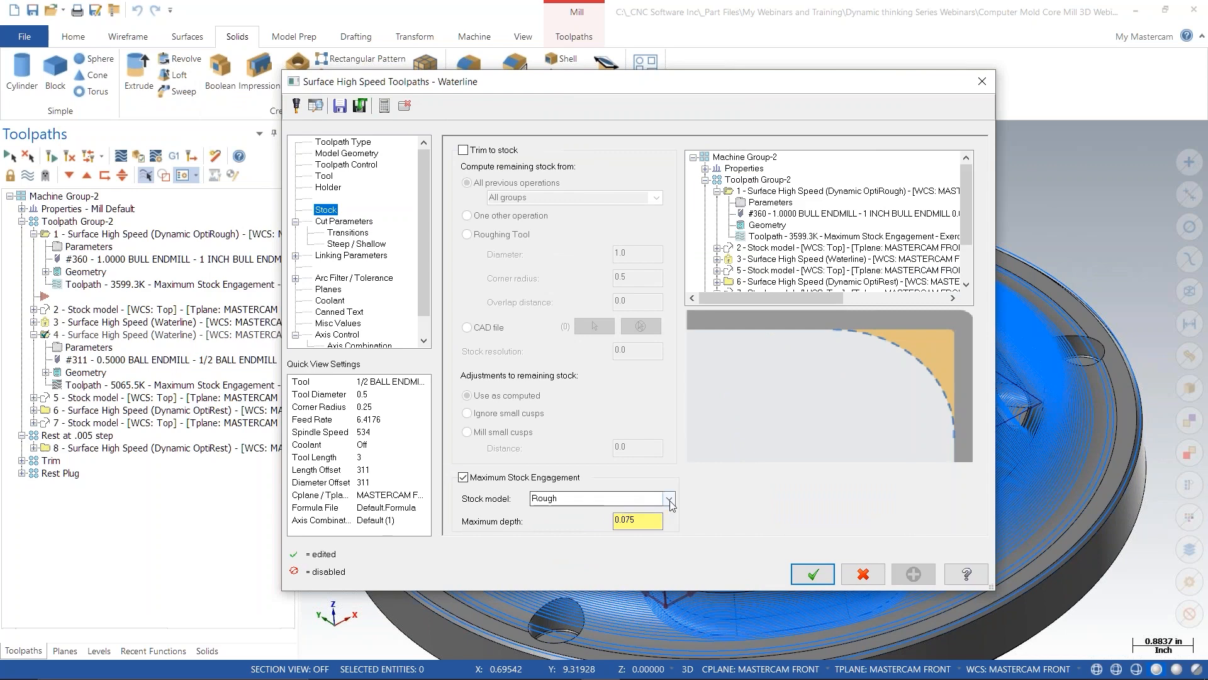
left_click(670, 499)
left_click(542, 511)
key("Tab")
left_click(643, 520)
left_click(813, 574)
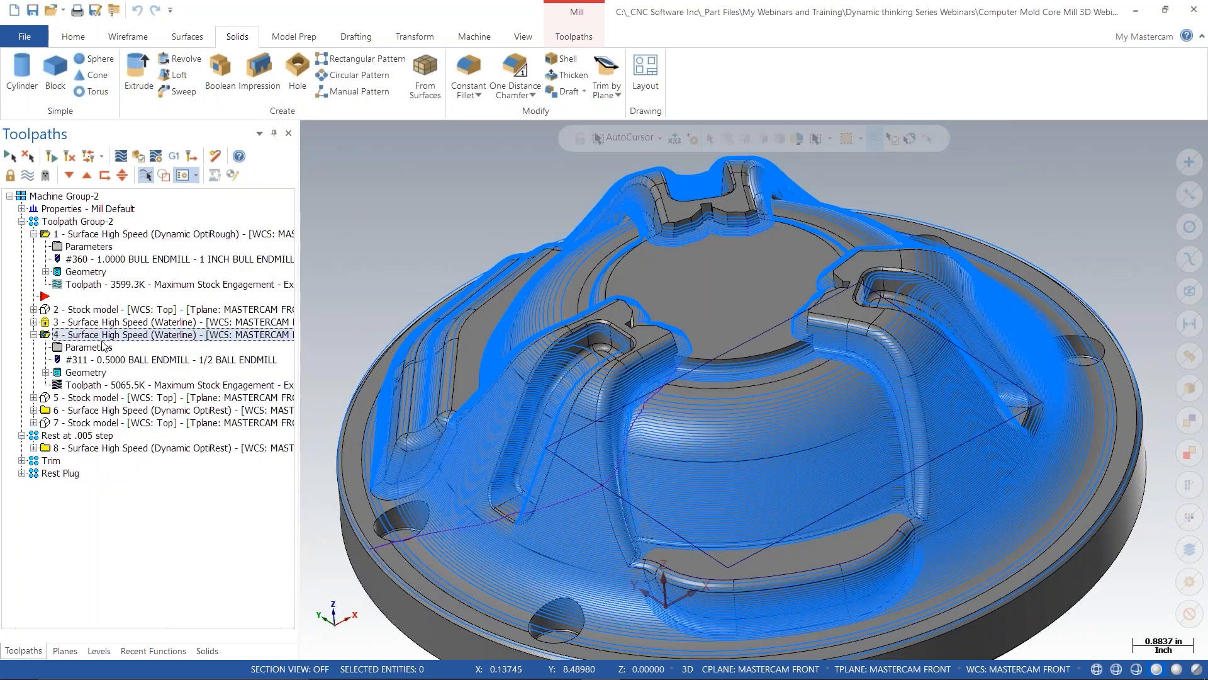
- Examine operation 4's Waterline passes around the slotted rib and the adjoining curved wall
scroll(515, 445, "up", 5)
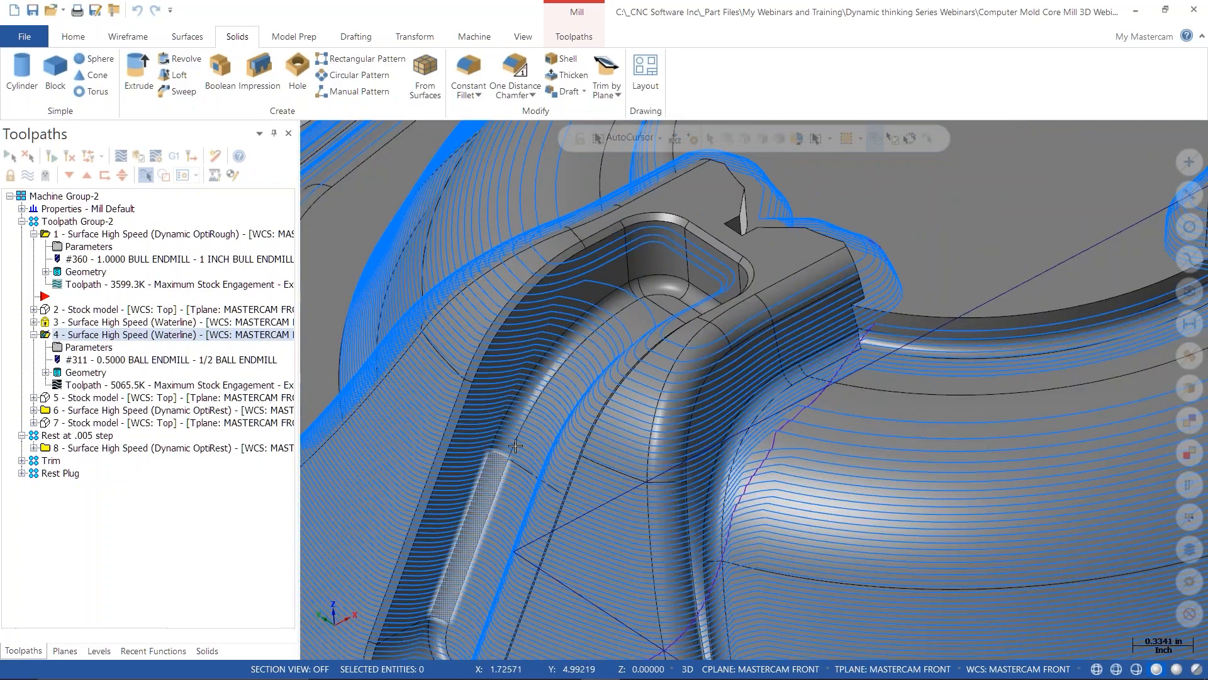
scroll(774, 433, "up", 2)
middle_click_drag(774, 433, 747, 538)
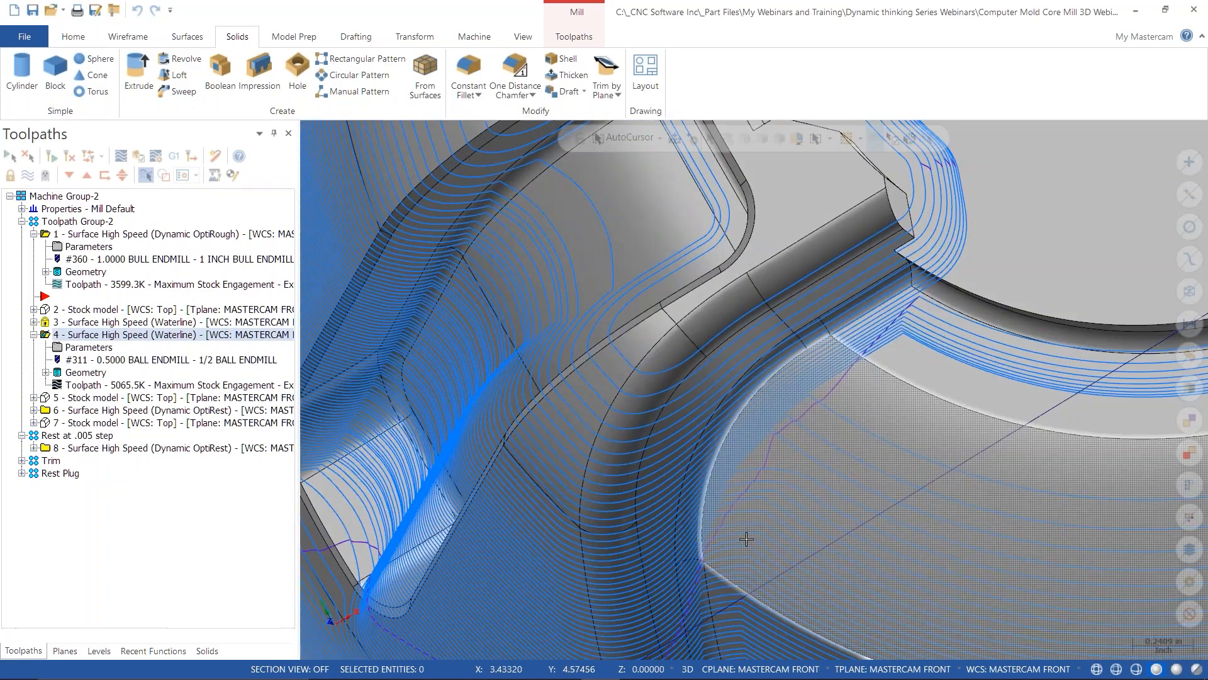
scroll(737, 503, "up", 3)
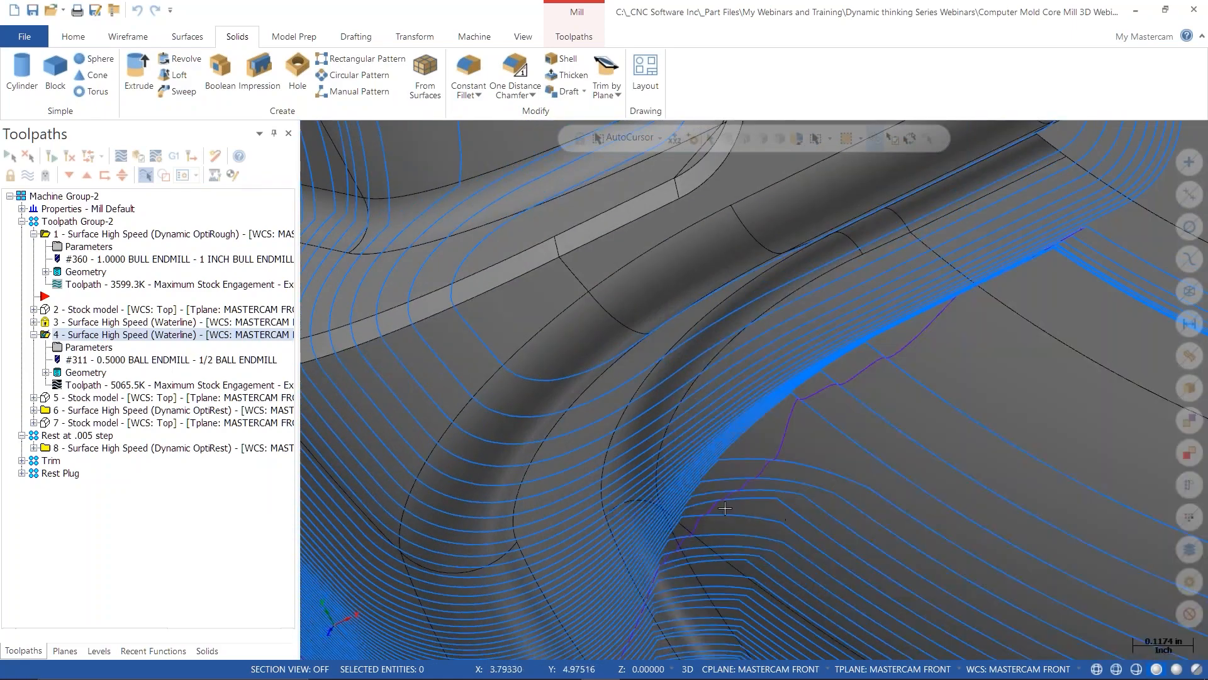
- Overlay the Rough stock model on operation 4's Waterline passes and inspect them around the top of the rib
left_click(126, 309)
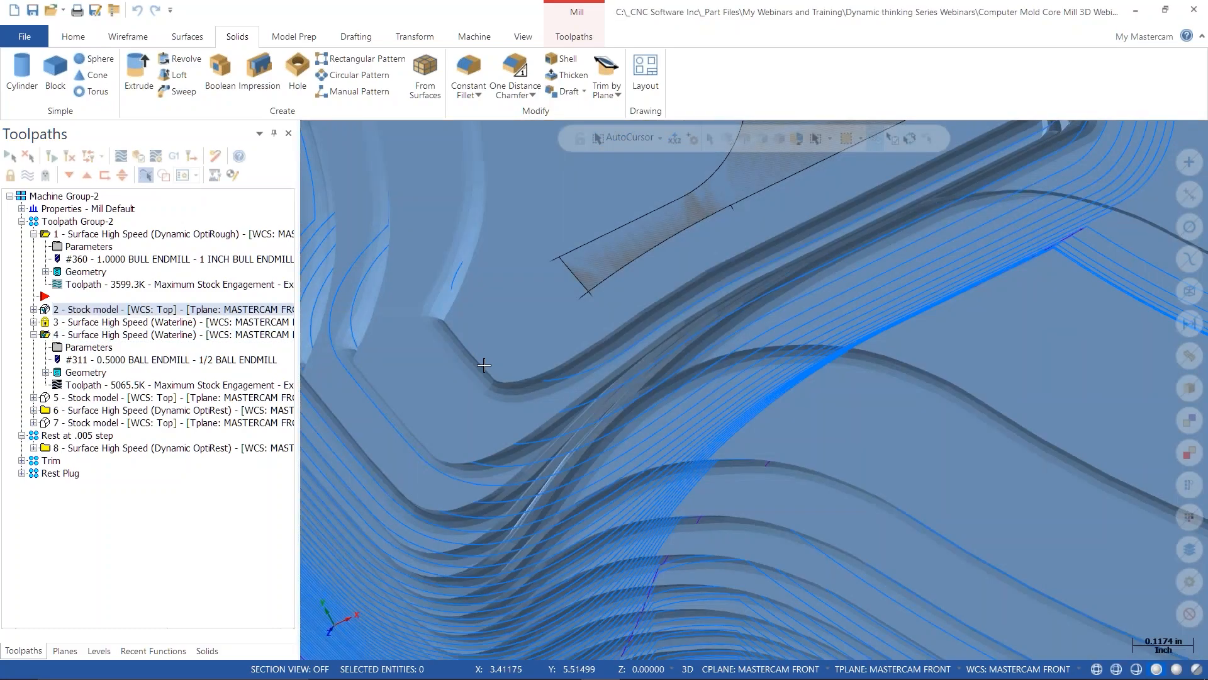
scroll(484, 365, "down", 1)
mouse_move(484, 365)
middle_mouse_down()
mouse_move(553, 385)
mouse_move(669, 488)
middle_mouse_up()
scroll(669, 489, "down", 2)
mouse_move(617, 416)
middle_mouse_down()
mouse_move(619, 355)
mouse_move(542, 315)
middle_mouse_up()
scroll(543, 314, "up", 2)
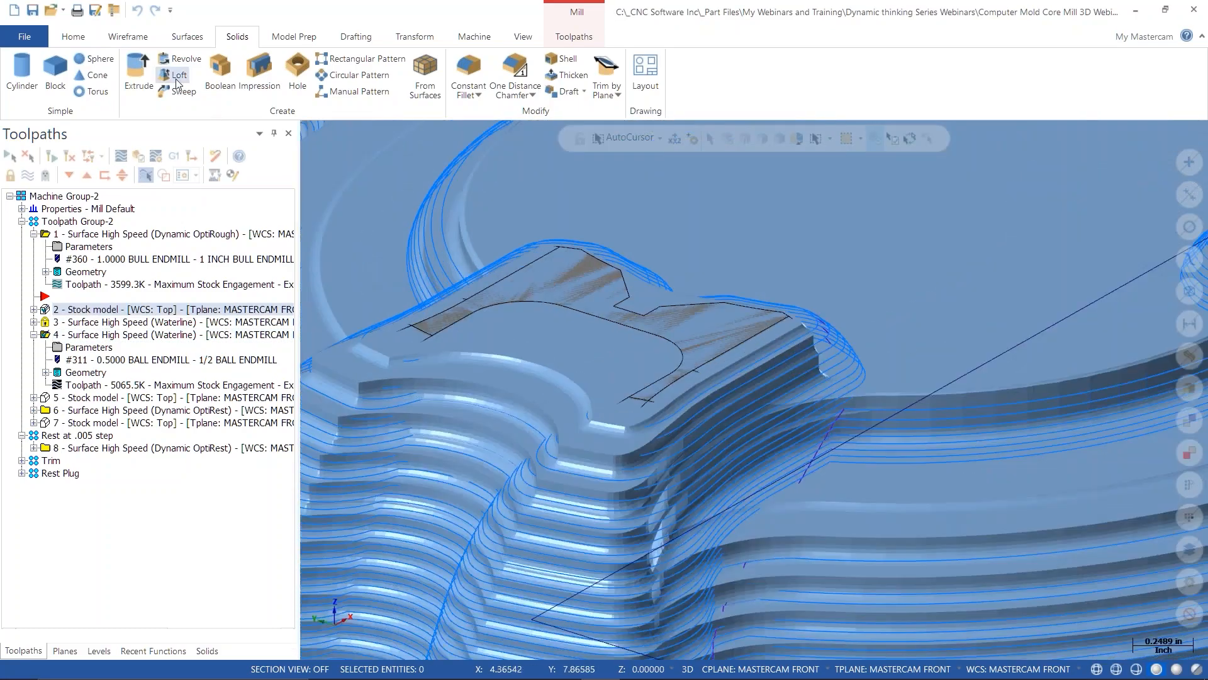
- Analyze operation 4's Waterline toolpath to check the ball endmill's position against the rough stock at the rib
left_click(82, 38)
left_click(709, 79)
mouse_move(429, 341)
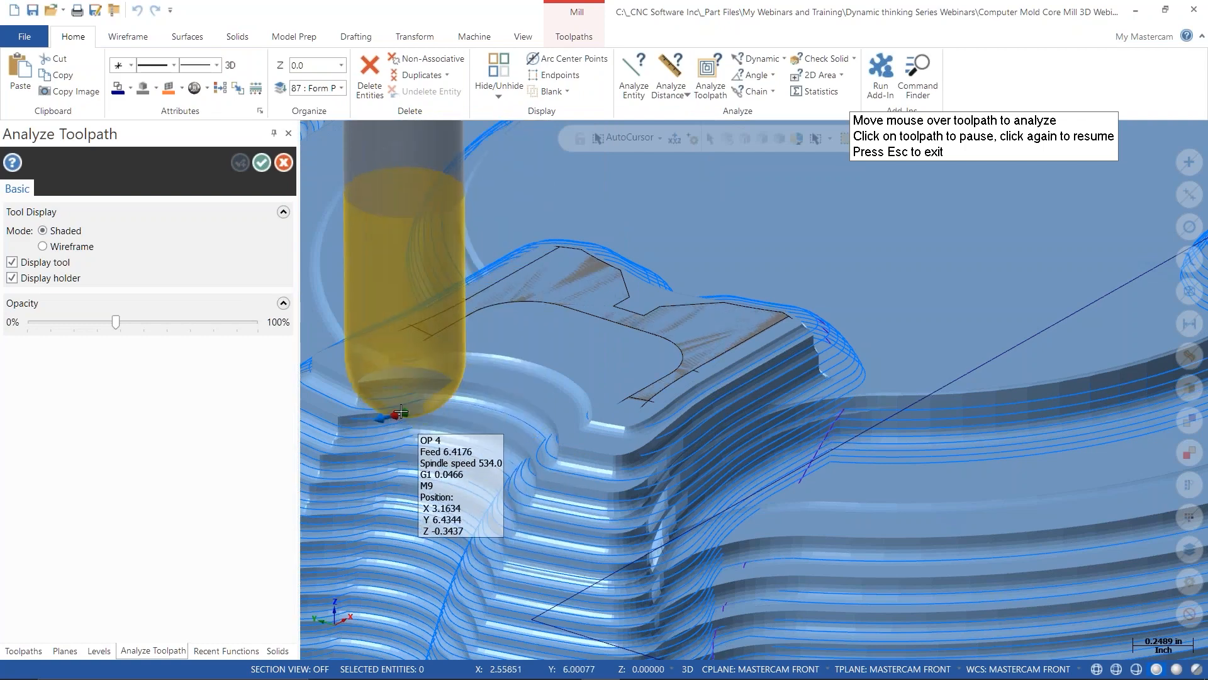
scroll(415, 403, "up", 3)
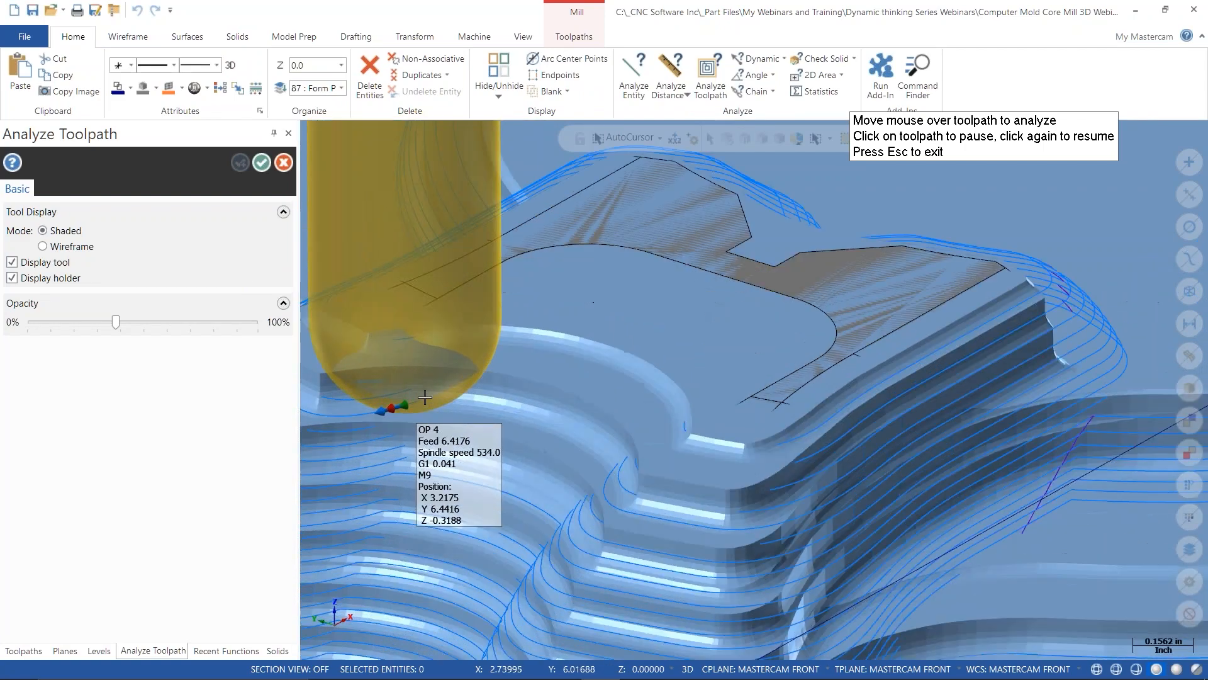
scroll(453, 397, "up", 1)
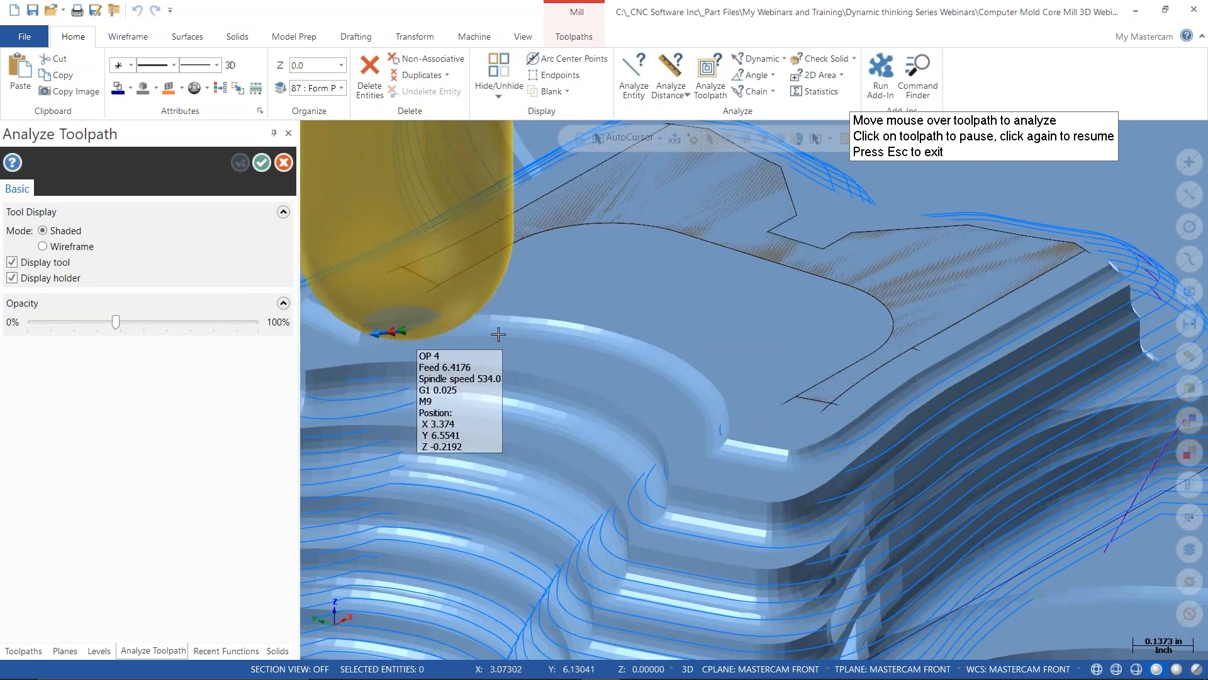
scroll(499, 334, "up", 3)
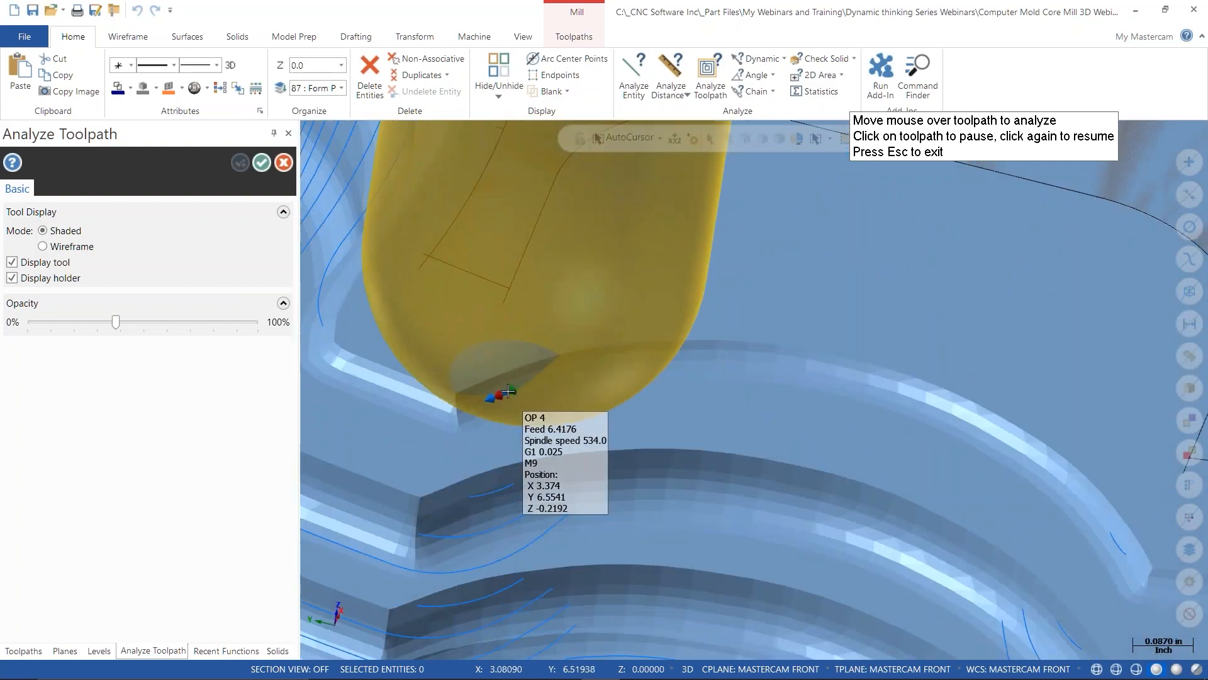
left_click(262, 164)
- Recheck operation 4's Maximum Stock Engagement settings and compare its Waterline passes with operation 3's in the rib slot
scroll(620, 358, "down", 5)
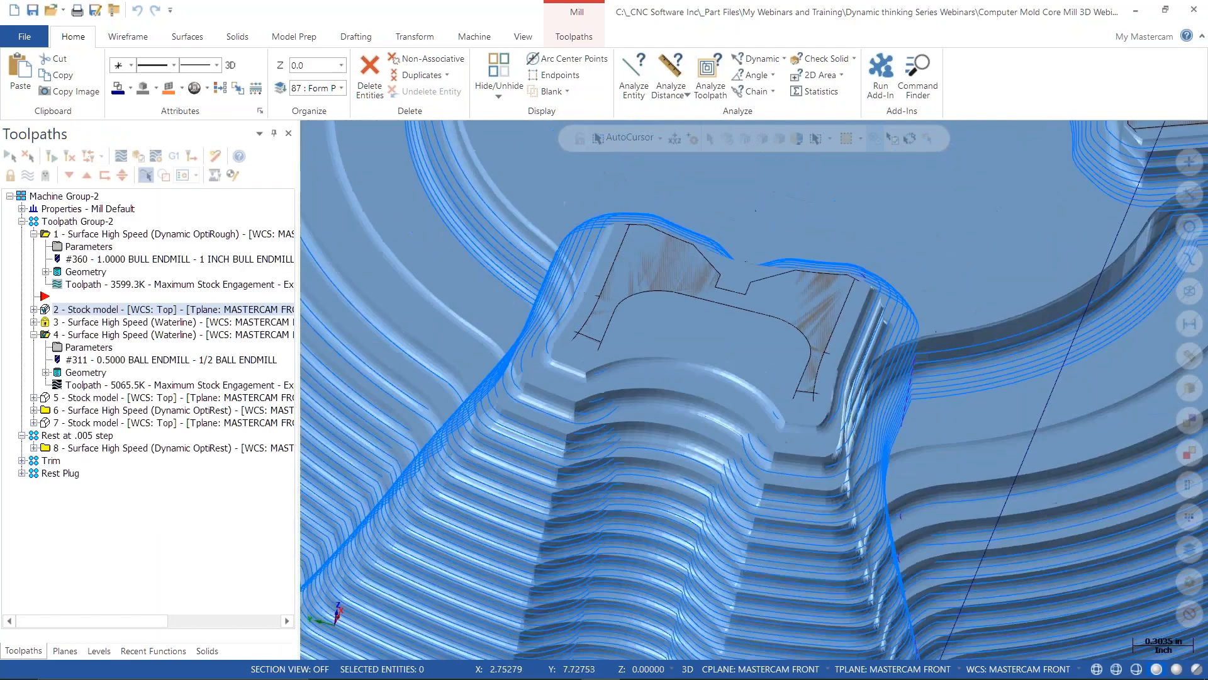
left_click(82, 351)
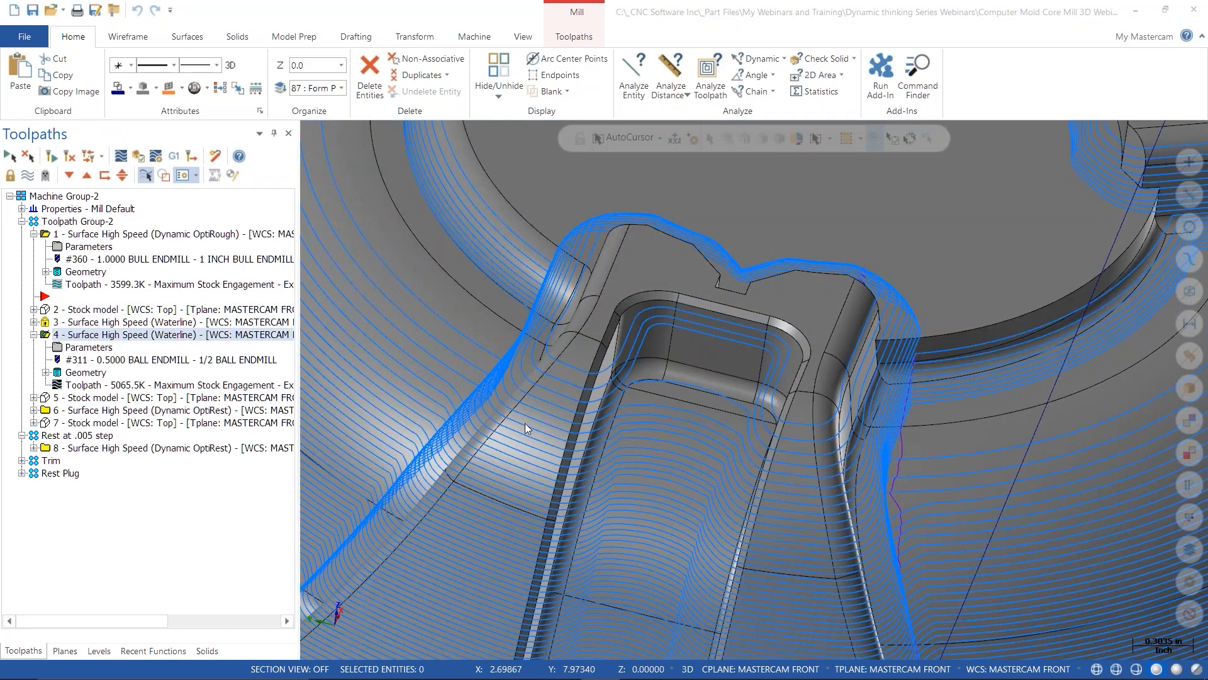
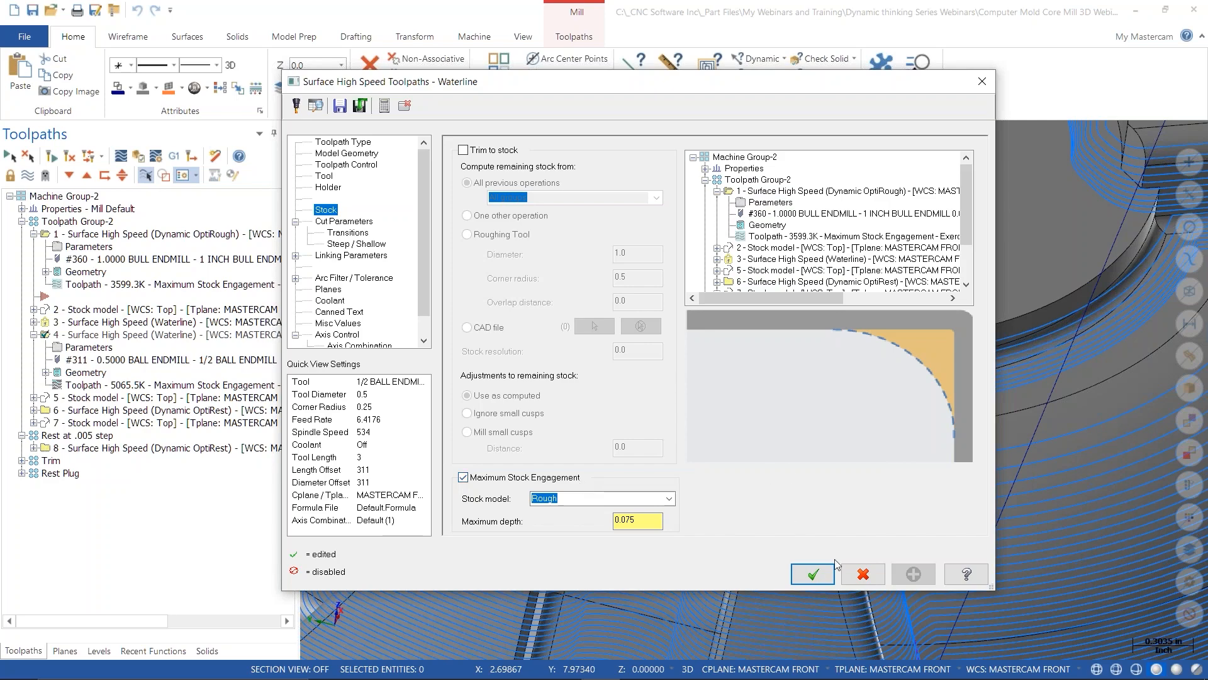
left_click(813, 574)
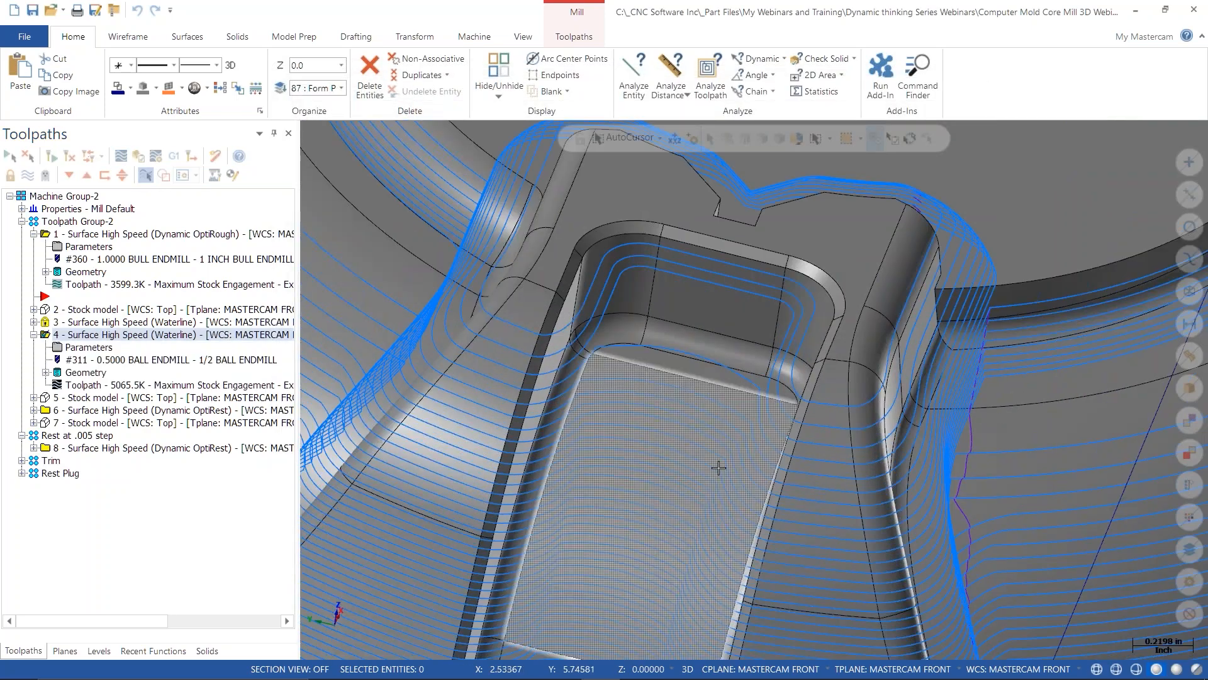
middle_click_drag(719, 468, 264, 322)
middle_click_drag(702, 363, 817, 367)
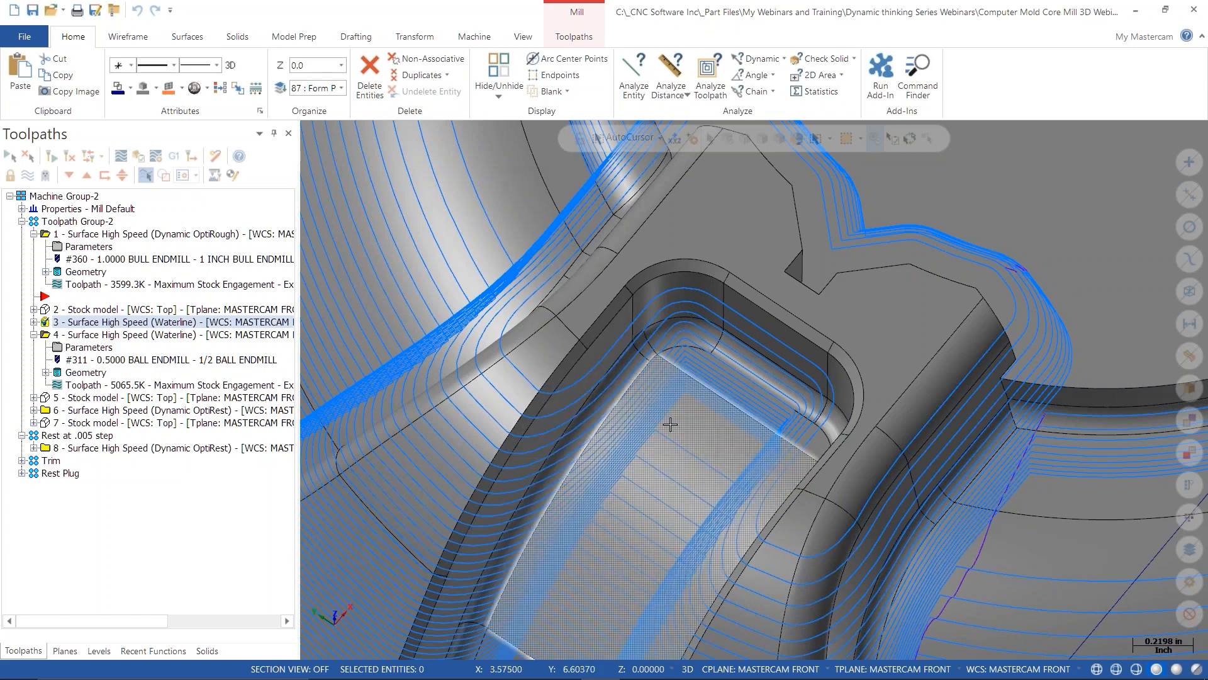
- Analyze operation 3's Waterline toolpath to check the ball endmill's position inside the rib slot
left_click(710, 78)
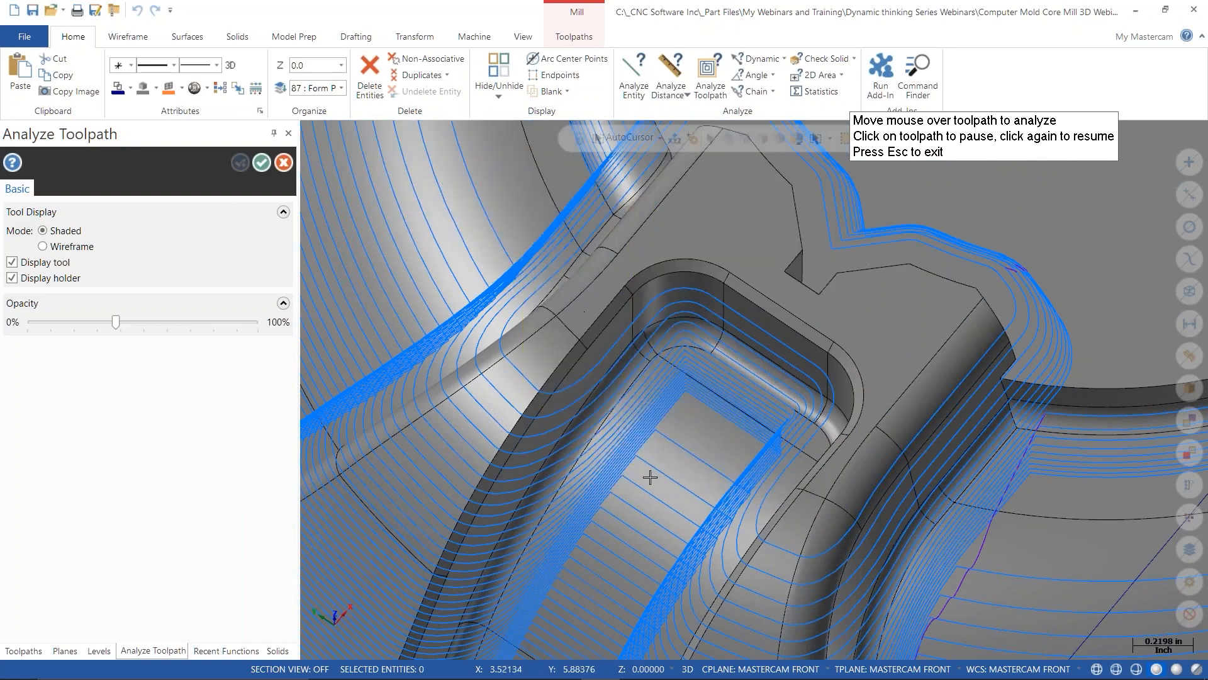
scroll(652, 394, "down", 3)
key("Escape")
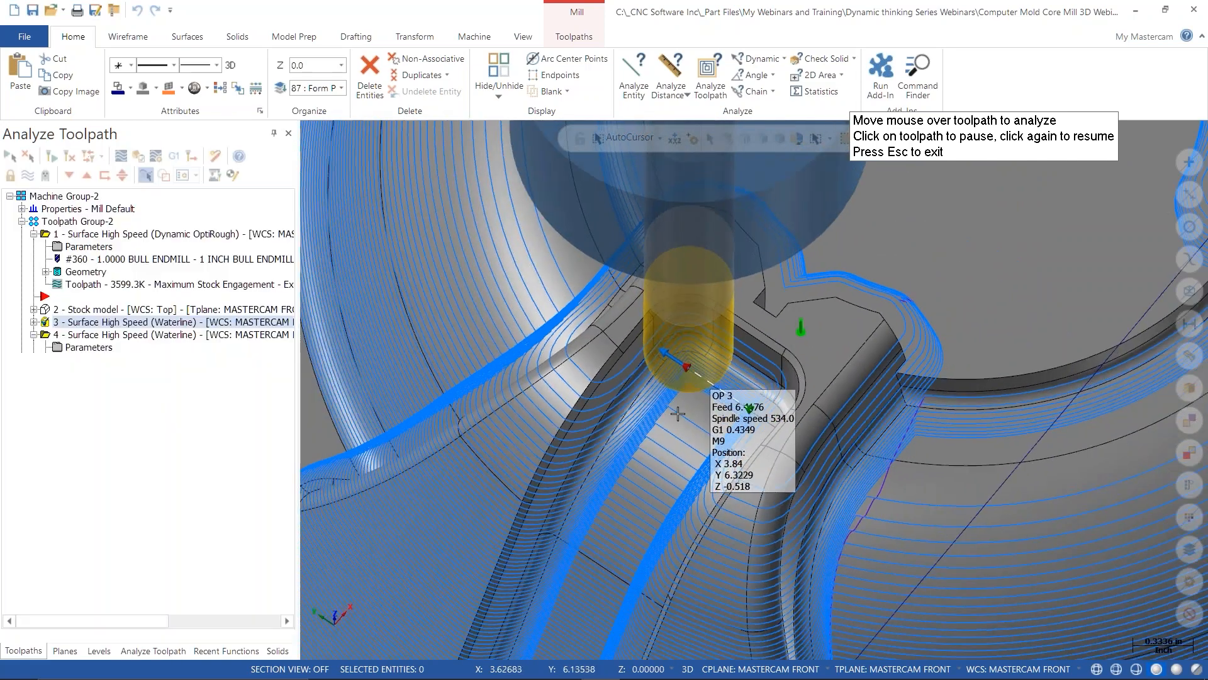
middle_click_drag(648, 376, 554, 327)
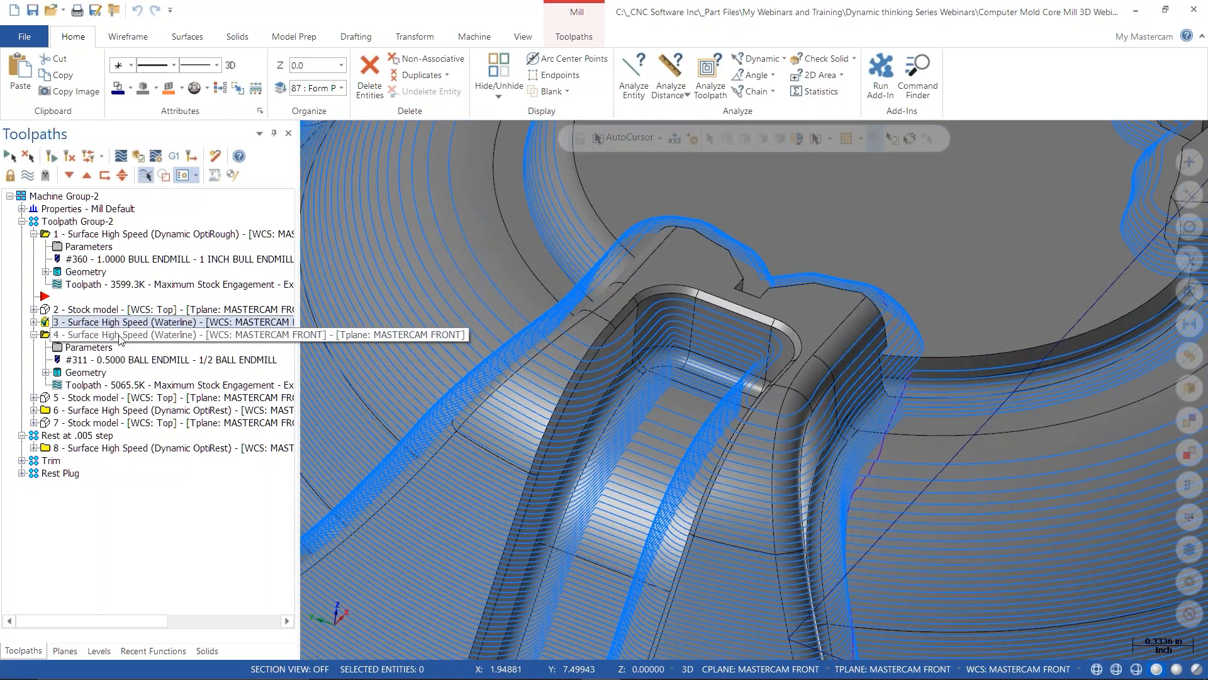
- Display operation 4's Waterline passes and inspect them around the slotted rib from several angles
left_click(85, 337)
middle_click_drag(717, 394, 555, 371)
scroll(547, 393, "down", 3)
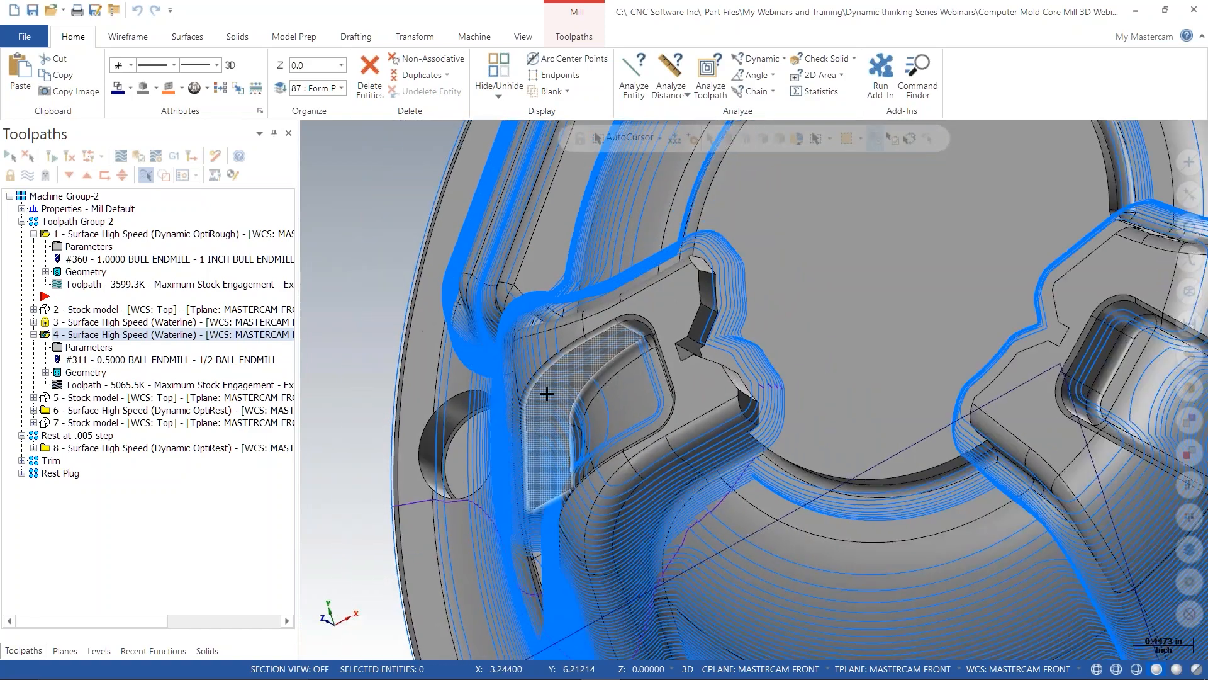
scroll(547, 394, "down", 2)
- Display the Waterline stock model from operation 5 and inspect the material left in the rib slot
left_click(96, 401)
middle_click_drag(705, 409, 666, 370)
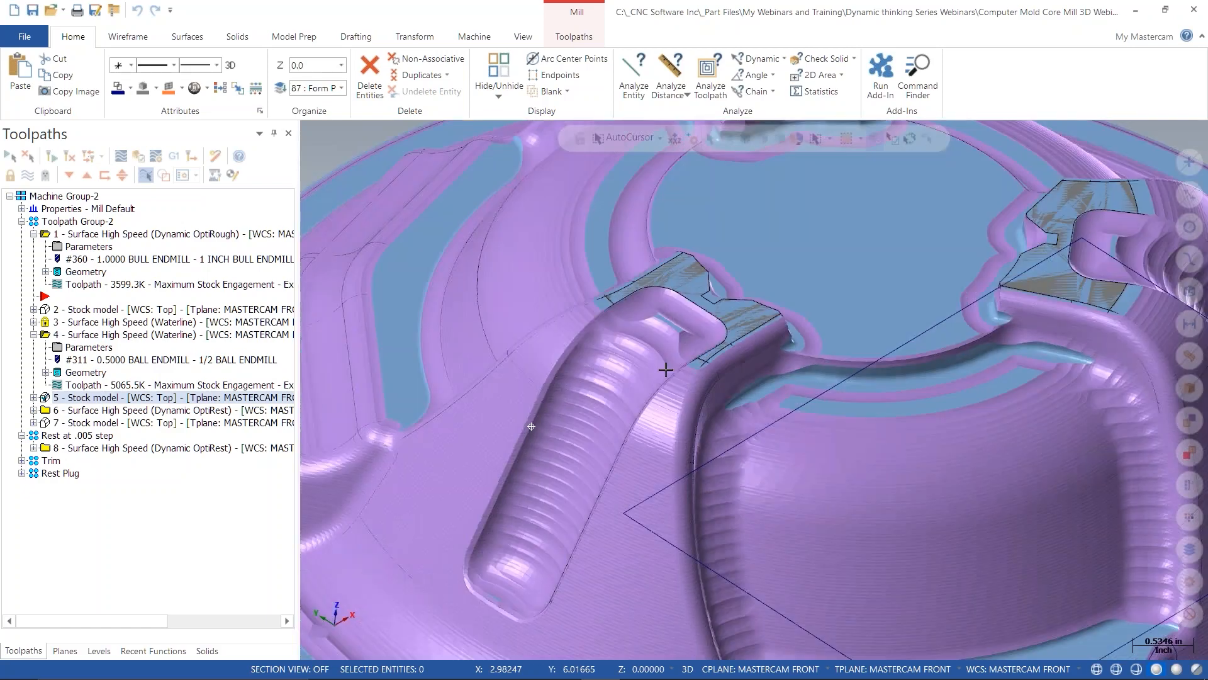
scroll(666, 370, "up", 5)
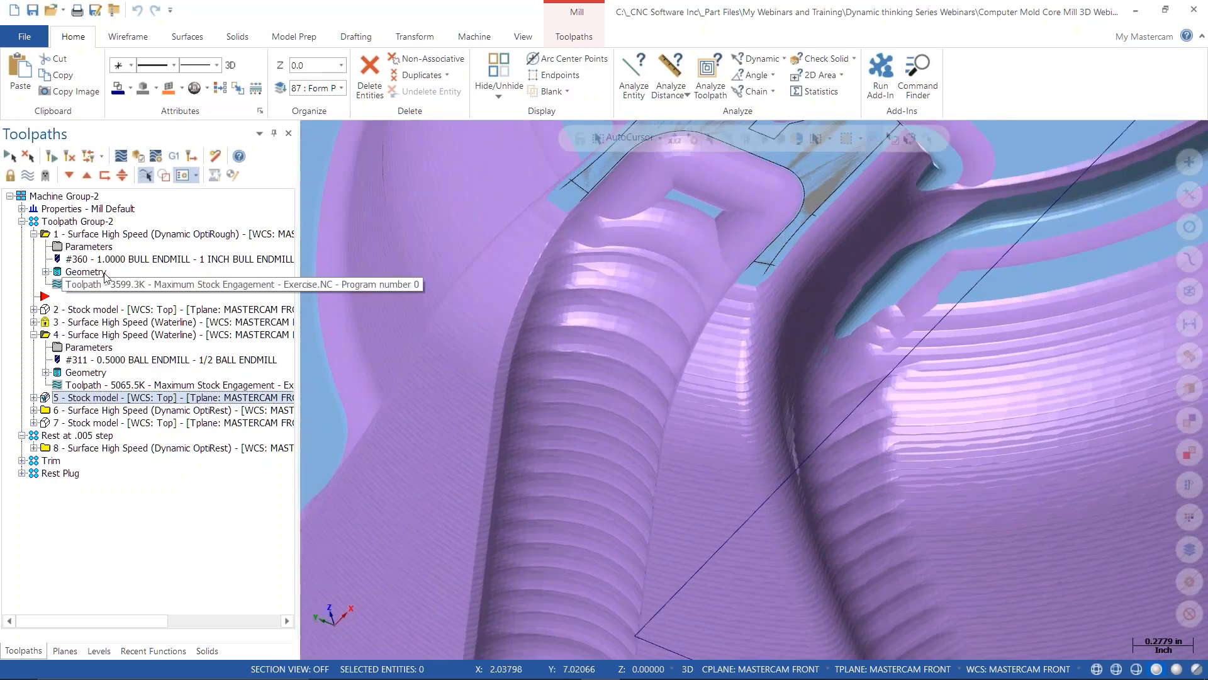
- Display the Rough stock model from operation 2 and examine the roughing steps over the rib
left_click(79, 311)
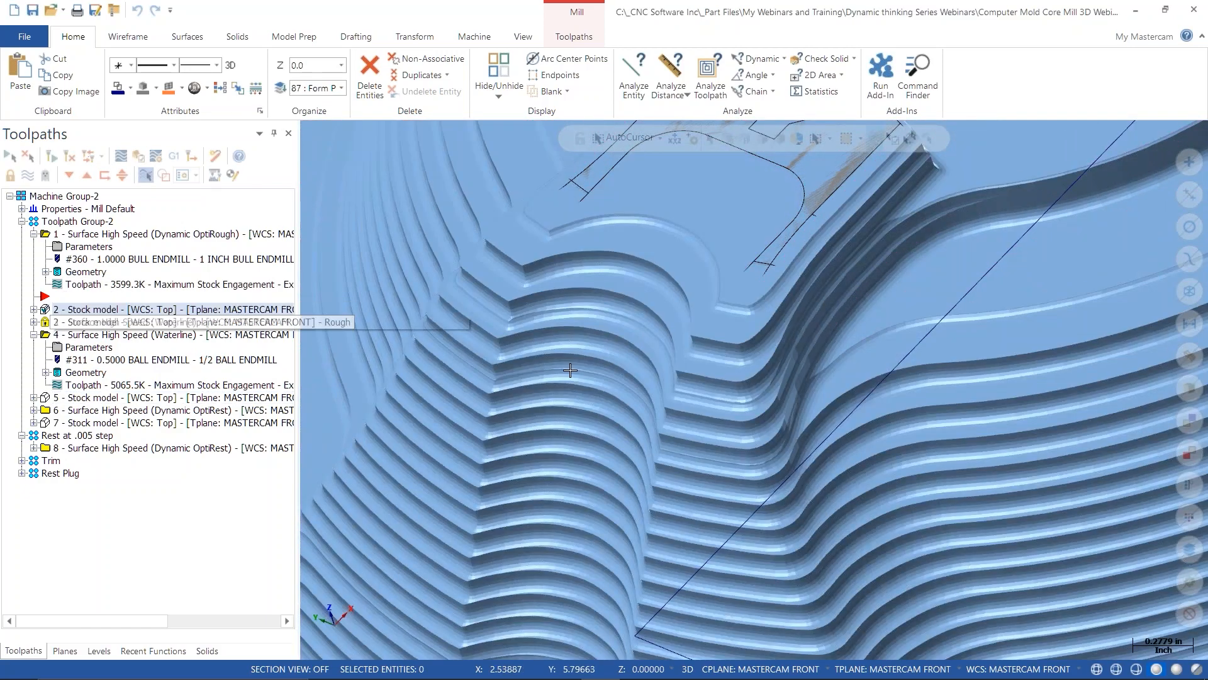
scroll(570, 370, "up", 3)
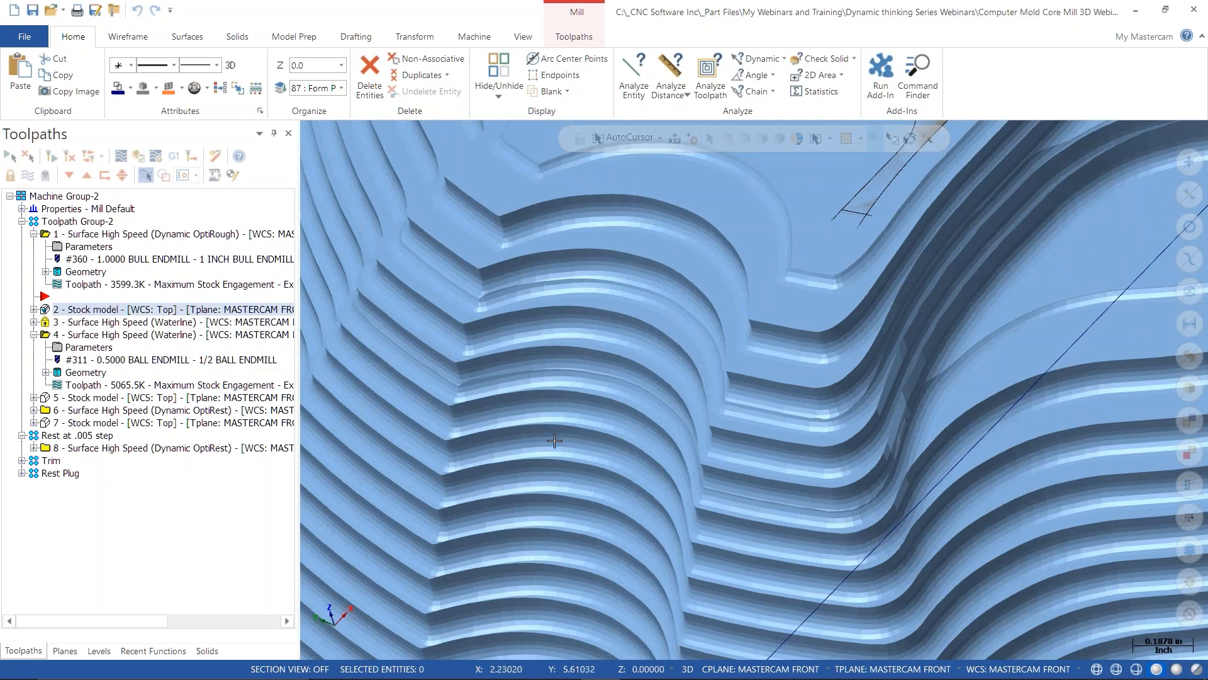
left_click(93, 337)
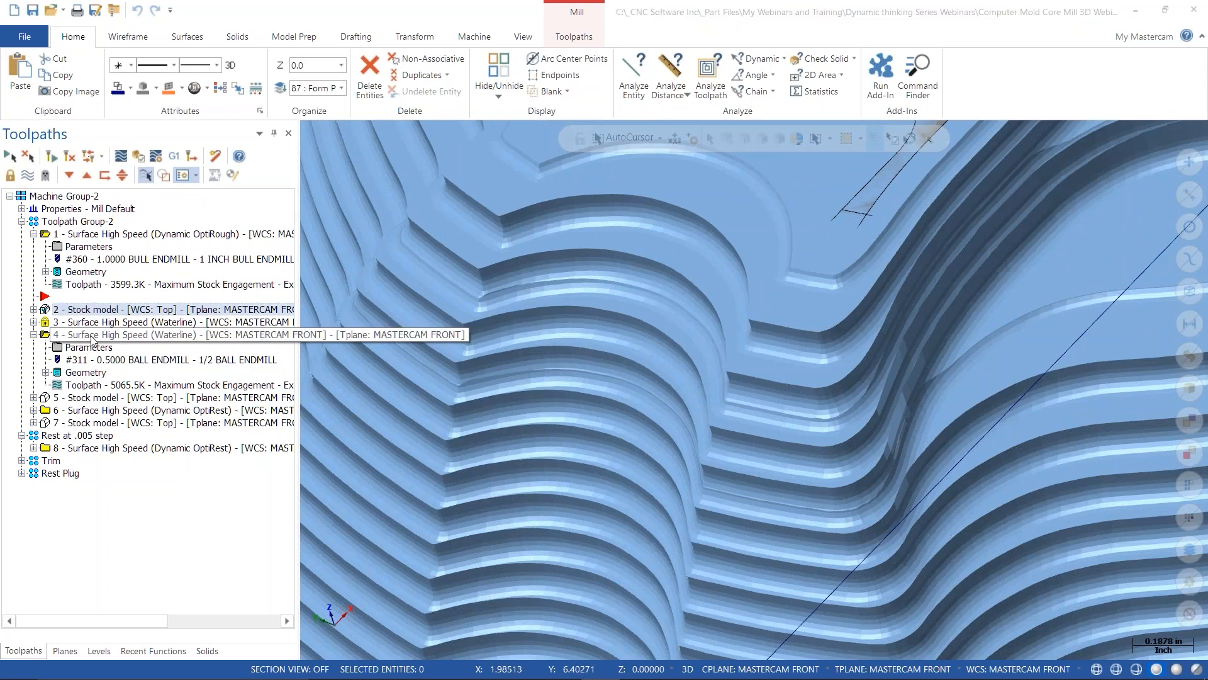
left_click(82, 310)
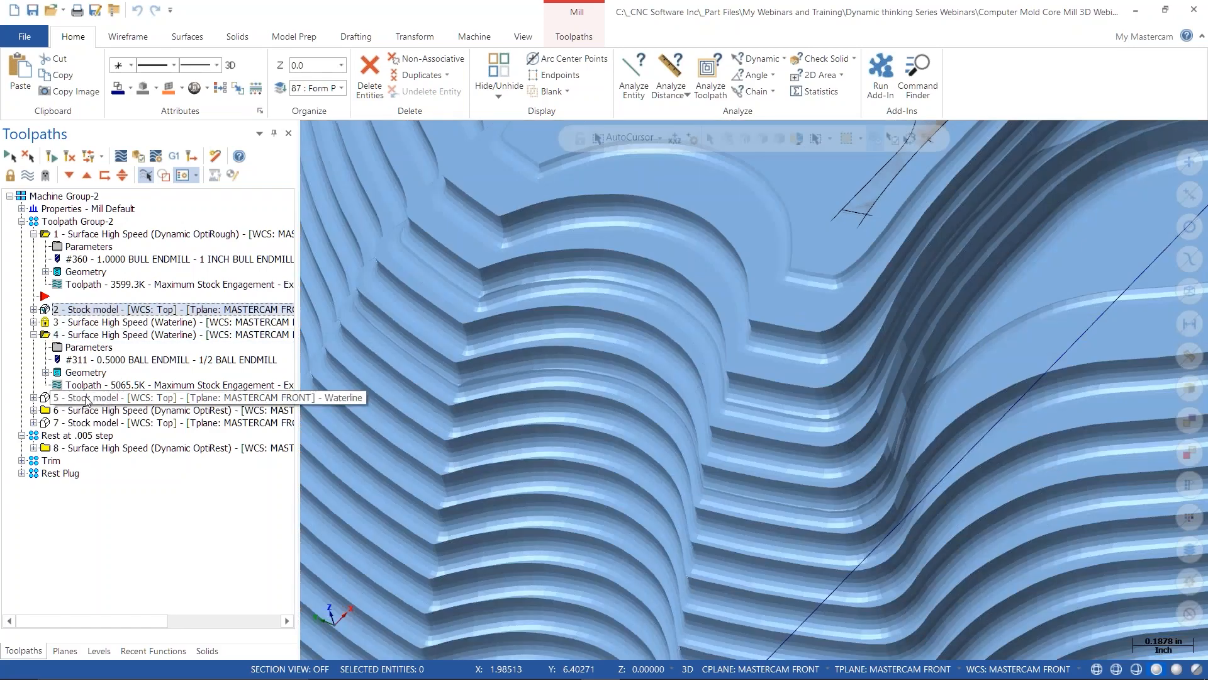
- Alternate between the Waterline and Rough stock models to compare the remaining material along the rib
left_click(87, 398)
middle_click_drag(570, 390, 484, 401)
left_click(84, 310)
left_click(84, 398)
scroll(479, 385, "down", 5)
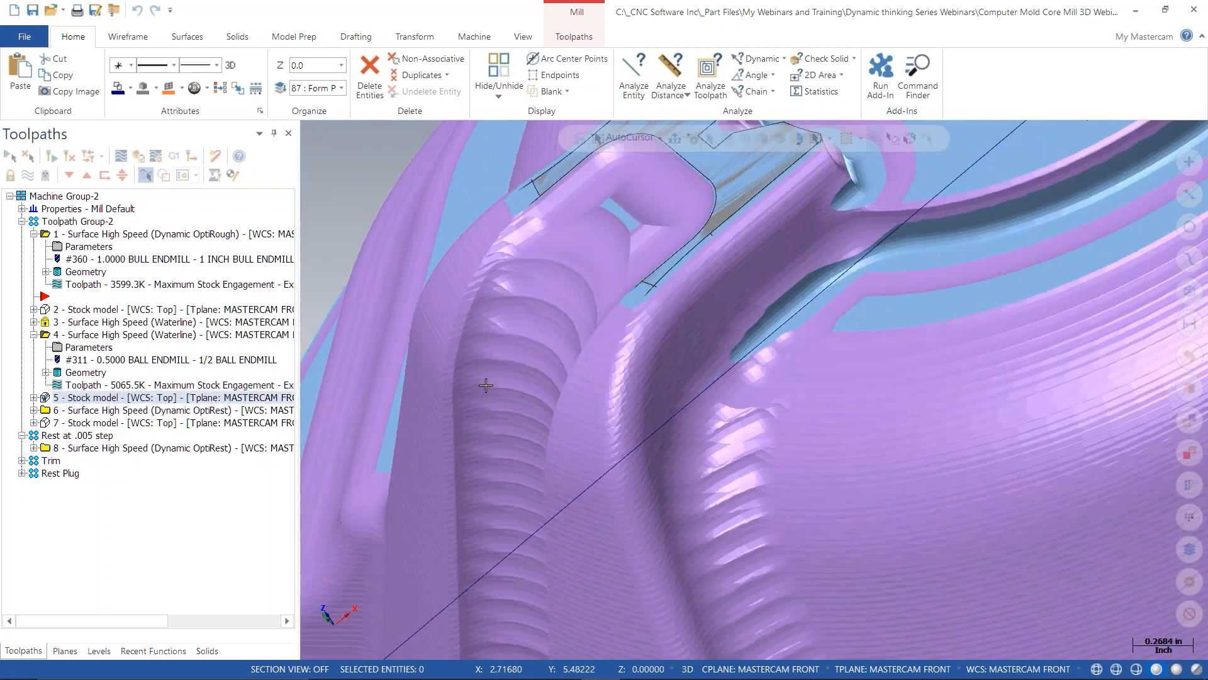
- Compare operation 6's Dynamic OptiRest passes with the Waterline stock model across the core's slots and walls
left_click(87, 412)
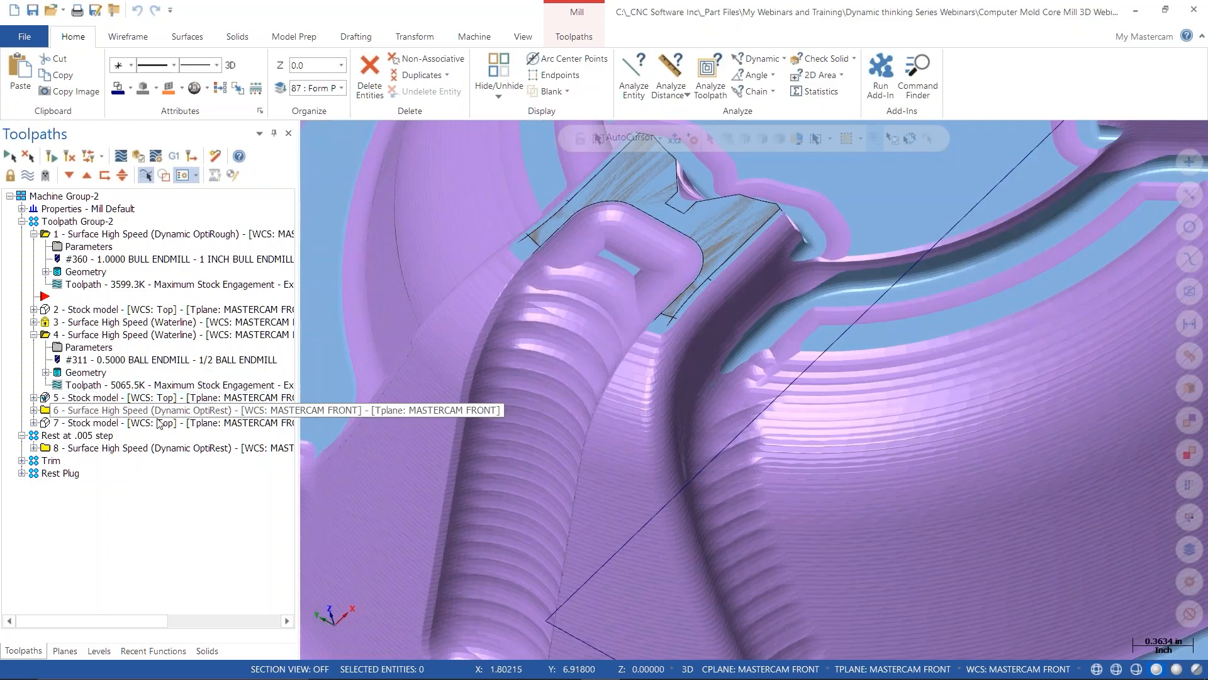
scroll(612, 478, "down", 5)
middle_click_drag(612, 477, 629, 458)
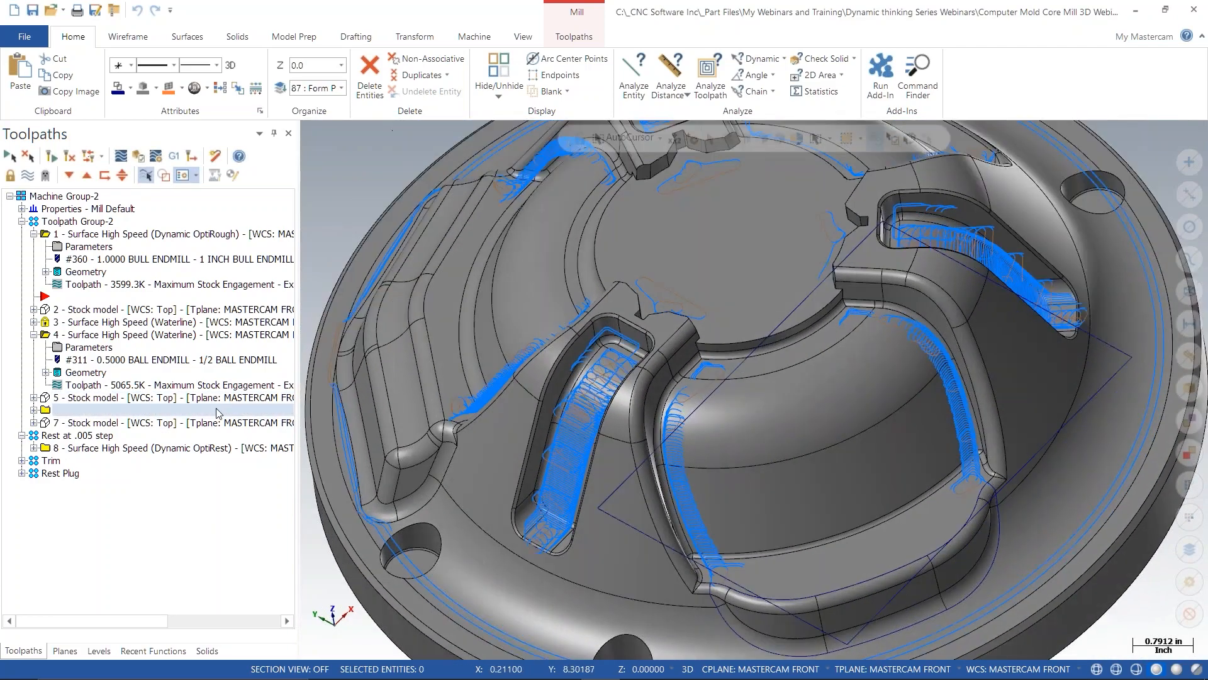
left_click(94, 398)
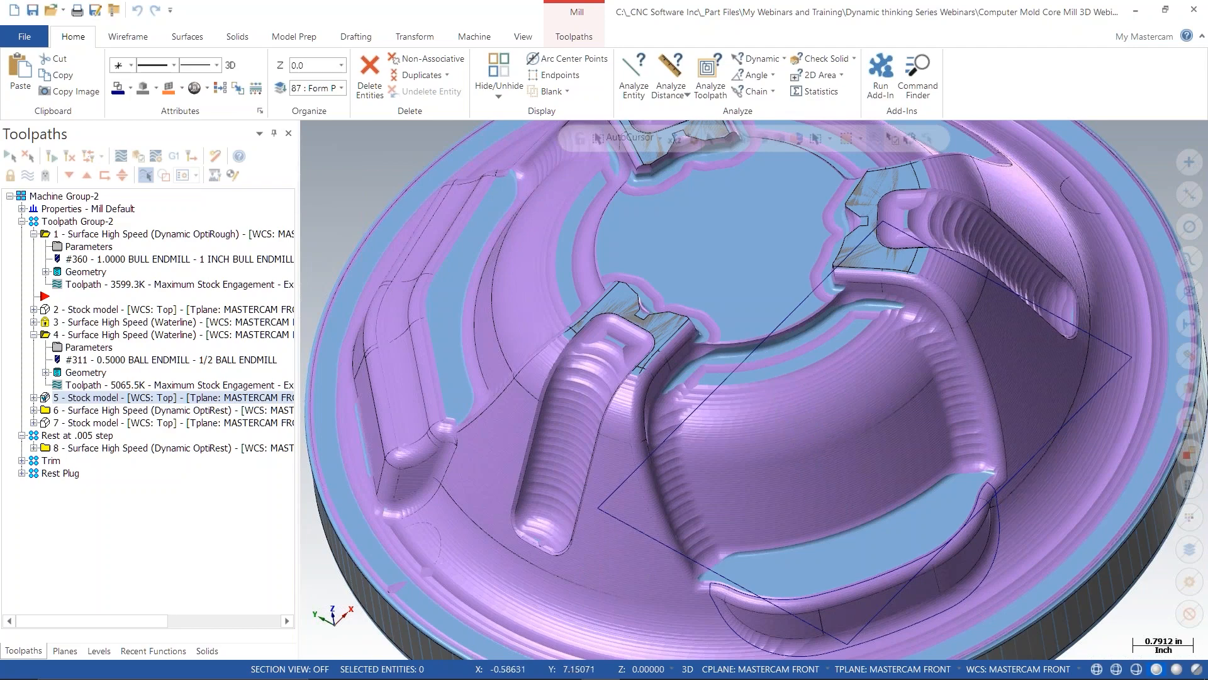
left_click(117, 410)
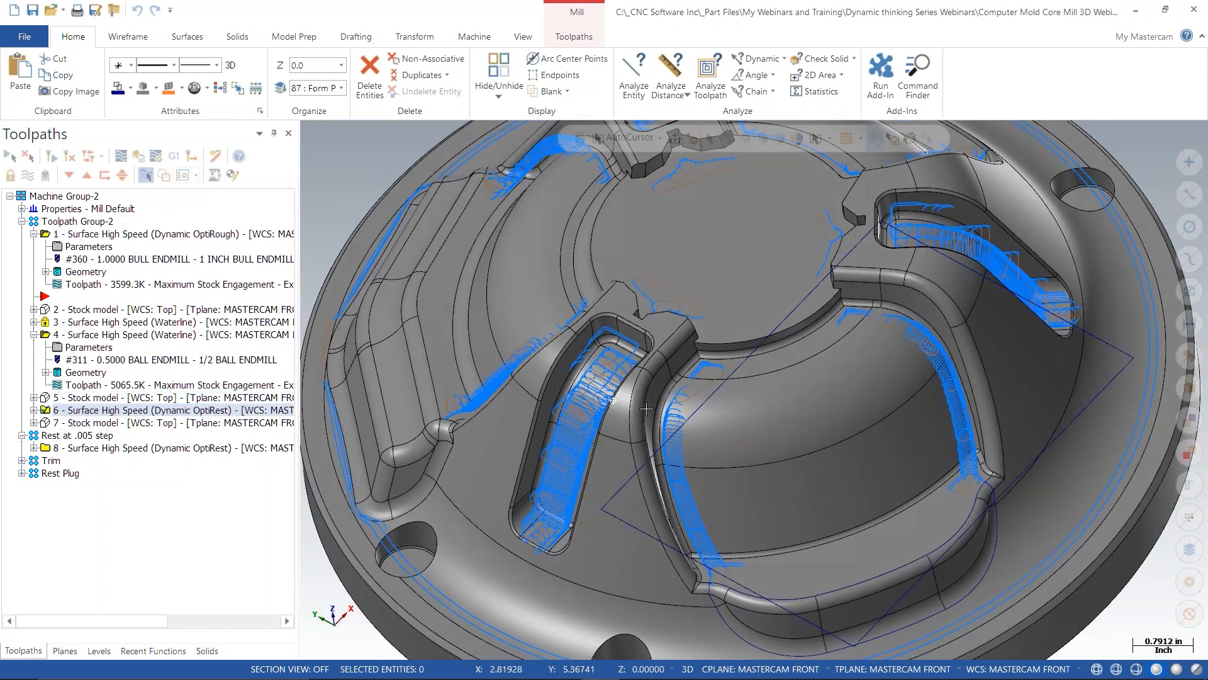
scroll(696, 420, "up", 3)
mouse_move(695, 420)
middle_mouse_down()
mouse_move(604, 374)
mouse_move(618, 398)
middle_mouse_up()
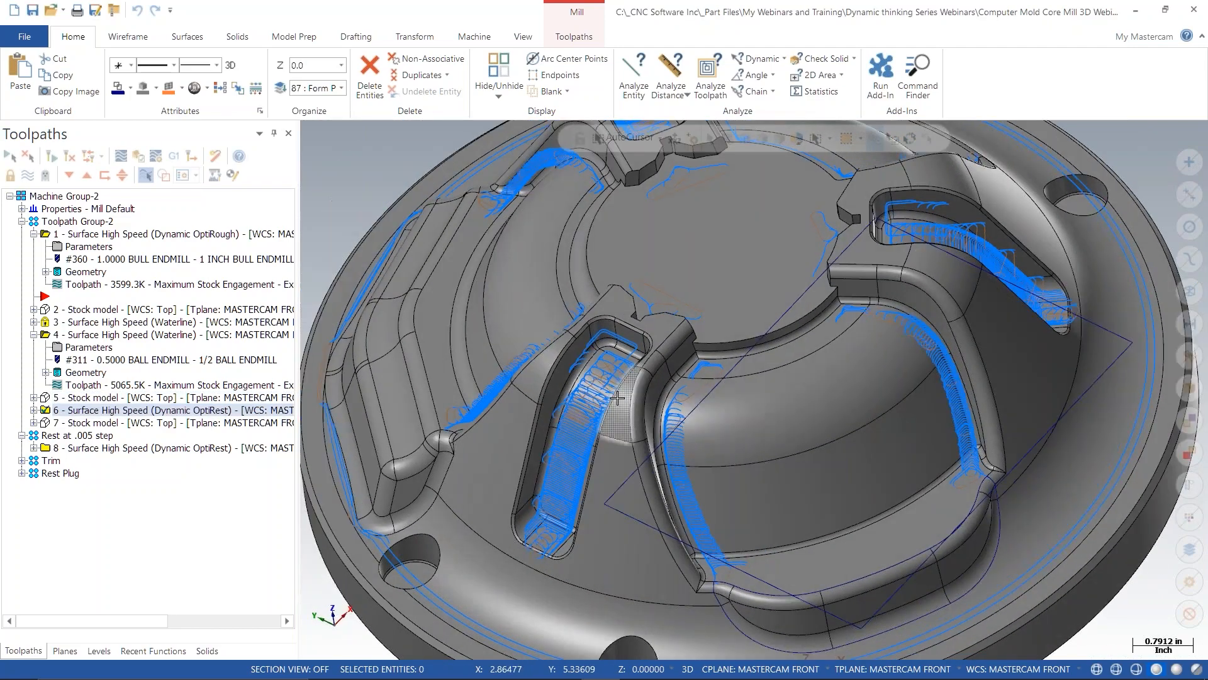
left_click(324, 399)
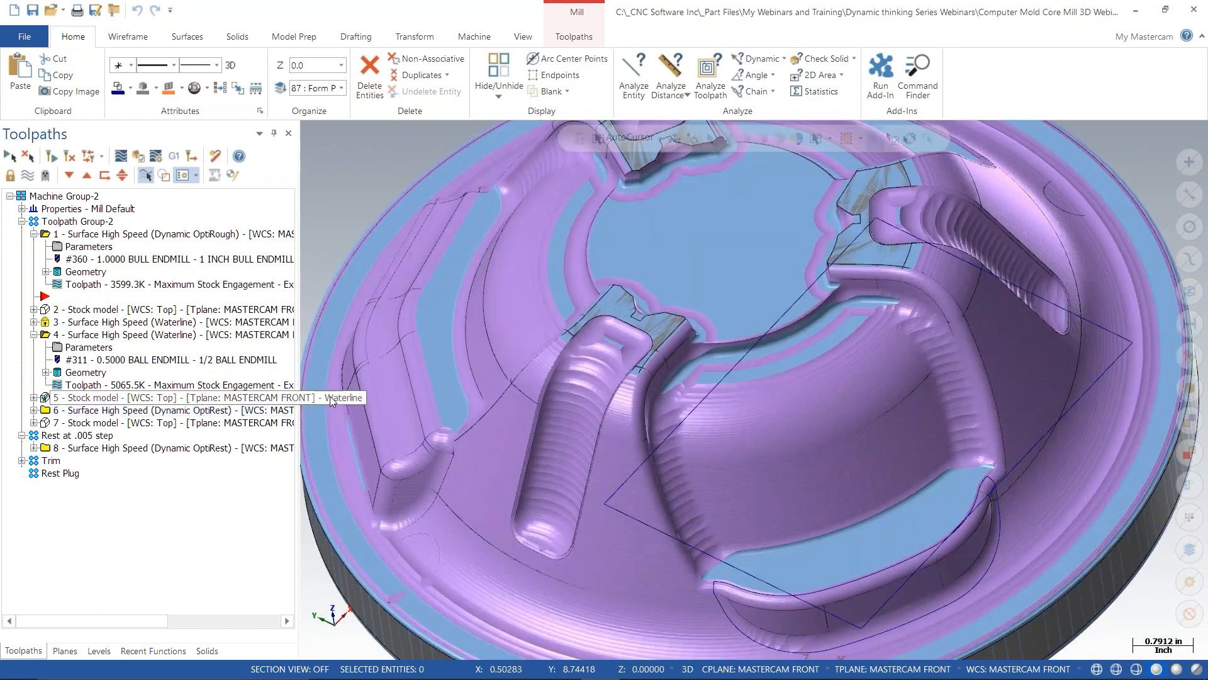
- Display the Rest stock model of operation 7 and examine the areas cut by rest machining from several angles
left_click(87, 423)
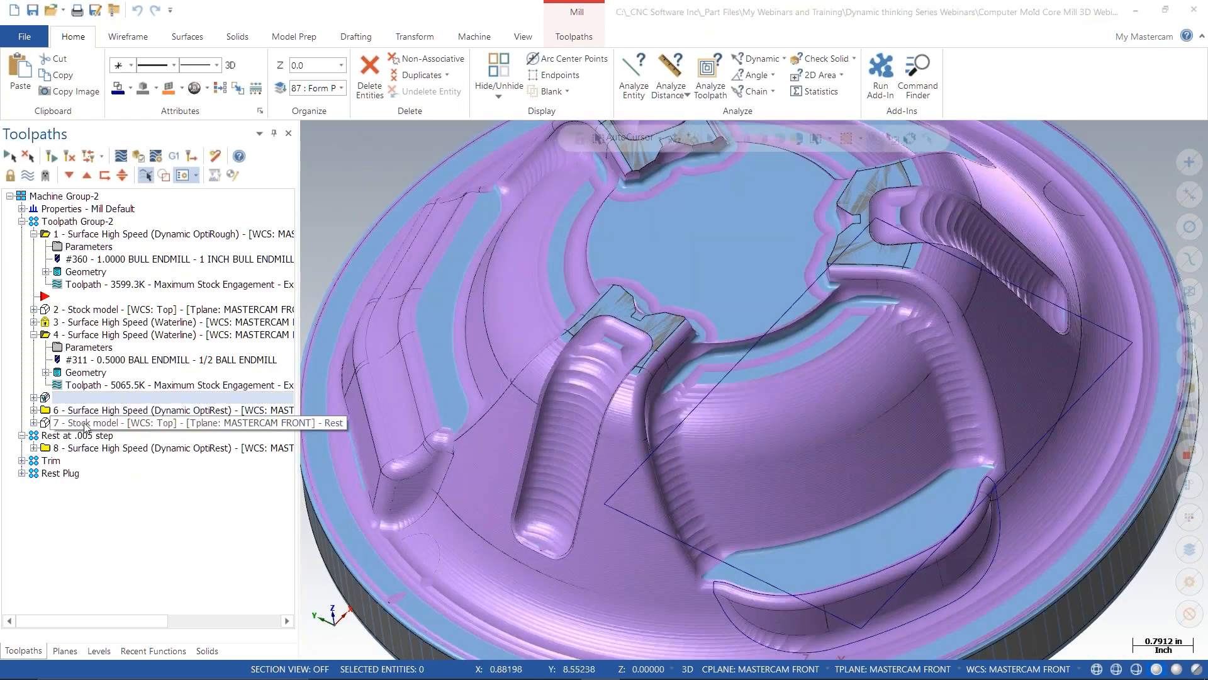
scroll(592, 416, "up", 4)
middle_click_drag(623, 428, 479, 391)
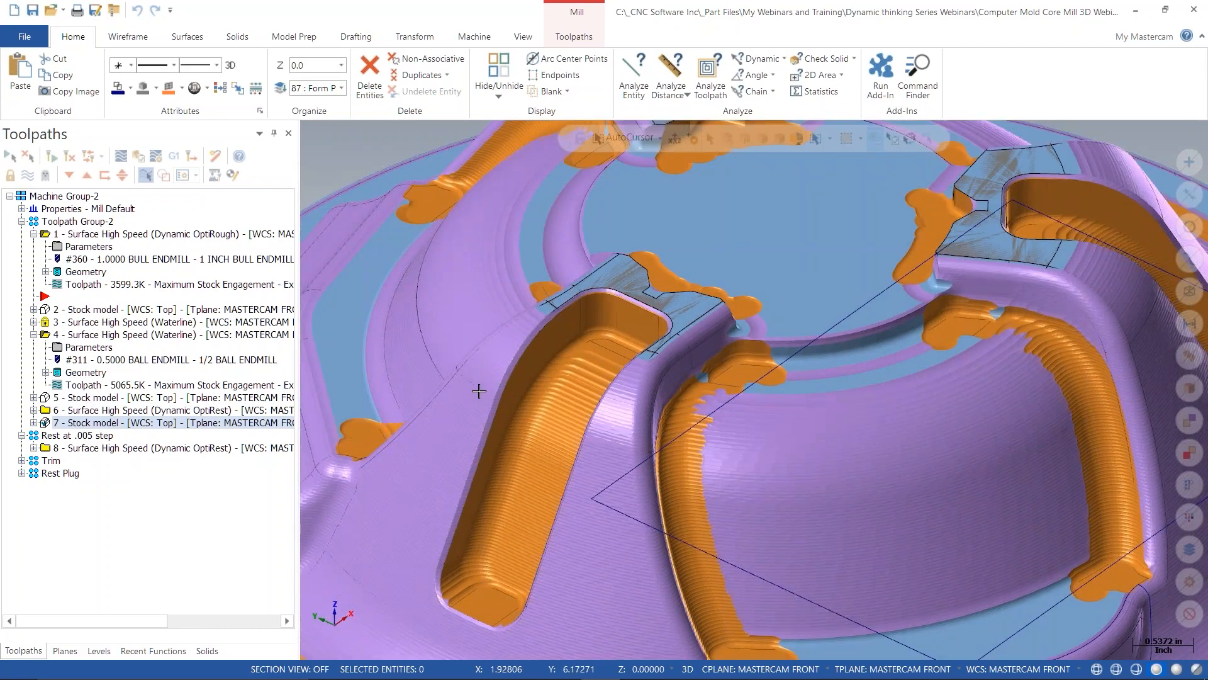
scroll(656, 463, "down", 8)
middle_click_drag(655, 463, 631, 447)
scroll(631, 448, "up", 1)
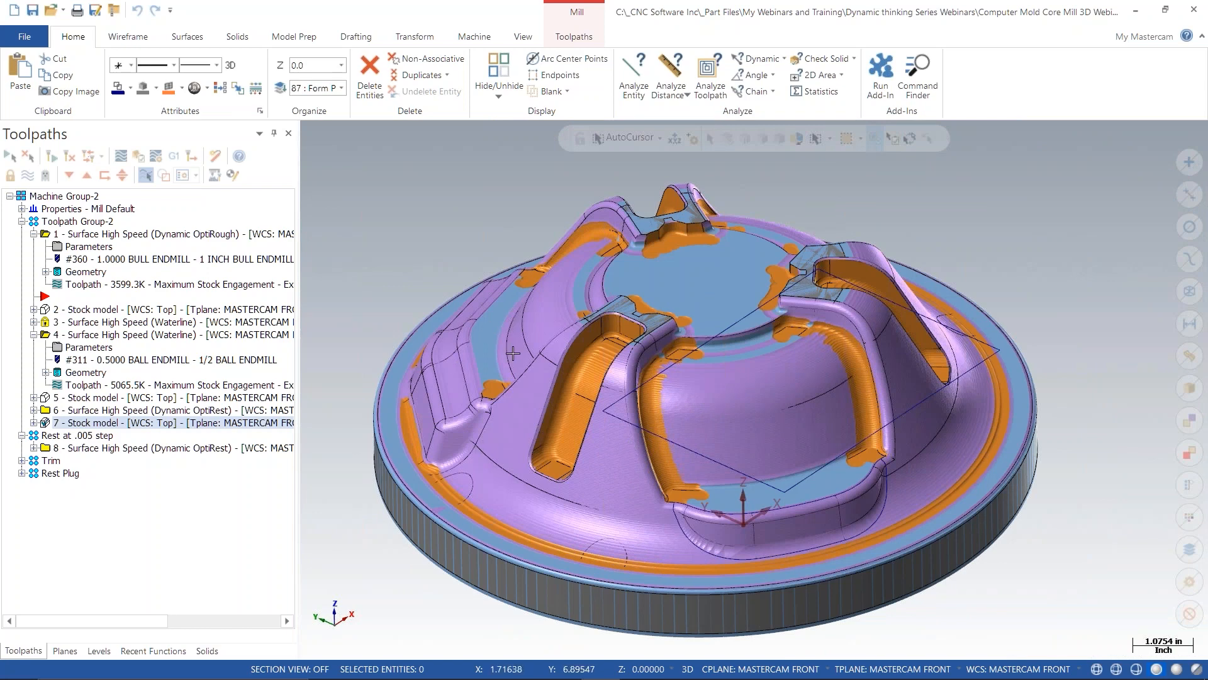
mouse_move(507, 365)
middle_mouse_down()
mouse_move(525, 362)
mouse_move(508, 373)
middle_mouse_up()
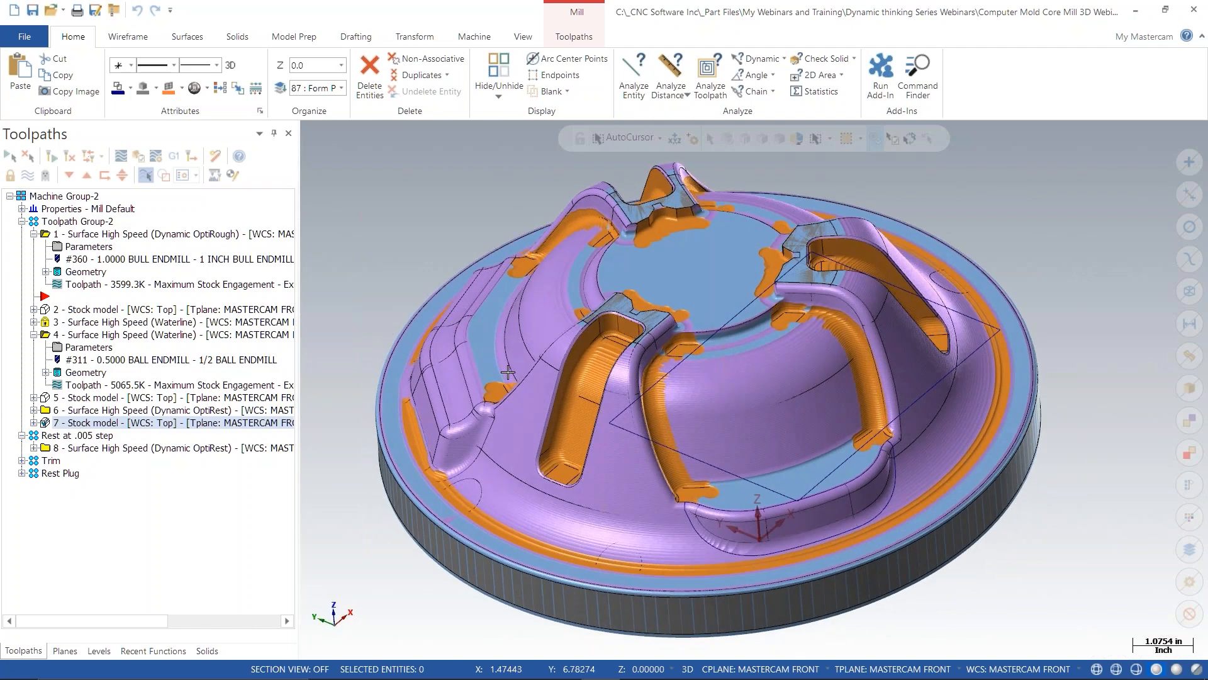
middle_click_drag(557, 449, 593, 437)
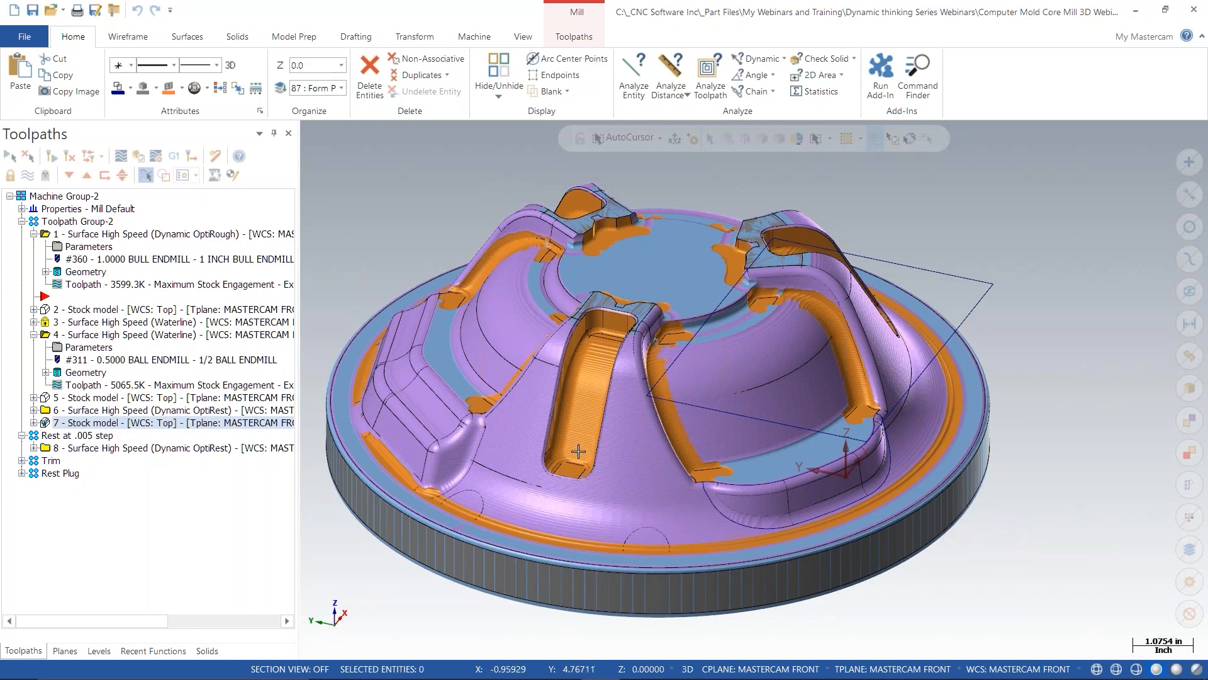
scroll(593, 437, "up", 1)
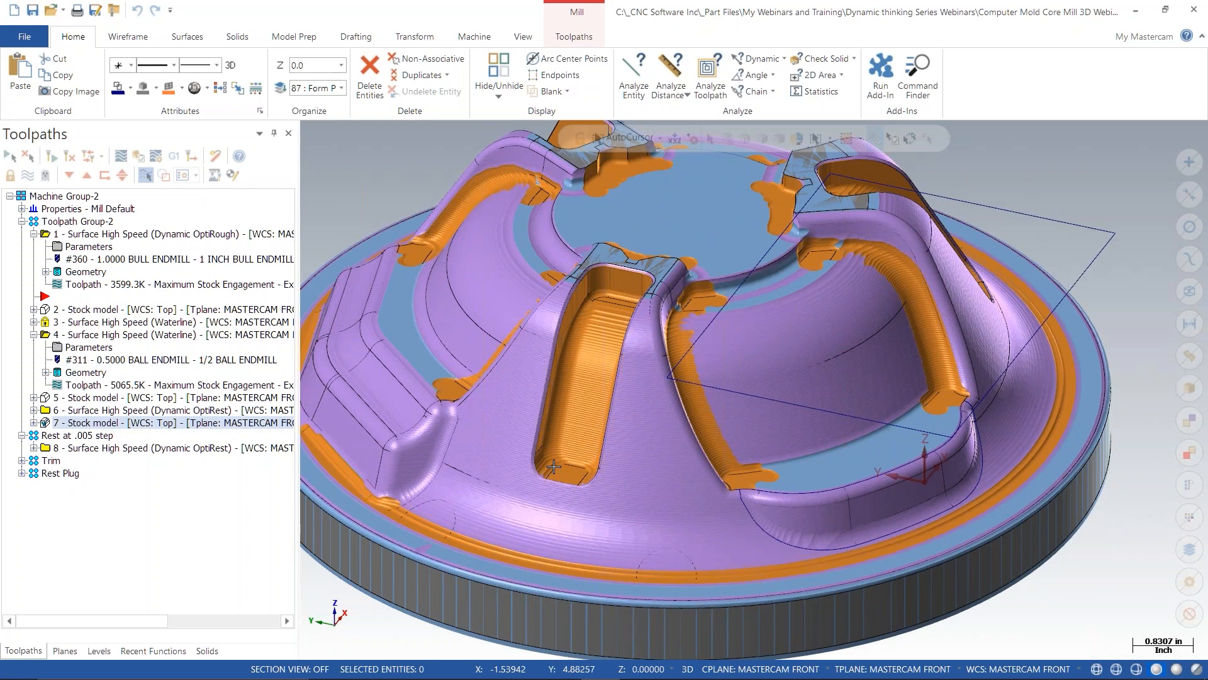
scroll(593, 418, "down", 1)
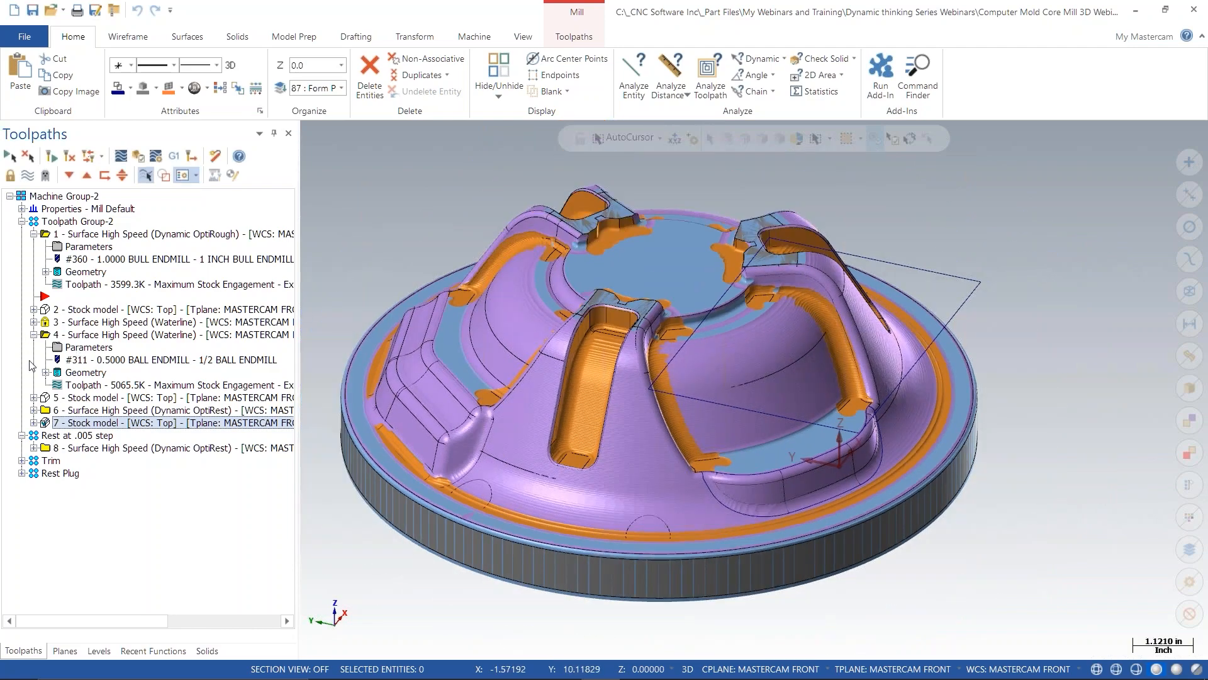
- Collapse operations 4 and 1, and view the stock definition of the Rest stock model without changing it
left_click(34, 334)
left_click(34, 233)
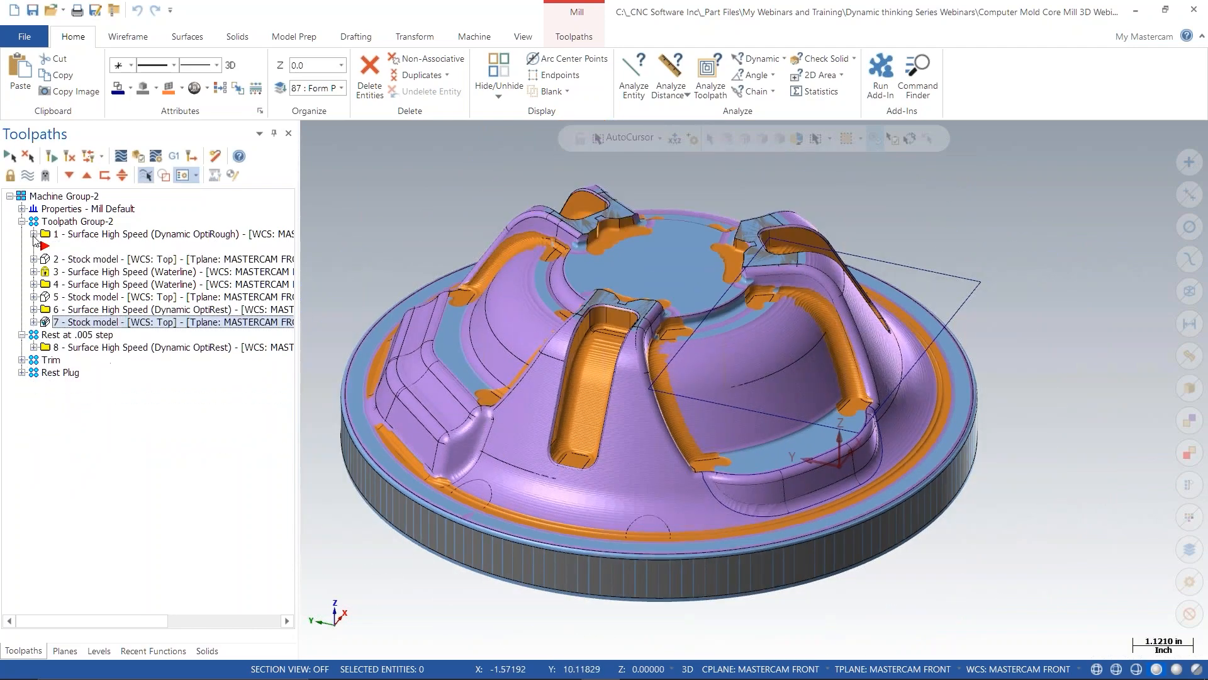
left_click(34, 321)
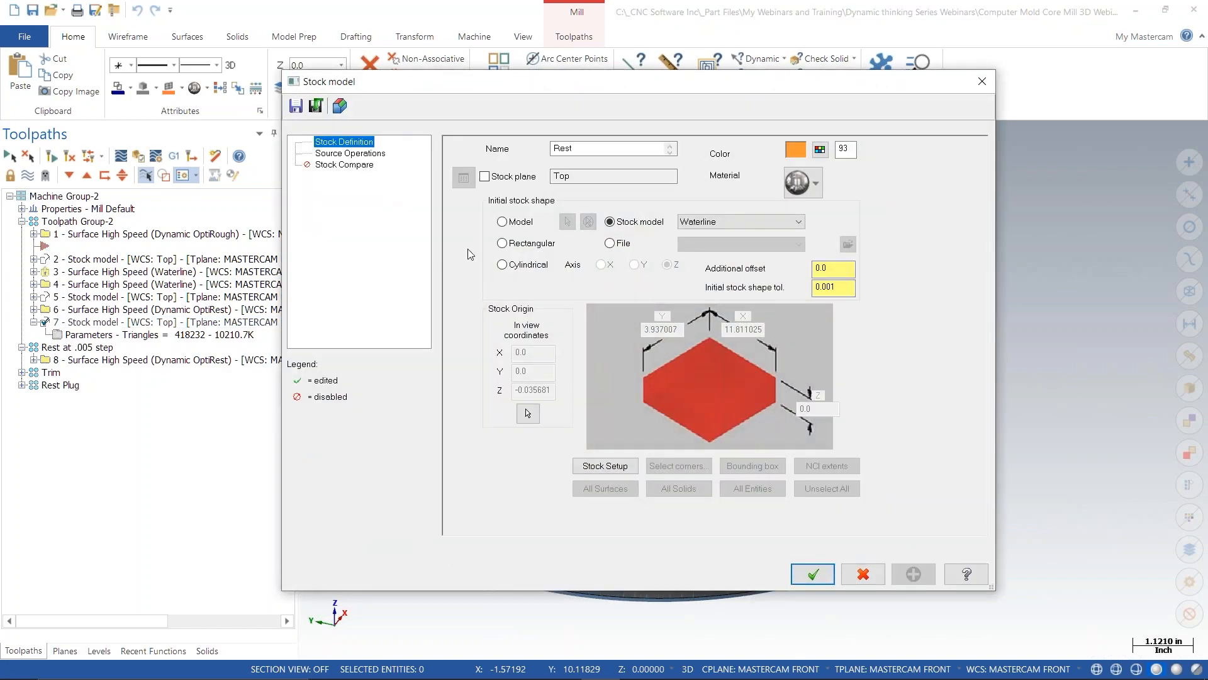
left_click(863, 574)
- Open the parameters of operation 6 and check the stock options offered for Equal Scallop finishing
left_click(34, 309)
left_click(84, 323)
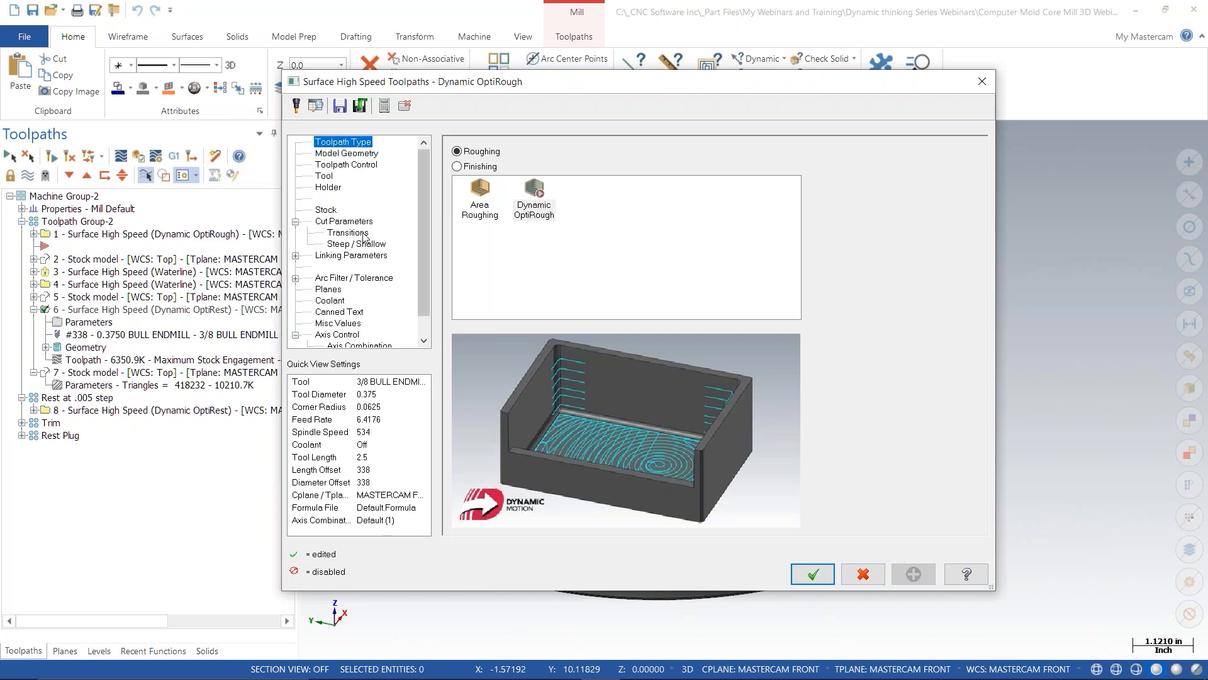
left_click(472, 167)
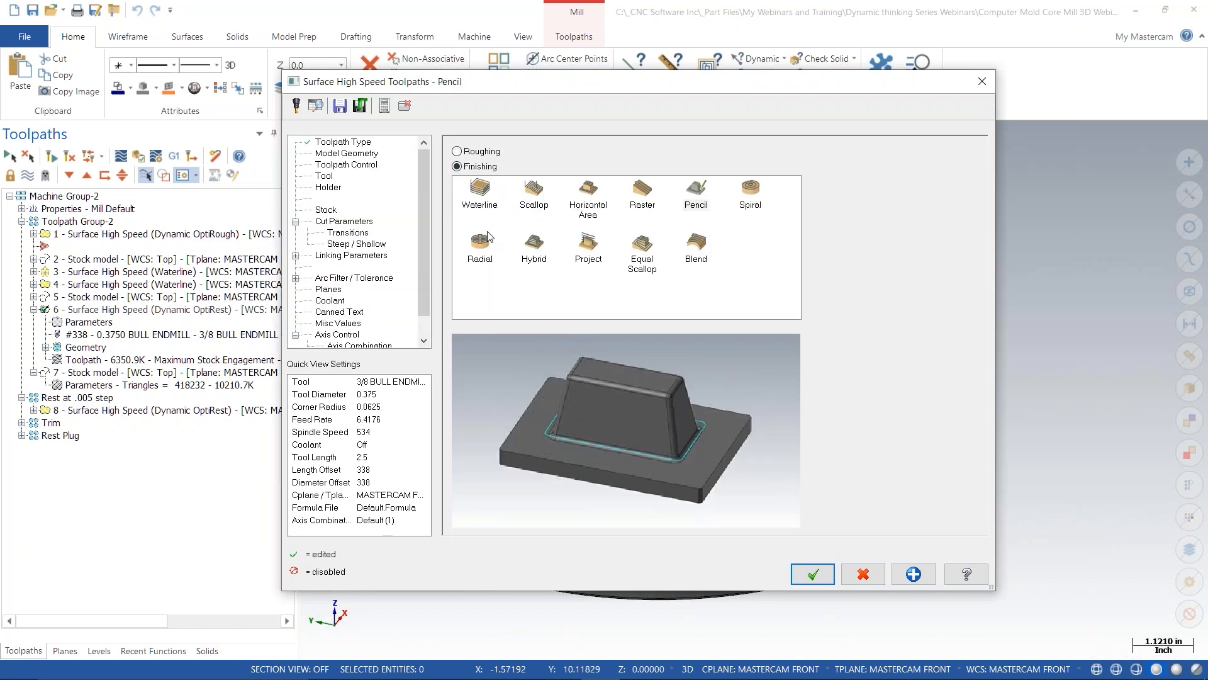
left_click(643, 249)
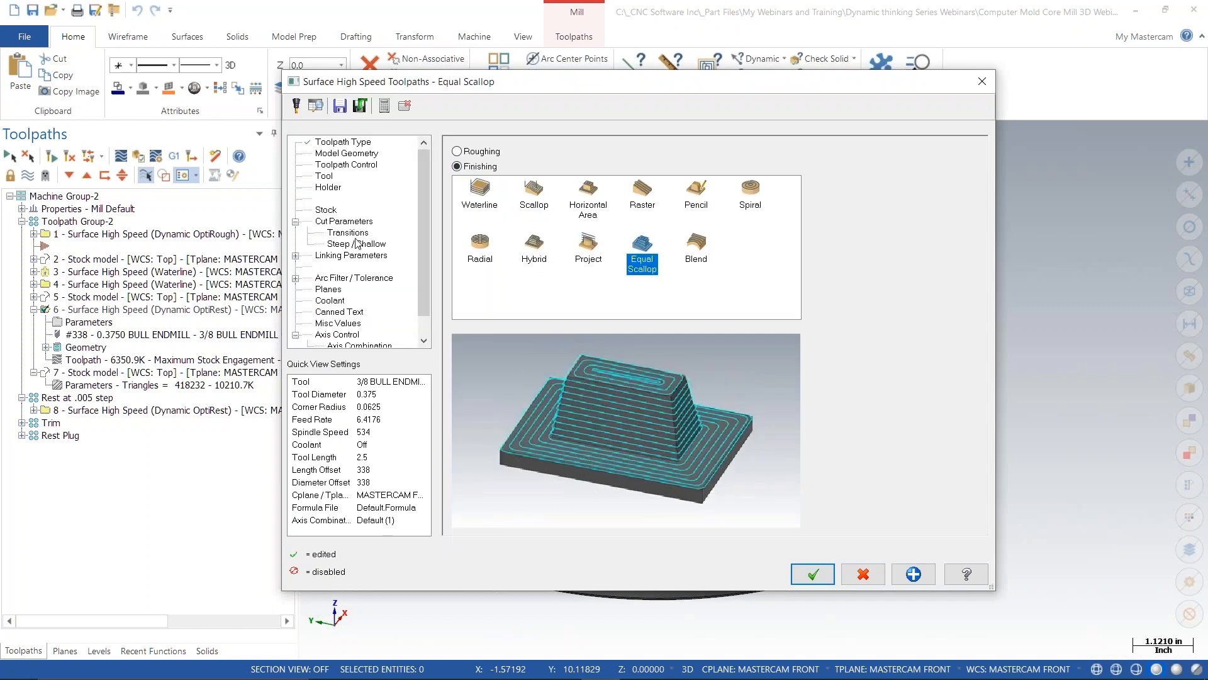
left_click(326, 211)
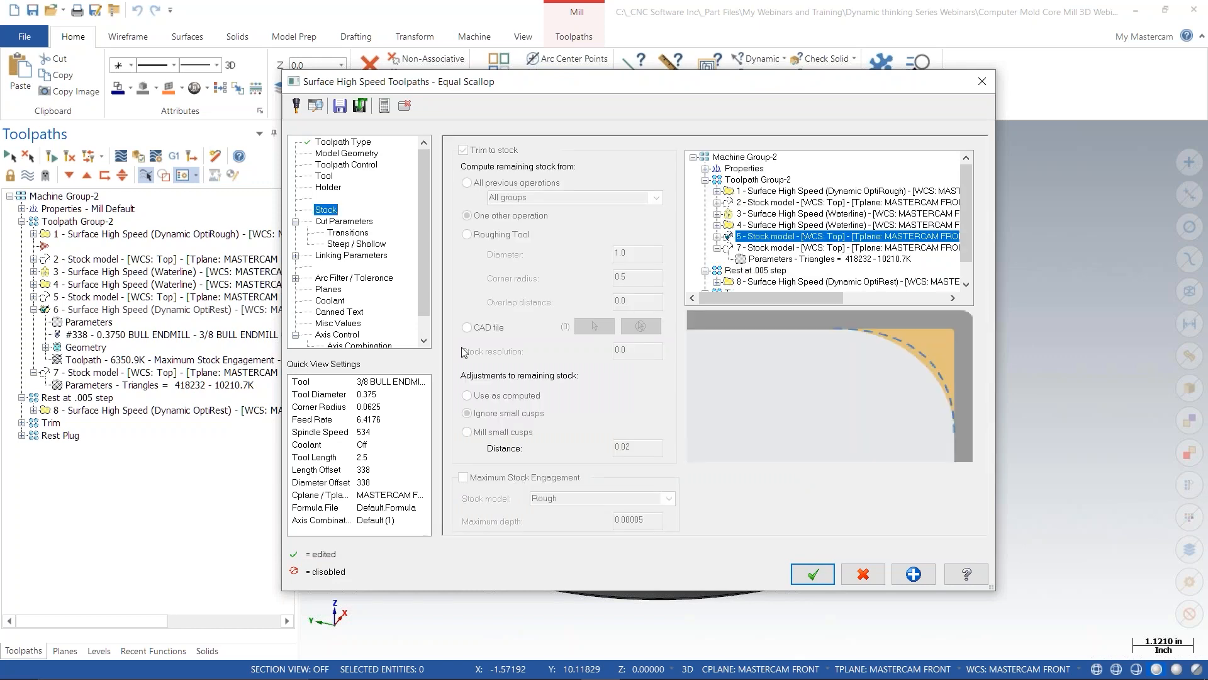
- Switch the toolpath type to Hybrid and check its stock options for Maximum Stock Engagement
left_click(353, 145)
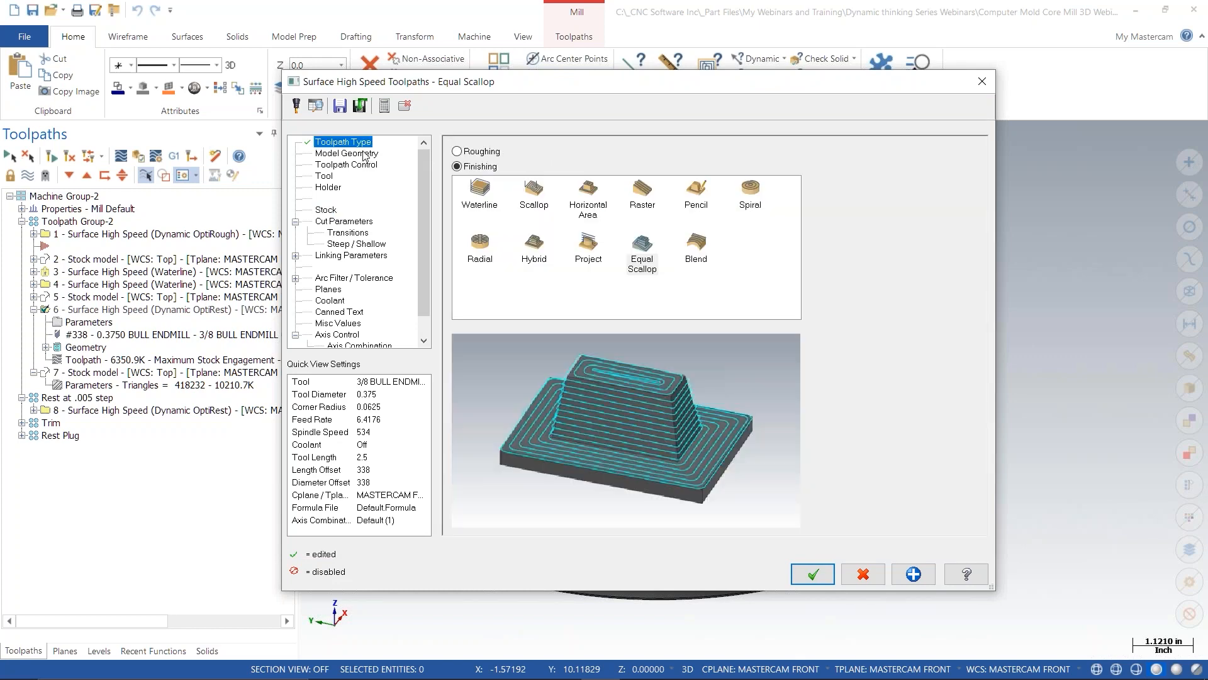
left_click(529, 252)
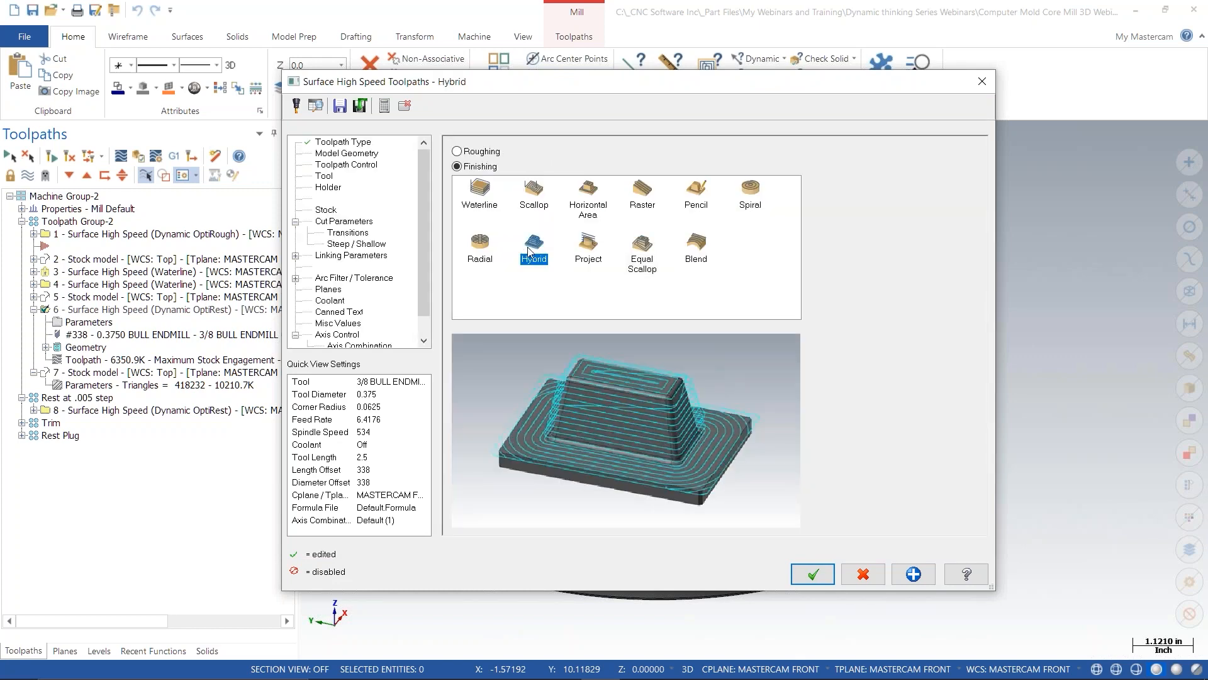
left_click(326, 212)
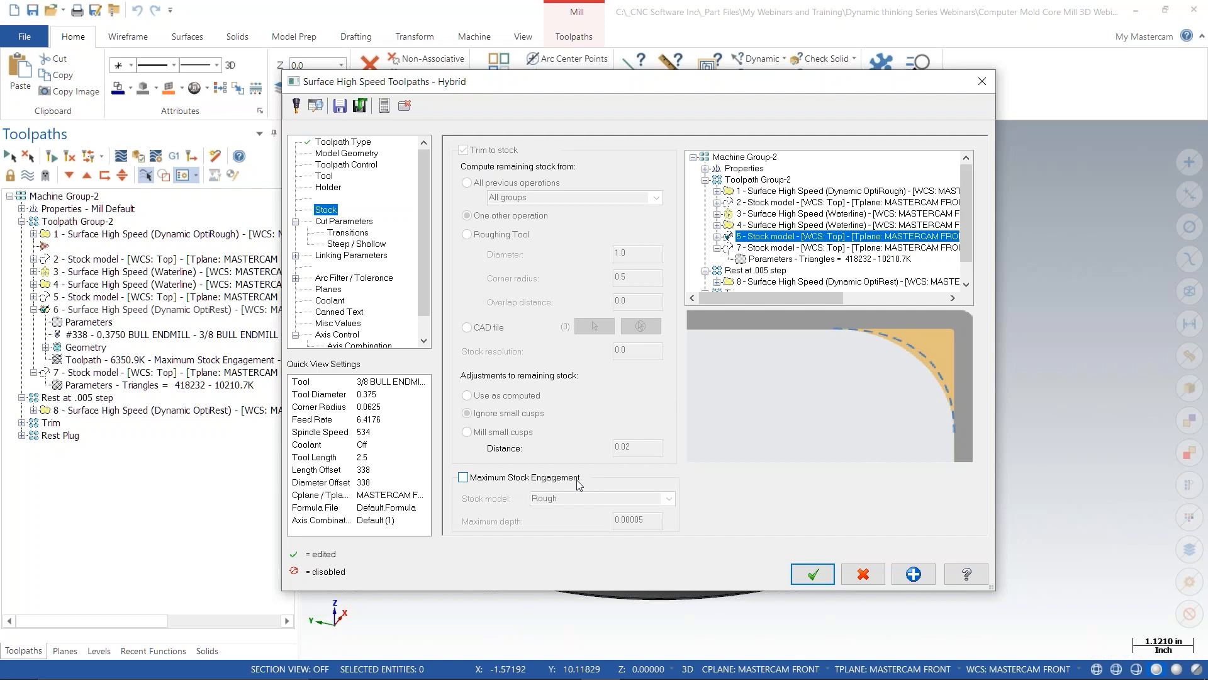
- Look at the Waterline and Scallop finishing types, and leave the parameters of operation 6 without applying changes
left_click(355, 143)
left_click(480, 190)
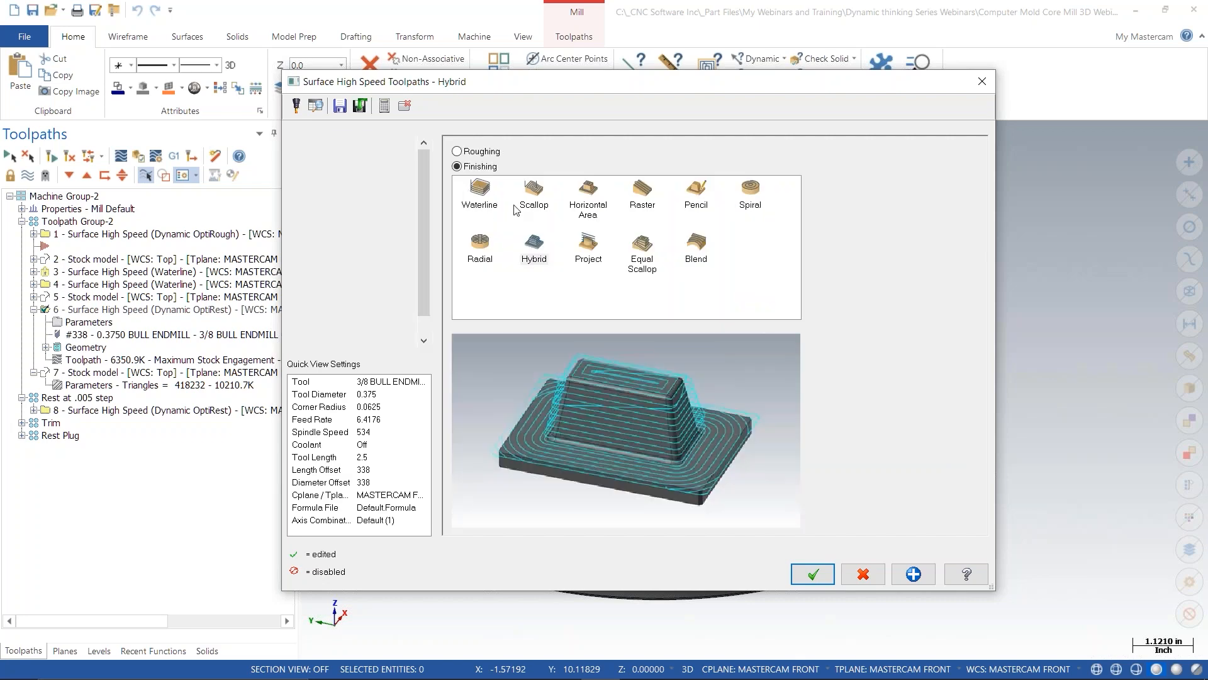
left_click(533, 192)
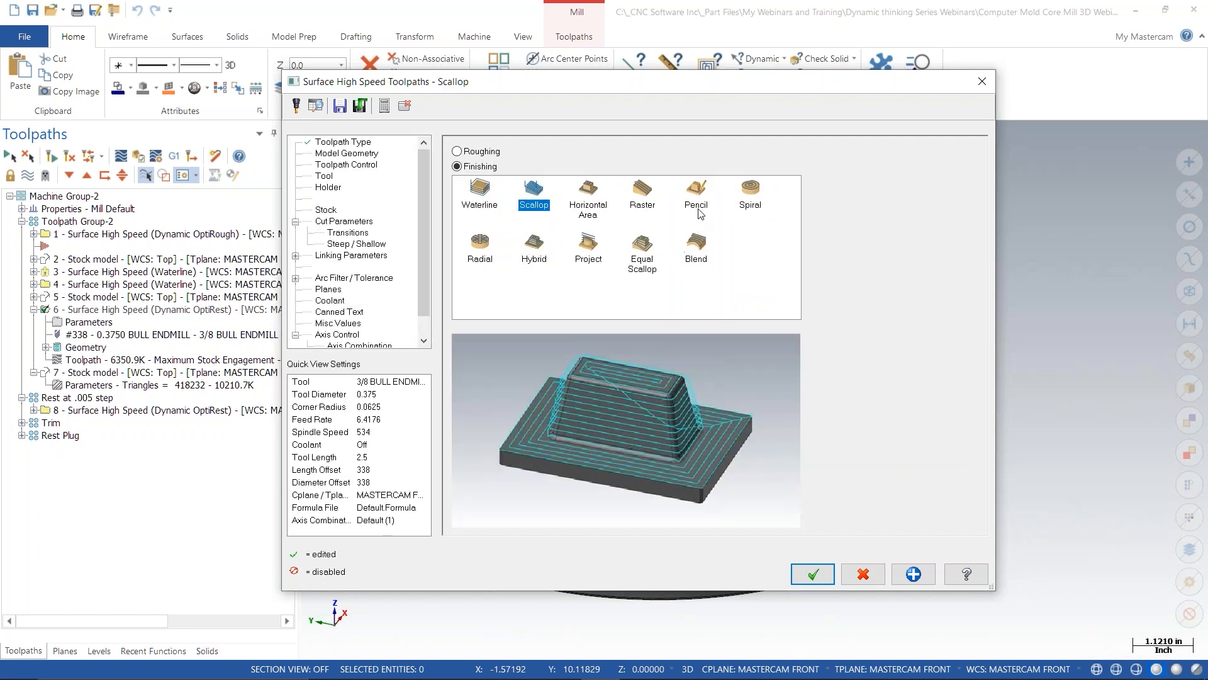
left_click(863, 573)
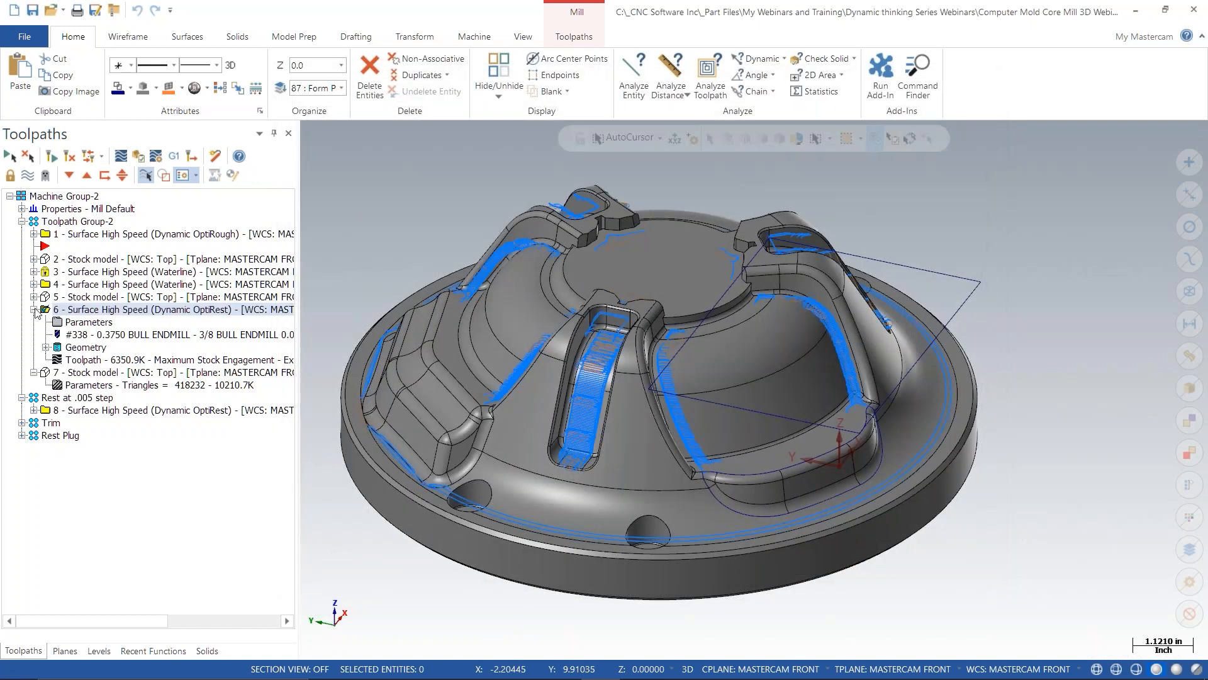
- Collapse operation 6 and load the next part file, discarding the changes to 3 Maximum Stock Engagement.mcam
left_click(34, 309)
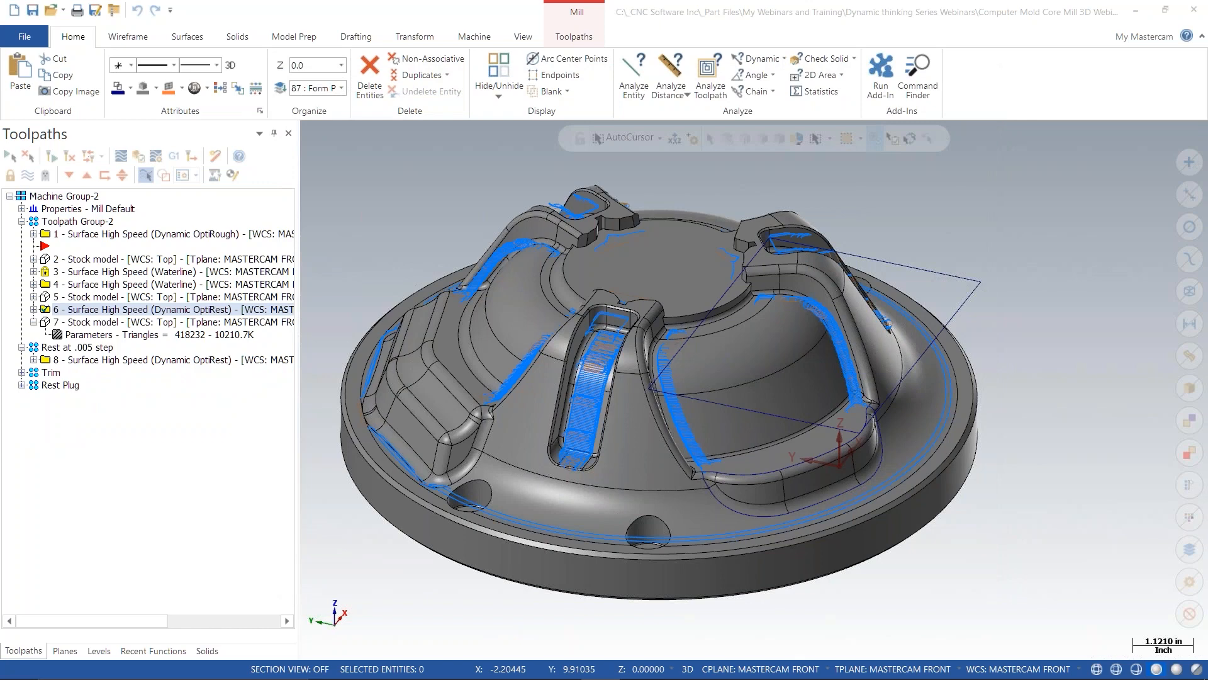
left_click_drag(384, 440, 608, 391)
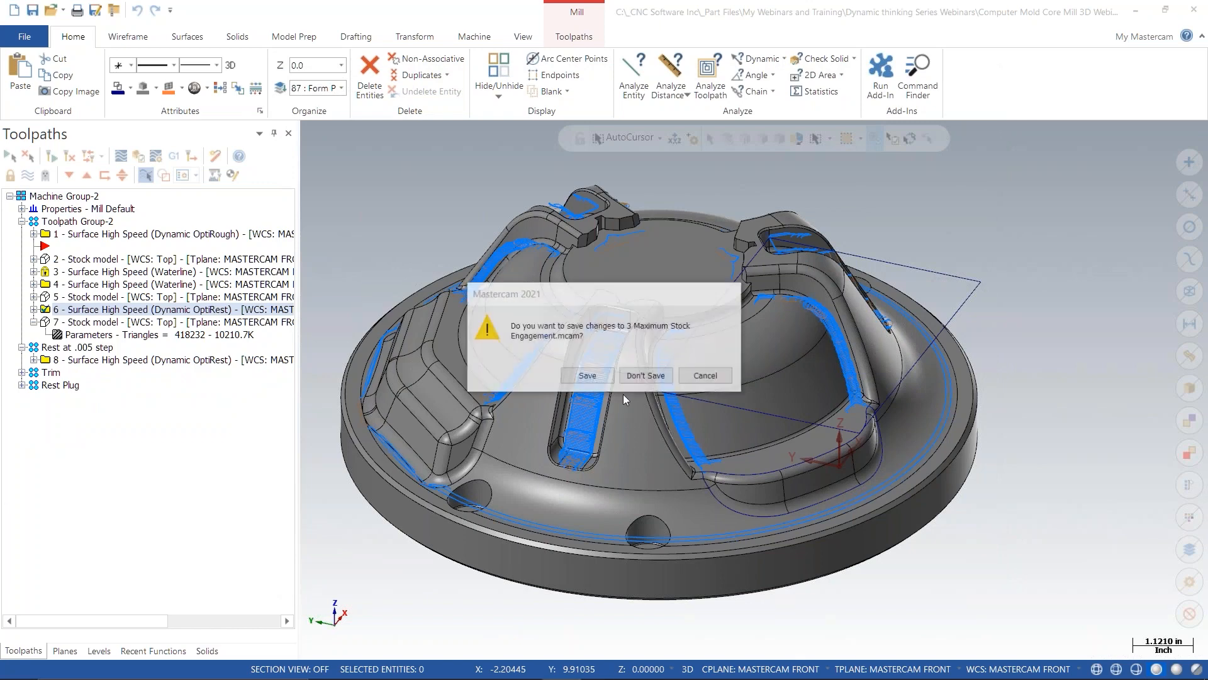
left_click(645, 376)
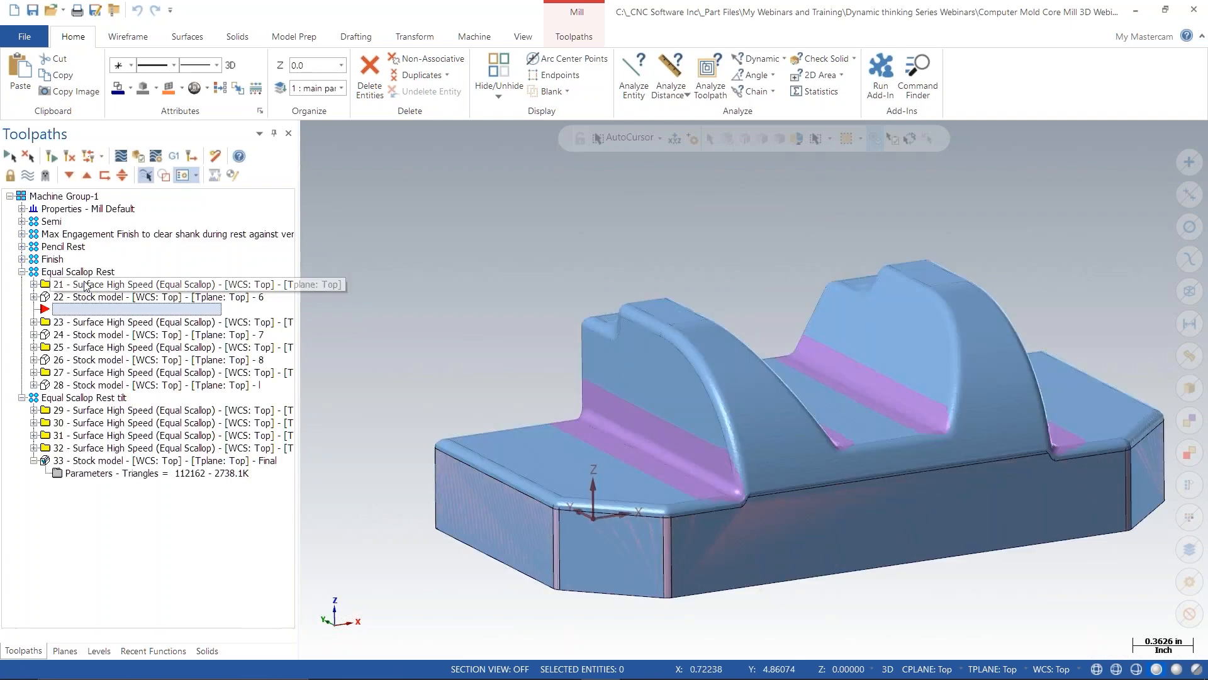
- Expand the Finish, Pencil Rest, Max Engagement Finish and Semi toolpath groups to review their operations
left_click(22, 259)
left_click(22, 247)
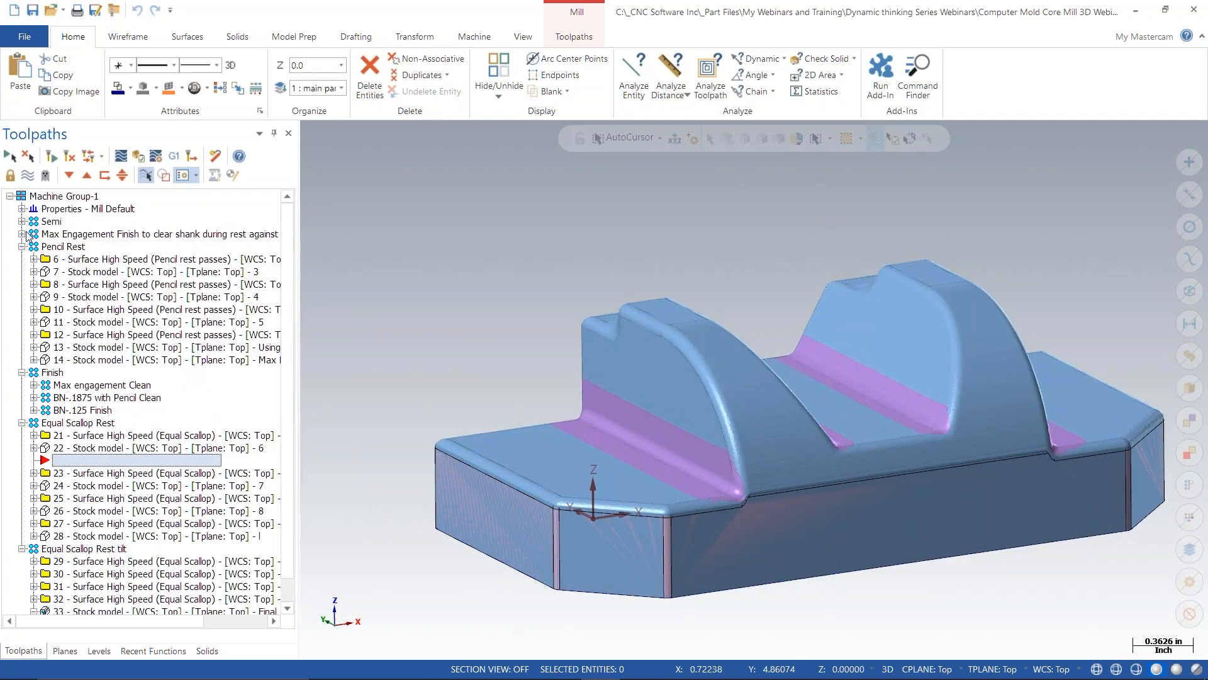
left_click(22, 234)
left_click(22, 222)
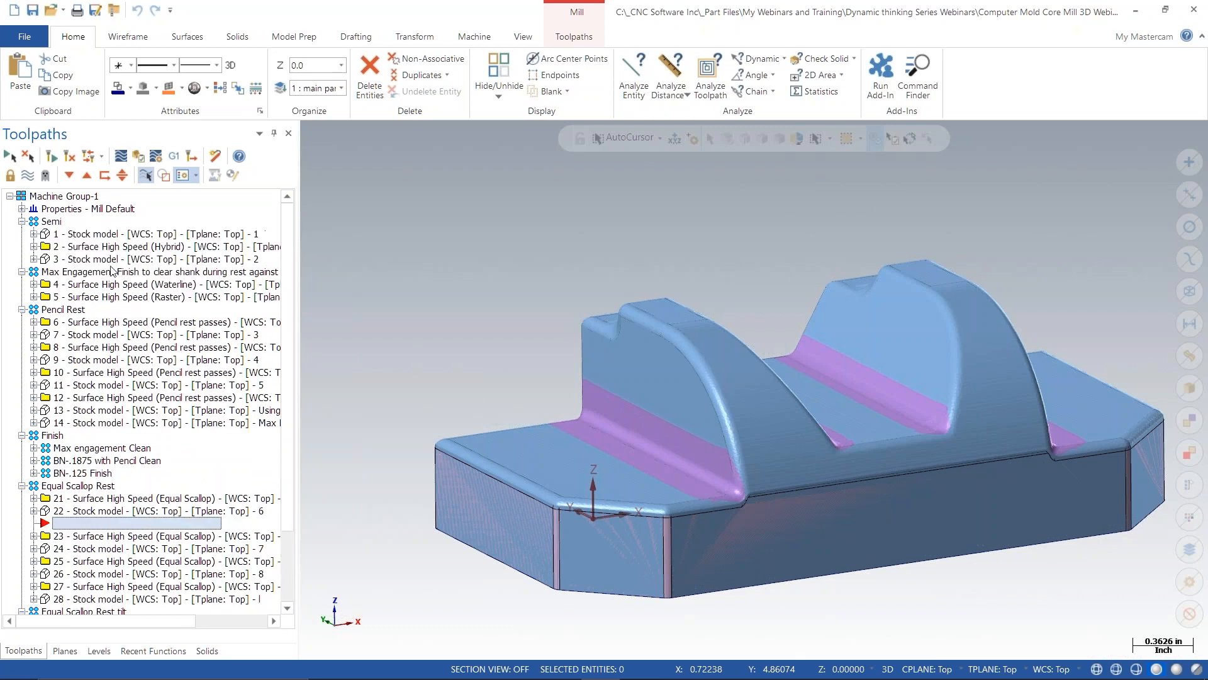
scroll(46, 410, "down", 1)
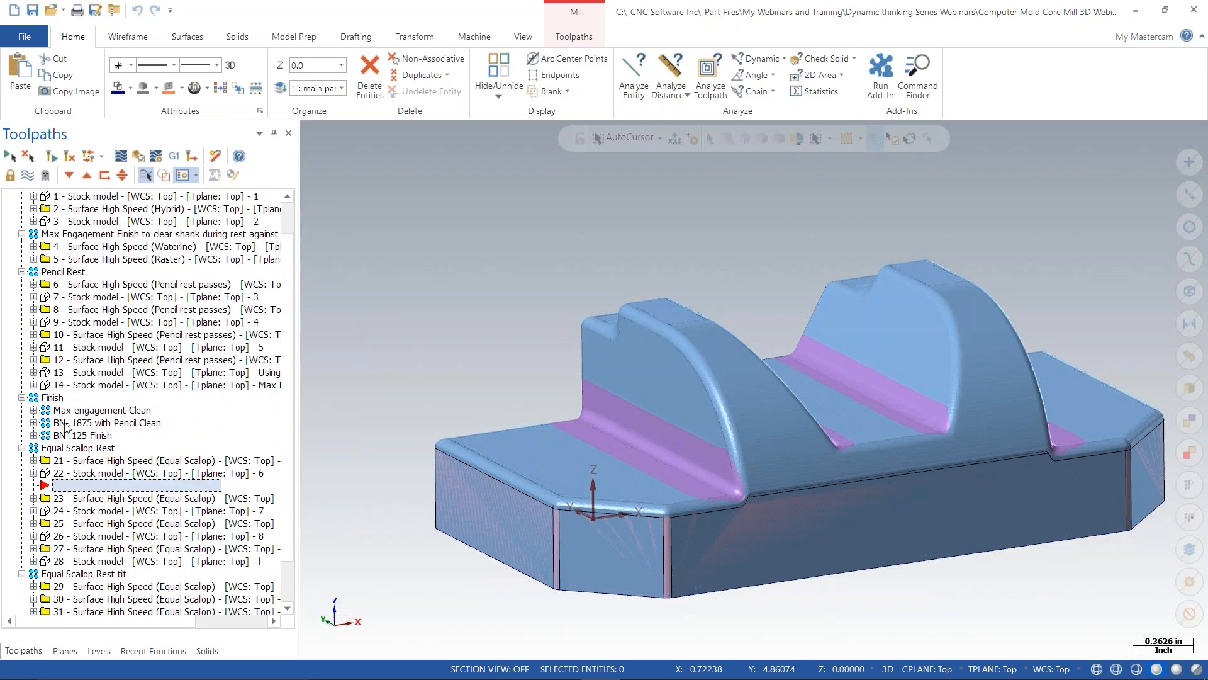
- Collapse the Equal Scallop Rest tilt, Equal Scallop Rest, Finish and Pencil Rest toolpath groups
left_click(22, 574)
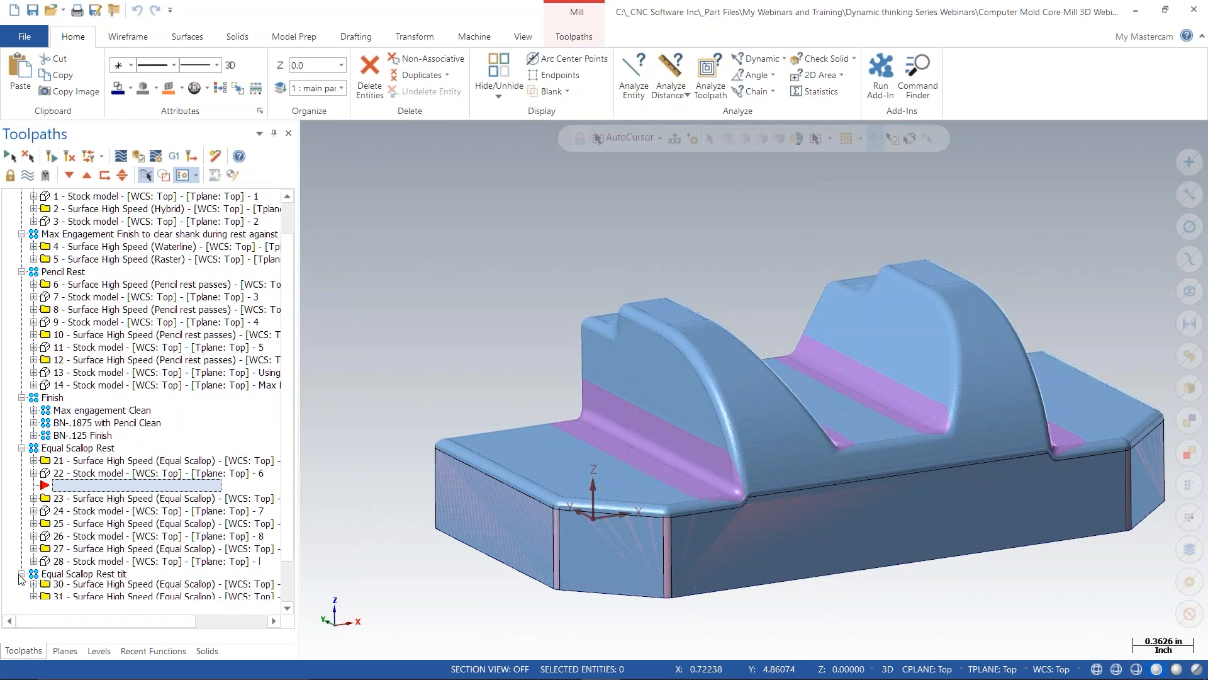
left_click(22, 486)
left_click(21, 435)
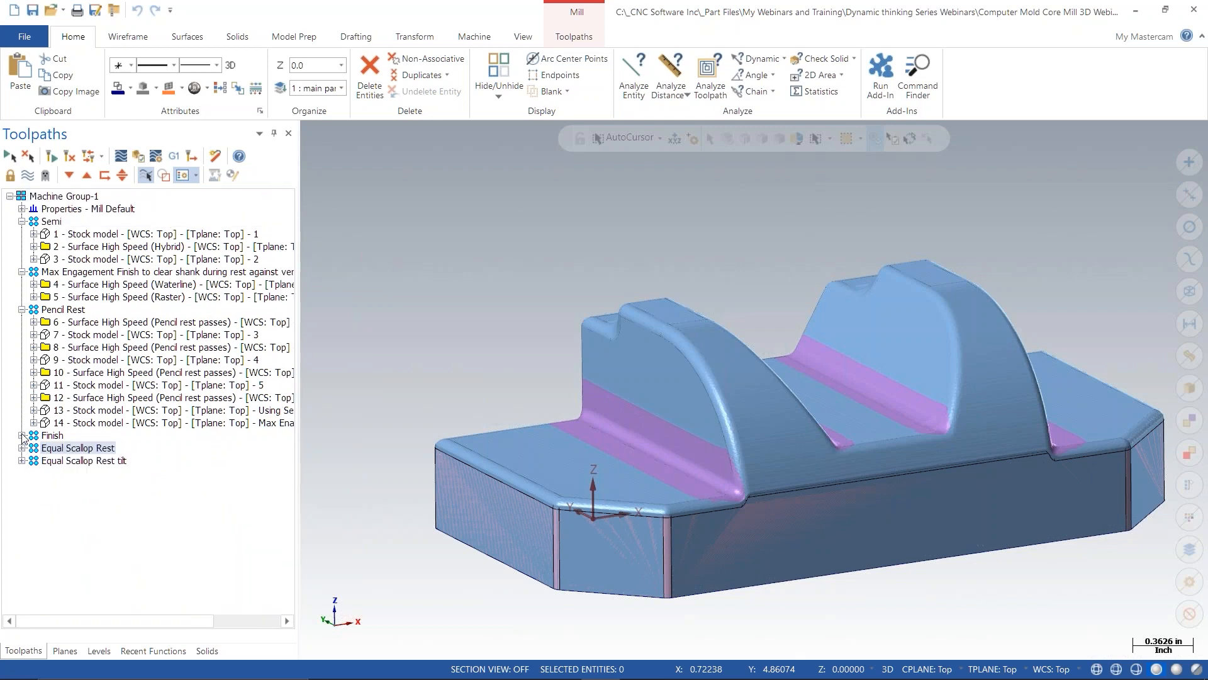
left_click(22, 310)
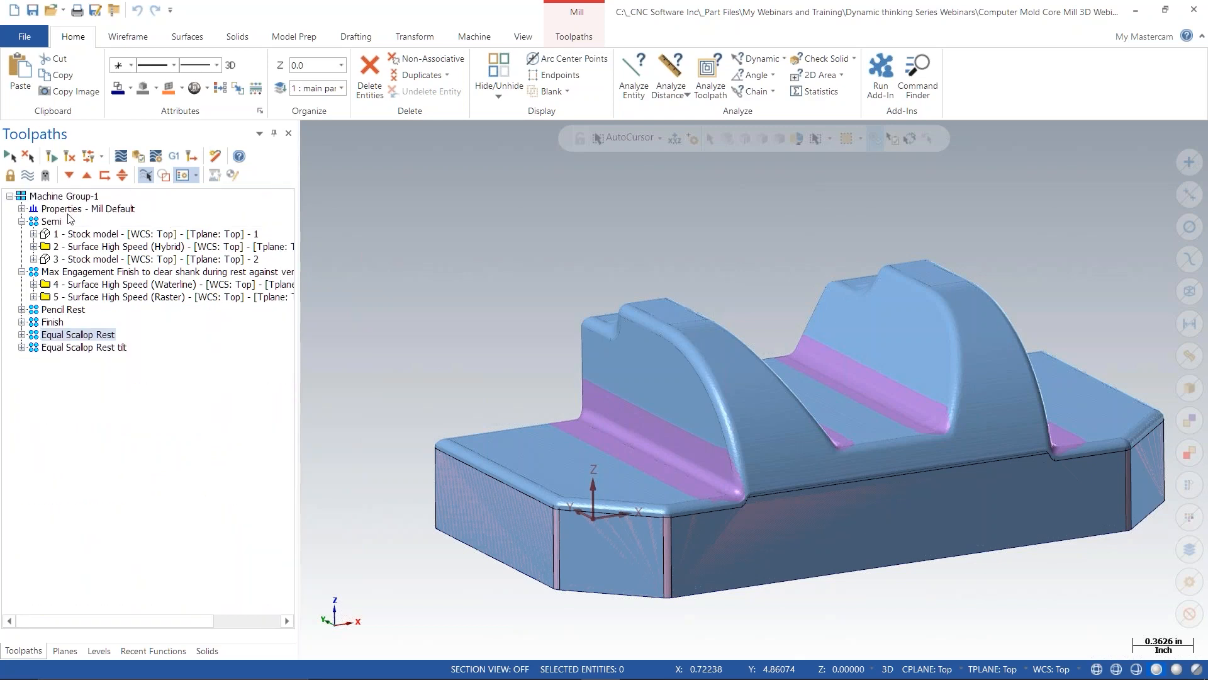
- Display stock model 1 in the Semi group and examine the starting block
left_click(92, 237)
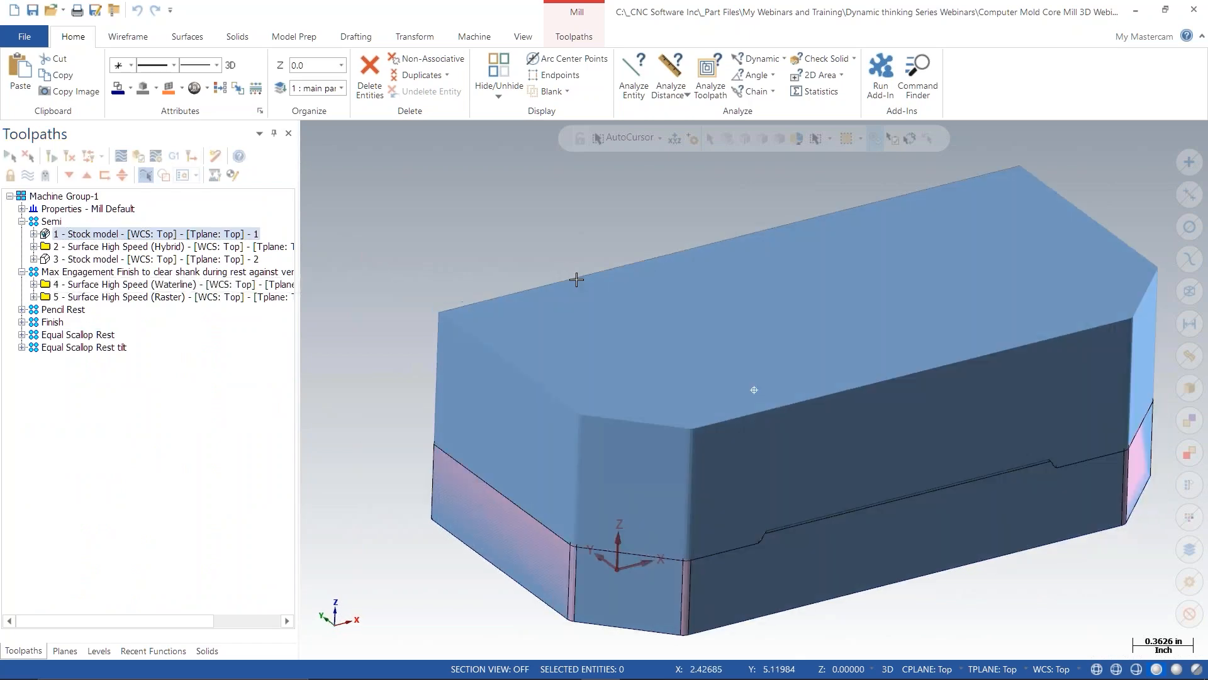
scroll(479, 277, "down", 2)
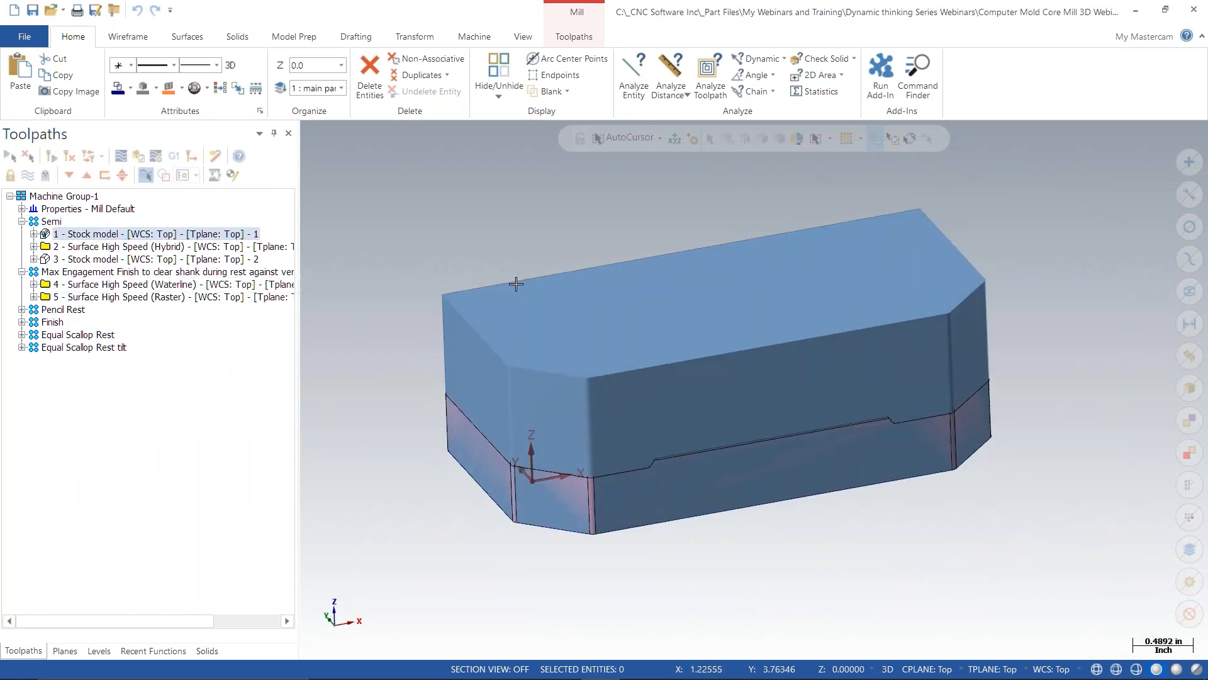
mouse_move(516, 283)
middle_mouse_down()
mouse_move(512, 273)
mouse_move(526, 275)
middle_mouse_up()
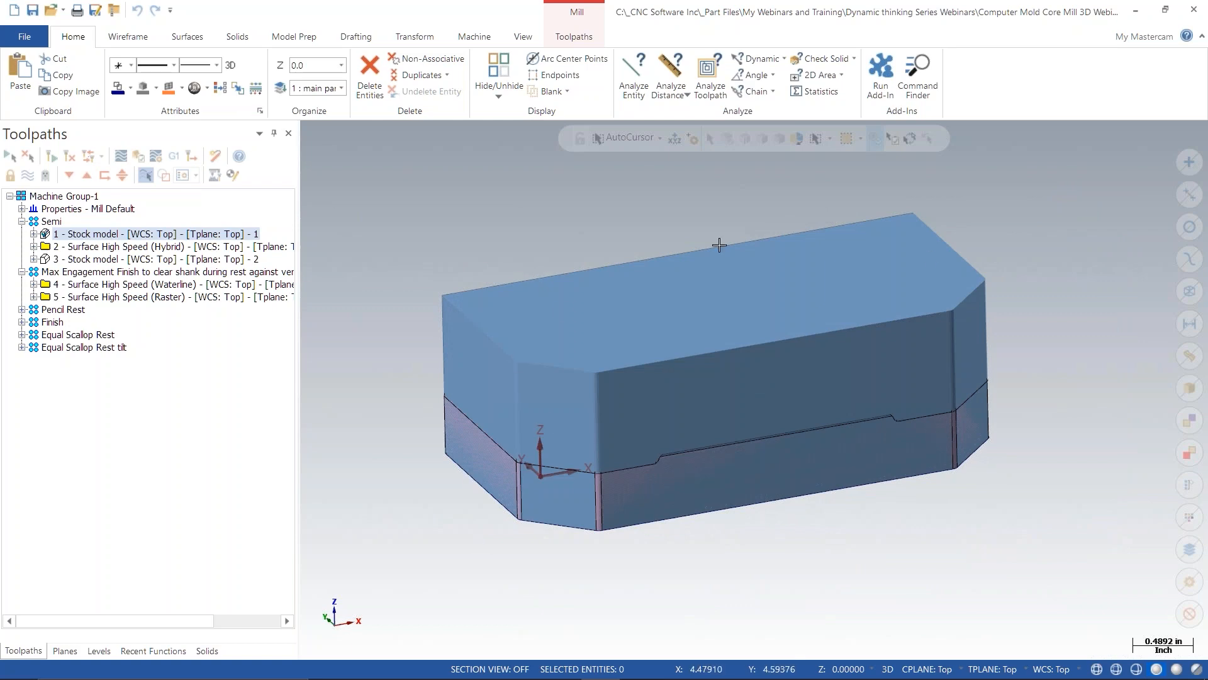
- Display the Hybrid toolpath of operation 2 and examine its passes over the part
left_click(126, 248)
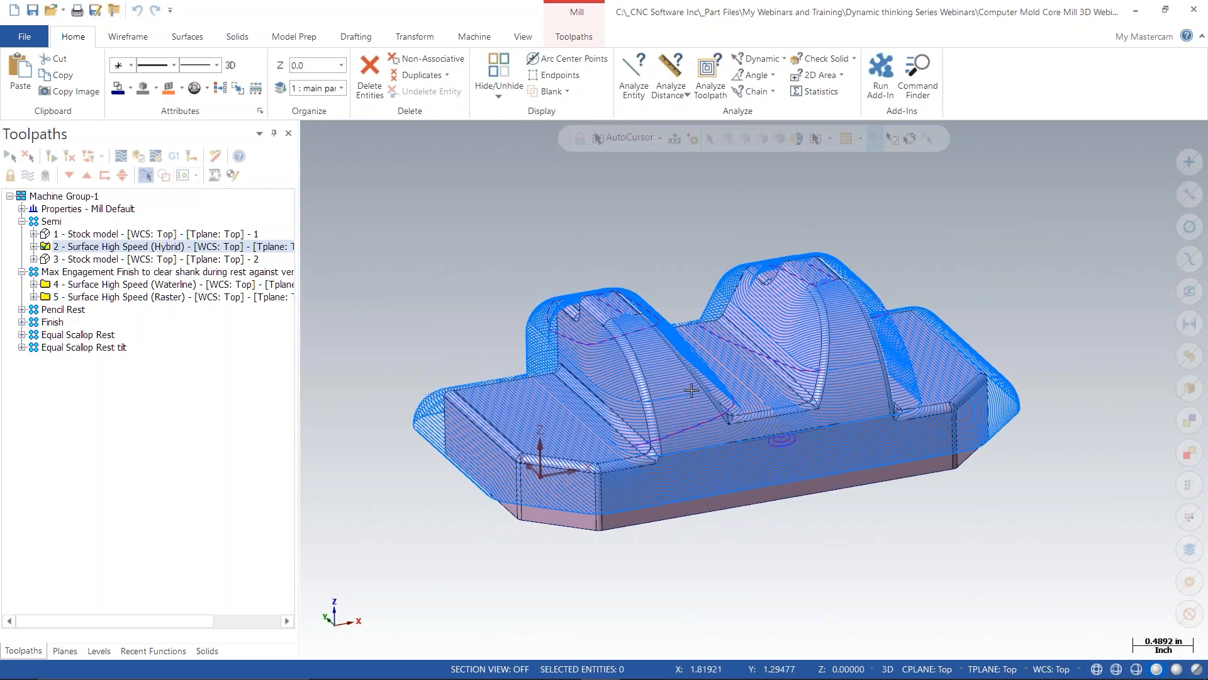
scroll(692, 391, "up", 2)
mouse_move(692, 391)
middle_mouse_down()
mouse_move(699, 447)
mouse_move(705, 403)
middle_mouse_up()
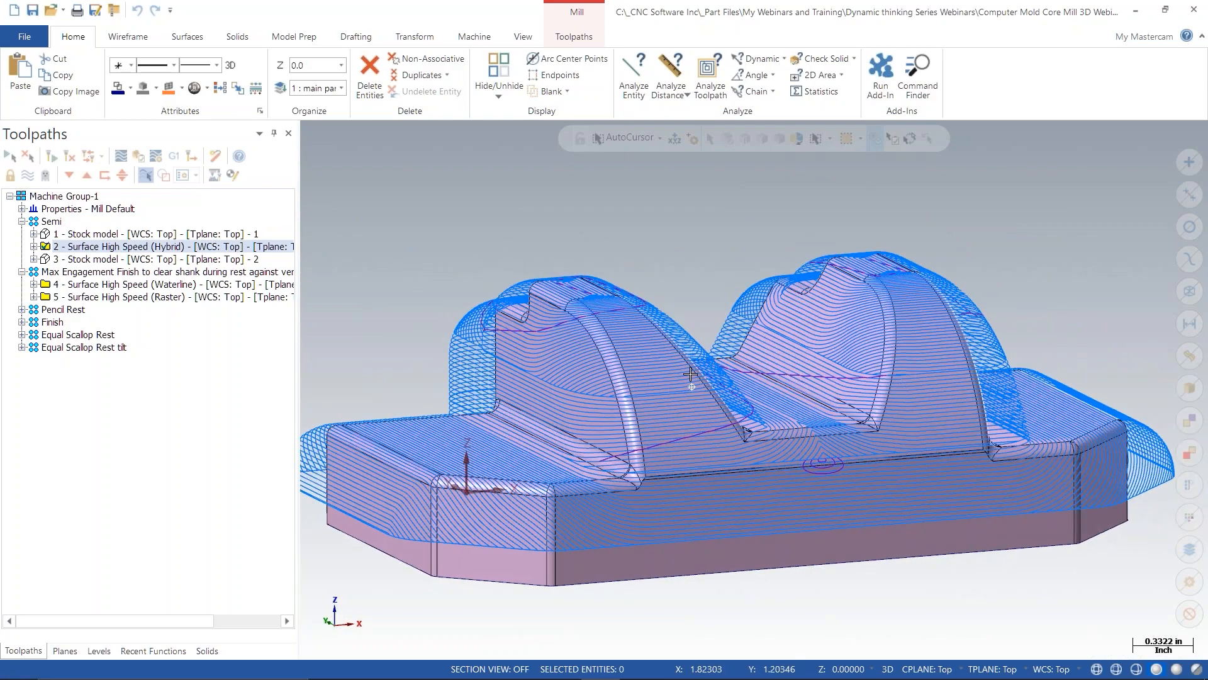
- Display stock model 2 of operation 3, examine the remaining fillet material, and expand the Hybrid operation to show its tool
left_click(79, 260)
middle_click_drag(548, 302, 598, 343)
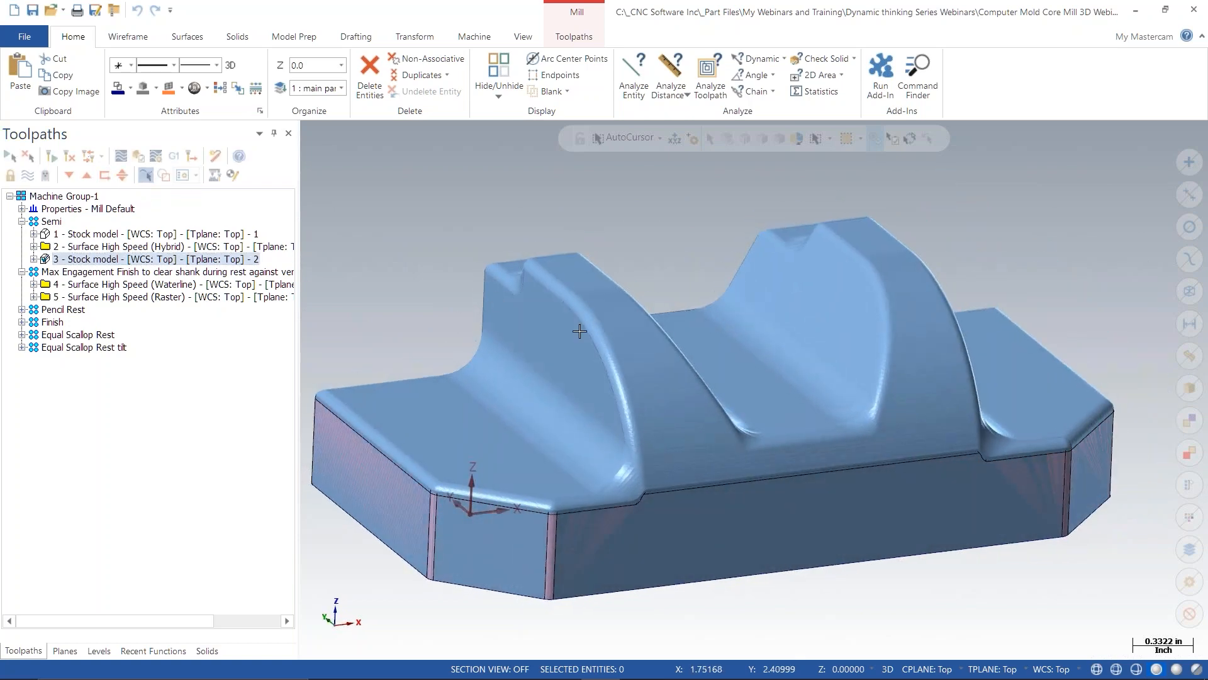
middle_click_drag(689, 343, 678, 315)
left_click(34, 247)
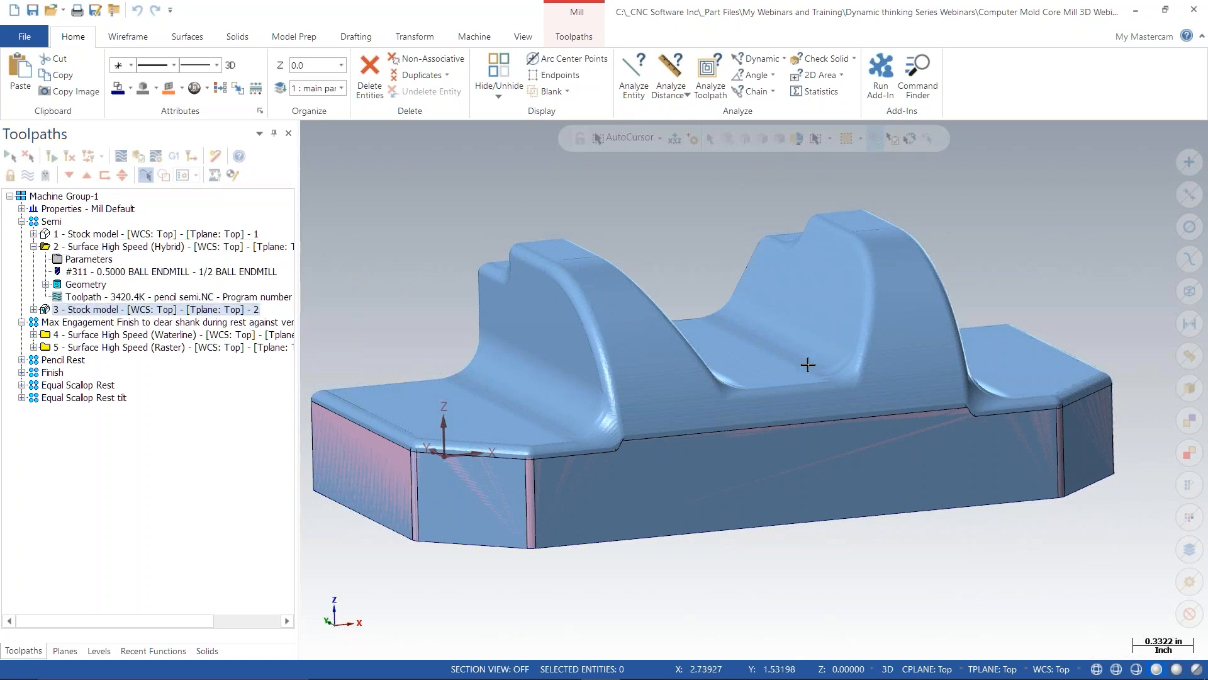
- Compare the Hybrid toolpath of operation 2 with stock model 2 of operation 3 close up at the fillet corner
left_click(89, 251)
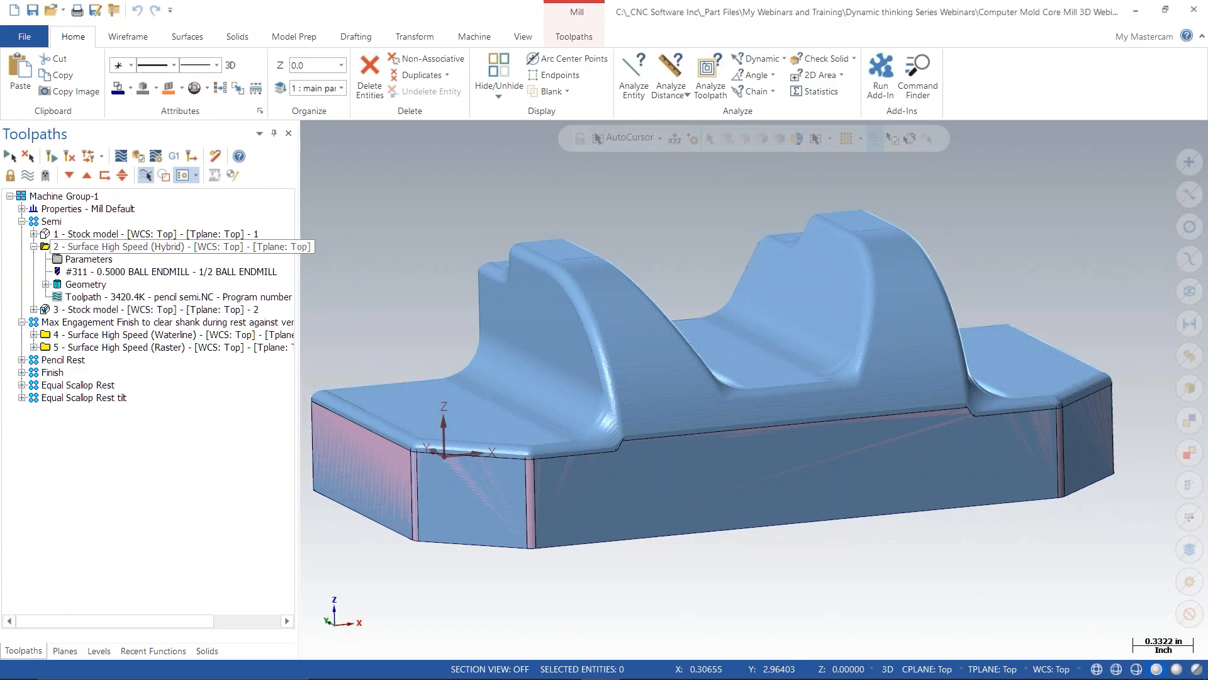
scroll(631, 447, "up", 3)
scroll(631, 447, "up", 3)
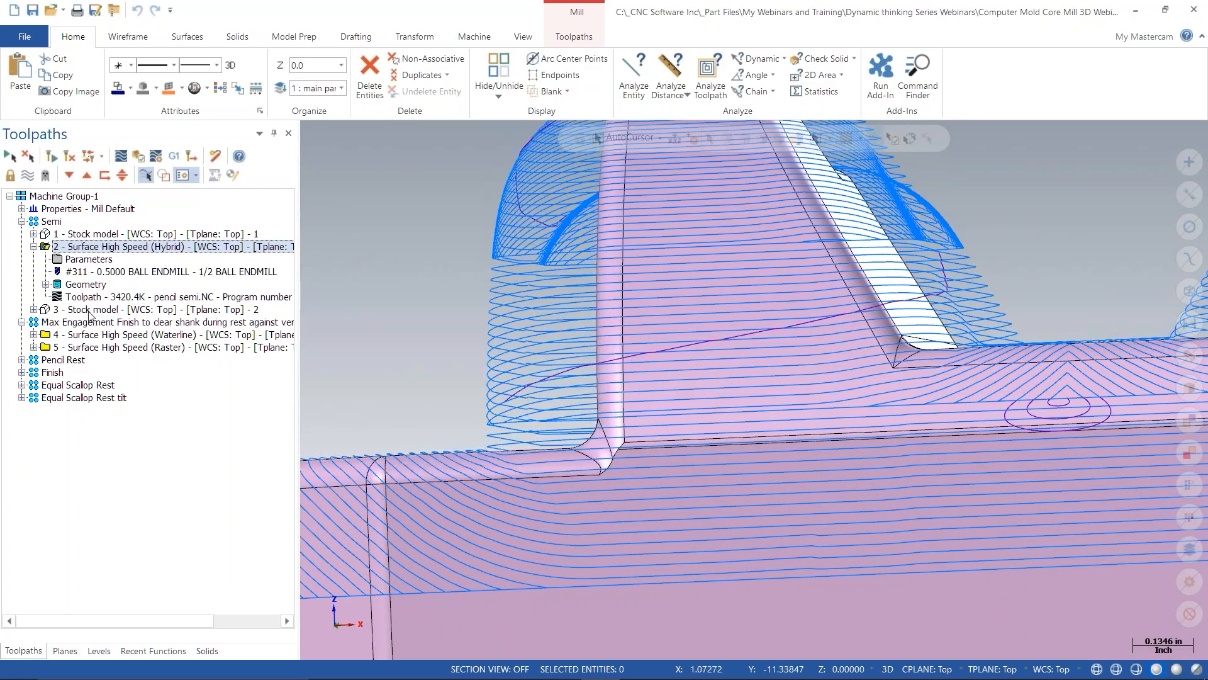
left_click(90, 310)
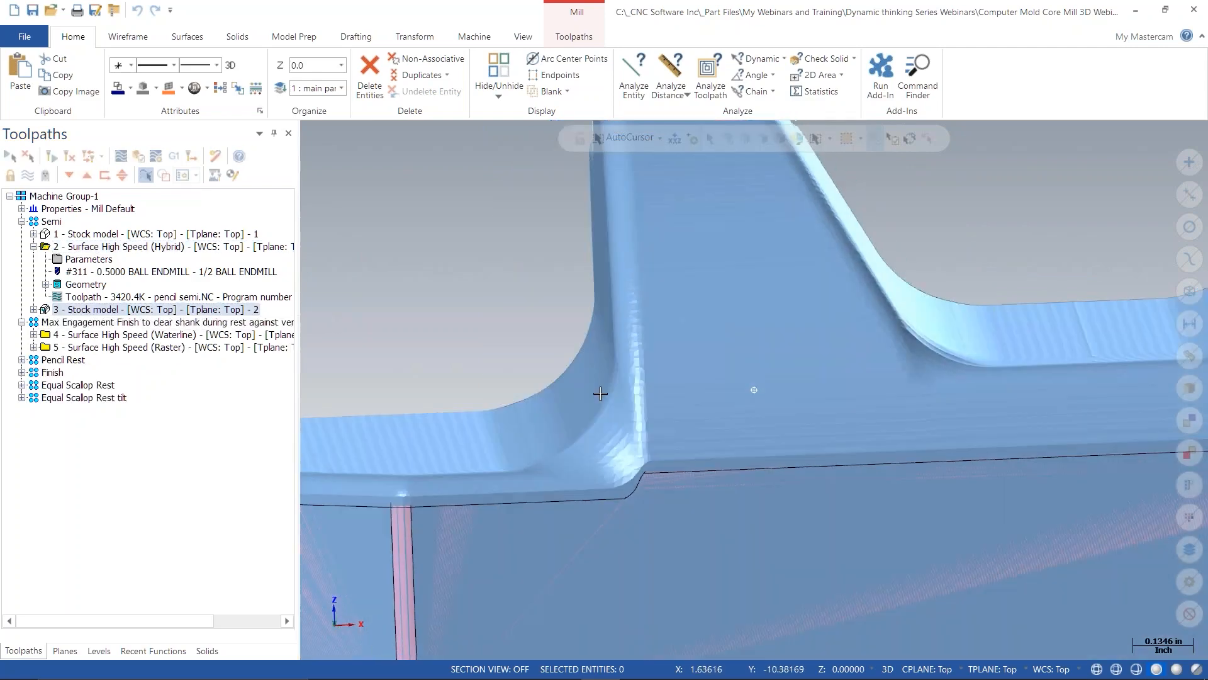
middle_click_drag(601, 393, 570, 394)
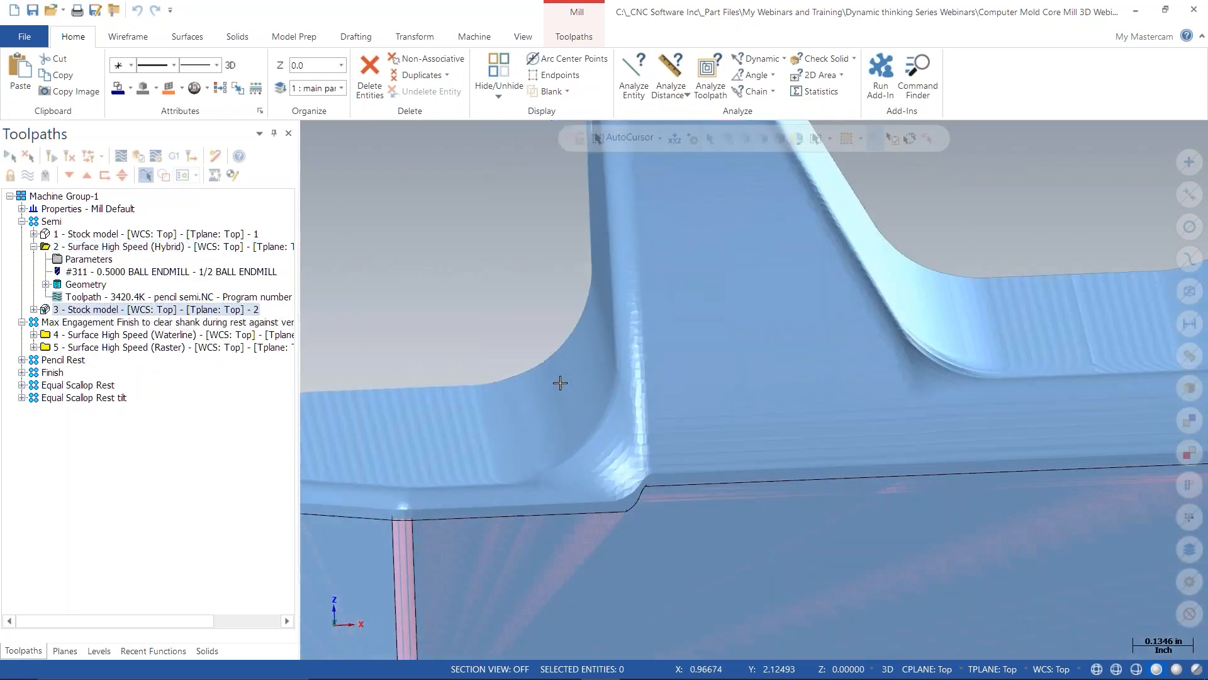
scroll(570, 394, "down", 4)
middle_click_drag(628, 441, 721, 454)
- Display the Hybrid toolpath of operation 2 again and examine its passes over the whole part
left_click(84, 247)
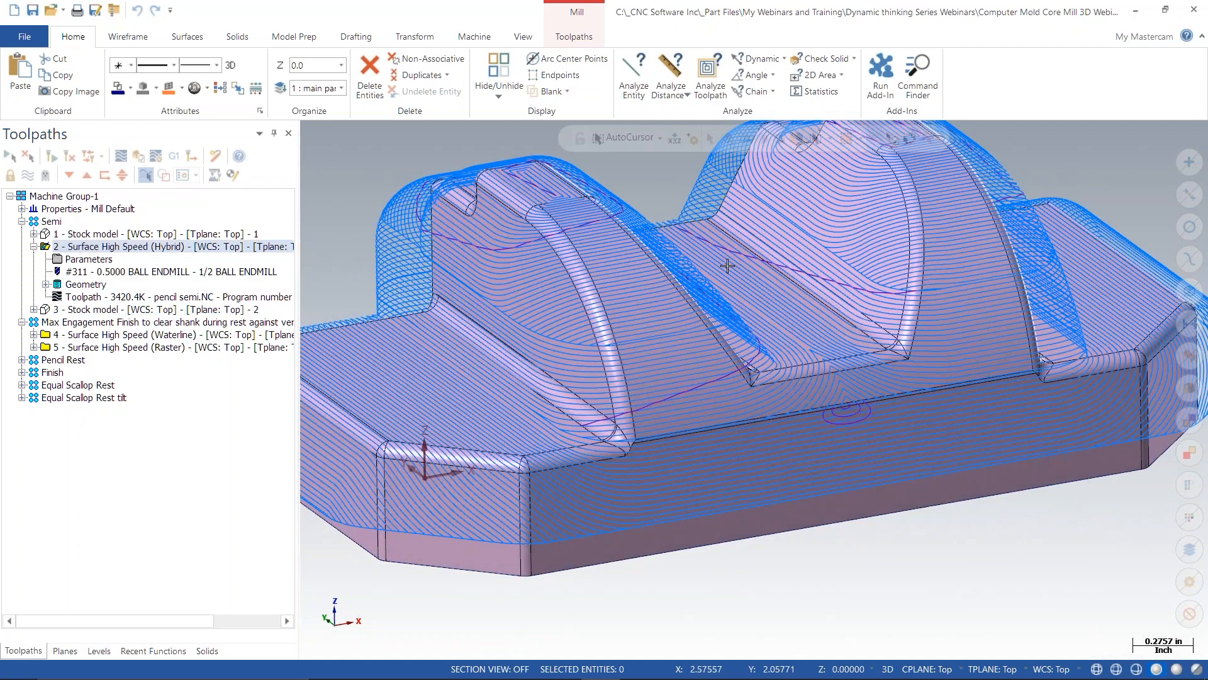
middle_click_drag(682, 391, 557, 298)
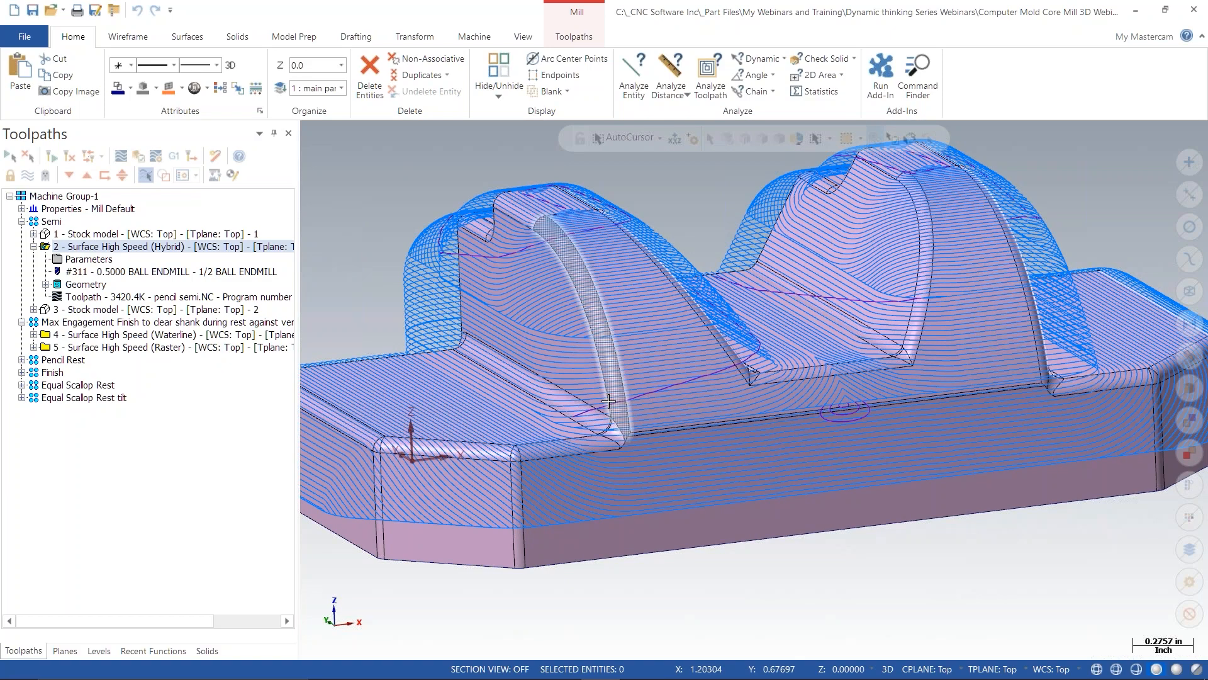
scroll(609, 401, "down", 2)
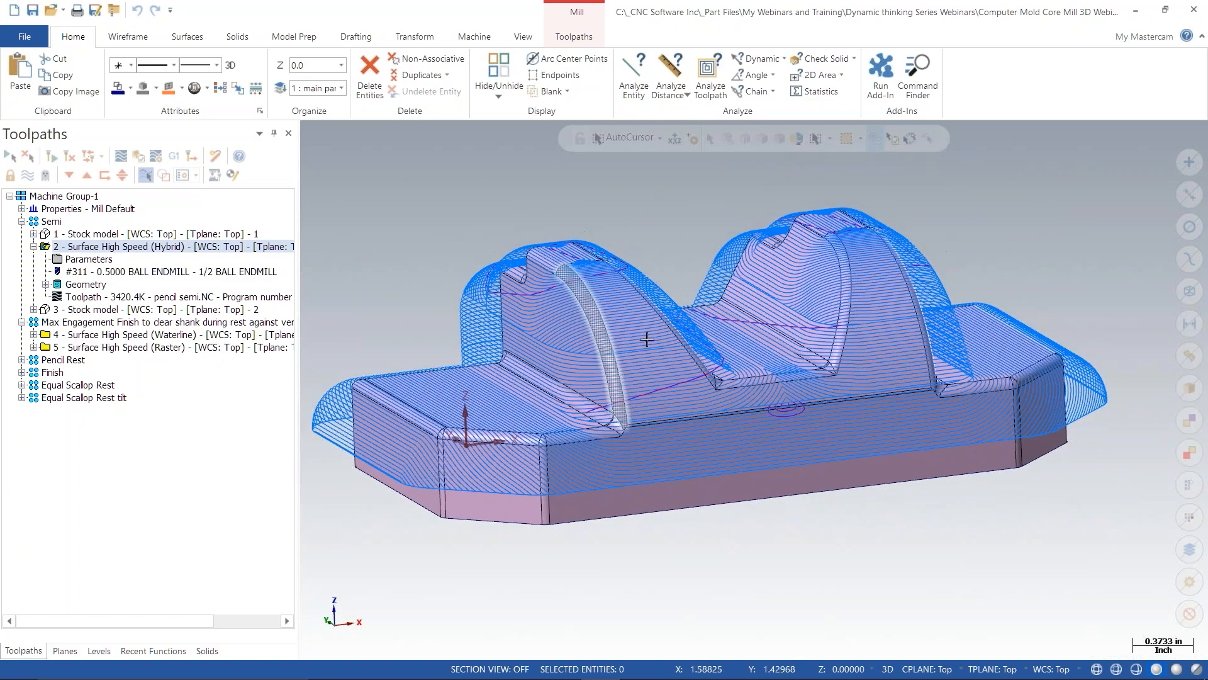
middle_click_drag(694, 246, 663, 270)
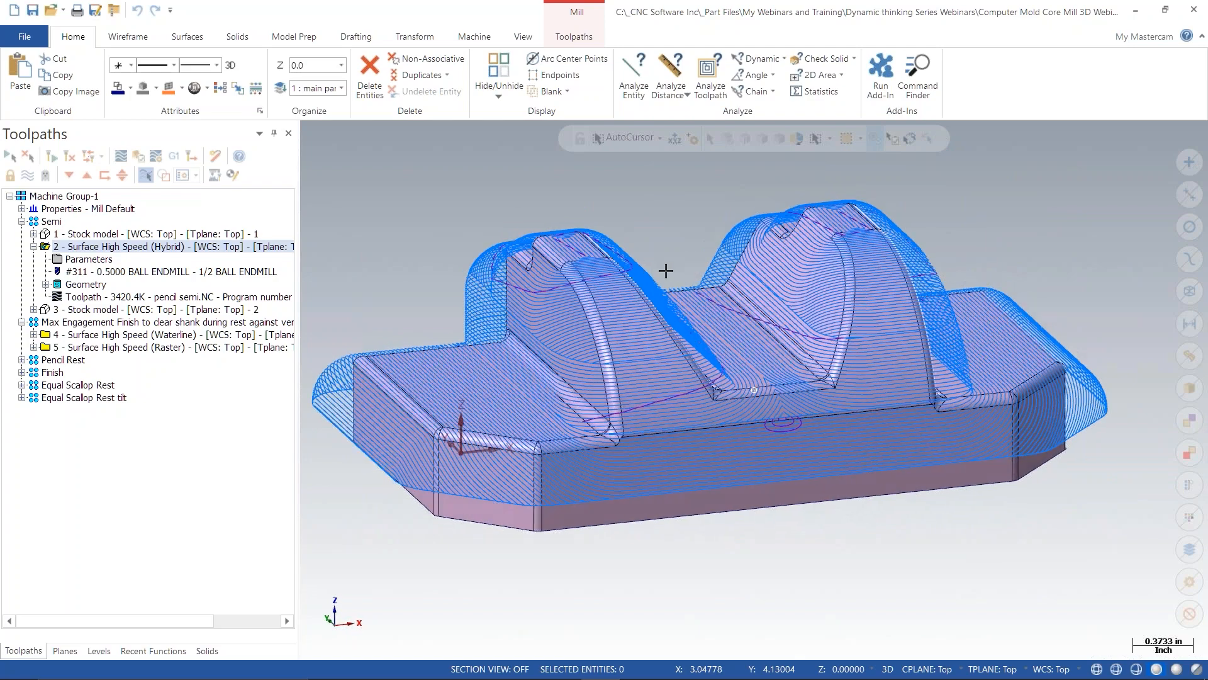
- Collapse the Hybrid operation and display stock model 2 of operation 3 to inspect the remaining material
left_click(34, 247)
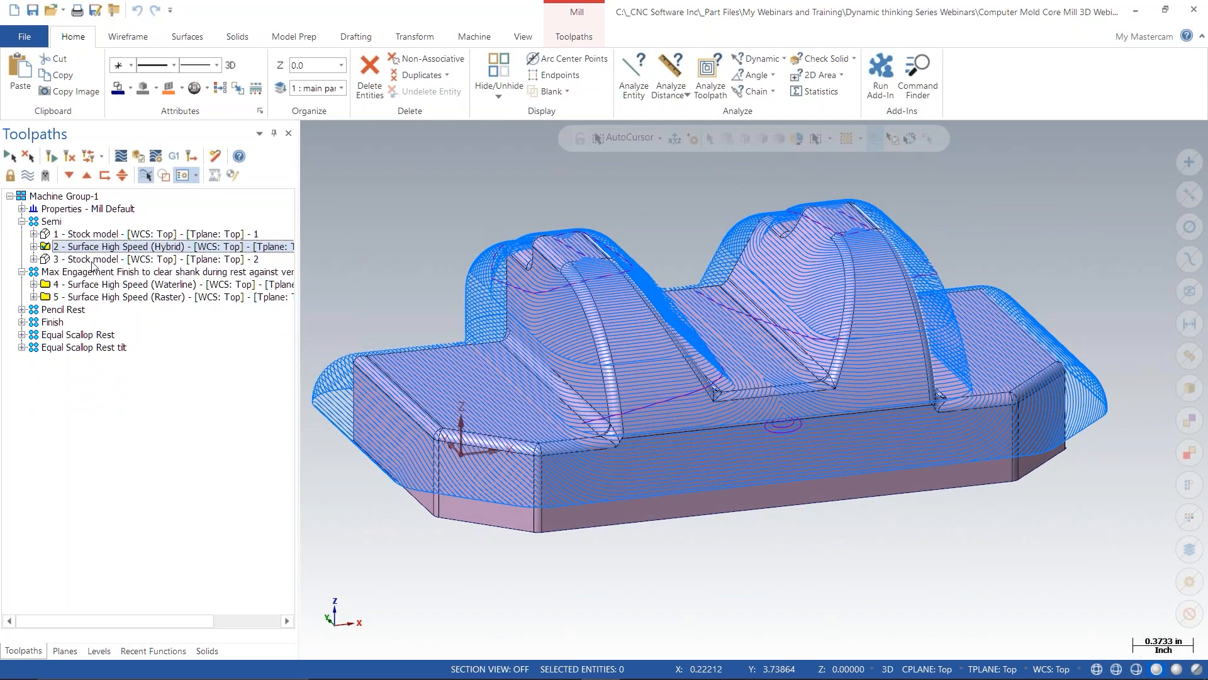
left_click(93, 259)
mouse_move(391, 315)
middle_mouse_down()
mouse_move(501, 318)
mouse_move(434, 264)
middle_mouse_up()
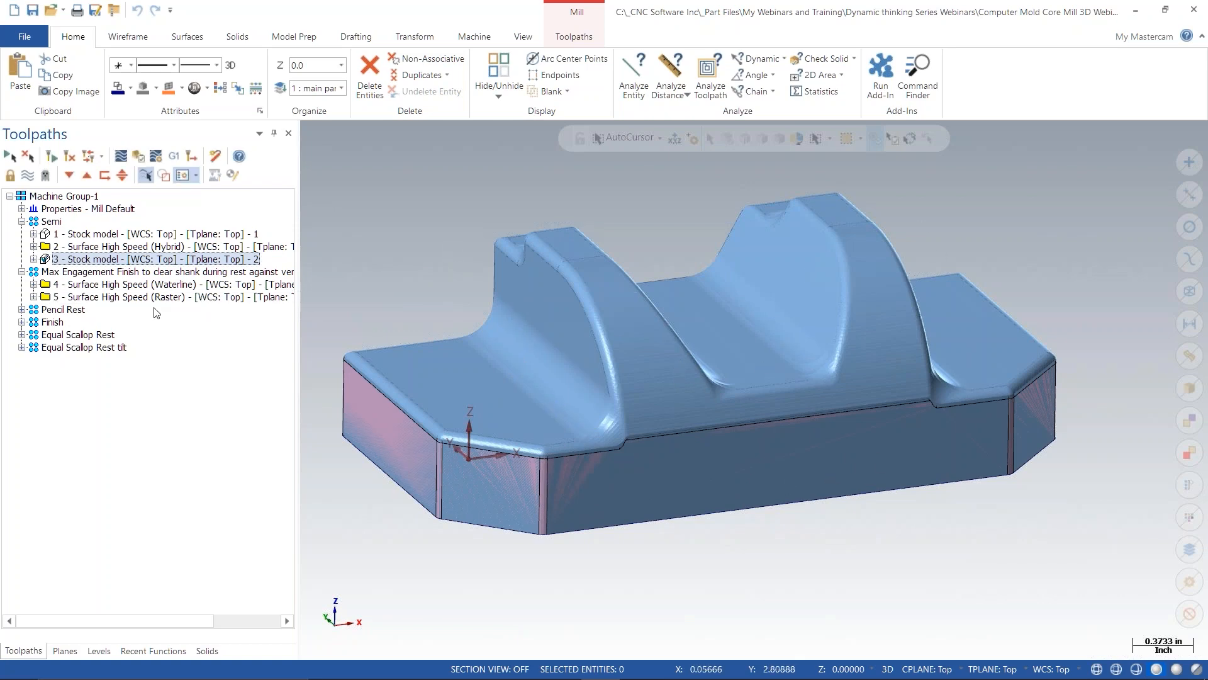
- Display the Waterline toolpath of operation 4, and replace the expanded Max Engagement Finish group with the Pencil Rest group
left_click(88, 284)
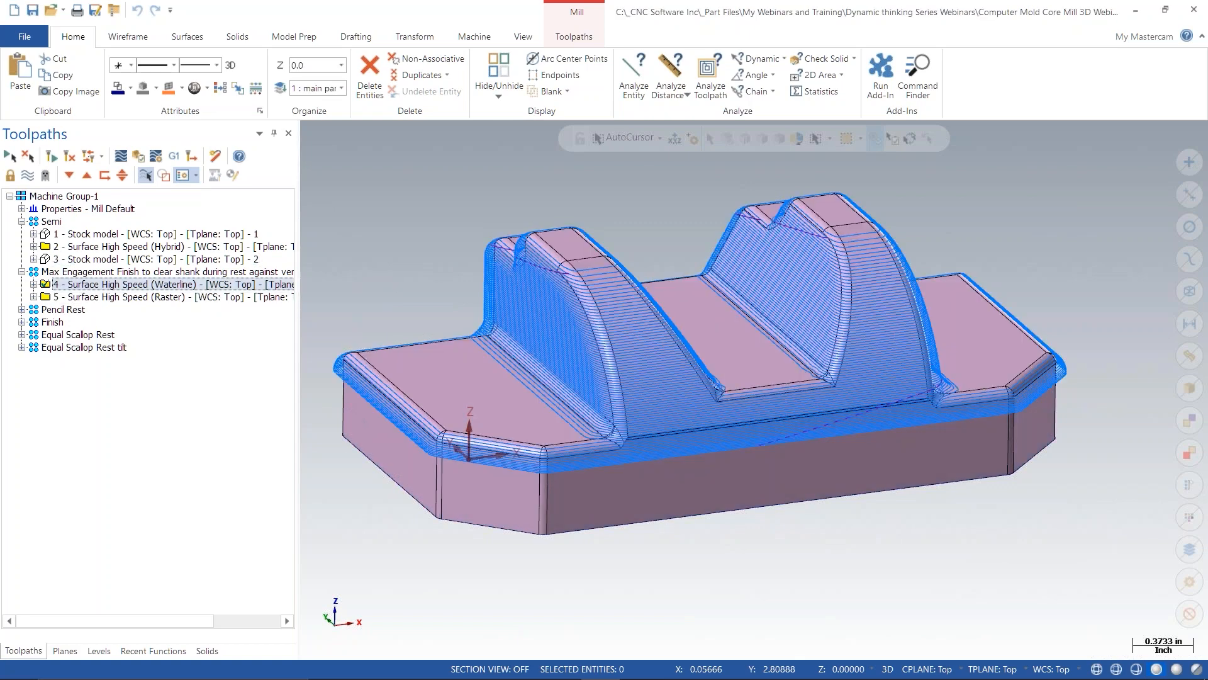
left_click(22, 272)
left_click(22, 285)
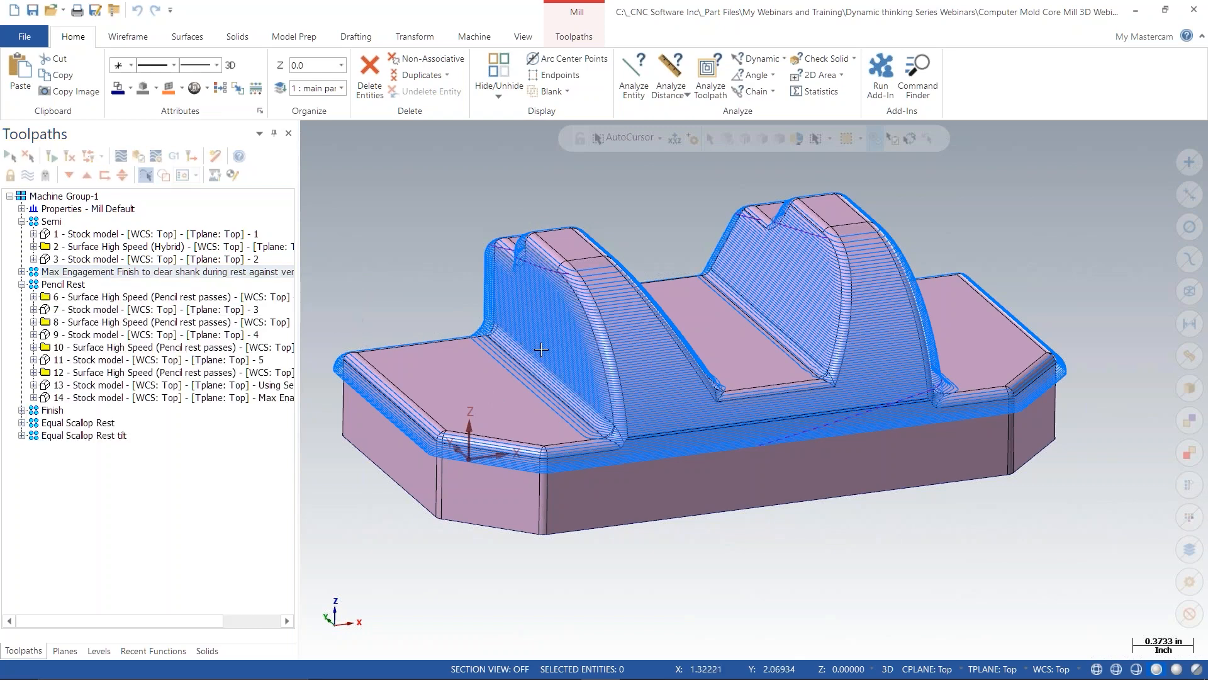
- Review the Hybrid semi-finish toolpath of operation 2 and the stock model 2 computed from it
left_click(85, 249)
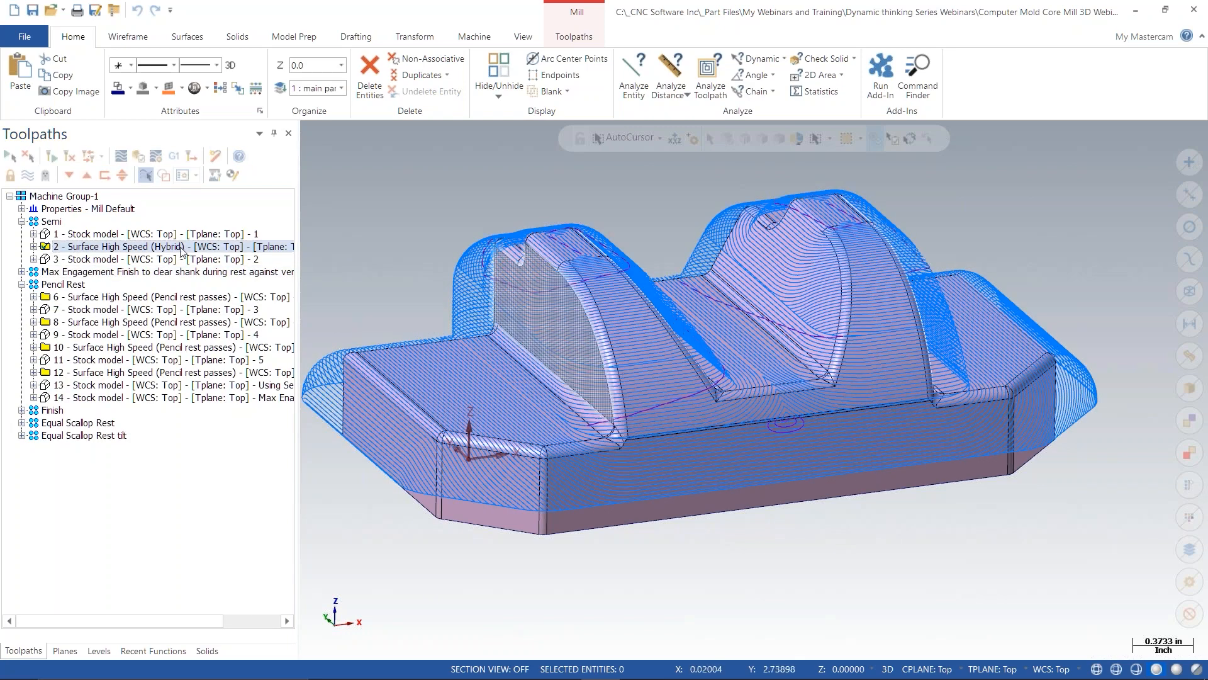
left_click(85, 259)
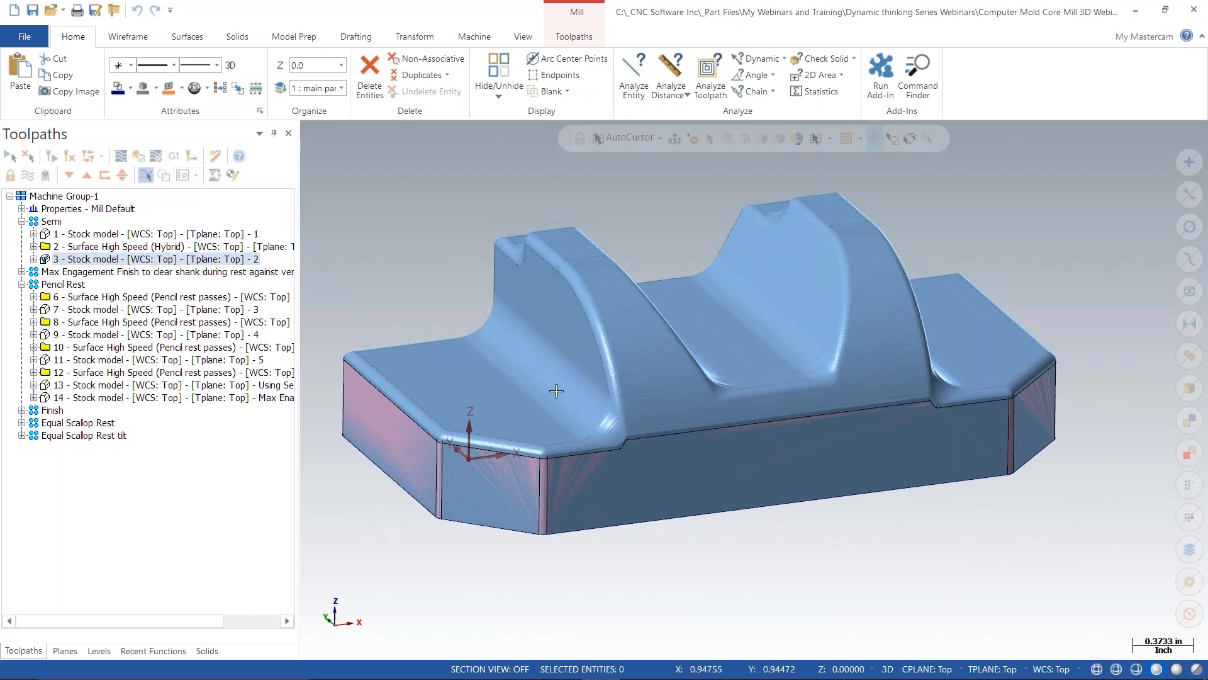
- Display the pencil rest passes of operation 6 and operation 12 to compare the first and last
left_click(43, 300)
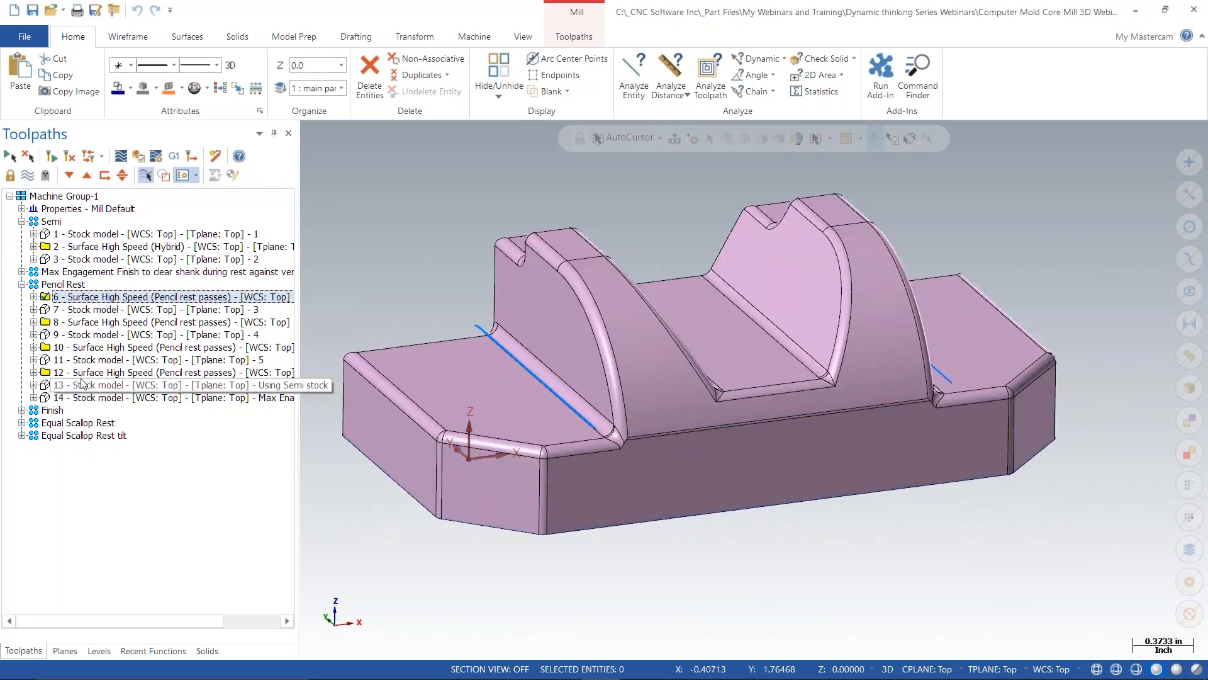
left_click(77, 376)
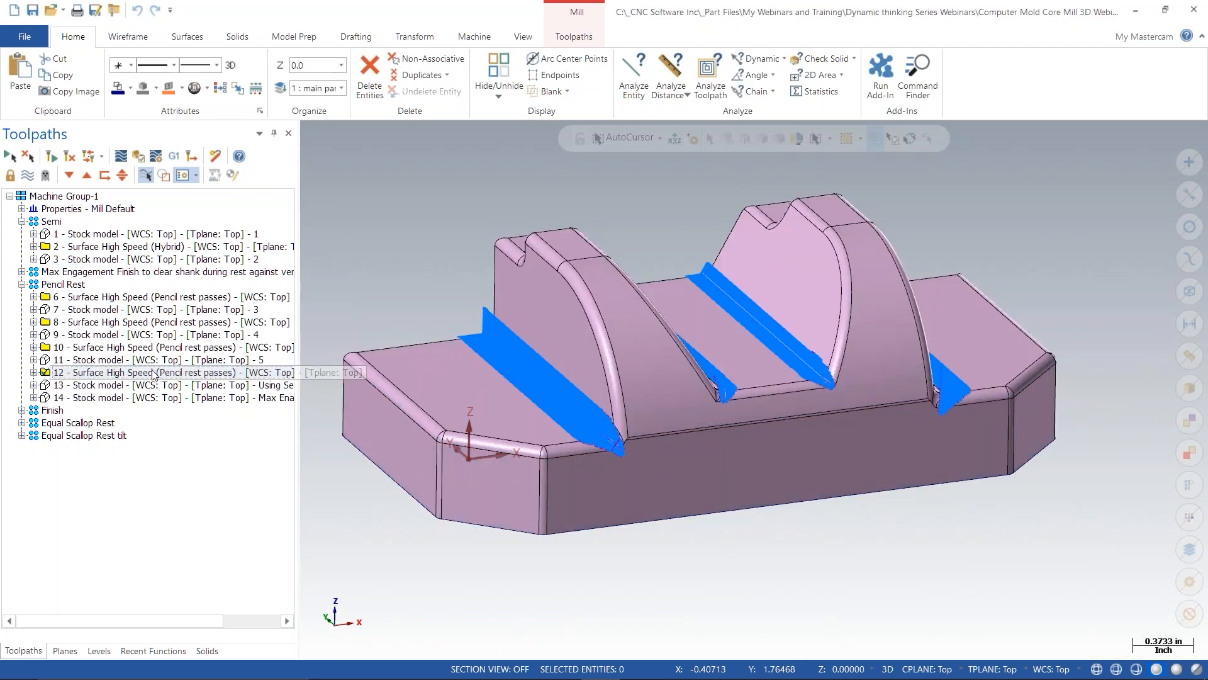
scroll(543, 404, "up", 4)
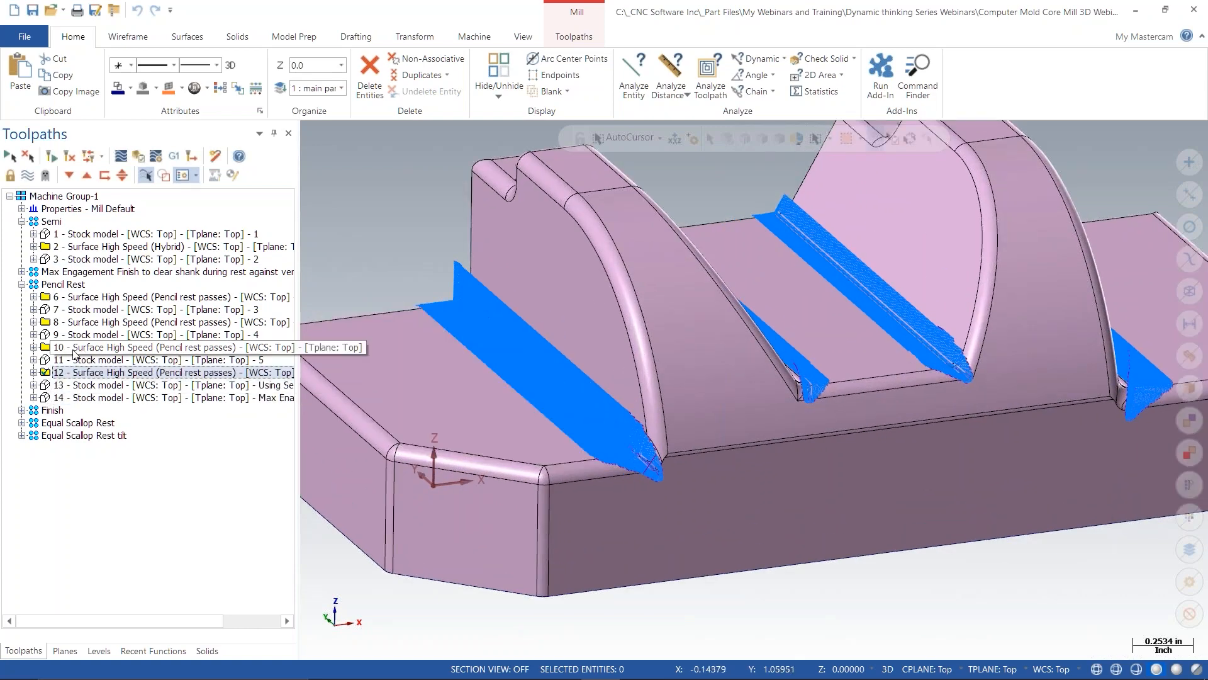
- Examine the pencil rest toolpaths of operations 6, 8, 10 and 12 in turn, close up at the fillet corner
left_click(74, 297)
scroll(615, 360, "down", 2)
scroll(613, 440, "up", 6)
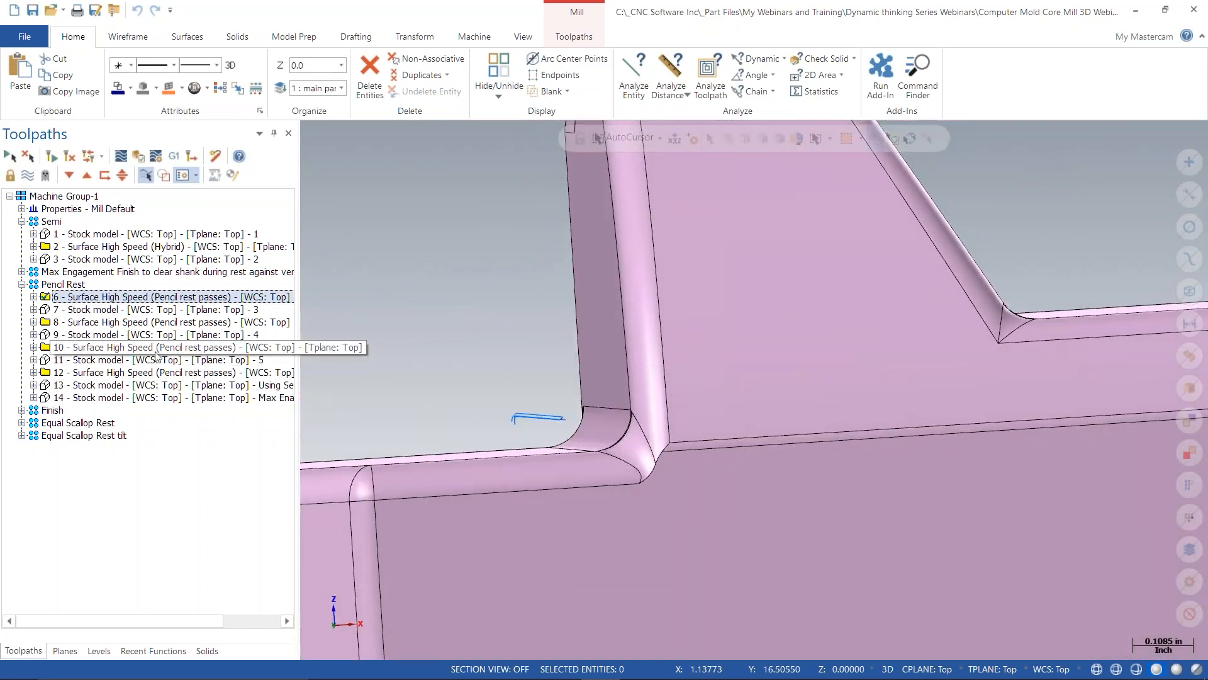
left_click(93, 324)
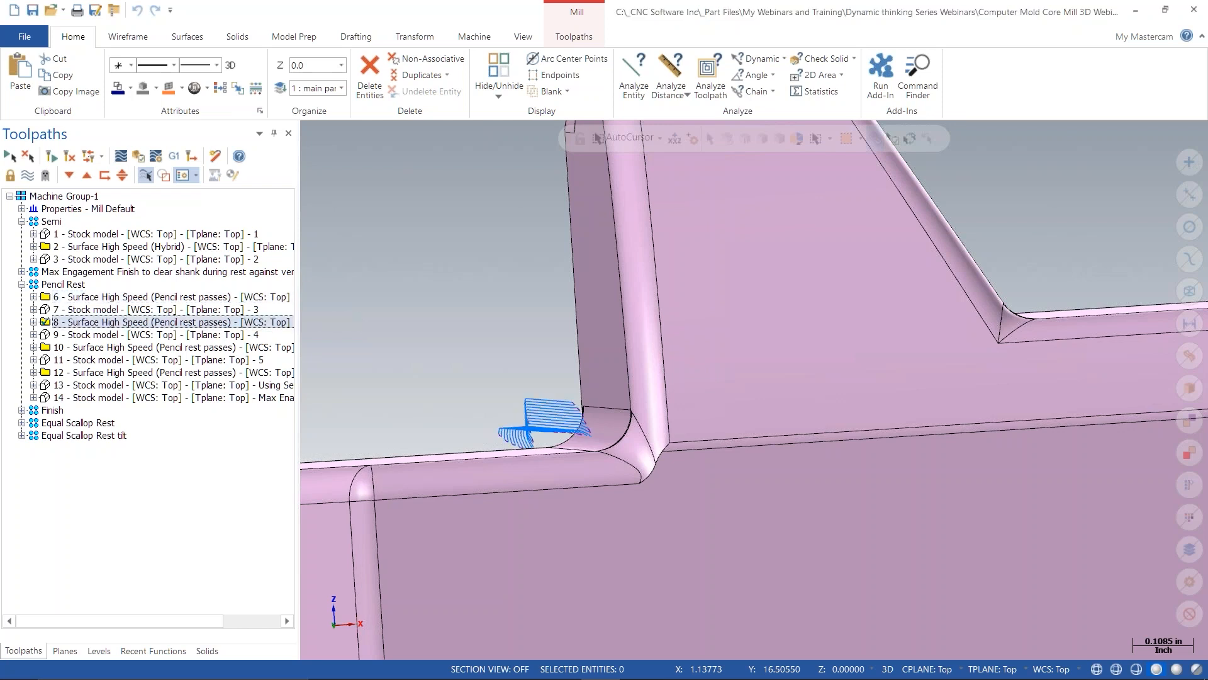
left_click(93, 350)
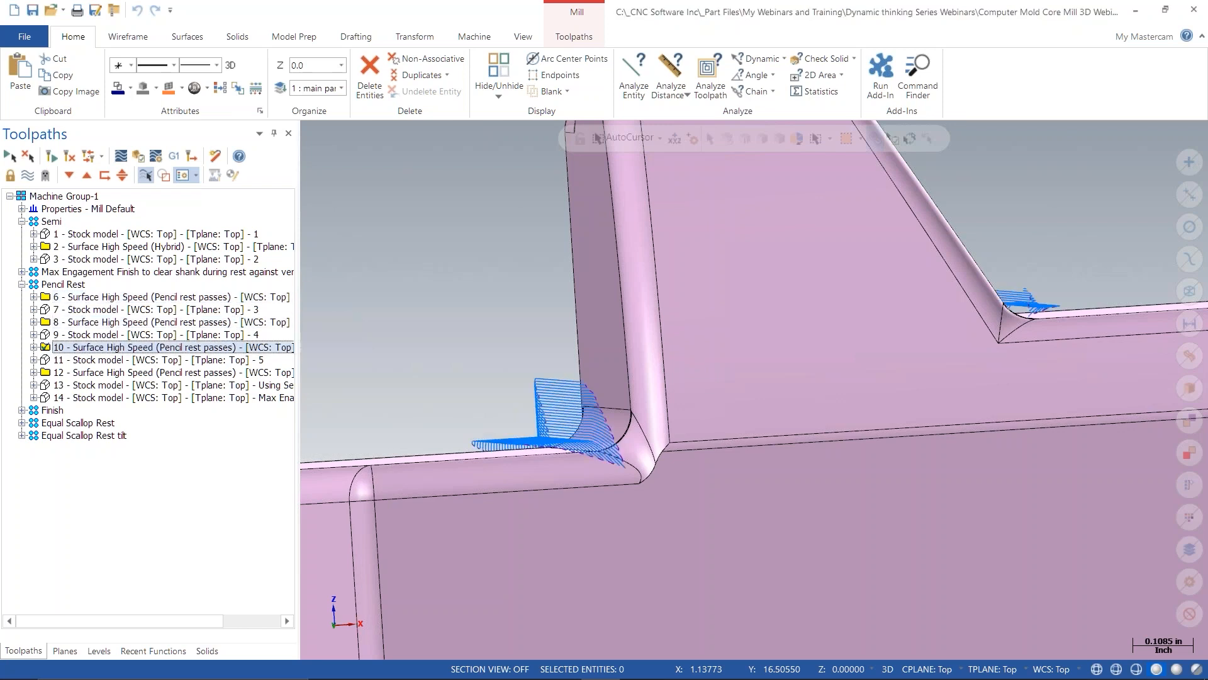
left_click(90, 375)
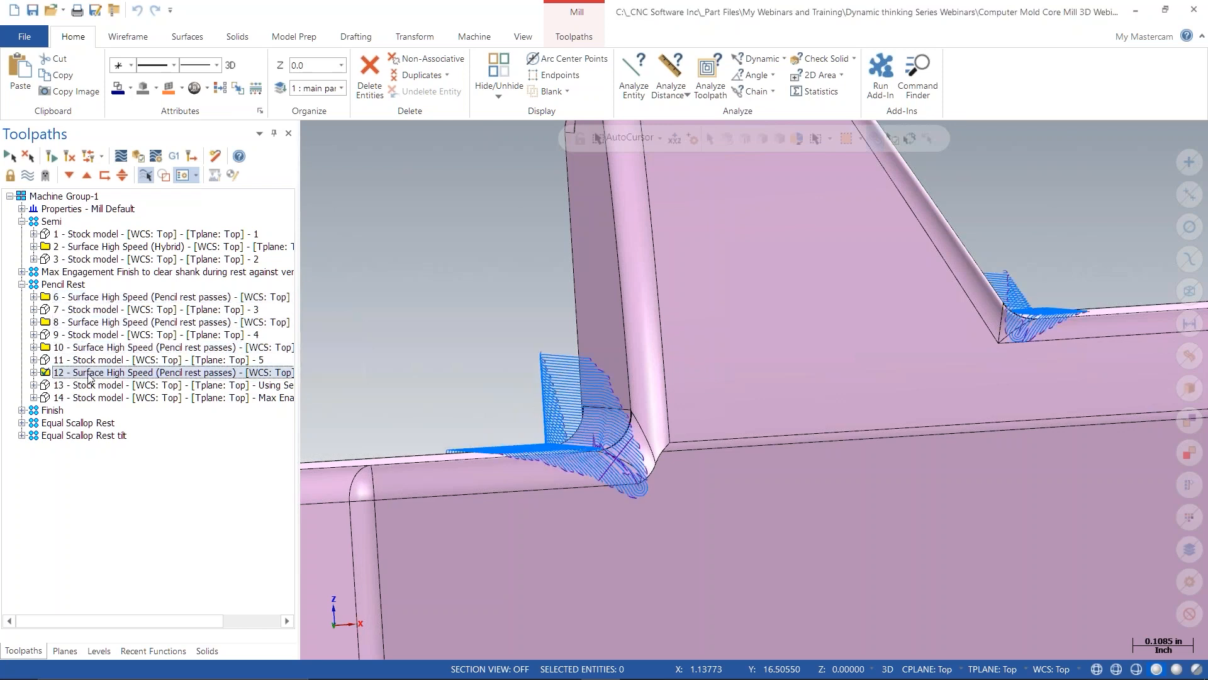
- Examine the Pencil Rest stock models of operations 7, 9, 11 and 13 in turn at the fillet corner
left_click(77, 311)
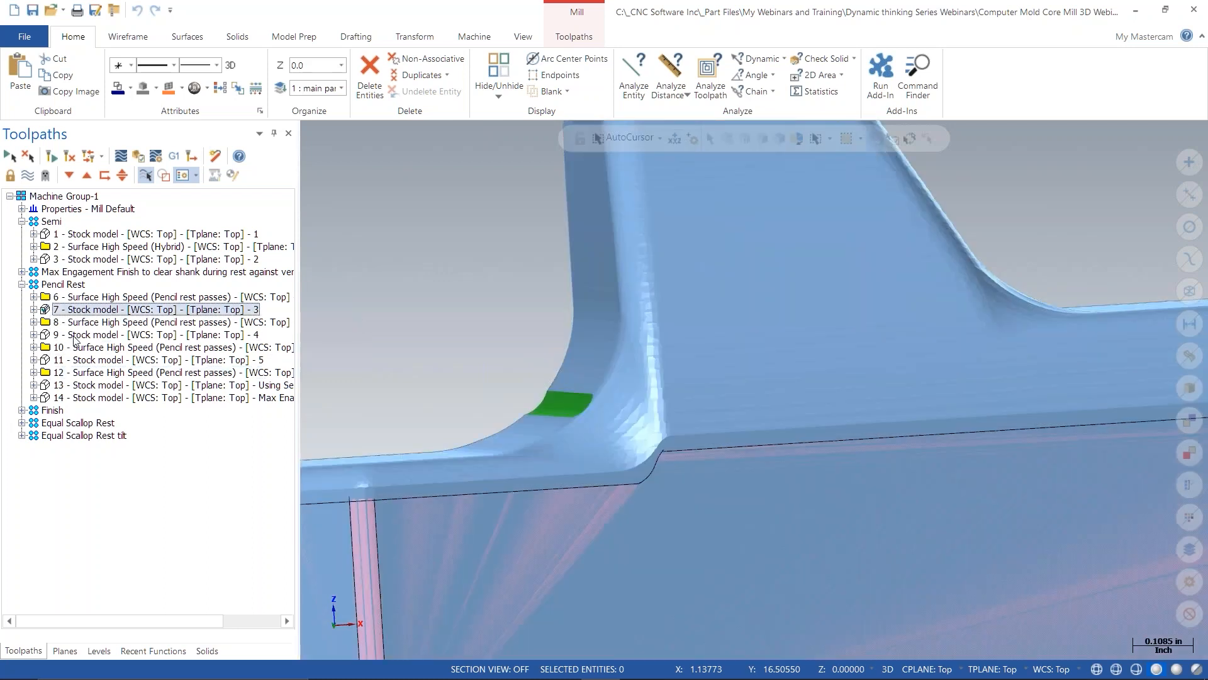
left_click(75, 335)
left_click(74, 360)
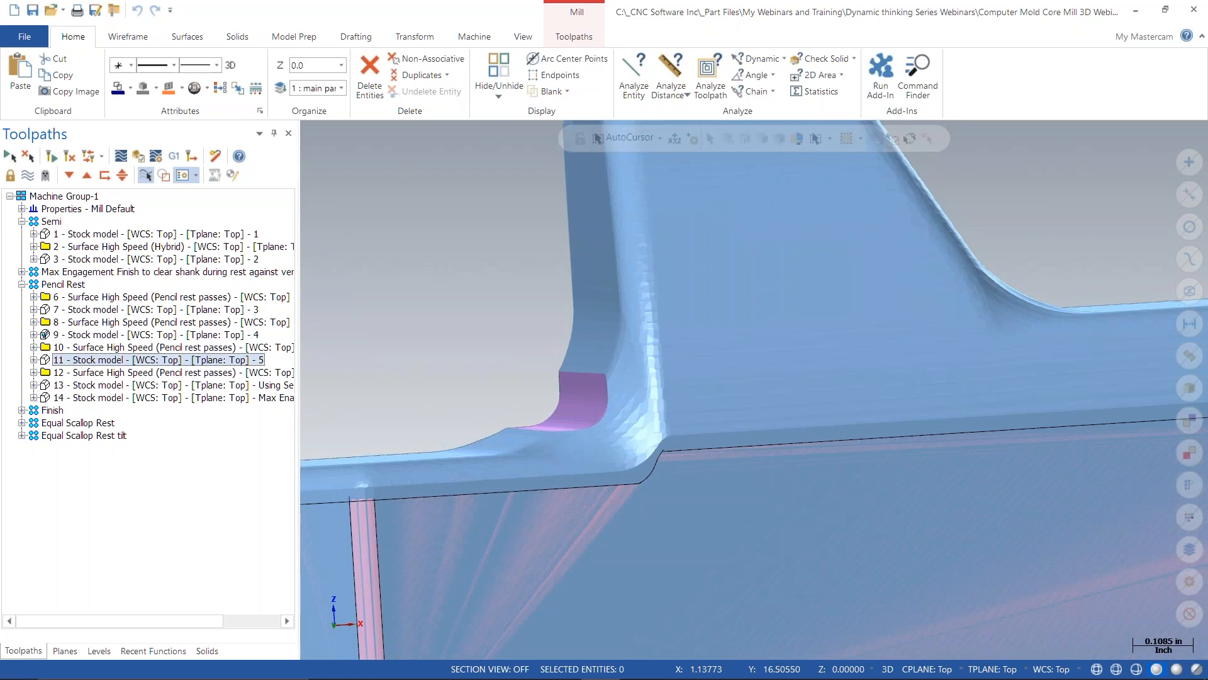
left_click(84, 386)
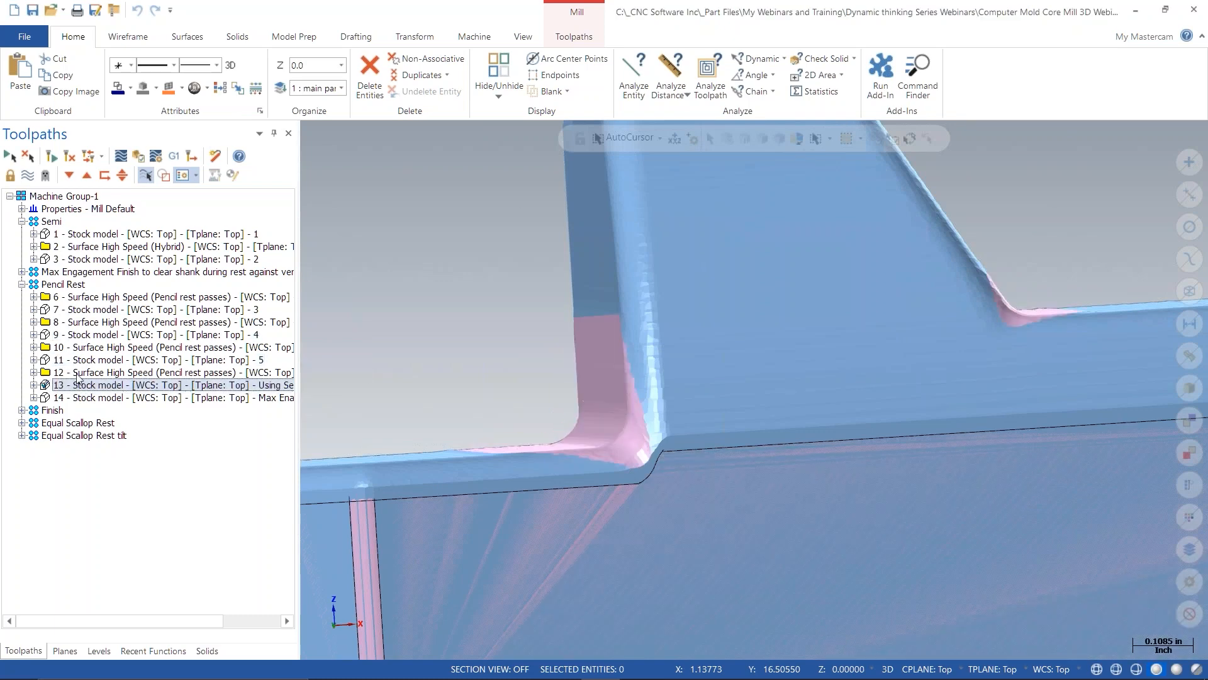
- Display the pencil rest toolpaths of operations 12, 10, 8 and 6 together at the fillet corner
left_click(81, 373)
left_click(70, 347, "ctrl")
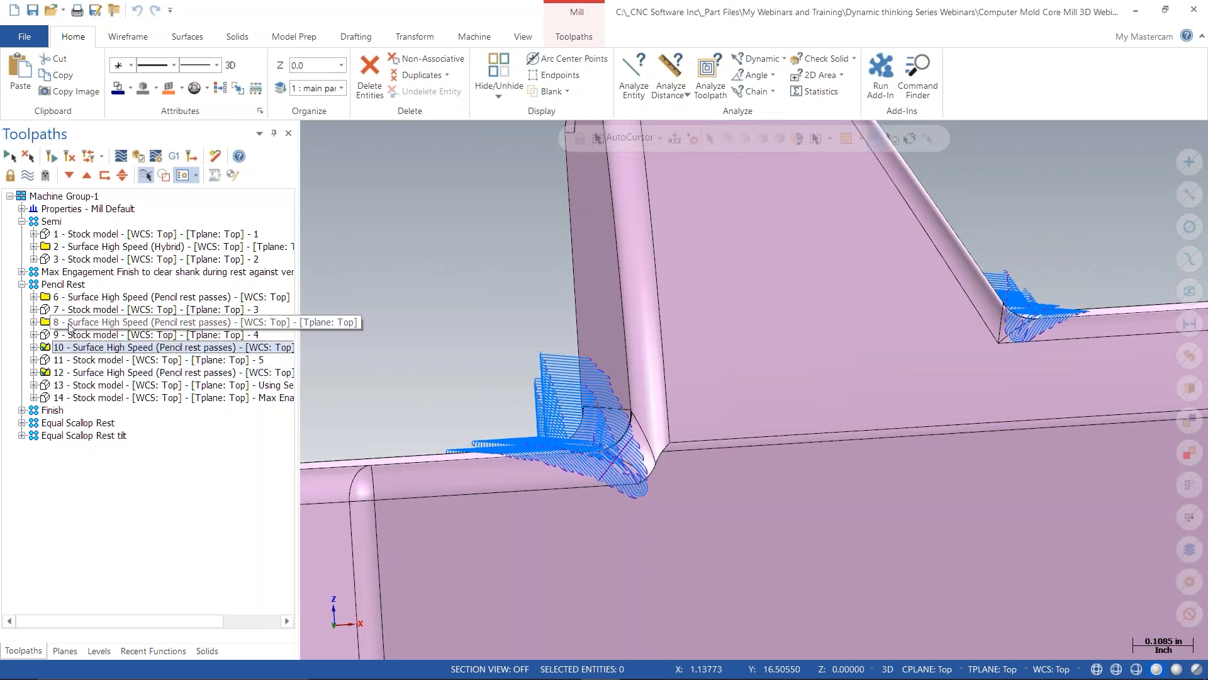
left_click(71, 322, "ctrl")
left_click(70, 297, "ctrl")
middle_click_drag(445, 361, 439, 360)
scroll(655, 440, "up", 2)
scroll(642, 434, "up", 1)
scroll(485, 359, "up", 1)
- Switch to the Front (WCS) view and examine how the four pencil rest toolpaths layer in the corner
right_click(433, 294)
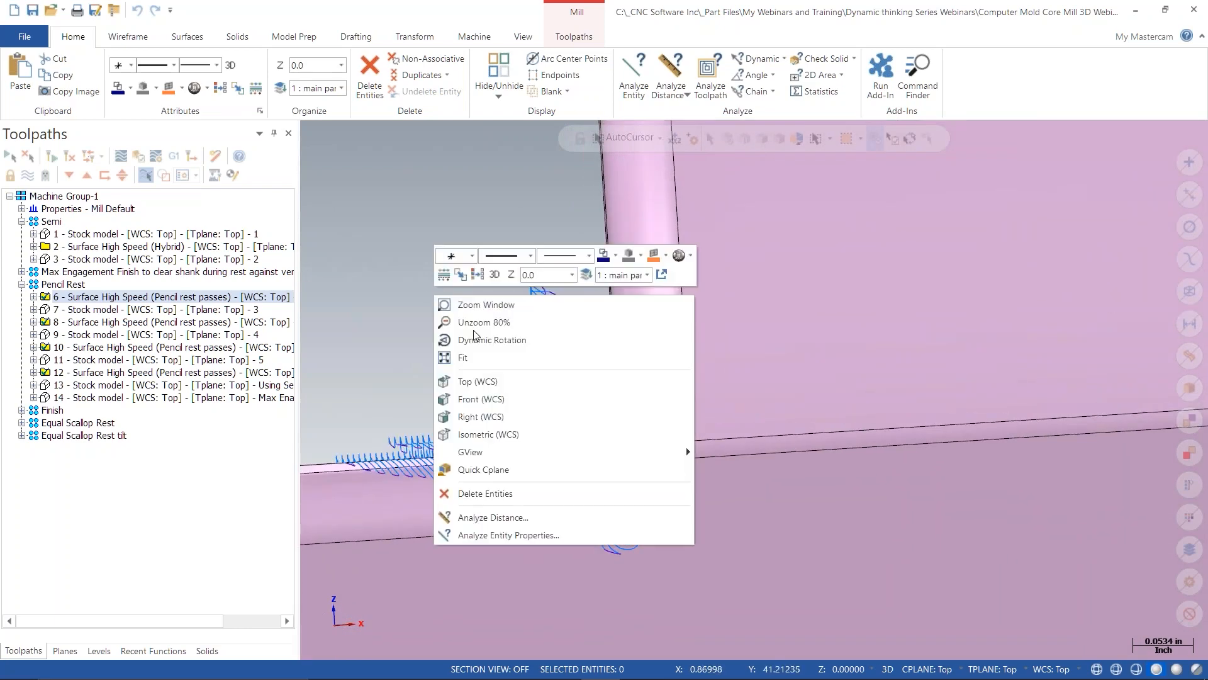
left_click(492, 396)
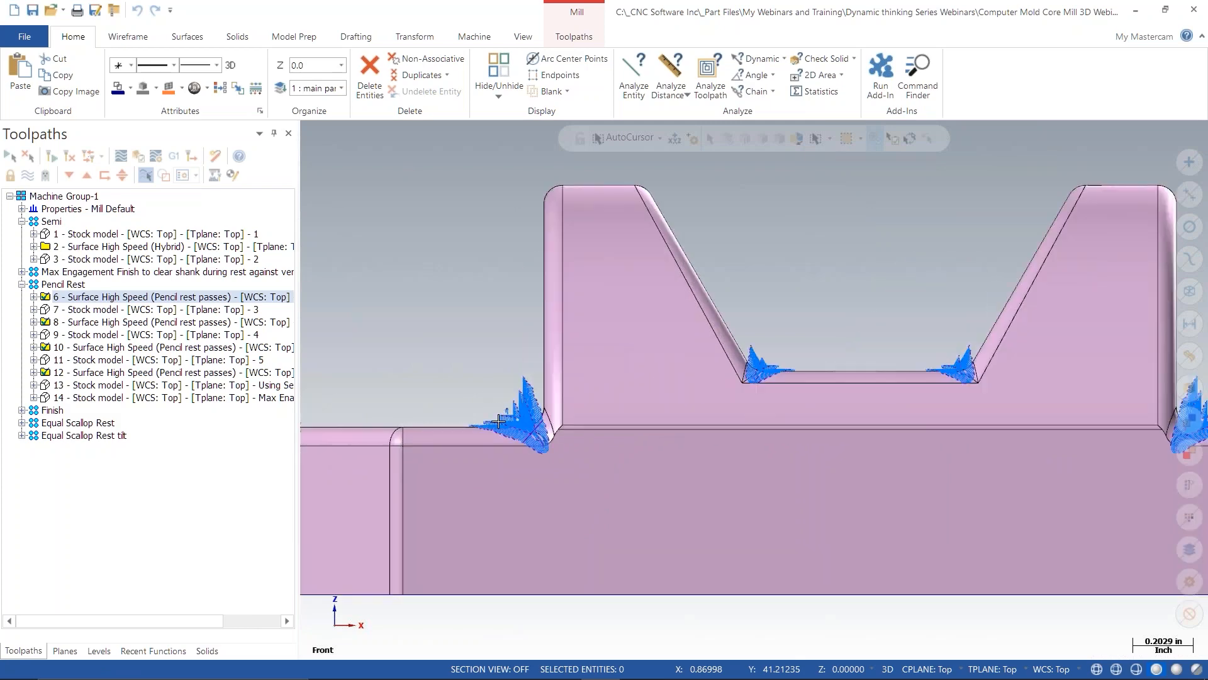
scroll(500, 384, "up", 6)
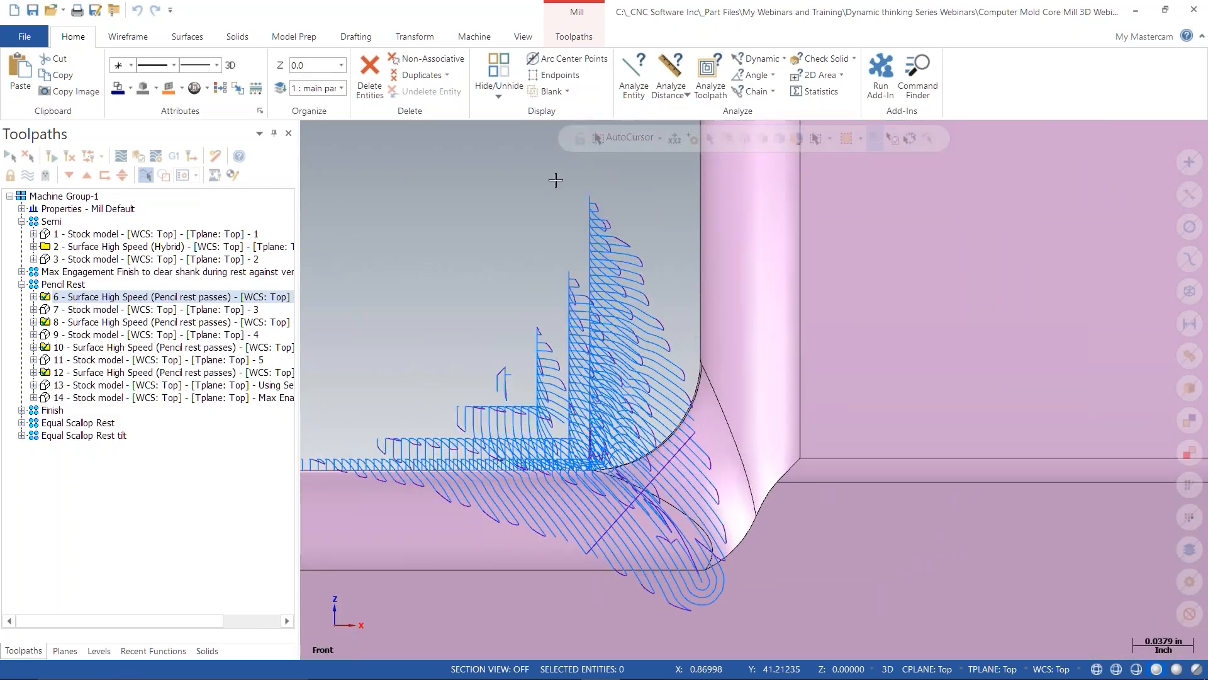
scroll(586, 285, "down", 4)
mouse_move(521, 303)
middle_mouse_down()
mouse_move(563, 317)
mouse_move(555, 307)
middle_mouse_up()
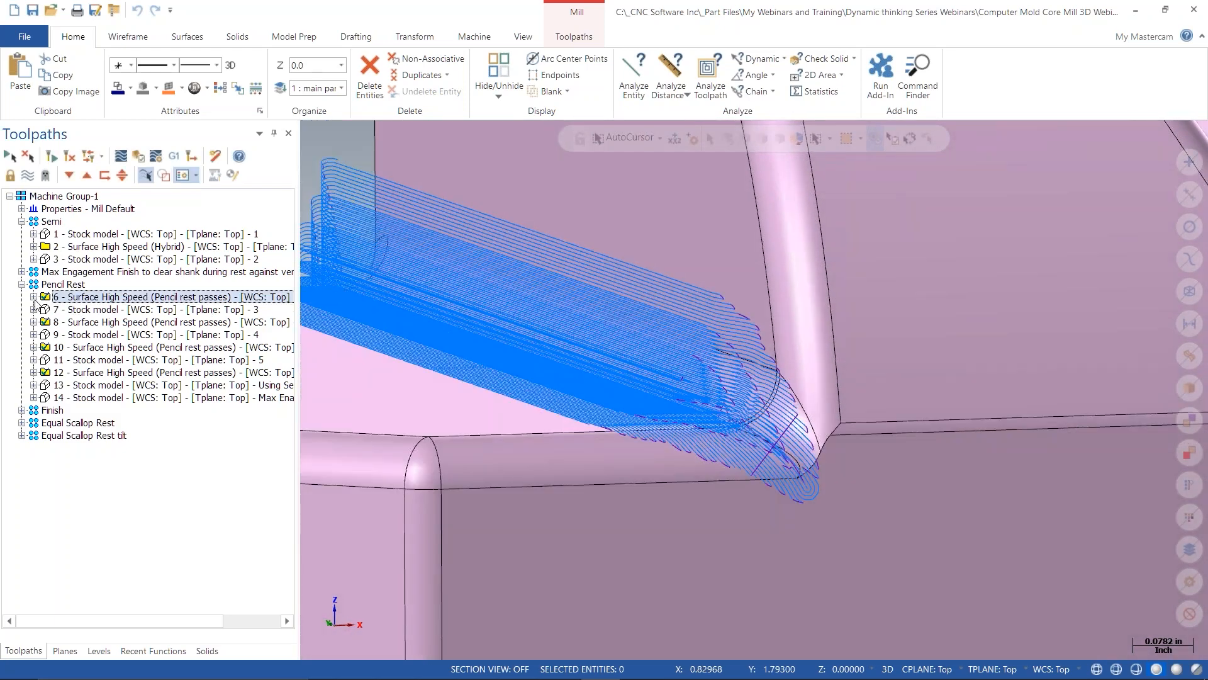
- Open the parameters of pencil rest operation 6 and review its Model Geometry and Stock settings
left_click(34, 297)
left_click(81, 310)
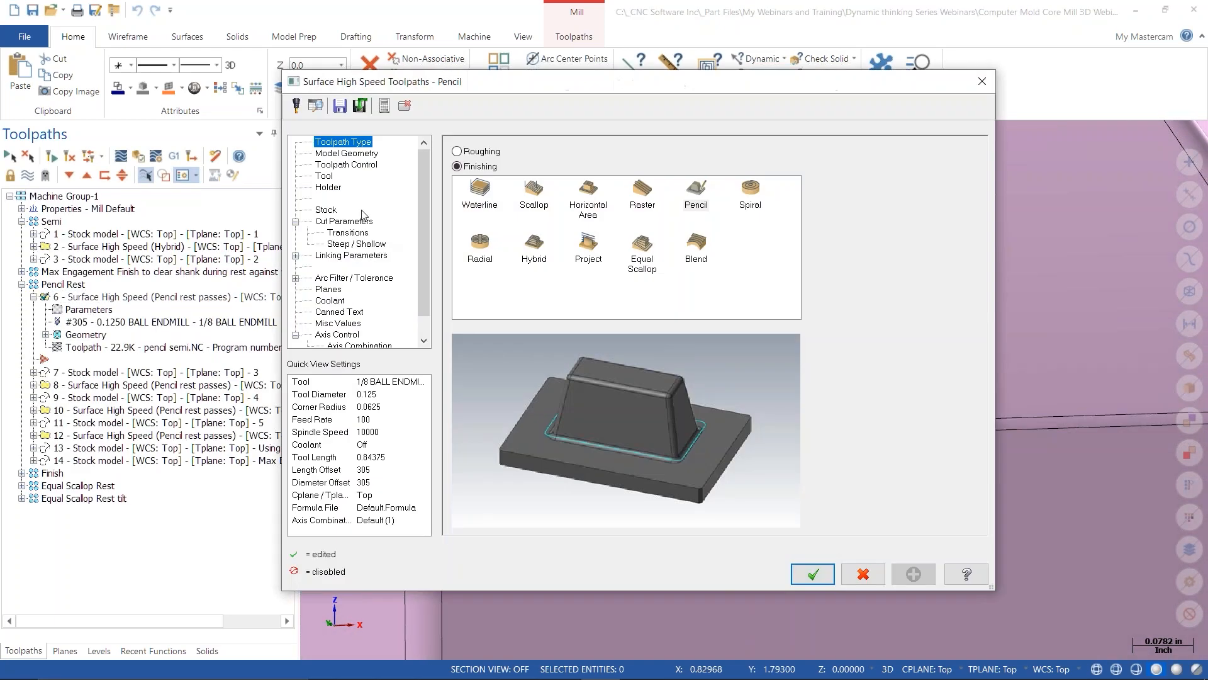
left_click(348, 155)
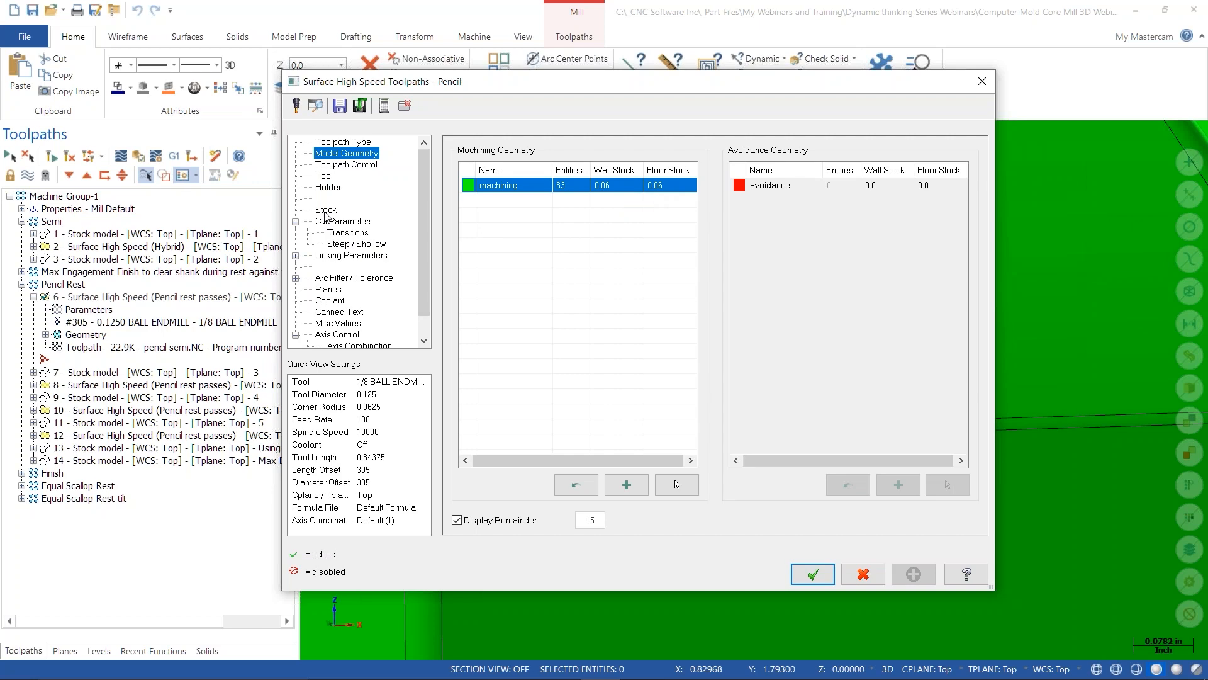
left_click(327, 210)
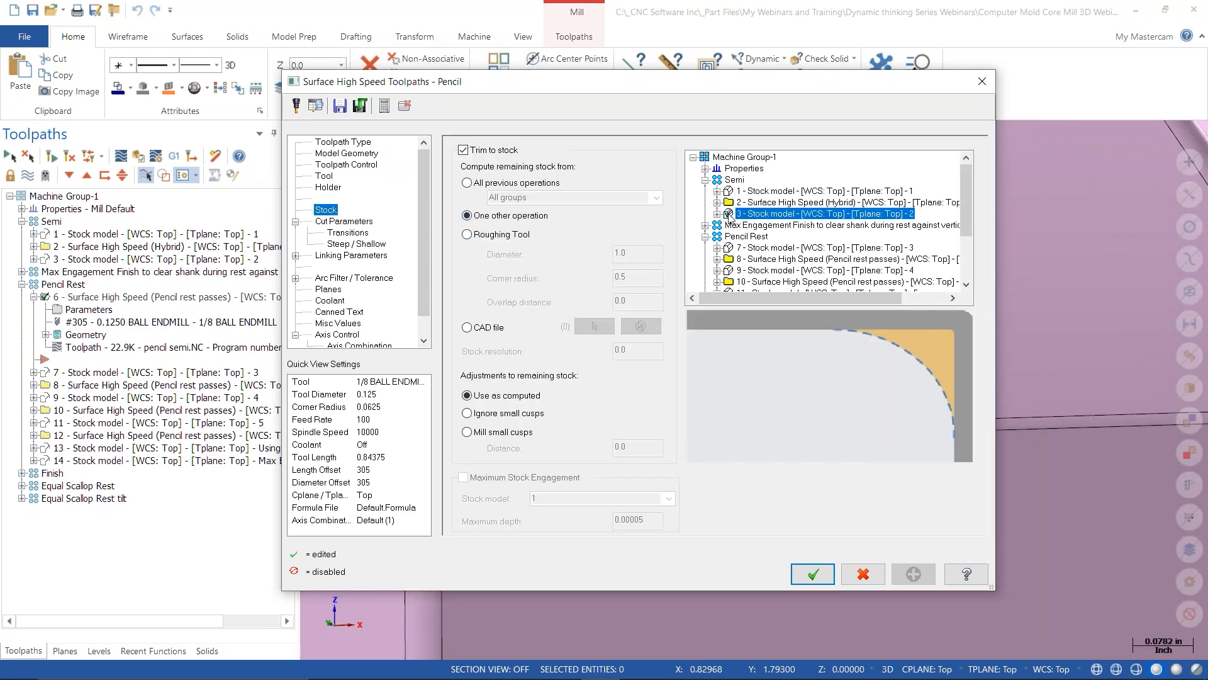
- Return to operation 6's Model Geometry settings and temporarily move the dialog aside to inspect the machining surfaces and pencil pass
left_click(365, 153)
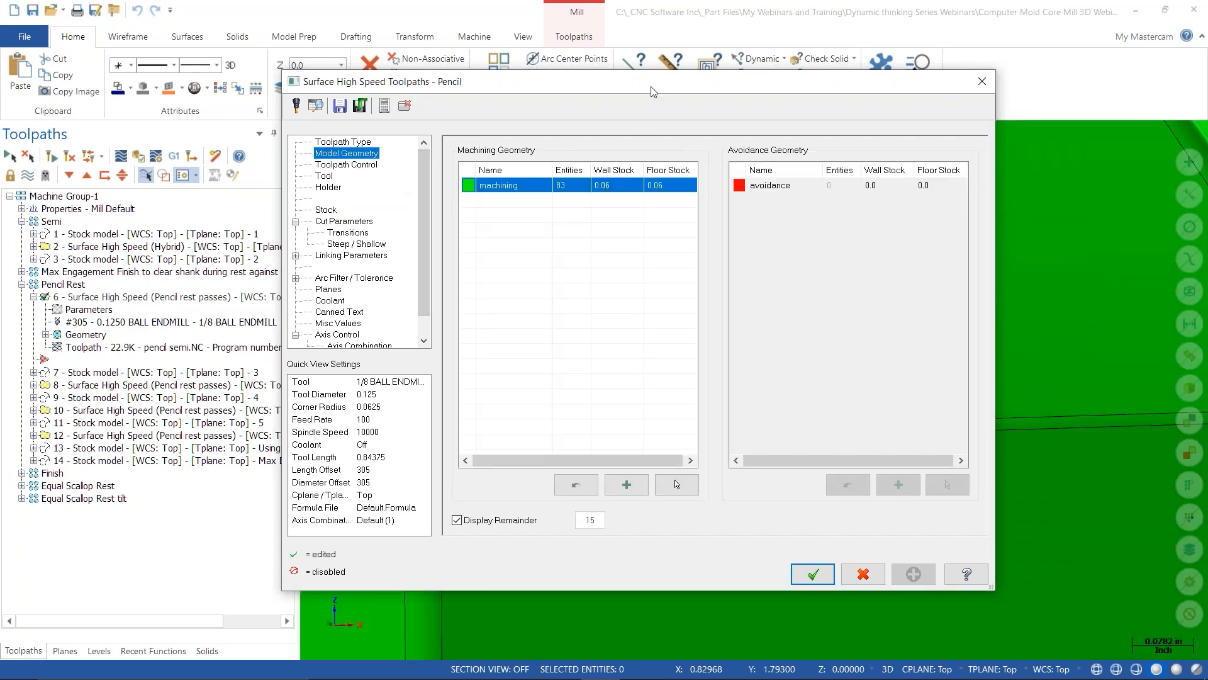
left_click(675, 483)
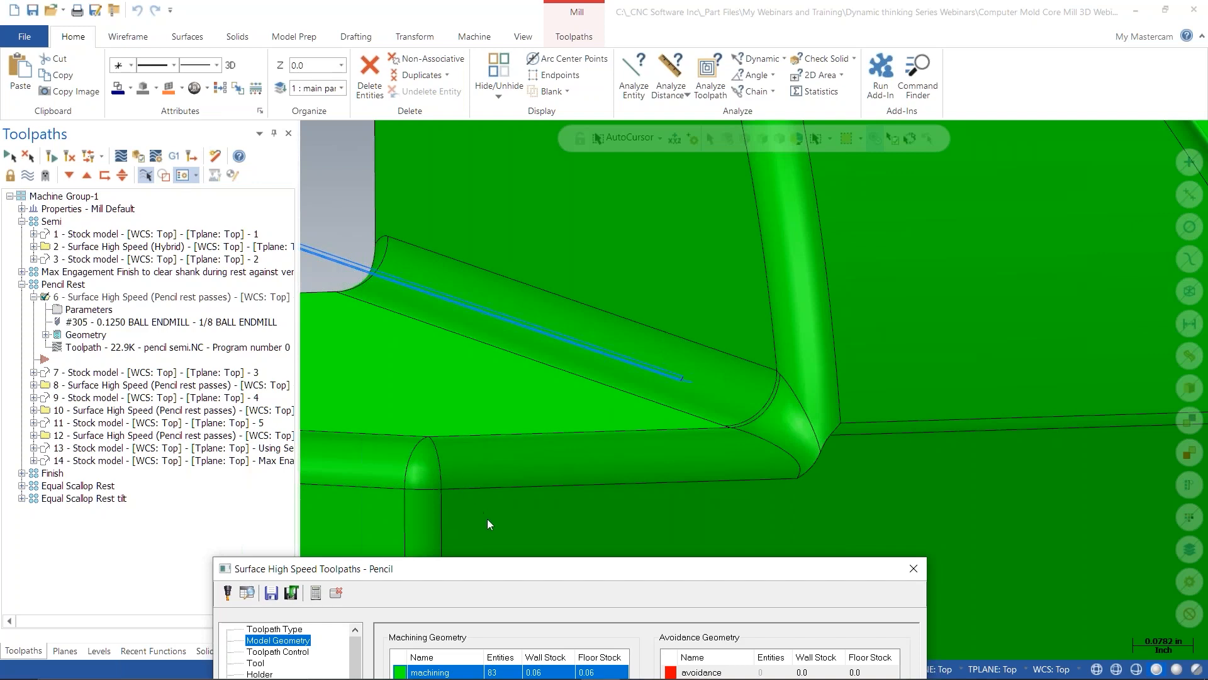
mouse_move(512, 568)
left_mouse_down()
mouse_move(534, 240)
mouse_move(585, 137)
left_mouse_up()
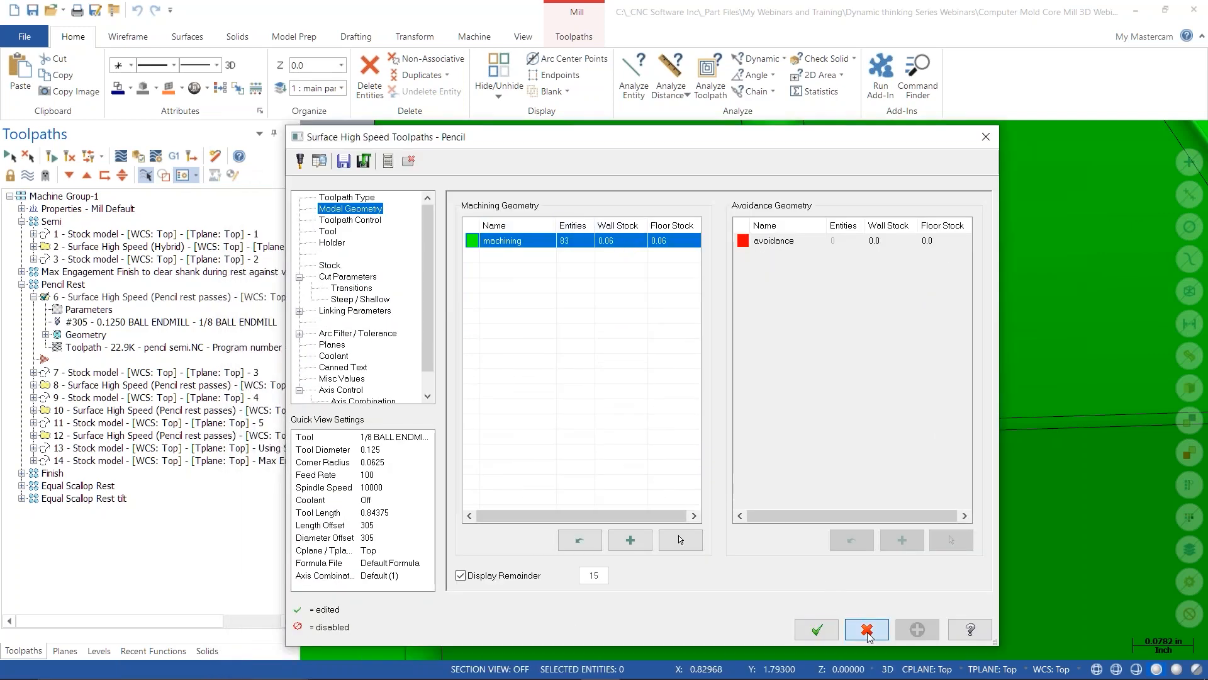
- Close operation 6's parameters and compare stock model operation 3 with the operation 6 pencil pass at the fillet corner
left_click(831, 627)
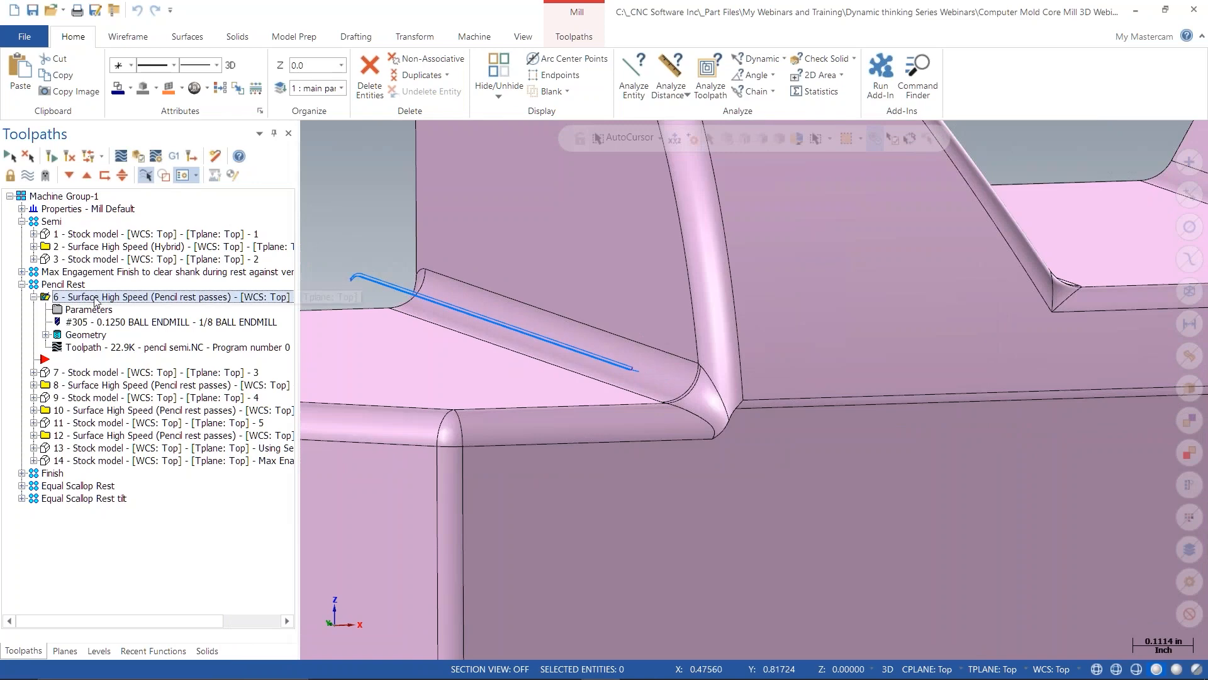
left_click(97, 260)
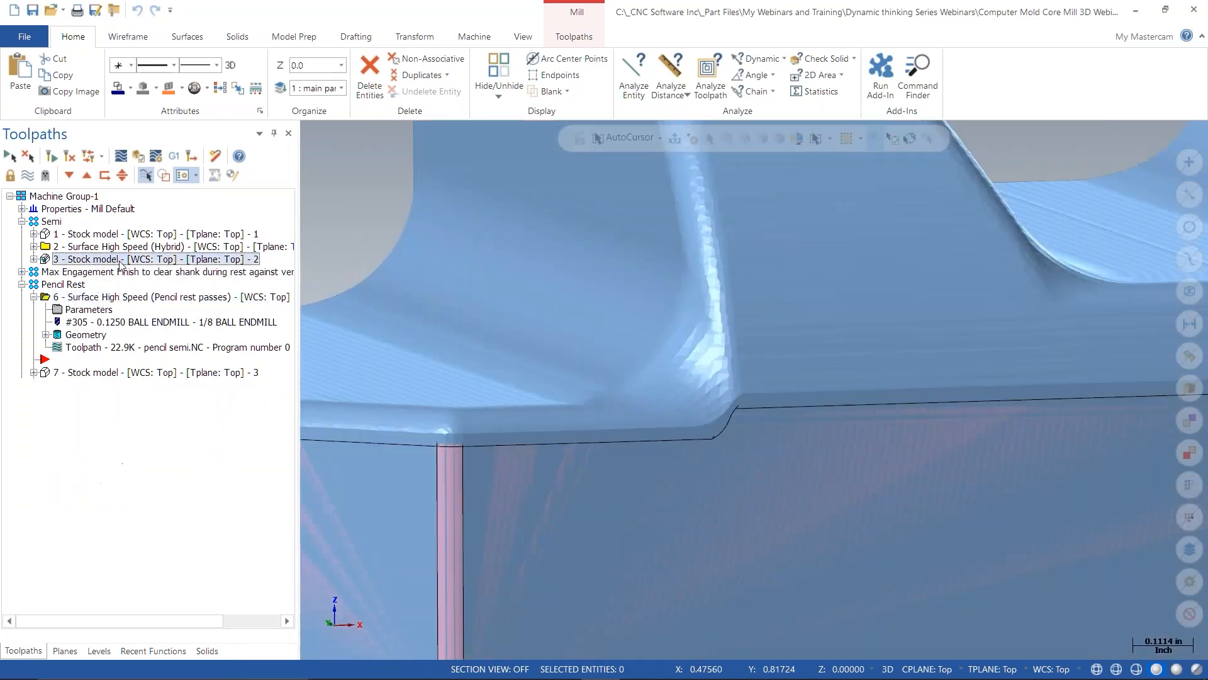
left_click(34, 297)
left_click(82, 297)
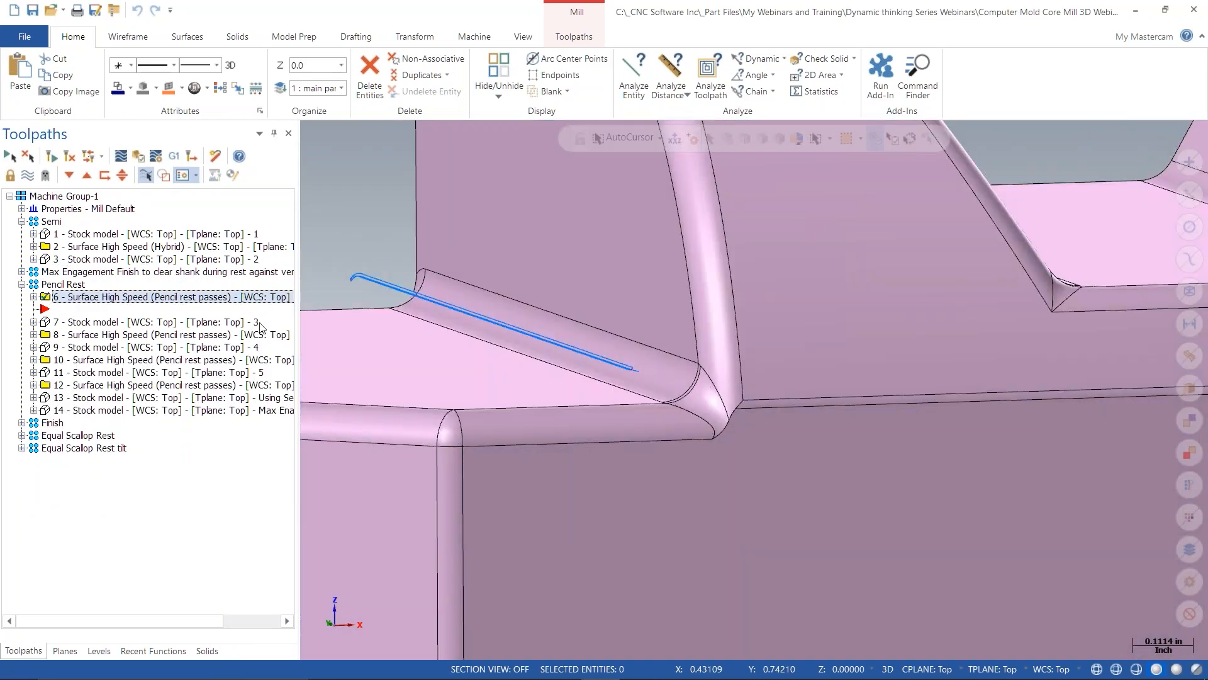
mouse_move(672, 385)
middle_mouse_down()
mouse_move(637, 375)
mouse_move(656, 383)
middle_mouse_up()
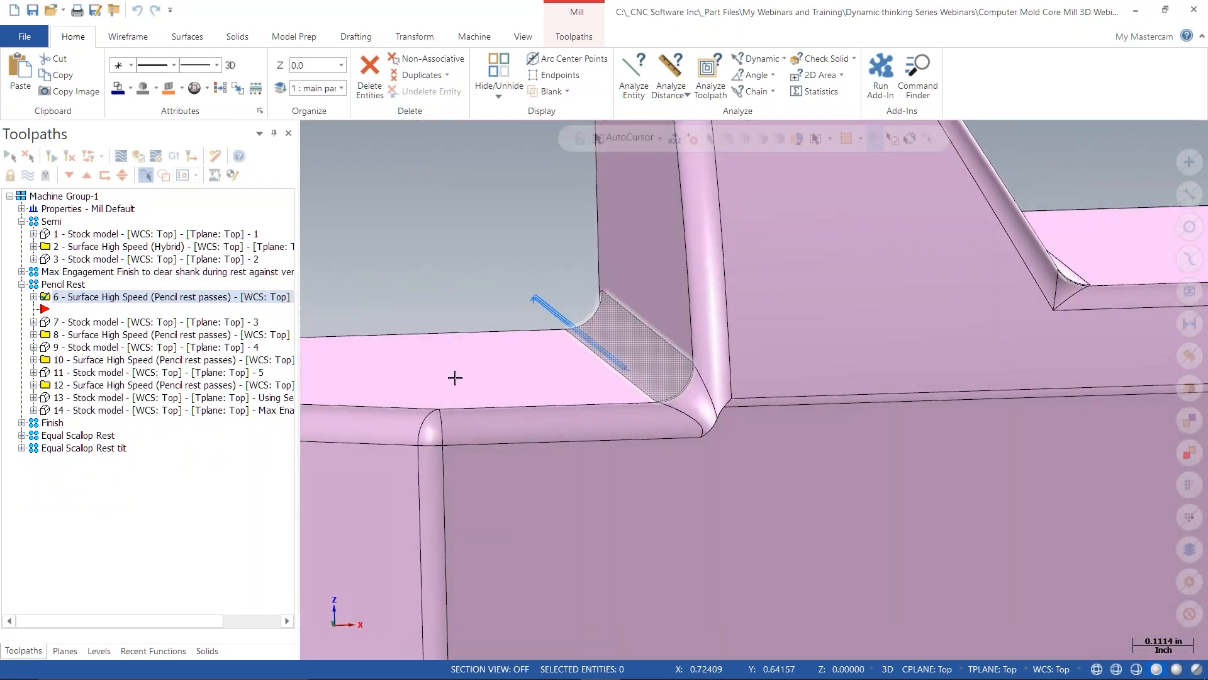
- Display stock model operation 7 and inspect closely where operation 6 has cut the fillet corner
left_click(151, 322)
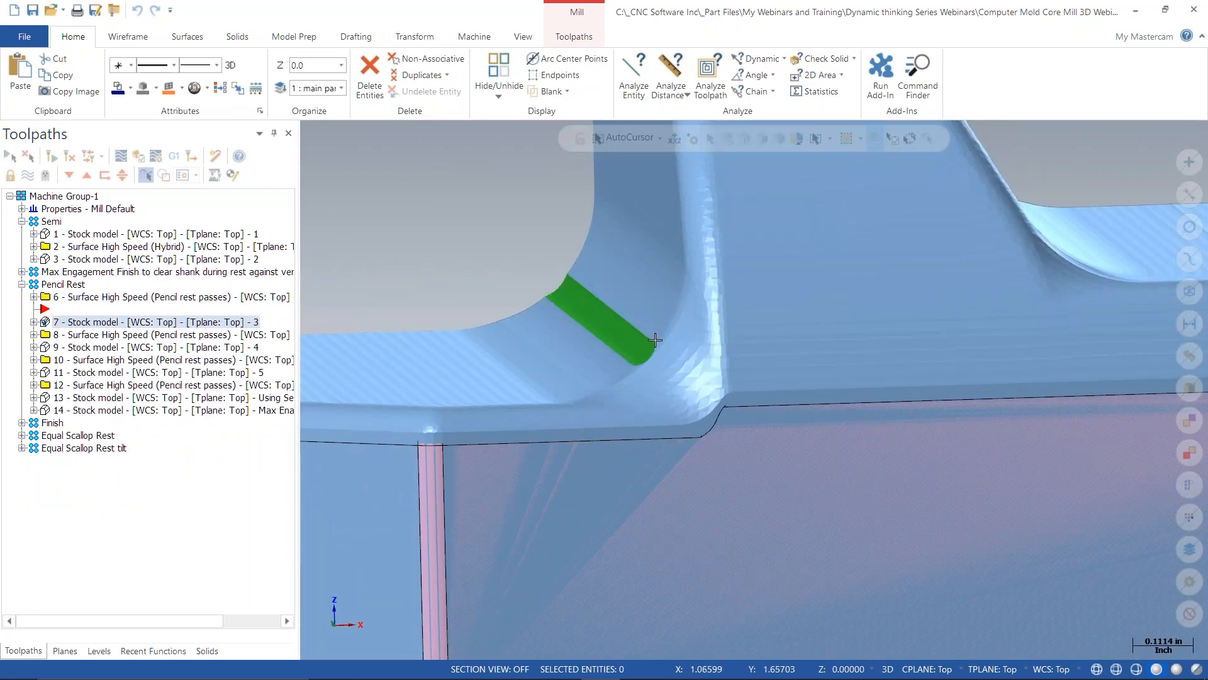
scroll(655, 340, "up", 3)
middle_click_drag(655, 341, 644, 358)
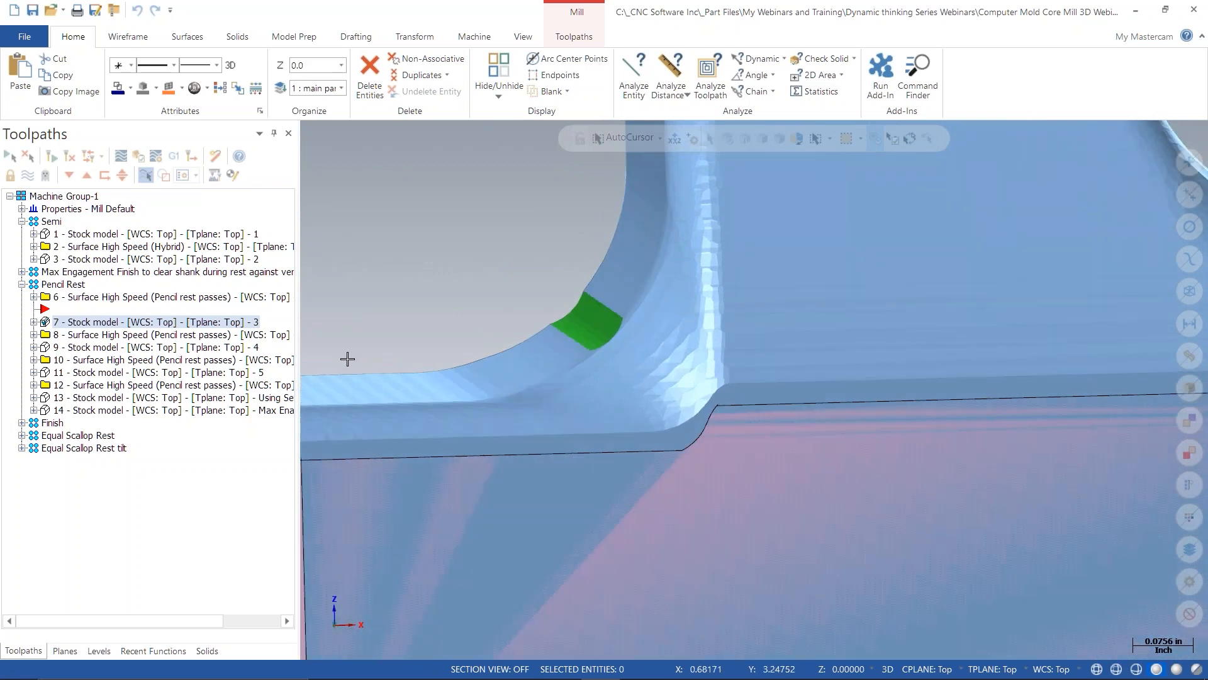
- Review the Model Geometry and Stock settings of pencil rest operation 8, leaving them unedited
left_click(80, 335)
left_click(34, 335)
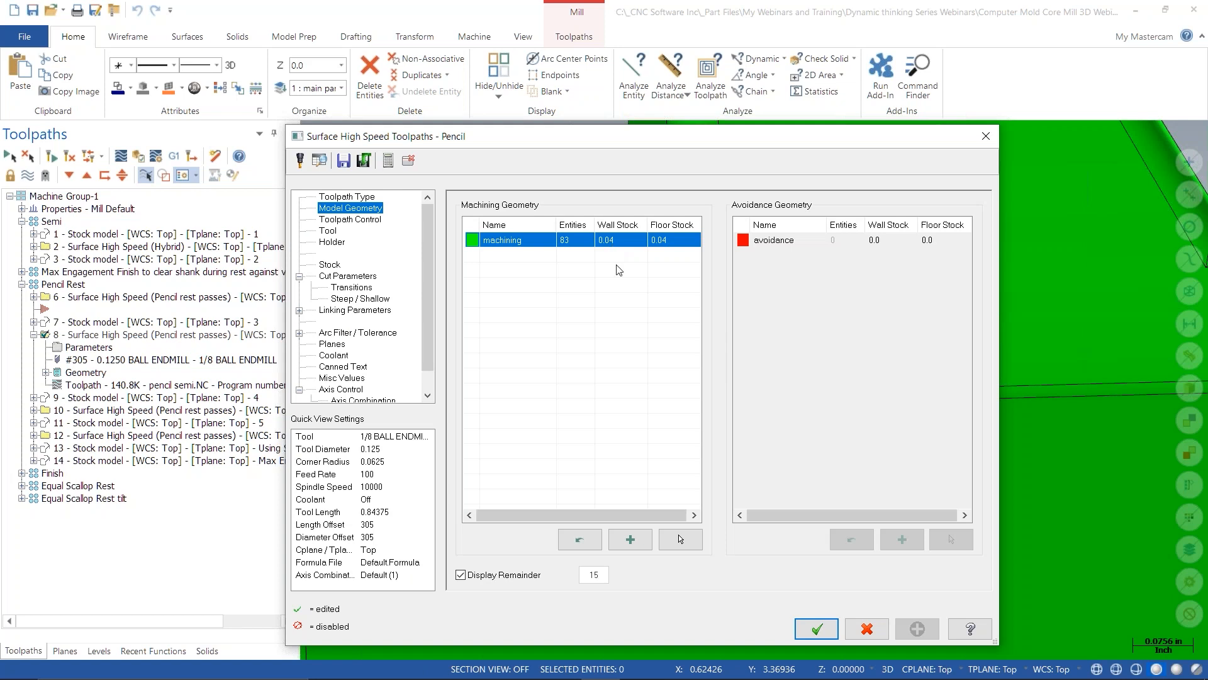
left_click(328, 265)
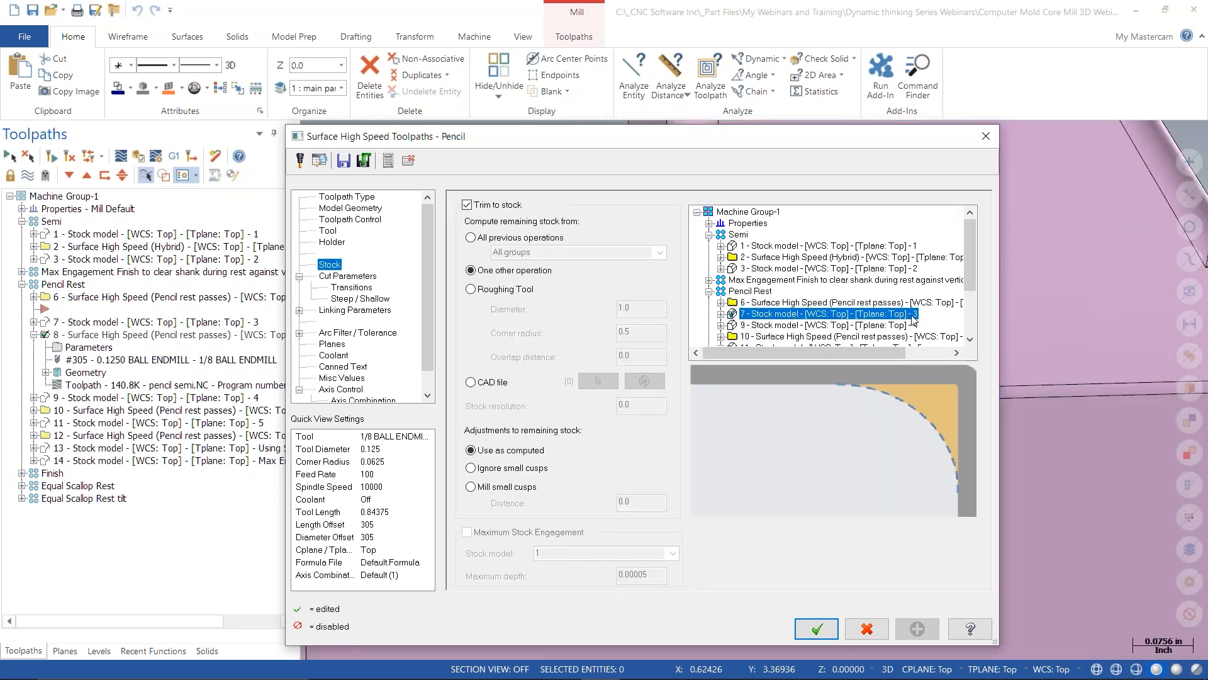
left_click(867, 627)
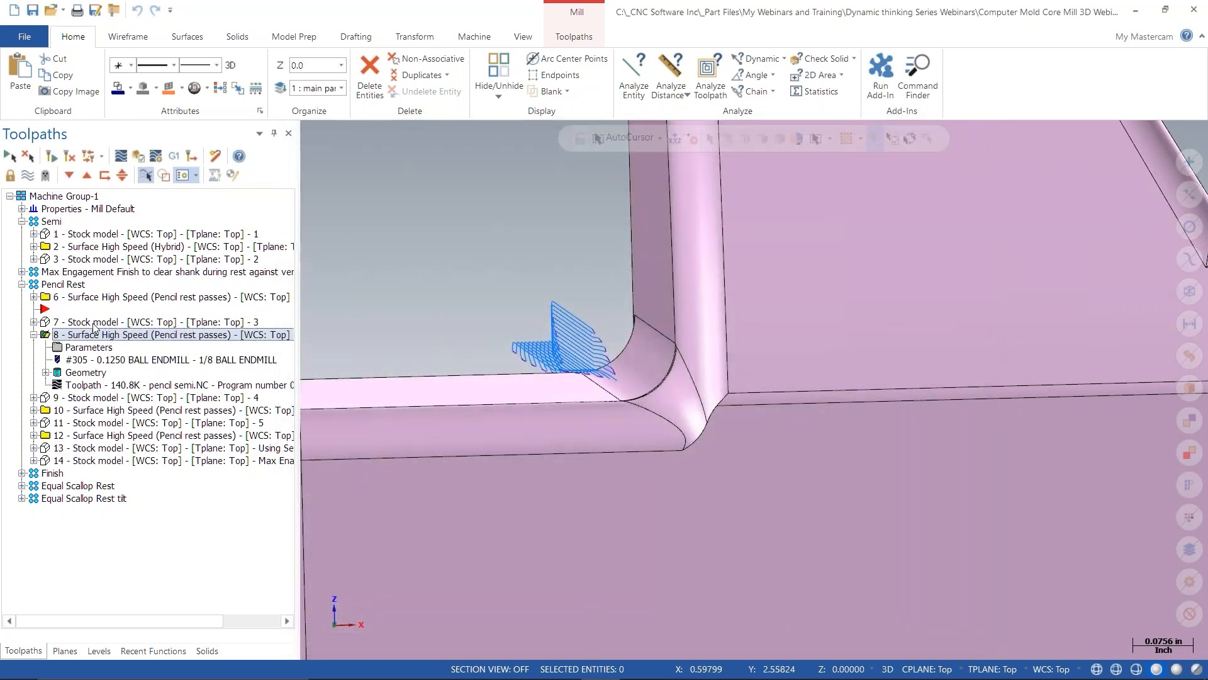
- Compare stock model operation 7, the operation 8 pencil toolpath and stock model operation 9 in turn at the corner
left_click(94, 322)
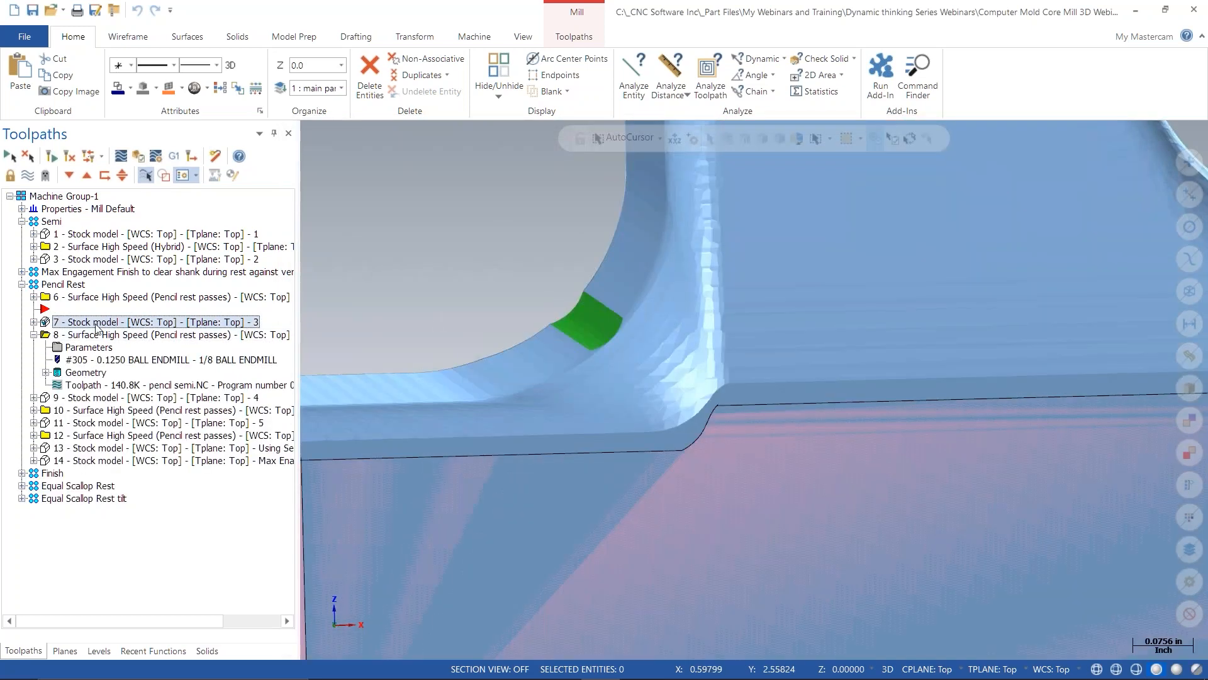
left_click(103, 335)
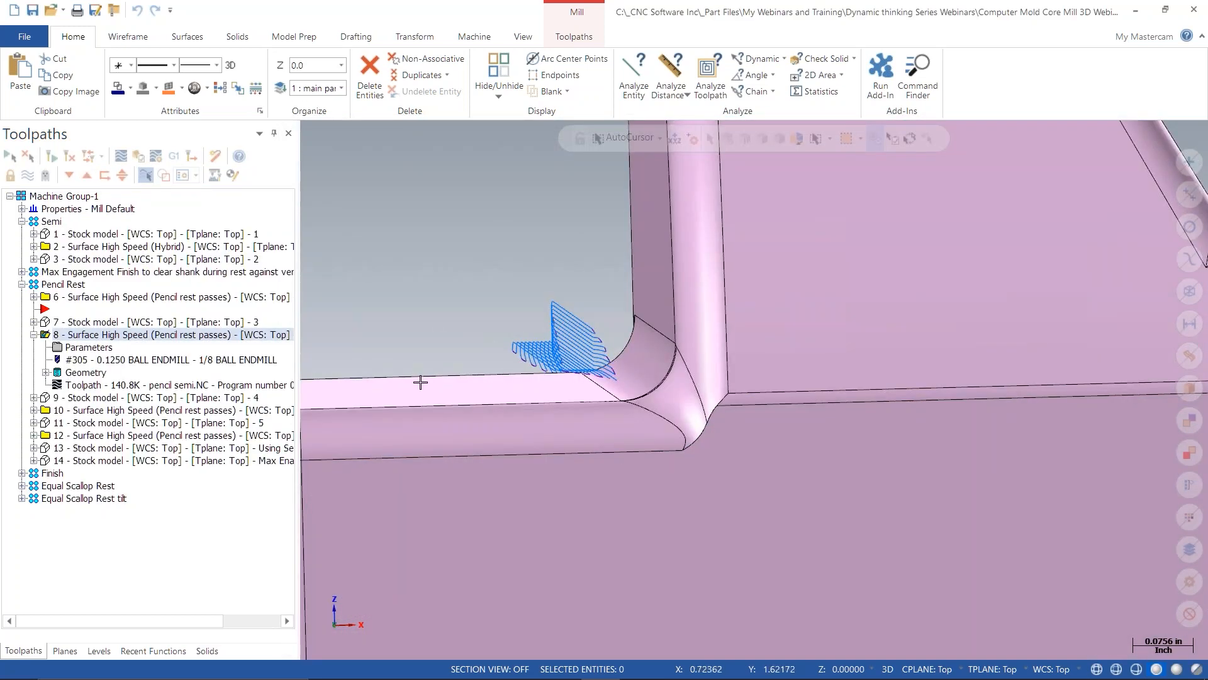
left_click(33, 335)
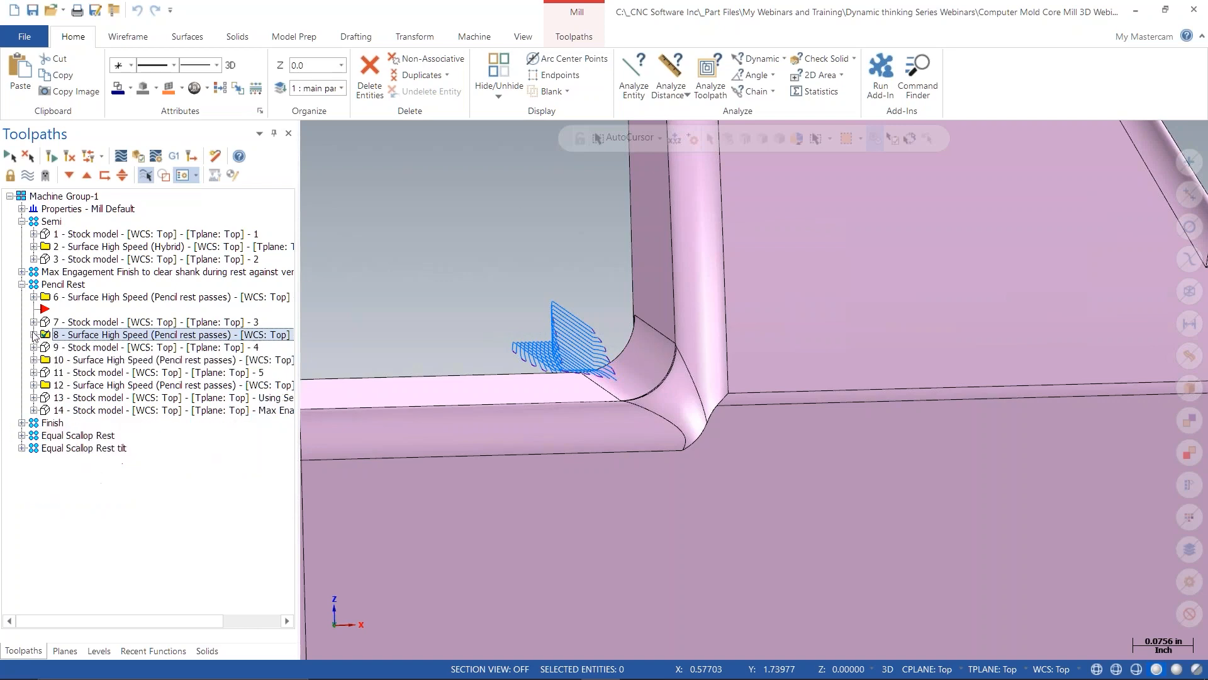
left_click(81, 350)
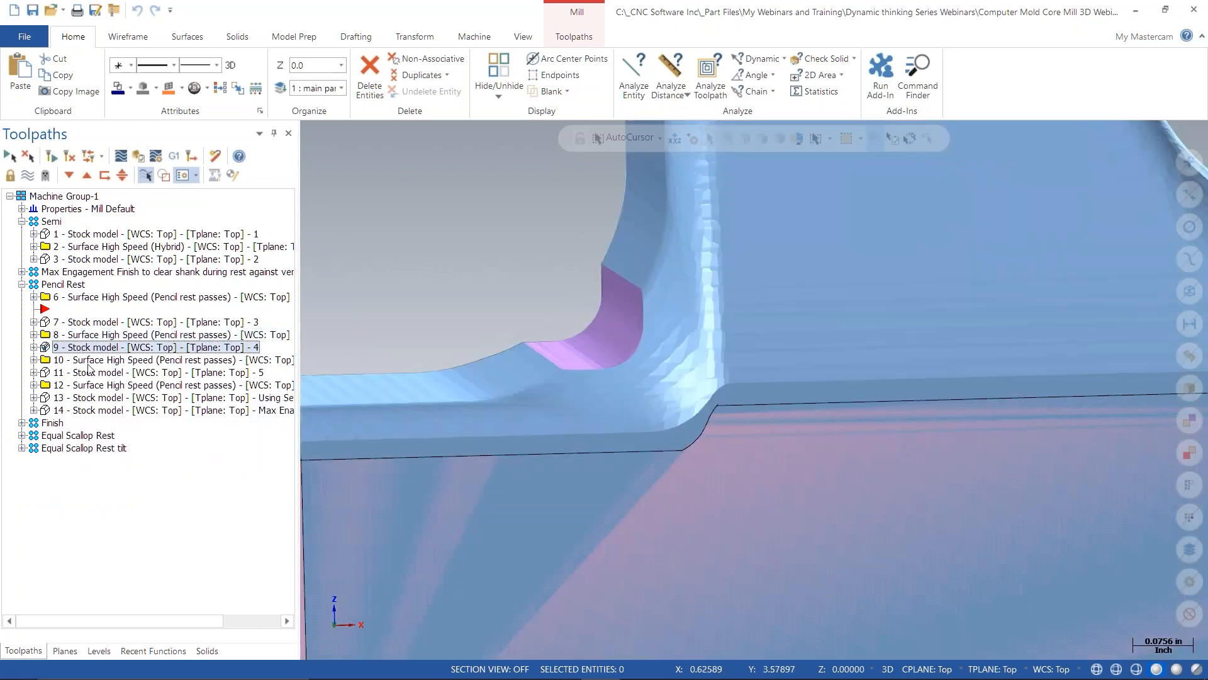
- Review the Stock and Model Geometry settings of pencil rest operation 10 without editing them
left_click(33, 360)
left_click(100, 360)
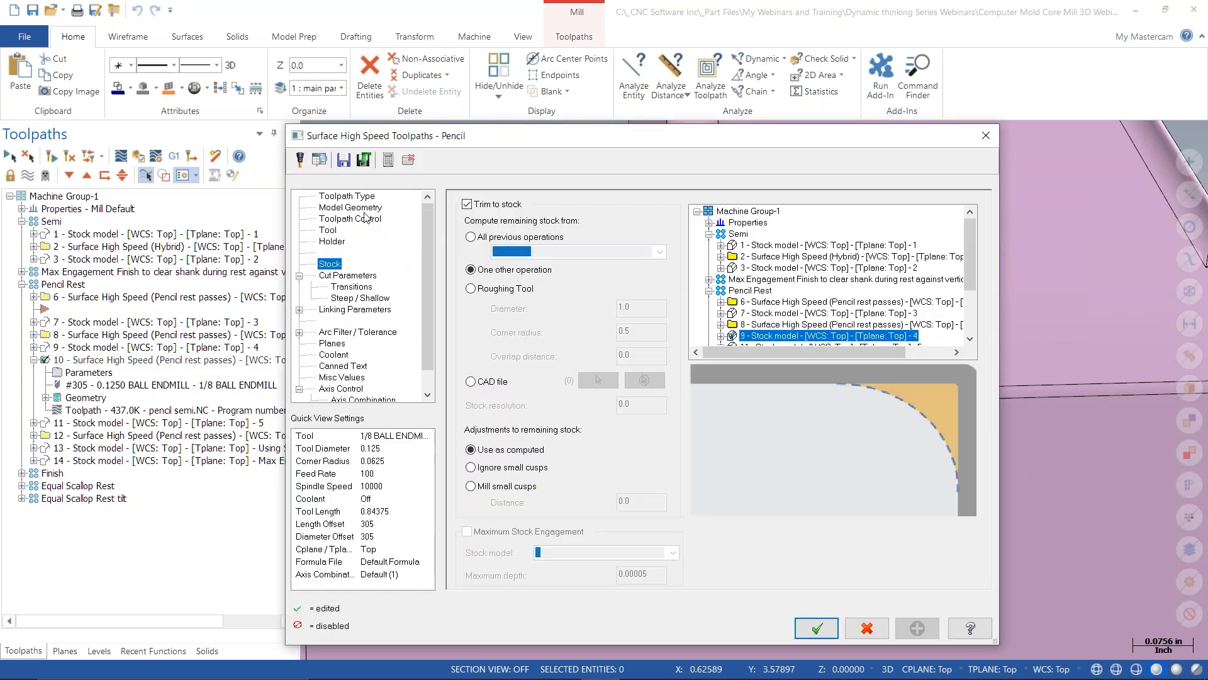
left_click(376, 209)
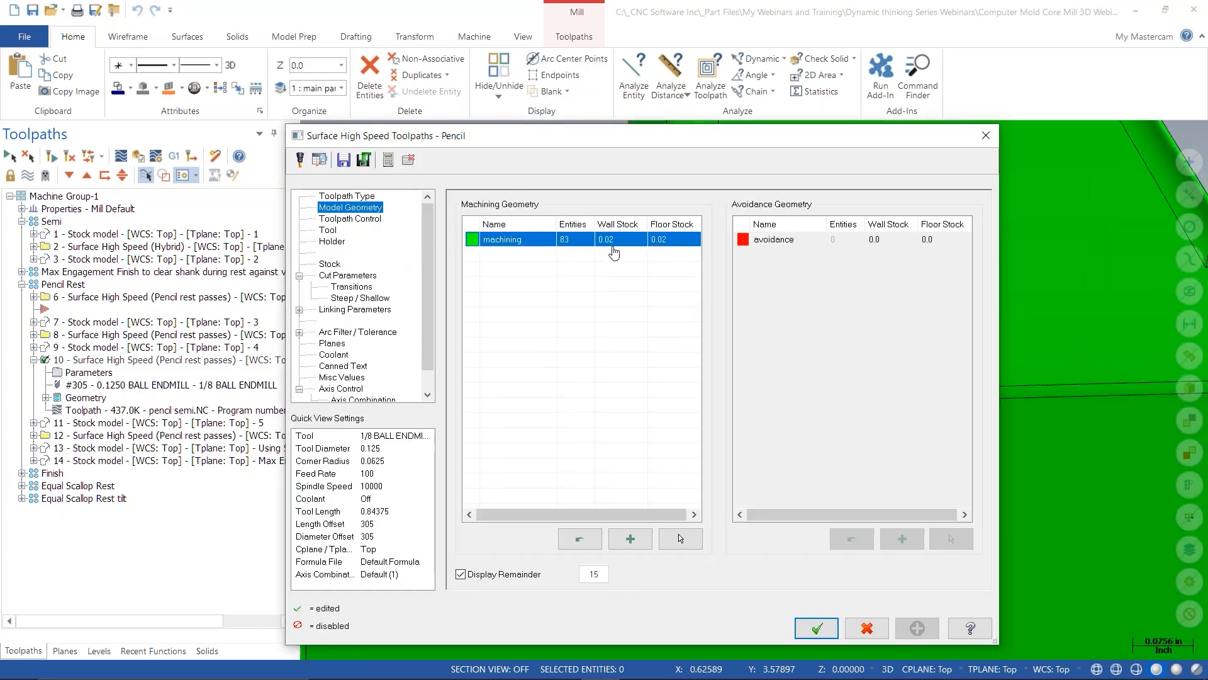
left_click(867, 628)
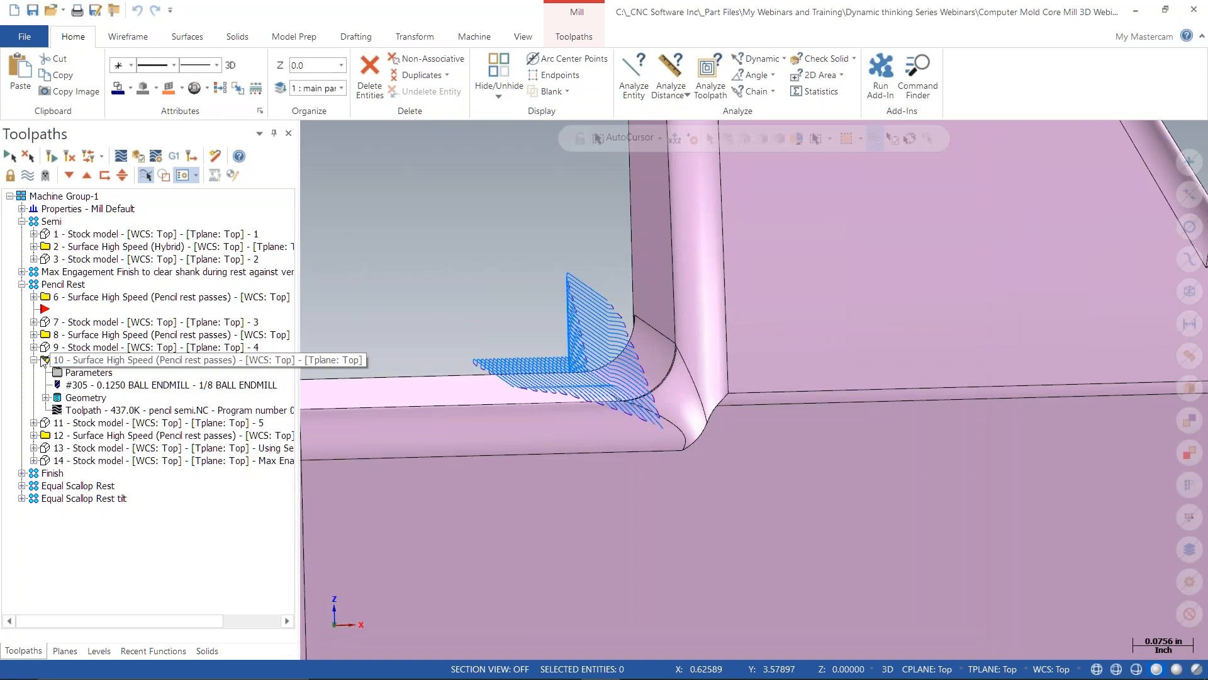
- Display stock model operation 11, the operation 12 pencil toolpath and stock model operation 13 in turn at the corner
left_click(45, 372)
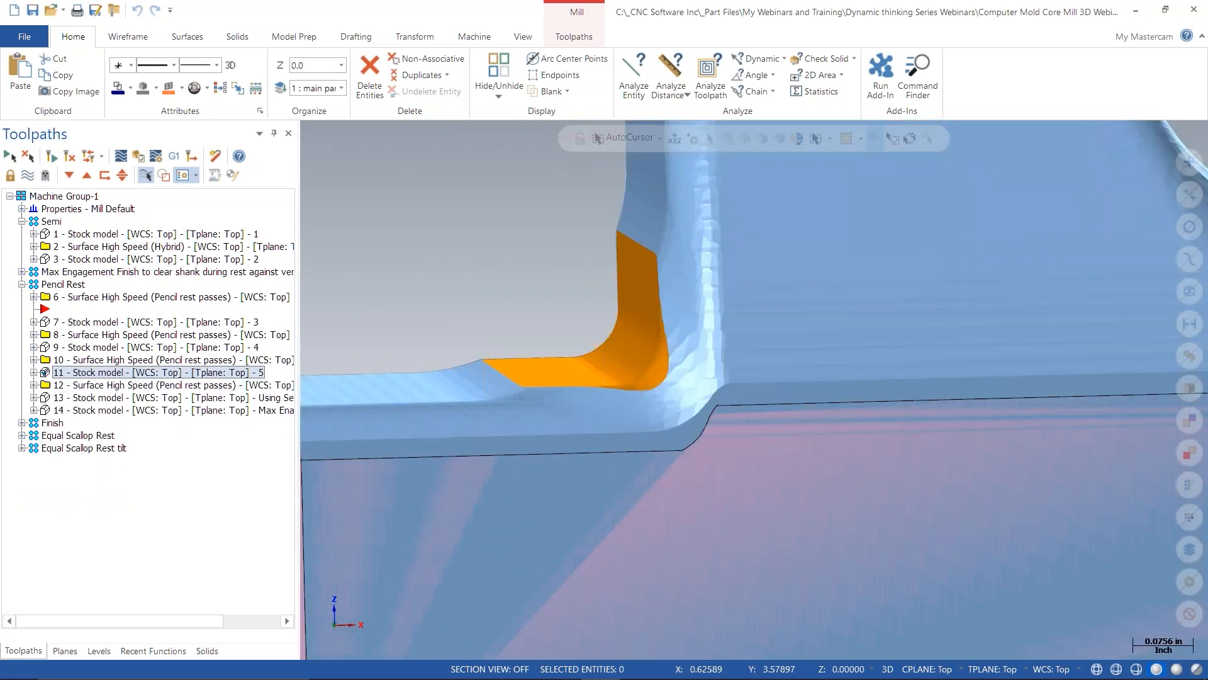
left_click(76, 386)
left_click(44, 396)
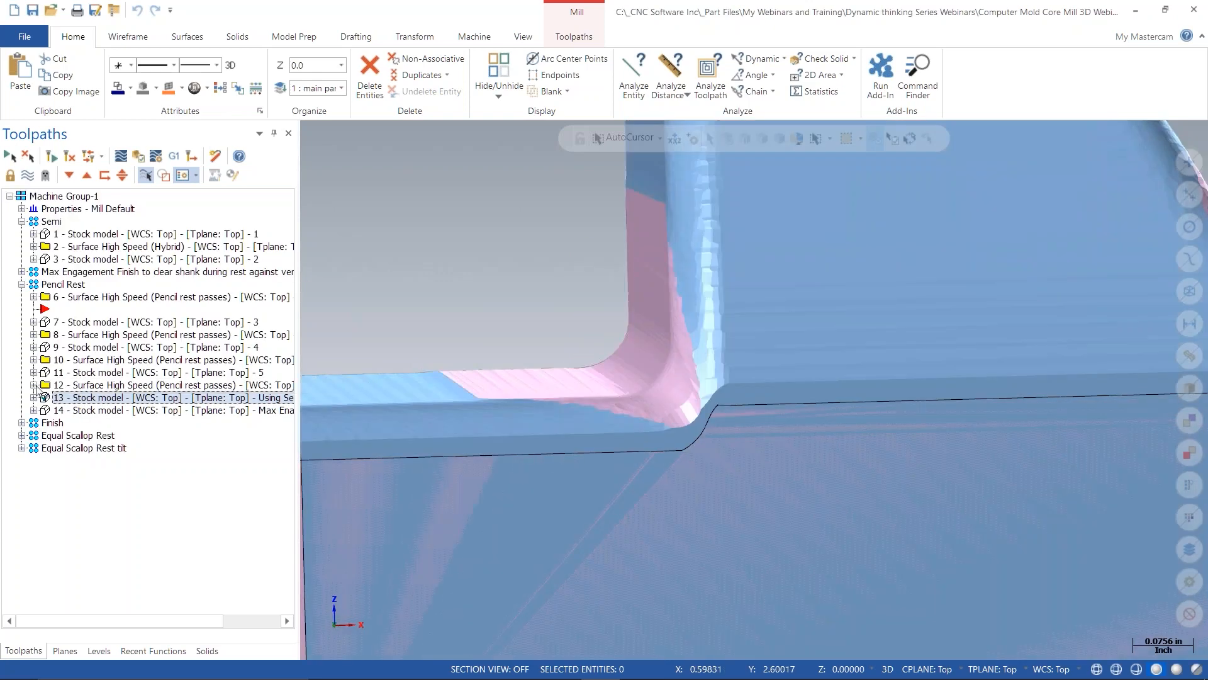
- Review the Model Geometry stock allowances of pencil rest operation 12 and close its parameters without editing
left_click(34, 384)
left_click(82, 399)
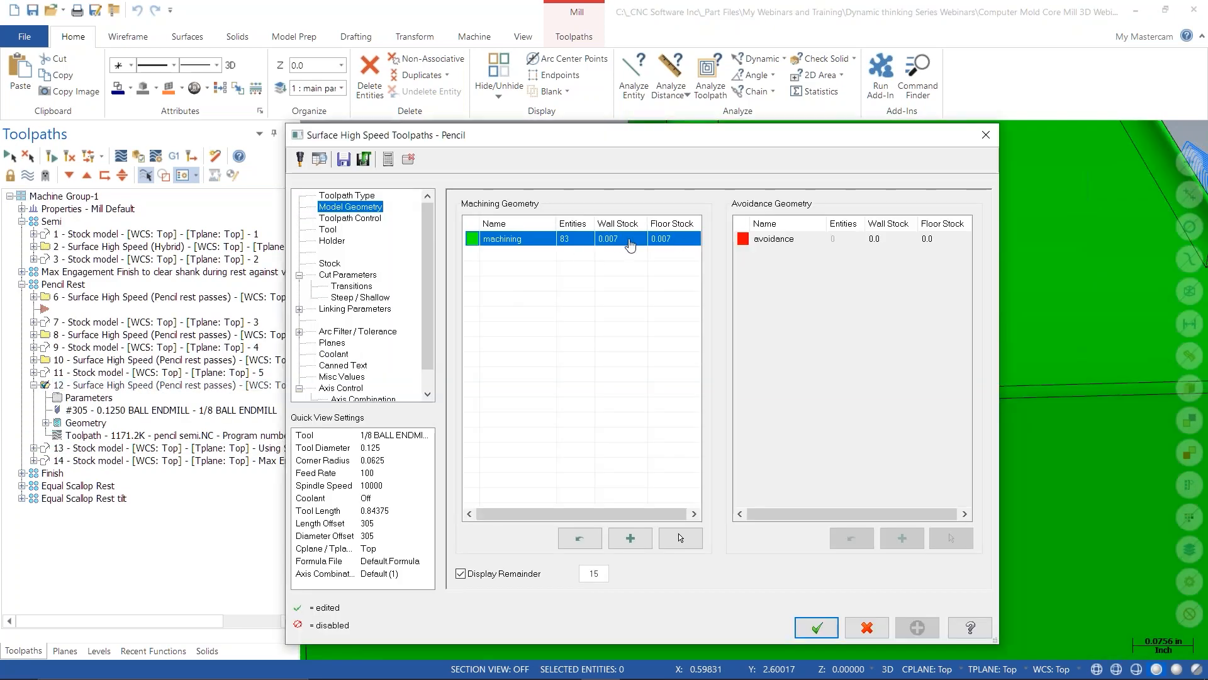
left_click(867, 627)
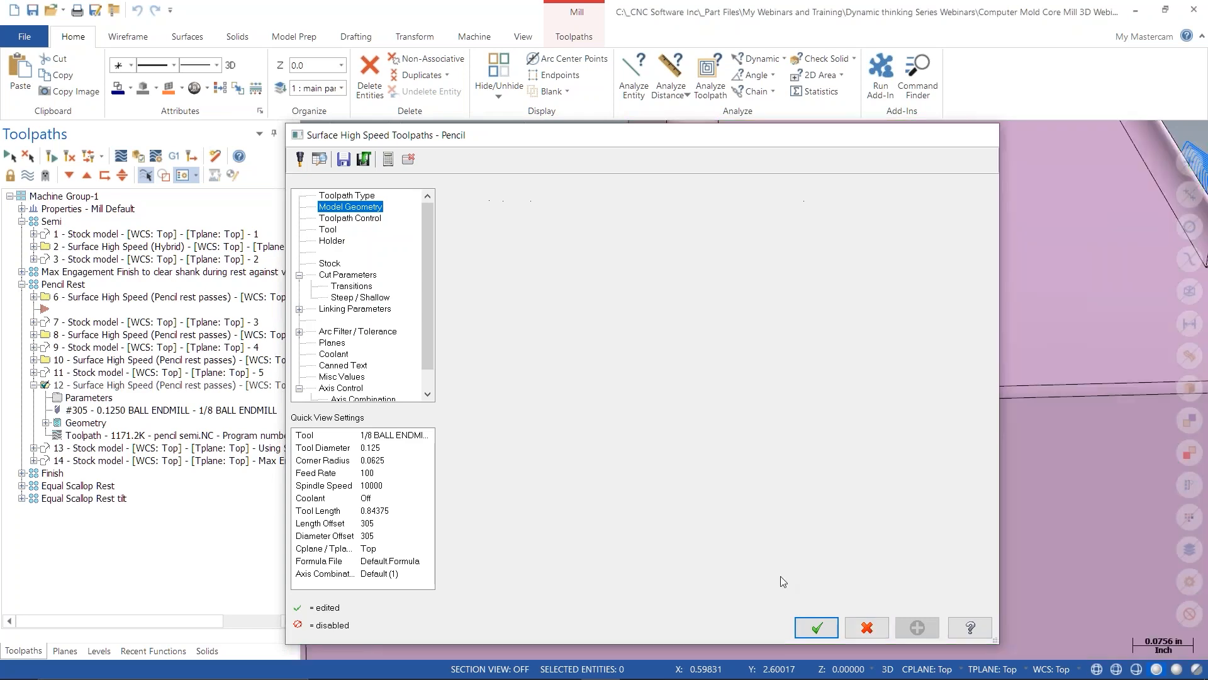
- Display stock model operation 3 and examine the semi-finished stock over the whole part
left_click(98, 258)
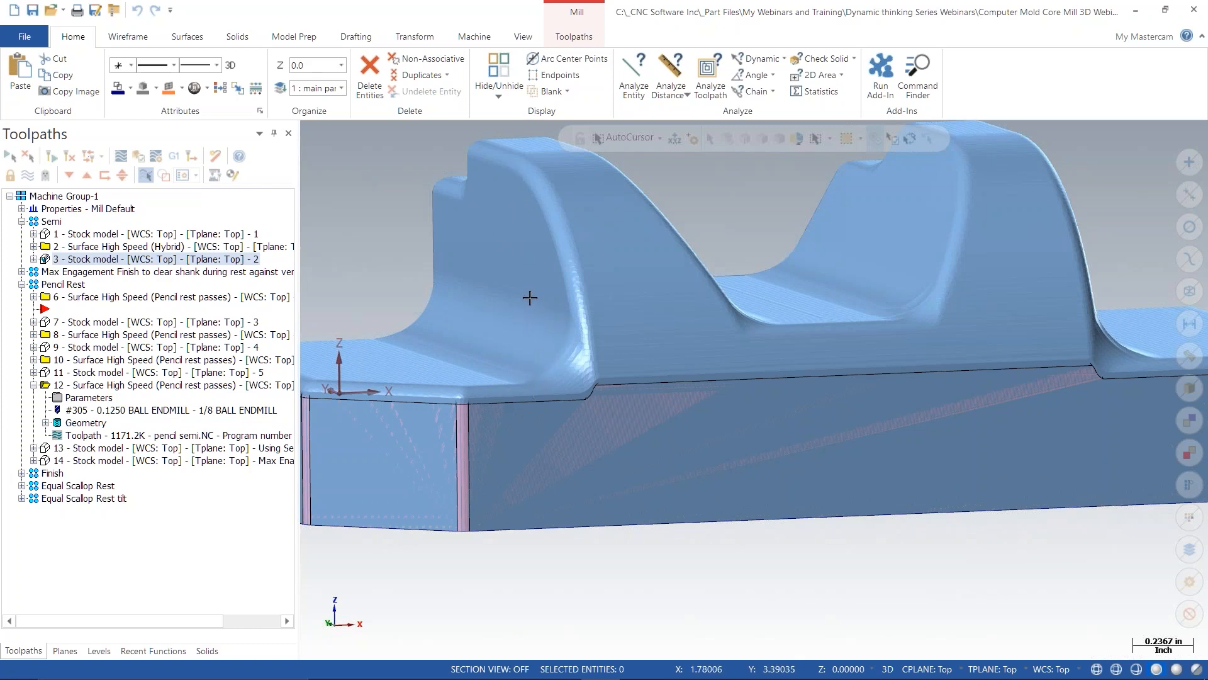
scroll(632, 343, "down", 3)
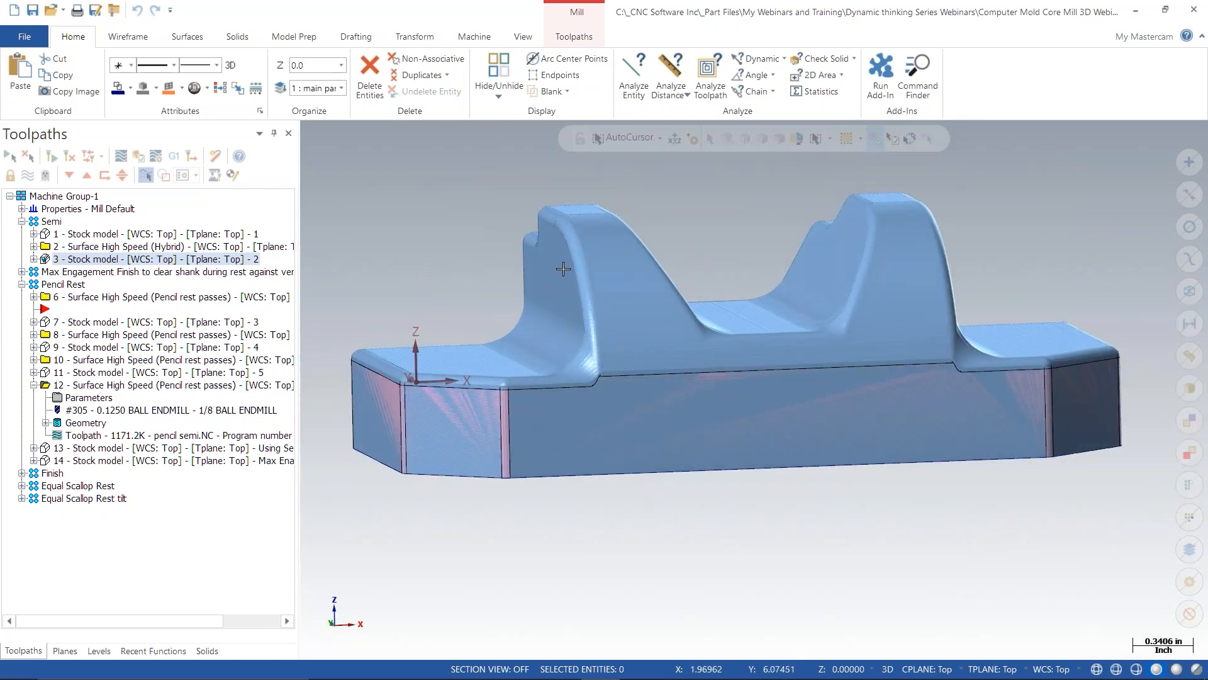
scroll(504, 252, "up", 3)
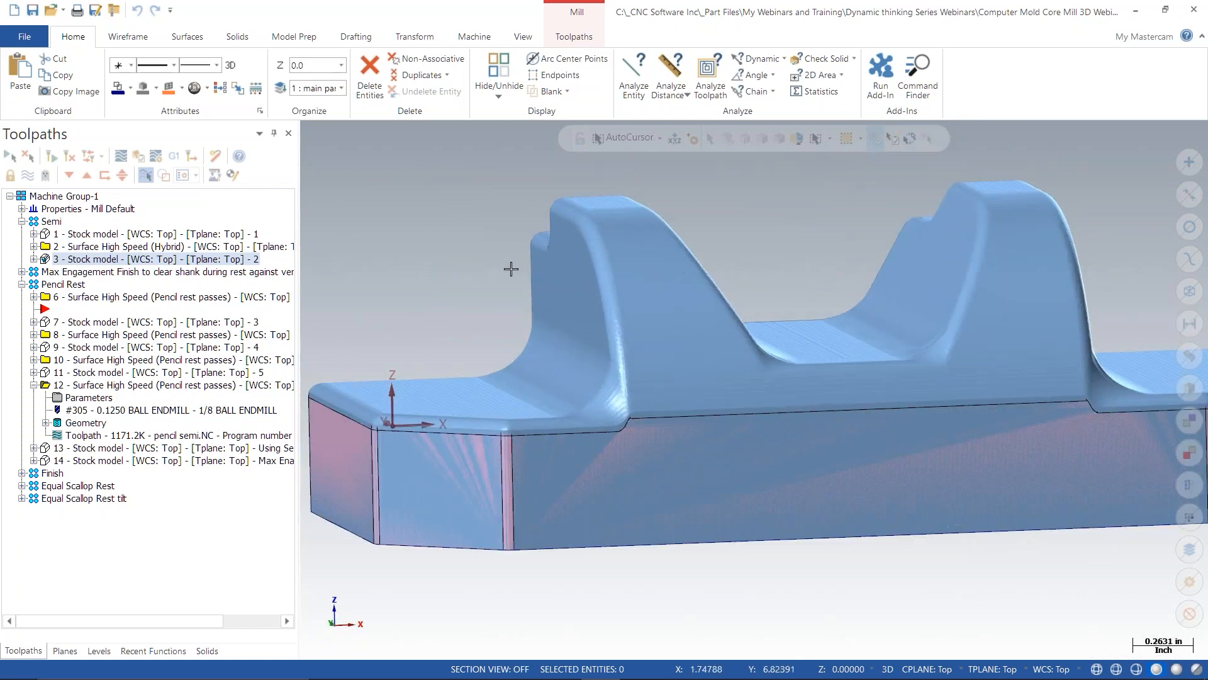
scroll(503, 334, "down", 2)
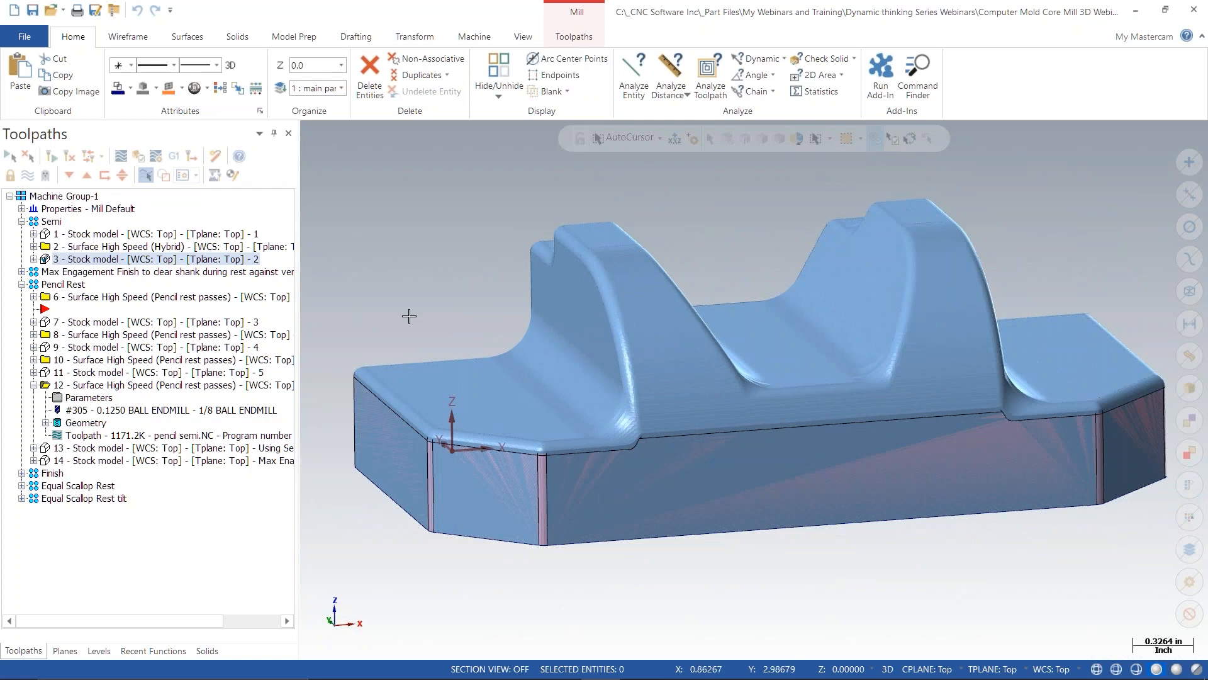
- Display the toolpaths of pencil rest operations 6, 8, 10 and 12 one at a time over the whole part
left_click(84, 385)
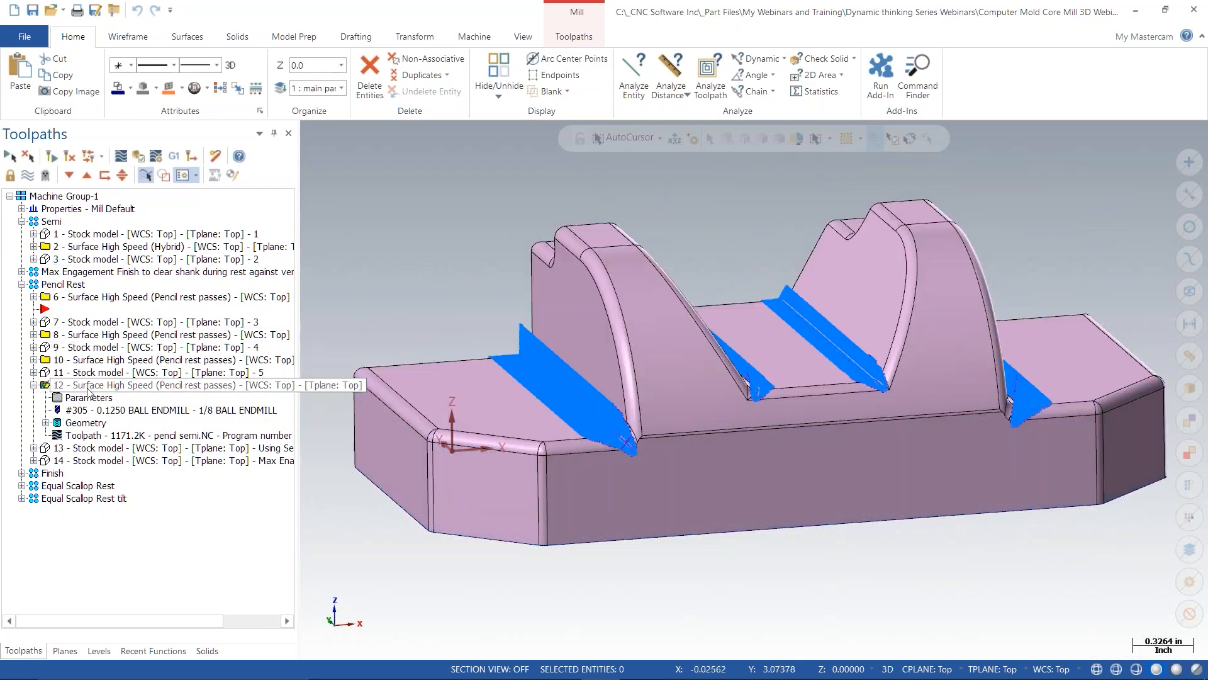
left_click(33, 385)
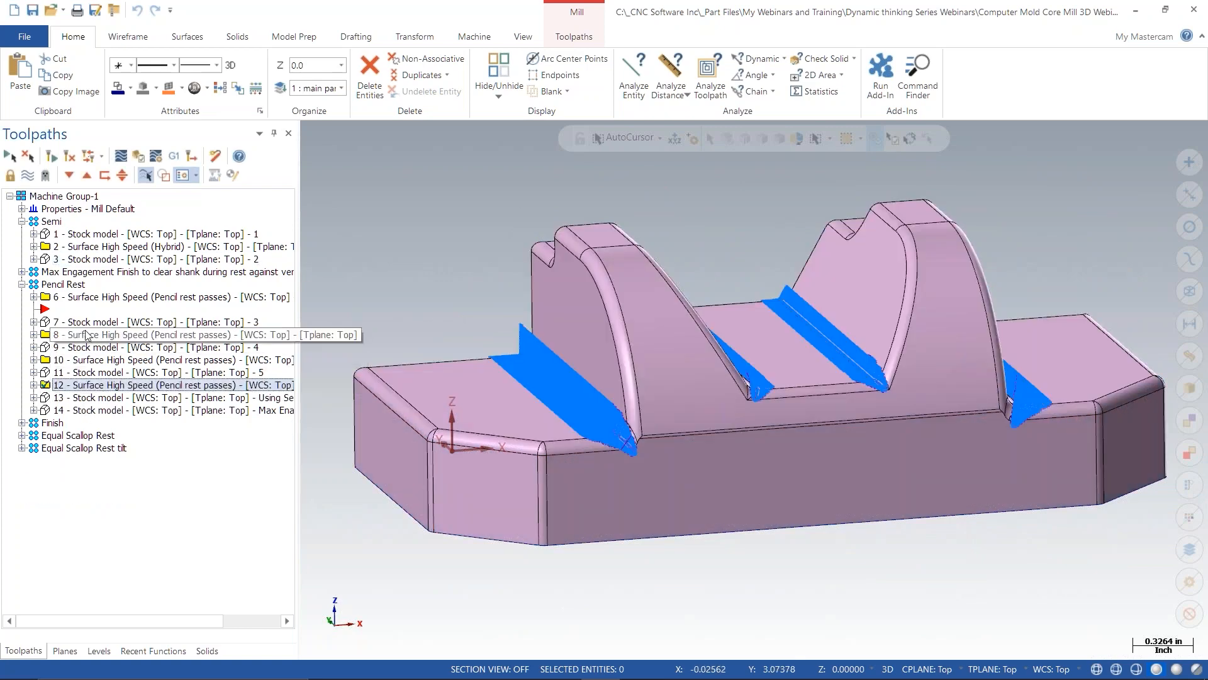
left_click(78, 335)
left_click(79, 298)
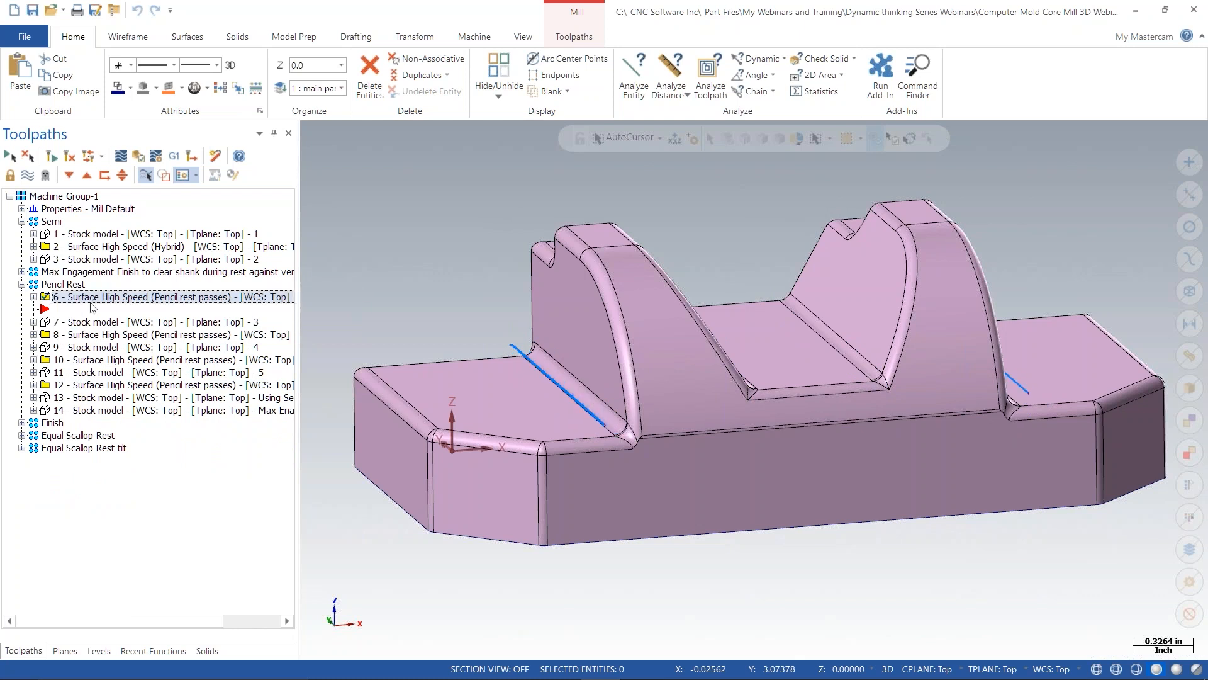
left_click(77, 335)
left_click(78, 360)
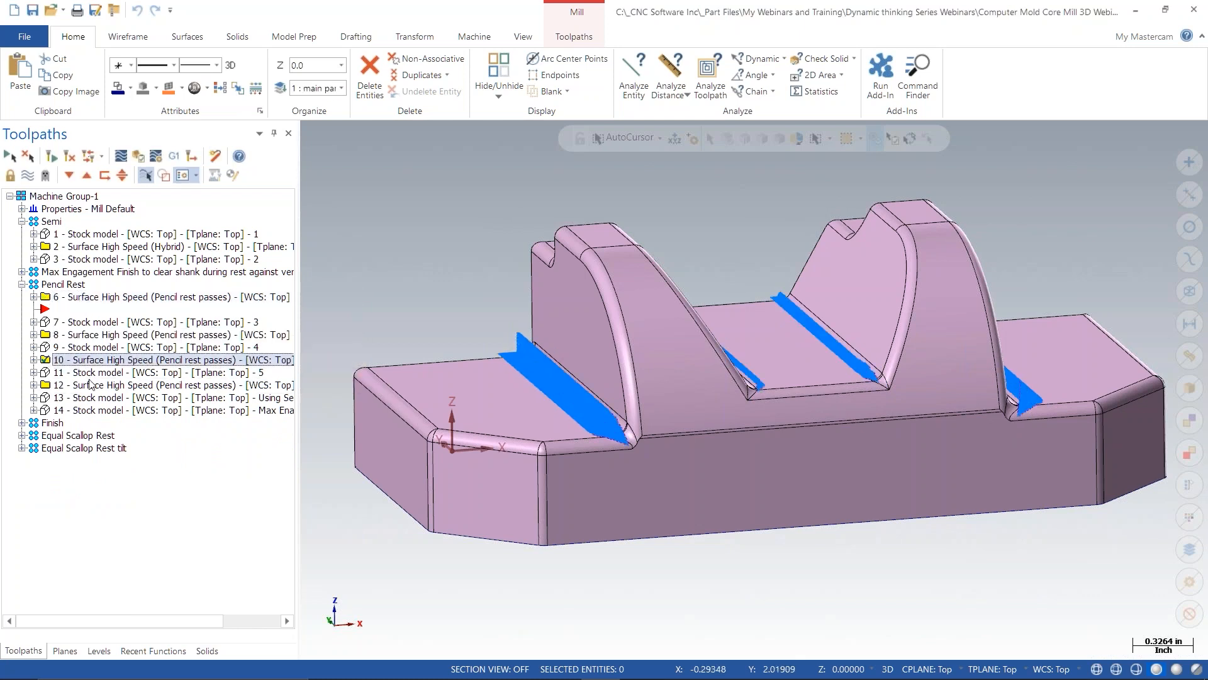
left_click(84, 384)
- Set stock model 2 as the starting stock in the Simulator Options
left_click(157, 157)
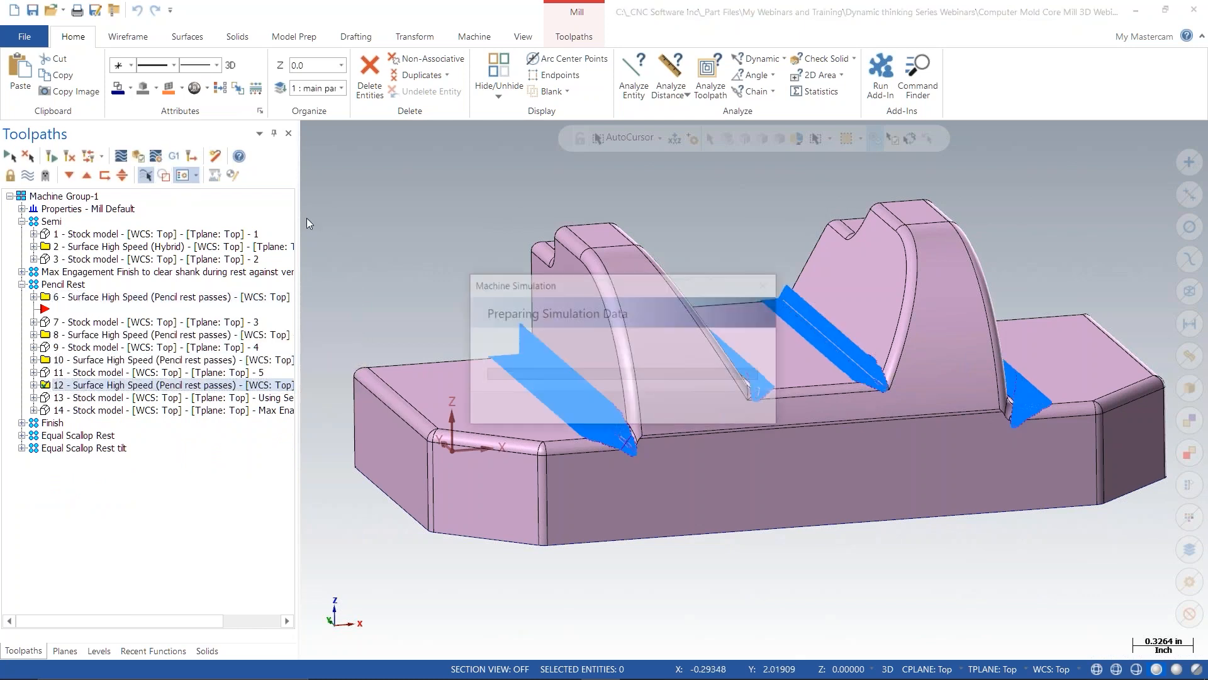
left_click(422, 353)
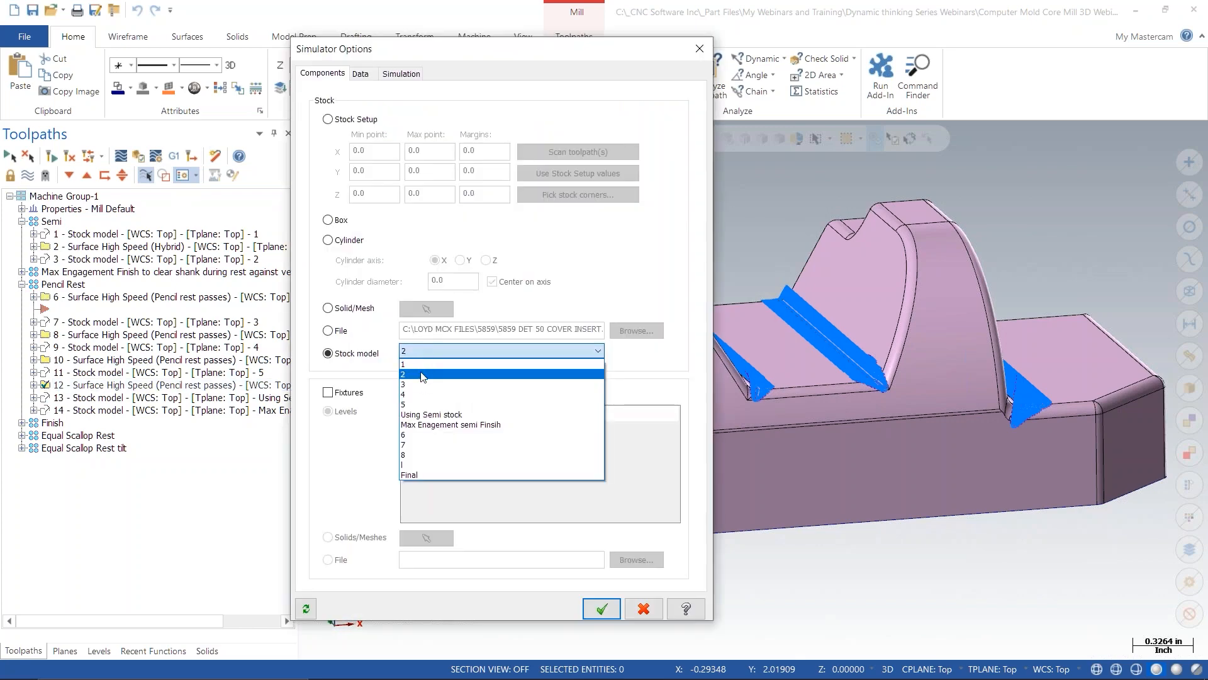
left_click(423, 375)
left_click(603, 609)
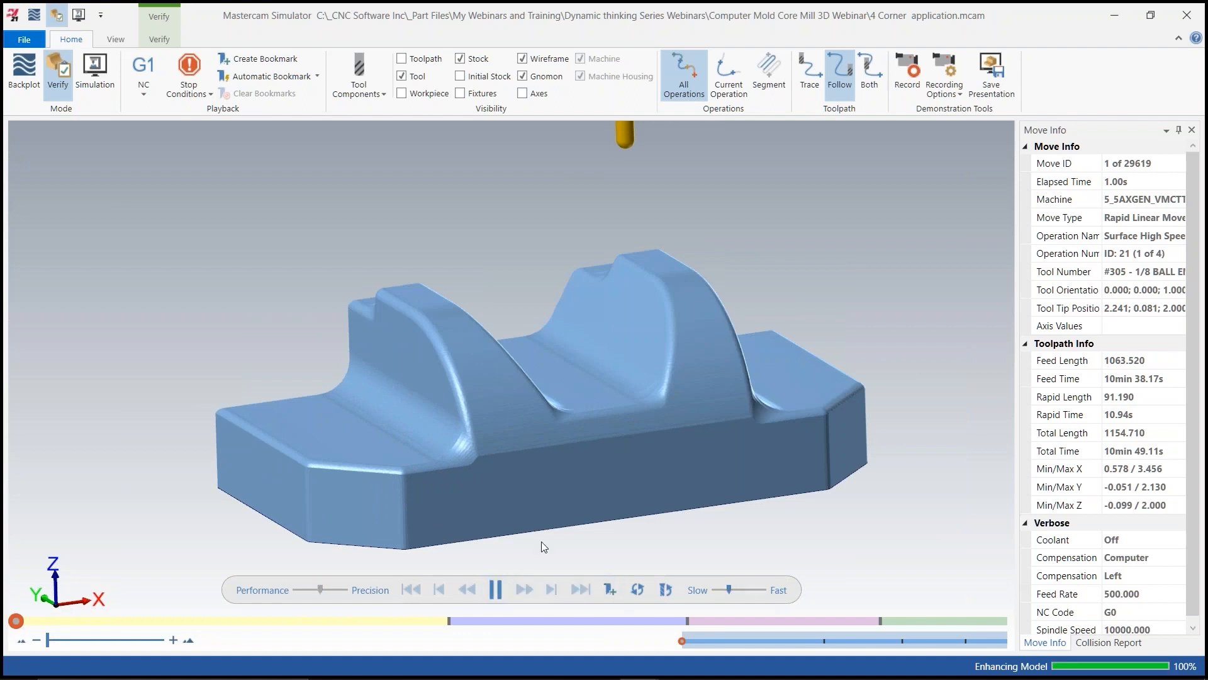
- Raise the Verify playback speed, toggle the Color Loop and watch the pencil rest cuts closely at the front corner fillet
left_click_drag(734, 588, 754, 586)
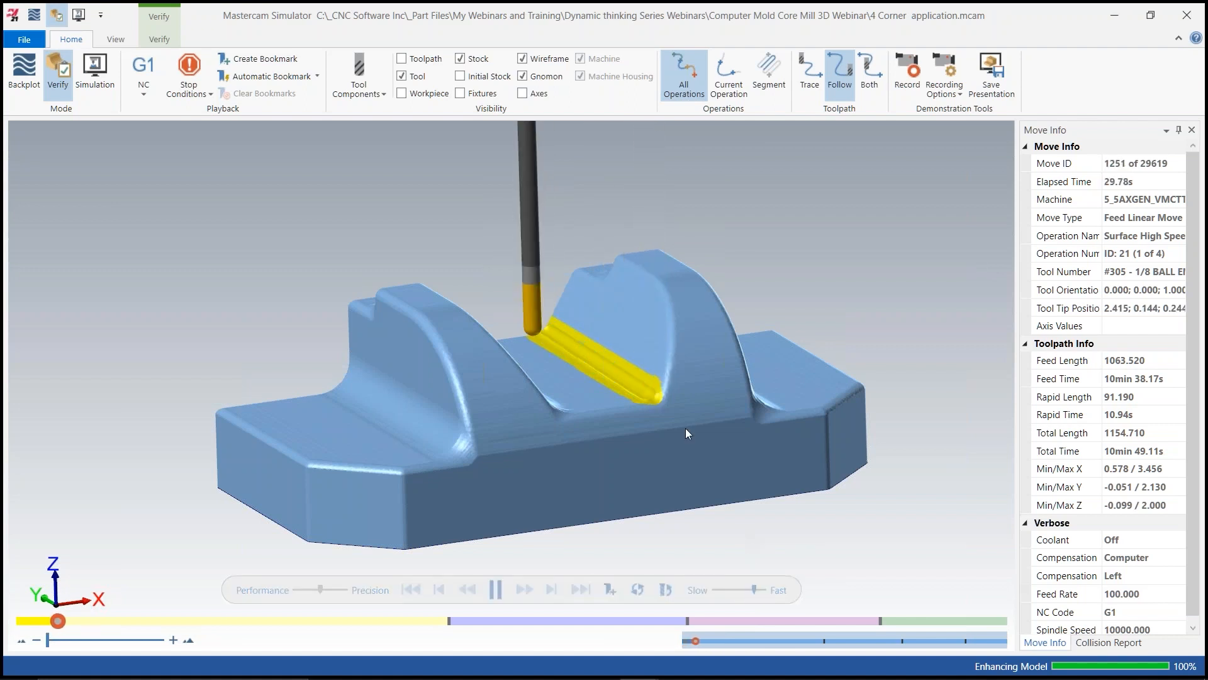
left_click(160, 39)
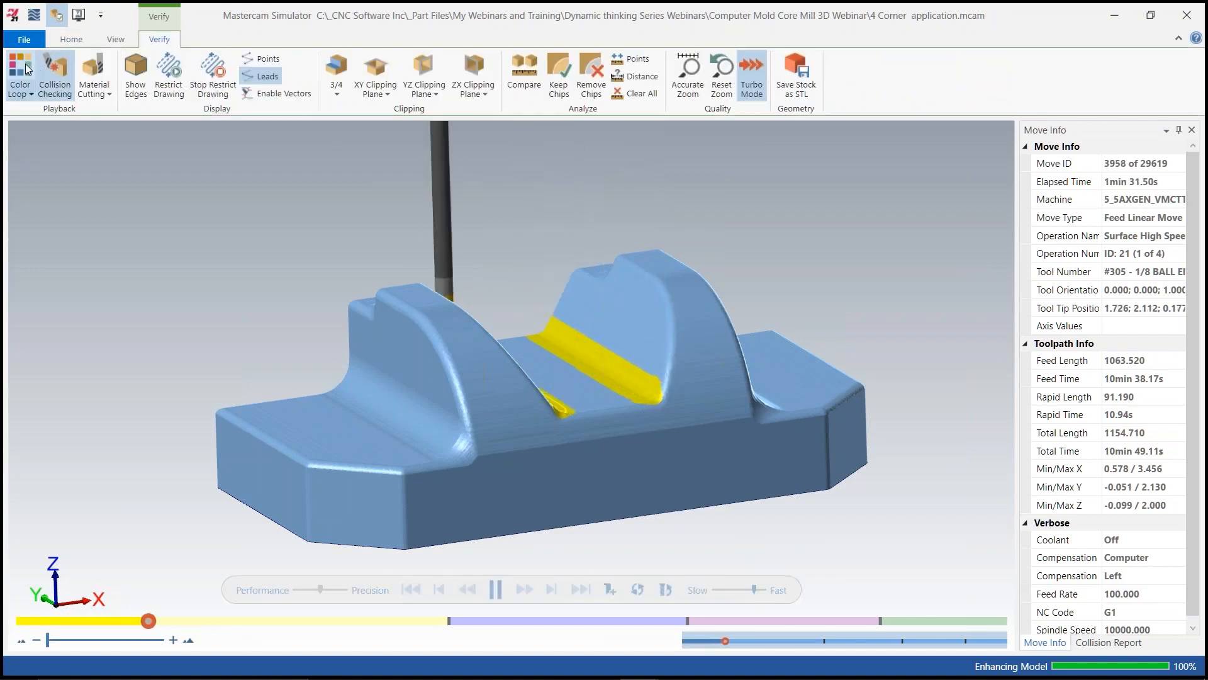
left_click(29, 67)
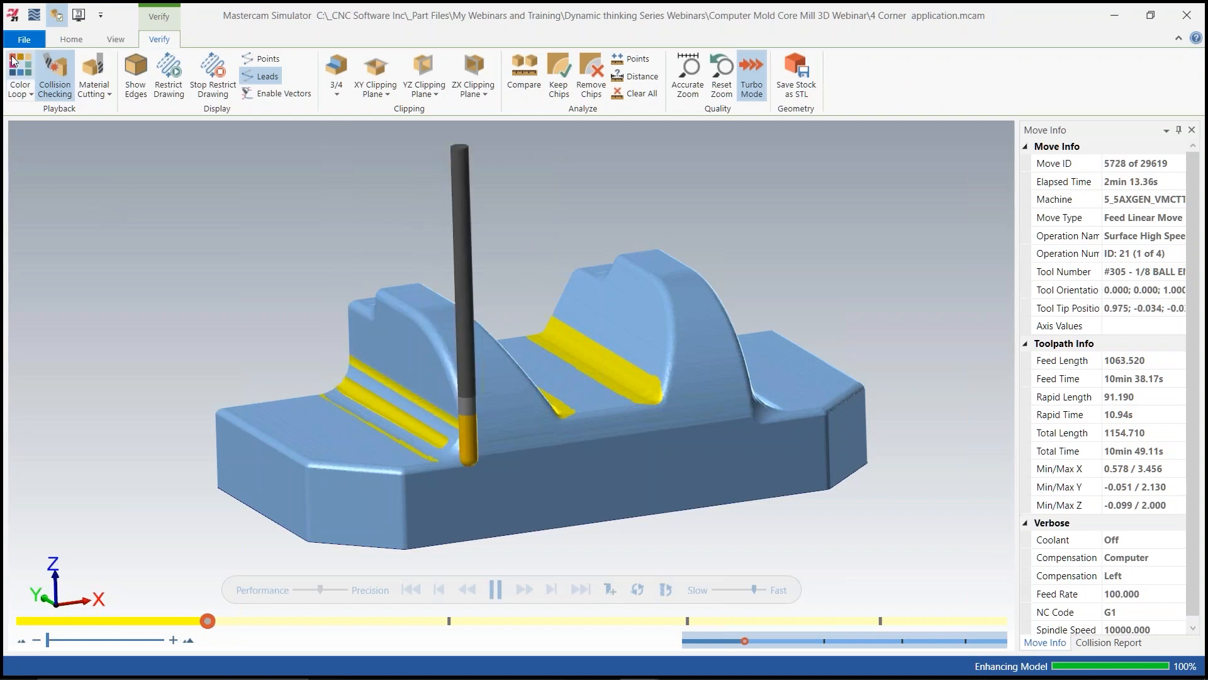
scroll(334, 385, "up", 5)
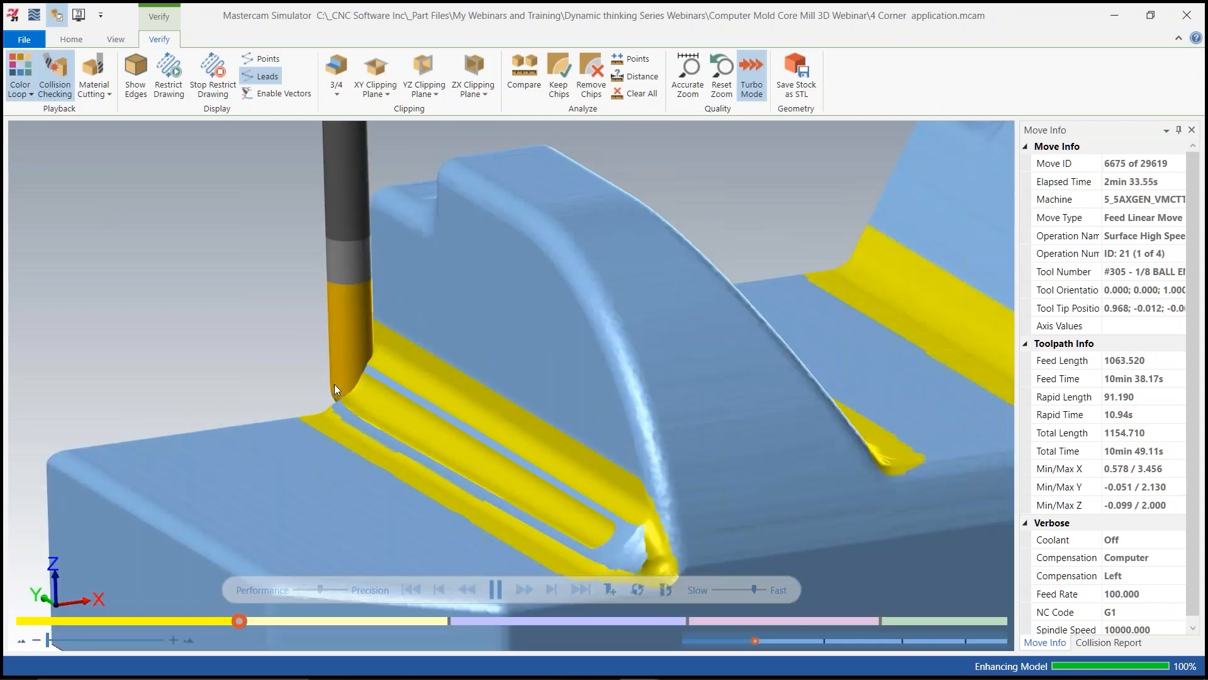
- Watch the Verify playback of Equal Scallop operations 21, 23, 25 and 27 at the corner fillets until the run ends
scroll(449, 443, "up", 5)
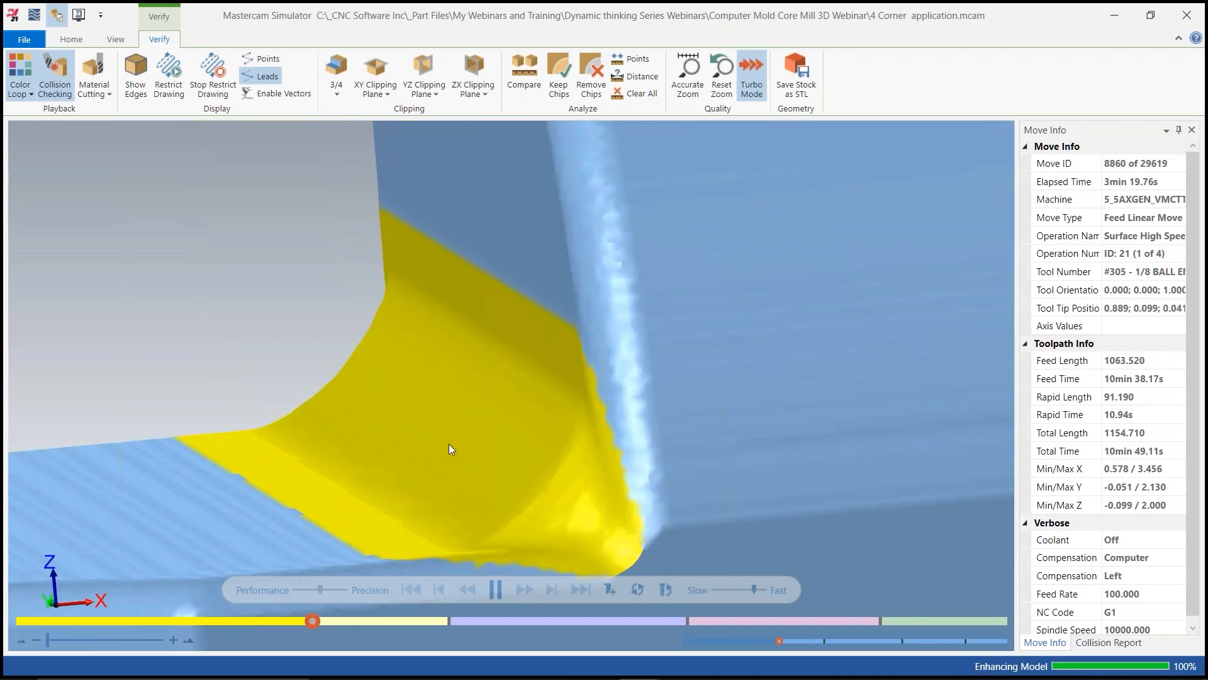
scroll(434, 422, "down", 10)
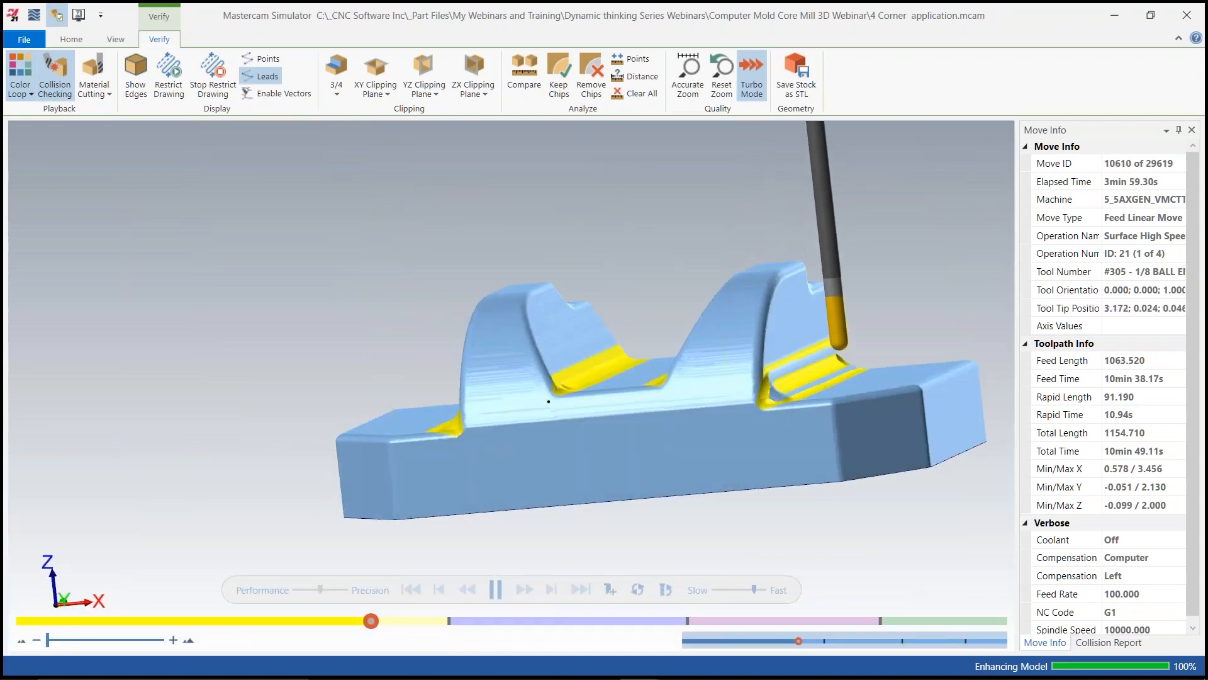
scroll(525, 418, "up", 5)
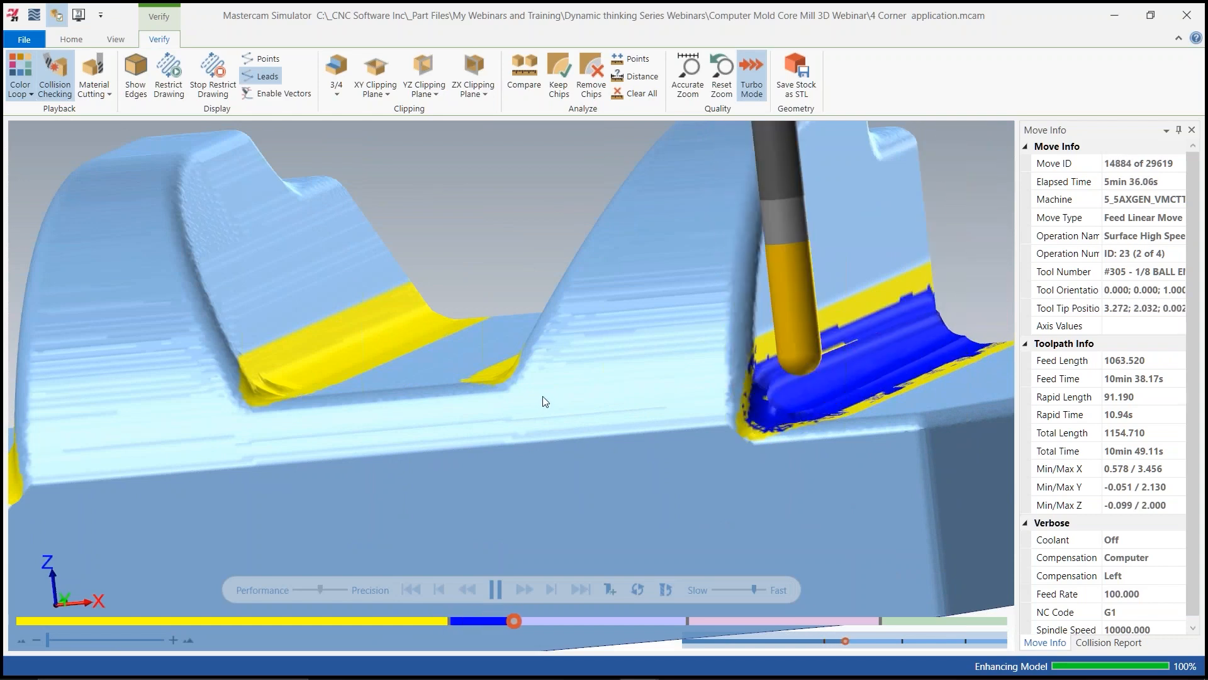
middle_click_drag(550, 388, 621, 374)
scroll(622, 374, "down", 4)
middle_click_drag(397, 421, 356, 435)
scroll(359, 443, "up", 5)
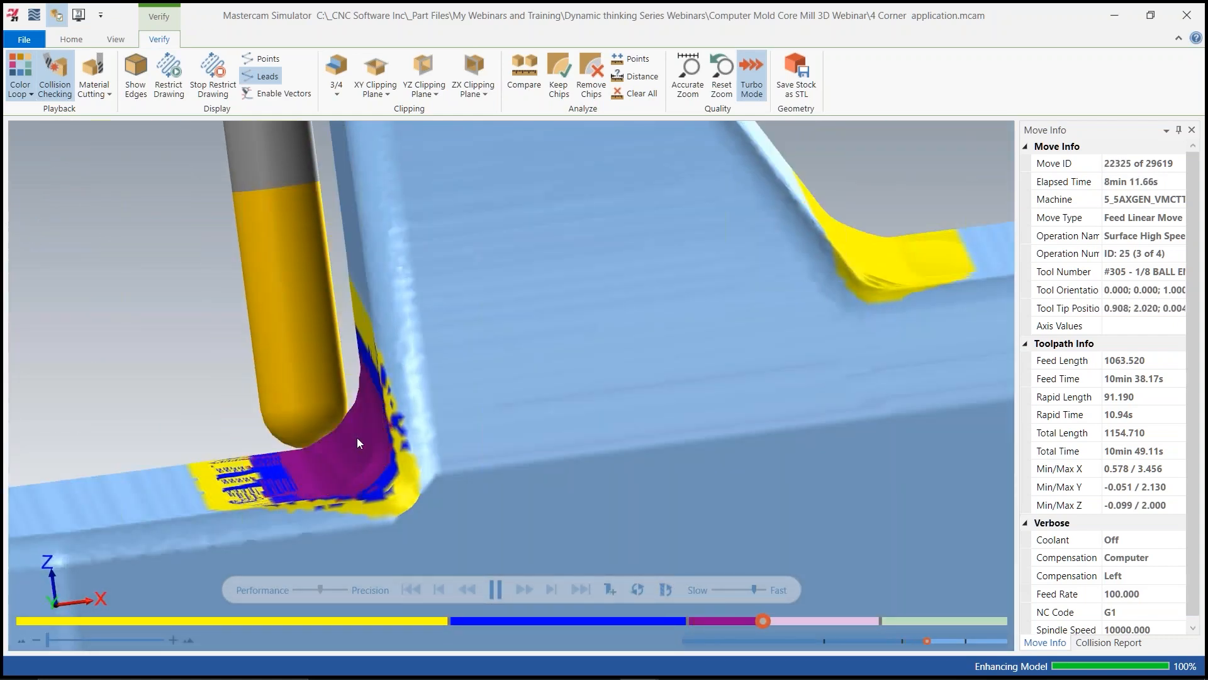
scroll(296, 431, "down", 5)
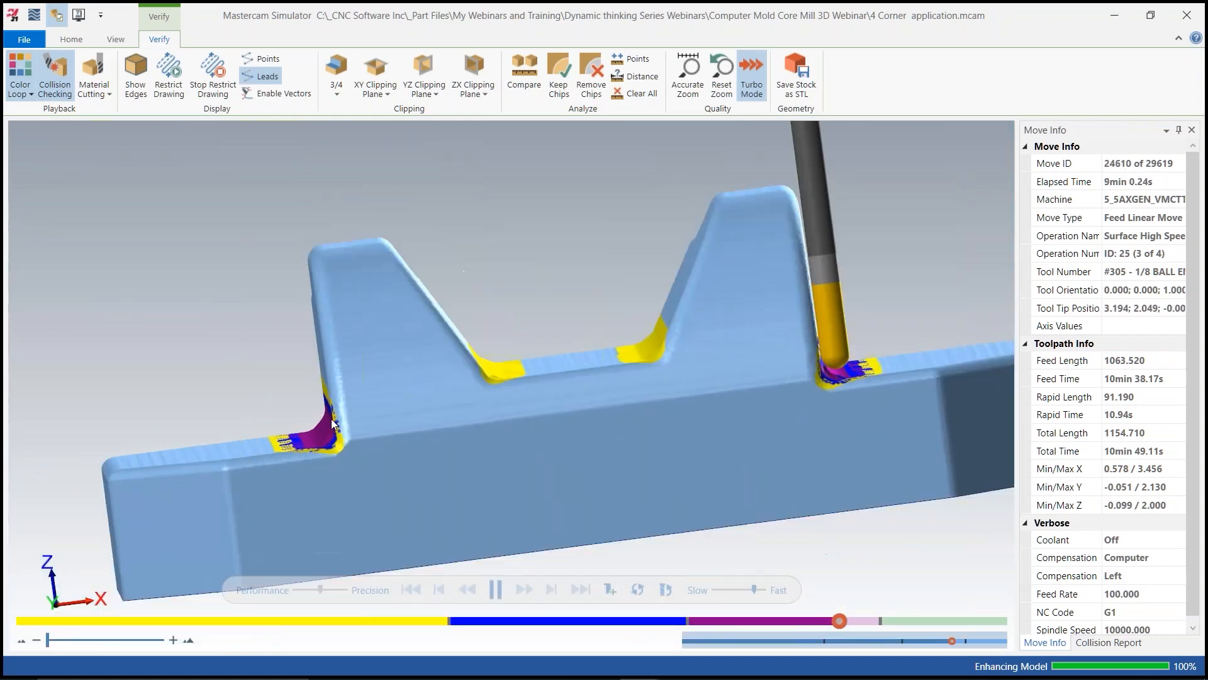
middle_click_drag(331, 418, 409, 438)
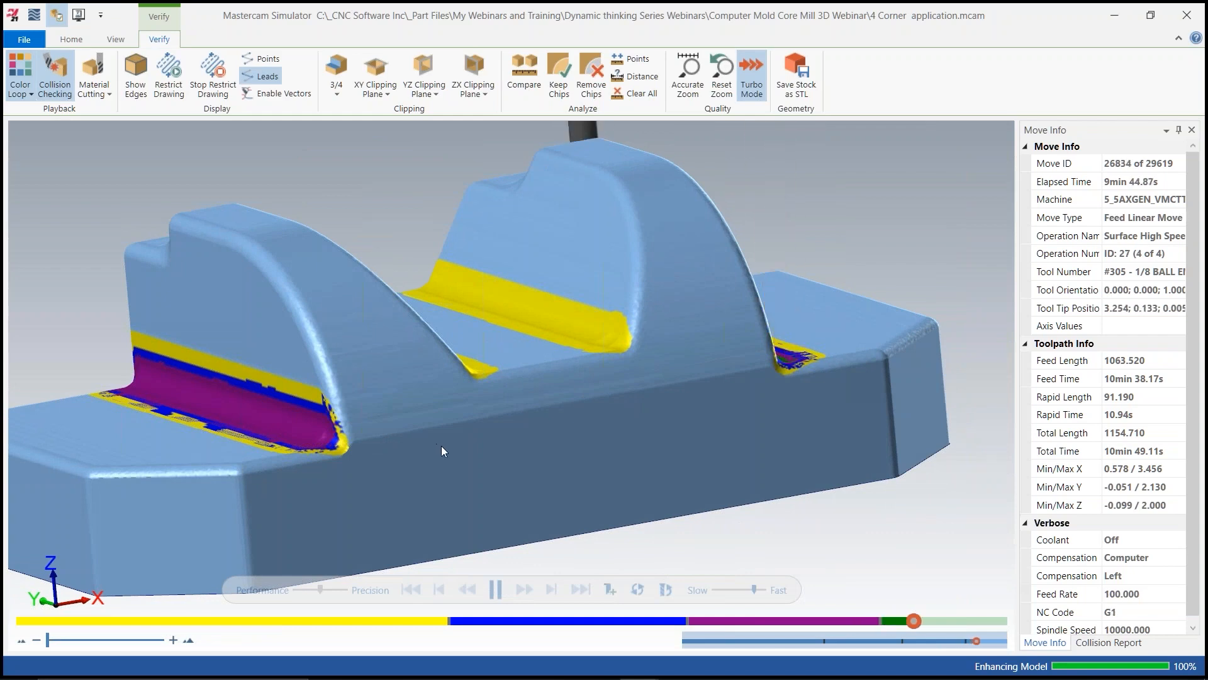
middle_click_drag(441, 448, 435, 448)
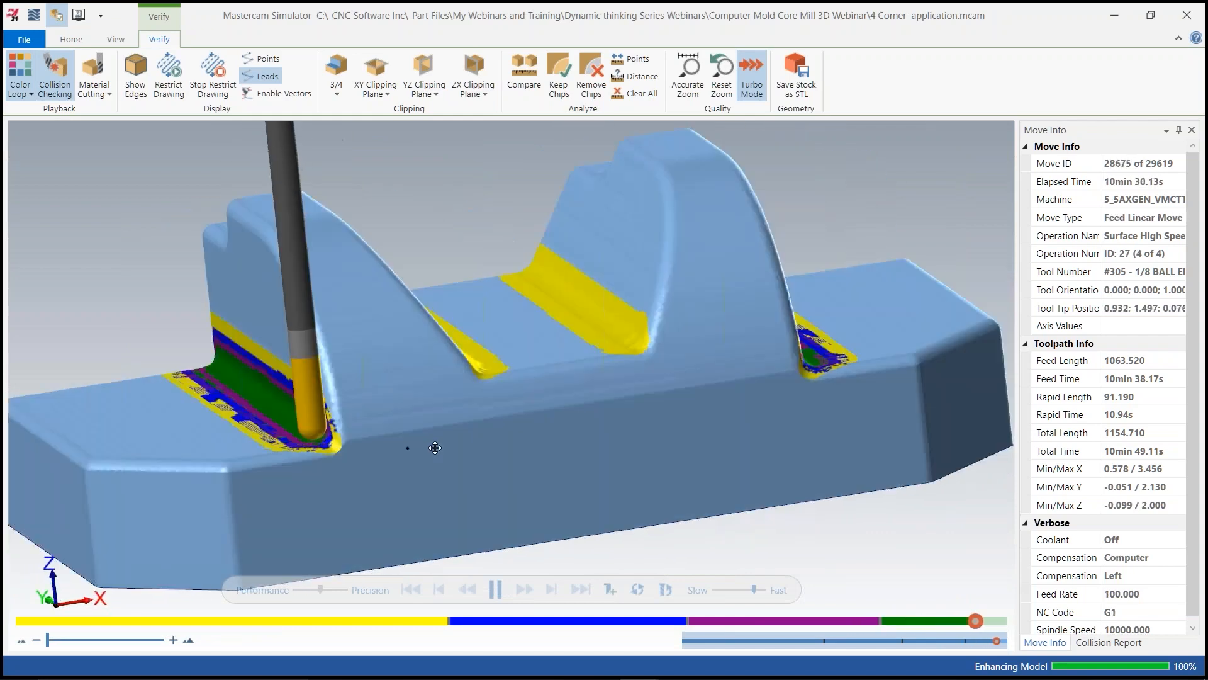
scroll(315, 438, "up", 4)
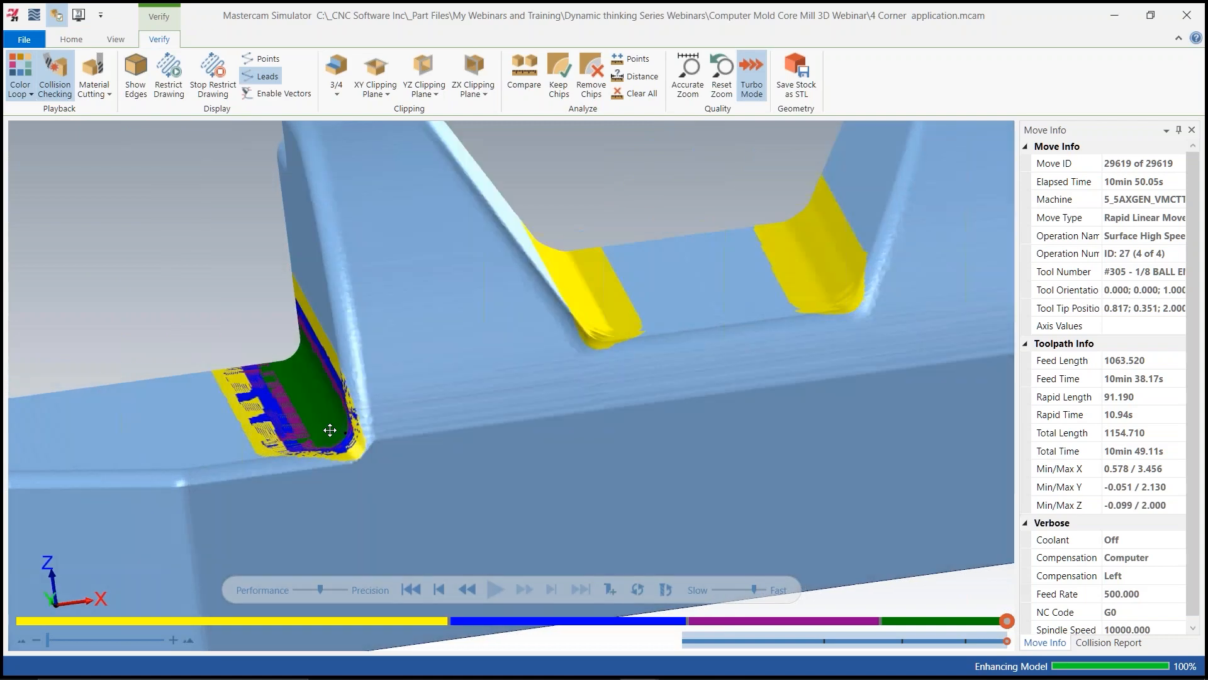
- Examine the color-coded cuts at the front corner fillet closely, and over the whole verified part
middle_click_drag(330, 431, 310, 371)
scroll(308, 365, "up", 3)
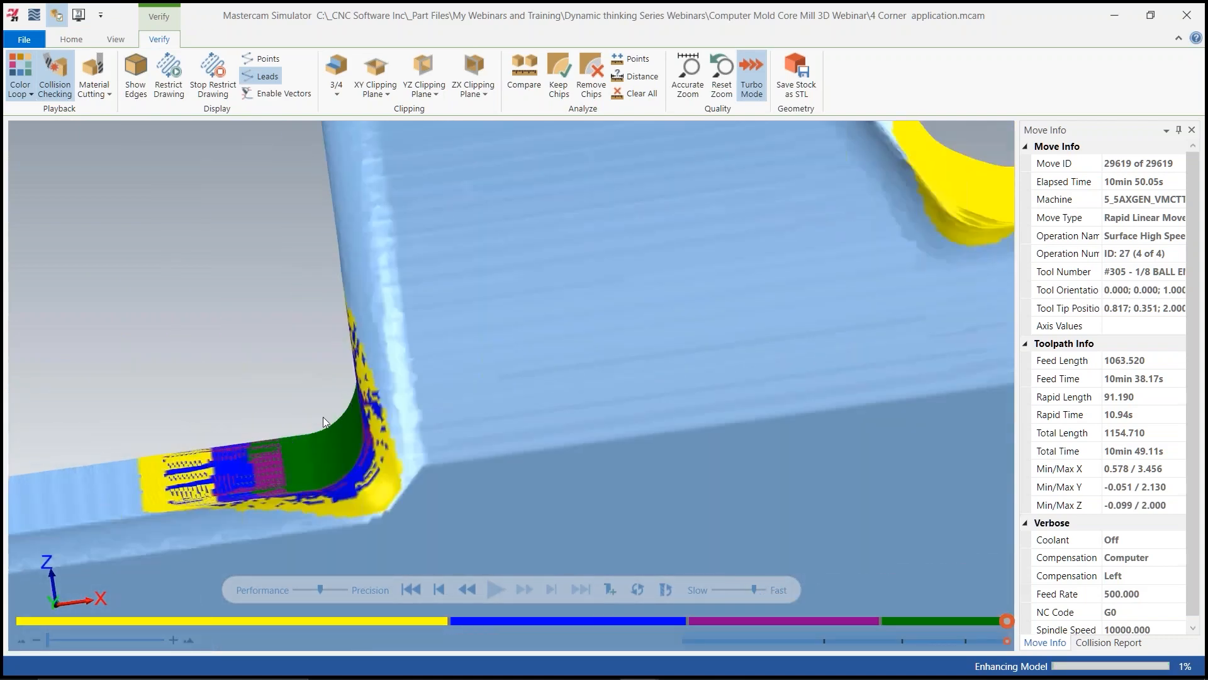
middle_click_drag(397, 401, 265, 320)
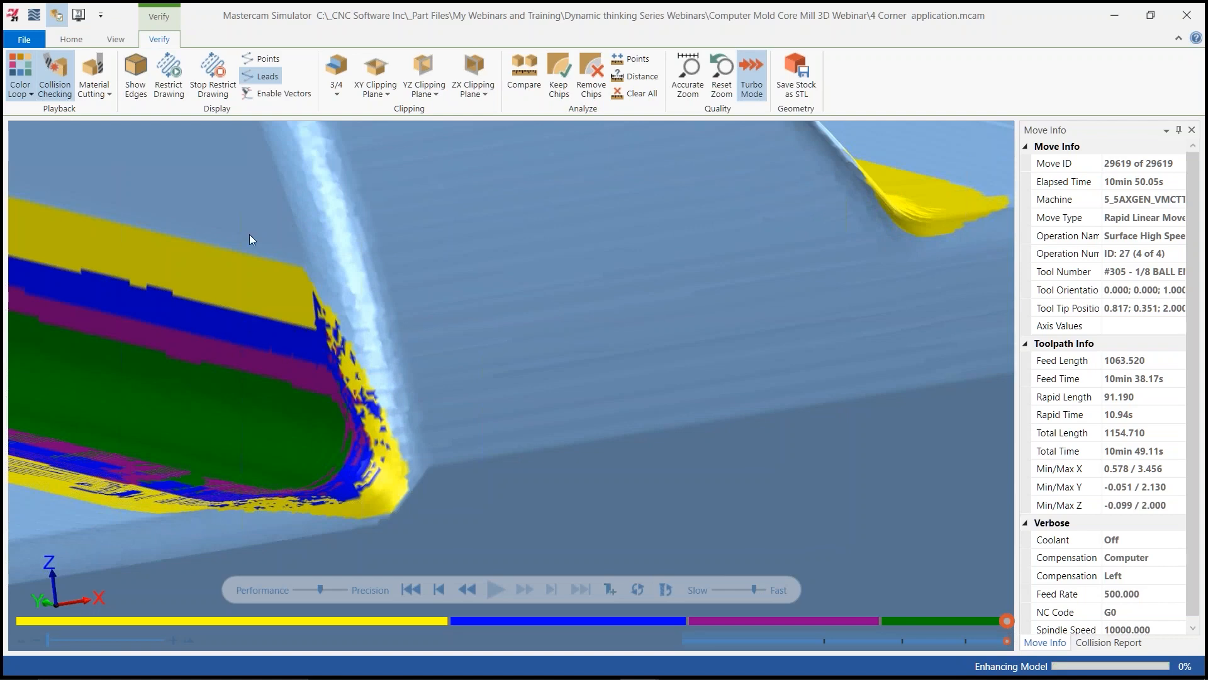
scroll(563, 318, "down", 6)
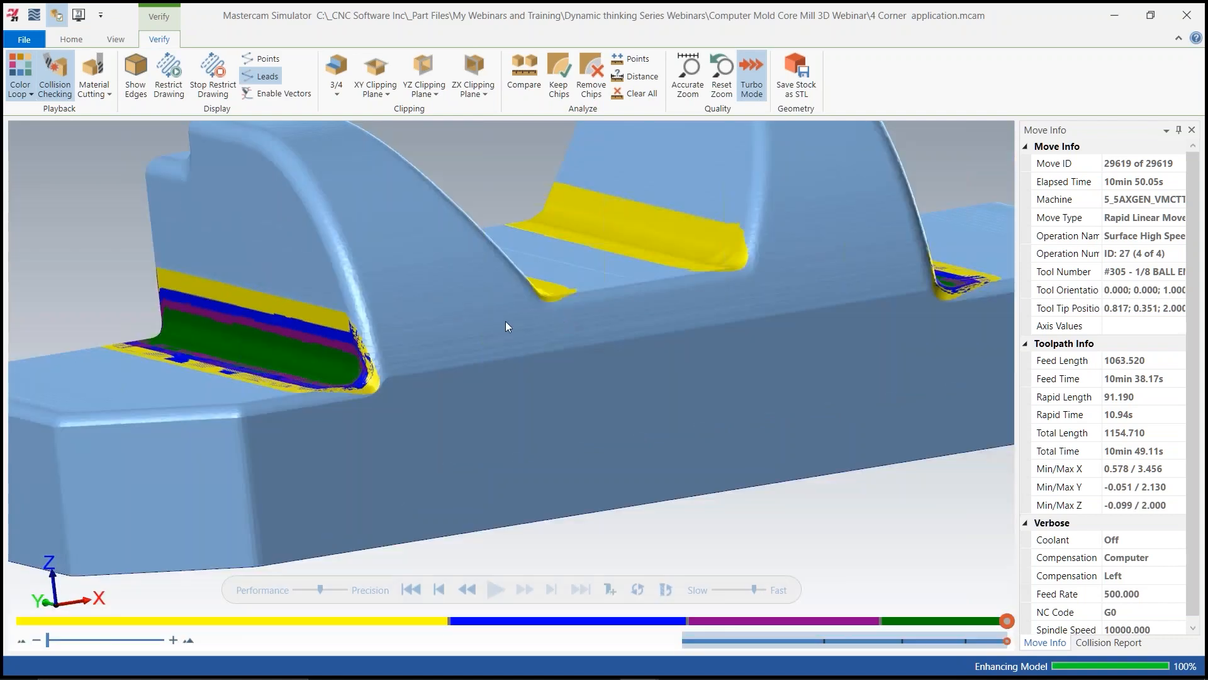
scroll(486, 330, "up", 2)
middle_click_drag(486, 330, 506, 381)
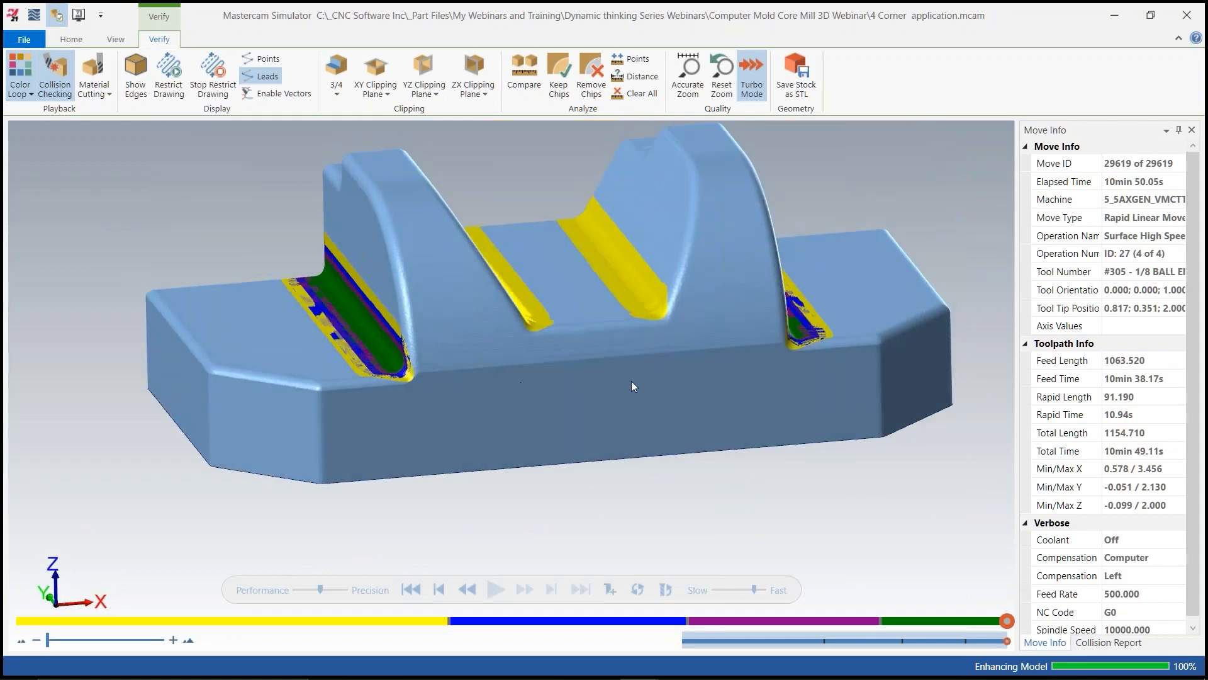
mouse_move(653, 362)
middle_mouse_down()
mouse_move(600, 363)
mouse_move(647, 362)
middle_mouse_up()
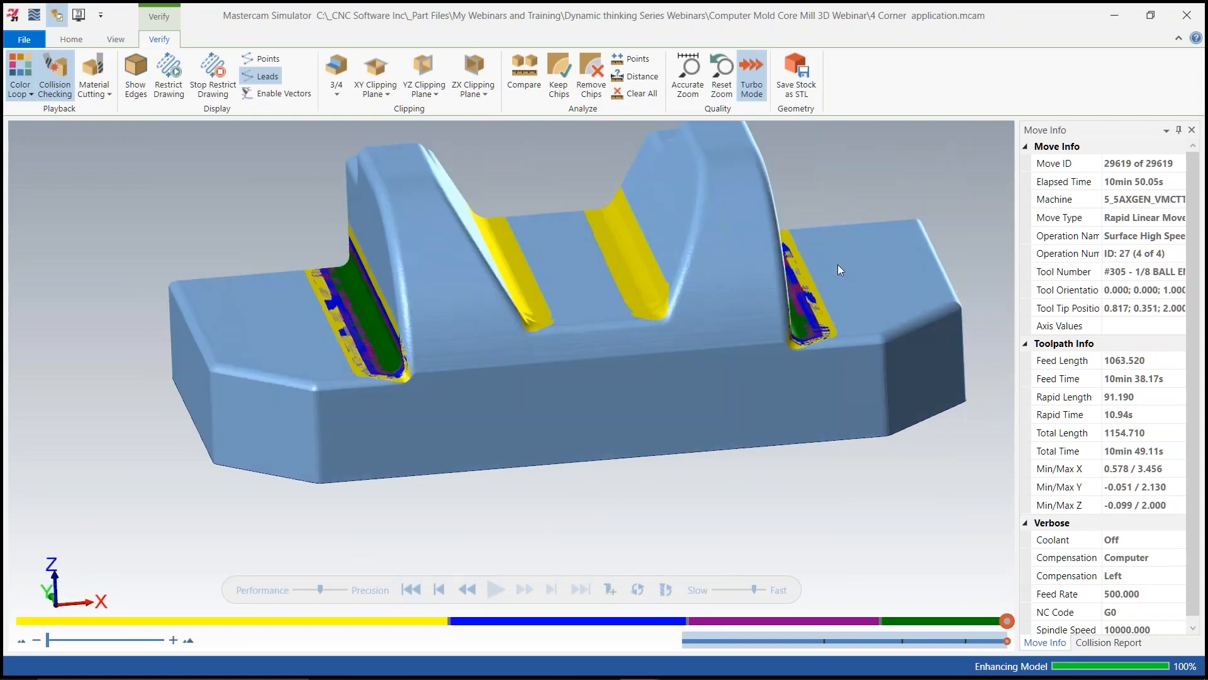
- Switch back to the Mastercam window and leave only the Equal Scallop Rest toolpath group expanded
left_click(1114, 19)
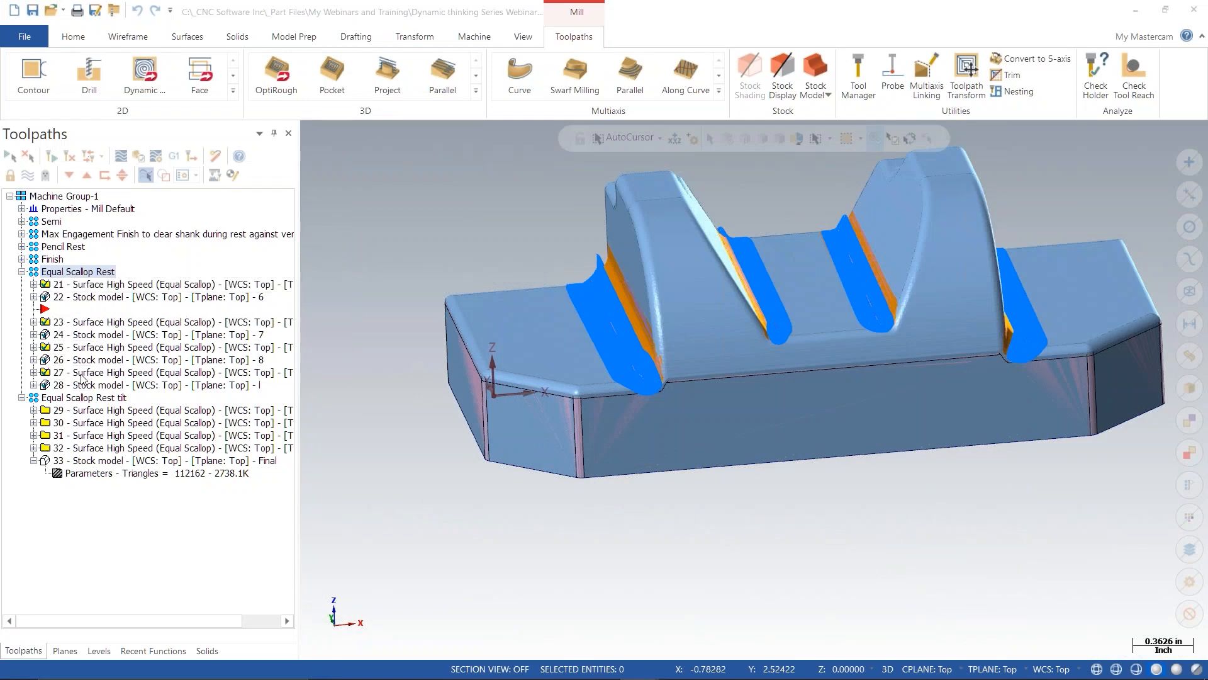
left_click(22, 271)
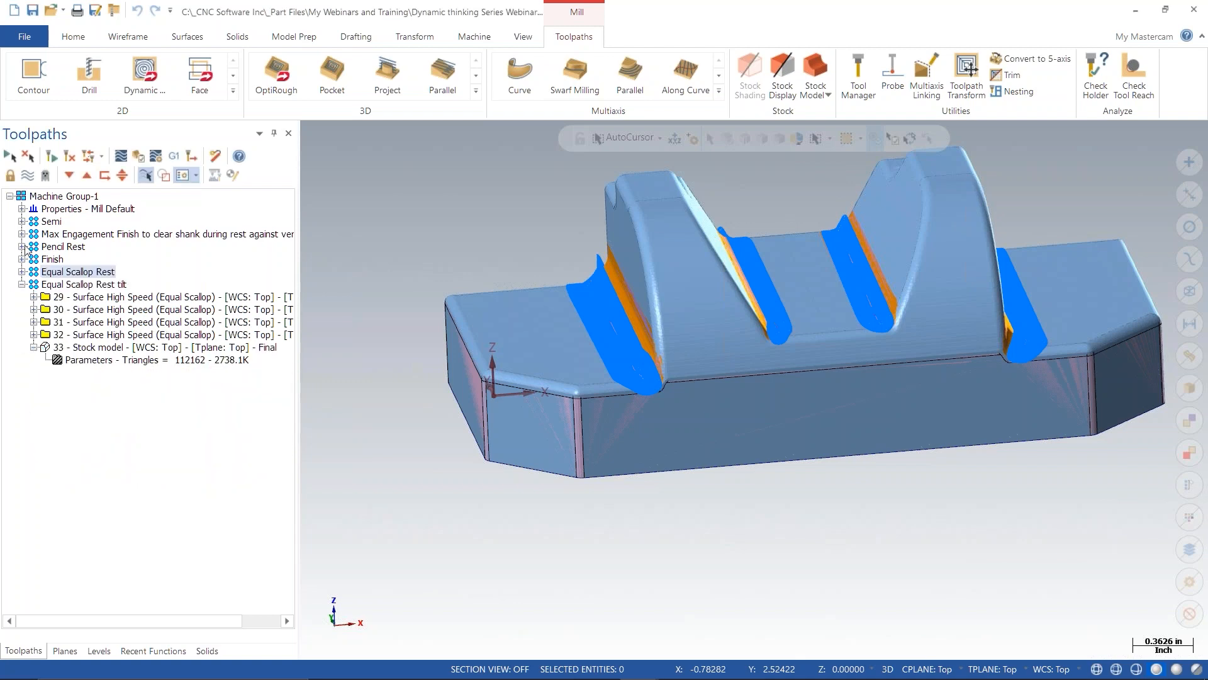
left_click(22, 246)
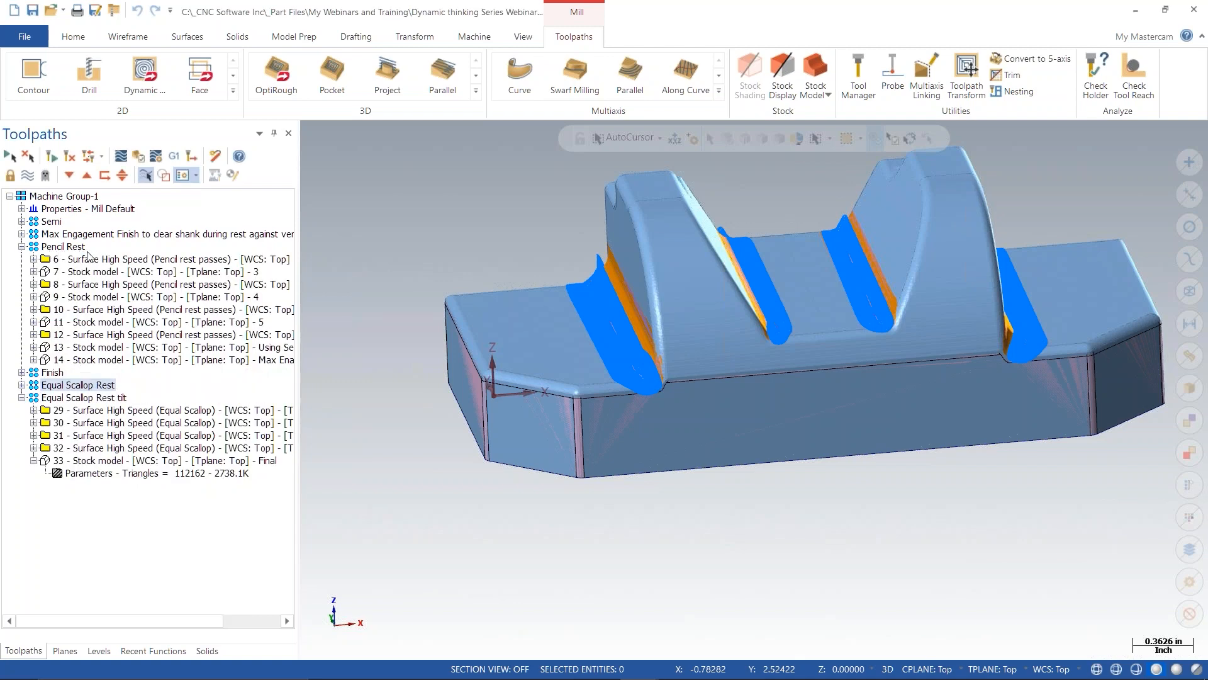
left_click(22, 247)
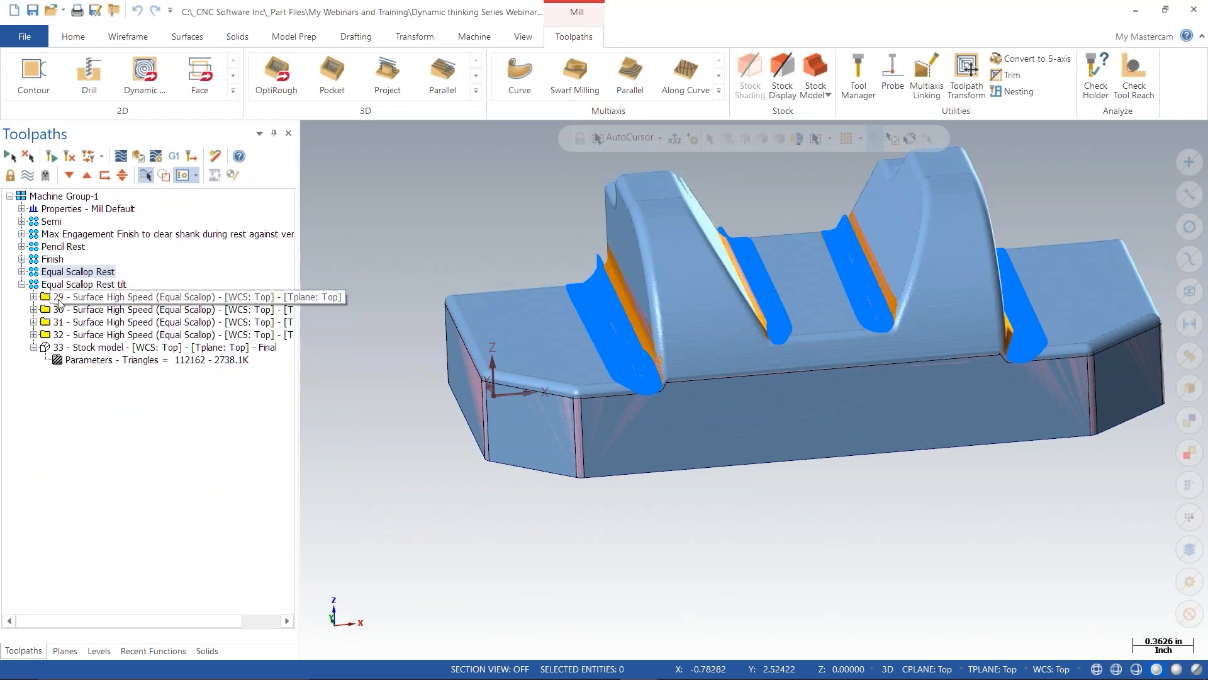
left_click(22, 285)
left_click(22, 271)
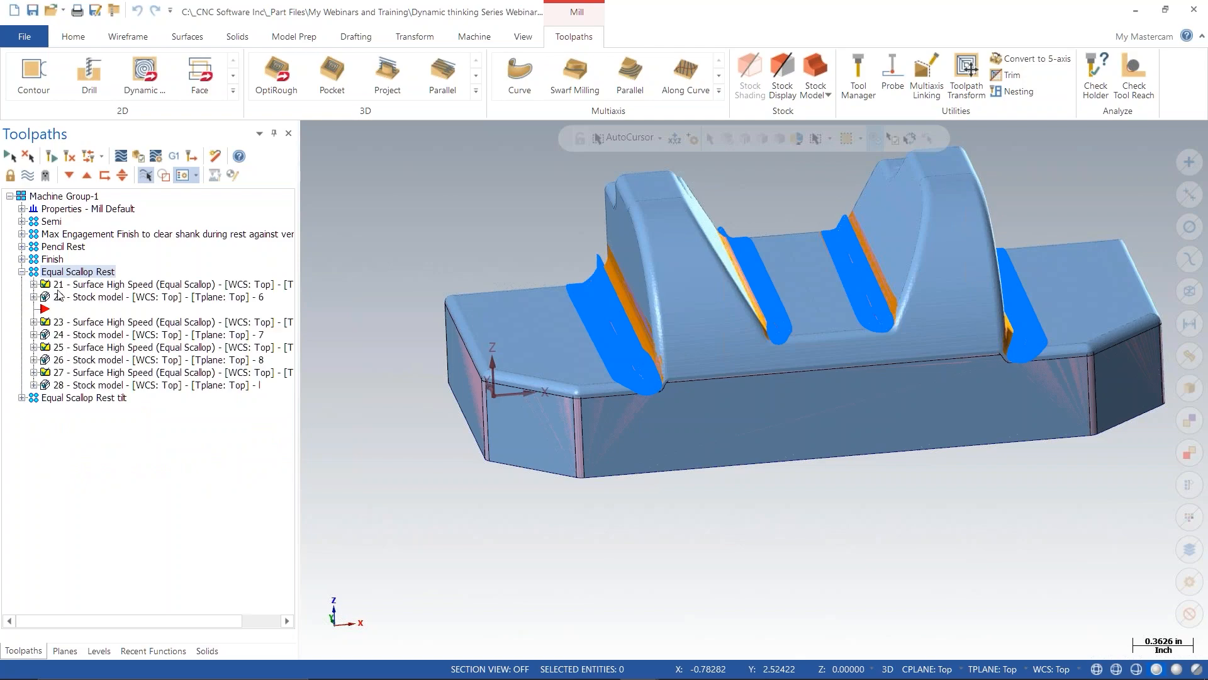
- Display the toolpaths of Equal Scallop operations 21, 23, 25 and 27 one at a time at the front corner fillet
left_click(91, 287)
scroll(661, 372, "up", 6)
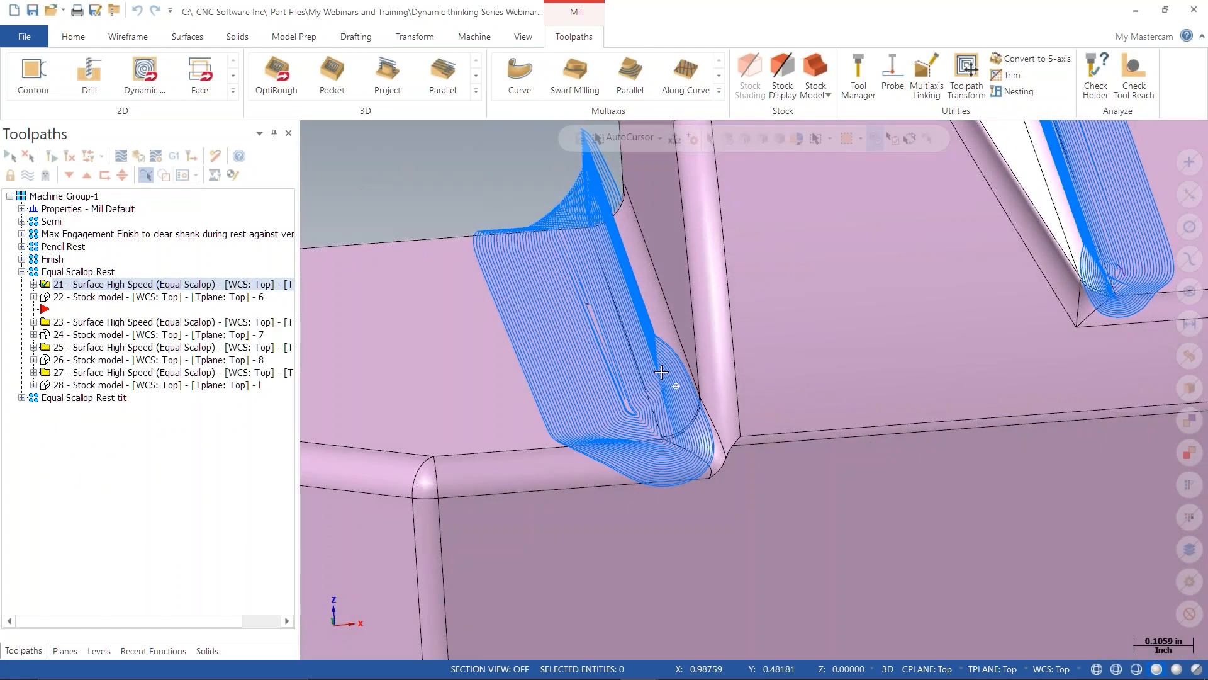
middle_click_drag(662, 372, 657, 366)
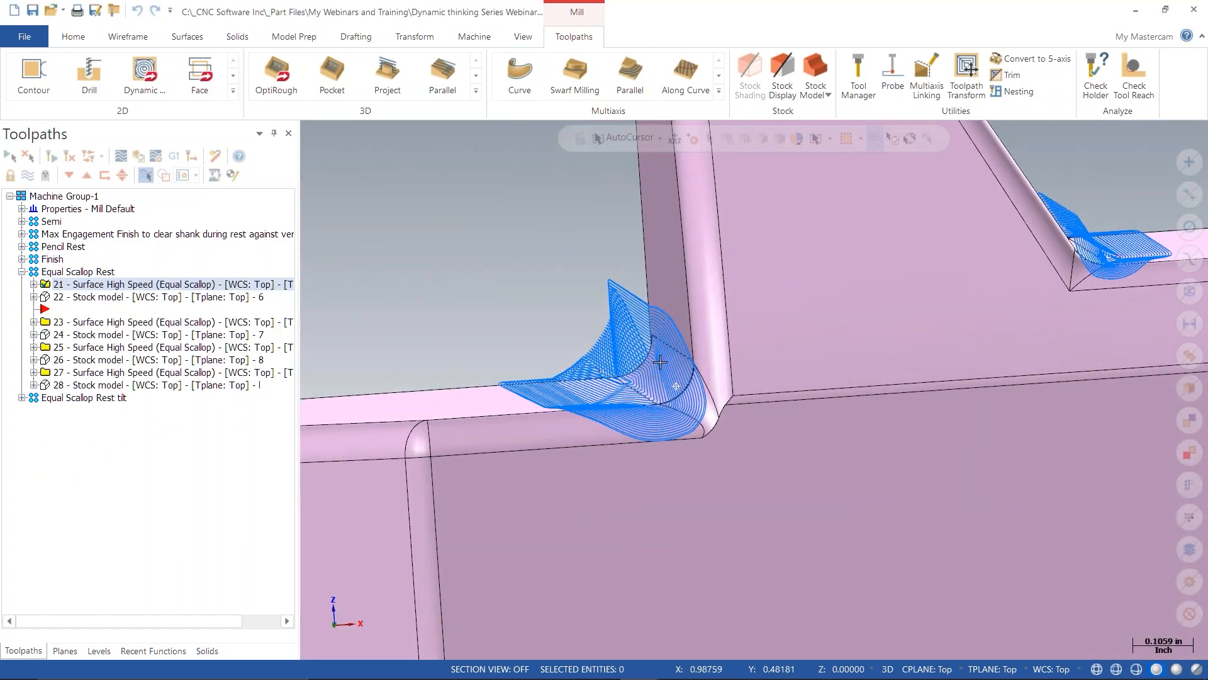
left_click(91, 323)
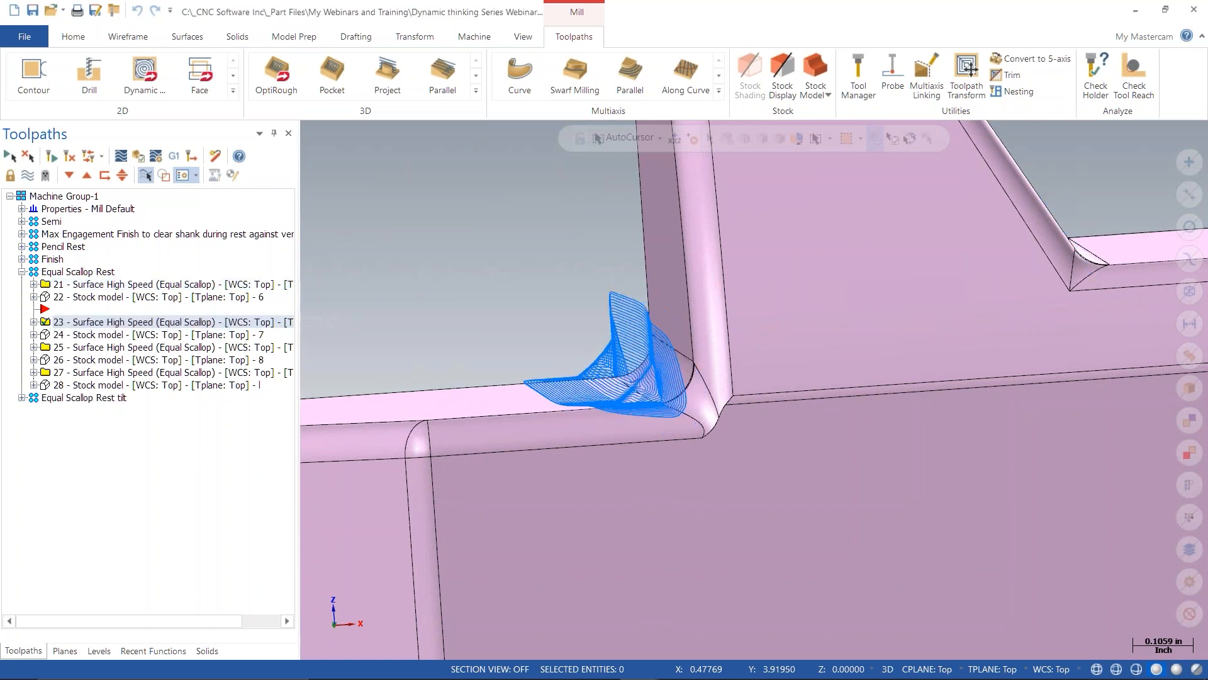
left_click(91, 349)
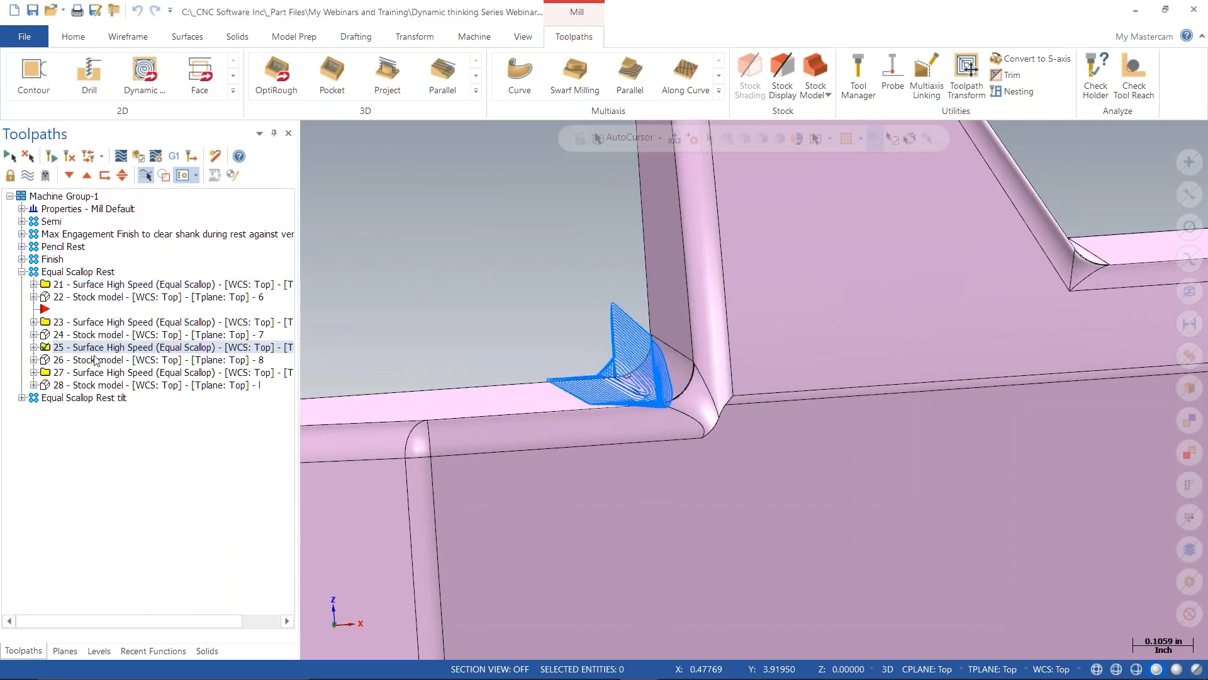
left_click(92, 373)
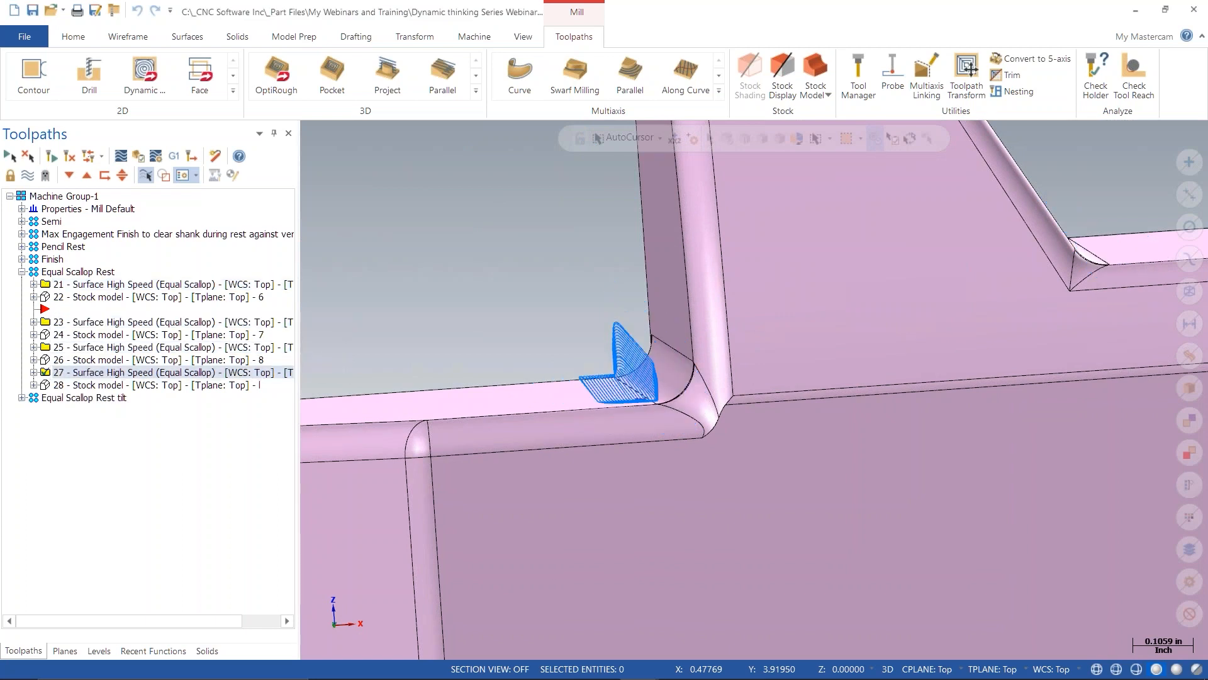
- Step twice through stock model operations 22, 24, 26 and 28 to compare the stock cut at the front corner fillet
left_click(91, 297)
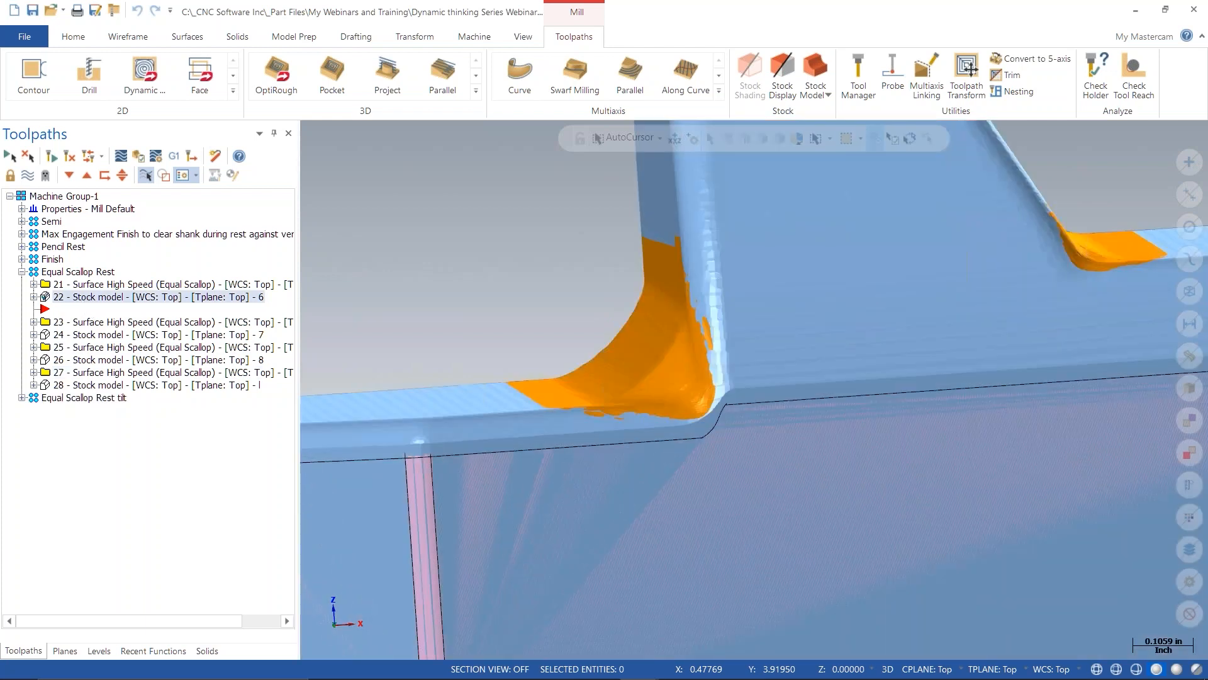
left_click(90, 335)
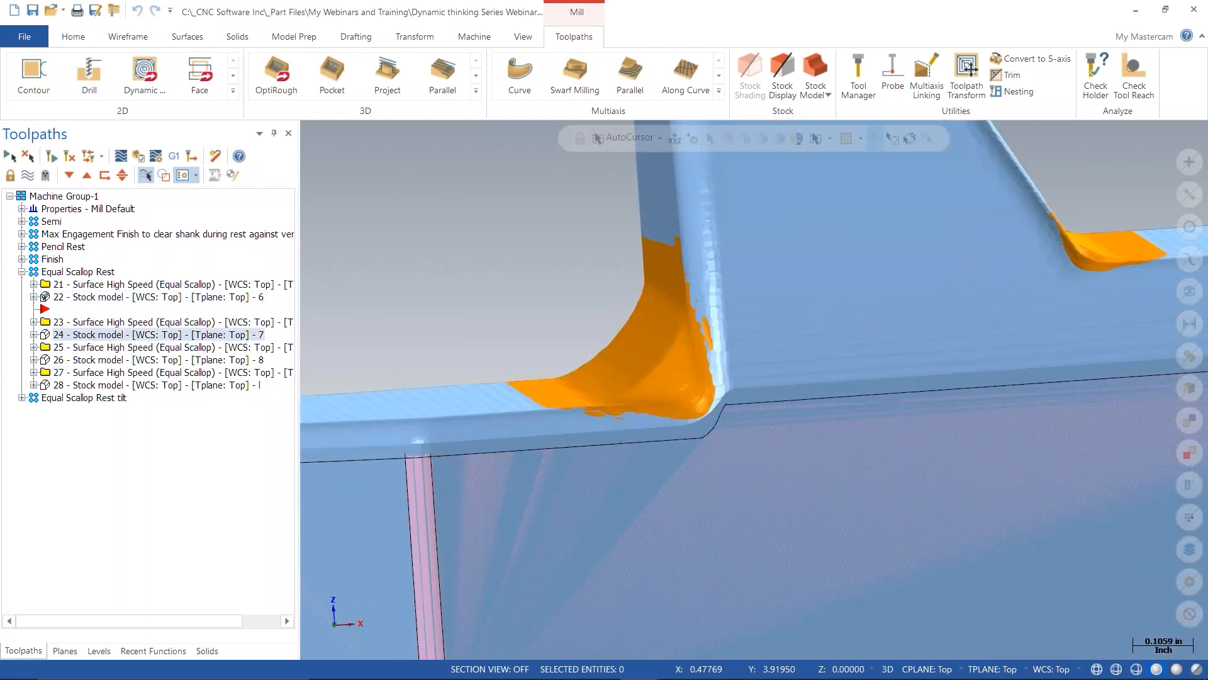
left_click(91, 360)
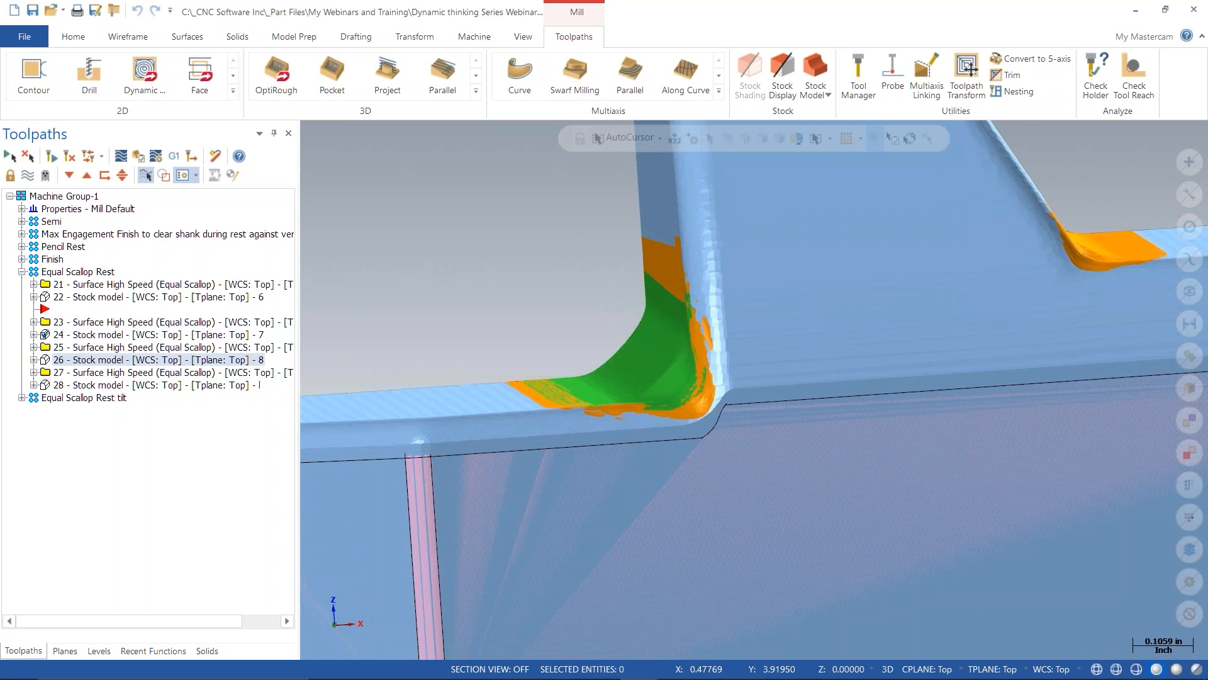
left_click(91, 386)
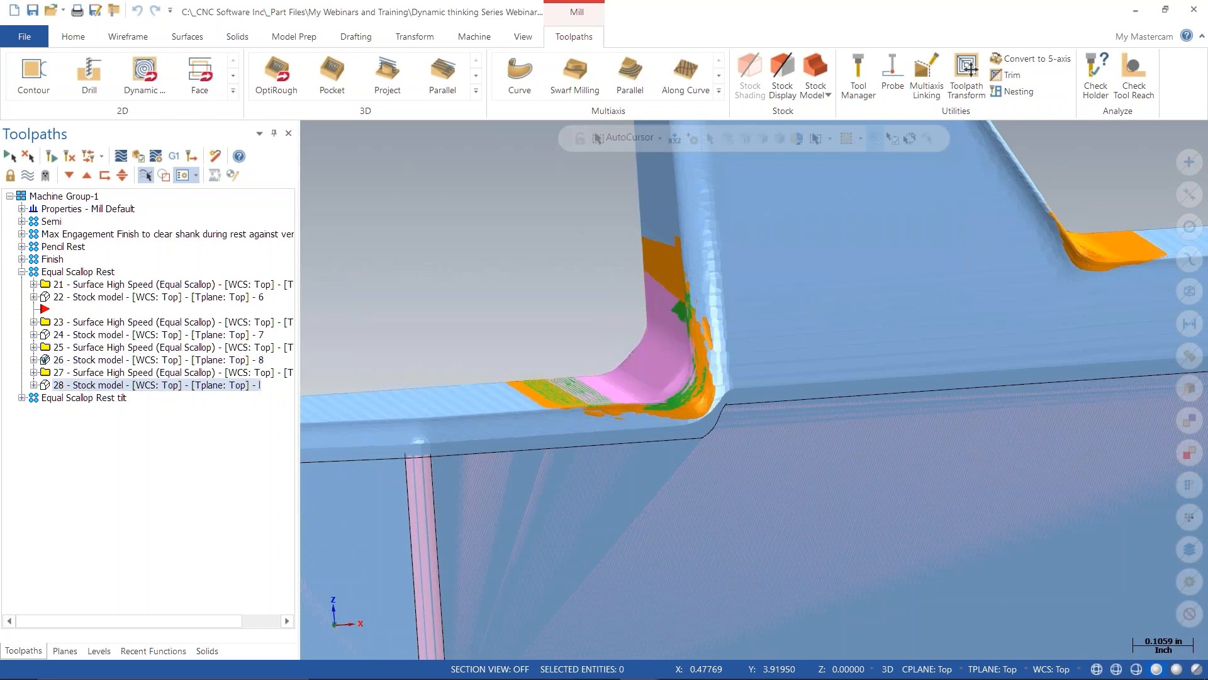
left_click(86, 299)
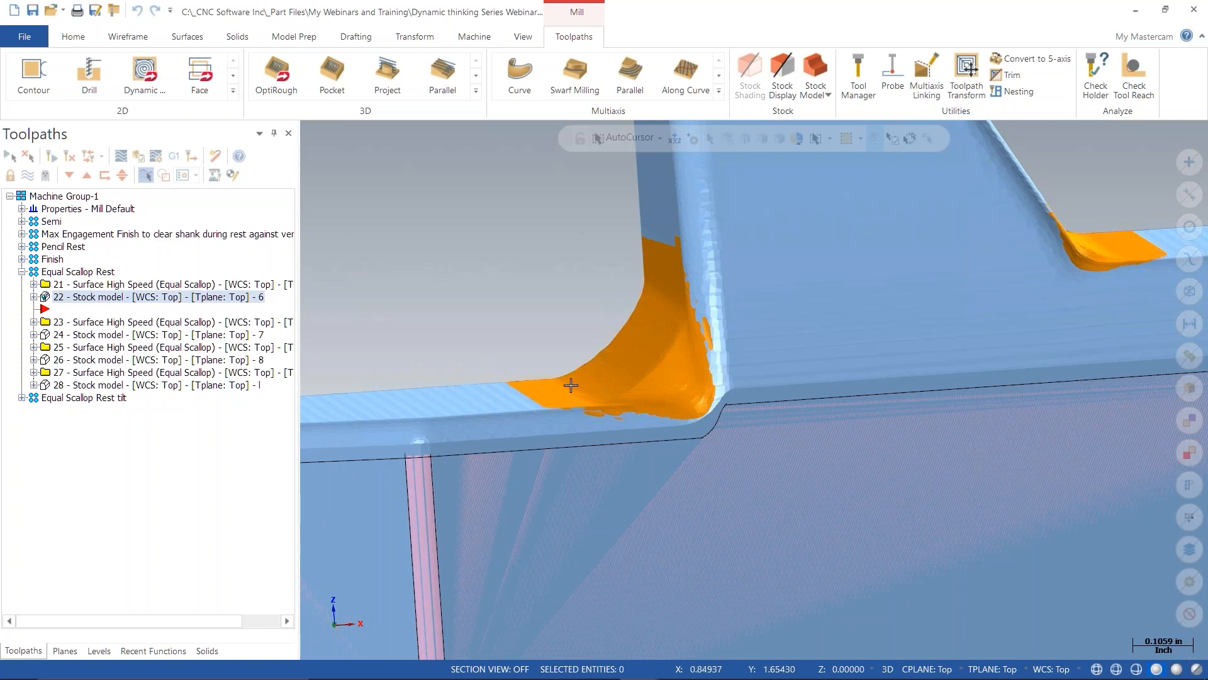
left_click(88, 335)
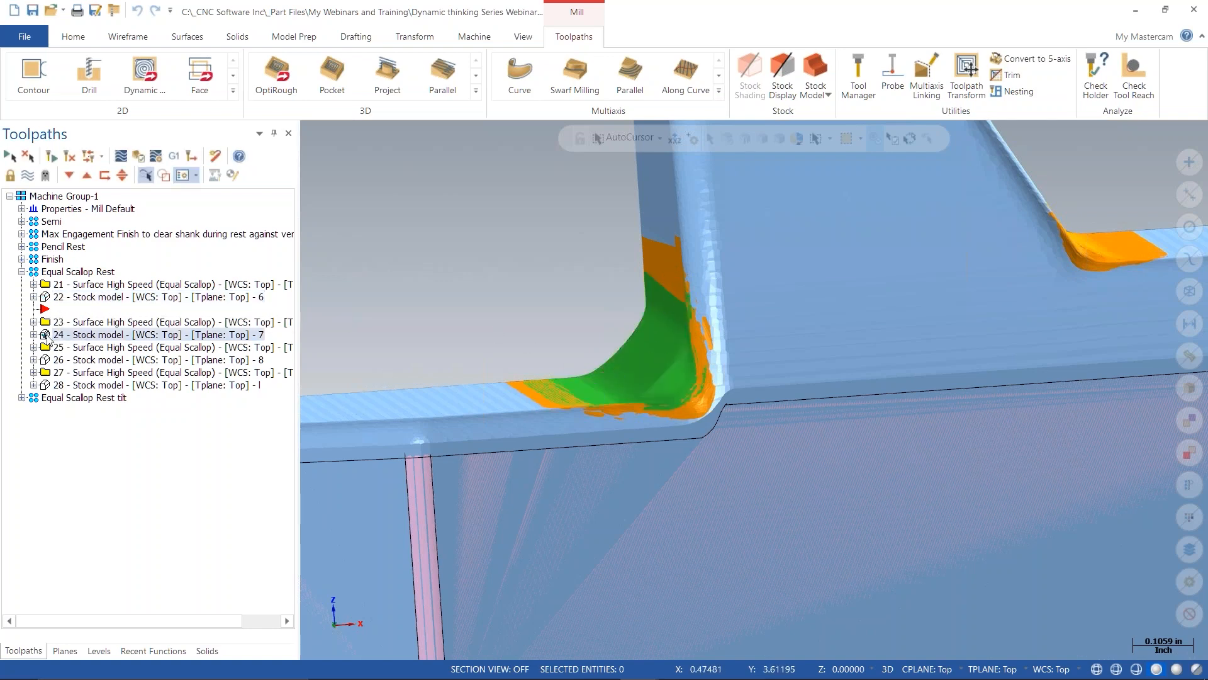
left_click(76, 360)
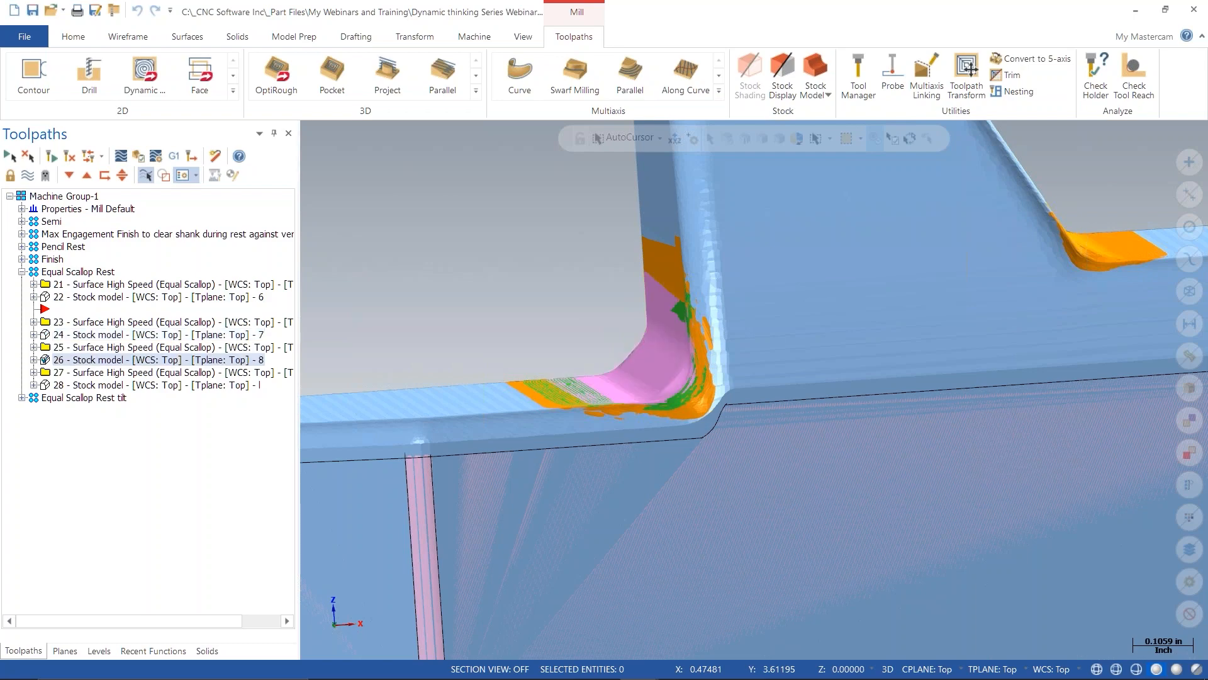
left_click(95, 384)
- Expand the Pencil Rest group and display stock model operations 7, 9 and 11 and the toolpath of operation 12 at the corner fillet
left_click(22, 246)
left_click(101, 272)
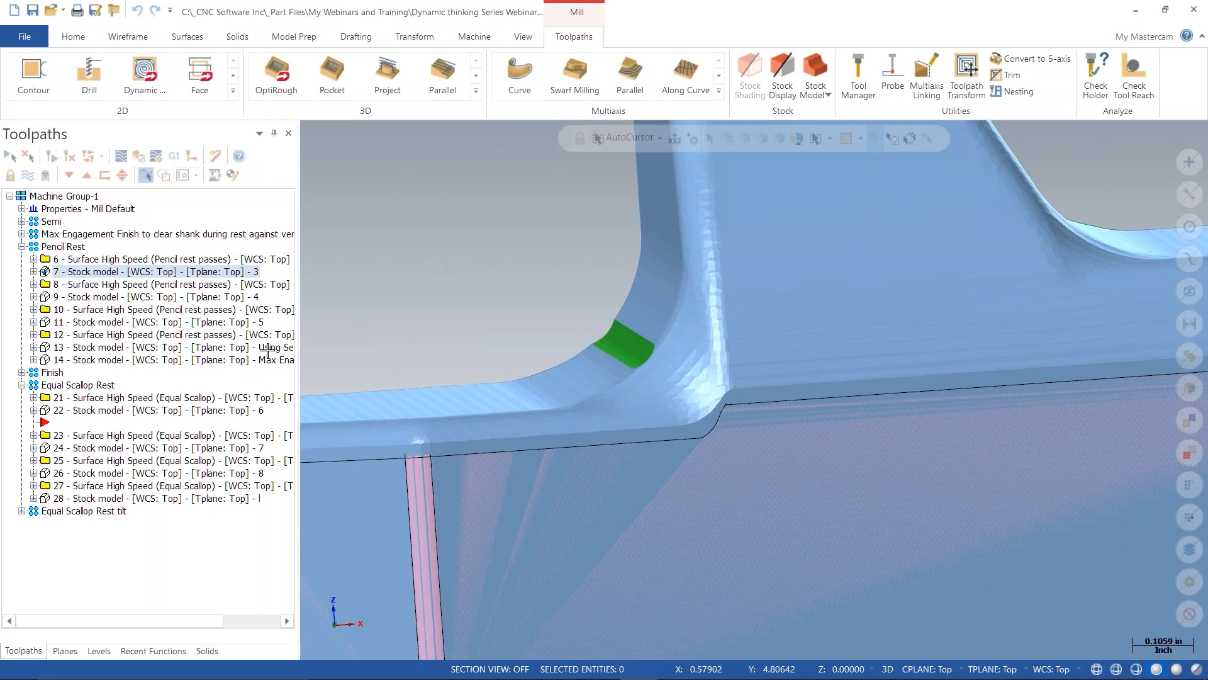
left_click(92, 297)
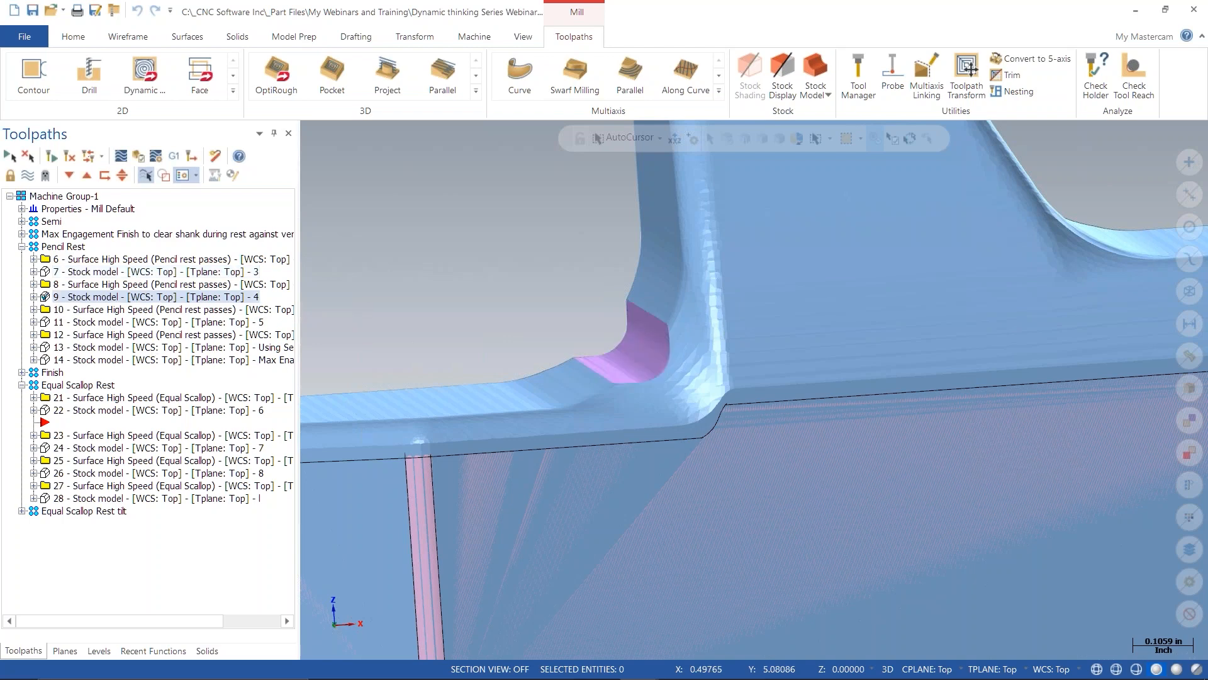
left_click(93, 322)
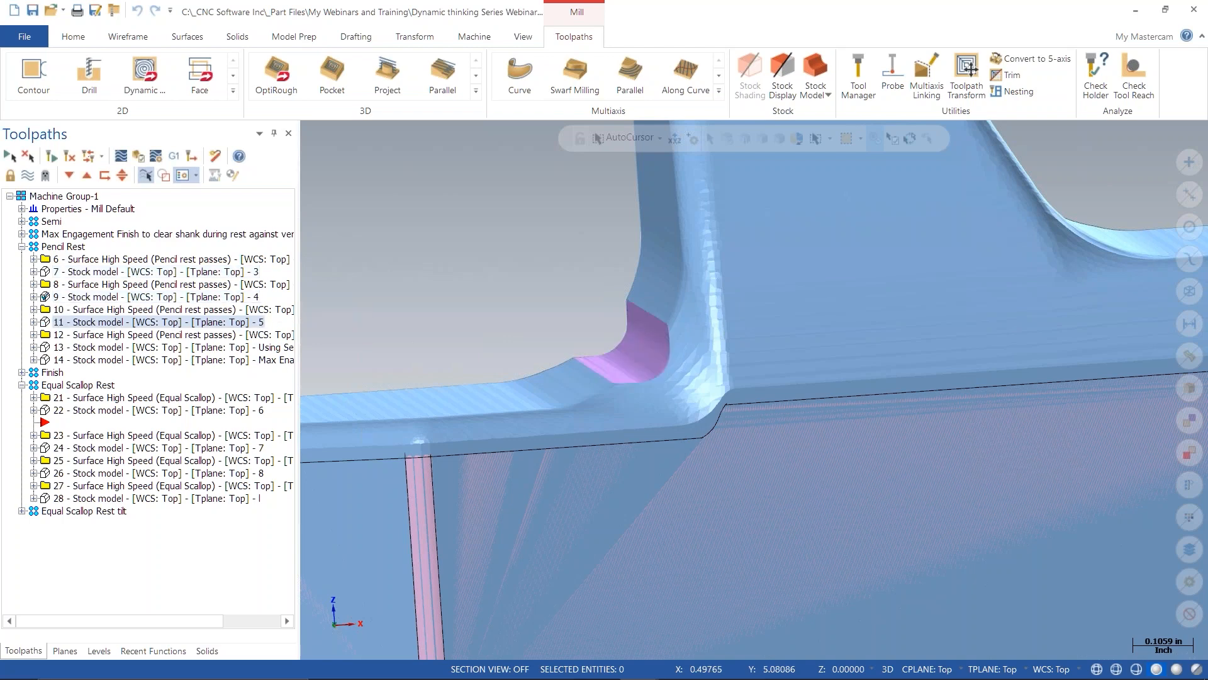
left_click(87, 346)
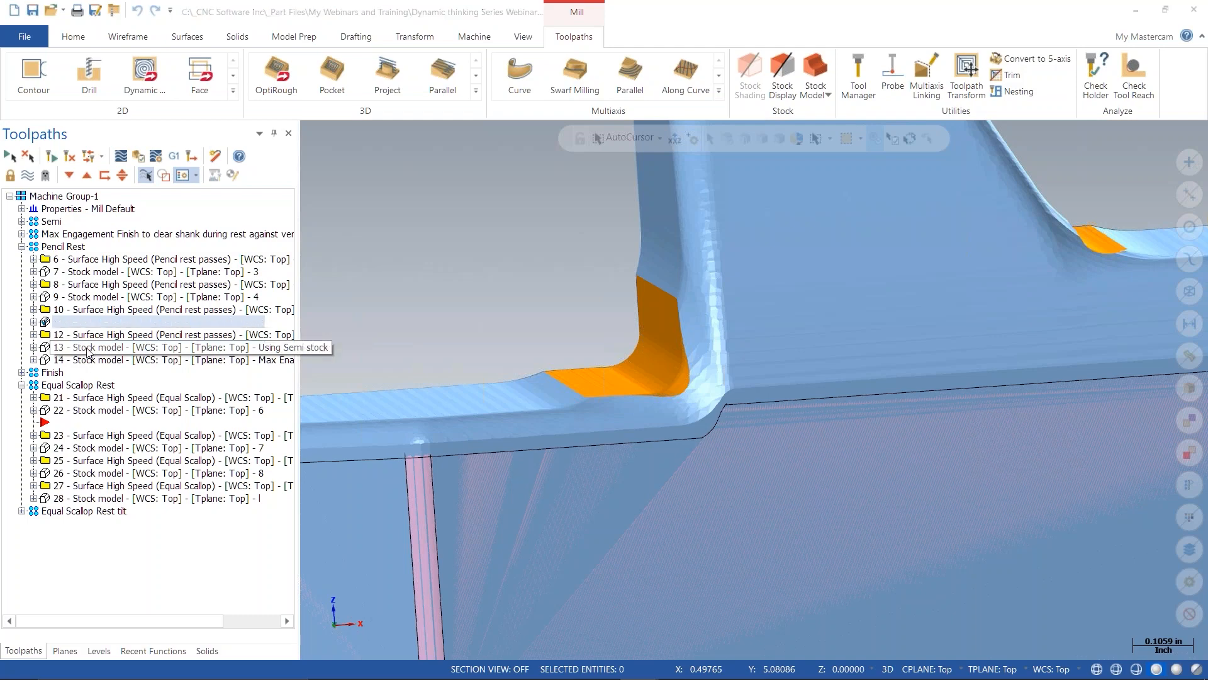
left_click(87, 334)
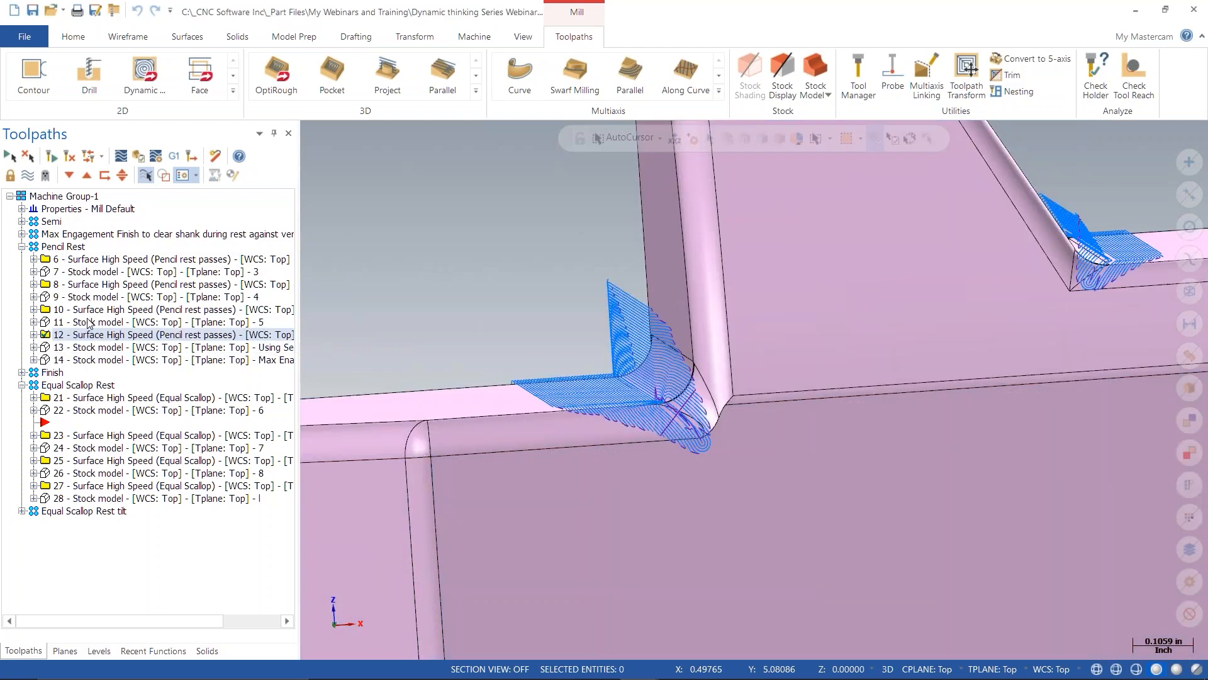
- Compare pencil rest stock model operation 9 with equal scallop stock model operations 22, 24, 26 and 28 at the corner fillet
left_click(77, 298)
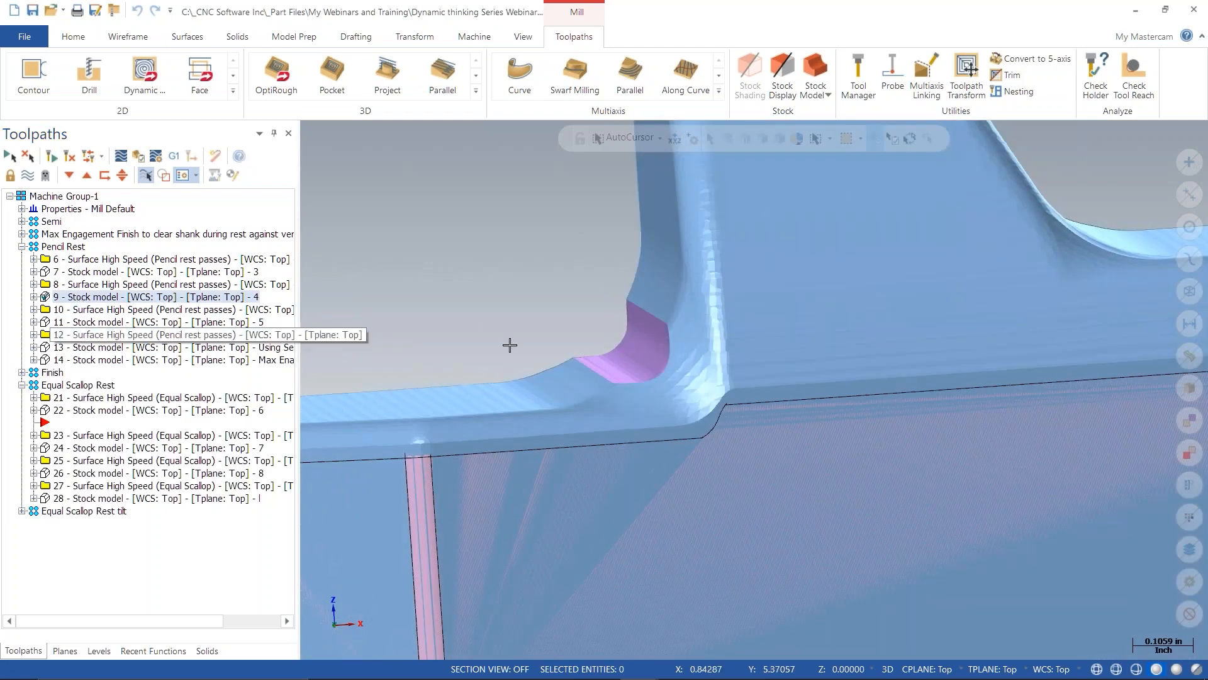
left_click(88, 410)
left_click(82, 448)
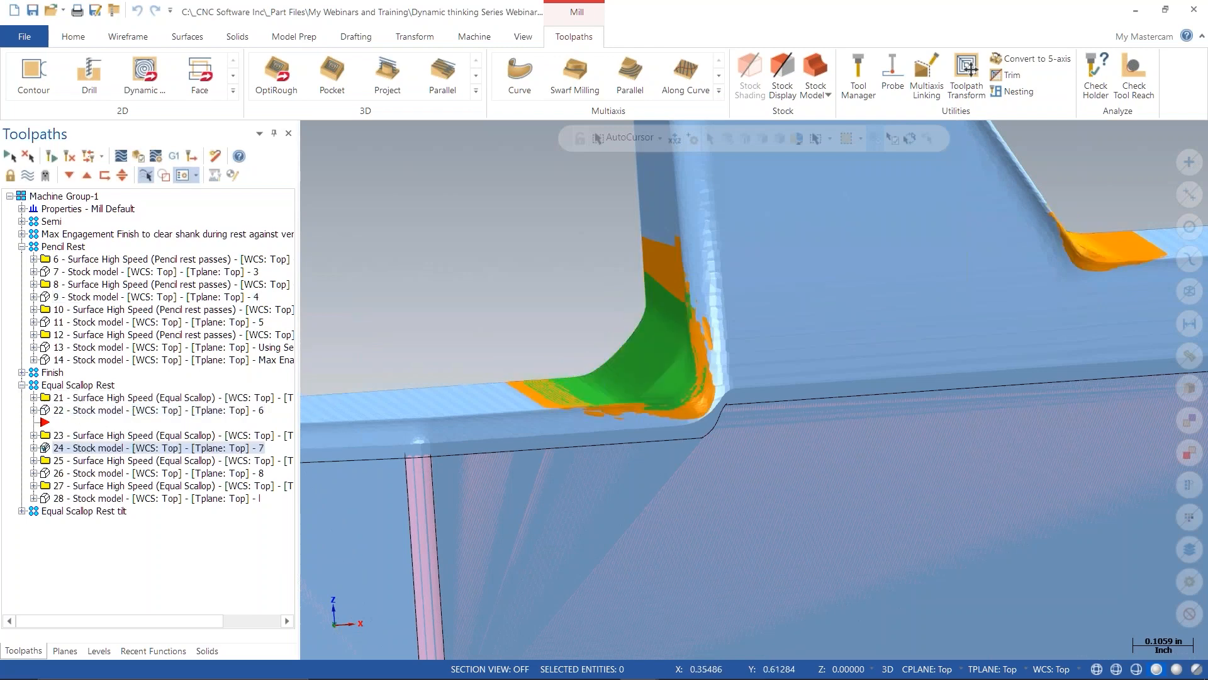
left_click(87, 475)
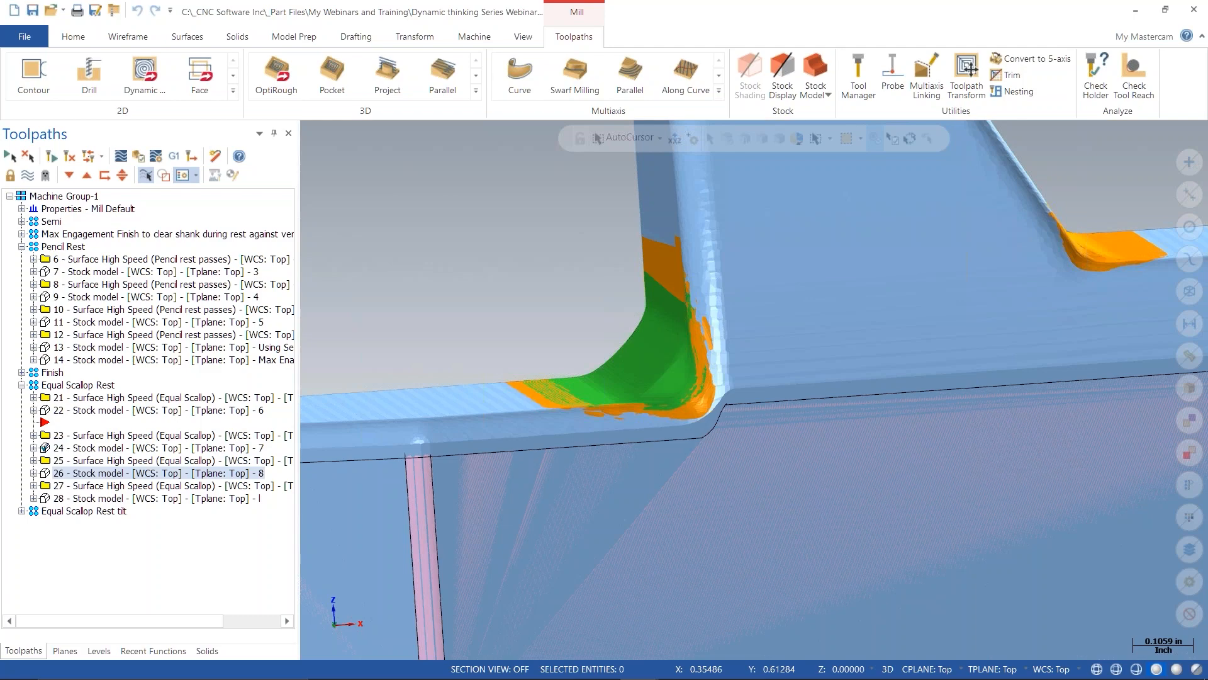
left_click(87, 498)
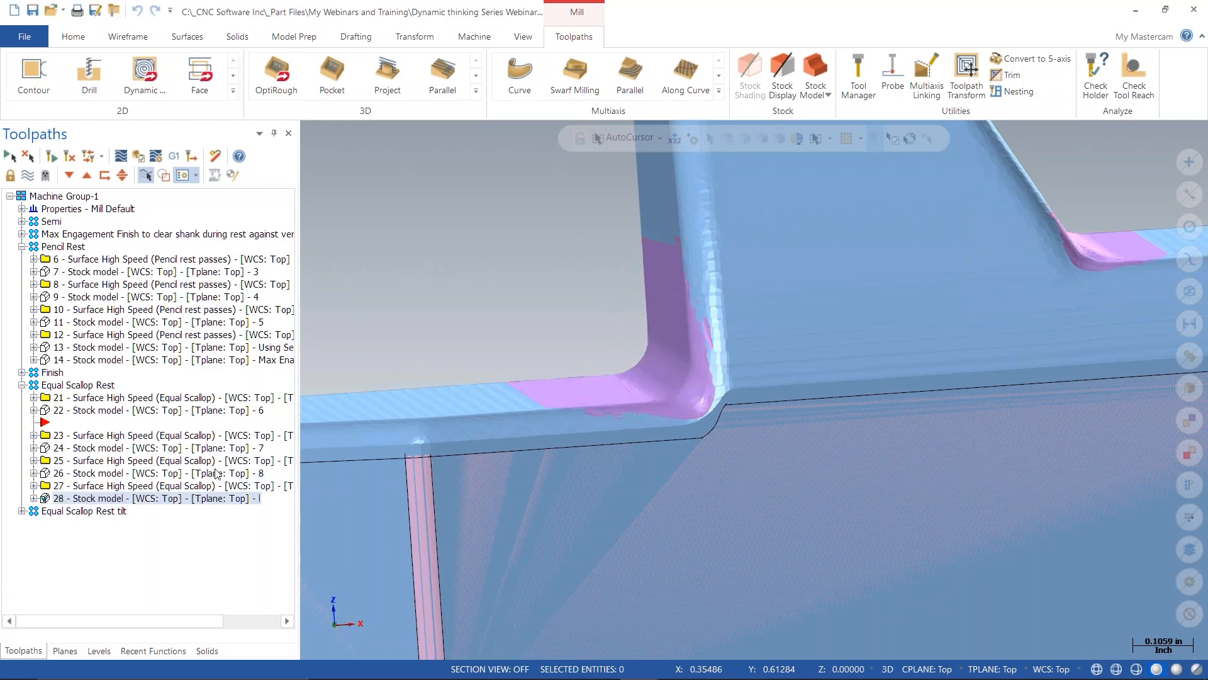
- View stock model operation 28, the toolpath of operation 21 and stock model operation 22 across the whole part
scroll(491, 378, "down", 3)
middle_click_drag(492, 380, 526, 416)
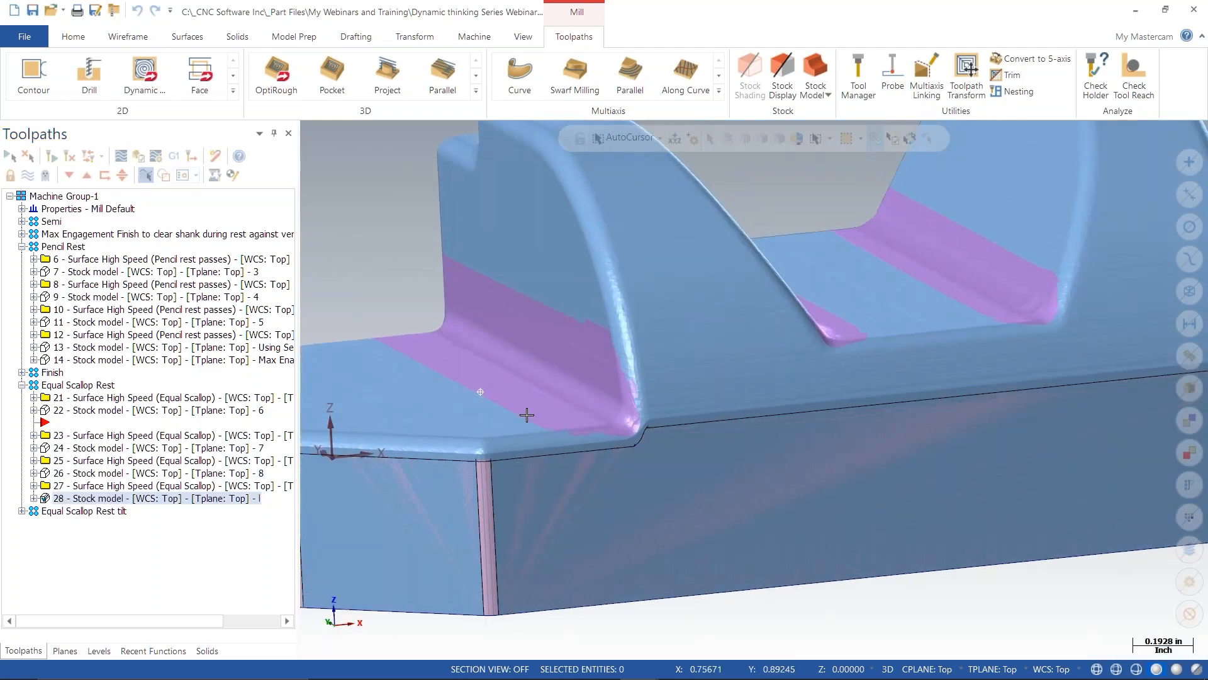
scroll(528, 417, "down", 2)
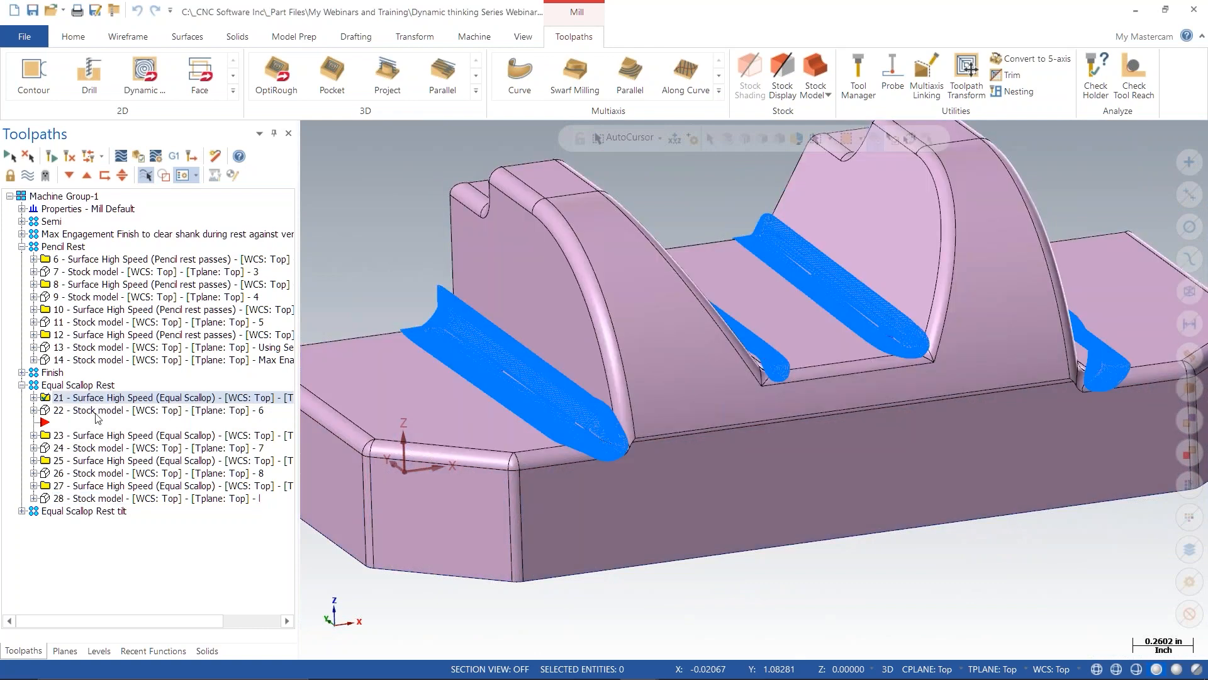
left_click(95, 412)
scroll(501, 431, "down", 2)
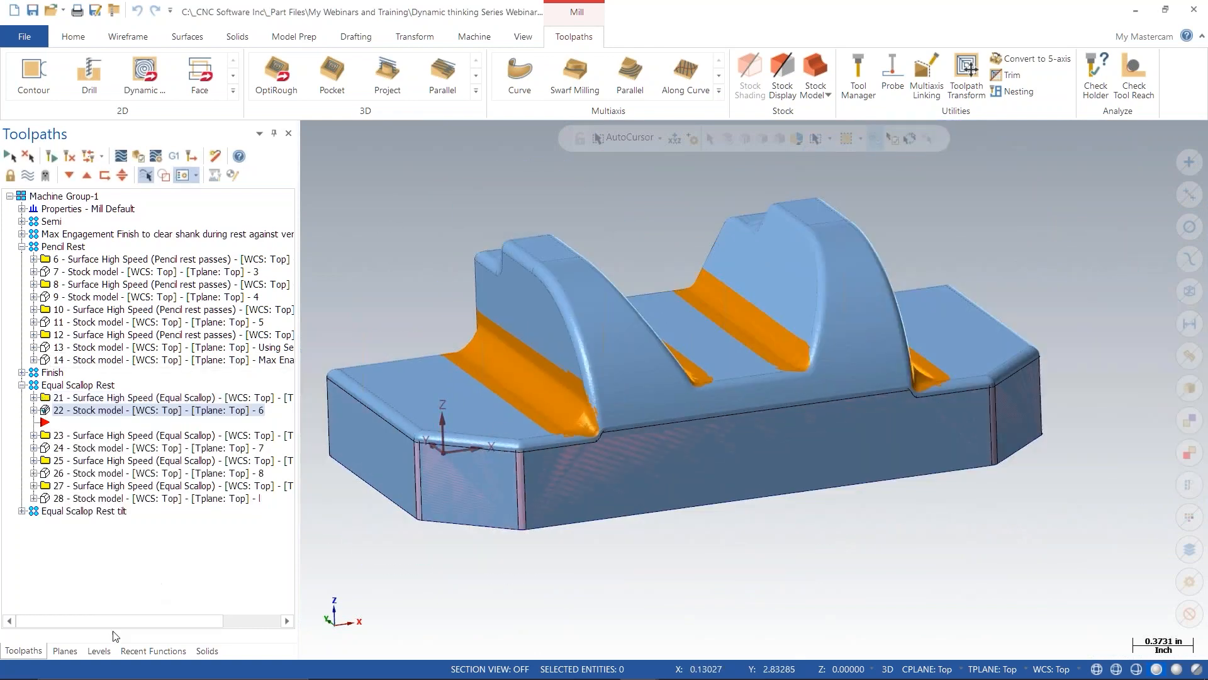
- Show only level 3, stock model mesh, examine the mesh in wireframe display, and select and deselect it
left_click(98, 650)
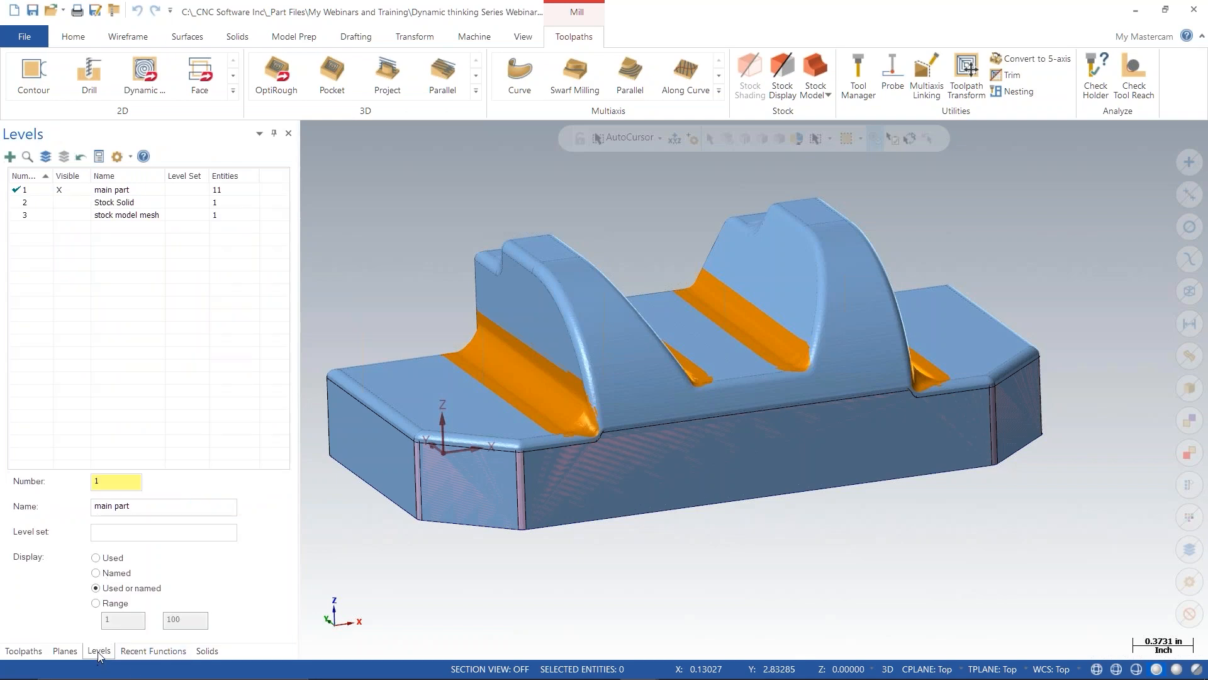
left_click(26, 215)
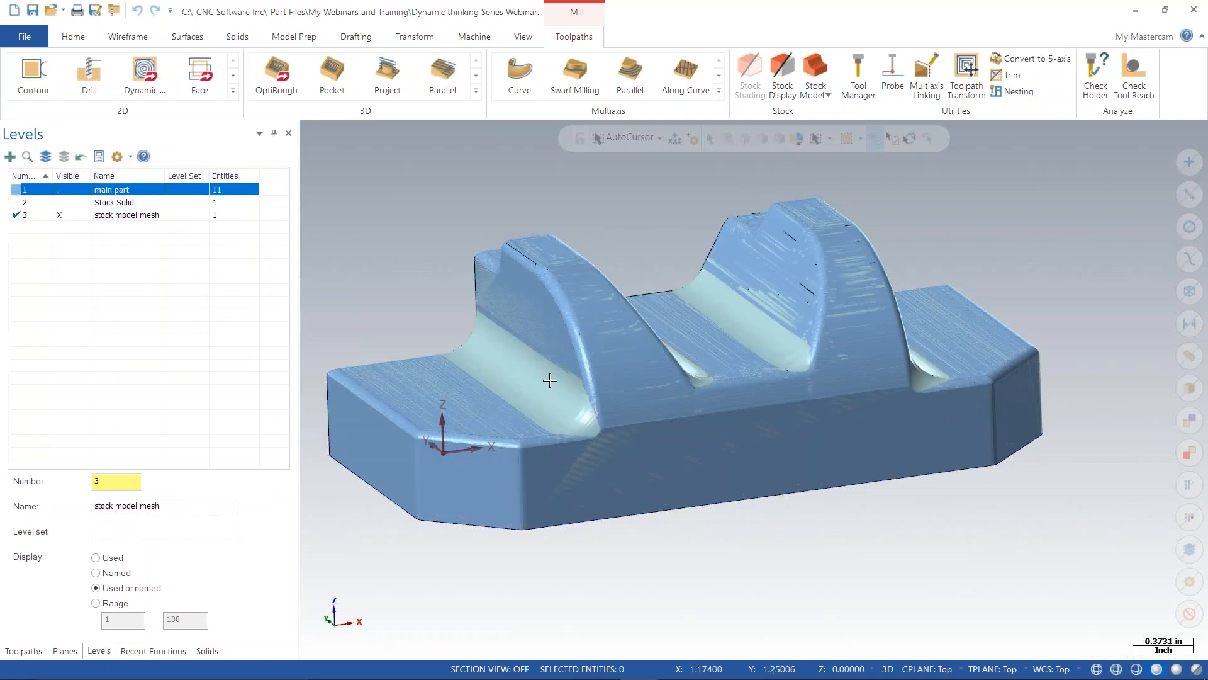
left_click(527, 376)
left_click(527, 376)
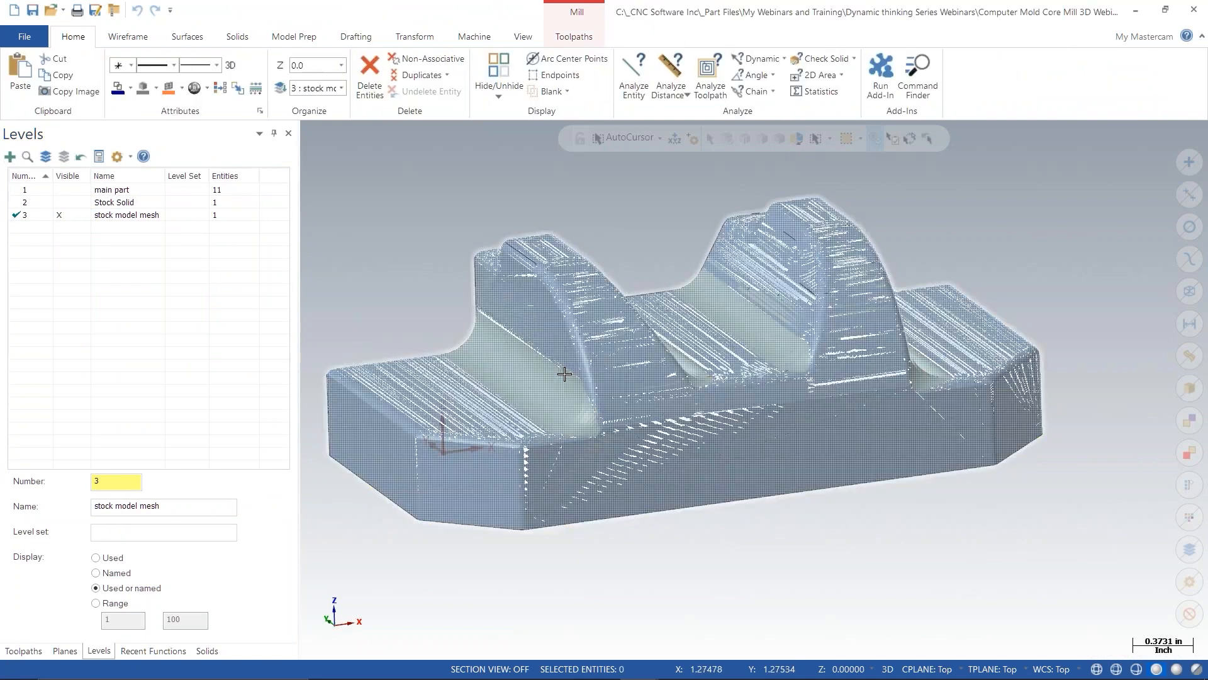
middle_click_drag(565, 374, 632, 370)
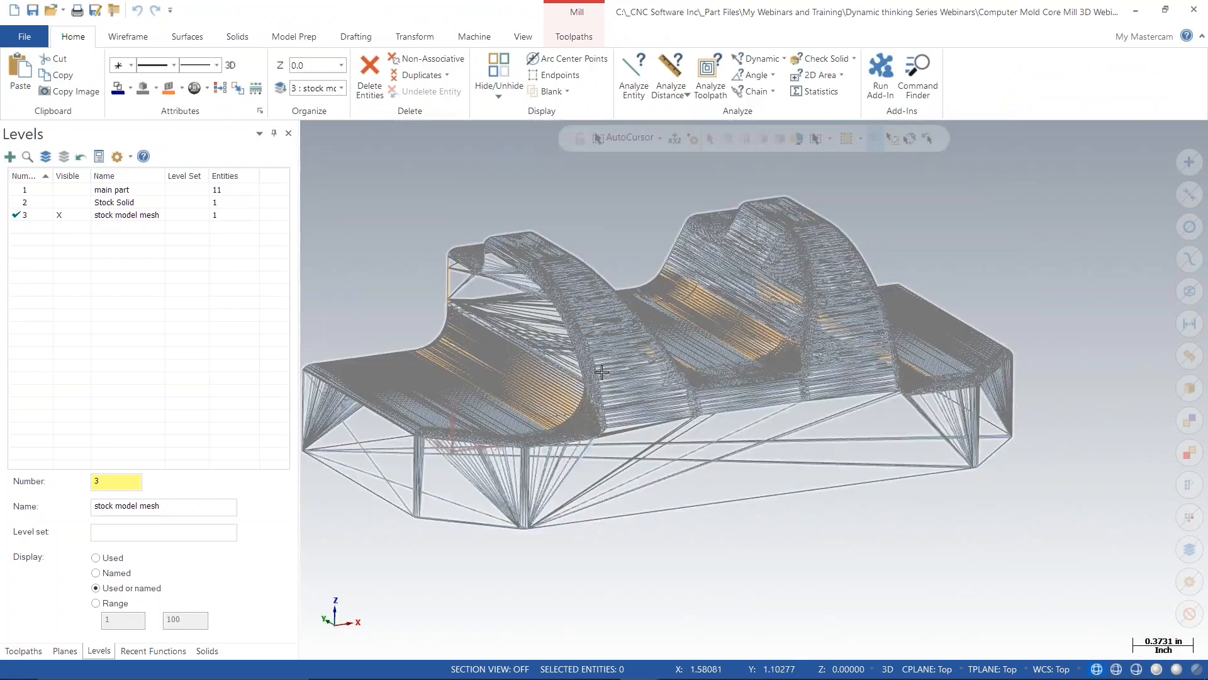
left_click(737, 386)
mouse_move(737, 386)
middle_mouse_down()
mouse_move(795, 323)
mouse_move(623, 491)
mouse_move(612, 486)
mouse_move(716, 418)
mouse_move(688, 364)
mouse_move(625, 475)
mouse_move(680, 363)
mouse_move(636, 402)
mouse_move(654, 400)
middle_mouse_up()
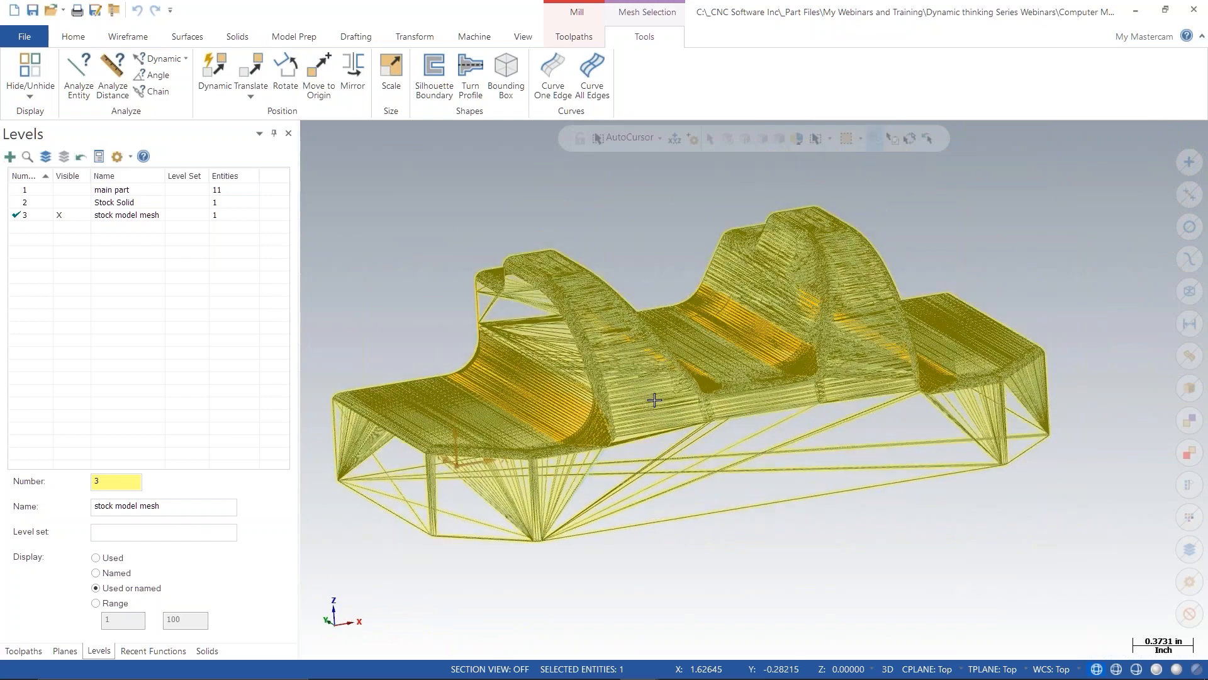
key("Escape")
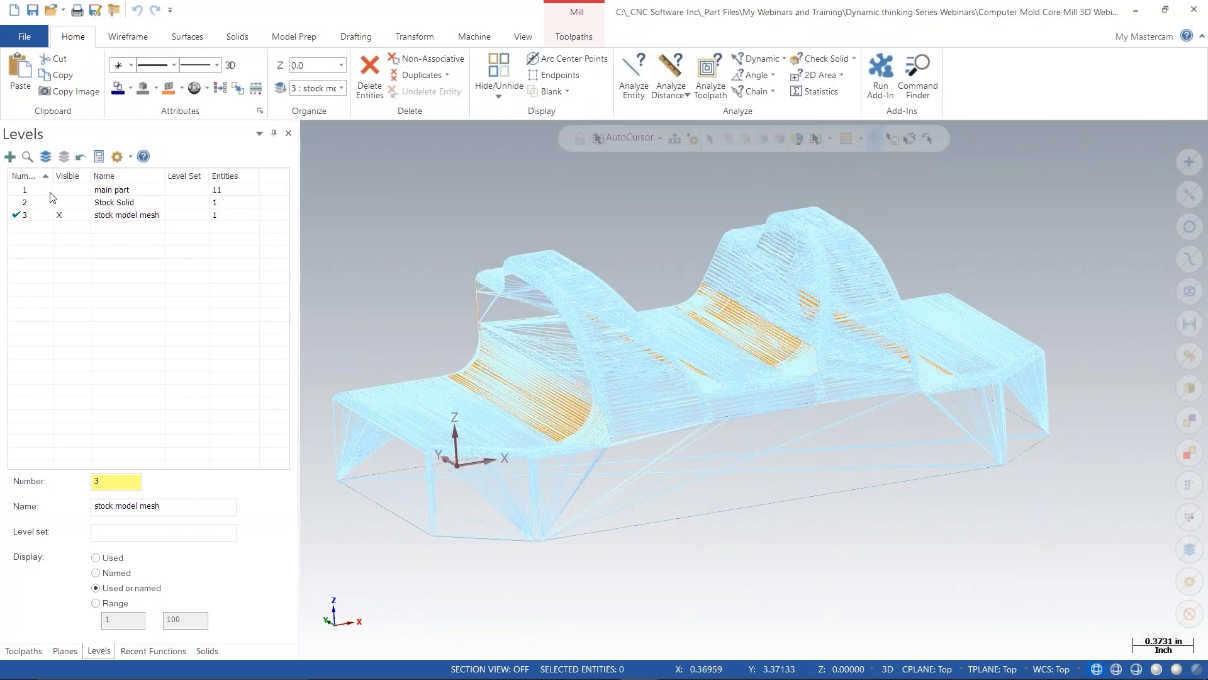
- Return to the main part level, display stock model operation 3, and view its Stock Model Convert to PMesh command without running it
left_click(24, 651)
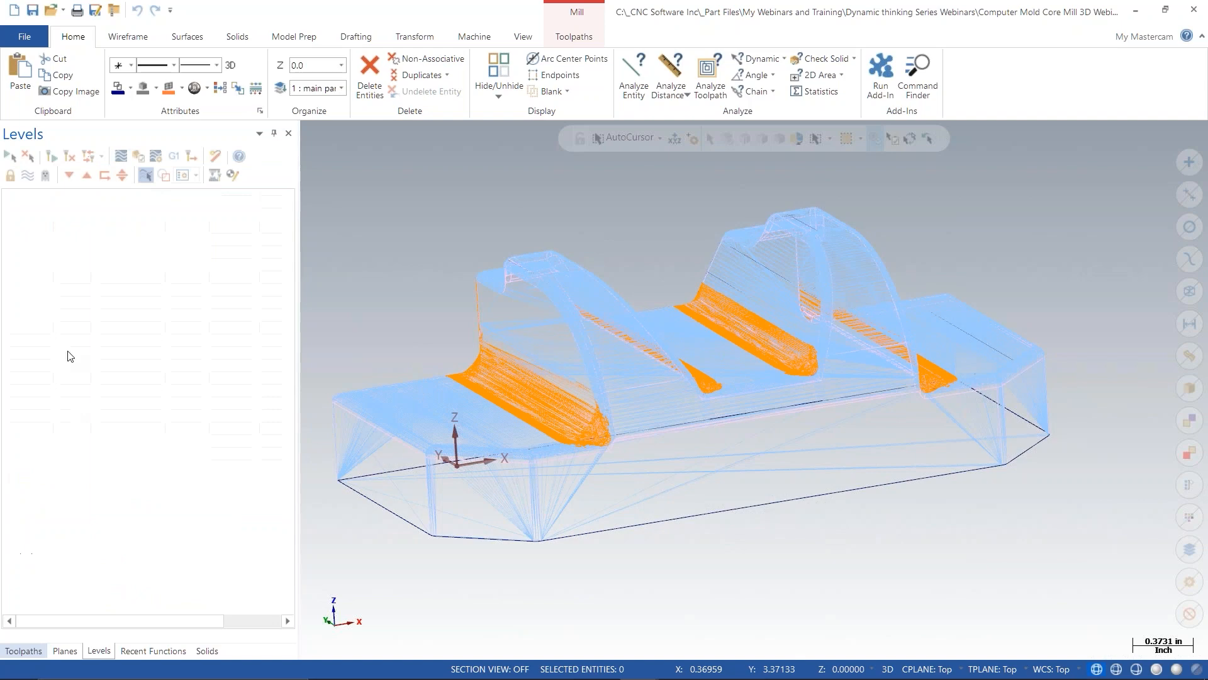
left_click(22, 220)
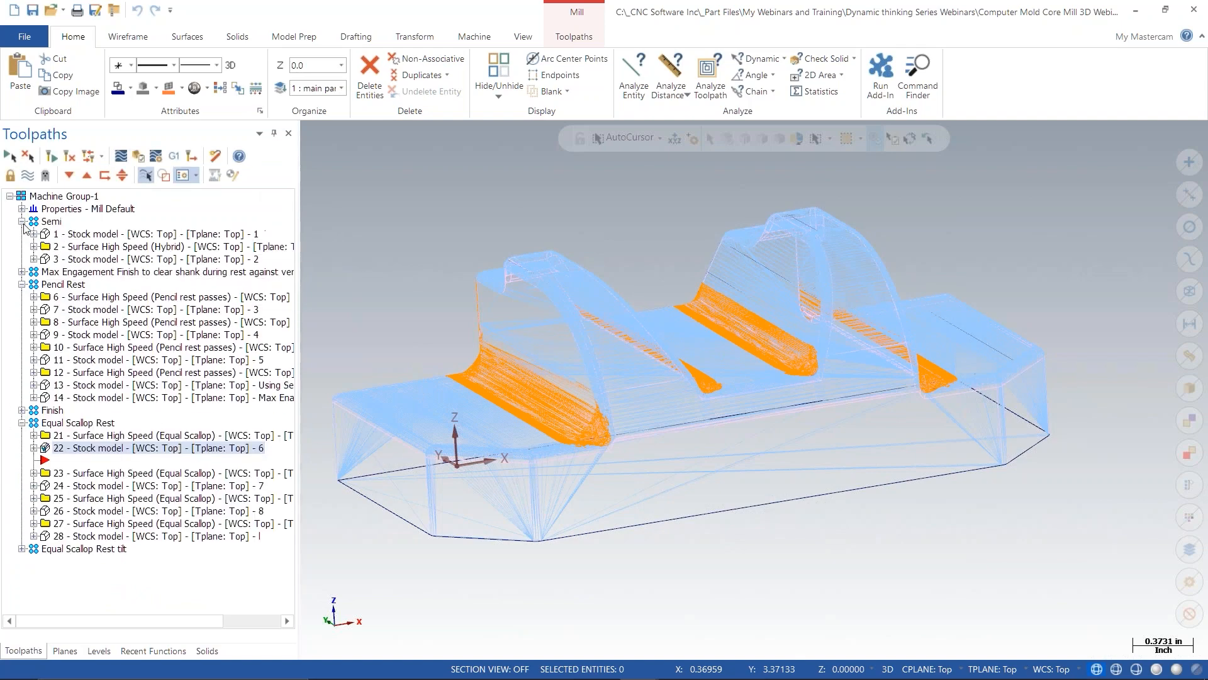
left_click(93, 261)
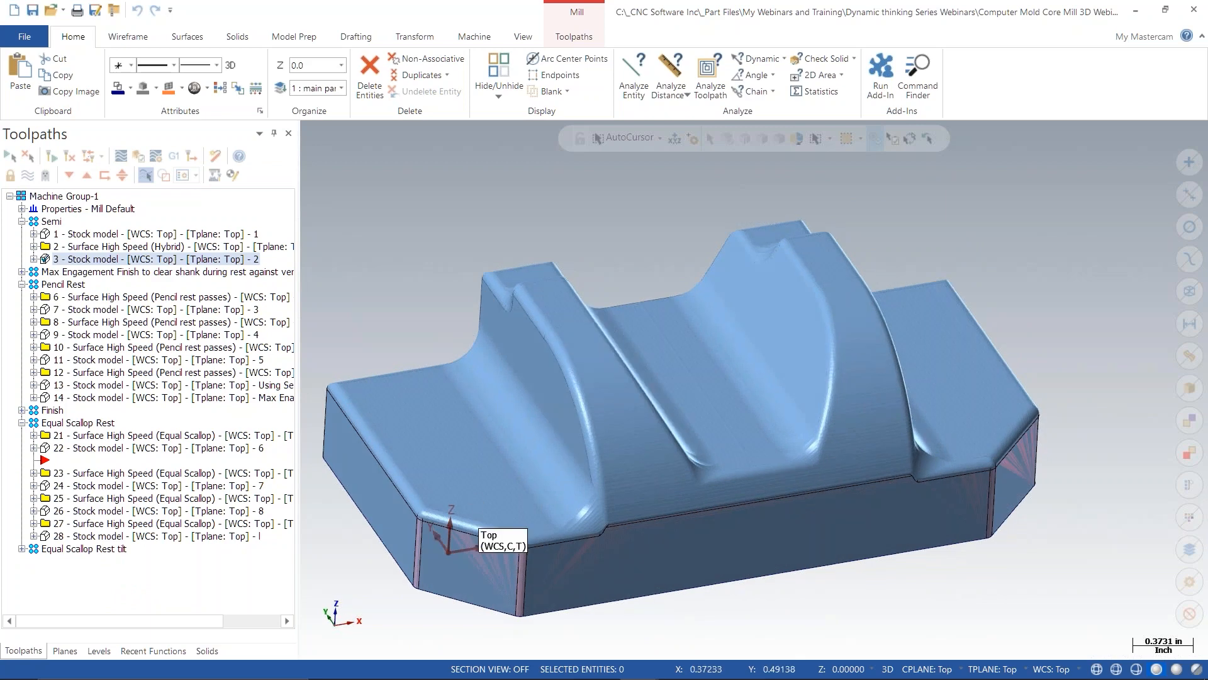
right_click(176, 263)
mouse_move(226, 267)
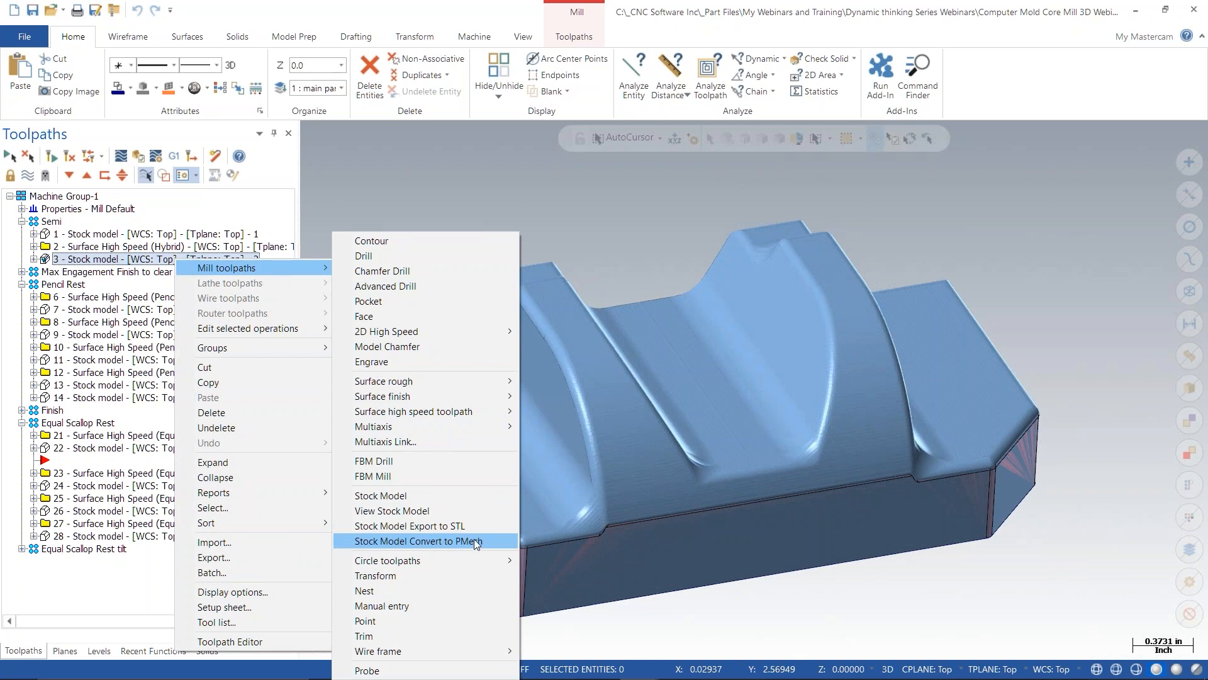
left_click(640, 242)
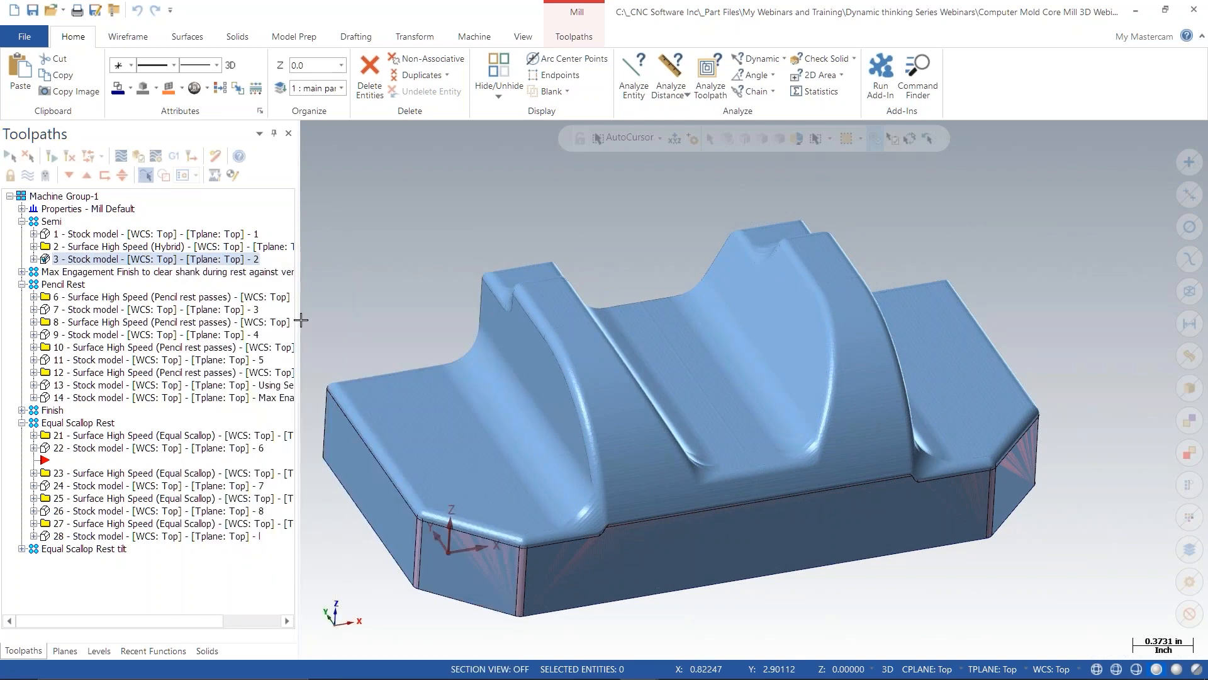
- Make level 3, stock model mesh, the active level with main part also visible, and return to the toolpath list
left_click(99, 651)
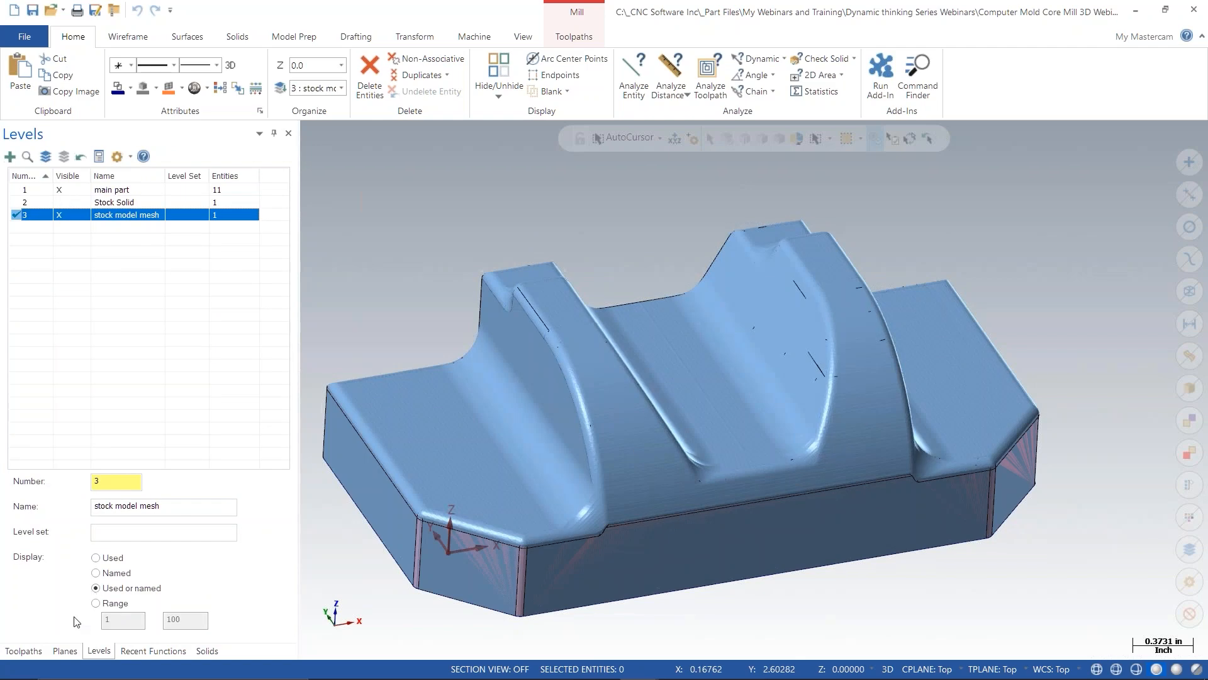
left_click(23, 651)
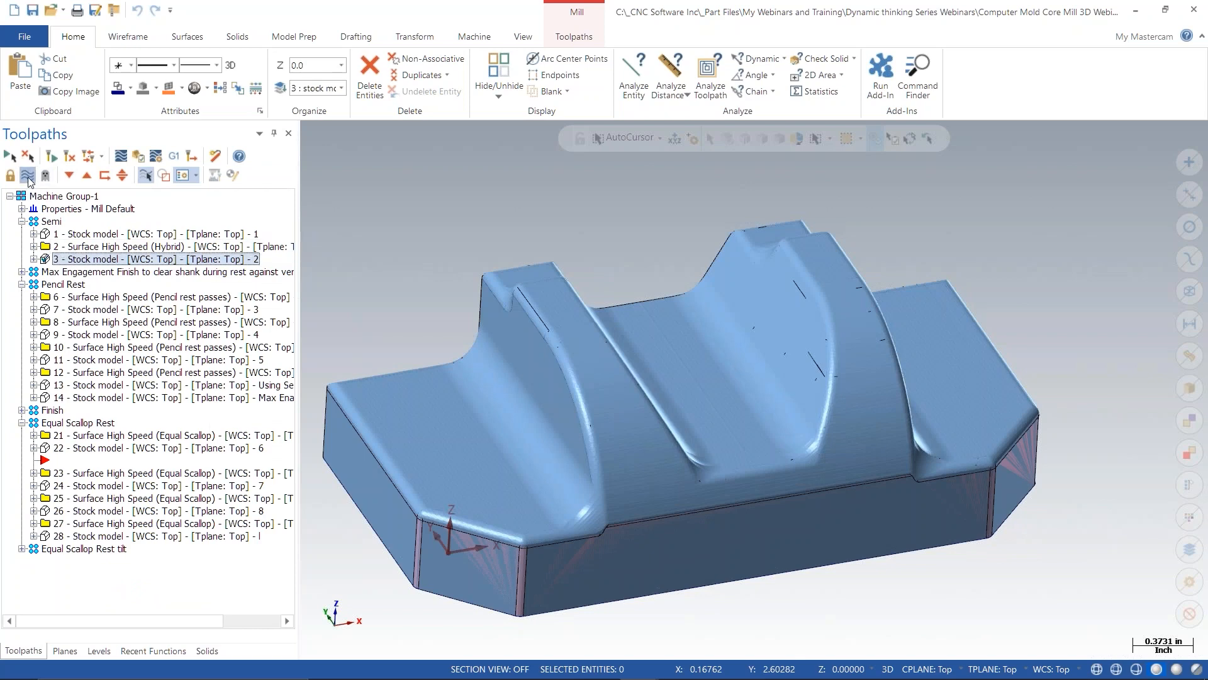
middle_click_drag(542, 360, 548, 413)
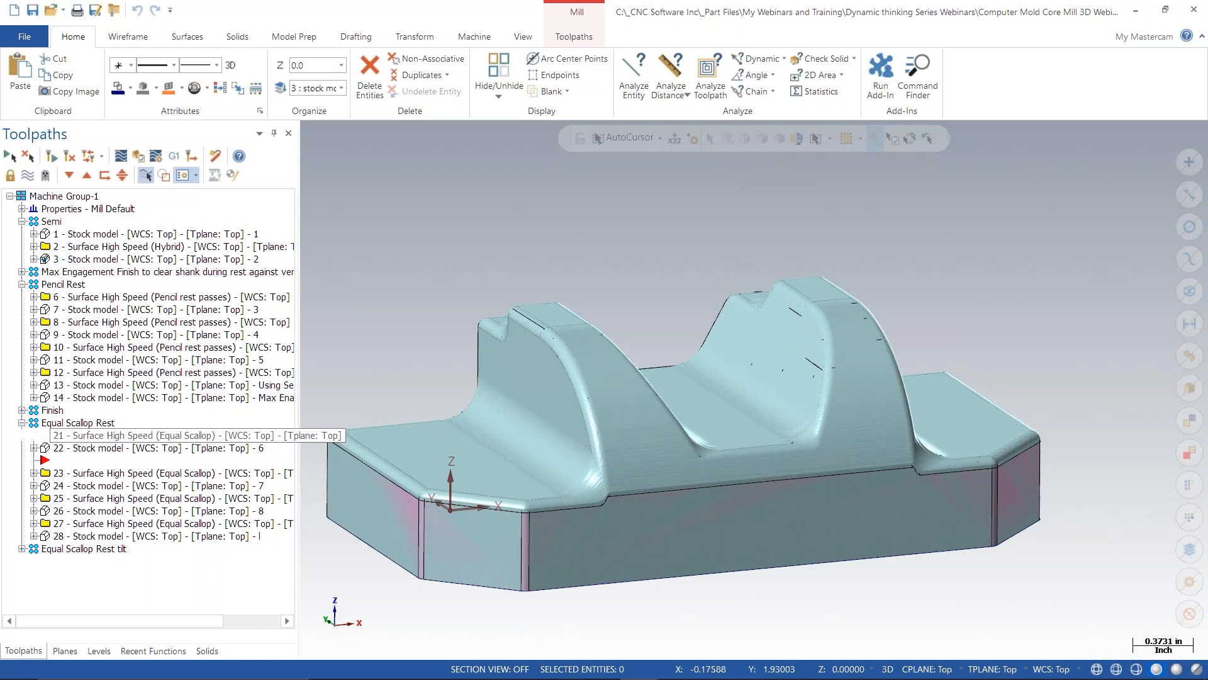
- Review the machining and avoidance geometry of Equal Scallop operation 21, and close its parameters without saving changes
left_click(74, 439)
left_click(34, 436)
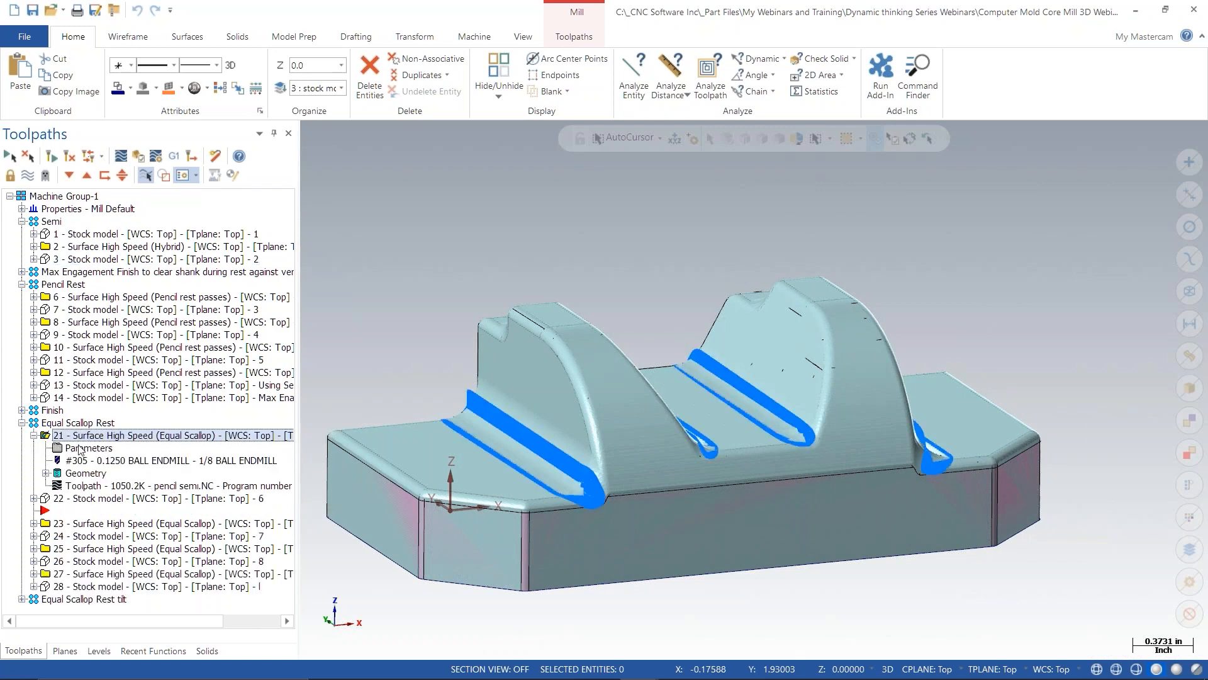
left_click(89, 448)
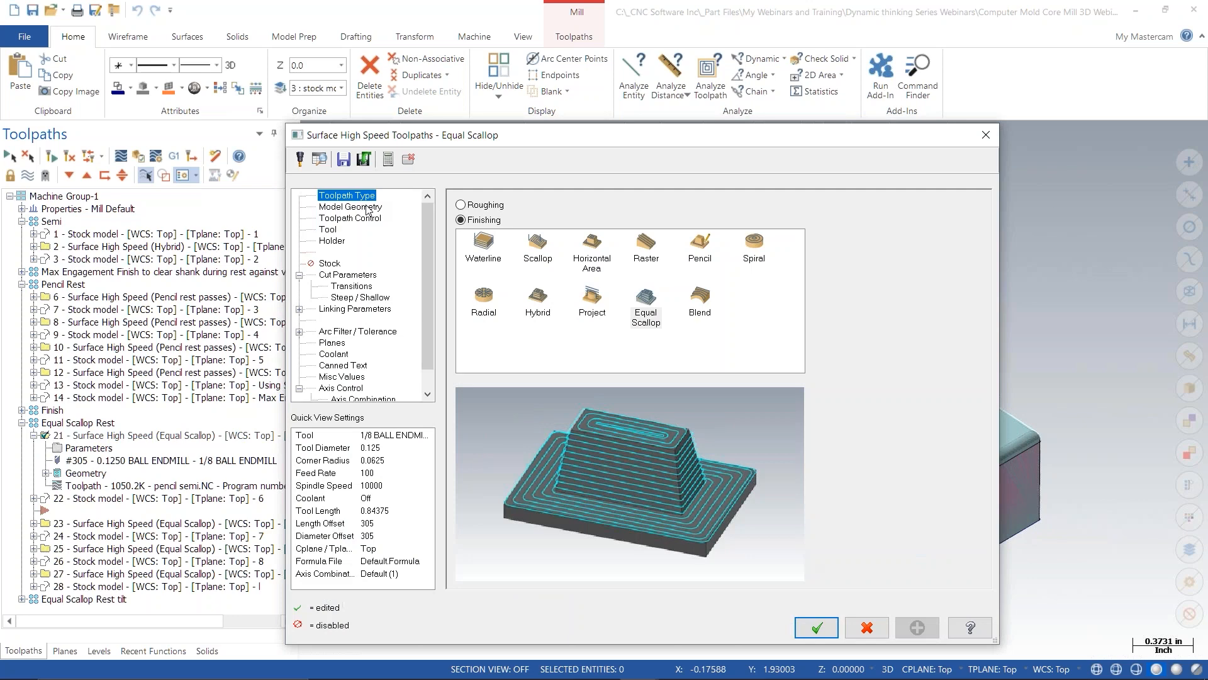
left_click(350, 207)
left_click_drag(782, 144, 401, 82)
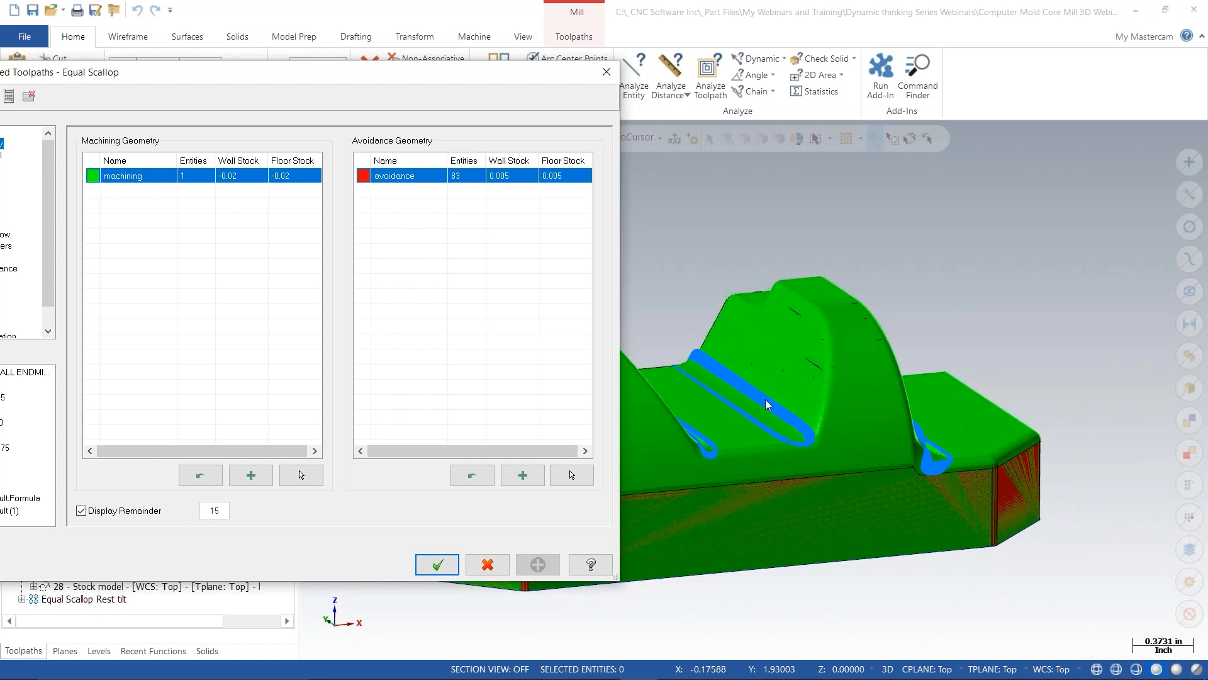
left_click(487, 564)
- Make level 1, main part, active with the stock model mesh level hidden, and return to the toolpath list
left_click(99, 651)
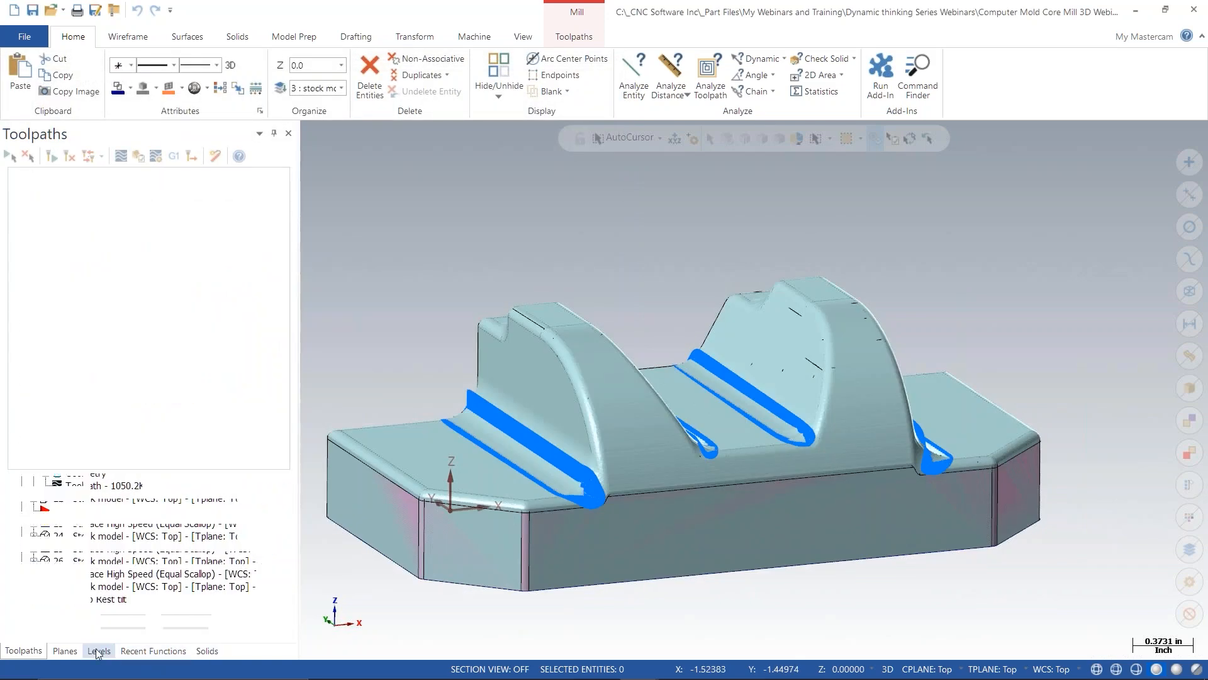
left_click(19, 190)
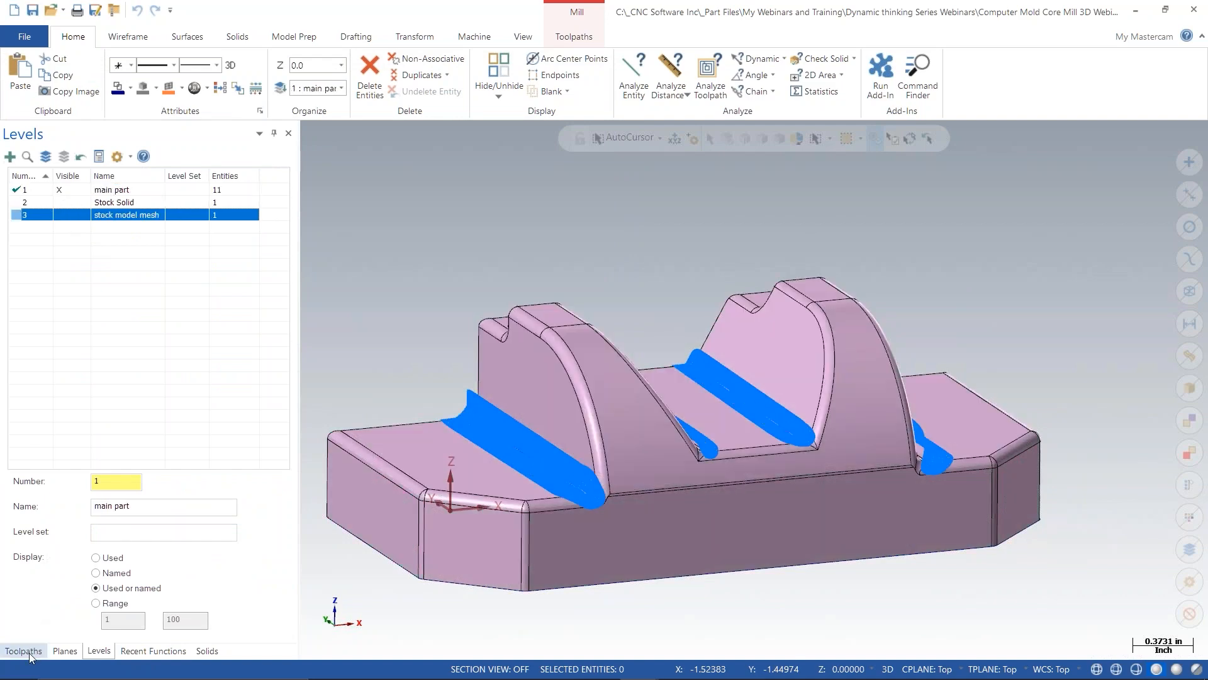
left_click(25, 650)
- Select the main part solid and display stock model operation 3 over it
left_click(627, 417)
mouse_move(754, 253)
middle_mouse_down()
mouse_move(747, 300)
mouse_move(760, 258)
middle_mouse_up()
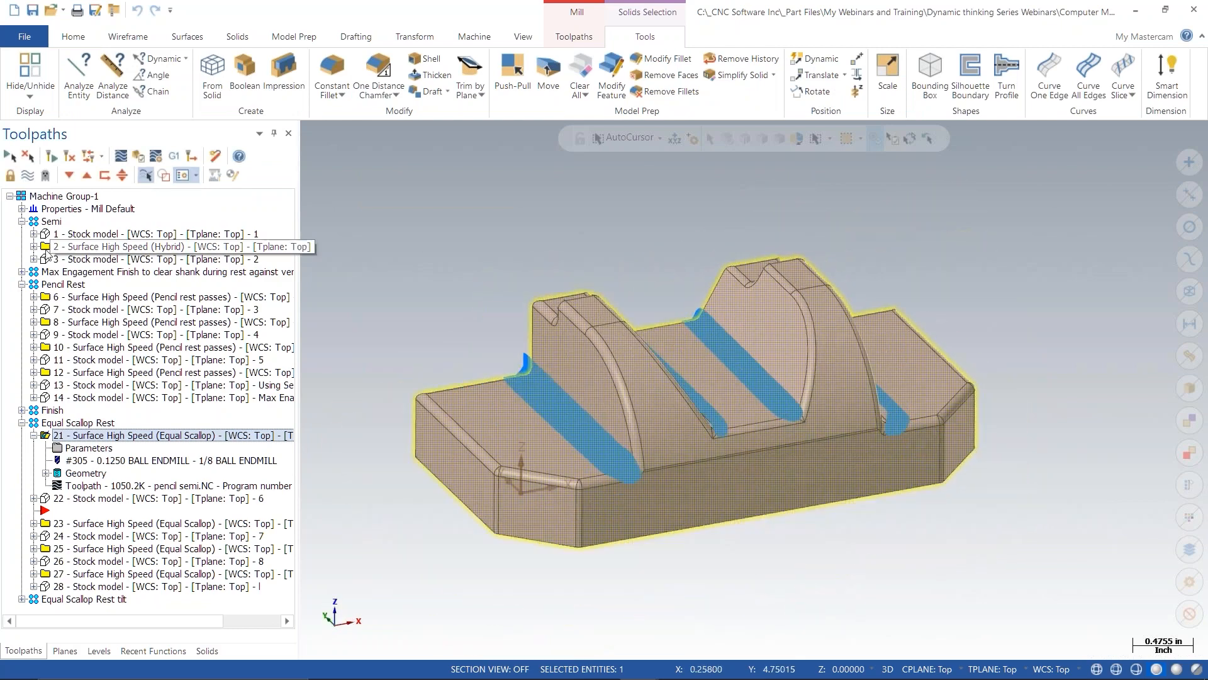
left_click(86, 260)
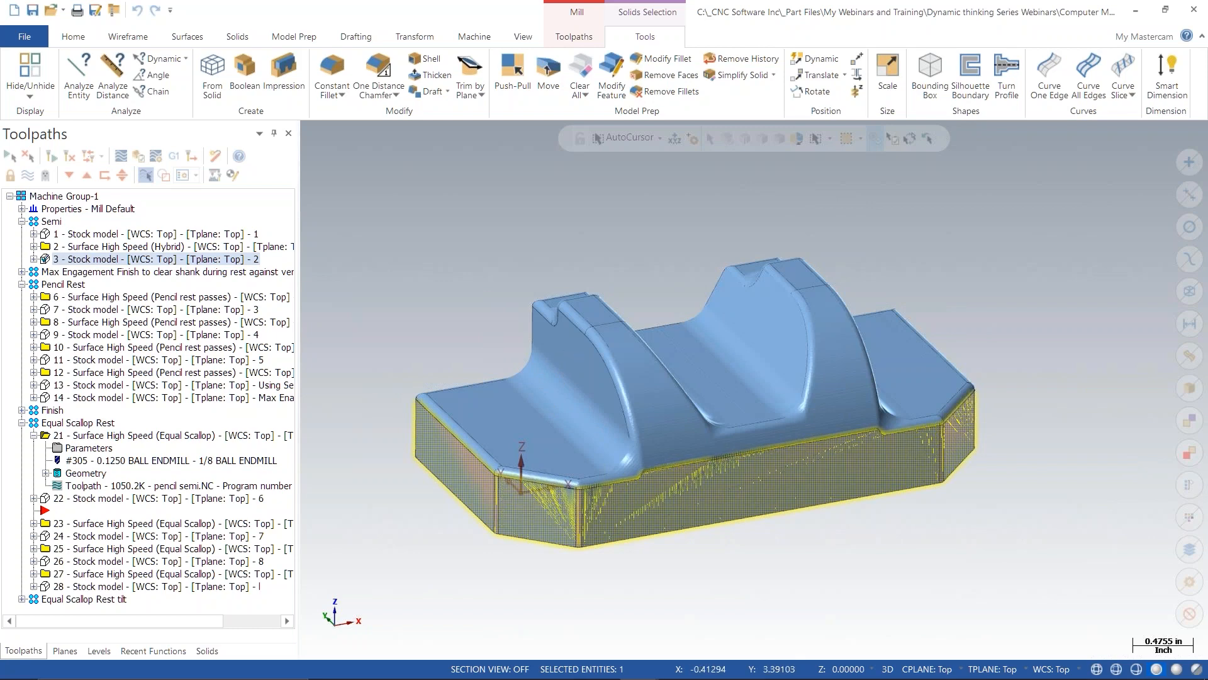
- Collapse operation 21, review the machining and avoidance geometry of Equal Scallop operation 23, and close its parameters without saving changes
left_click(33, 436)
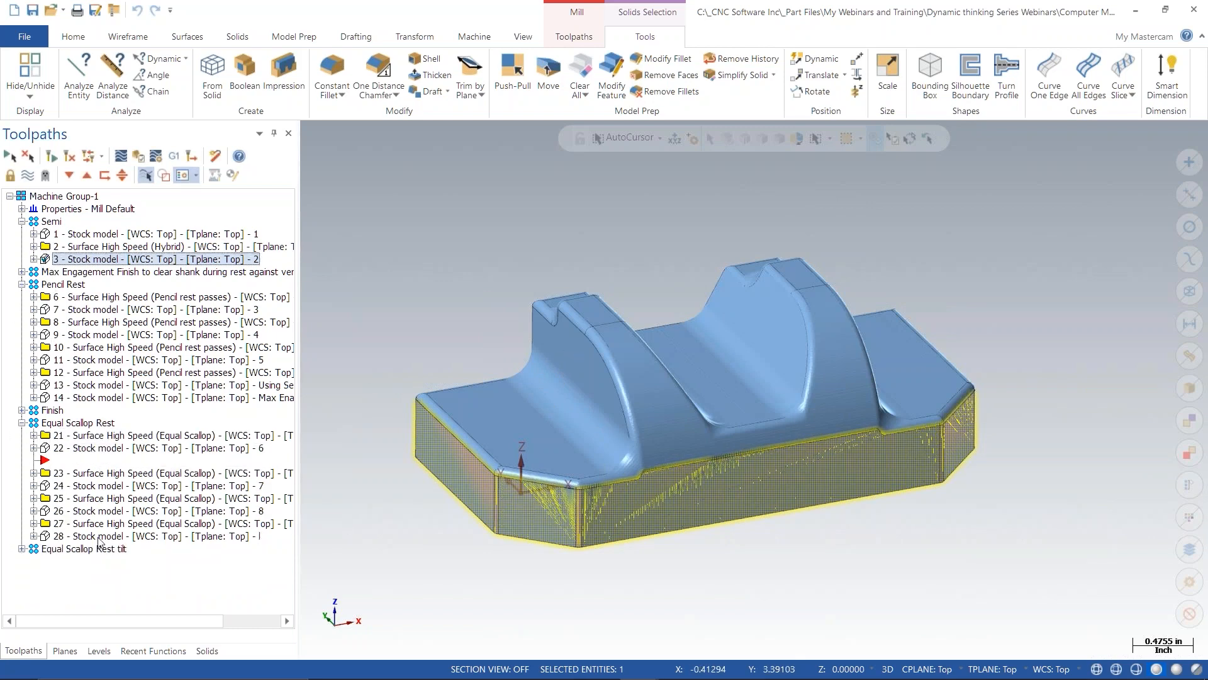
left_click(34, 473)
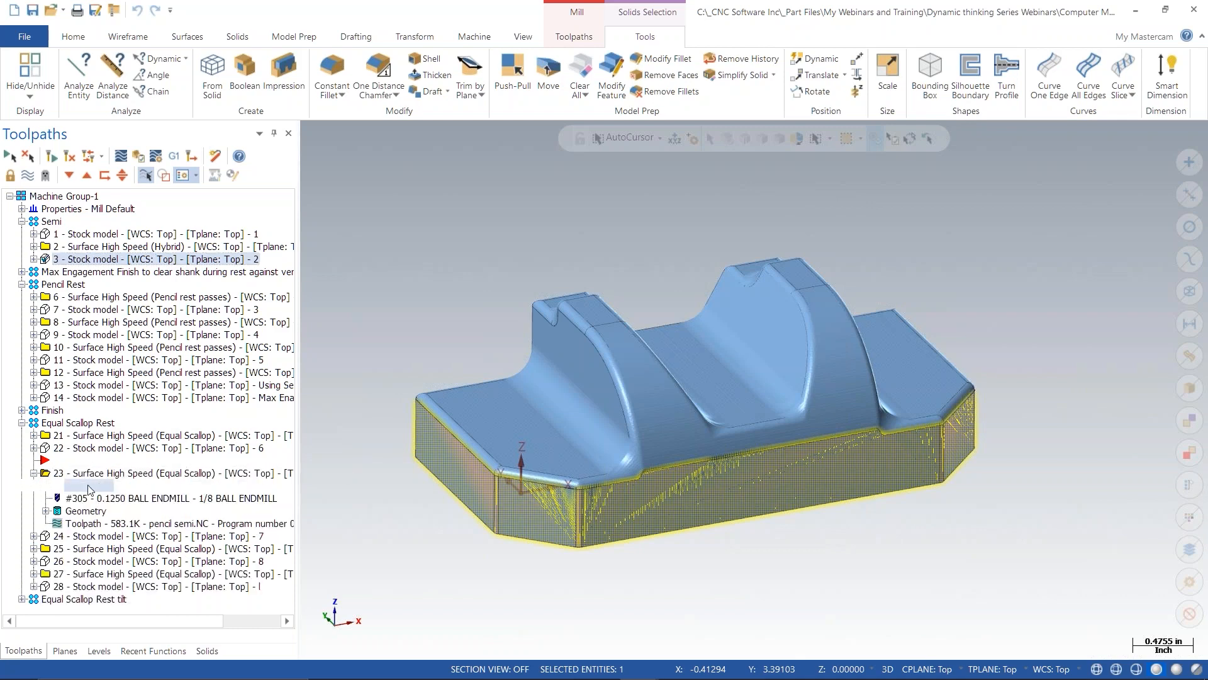
left_click(101, 460)
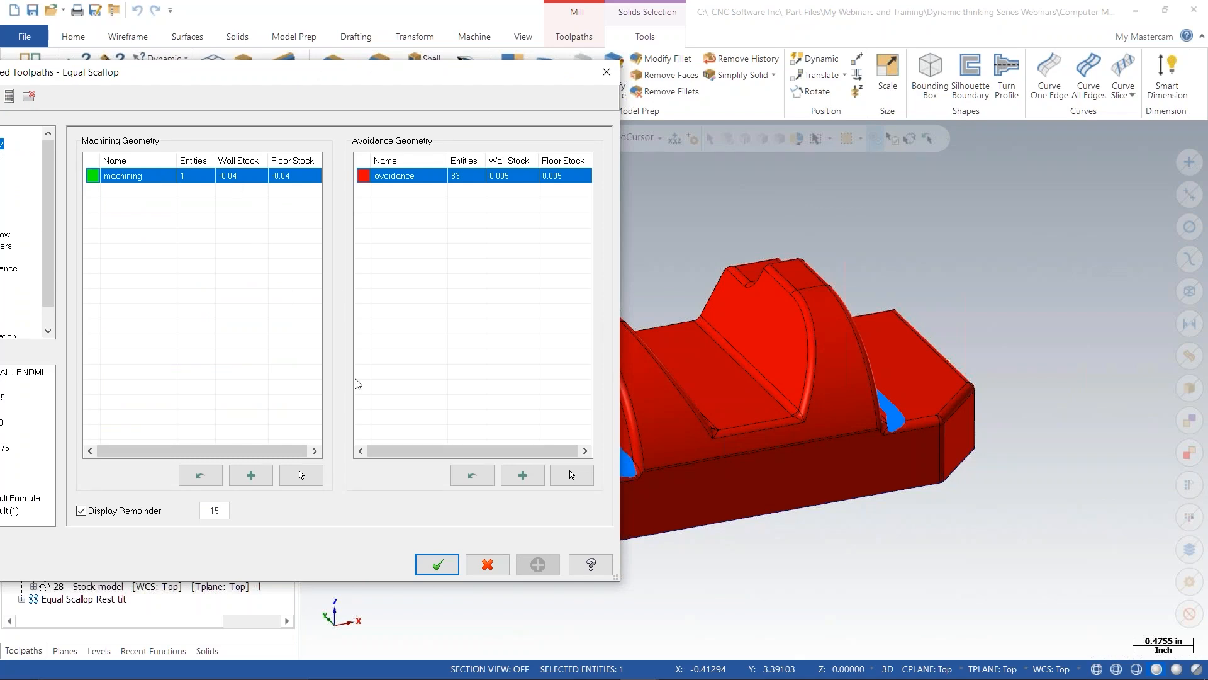
left_click(488, 565)
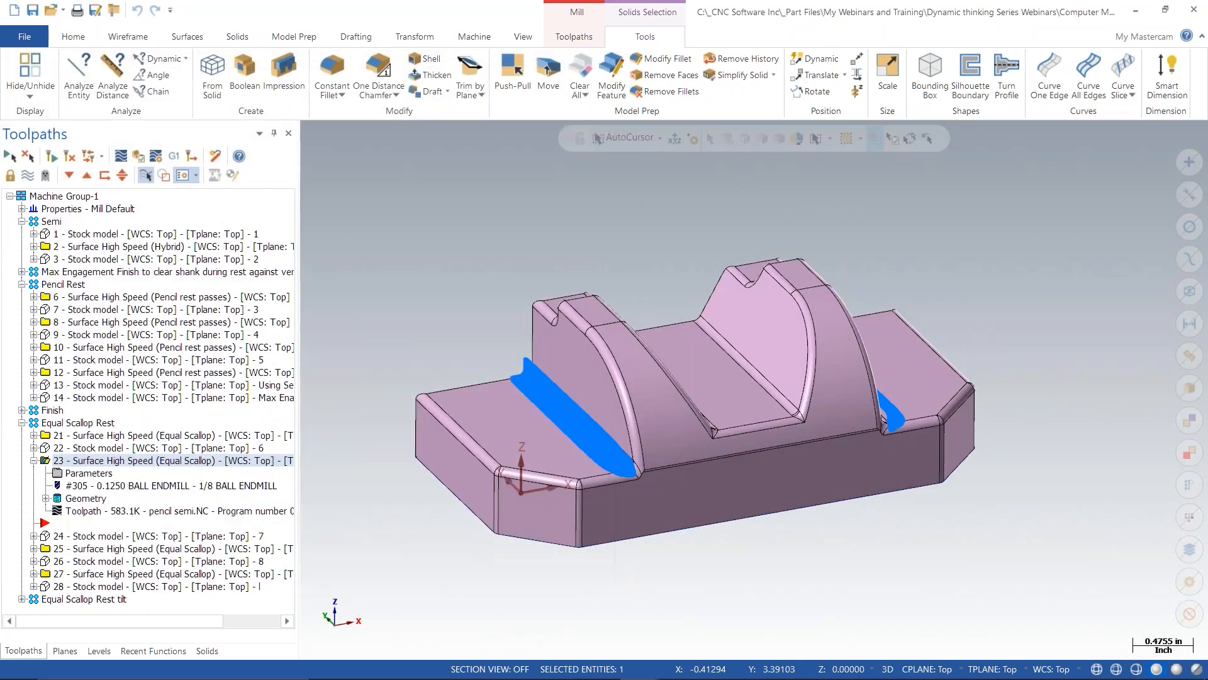
- Examine the toolpath passes of Equal Scallop operation 23 up close at the front corner fillet
scroll(569, 470, "up", 8)
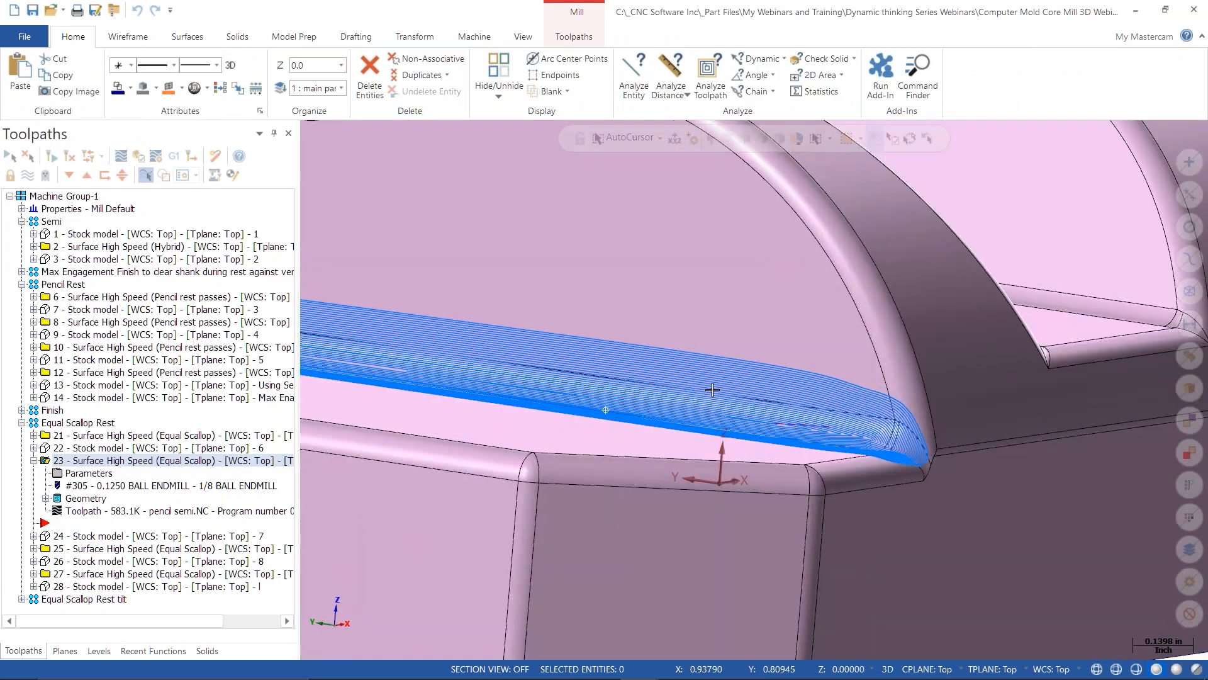
scroll(713, 390, "up", 6)
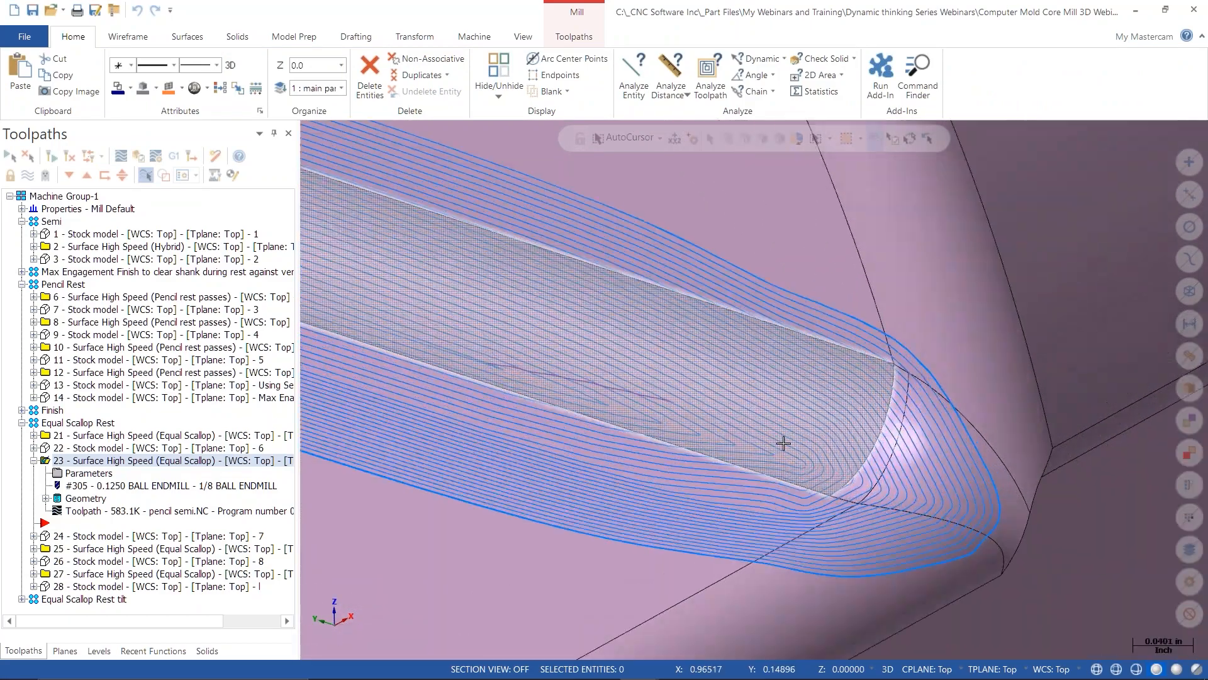
mouse_move(784, 444)
middle_mouse_down()
mouse_move(901, 500)
mouse_move(779, 496)
mouse_move(801, 523)
mouse_move(837, 452)
middle_mouse_up()
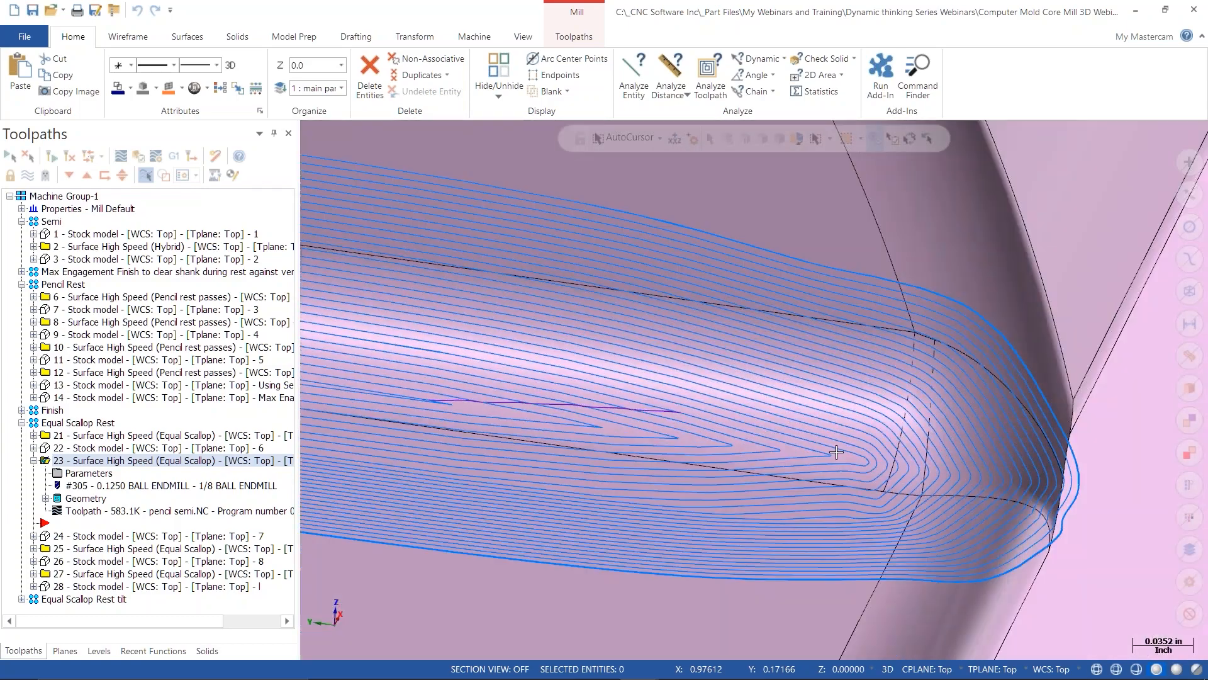
- Collapse Equal Scallop operation 23 and display the toolpath of Equal Scallop operation 25 on the whole part
scroll(837, 452, "down", 10)
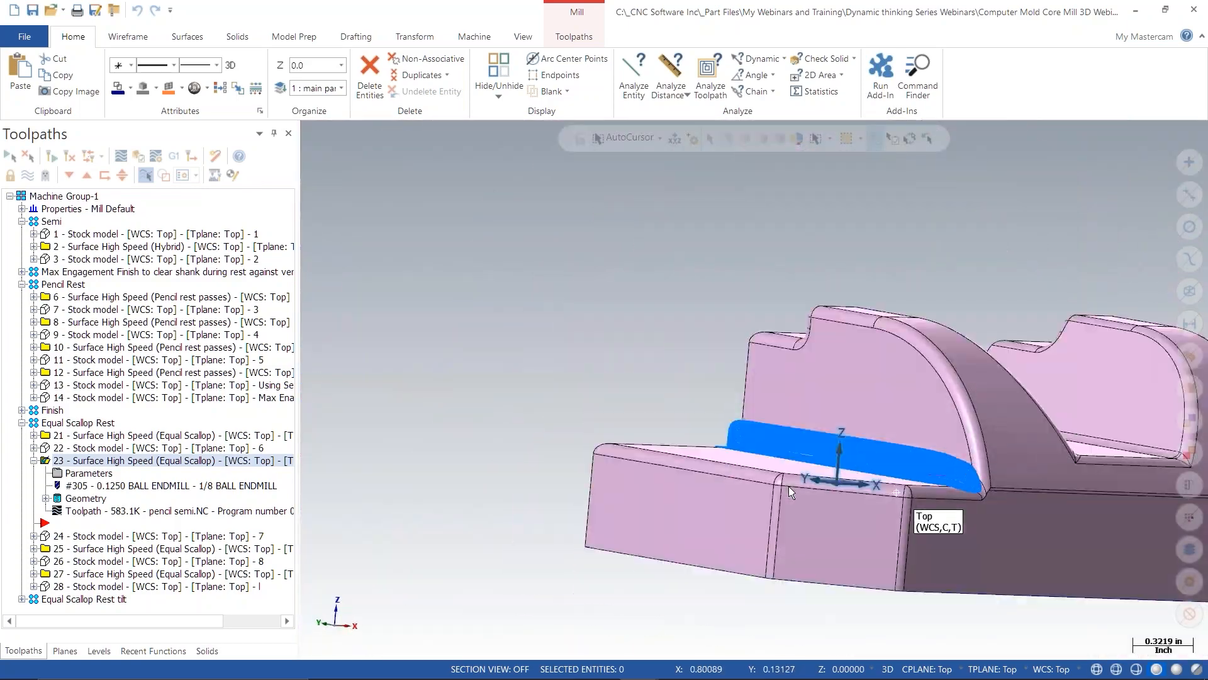
middle_click_drag(790, 493, 781, 532)
scroll(485, 397, "down", 5)
scroll(756, 386, "up", 4)
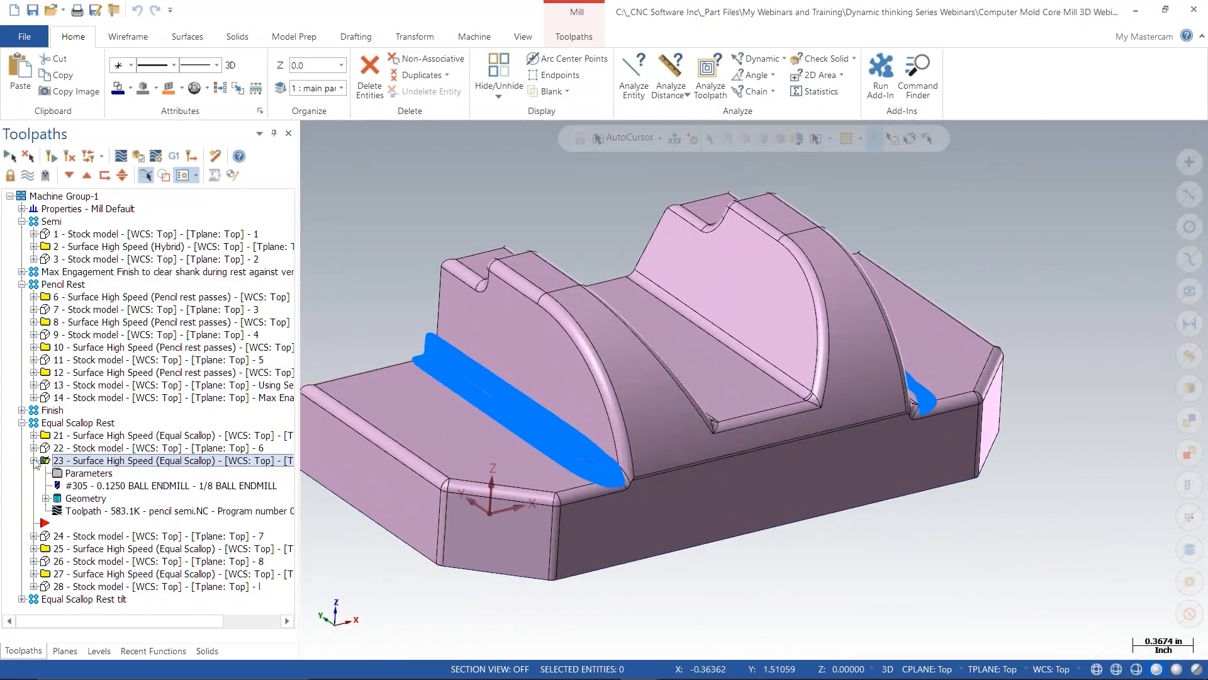
left_click(34, 461)
left_click(85, 498)
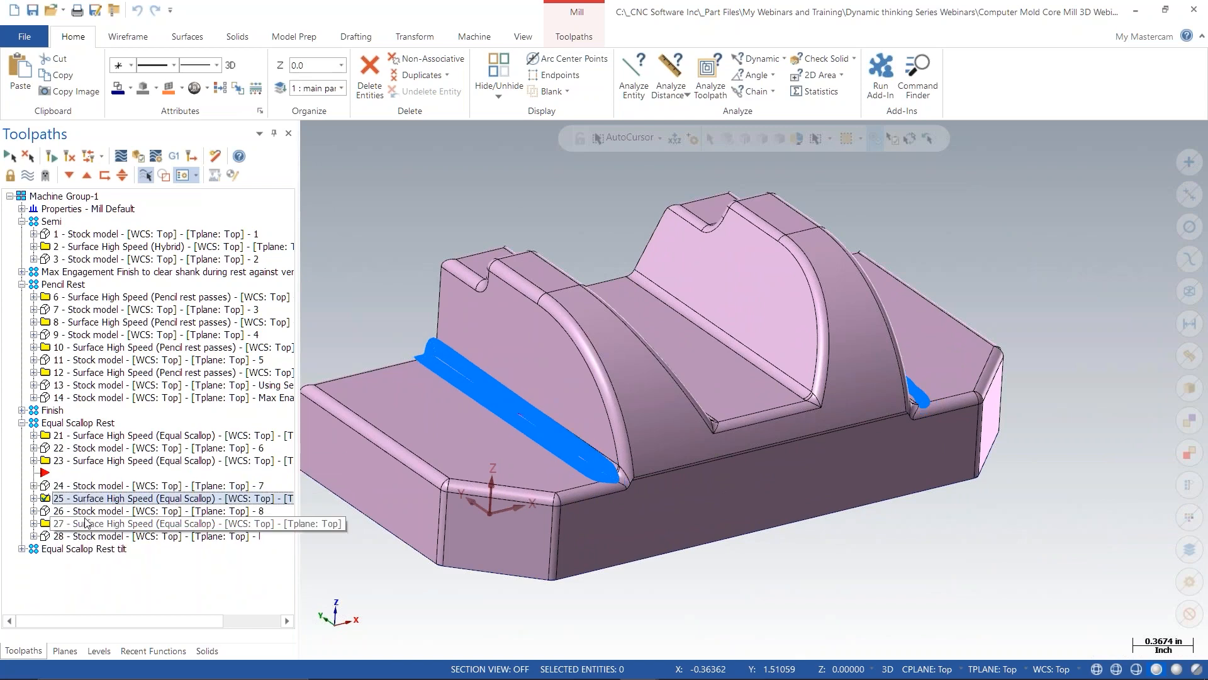
- Run the Equal Scallop Rest group in Verify and watch the fillets being machined from both sides of the part
left_click(88, 423)
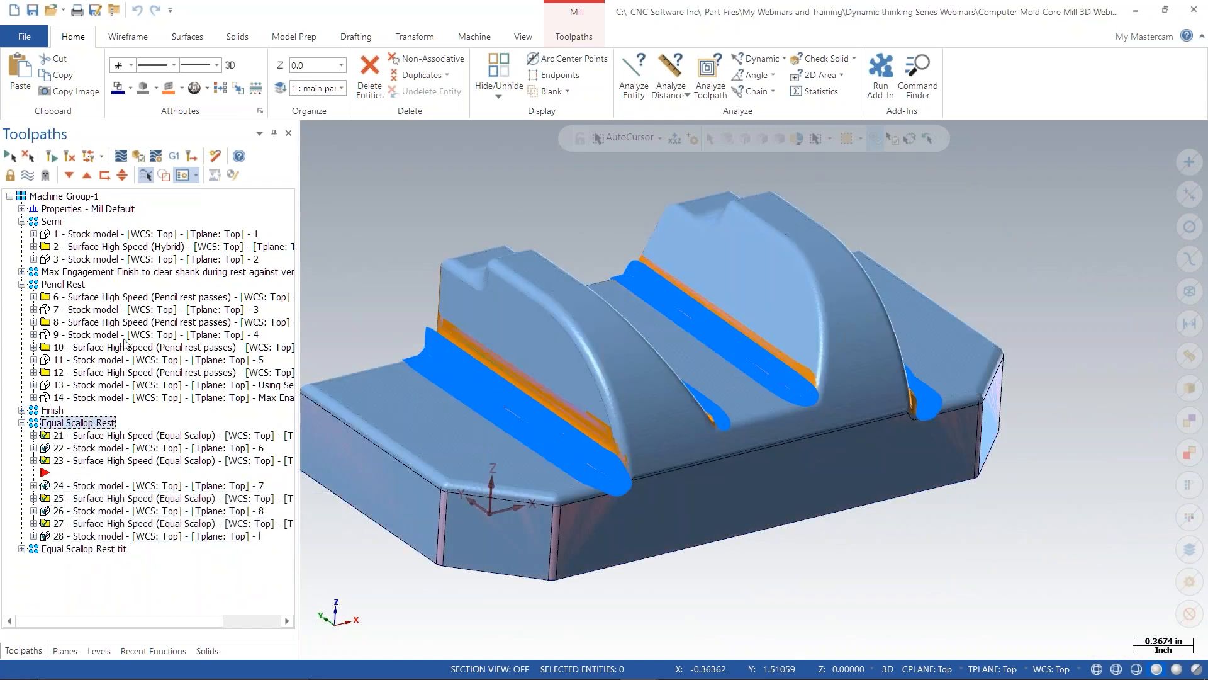
left_click(145, 174)
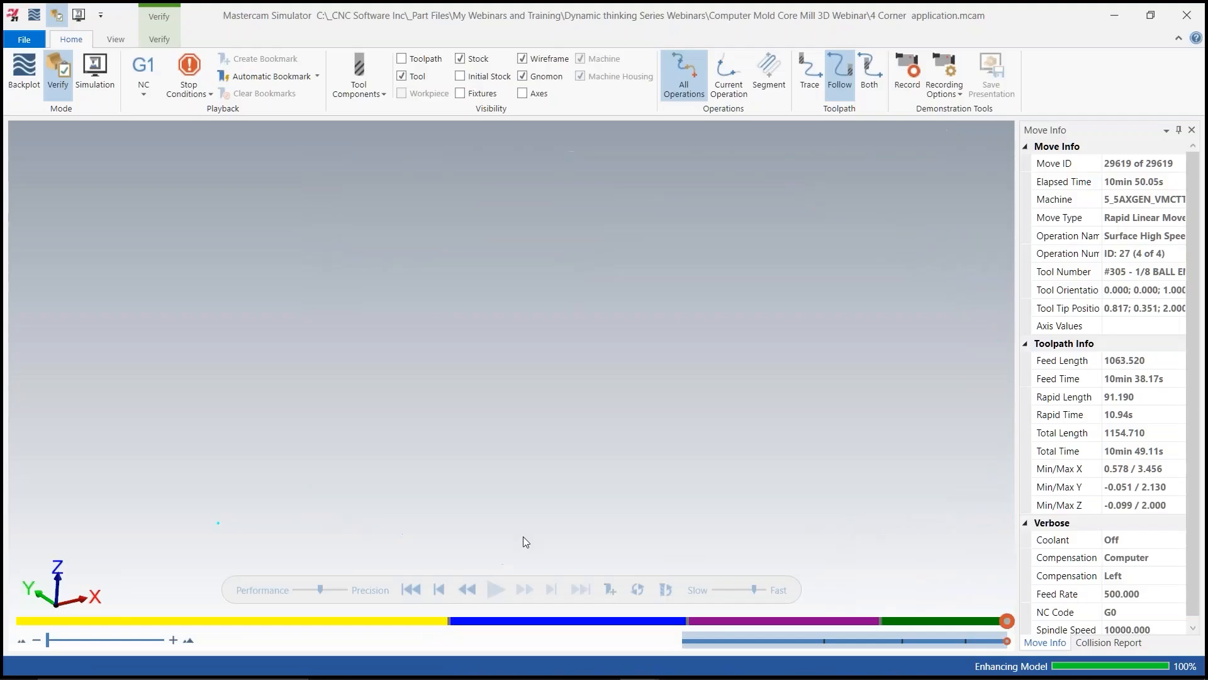
left_click(495, 590)
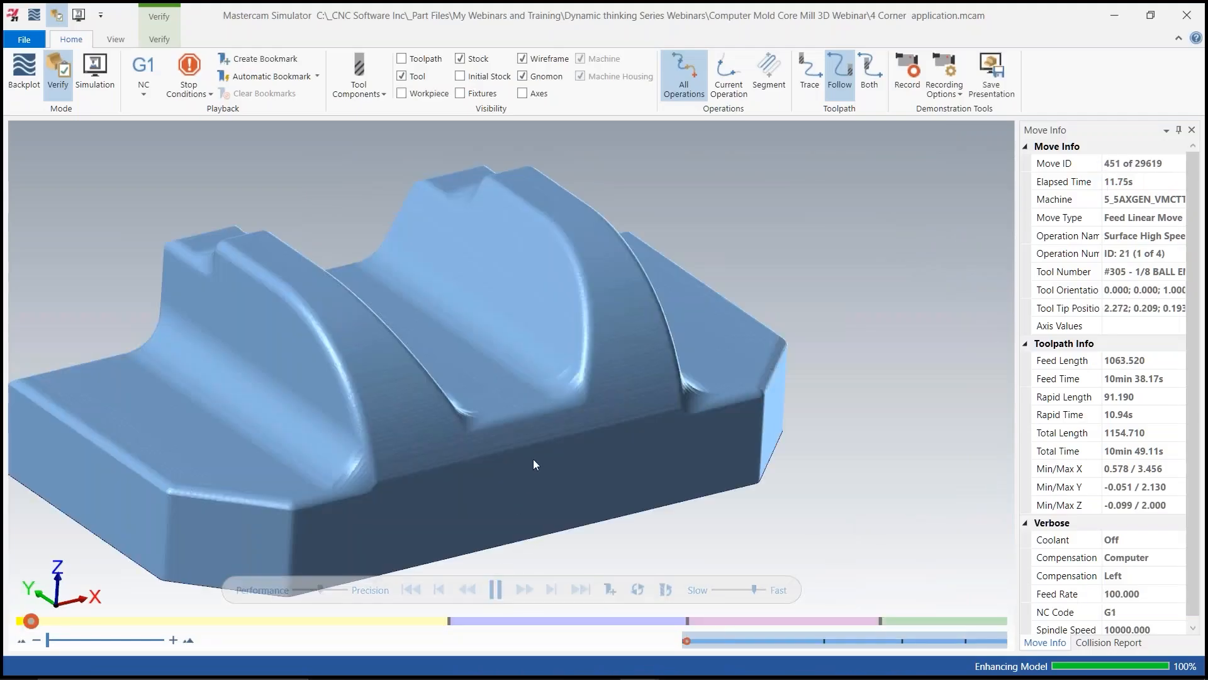
mouse_move(599, 467)
middle_mouse_down()
mouse_move(563, 450)
mouse_move(539, 409)
mouse_move(595, 452)
middle_mouse_up()
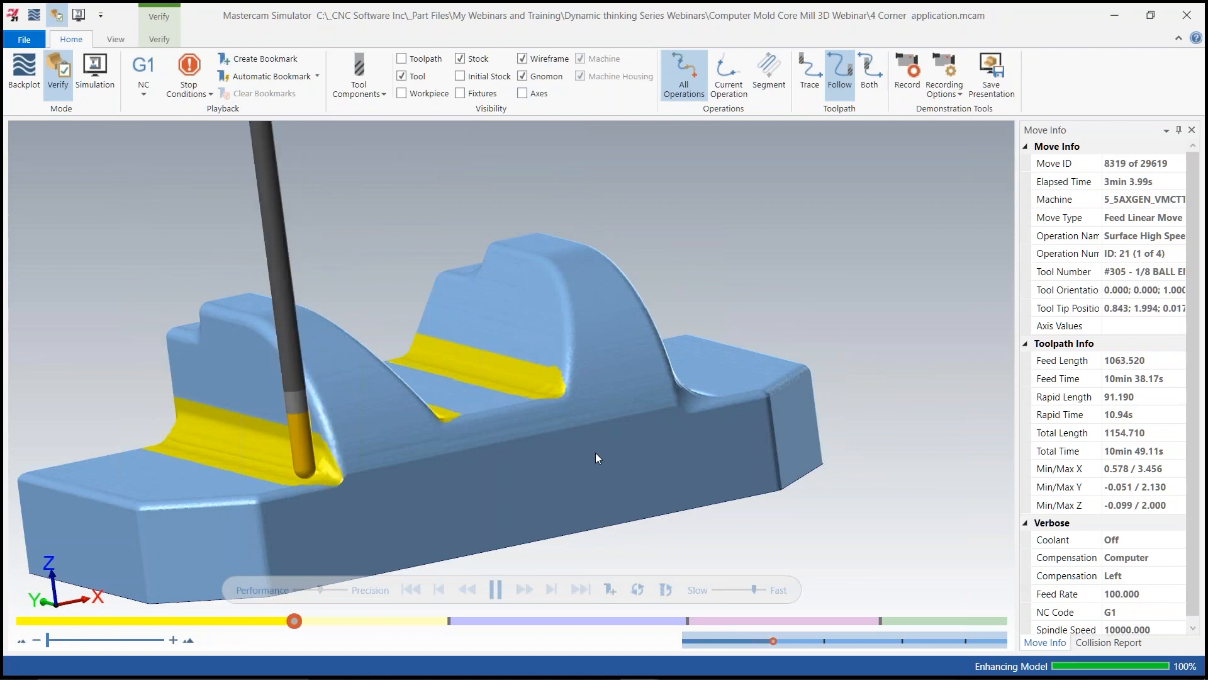
middle_click_drag(602, 452, 561, 465)
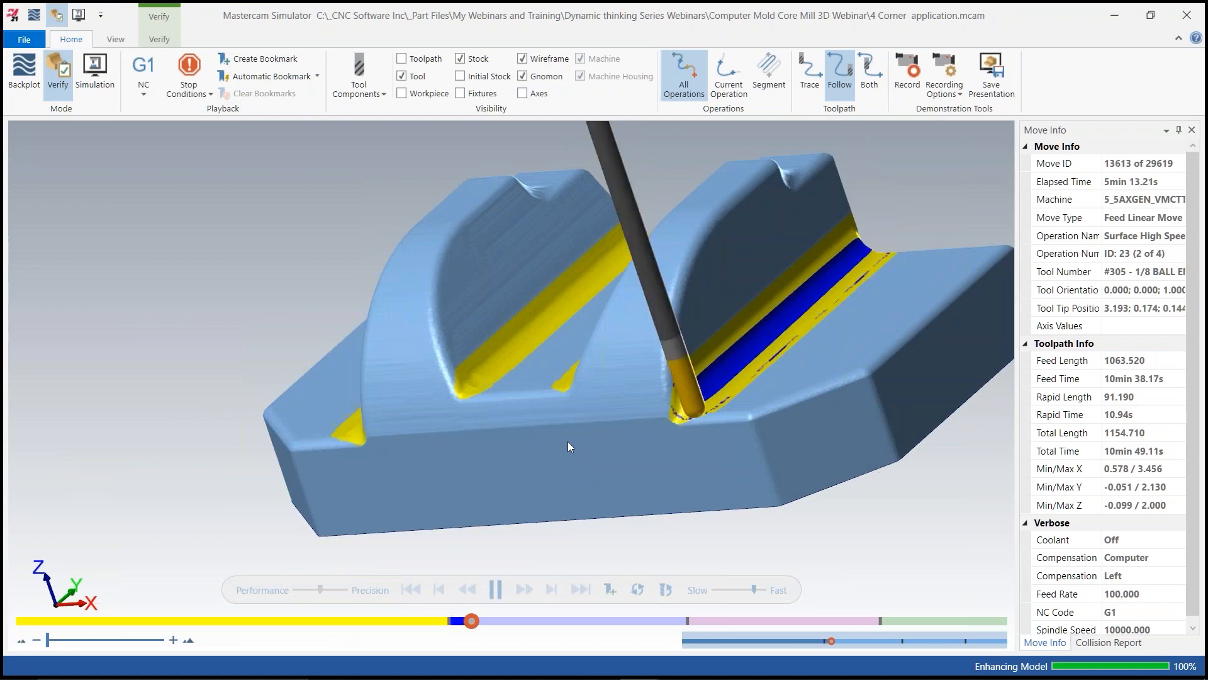
middle_click_drag(567, 441, 644, 425)
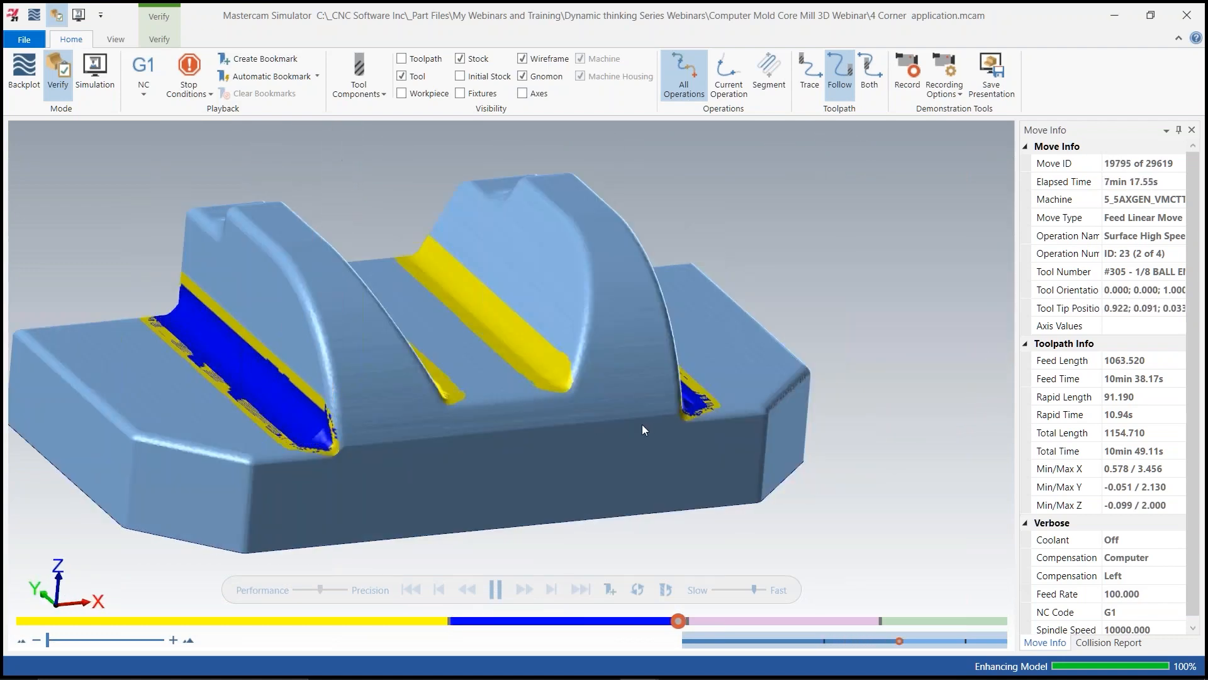
- Examine the remaining verify cuts up close at the front corner fillet, and minimize the simulator
scroll(316, 430, "up", 5)
middle_click_drag(316, 431, 311, 462)
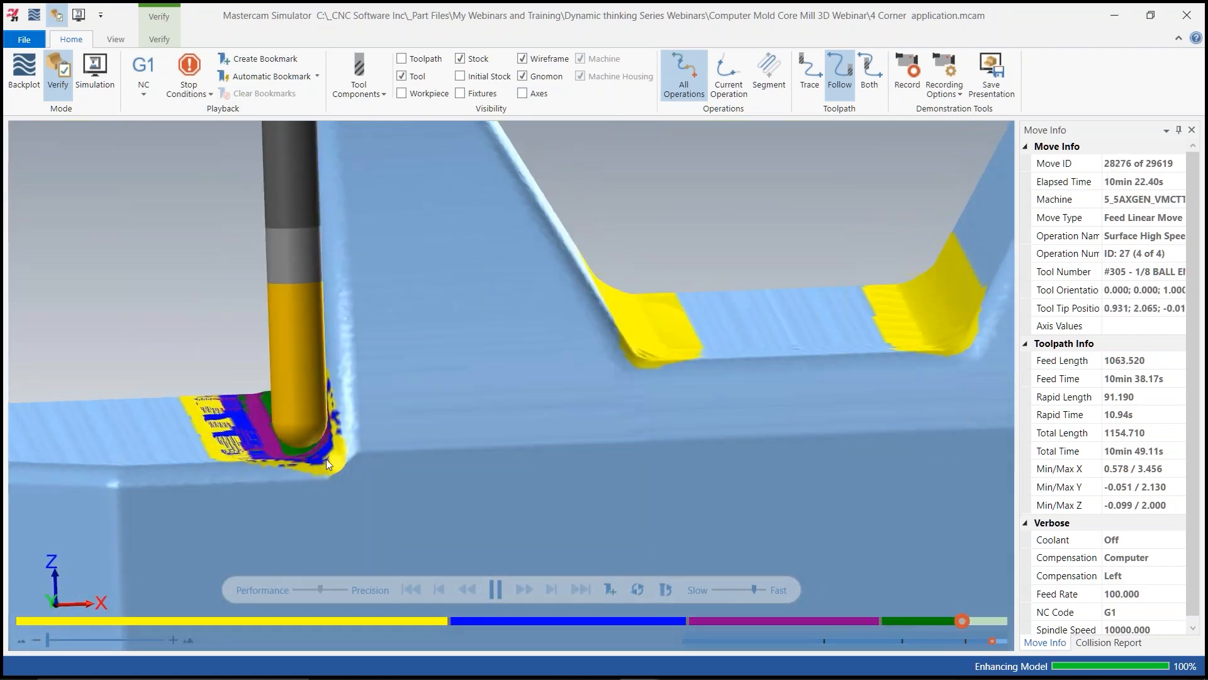
scroll(326, 458, "down", 5)
middle_click_drag(326, 459, 542, 450)
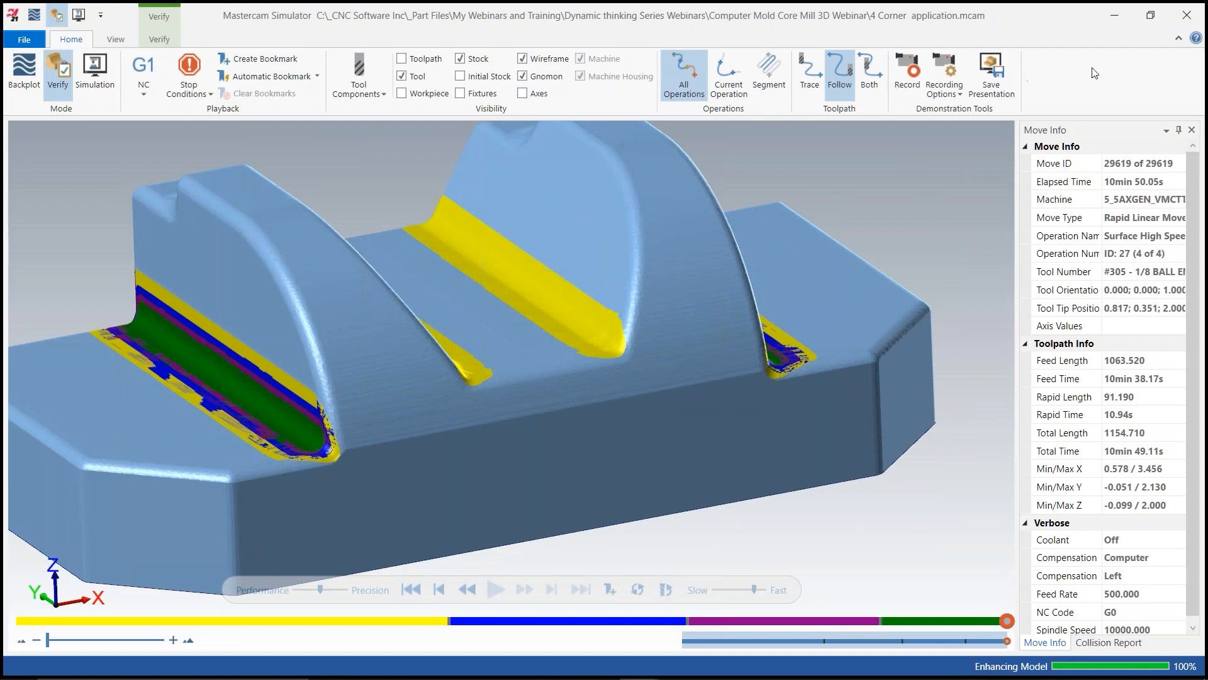
left_click(1114, 17)
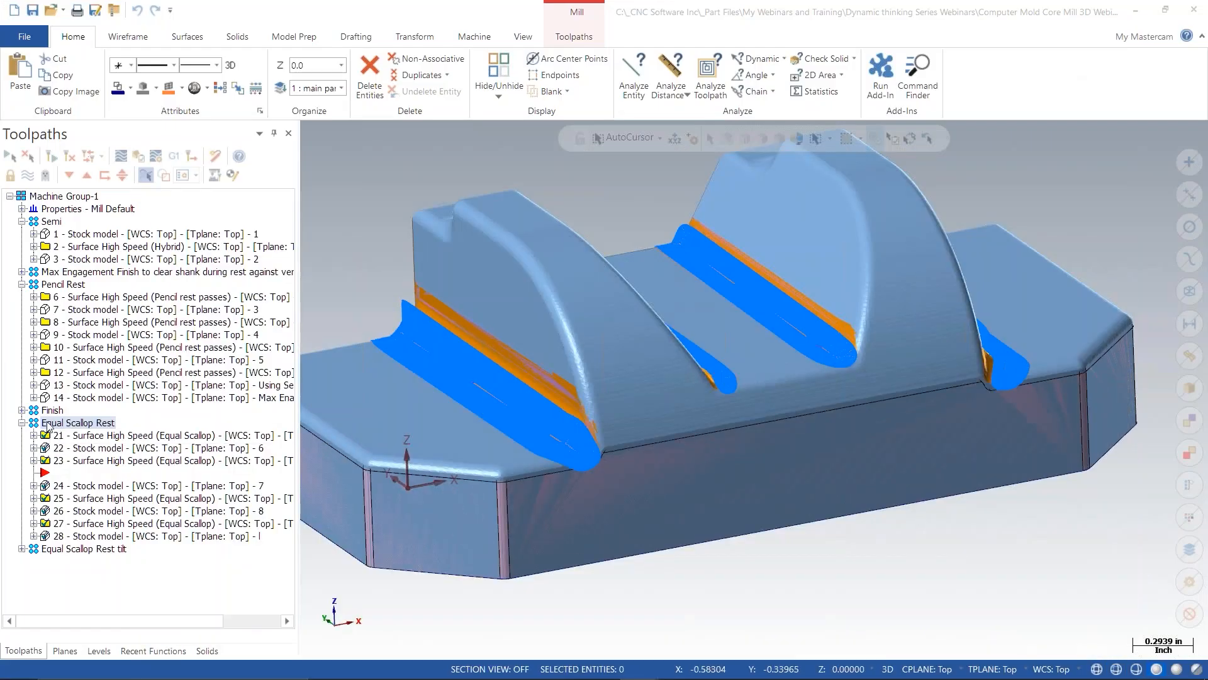
- Expand the Equal Scallop Rest tilt group and backplot operation 29 to its first tilted tool moves
left_click(21, 549)
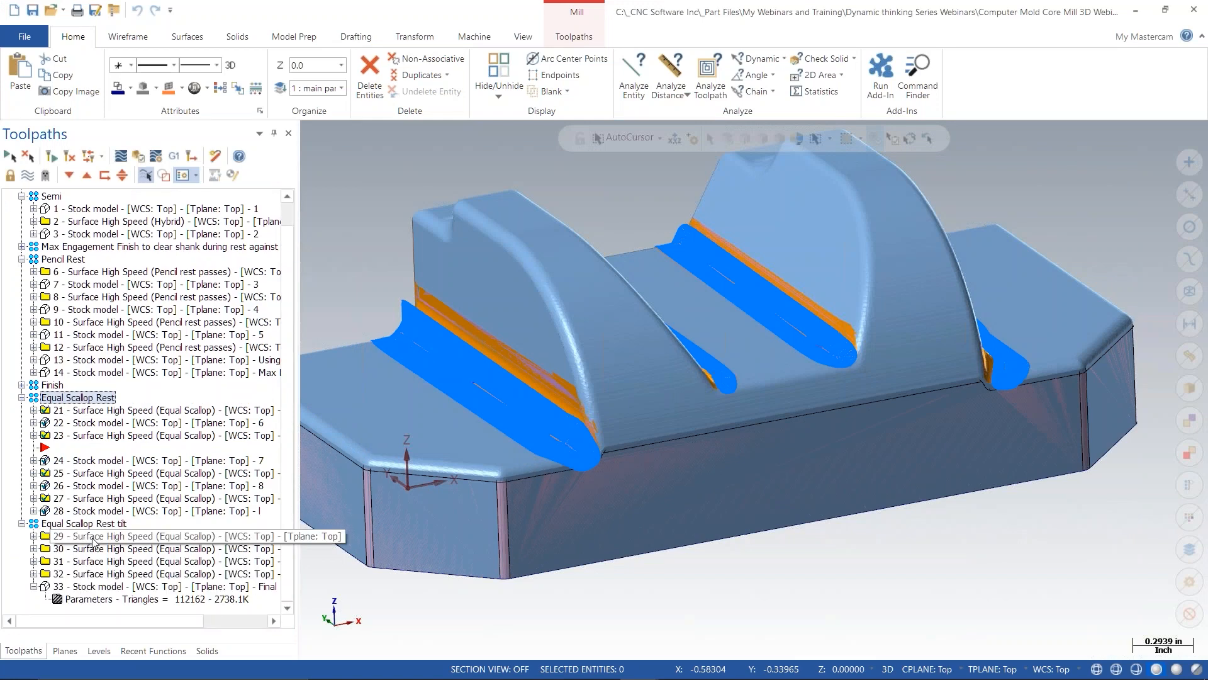
left_click(93, 536)
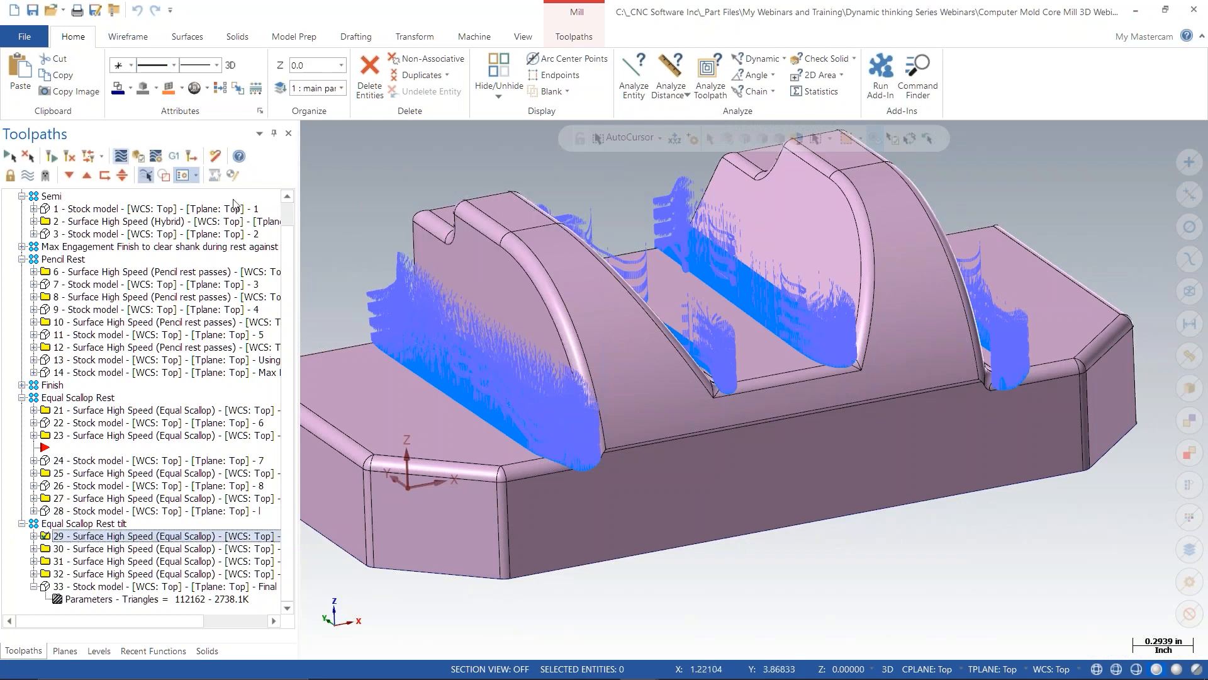
left_click(121, 156)
scroll(370, 264, "up", 2)
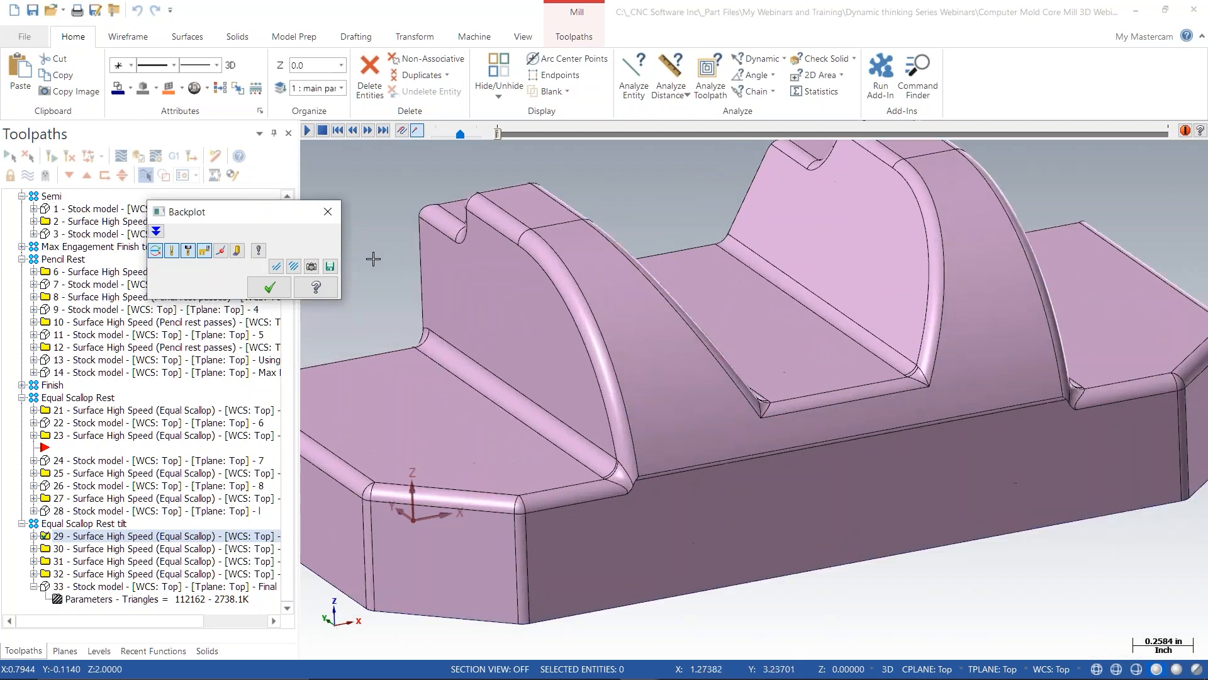
left_click_drag(497, 129, 503, 133)
middle_click_drag(500, 375, 542, 380)
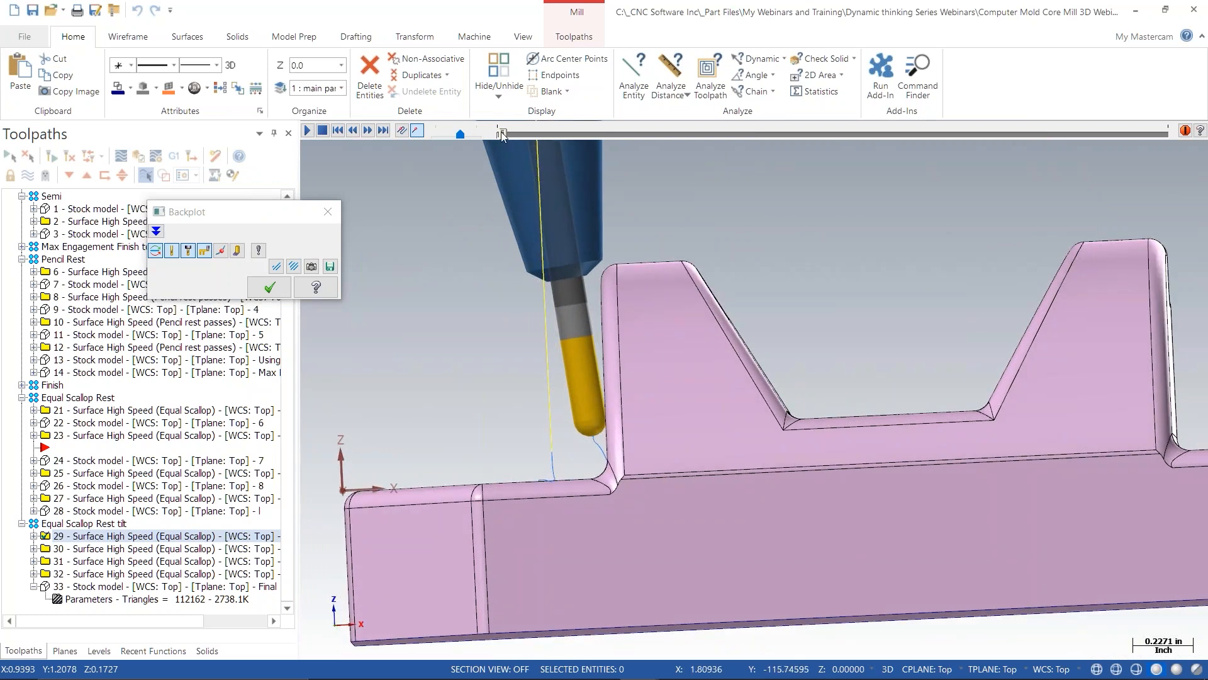
- Set the front view and play the operation 29 backplot close to the front fillet
right_click(459, 240)
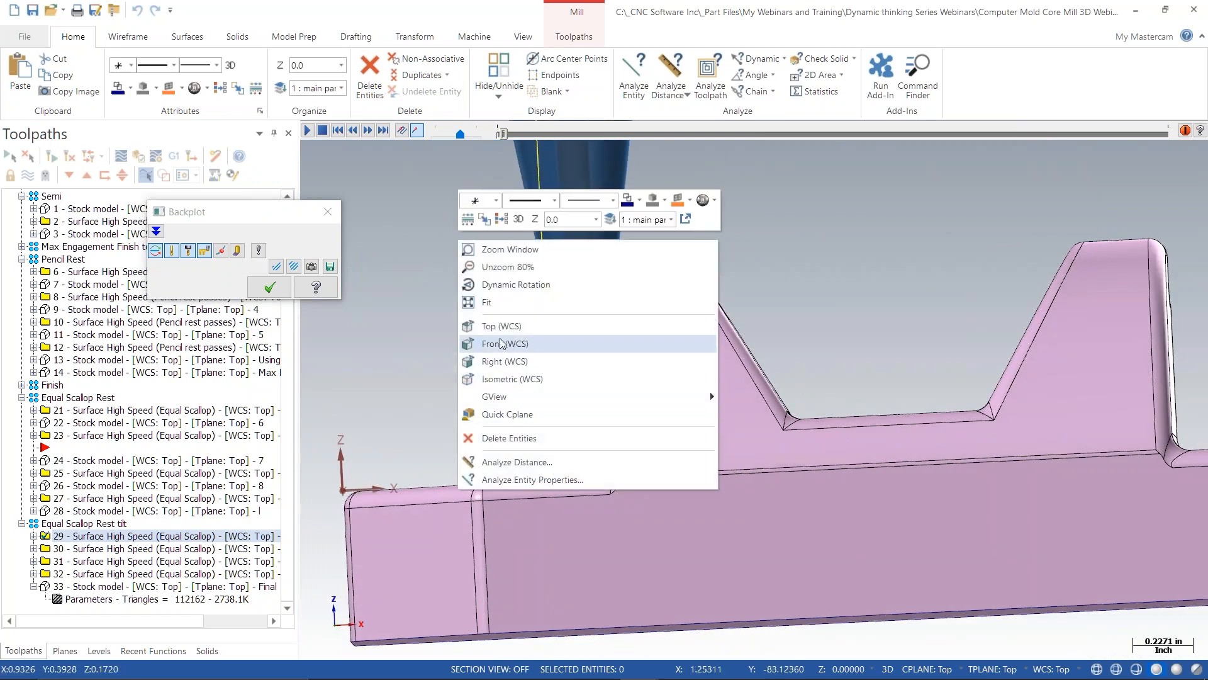
left_click(502, 344)
scroll(608, 579, "up", 5)
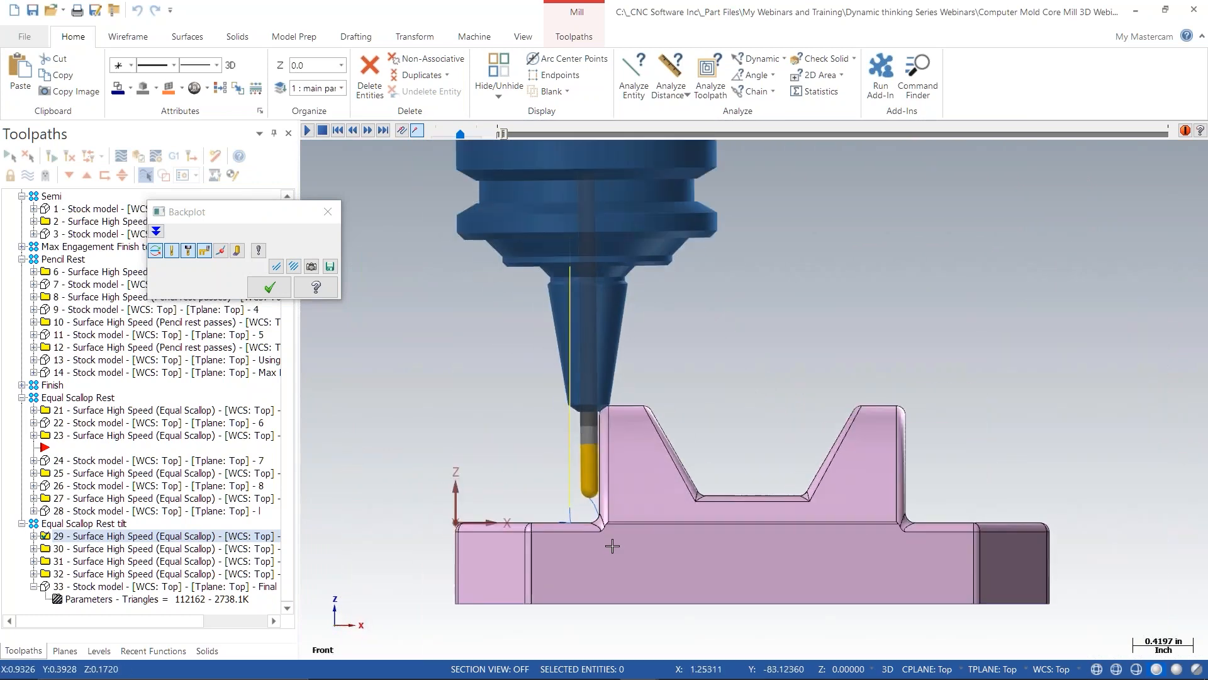
left_click_drag(503, 132, 513, 132)
left_click(307, 130)
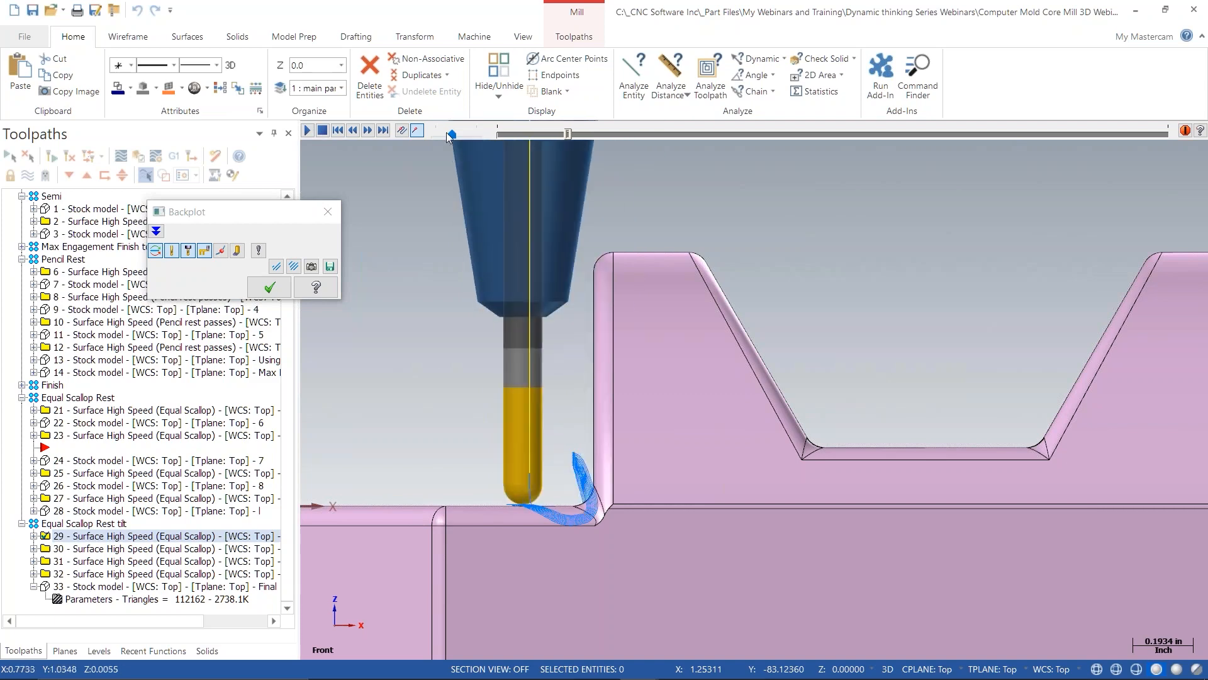
- Slow the backplot down, watch the tool tilt along the fillet from an angled view, and close the backplot
left_click_drag(459, 134, 437, 137)
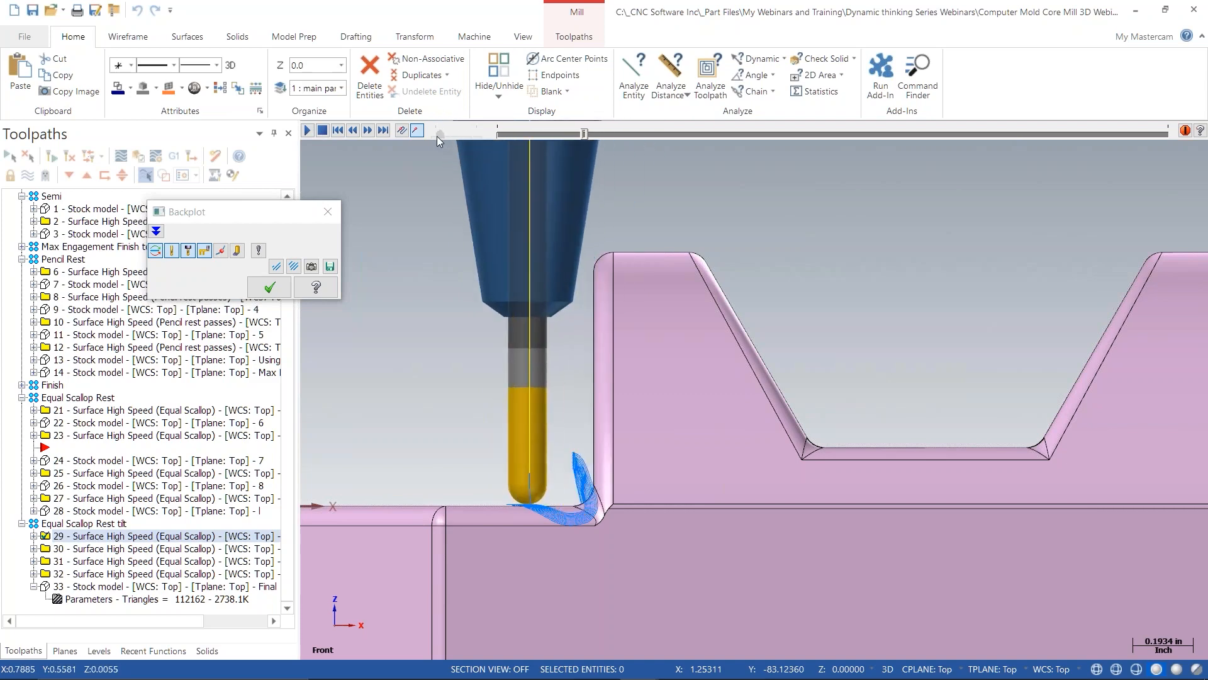
middle_click_drag(529, 312, 568, 329)
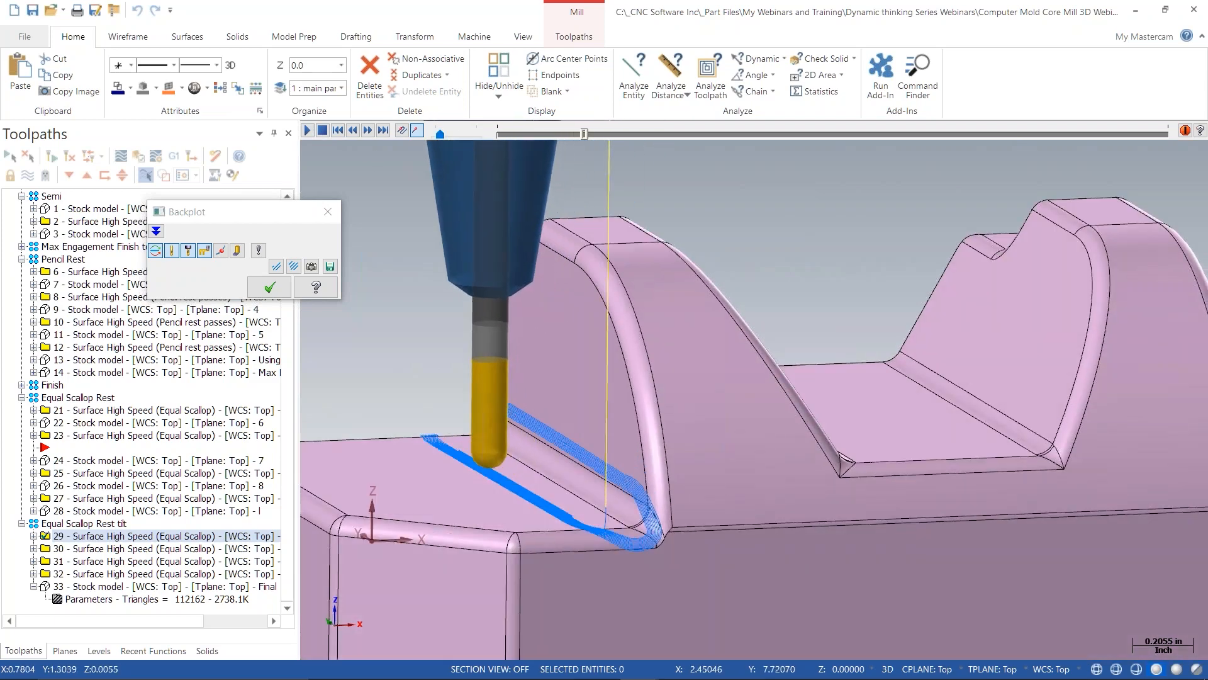
left_click_drag(440, 134, 437, 133)
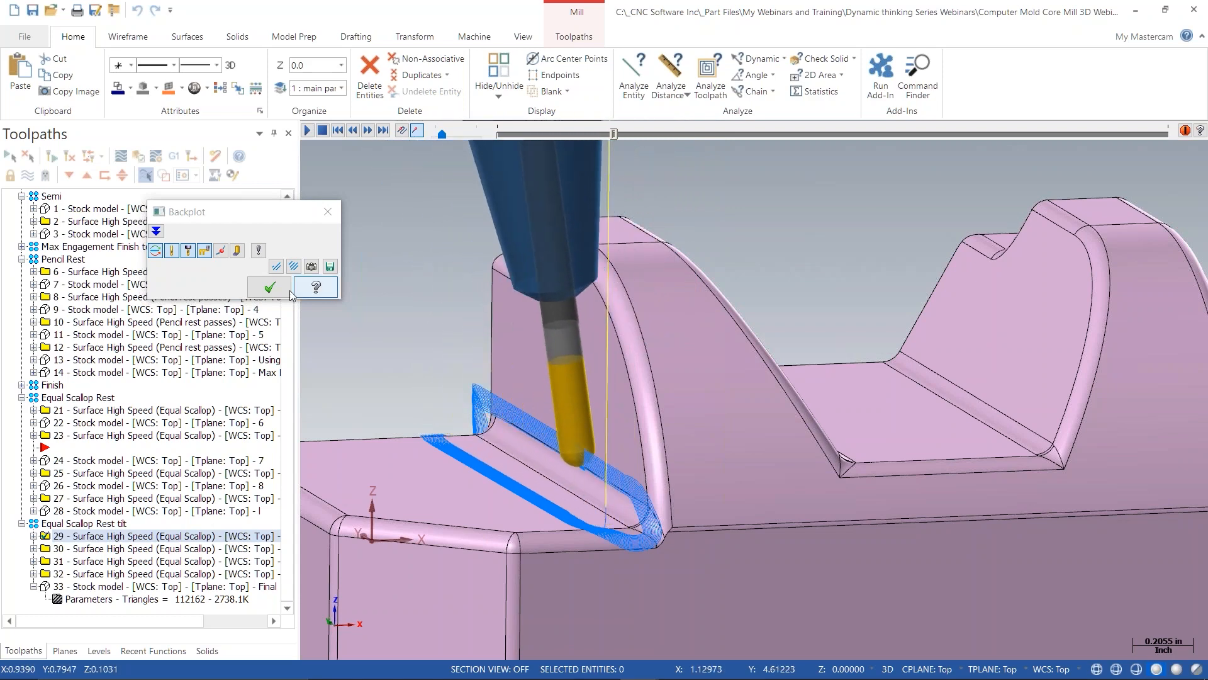
left_click(270, 288)
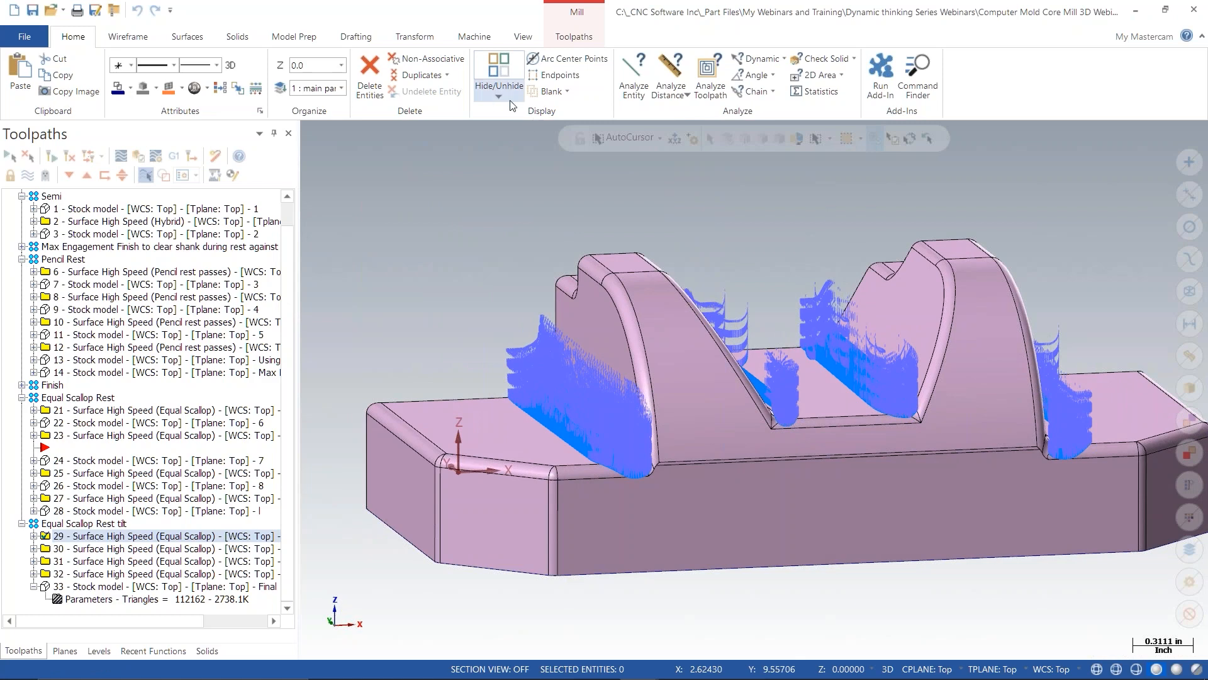
- Display the Equal Scallop Rest toolpaths with their stock models, and collapse the Equal Scallop Rest and Equal Scallop Rest tilt groups
left_click(523, 36)
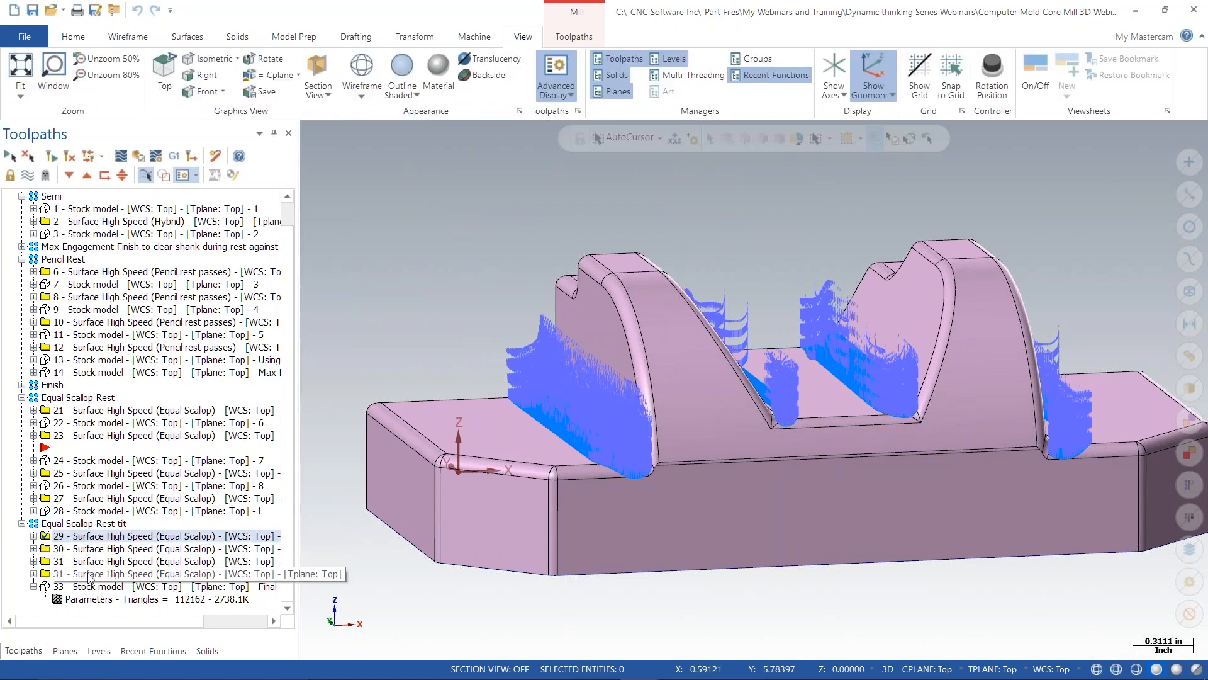
left_click(74, 399)
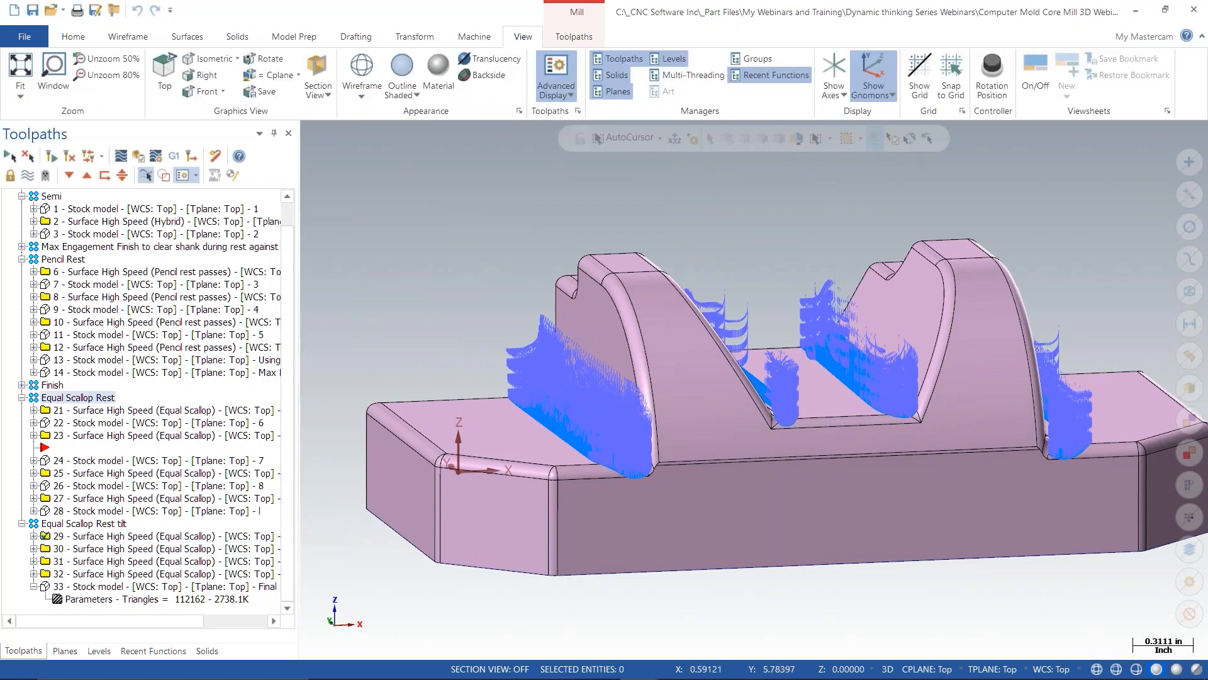
middle_click_drag(532, 385, 540, 390)
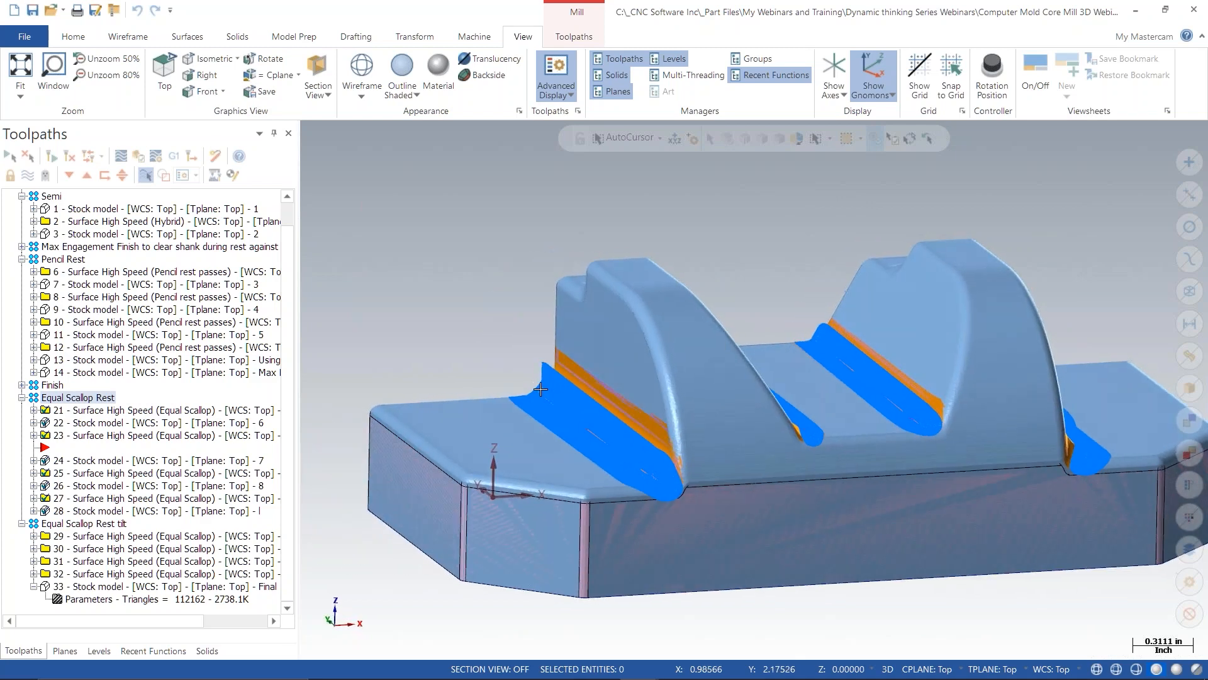
left_click(21, 398)
left_click(21, 435)
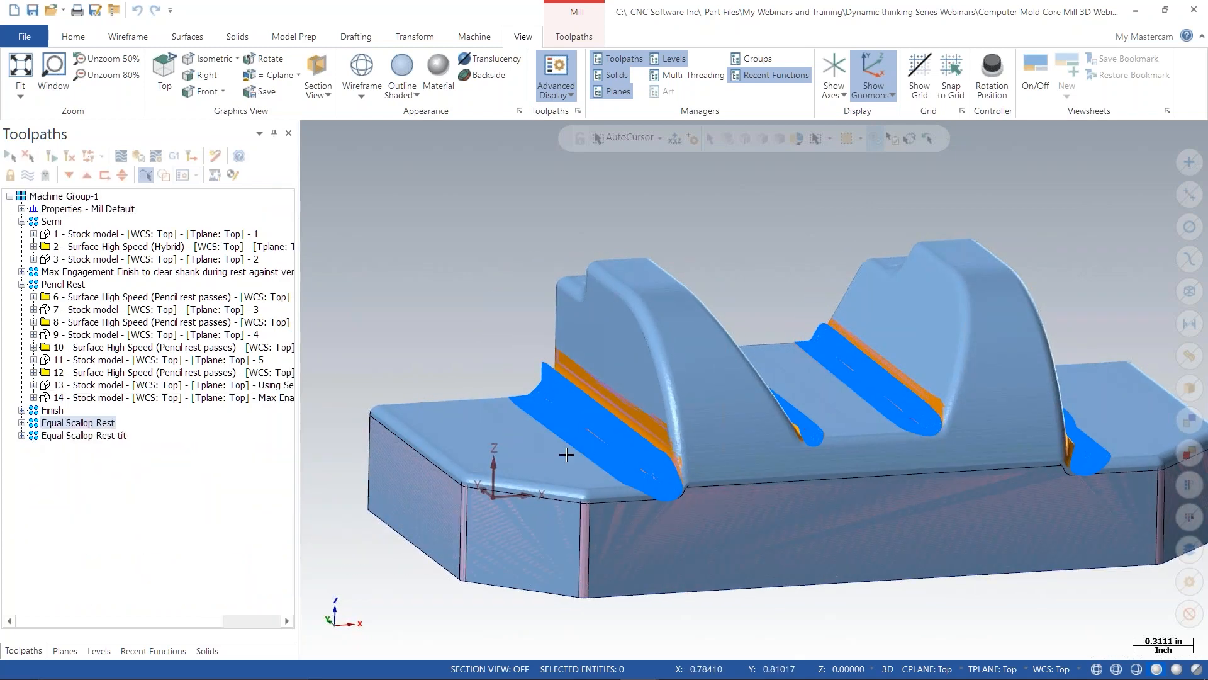
- Collapse the Pencil Rest group, expand the Finish group, and display its BN-.125 Finish toolpaths
left_click(22, 284)
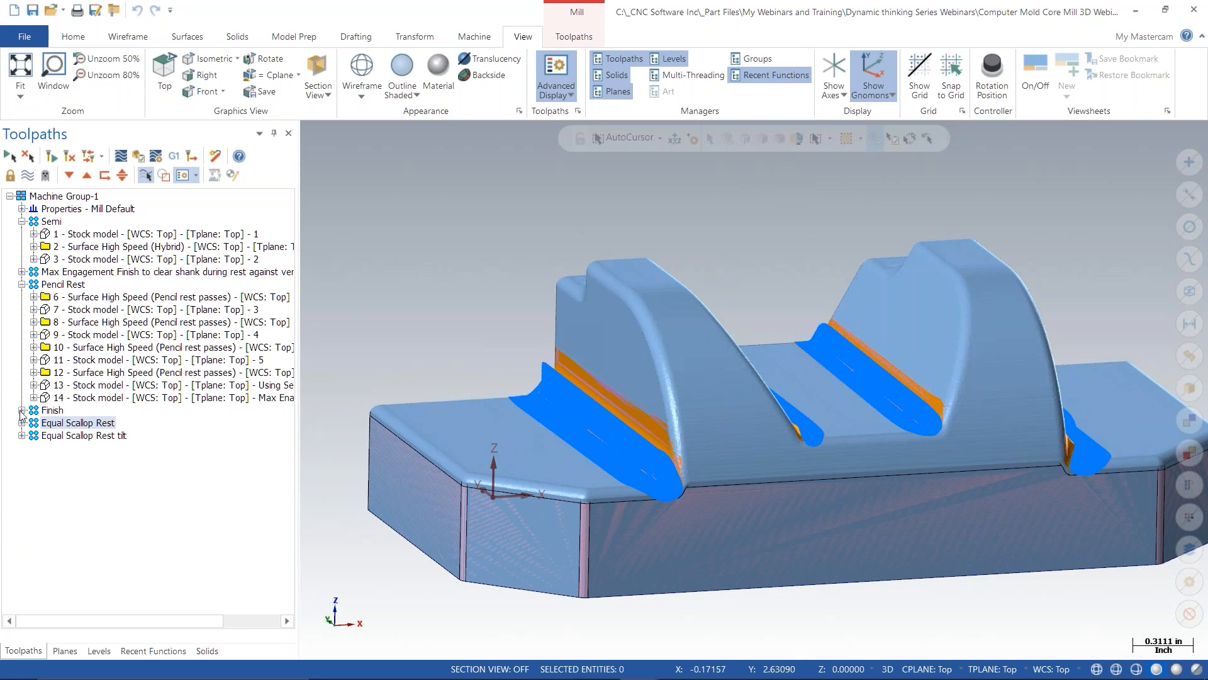
left_click(22, 410)
left_click(22, 284)
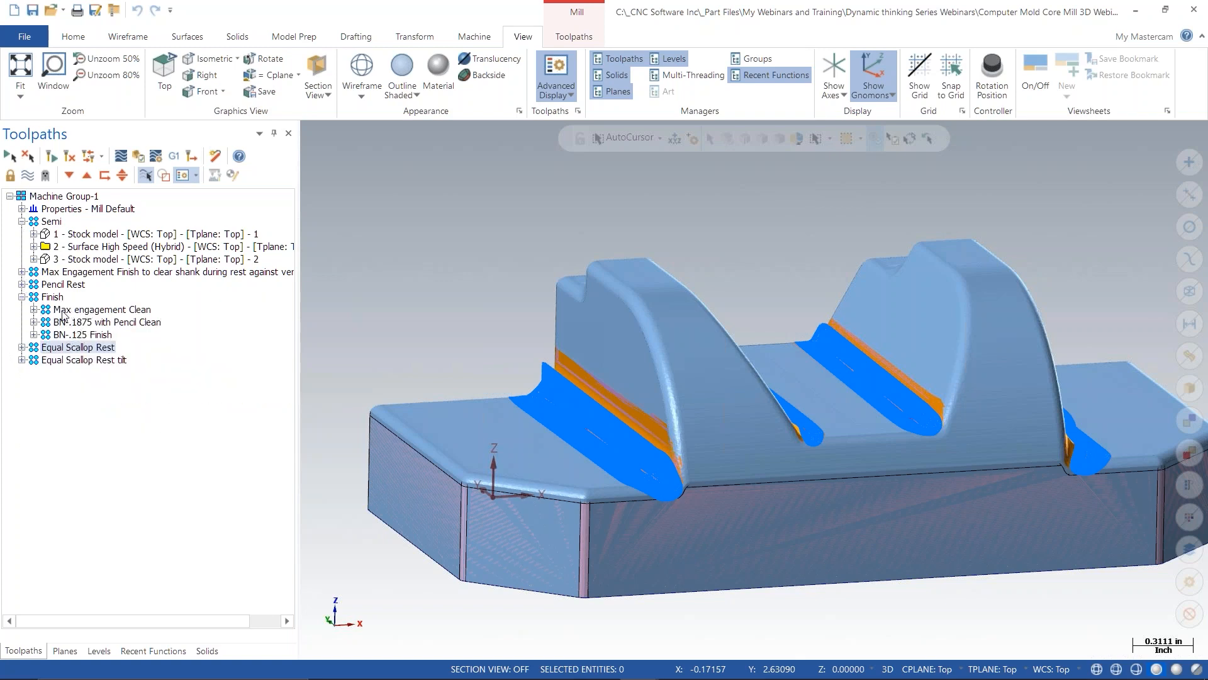
left_click(83, 334)
- Examine the BN-.125 Finish passes over the part and up close at the front corner fillet
mouse_move(623, 403)
middle_mouse_down()
mouse_move(634, 429)
mouse_move(712, 385)
mouse_move(598, 397)
middle_mouse_up()
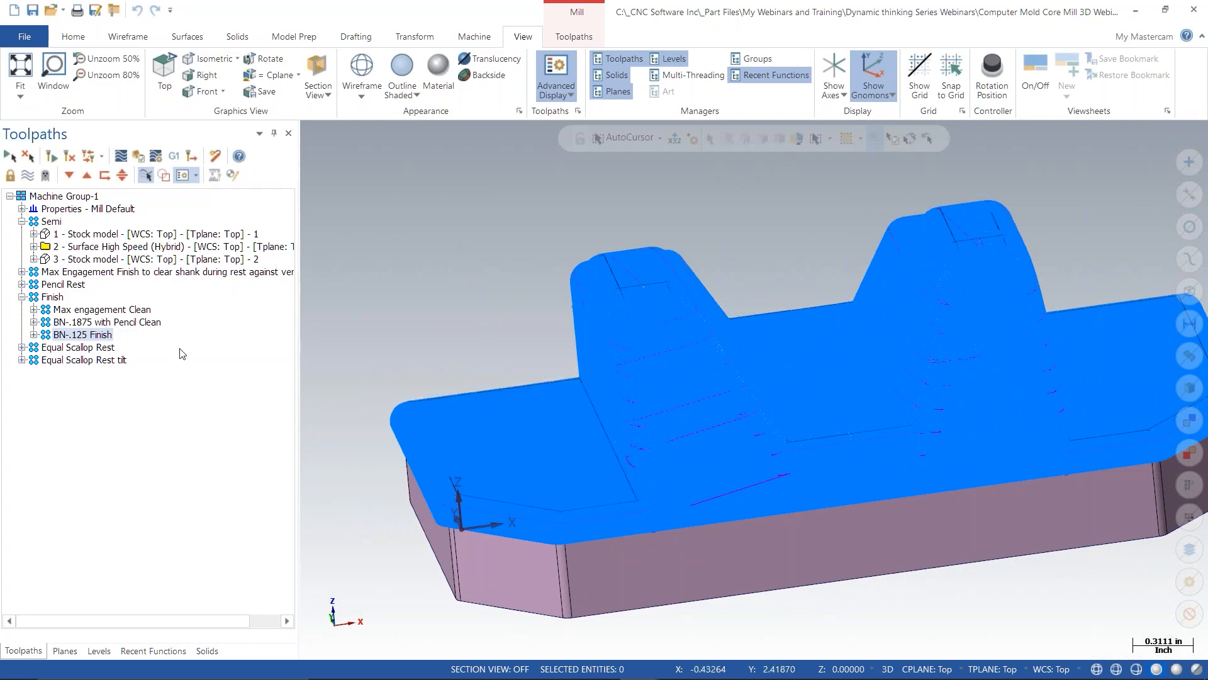
middle_click_drag(648, 392, 677, 415)
scroll(627, 505, "up", 3)
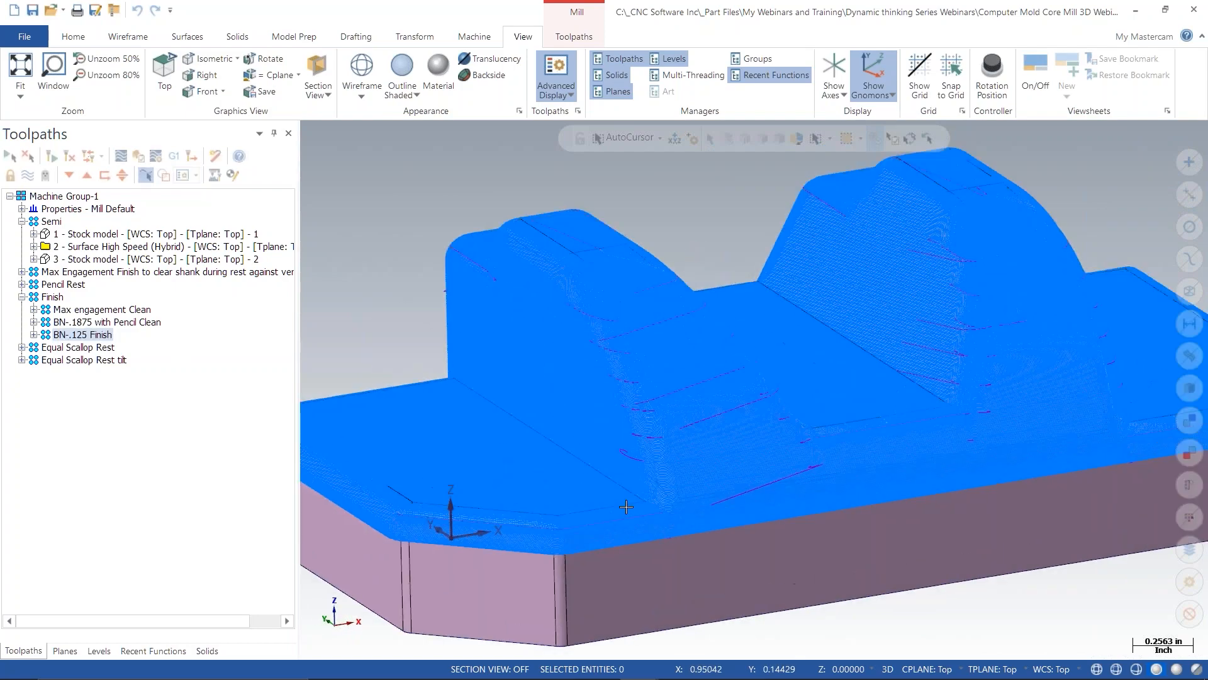
scroll(673, 493, "up", 2)
middle_click_drag(673, 493, 658, 464)
scroll(756, 448, "down", 2)
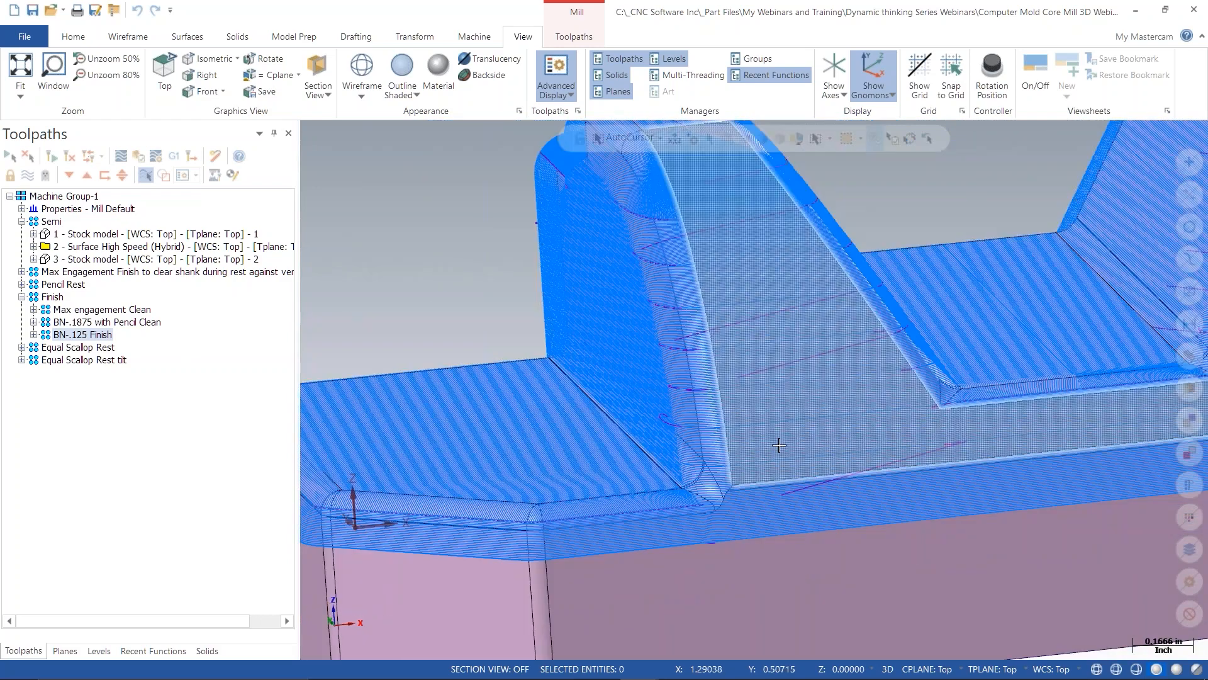
scroll(780, 445, "down", 2)
- Display the BN-.1875 with Pencil Clean toolpaths and the Max engagement Clean toolpaths in turn
left_click(107, 322)
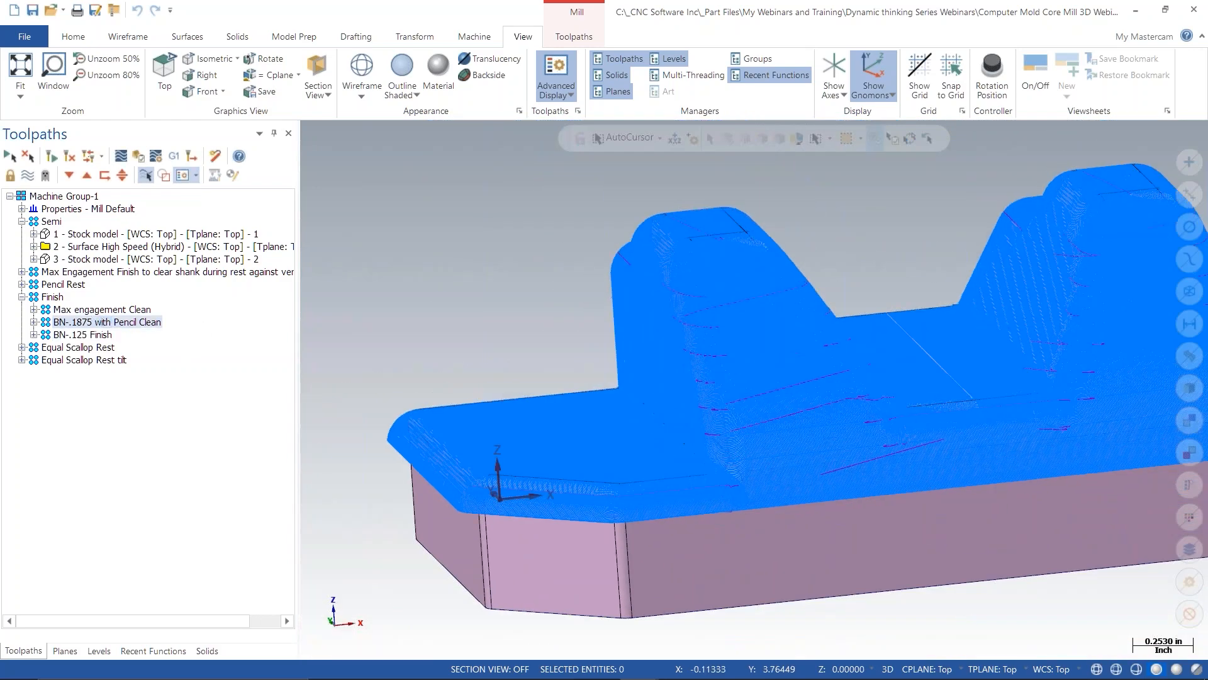
left_click(95, 311)
middle_click_drag(651, 368, 667, 327)
- Turn off the vectors in the advanced toolpath display and view the Max engagement Clean toolpaths on the whole part
left_click(557, 91)
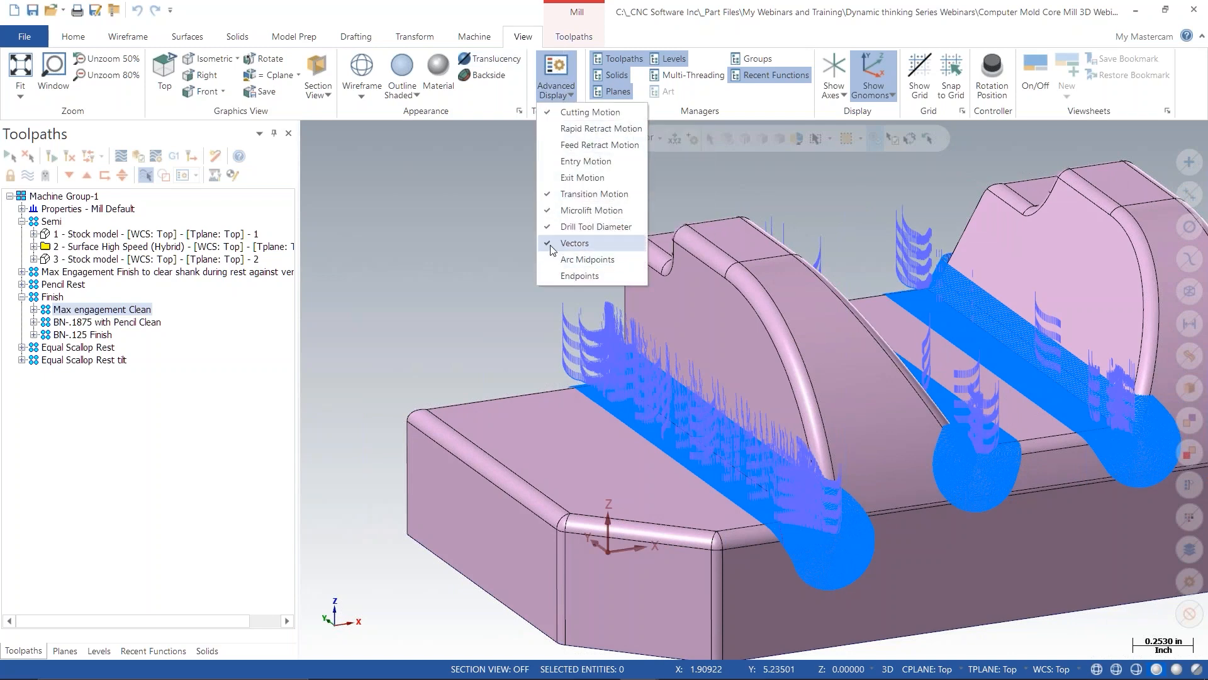
left_click(574, 243)
middle_click_drag(625, 350, 817, 483)
scroll(383, 392, "down", 2)
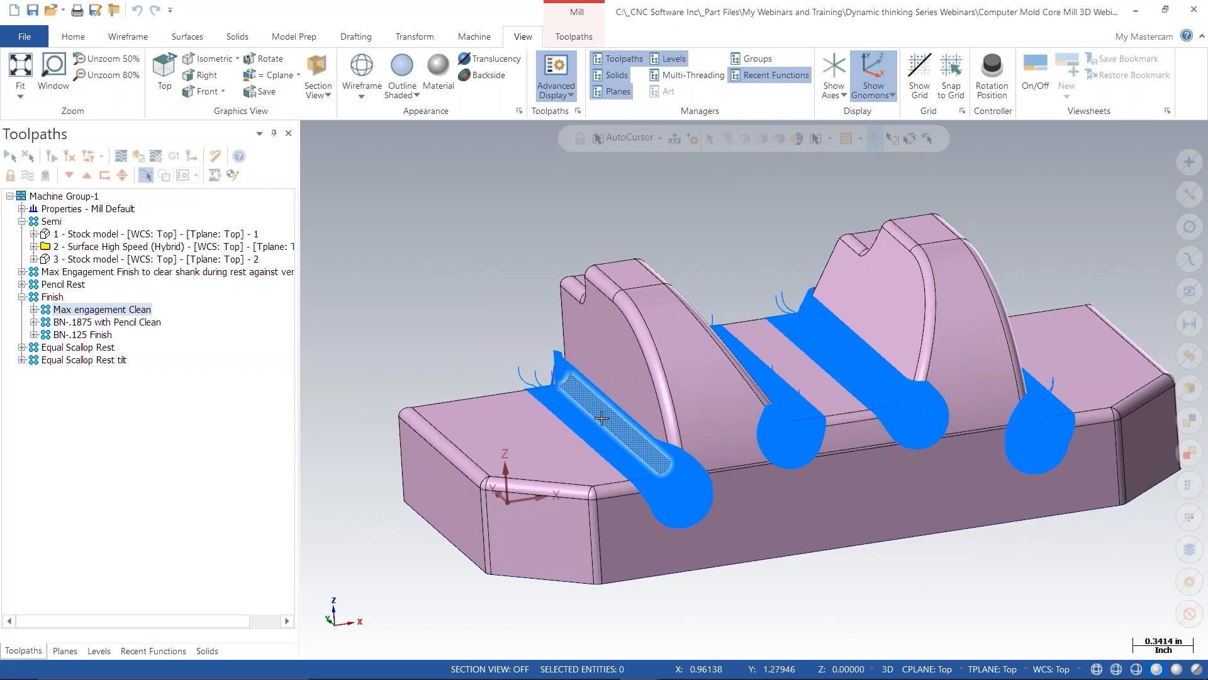
- Expand the Max Engagement Finish group and examine its Waterline and Raster toolpaths together around the front corner fillet
middle_click_drag(731, 491, 711, 476)
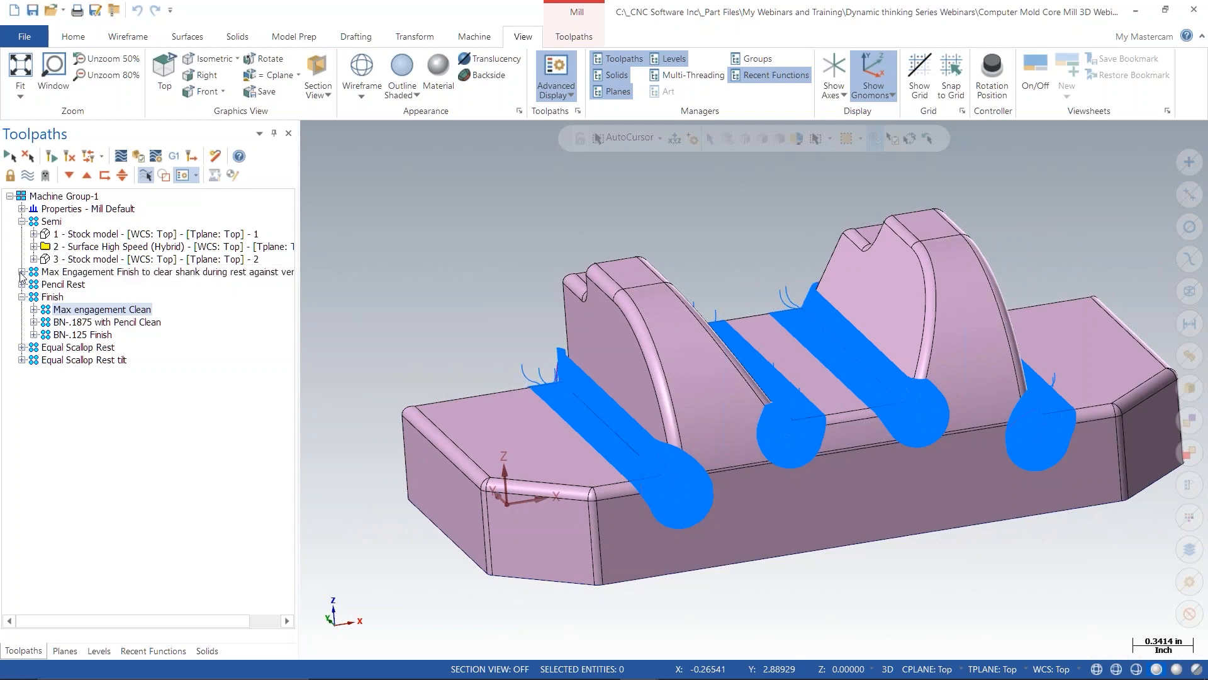
left_click(21, 272)
left_click(112, 287)
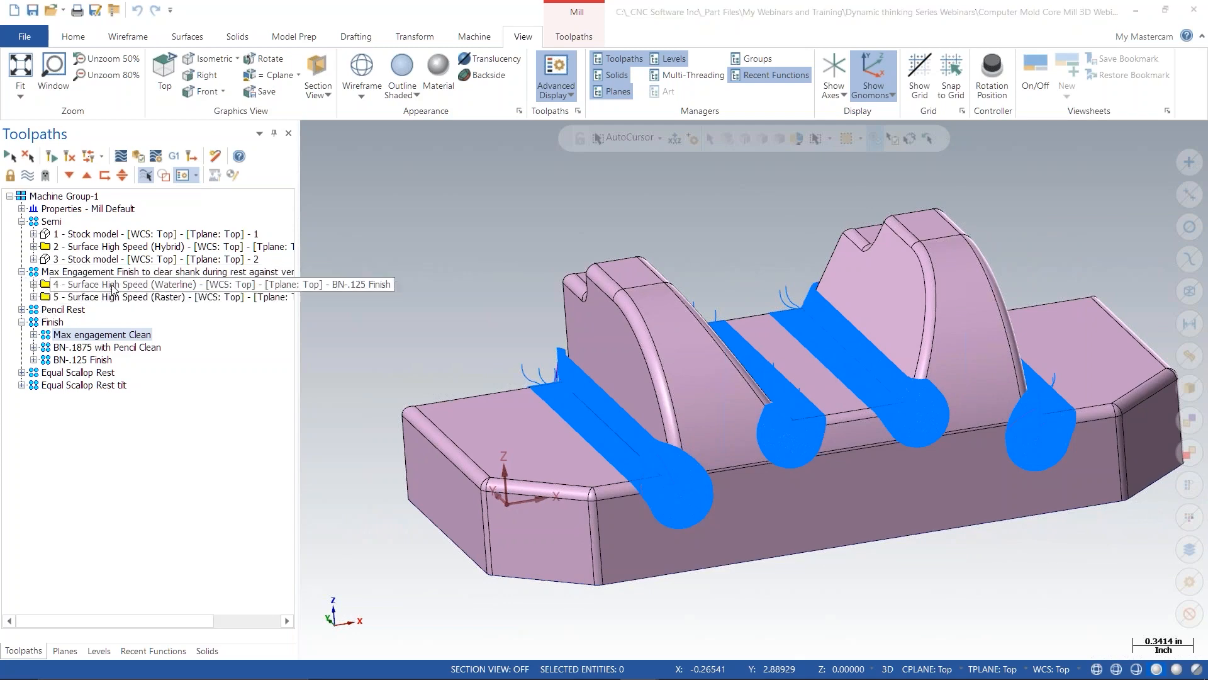
left_click(112, 297, "shift")
scroll(619, 418, "up", 5)
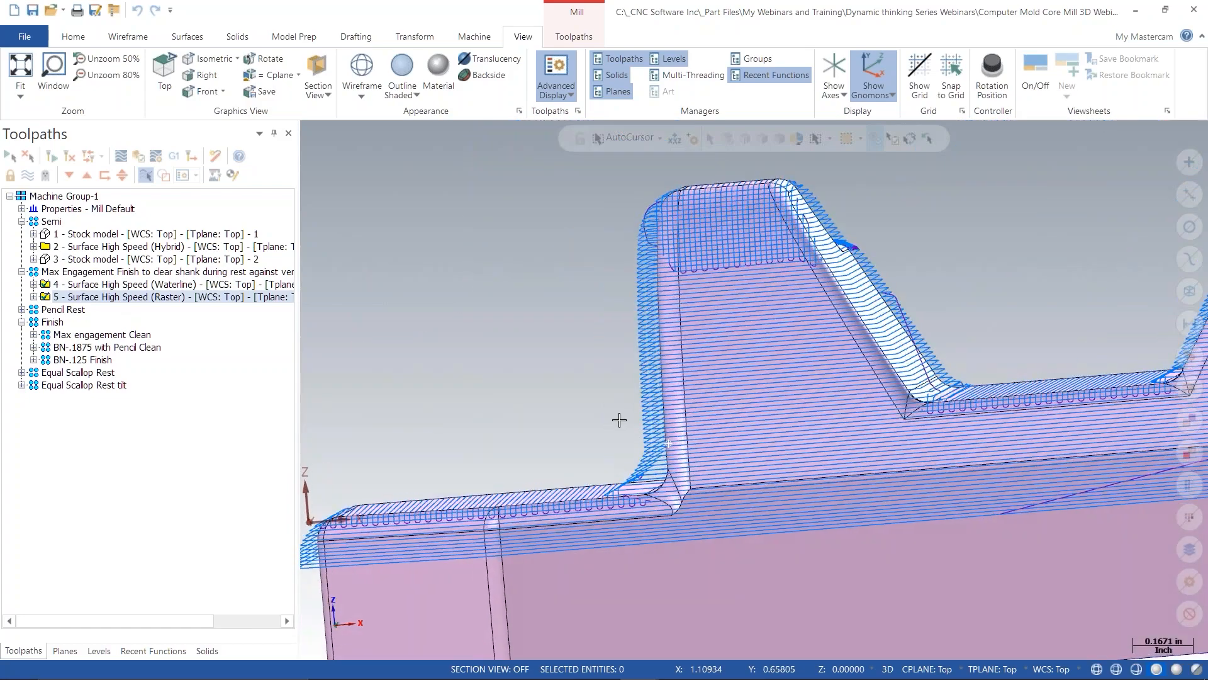
scroll(601, 494, "up", 3)
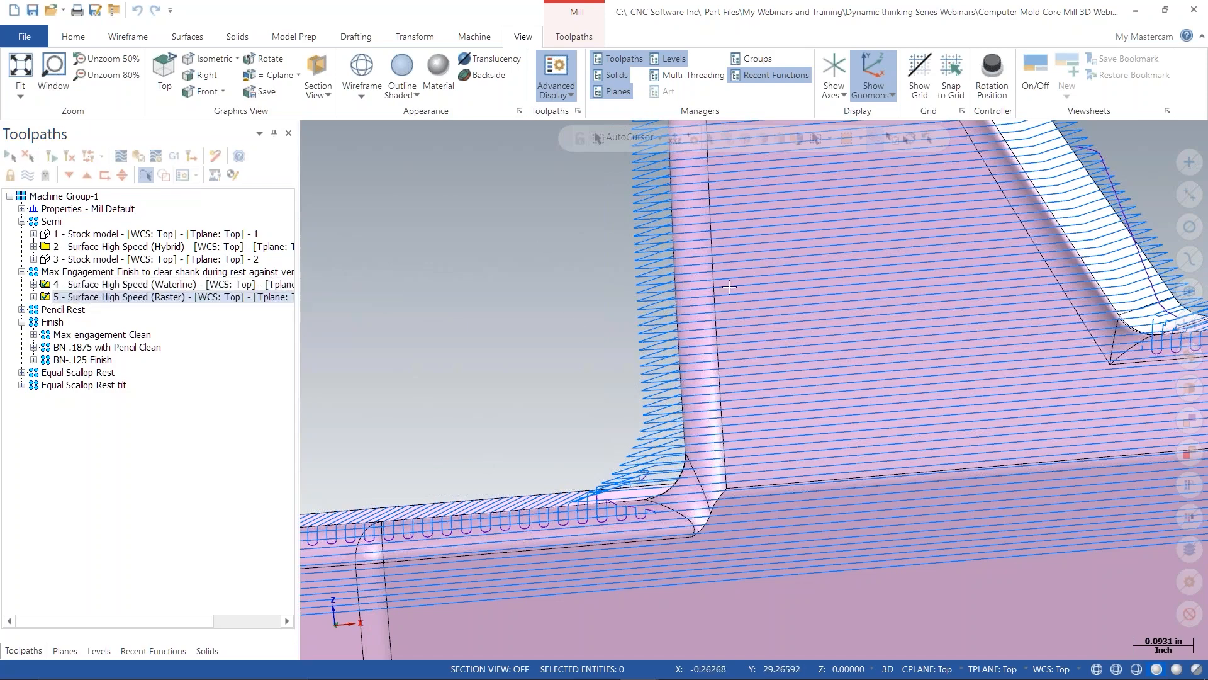
scroll(569, 343, "down", 3)
middle_click_drag(569, 343, 629, 352)
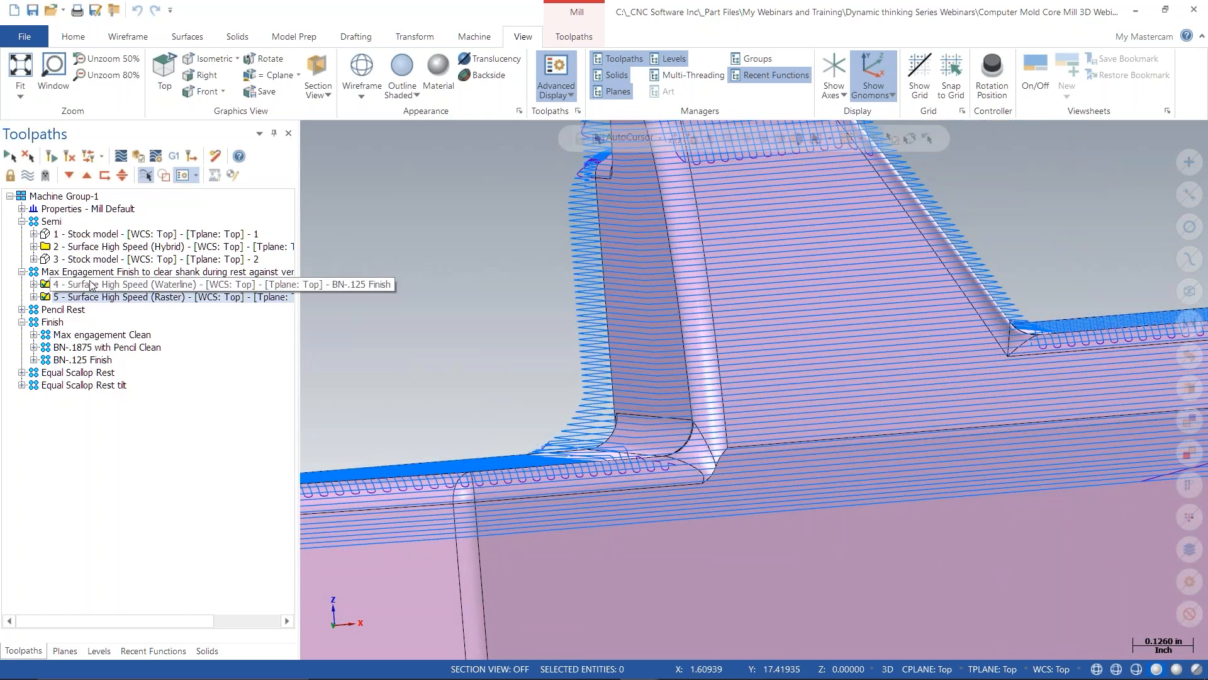
- Review the stock and model geometry parameters of the operation 5 Raster toolpath and close them without saving
left_click(34, 296)
left_click(77, 310)
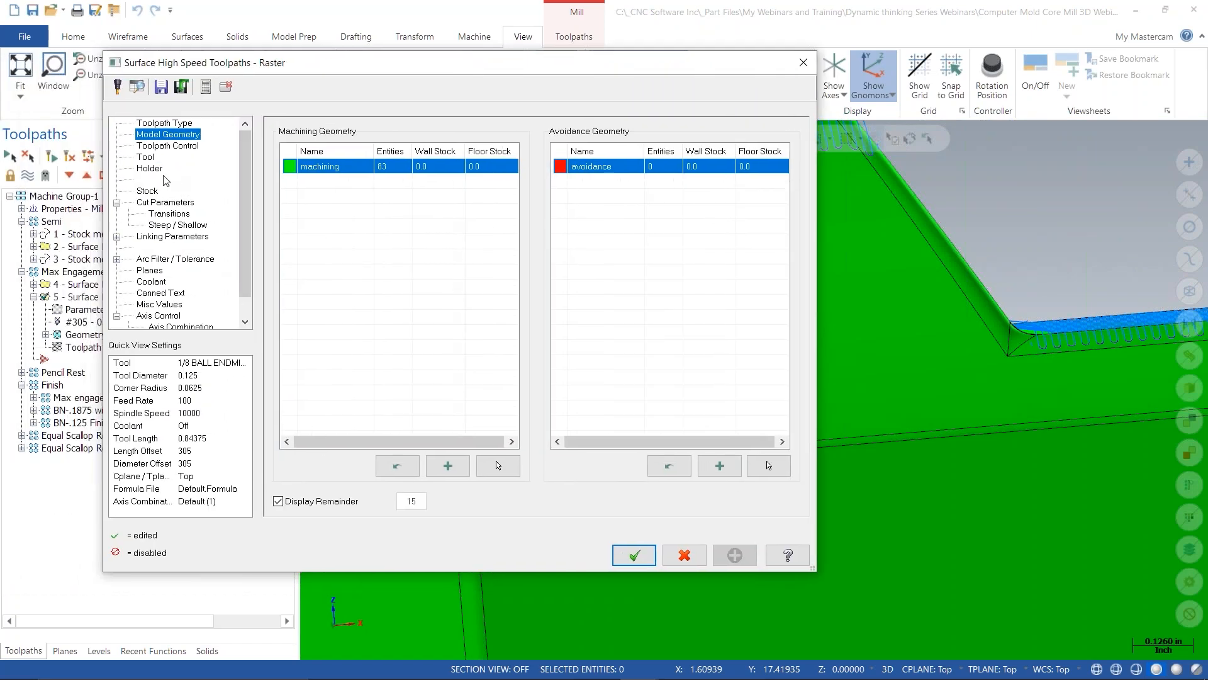
left_click(155, 191)
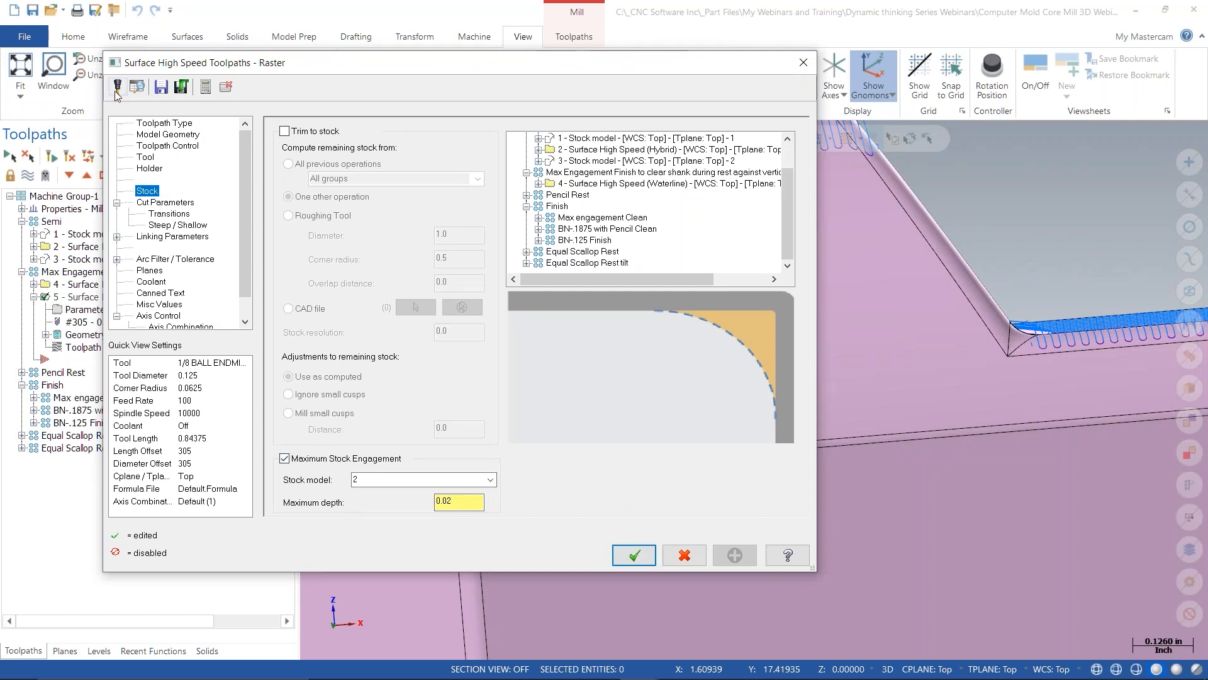
left_click(170, 134)
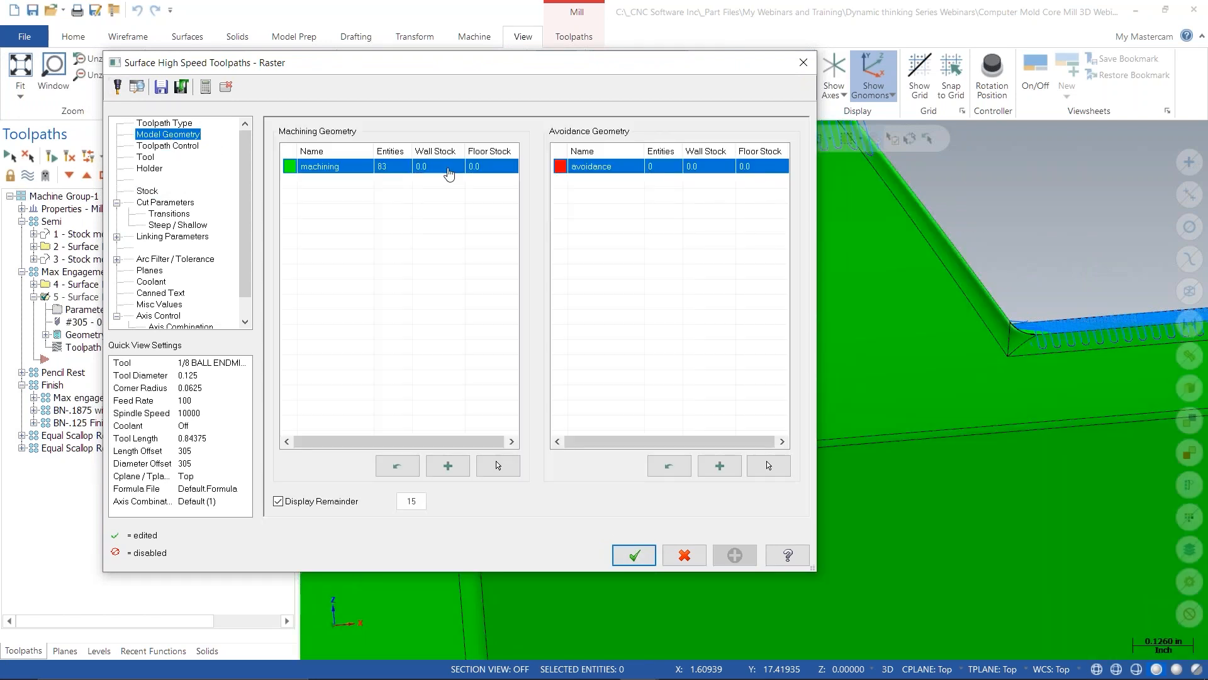
left_click(685, 555)
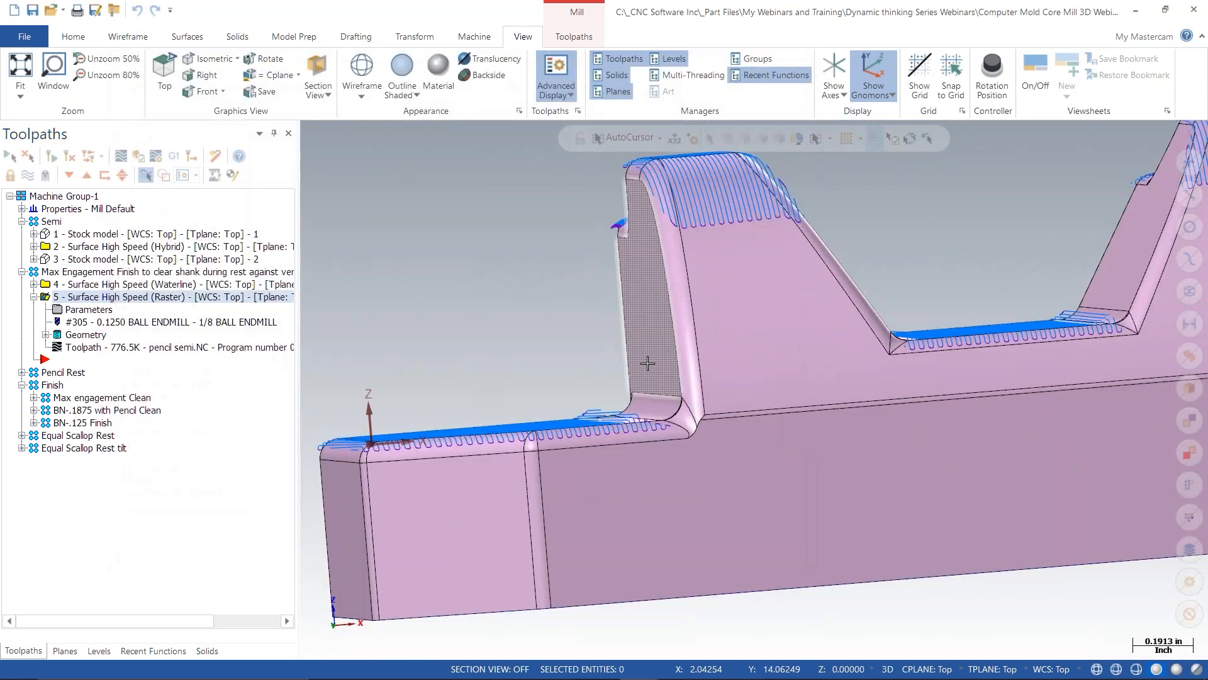
- View the Waterline toolpath alone, collapse the Max Engagement Finish group, and display the expanded Pencil Rest group
left_click(76, 287)
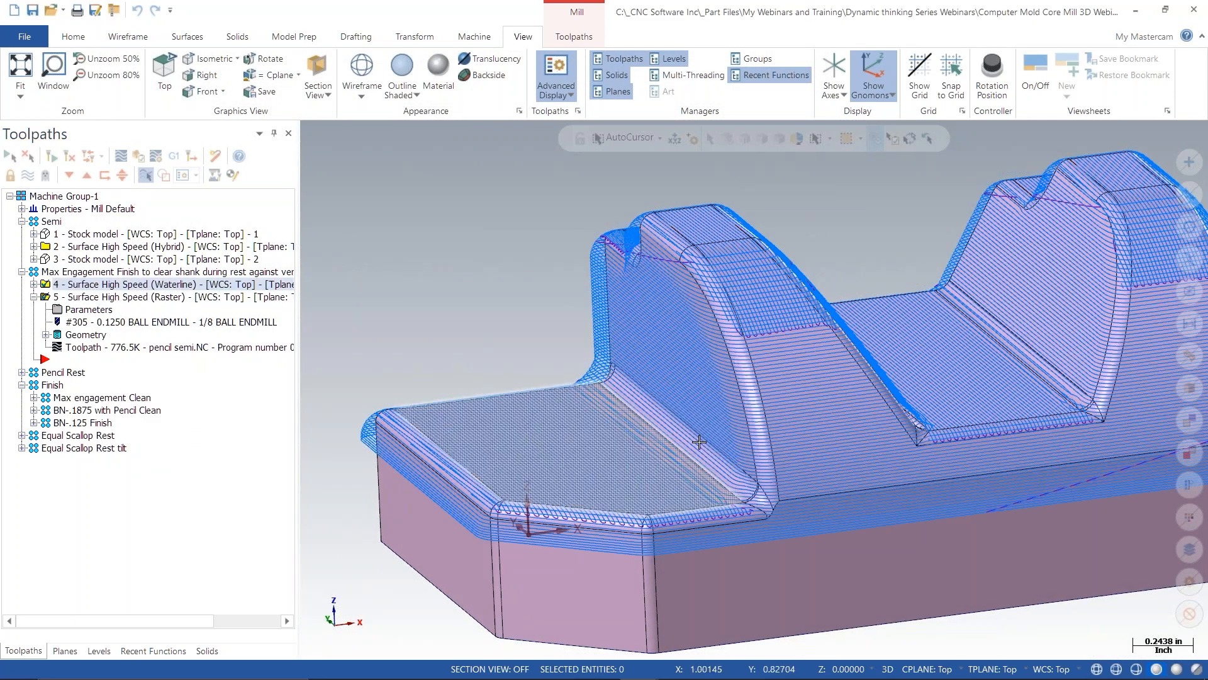
left_click(22, 272)
left_click(21, 284)
left_click(54, 284)
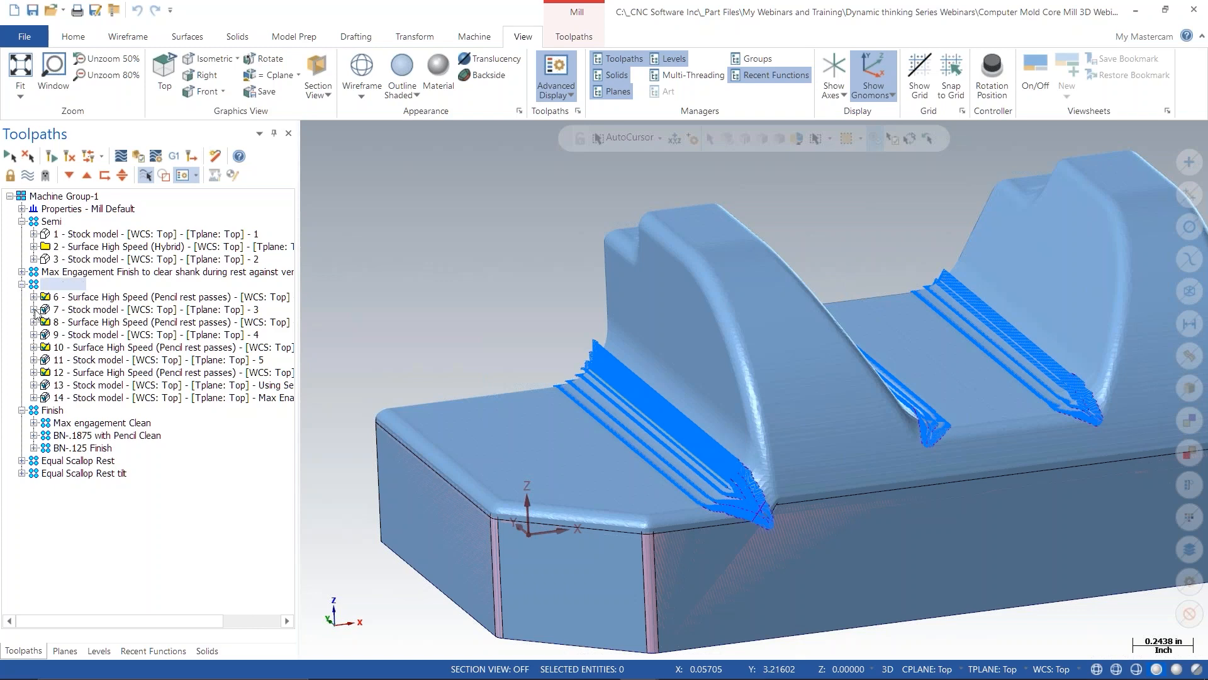
- Display the Max engagement Clean toolpaths, expand that group, and examine its operation 15 Pencil toolpath along the fillets
left_click(103, 424)
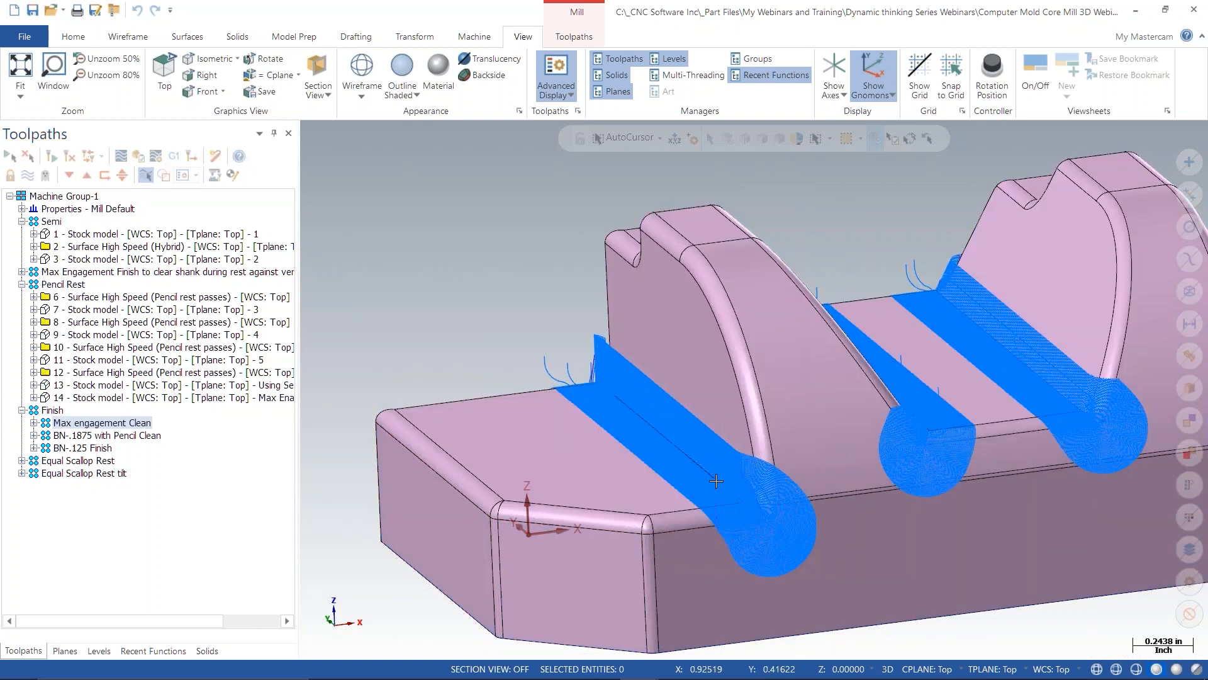
scroll(712, 481, "up", 3)
mouse_move(712, 481)
middle_mouse_down()
mouse_move(744, 467)
mouse_move(652, 472)
mouse_move(730, 469)
middle_mouse_up()
left_click(34, 422)
left_click(113, 435)
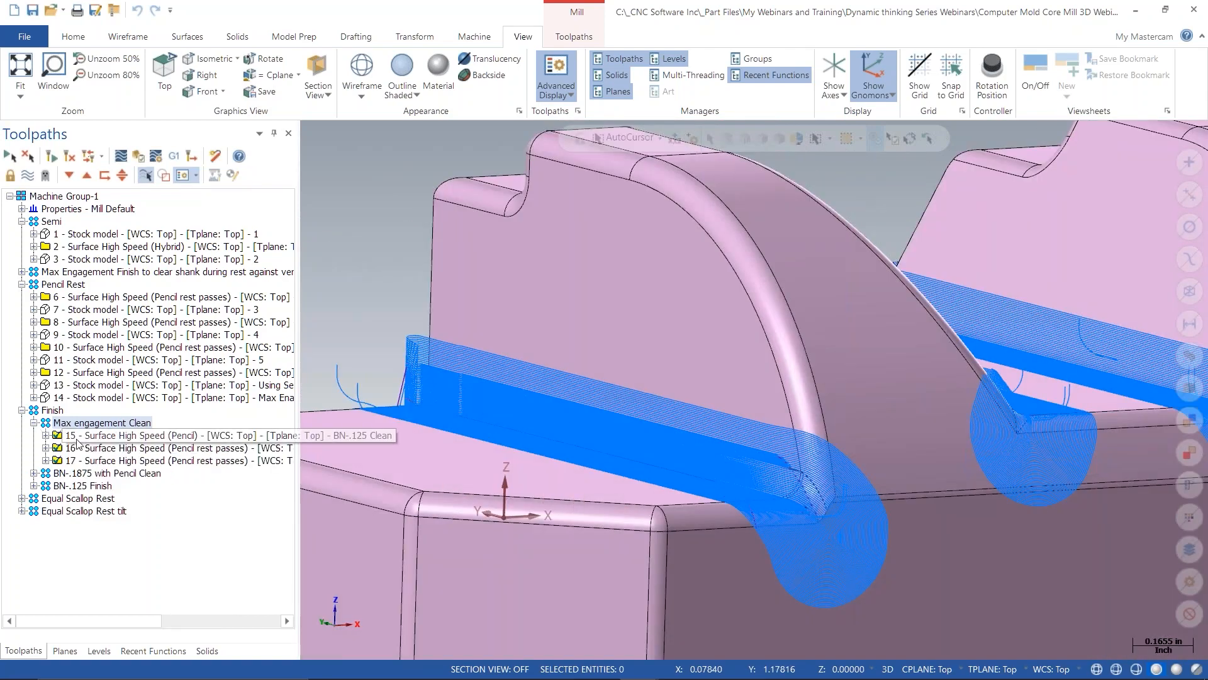
middle_click_drag(636, 451, 594, 430)
scroll(596, 428, "down", 3)
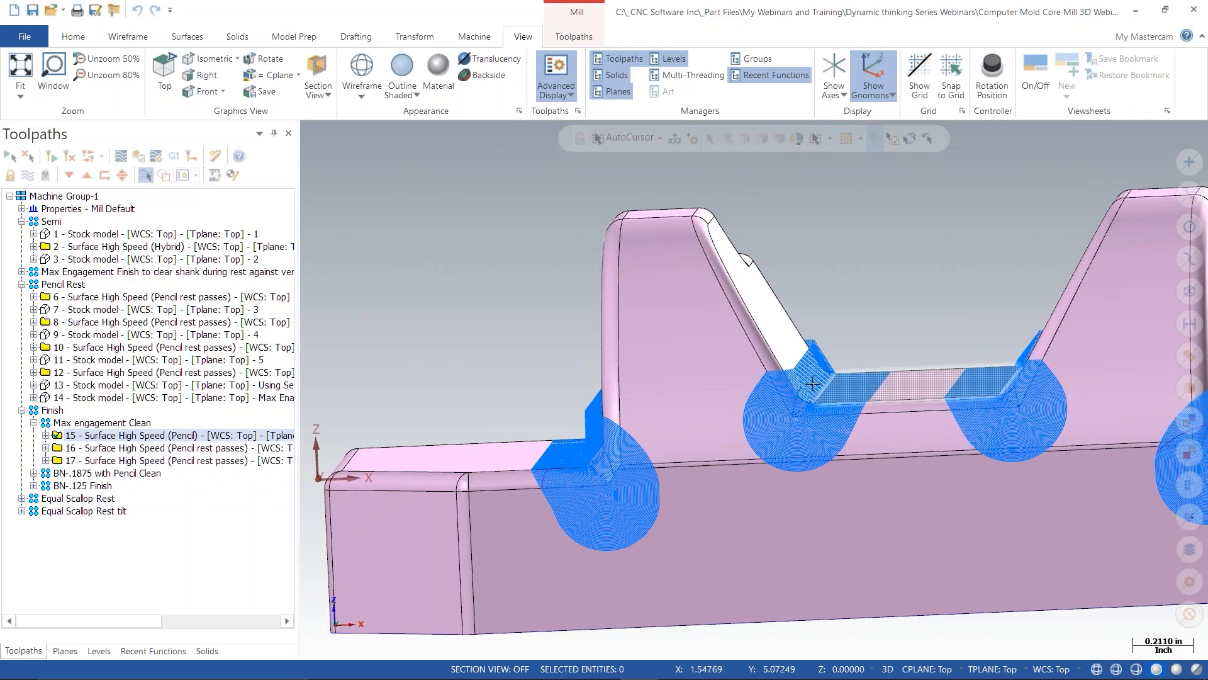
middle_click_drag(649, 420, 595, 432)
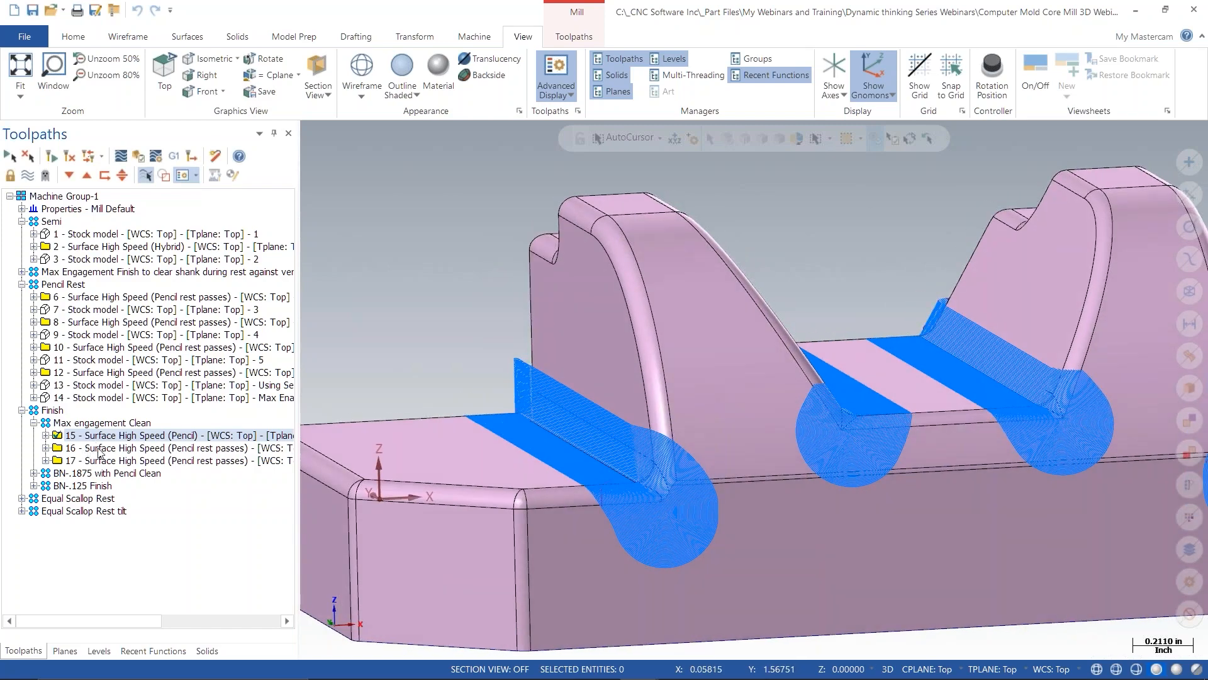
- Display the operation 16 Pencil rest passes and review their stock parameters, closing them without saving
left_click(99, 448)
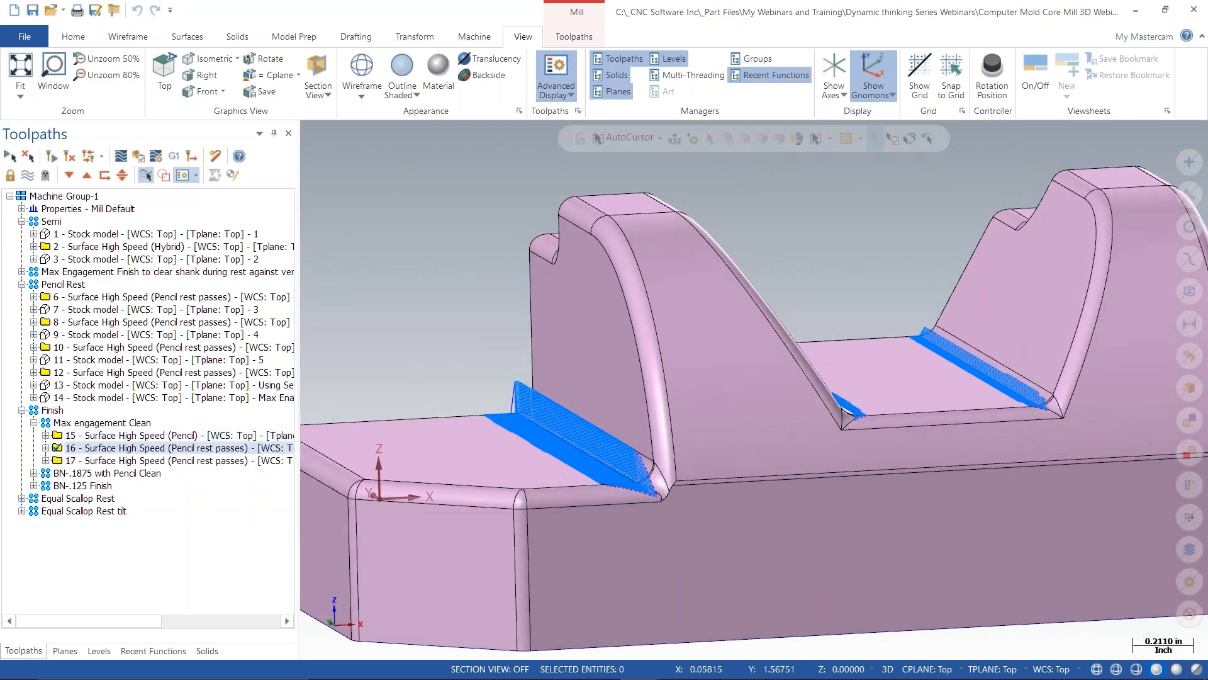
left_click(45, 448)
left_click(94, 462)
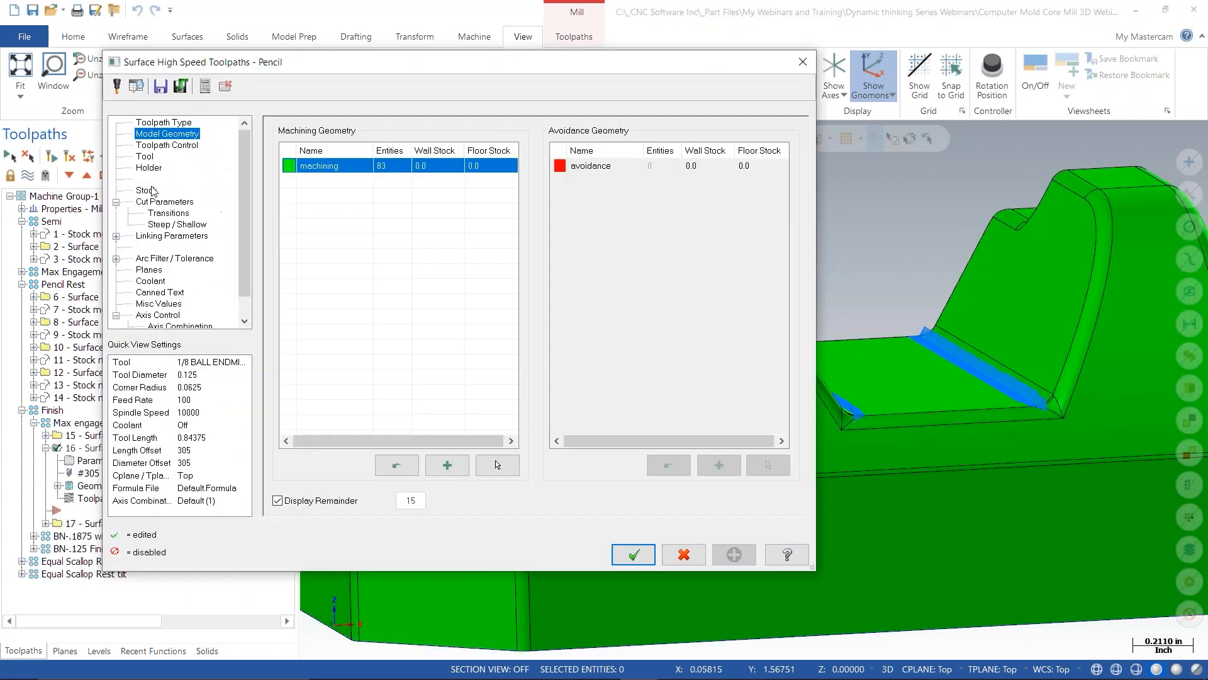
left_click(146, 190)
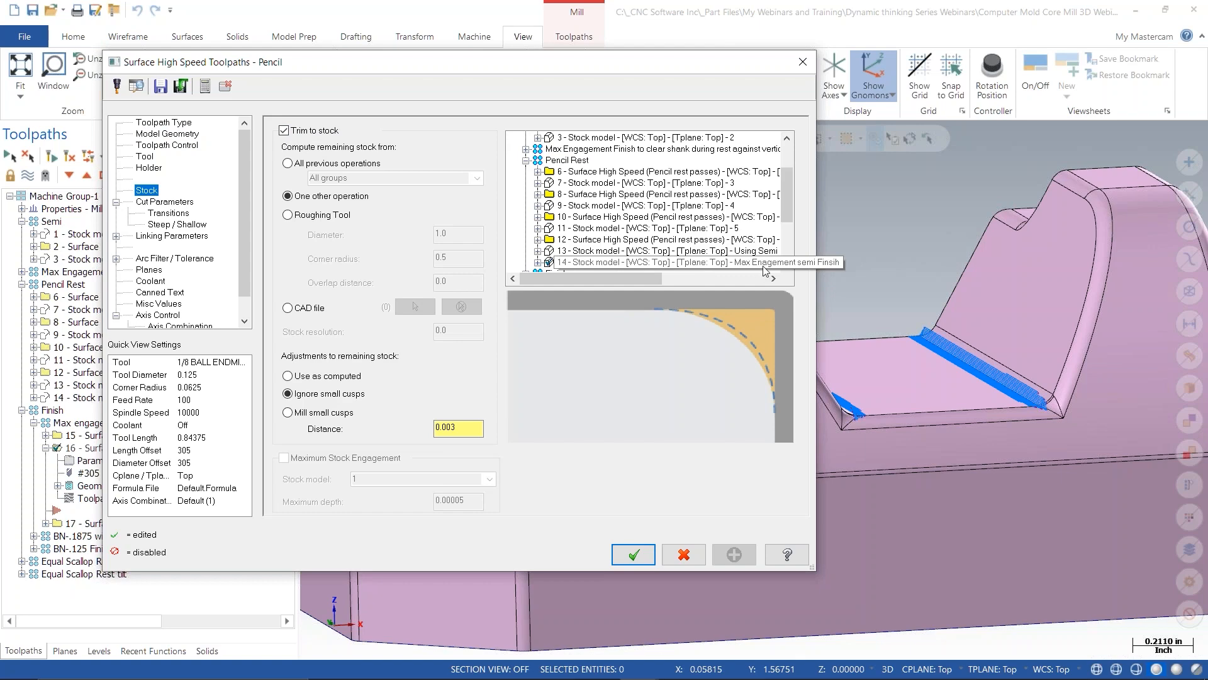
left_click(667, 557)
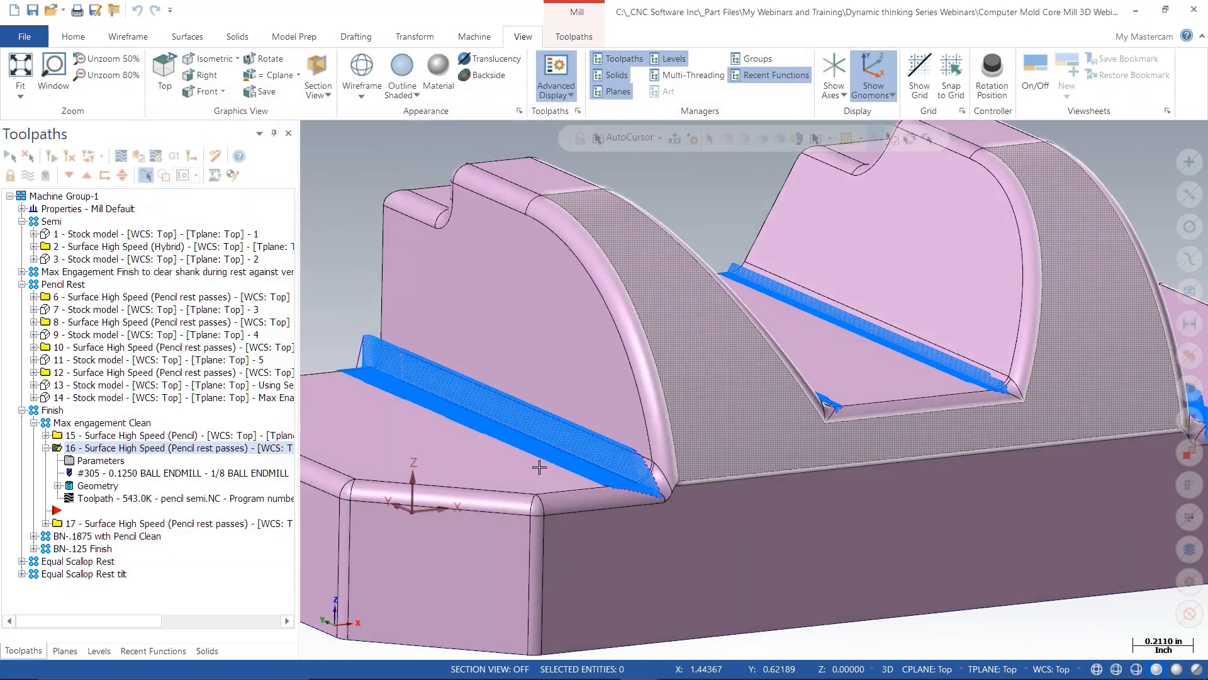
- Compare the toolpaths of operations 15 and 16, and examine the operation 14 stock model at the front corner fillet
left_click(107, 435)
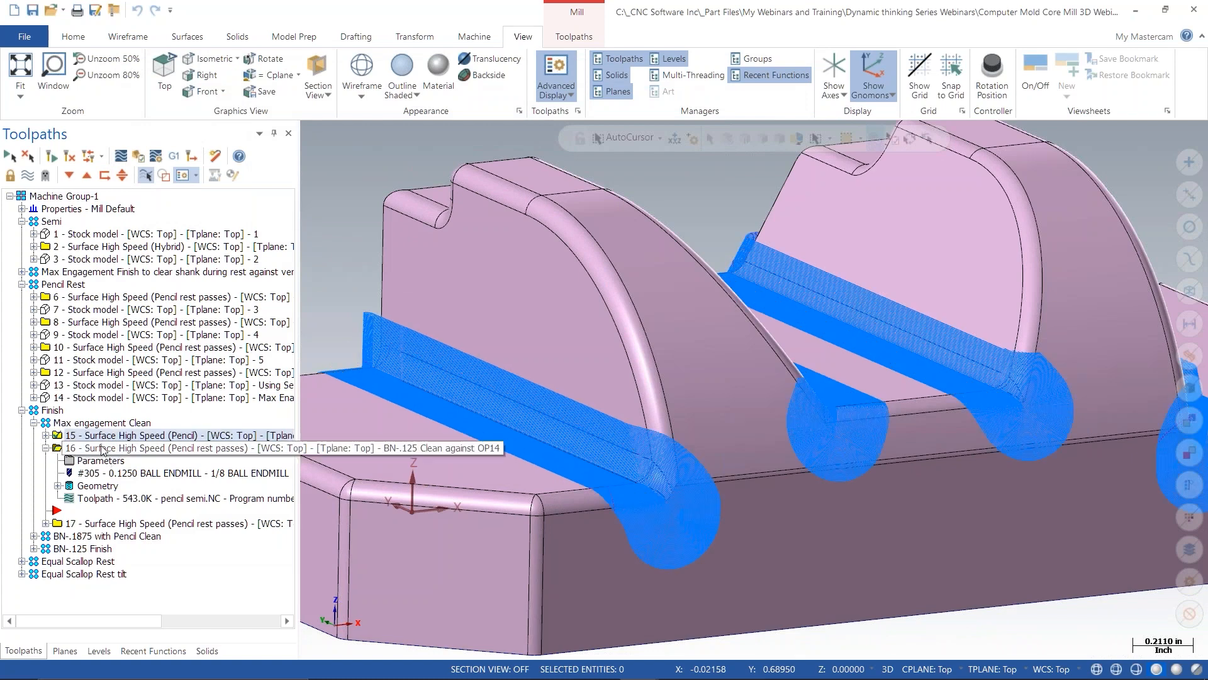
left_click(103, 448)
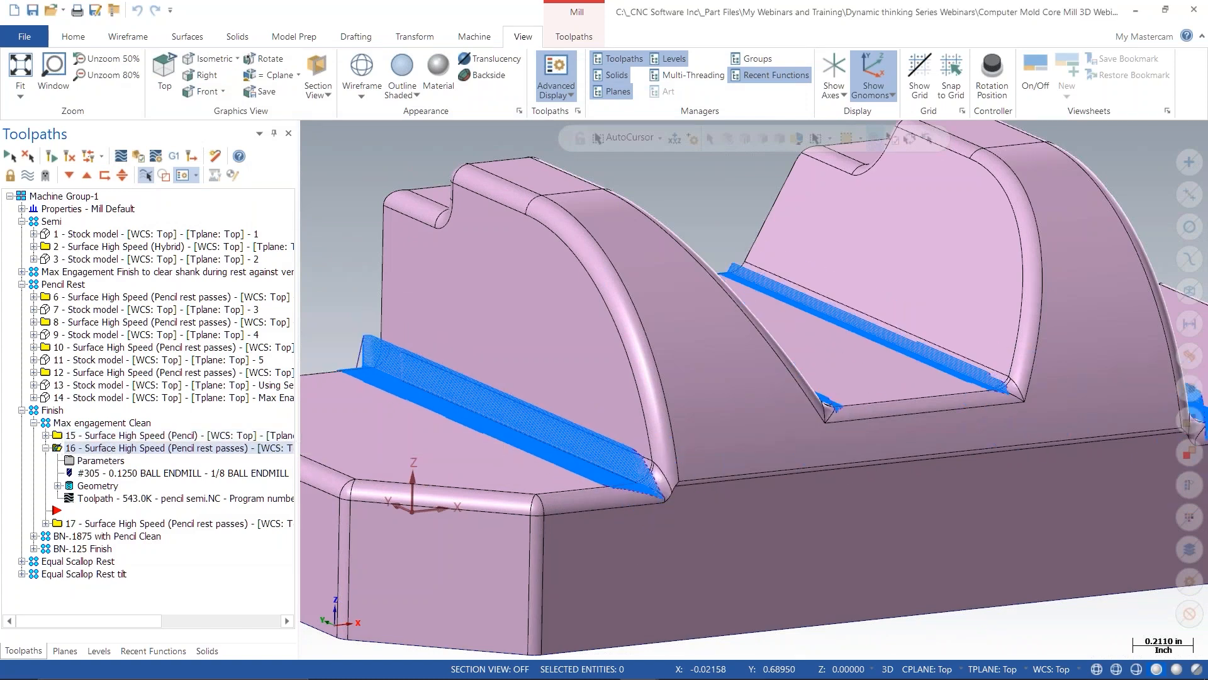
left_click(95, 398)
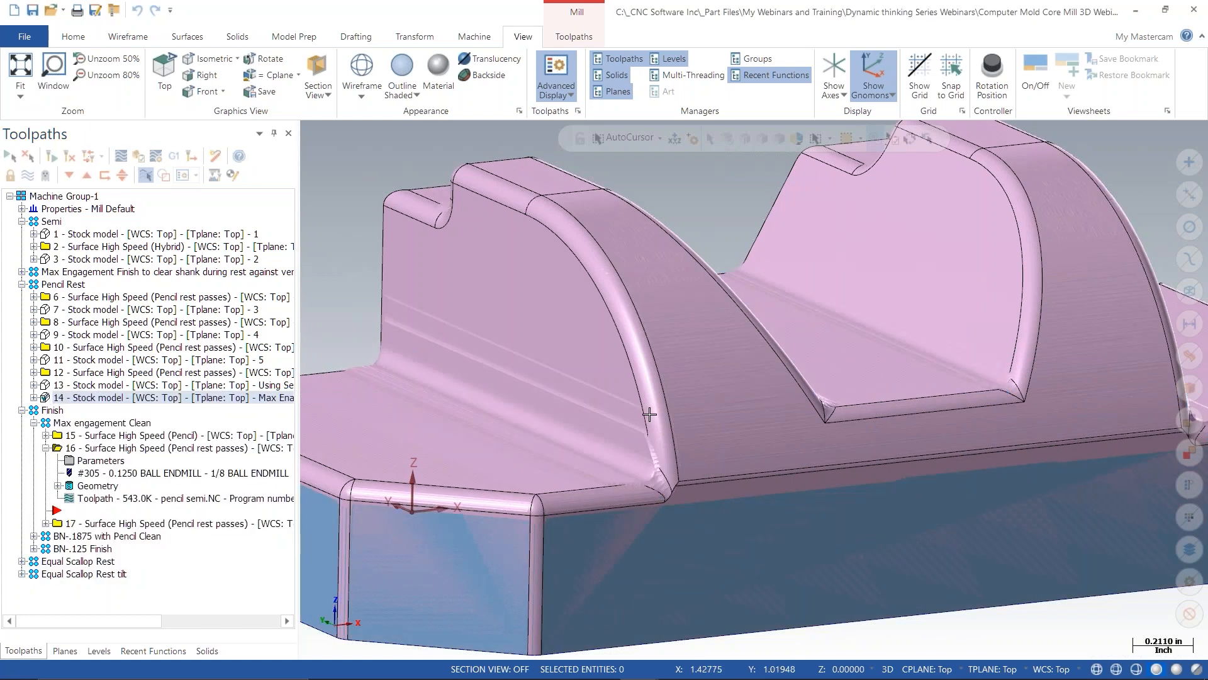
scroll(543, 445, "up", 4)
scroll(541, 434, "up", 2)
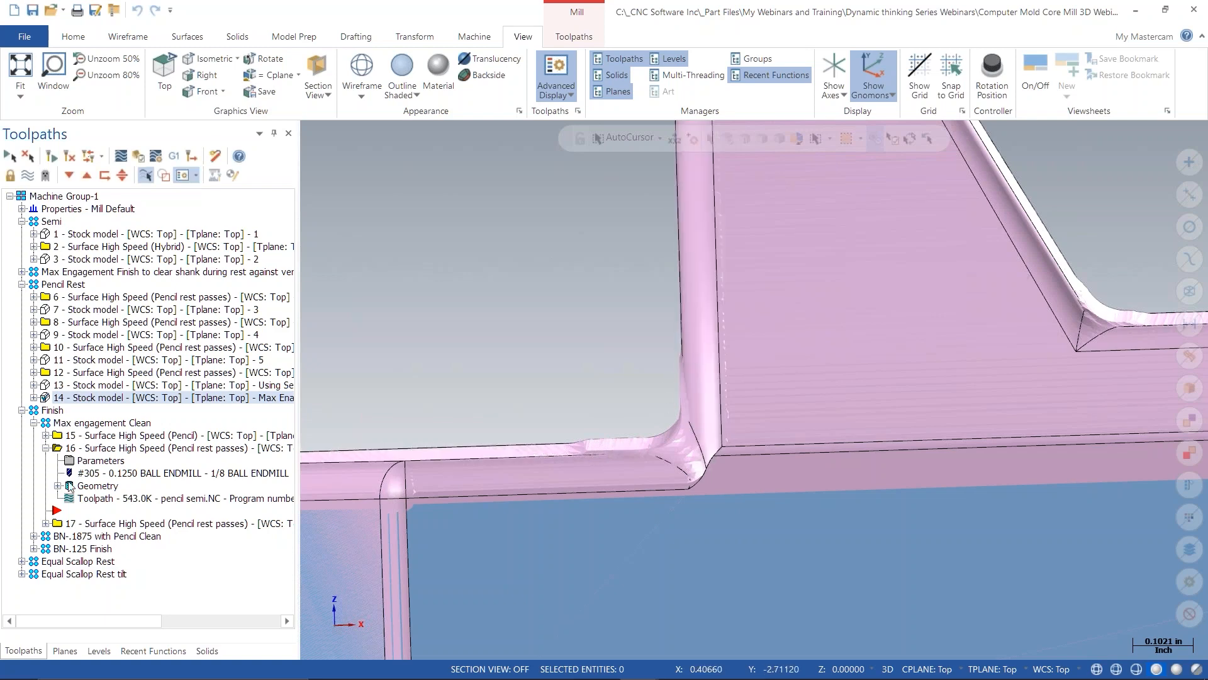
- Compare operation 16, the operation 3 stock model, and the expanded Max Engagement Finish group at the corner fillet
left_click(114, 451)
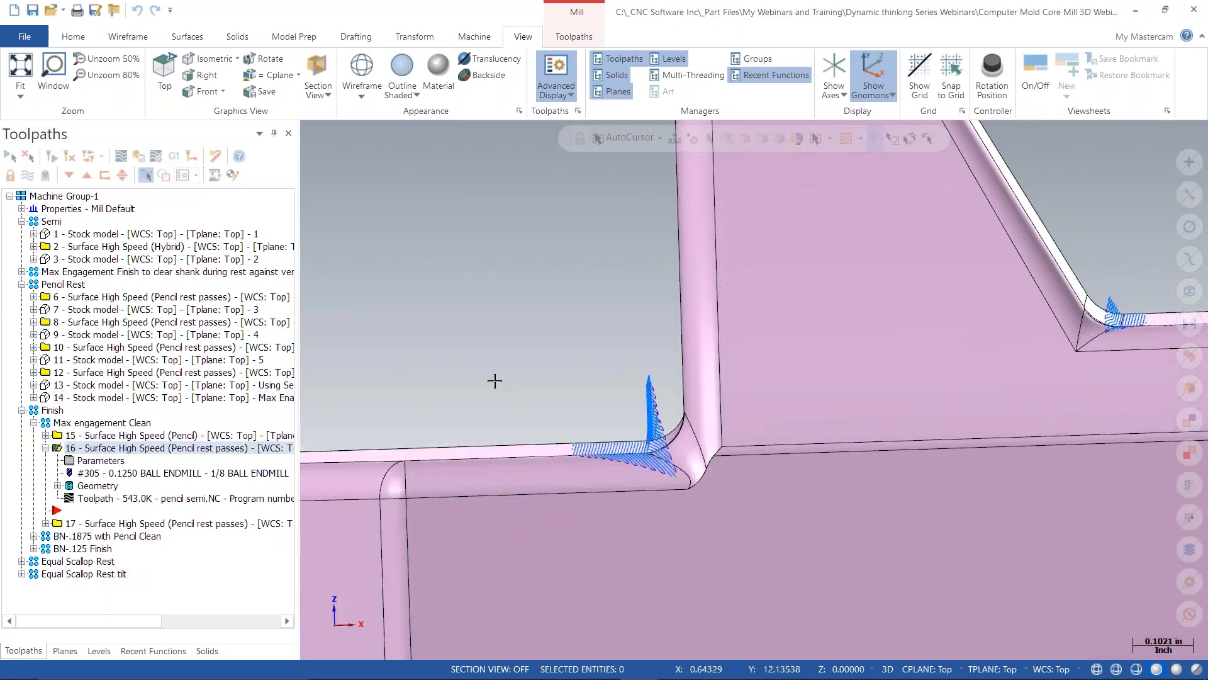
left_click(69, 259)
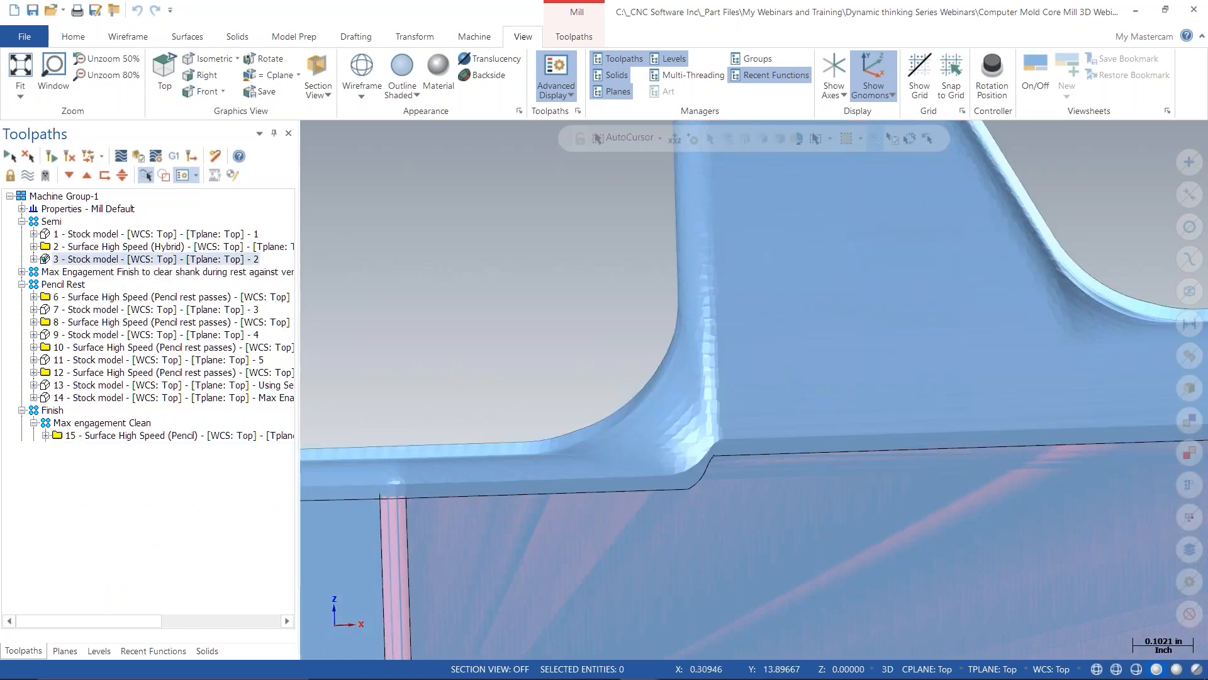
left_click(21, 272)
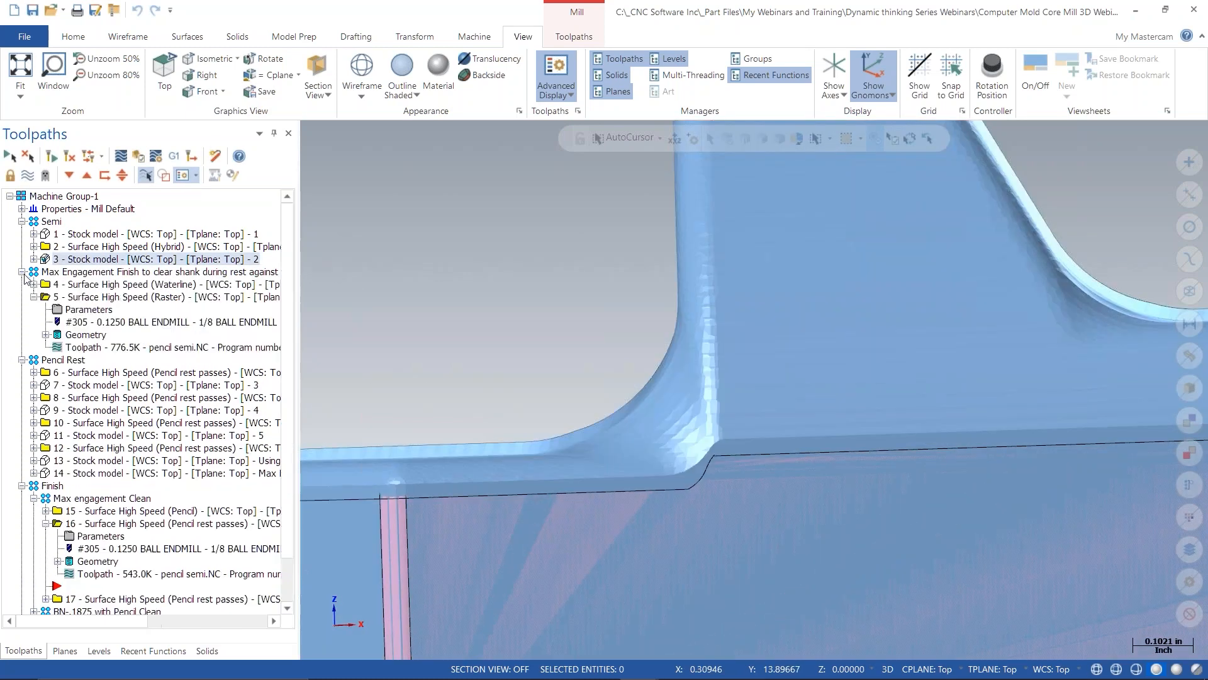
left_click(104, 273)
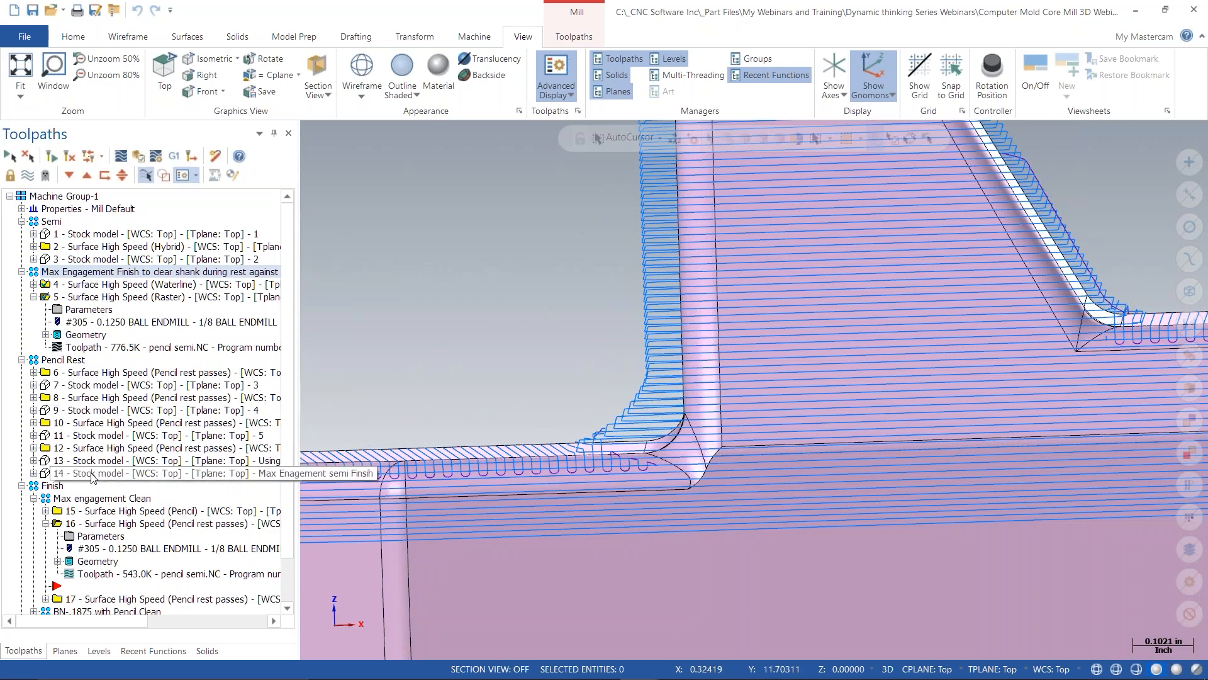
- Display the operation 14 stock model, the operation 16 rest passes, and the operation 15 Pencil toolpath in turn
left_click(93, 473)
left_click(157, 524)
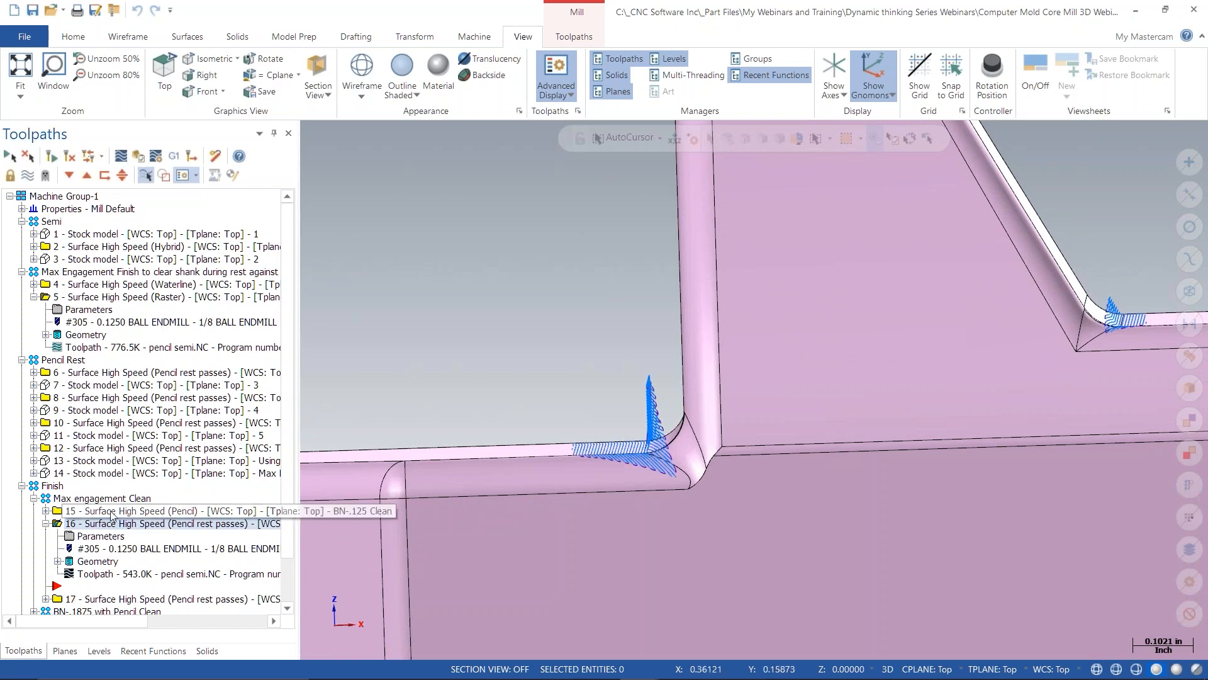
left_click(138, 510, "ctrl")
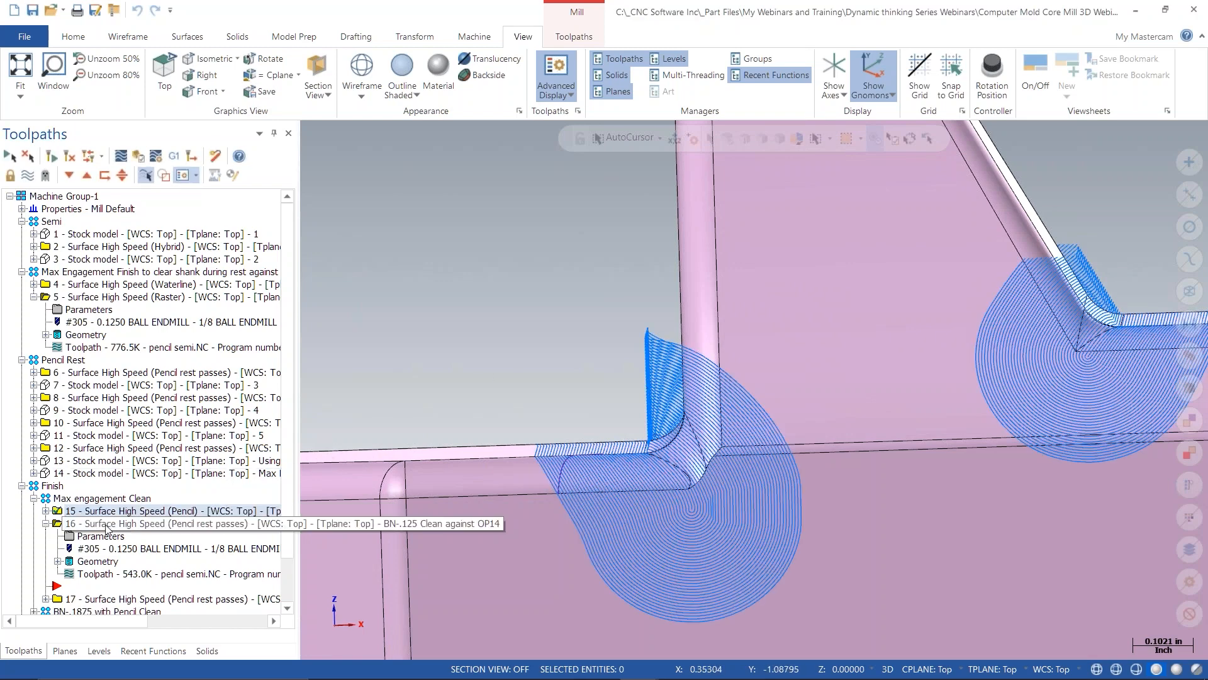
- Examine the operation 14 stock model up close at the corner fillet and over the whole part
left_click(135, 473)
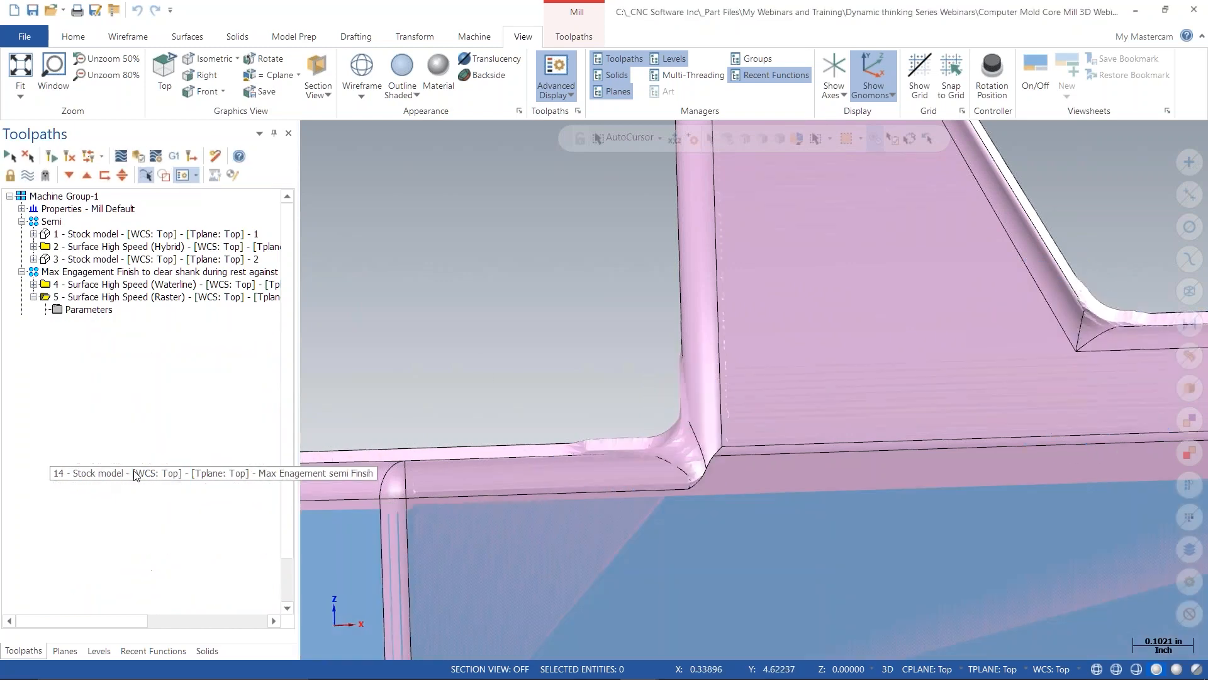
scroll(642, 431, "up", 3)
scroll(533, 396, "down", 6)
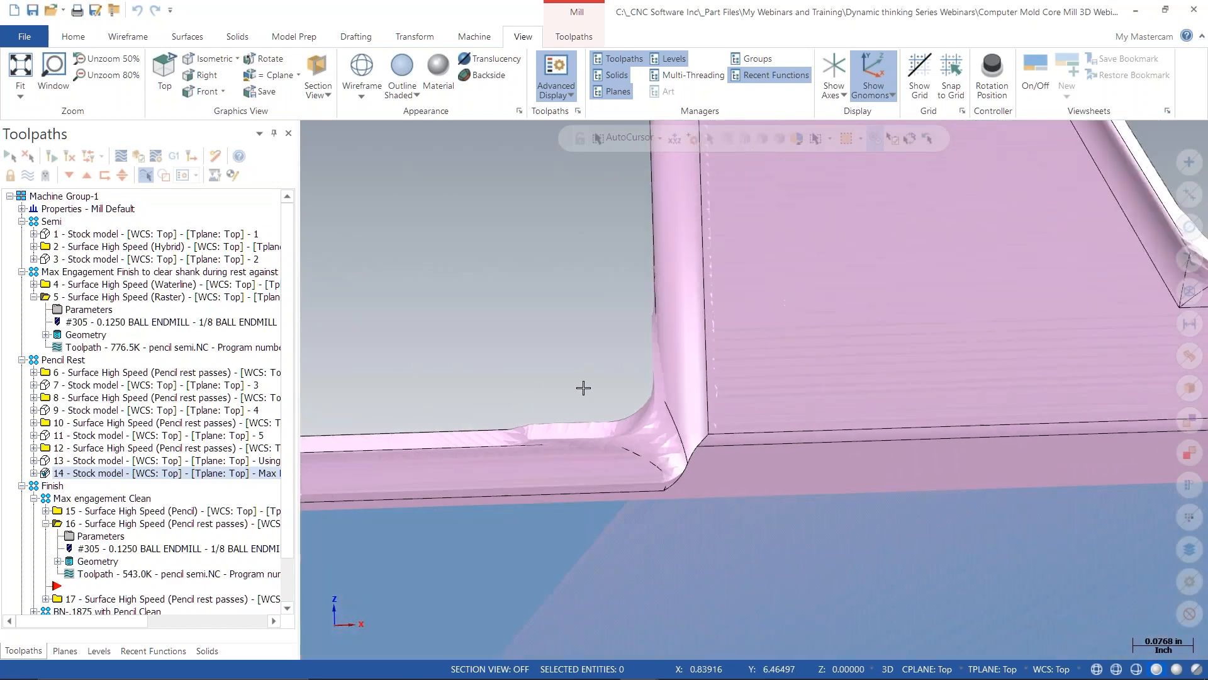
scroll(564, 315, "down", 2)
middle_click_drag(563, 315, 689, 350)
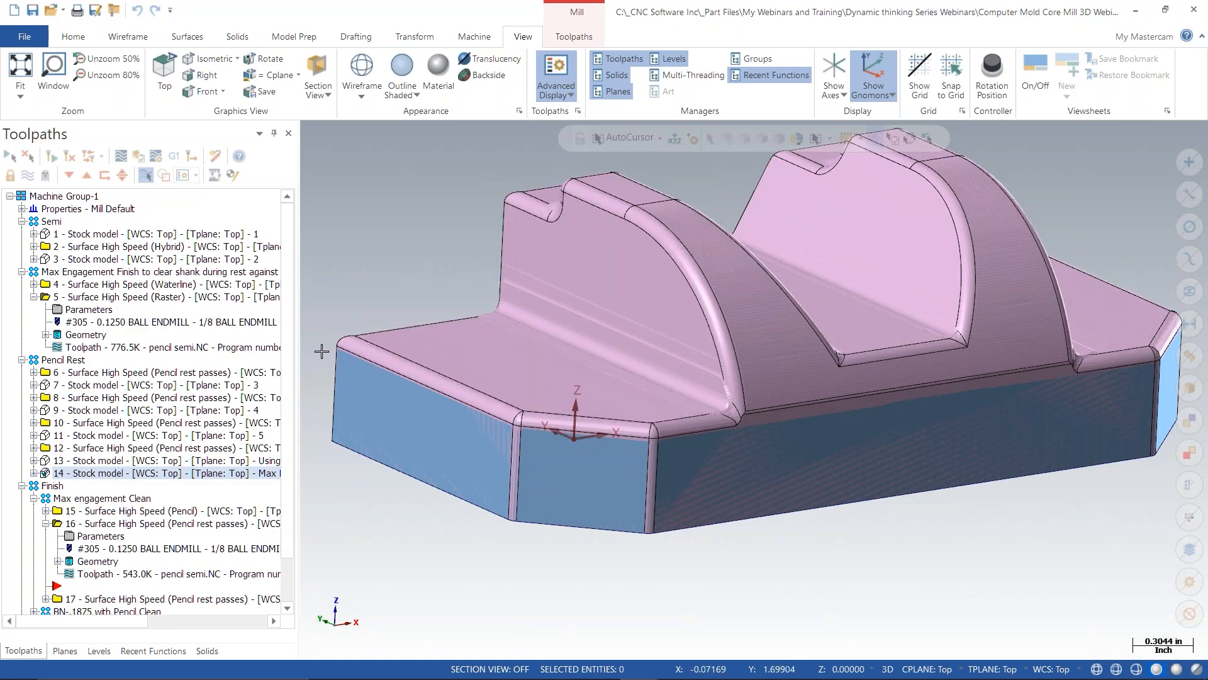
- Display the Max Engagement Finish and Pencil Rest groups in turn on the whole part, and collapse the Finish group
left_click(151, 272)
mouse_move(709, 377)
middle_mouse_down()
mouse_move(610, 365)
mouse_move(758, 371)
mouse_move(598, 365)
mouse_move(730, 371)
mouse_move(689, 372)
middle_mouse_up()
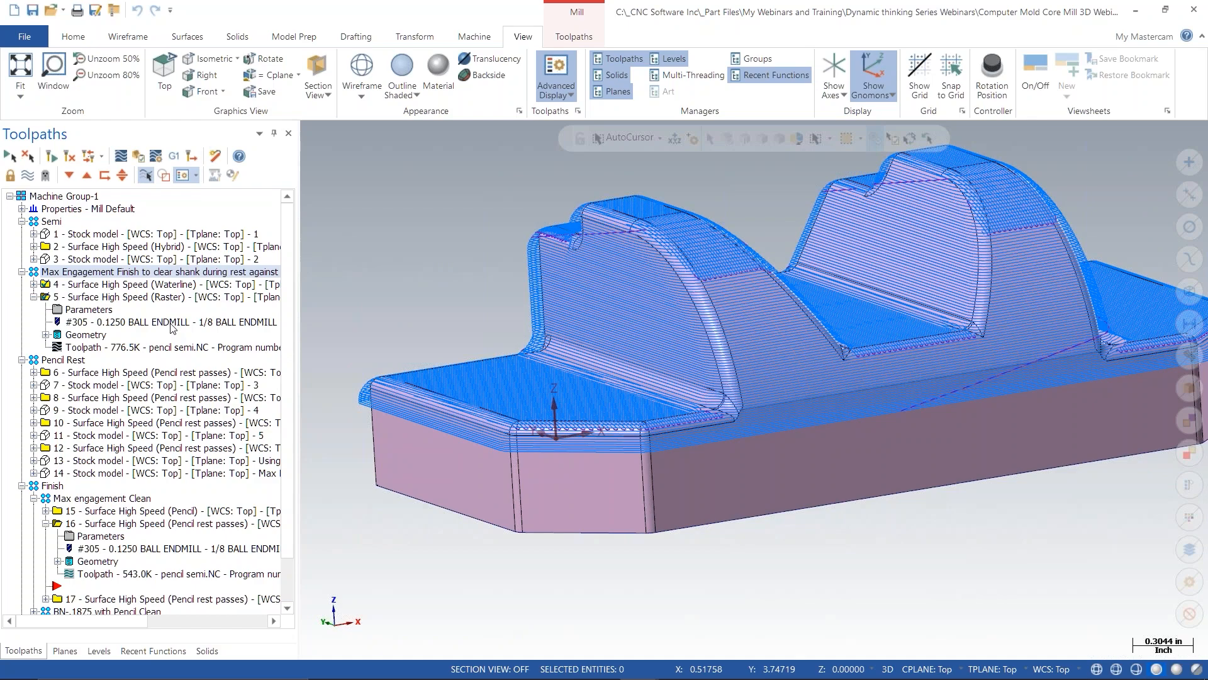
left_click(63, 359)
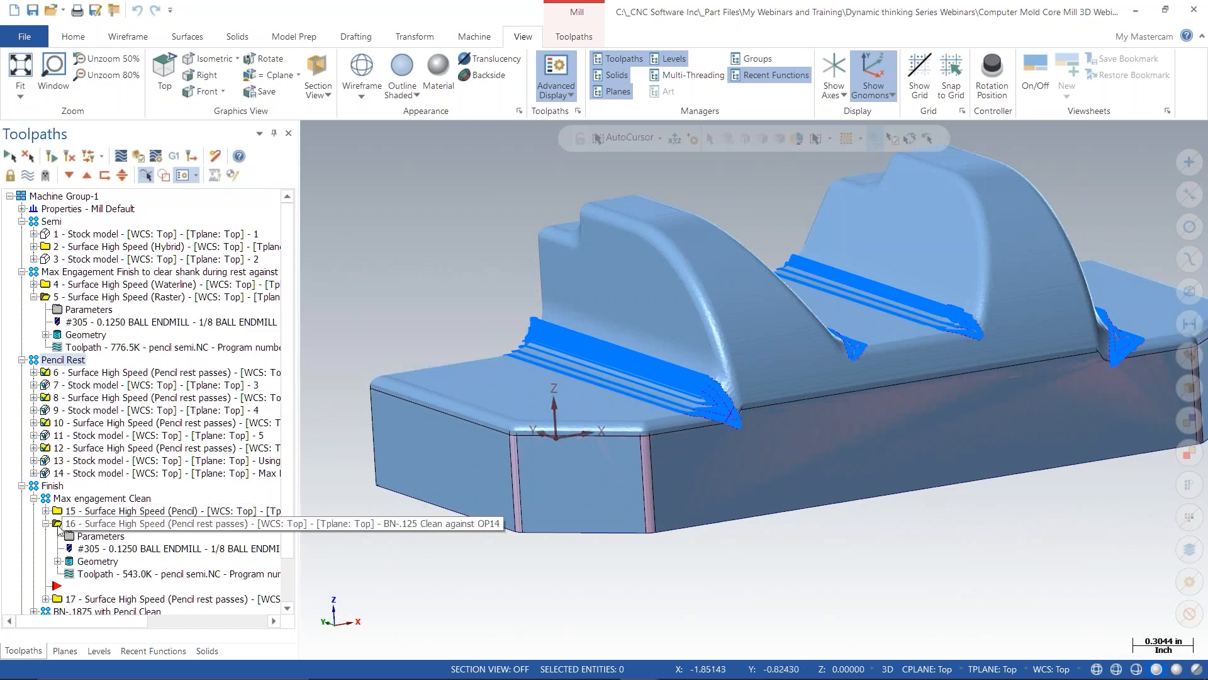
left_click(22, 485)
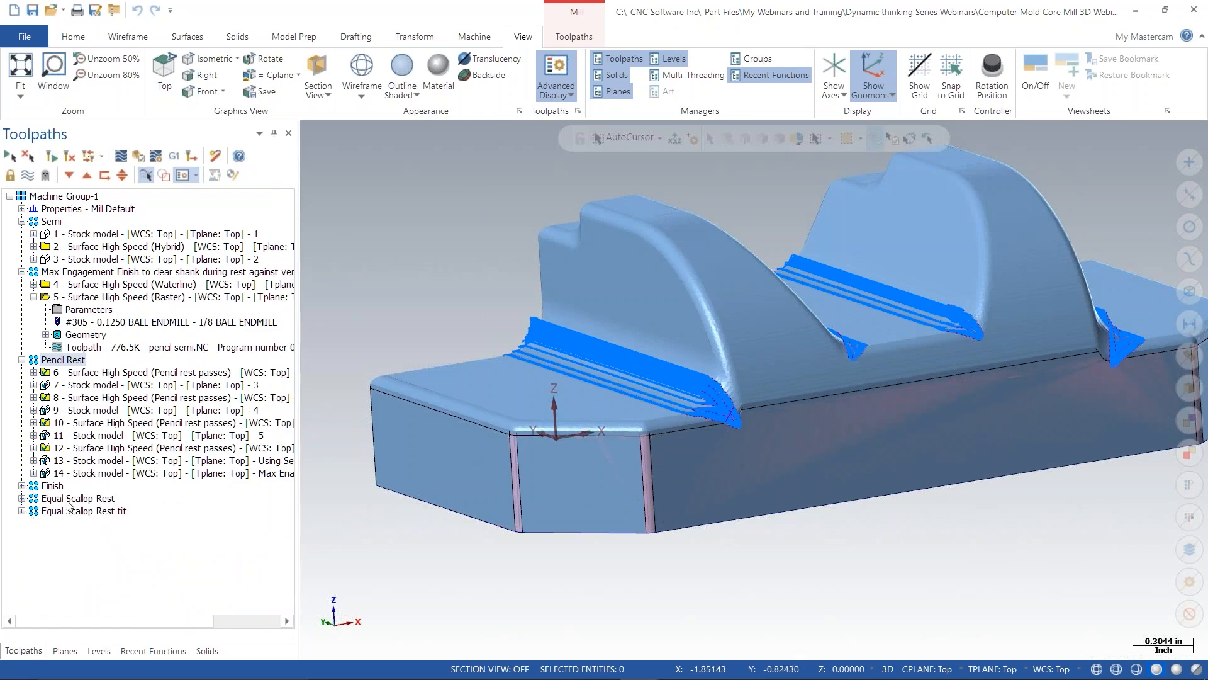
- Display the Pencil Rest group again, expand the Finish group, and collapse operation 16 in its Max engagement Clean subgroup
left_click(69, 500)
left_click(69, 361)
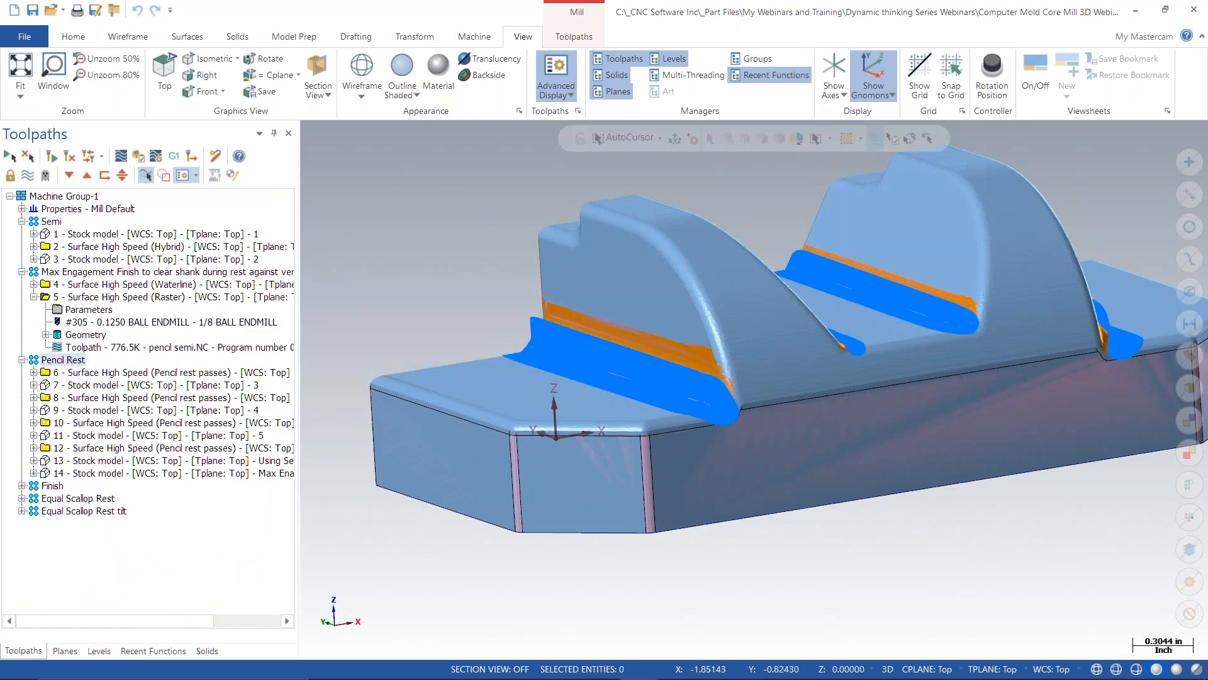
left_click(22, 486)
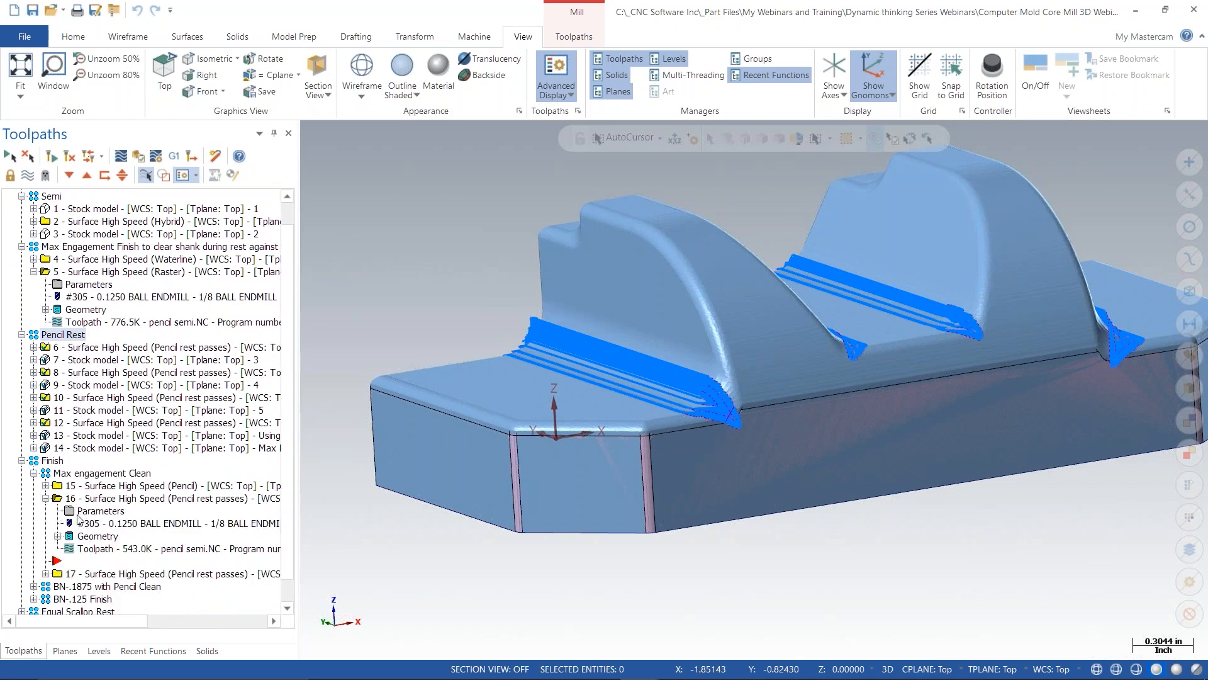
left_click(45, 499)
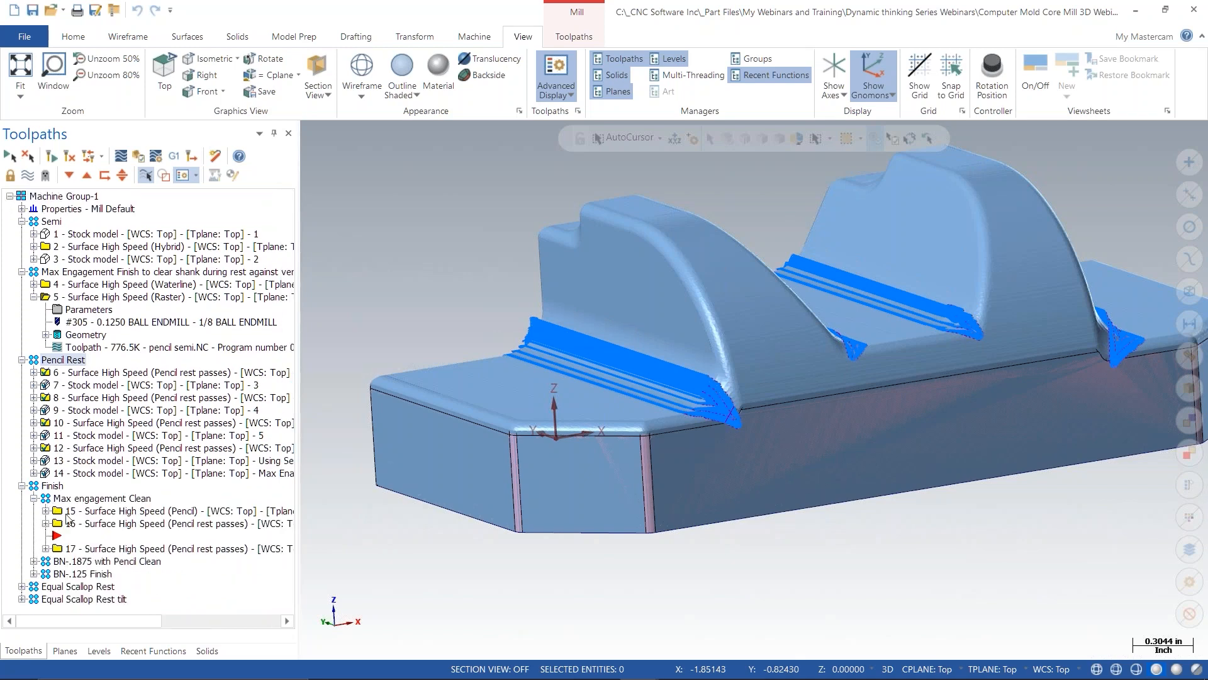
- Compare the toolpaths of operations 17, 16 and 15 in the Max engagement Clean subgroup, ending on operation 16
left_click(113, 549)
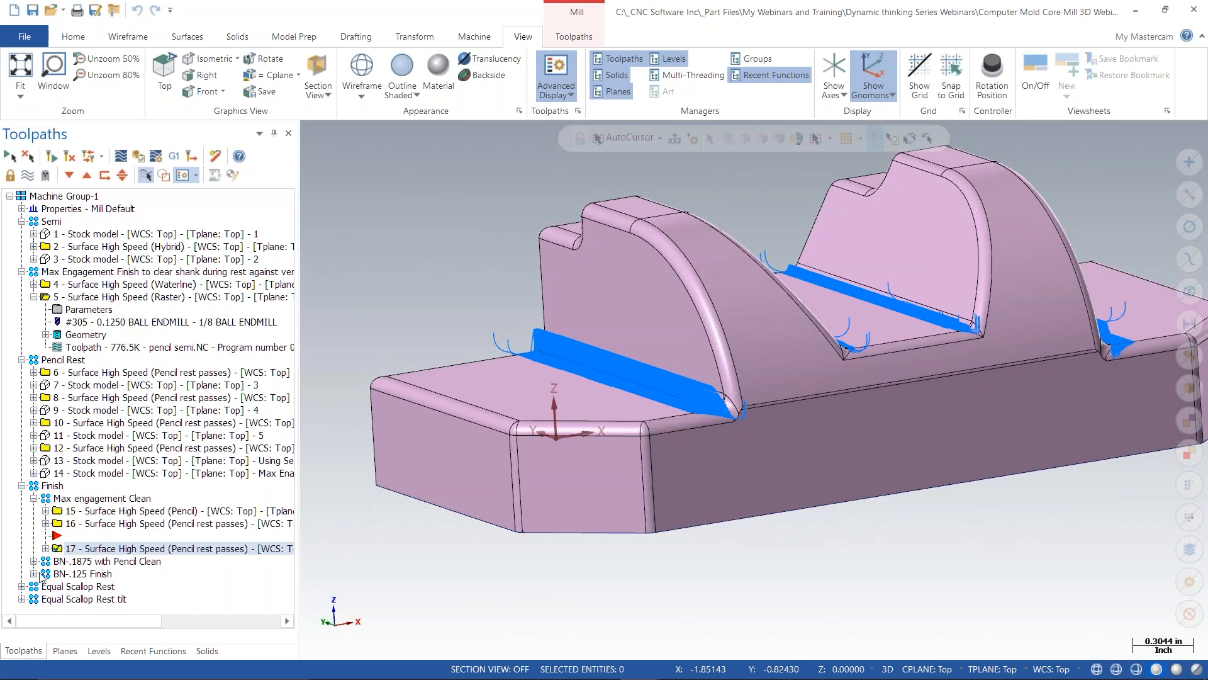
left_click(74, 575)
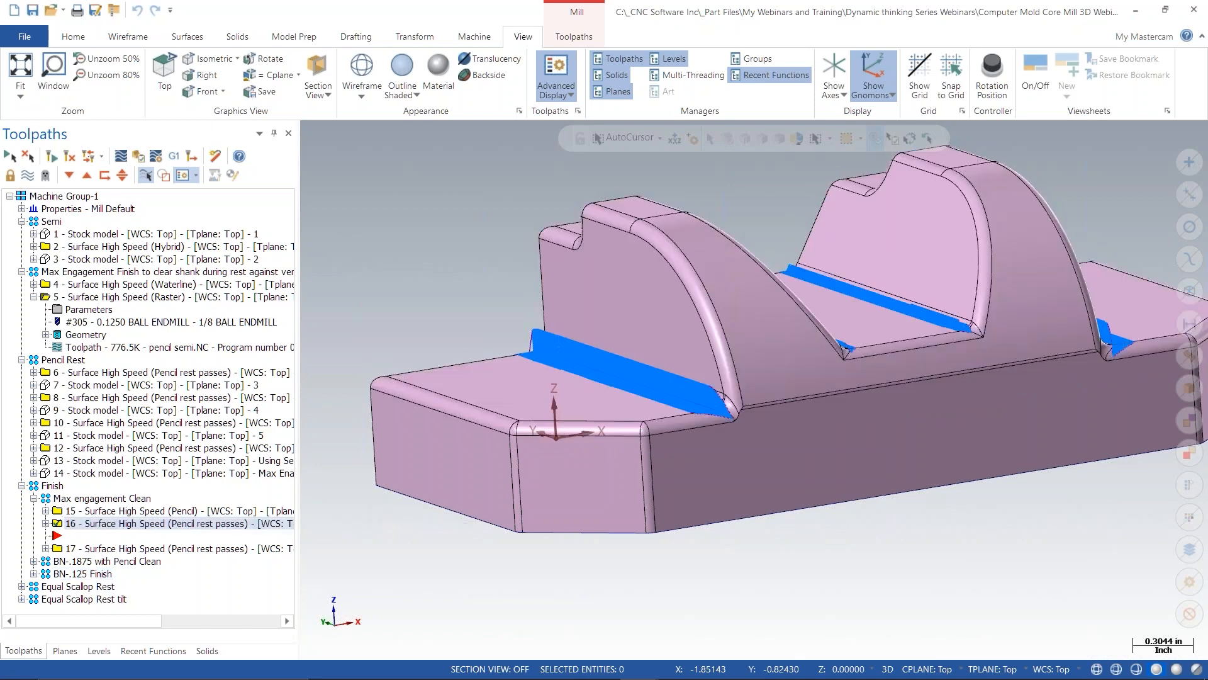
left_click(106, 513)
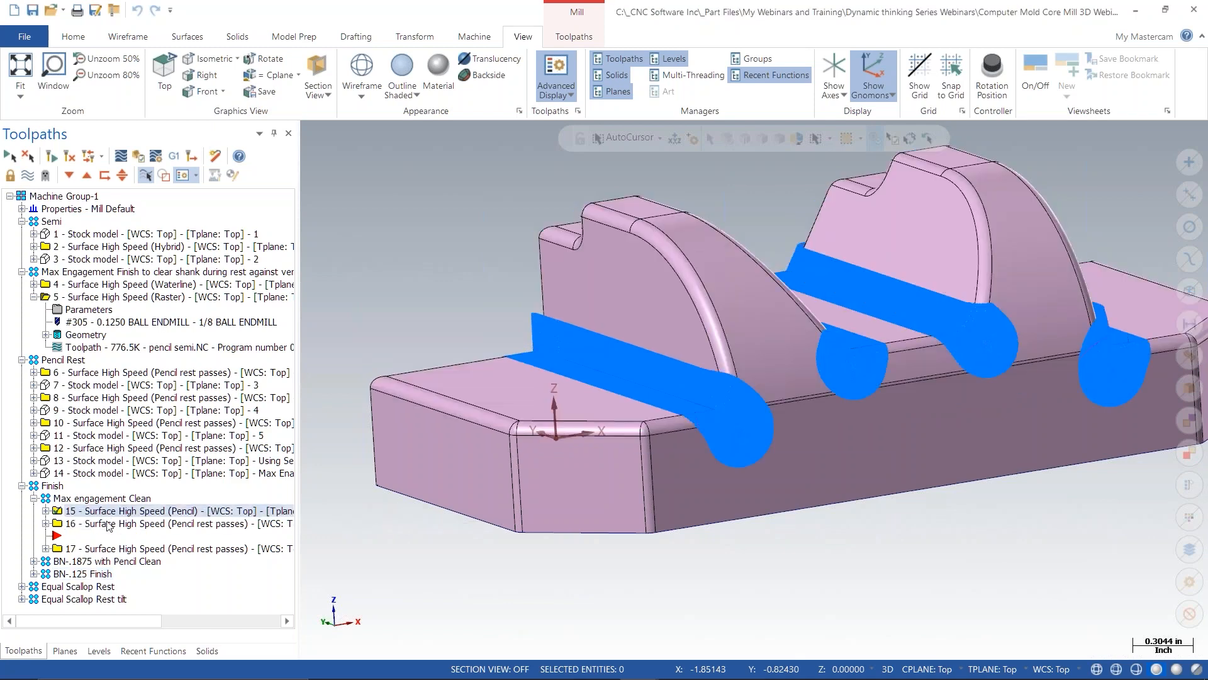
left_click(106, 525)
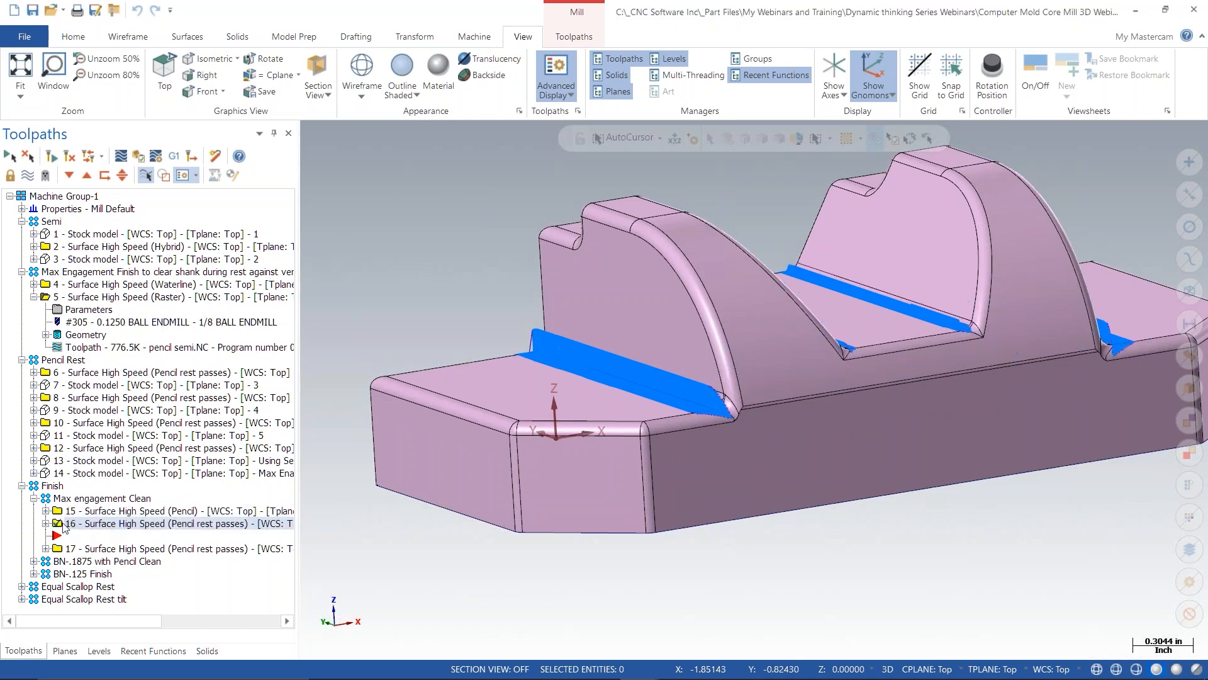
- Expand the BN-.1875 with Pencil Clean subgroup and examine the operation 18 Hybrid toolpath up close at the corner fillet
left_click(34, 561)
left_click(132, 577)
middle_click_drag(460, 416, 441, 441)
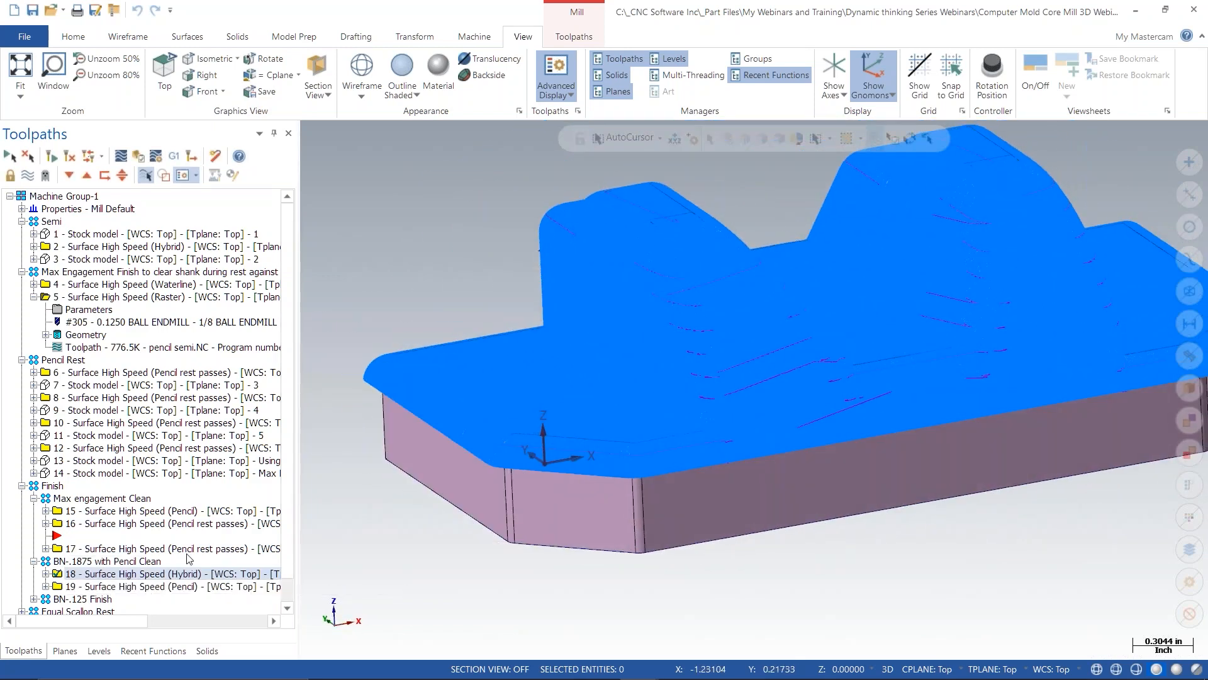
scroll(648, 387, "up", 8)
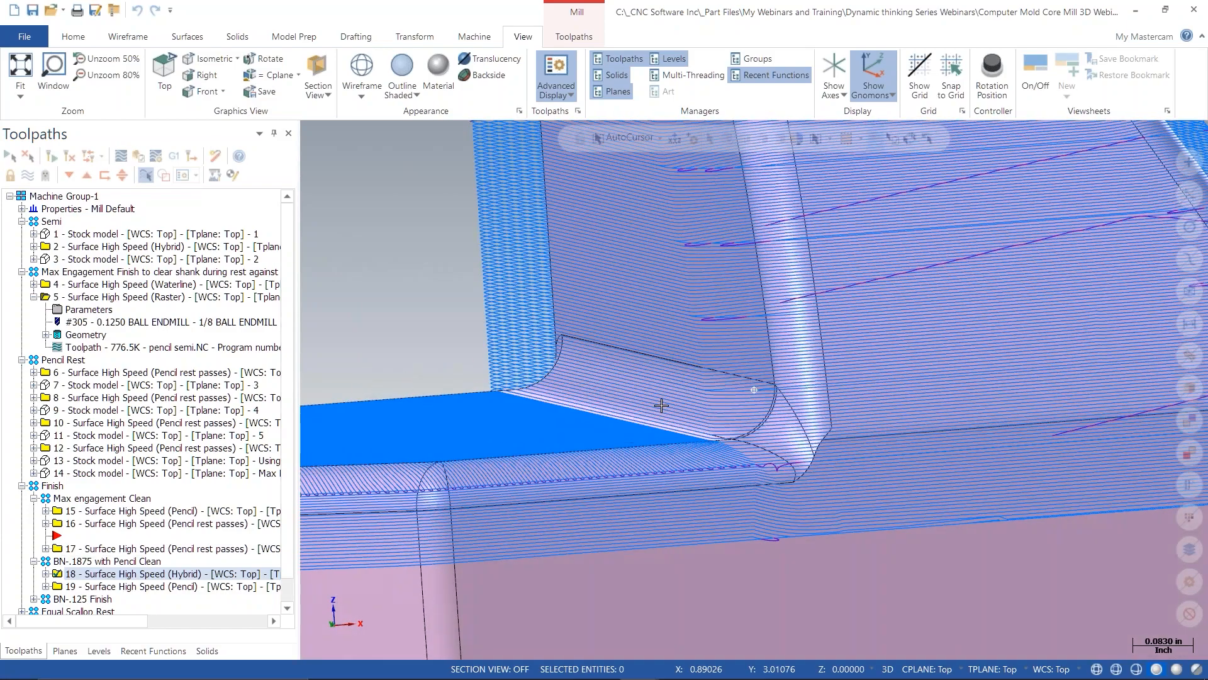
middle_click_drag(661, 406, 532, 435)
scroll(541, 385, "down", 3)
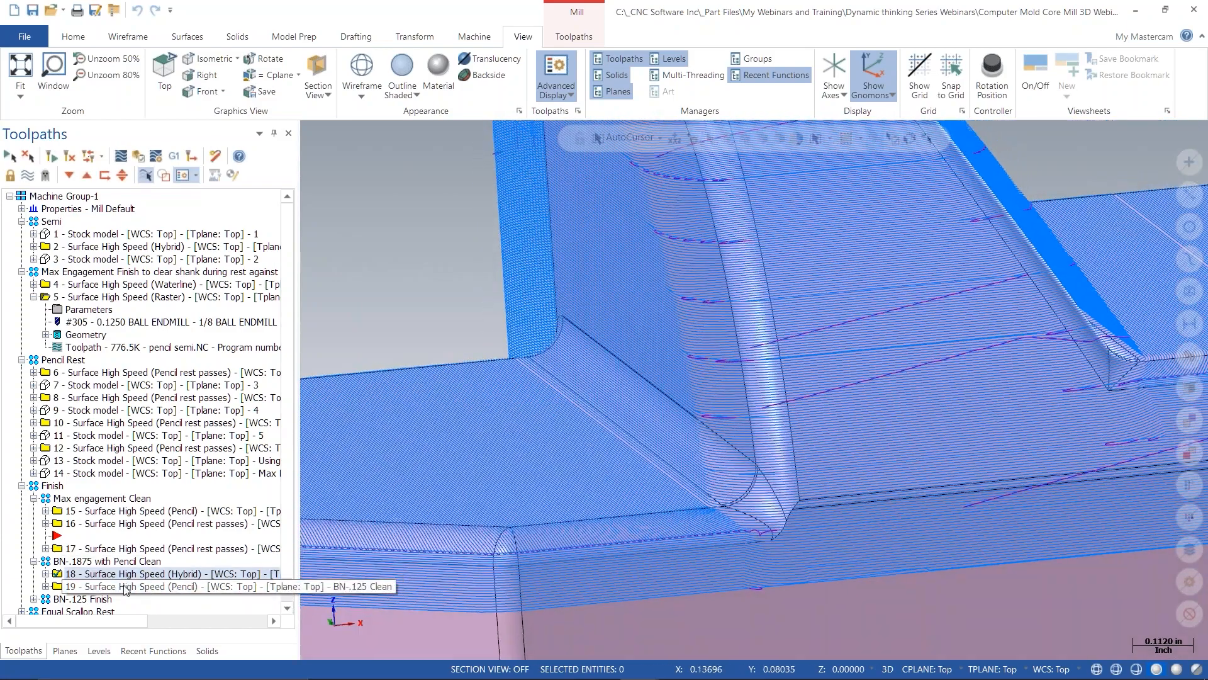
- Display the operation 19 Pencil toolpath and examine it over the whole part
left_click(128, 586)
scroll(554, 311, "down", 4)
scroll(554, 311, "down", 7)
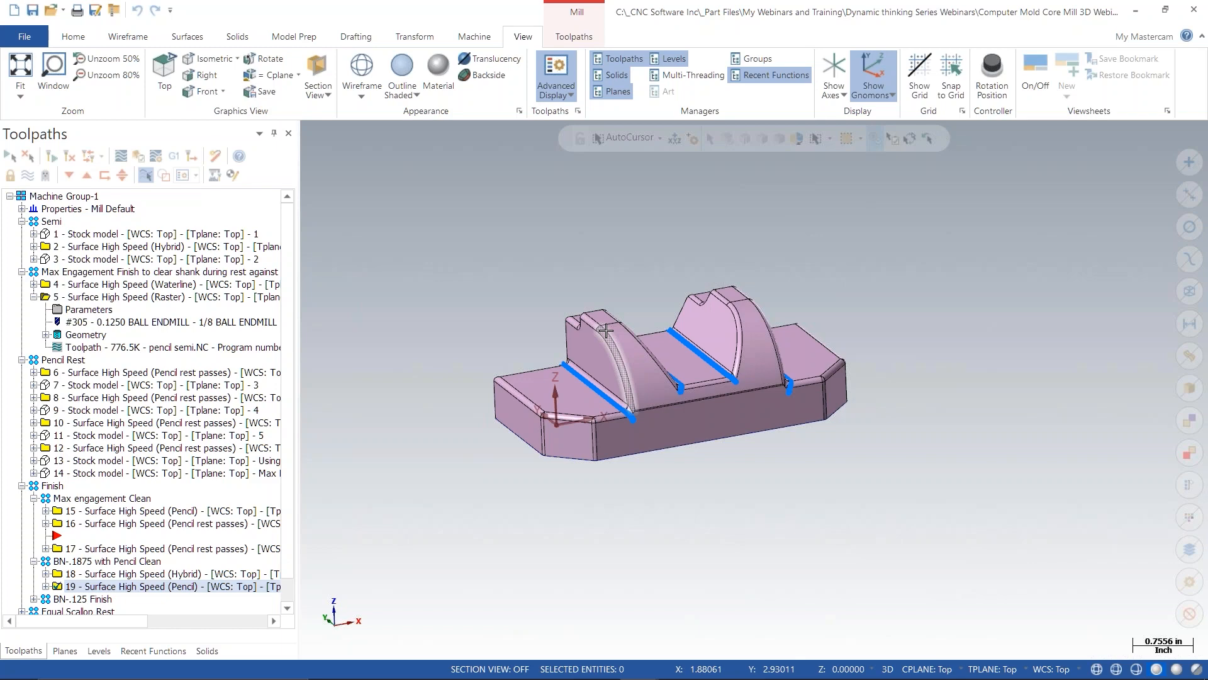
scroll(712, 250, "up", 3)
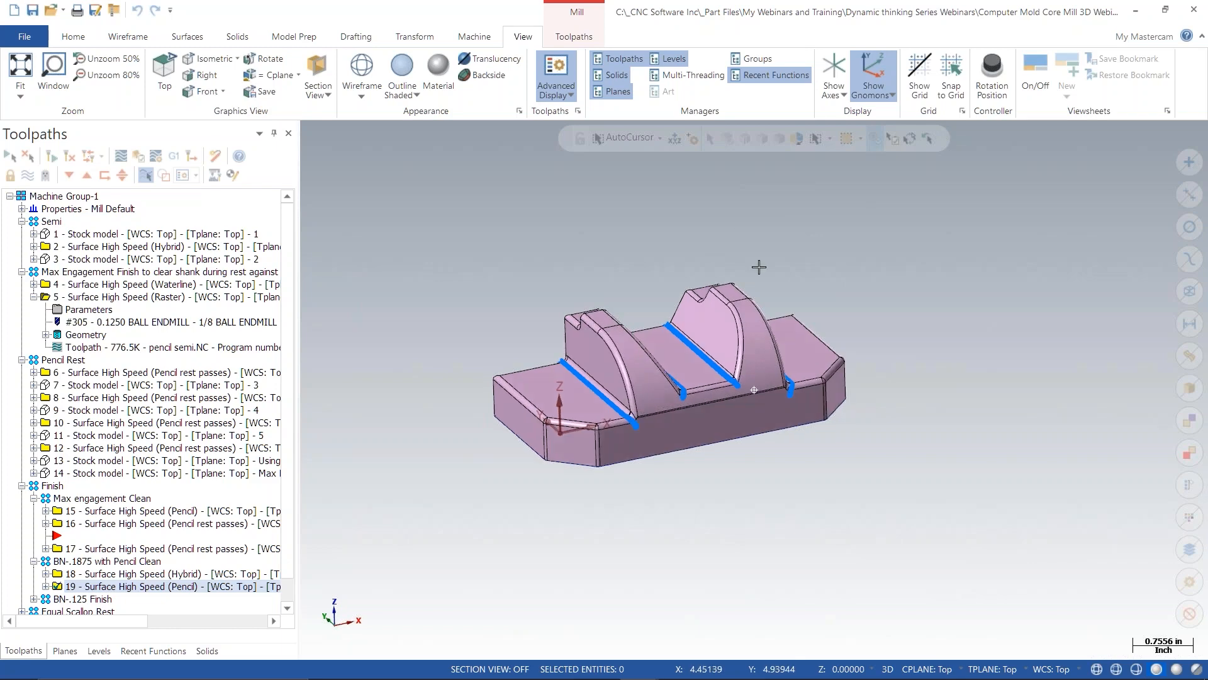
scroll(653, 216, "up", 1)
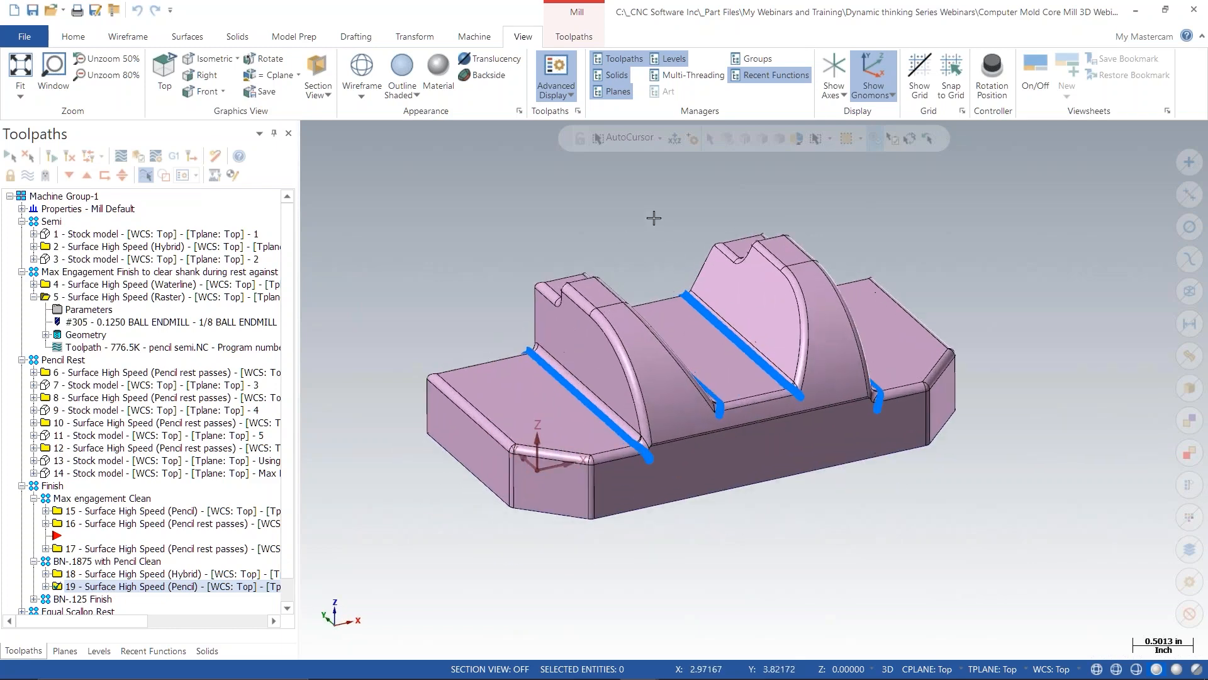